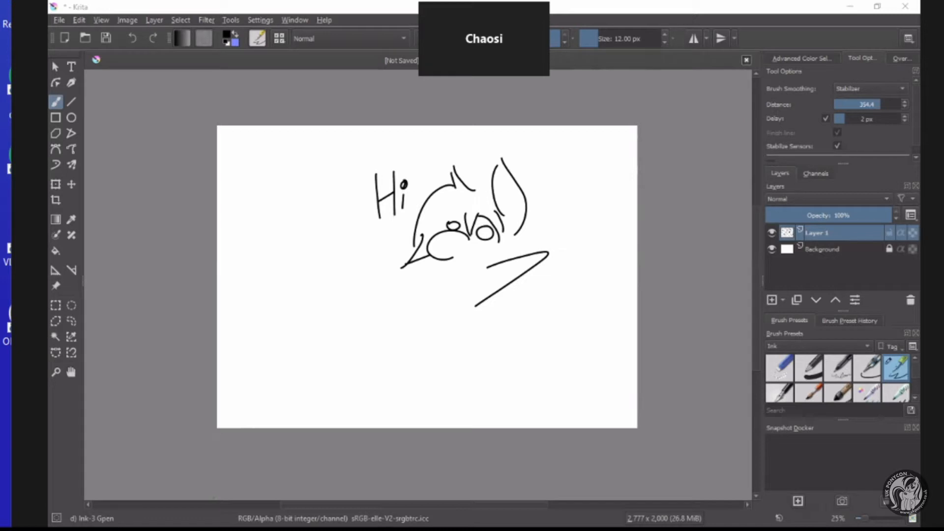
Delete the layer with the old scribbles and add a new empty paint layer above the background.
{"action": "scroll", "coordinate": [439, 235], "scroll_direction": "up", "scroll_amount": 3}
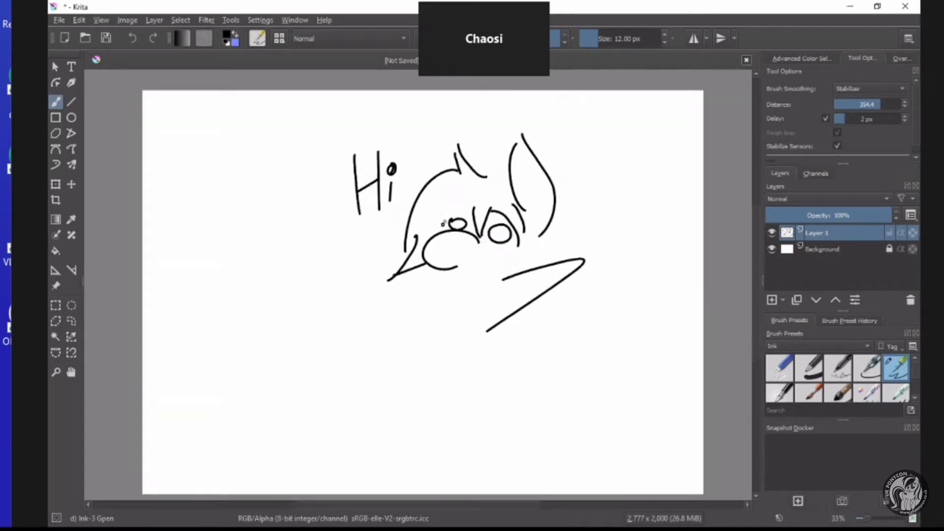
{"action": "scroll", "coordinate": [453, 254], "scroll_direction": "down", "scroll_amount": 2}
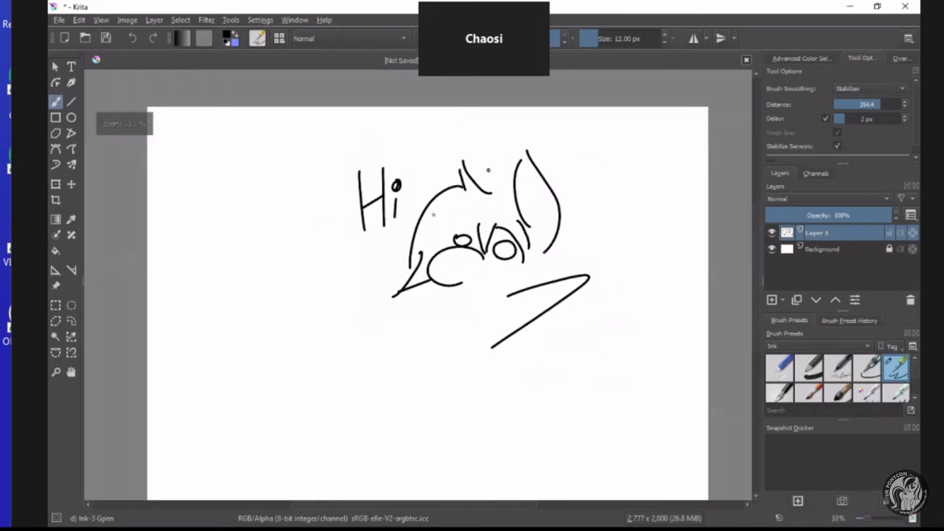
{"action": "left_click", "coordinate": [909, 301]}
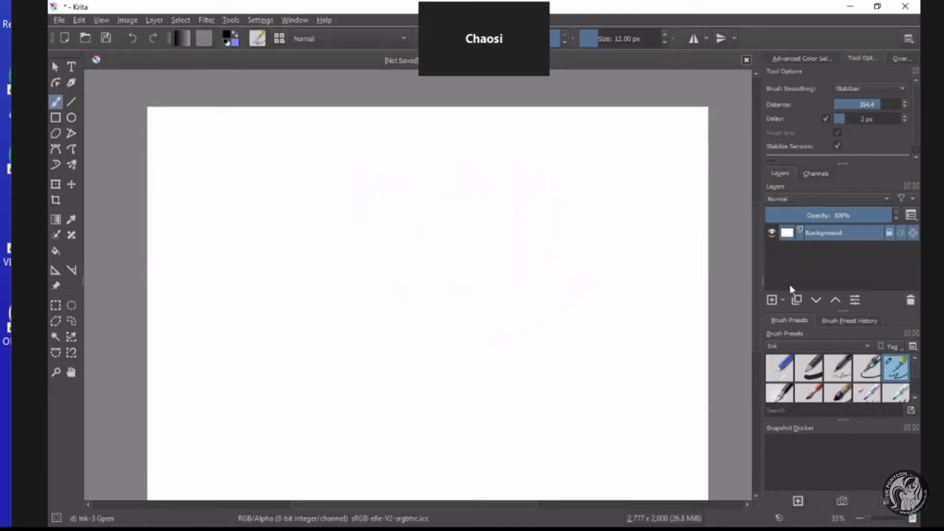
{"action": "left_click", "coordinate": [772, 300]}
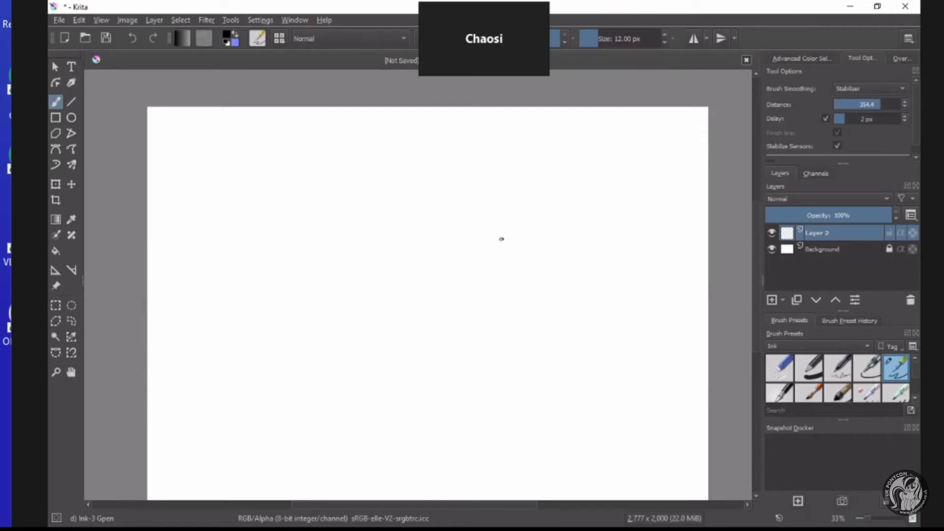
Doodle a small creature with two eyes, one tall ear and zigzag legs in black ink on the new layer.
{"action": "mouse_move", "coordinate": [501, 238]}
{"action": "left_mouse_down"}
{"action": "mouse_move", "coordinate": [461, 259]}
{"action": "mouse_move", "coordinate": [493, 254]}
{"action": "mouse_move", "coordinate": [479, 260]}
{"action": "mouse_move", "coordinate": [494, 323]}
{"action": "mouse_move", "coordinate": [513, 270]}
{"action": "mouse_move", "coordinate": [520, 323]}
{"action": "mouse_move", "coordinate": [543, 265]}
{"action": "mouse_move", "coordinate": [551, 324]}
{"action": "mouse_move", "coordinate": [572, 262]}
{"action": "left_mouse_up"}
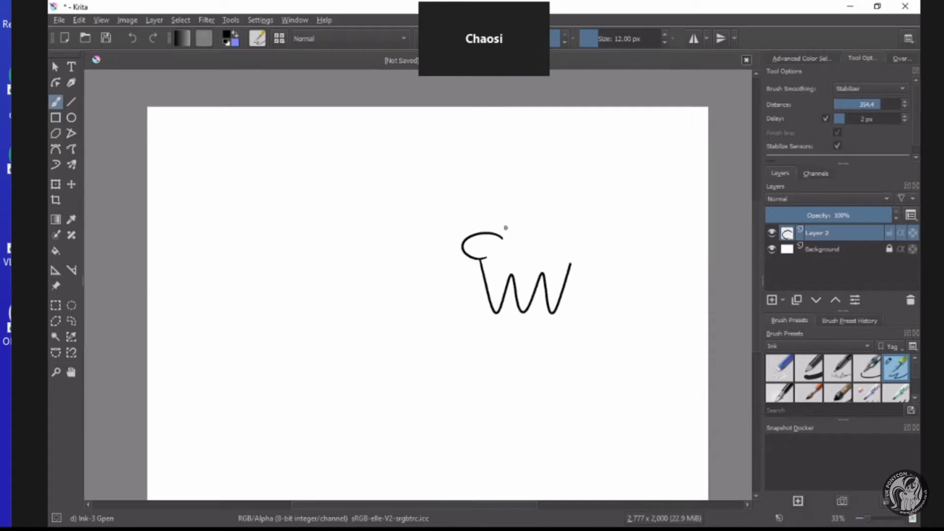
{"action": "mouse_move", "coordinate": [506, 228]}
{"action": "left_mouse_down"}
{"action": "mouse_move", "coordinate": [529, 193]}
{"action": "mouse_move", "coordinate": [520, 229]}
{"action": "mouse_move", "coordinate": [471, 230]}
{"action": "mouse_move", "coordinate": [524, 237]}
{"action": "mouse_move", "coordinate": [545, 228]}
{"action": "mouse_move", "coordinate": [557, 251]}
{"action": "left_mouse_up"}
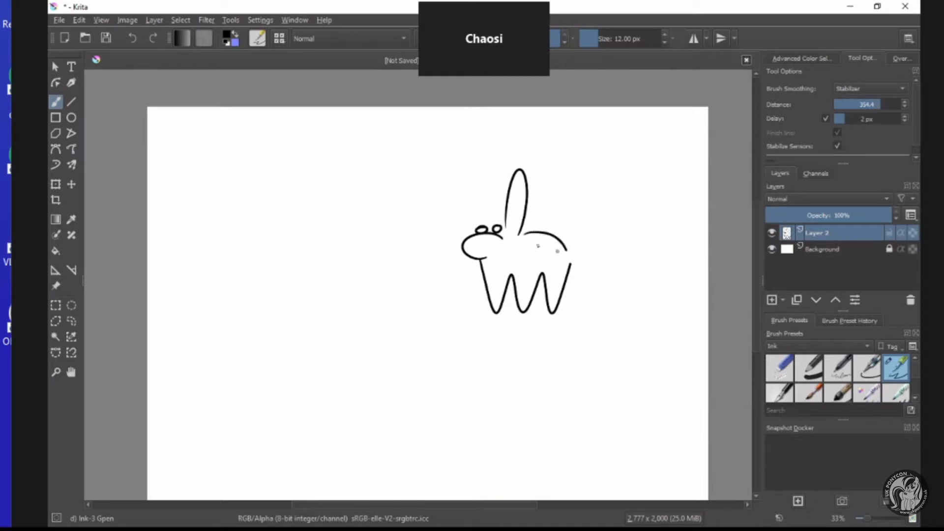
Make an elliptical selection beside the doodle and fill it with a linear blue gradient.
{"action": "left_click", "coordinate": [71, 305]}
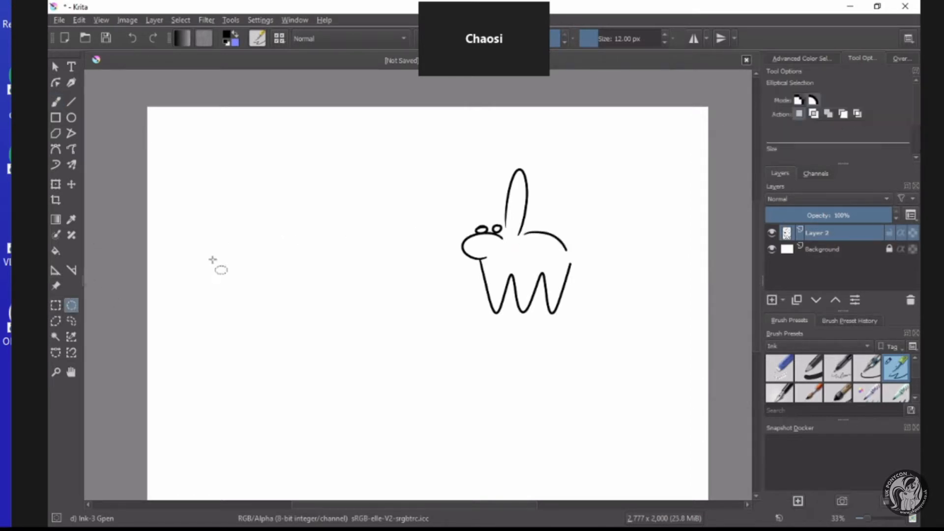
{"action": "mouse_move", "coordinate": [299, 167]}
{"action": "left_mouse_down"}
{"action": "mouse_move", "coordinate": [366, 226]}
{"action": "mouse_move", "coordinate": [396, 275]}
{"action": "mouse_move", "coordinate": [414, 273]}
{"action": "left_mouse_up"}
{"action": "left_click", "coordinate": [54, 222]}
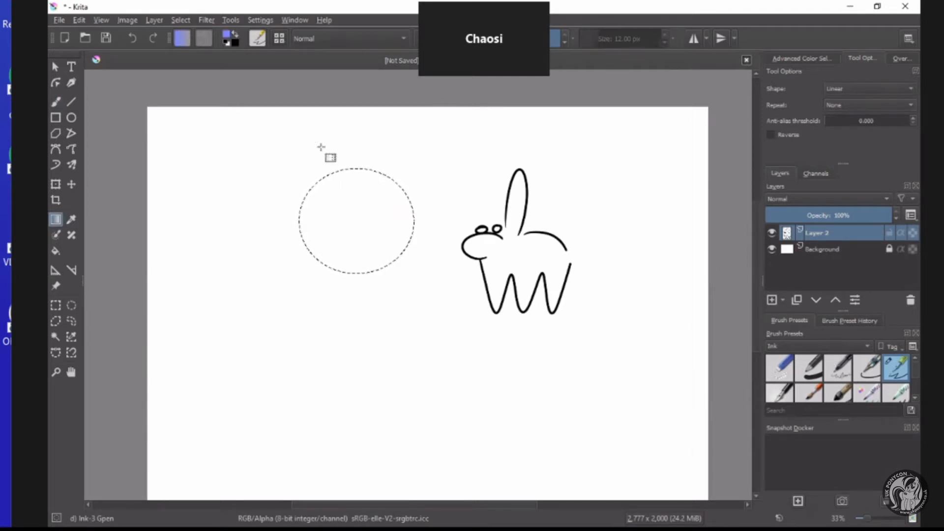
{"action": "left_click_drag", "start_coordinate": [326, 154], "coordinate": [424, 367]}
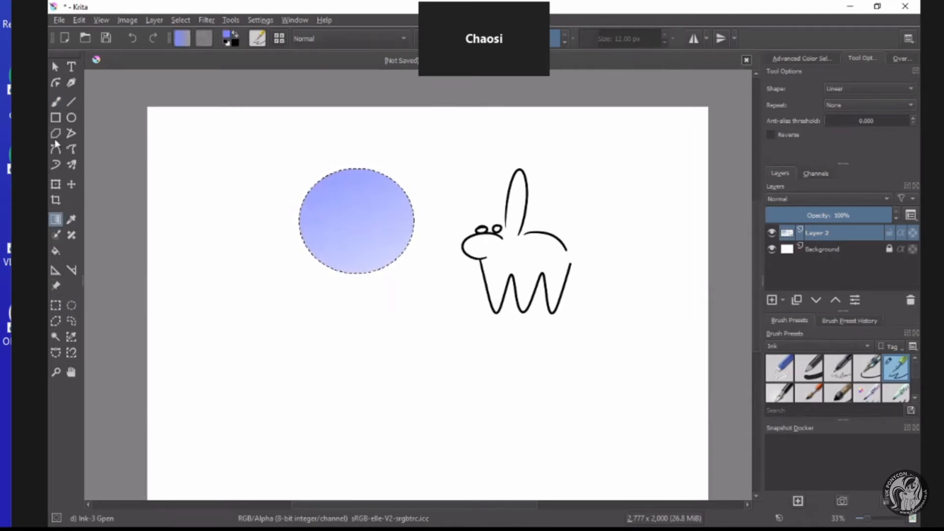
Cut several thin horizontal stripes out of the lower half of the gradient circle, and clear the selection.
{"action": "left_click", "coordinate": [56, 305]}
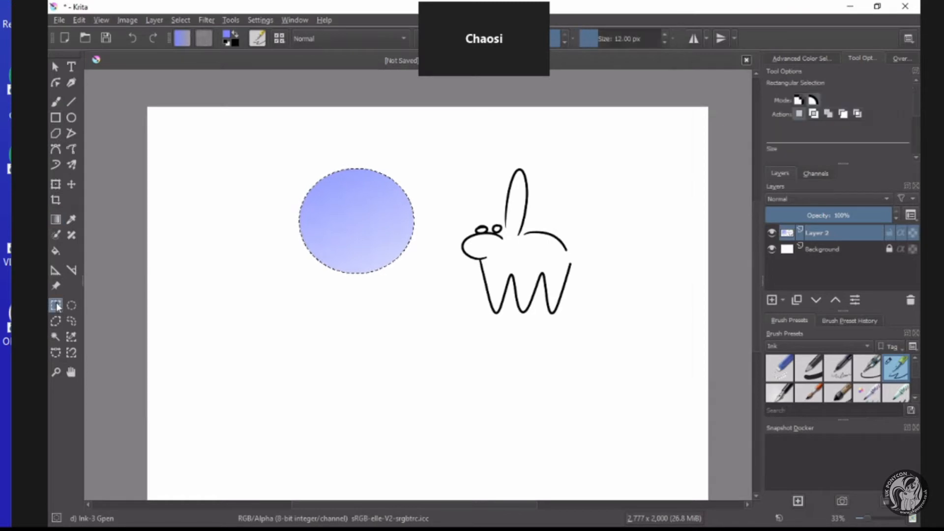
{"action": "left_click_drag", "start_coordinate": [288, 232], "coordinate": [437, 246]}
{"action": "left_click_drag", "start_coordinate": [287, 256], "coordinate": [428, 253]}
{"action": "key", "text": "Delete"}
{"action": "left_click_drag", "start_coordinate": [303, 266], "coordinate": [402, 262]}
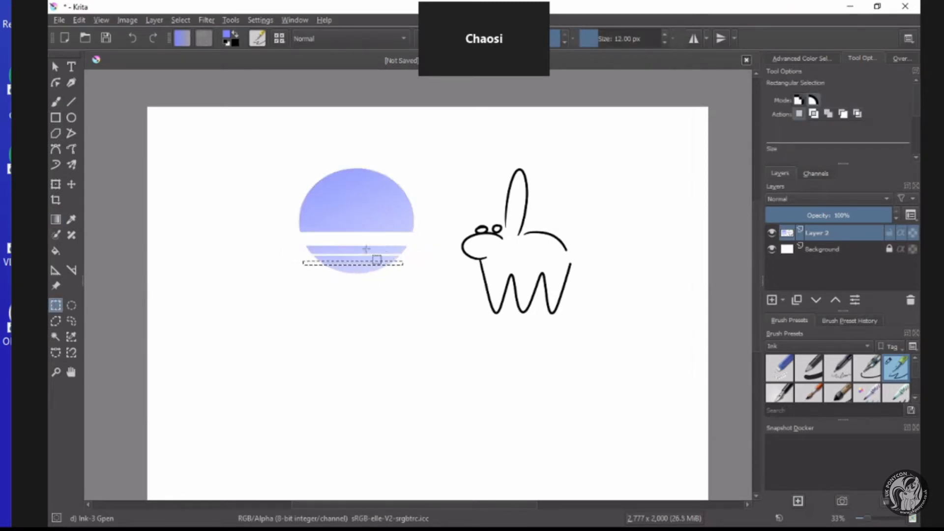
{"action": "left_click_drag", "start_coordinate": [290, 224], "coordinate": [428, 227]}
{"action": "key", "text": "Delete"}
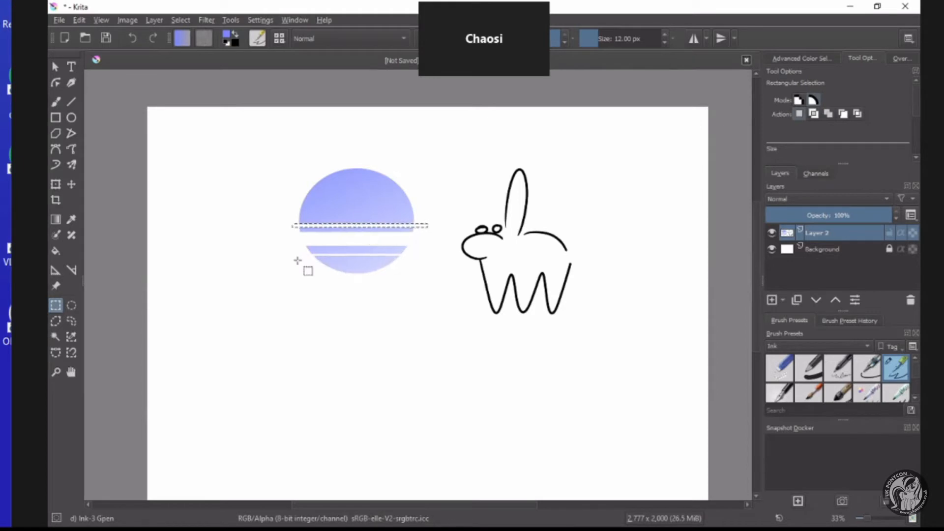
{"action": "left_click_drag", "start_coordinate": [302, 260], "coordinate": [416, 264]}
{"action": "key", "text": "Delete"}
{"action": "key", "text": "ctrl+shift+a"}
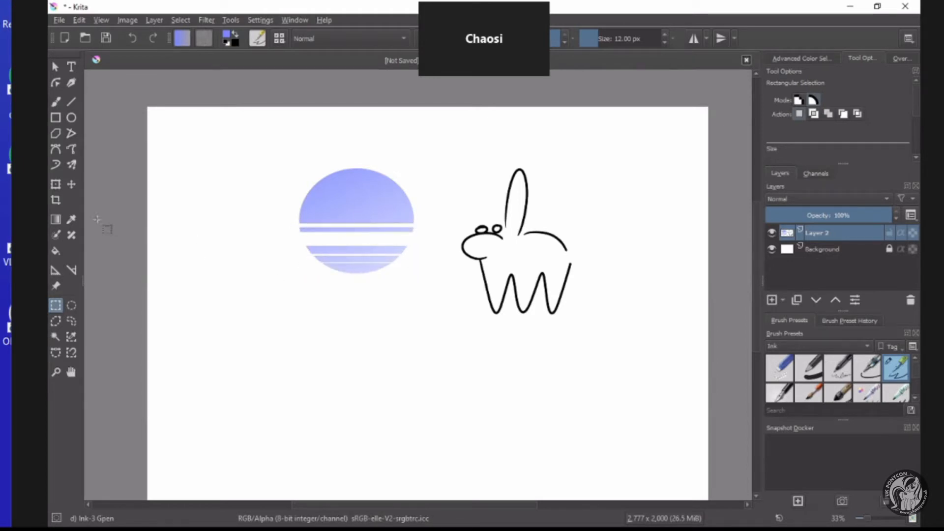
Select the striped circle, scale it down and move it over the creature's ear and back.
{"action": "left_click", "coordinate": [55, 185]}
{"action": "left_click", "coordinate": [56, 306]}
{"action": "left_click_drag", "start_coordinate": [286, 162], "coordinate": [442, 301]}
{"action": "left_click", "coordinate": [56, 184]}
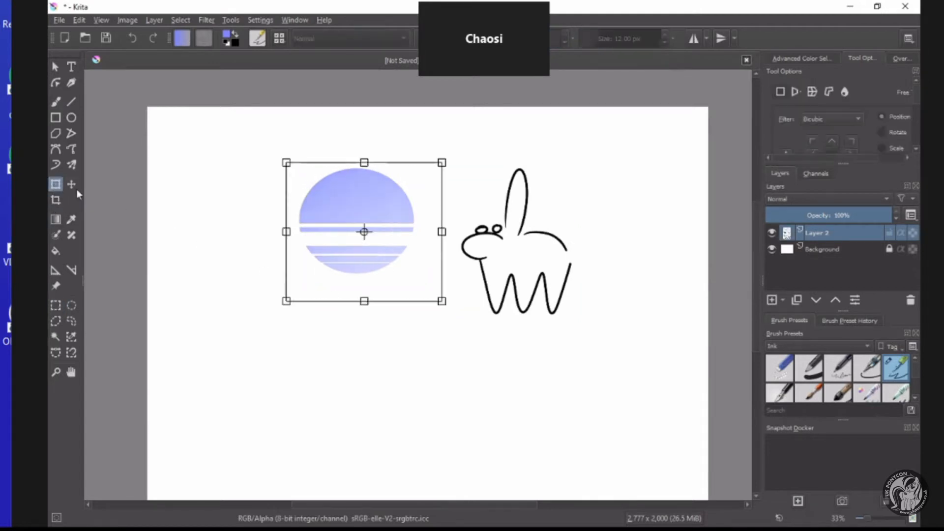
{"action": "left_click_drag", "start_coordinate": [337, 265], "coordinate": [569, 253]}
{"action": "left_click_drag", "start_coordinate": [667, 288], "coordinate": [618, 276]}
{"action": "left_click_drag", "start_coordinate": [535, 245], "coordinate": [502, 247]}
{"action": "left_click_drag", "start_coordinate": [585, 216], "coordinate": [612, 215]}
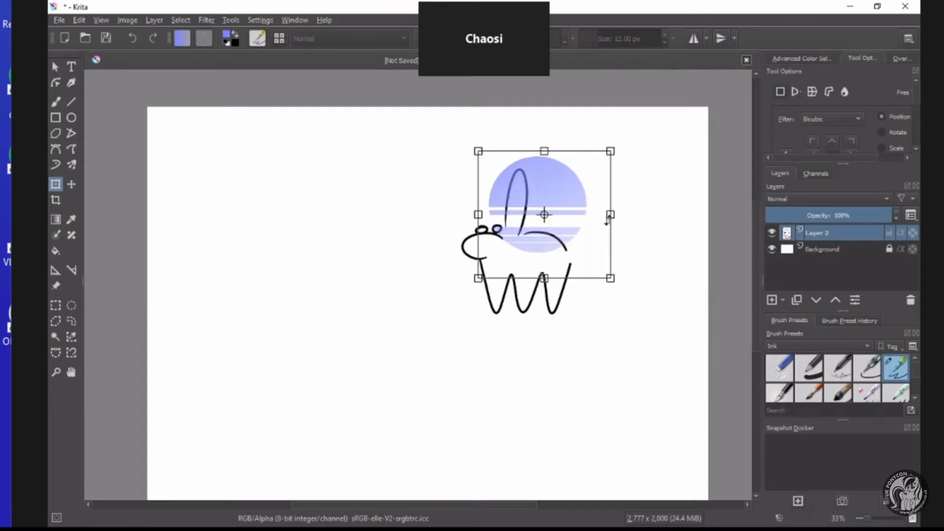
{"action": "mouse_move", "coordinate": [518, 246]}
{"action": "left_mouse_down"}
{"action": "mouse_move", "coordinate": [548, 253]}
{"action": "mouse_move", "coordinate": [534, 251]}
{"action": "left_mouse_up"}
{"action": "left_click", "coordinate": [55, 306]}
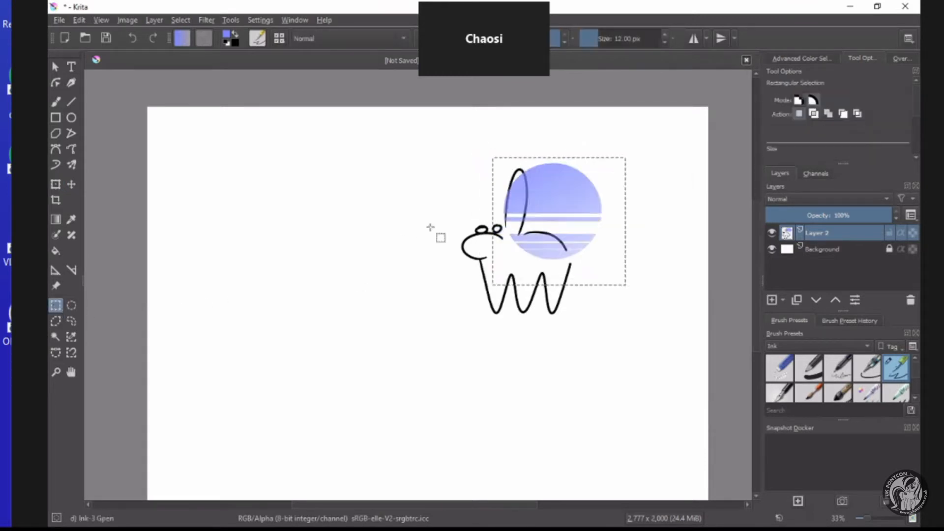
Select the creature and the striped circle together, delete both from the layer and deselect.
{"action": "scroll", "coordinate": [496, 221], "scroll_direction": "up", "scroll_amount": 3}
{"action": "scroll", "coordinate": [443, 222], "scroll_direction": "up", "scroll_amount": 1}
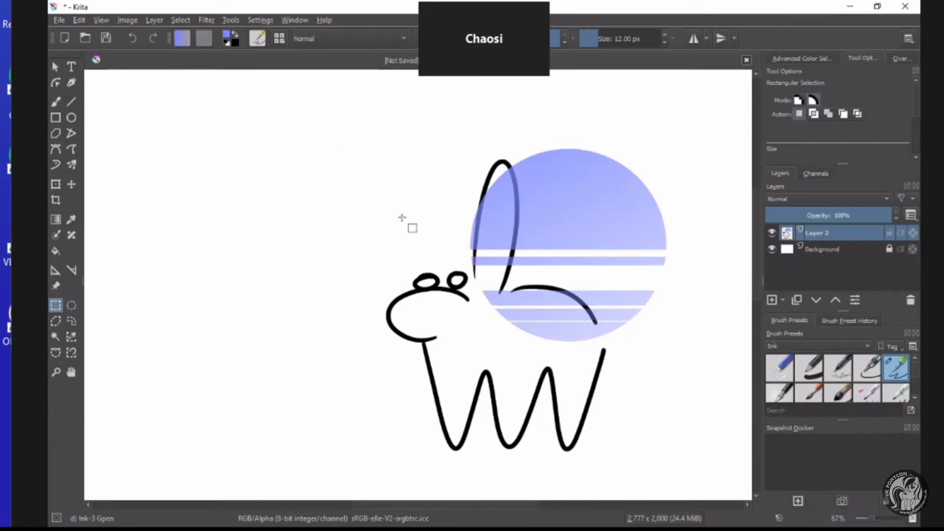
{"action": "scroll", "coordinate": [467, 210], "scroll_direction": "down", "scroll_amount": 2}
{"action": "scroll", "coordinate": [444, 219], "scroll_direction": "up", "scroll_amount": 1}
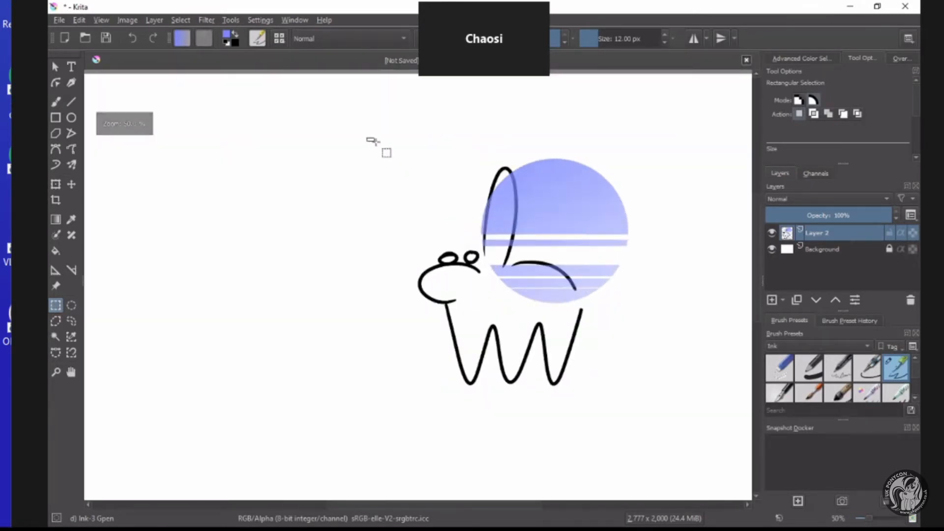
{"action": "left_click_drag", "start_coordinate": [367, 138], "coordinate": [660, 419]}
{"action": "key", "text": "Delete"}
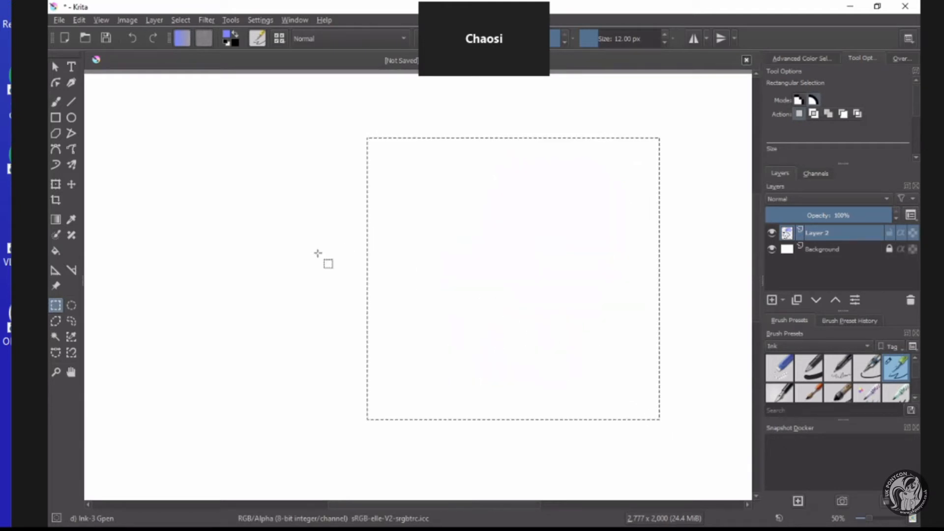
{"action": "key", "text": "ctrl+shift+a"}
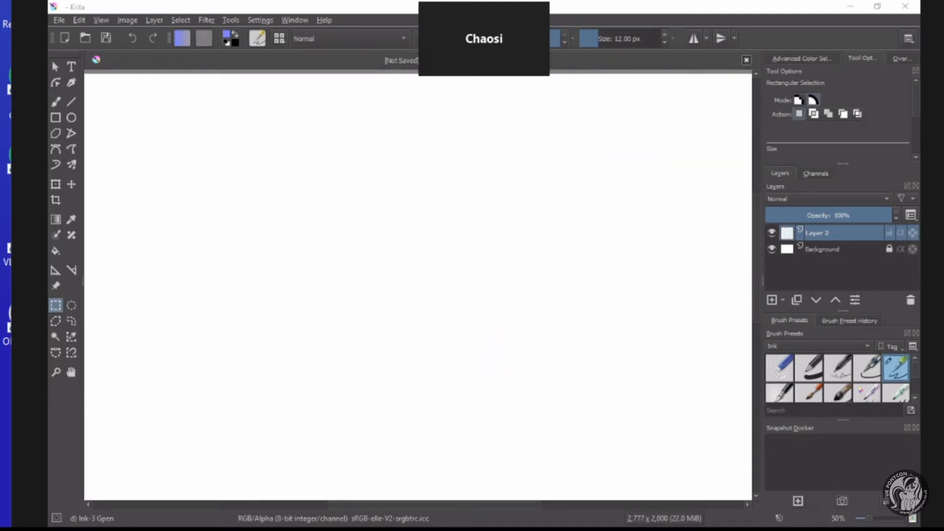
{"action": "scroll", "coordinate": [359, 394], "scroll_direction": "down", "scroll_amount": 4}
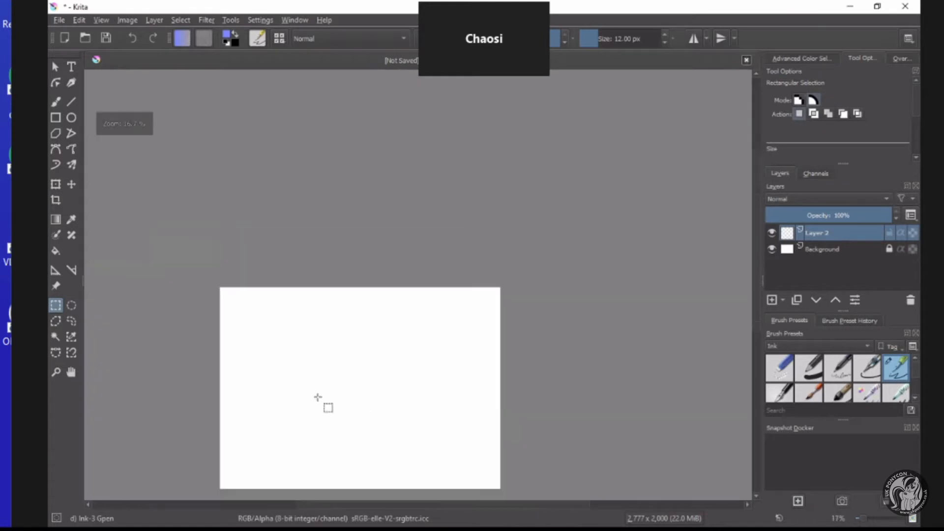
{"action": "scroll", "coordinate": [313, 440], "scroll_direction": "up", "scroll_amount": 3}
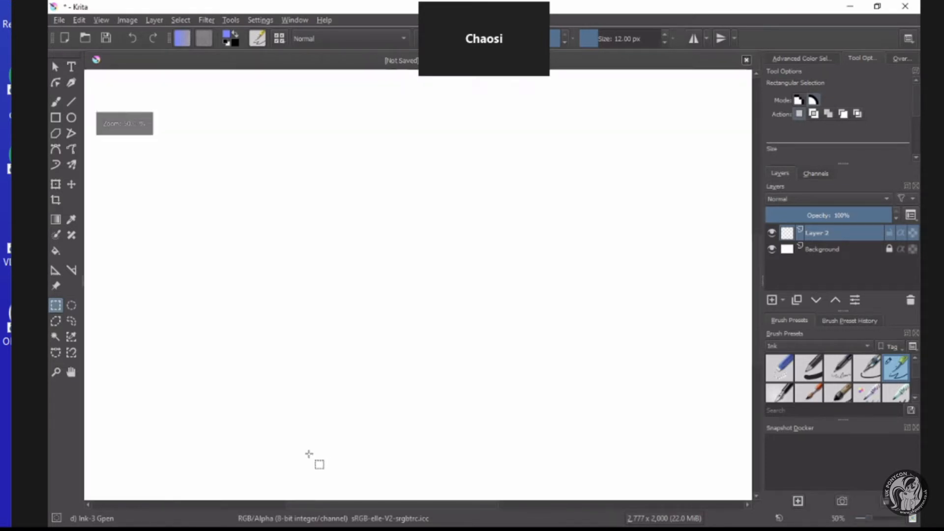
{"action": "scroll", "coordinate": [308, 462], "scroll_direction": "down", "scroll_amount": 1}
{"action": "scroll", "coordinate": [305, 476], "scroll_direction": "up", "scroll_amount": 3}
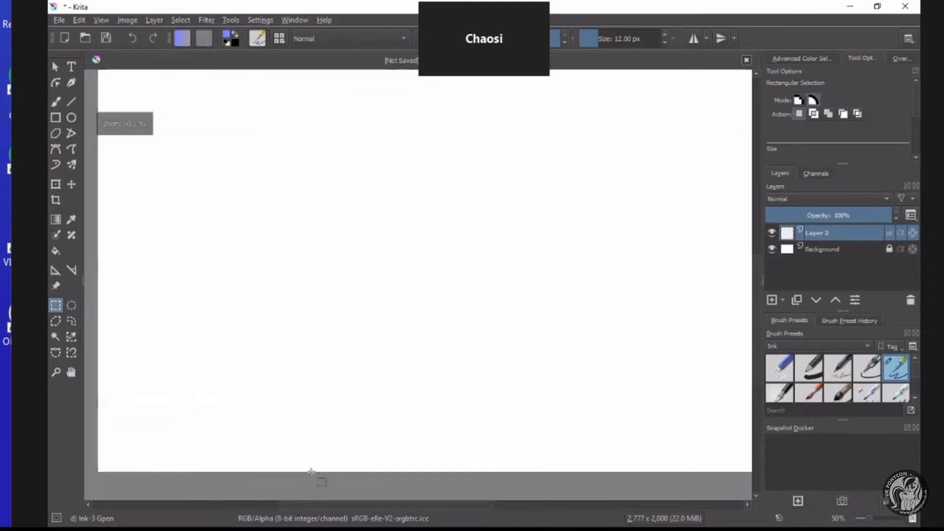
{"action": "scroll", "coordinate": [316, 477], "scroll_direction": "down", "scroll_amount": 2}
{"action": "scroll", "coordinate": [339, 432], "scroll_direction": "up", "scroll_amount": 1}
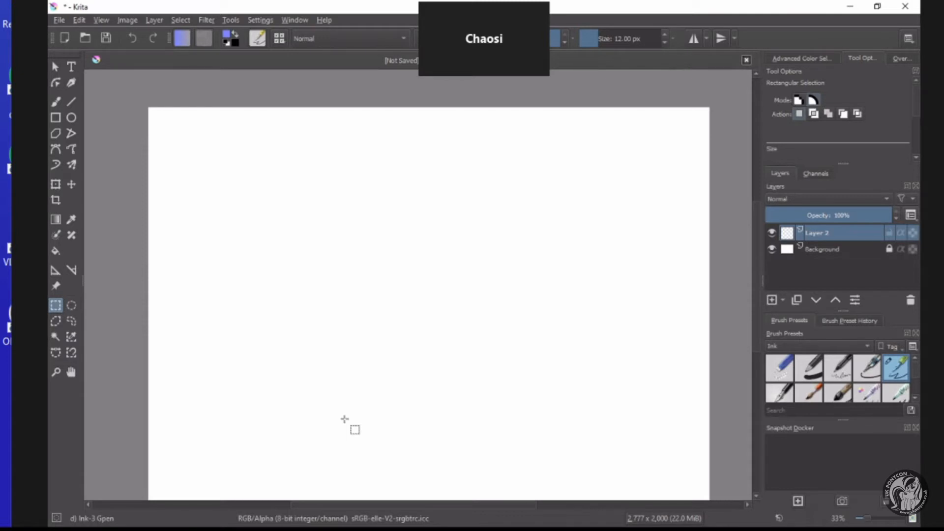
{"action": "scroll", "coordinate": [756, 256], "scroll_direction": "down", "scroll_amount": 2}
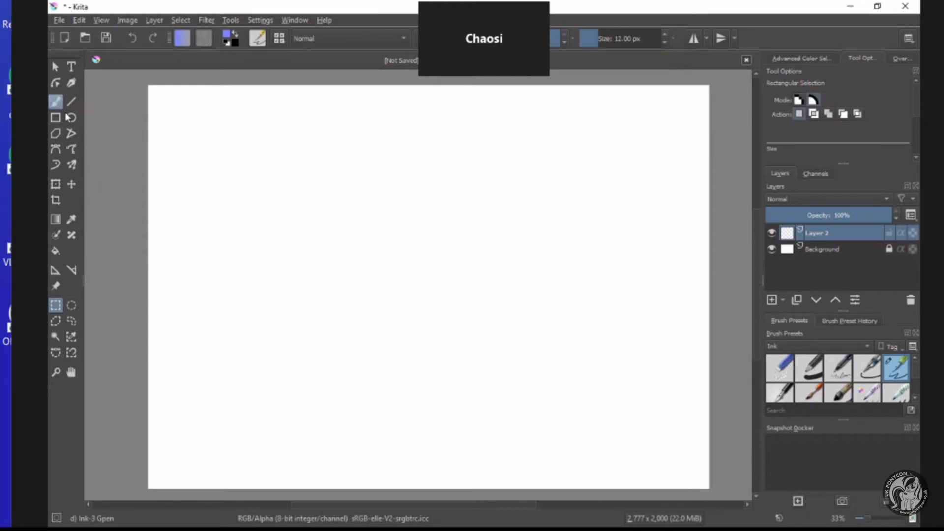
Activate the Freehand Brush tool and look through the Ink brush presets and the available preset categories.
{"action": "left_click", "coordinate": [56, 101]}
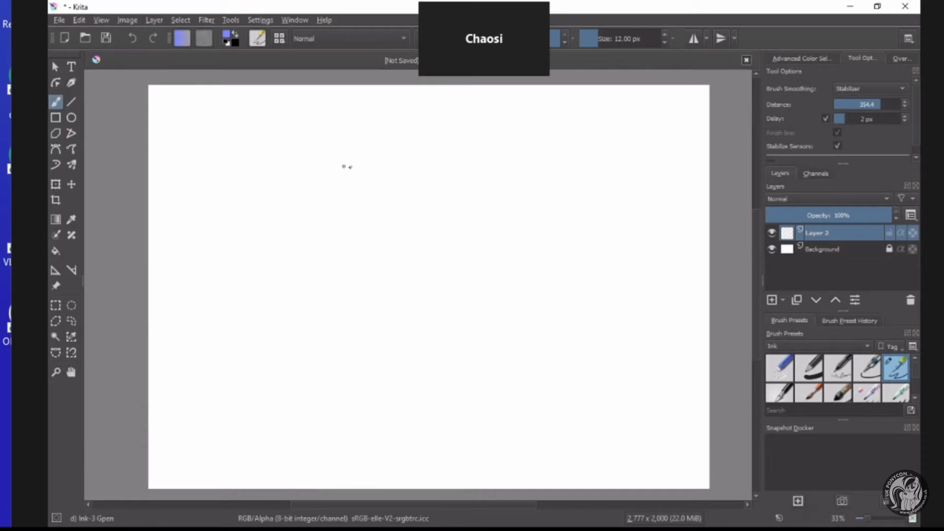
{"action": "scroll", "coordinate": [798, 376], "scroll_direction": "down", "scroll_amount": 2}
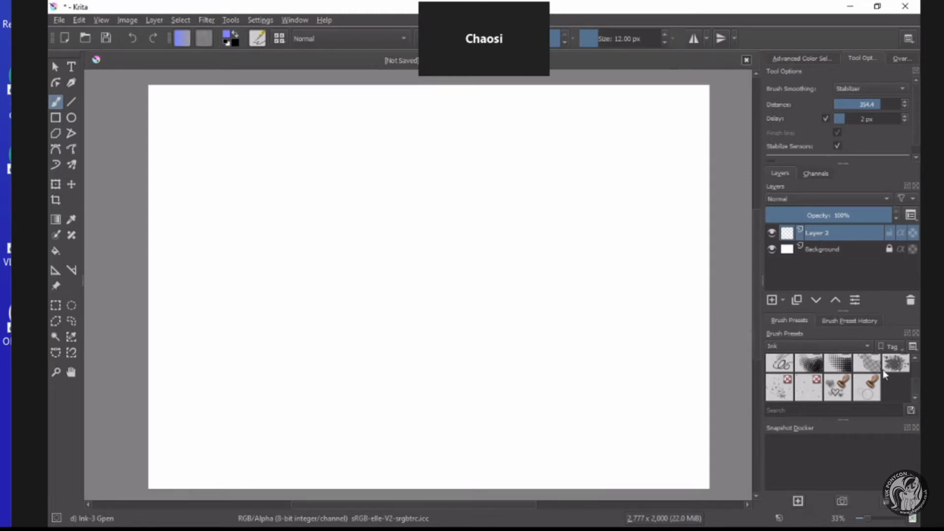
{"action": "left_click", "coordinate": [828, 346]}
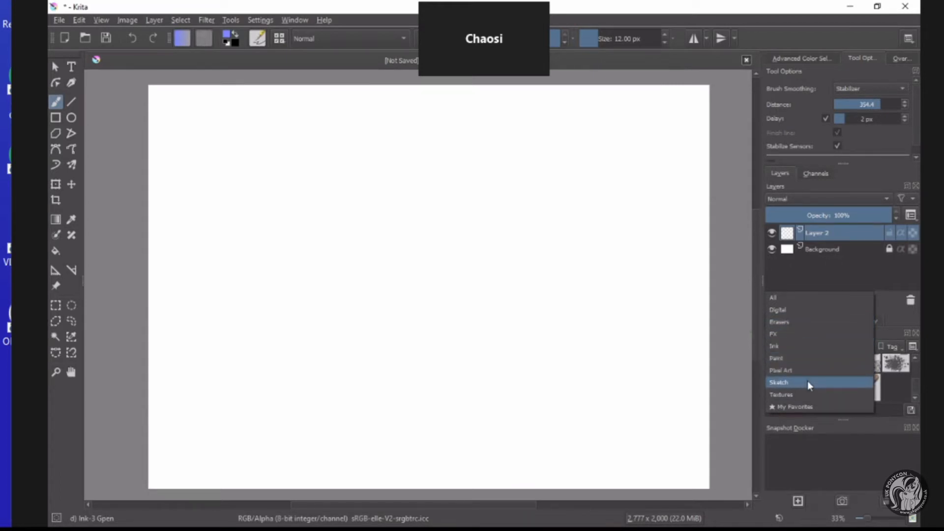
{"action": "left_click", "coordinate": [889, 317]}
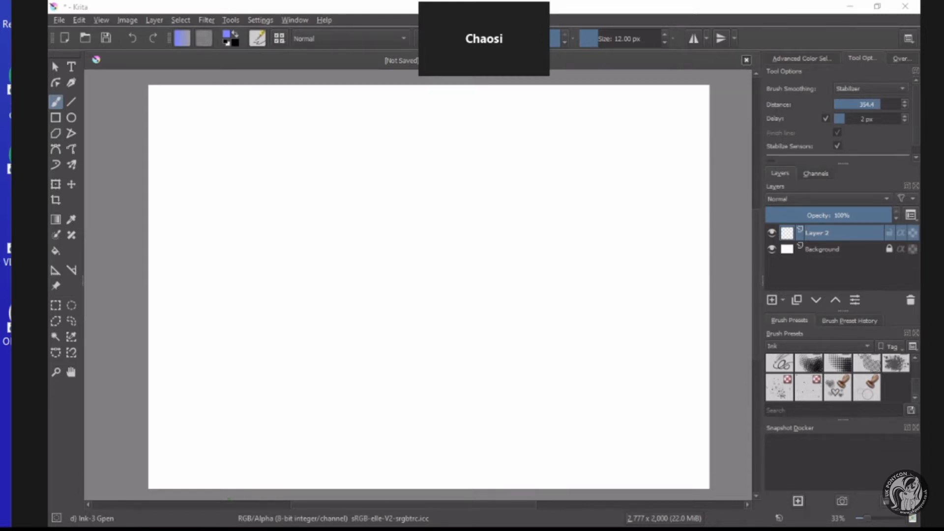
{"action": "key", "text": "alt+Tab"}
{"action": "key", "text": "alt+Tab"}
{"action": "scroll", "coordinate": [797, 359], "scroll_direction": "up", "scroll_amount": 3}
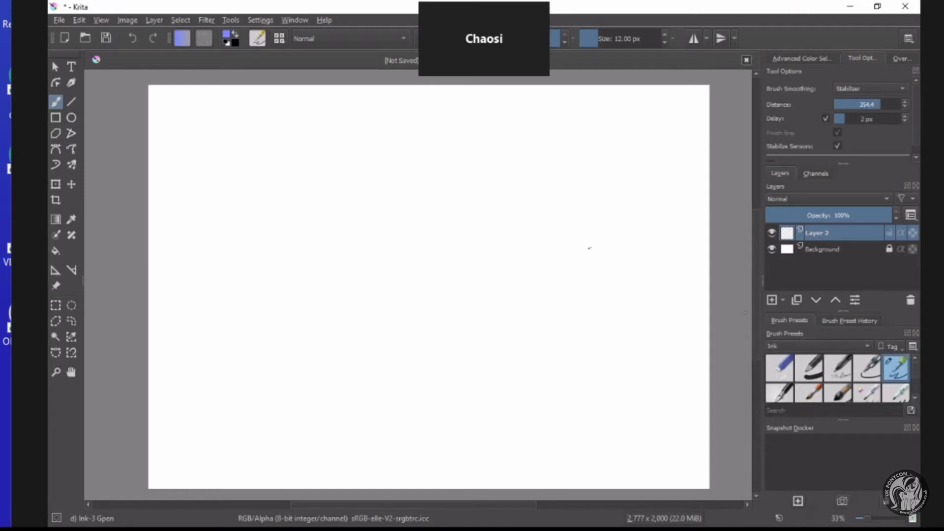
Set the foreground colour to bright pink #ff3de3.
{"action": "left_click", "coordinate": [230, 43]}
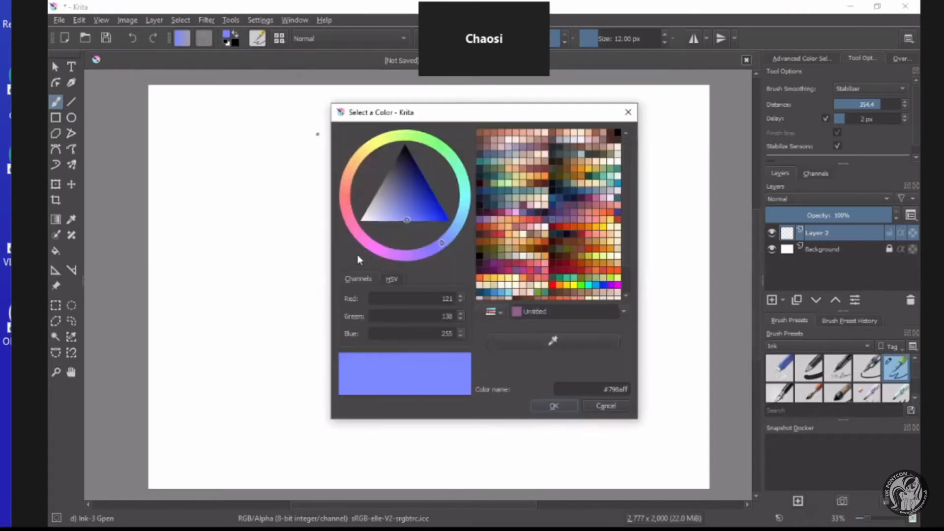
{"action": "left_click", "coordinate": [363, 248]}
{"action": "left_click", "coordinate": [421, 200]}
{"action": "left_click_drag", "start_coordinate": [421, 200], "coordinate": [426, 220]}
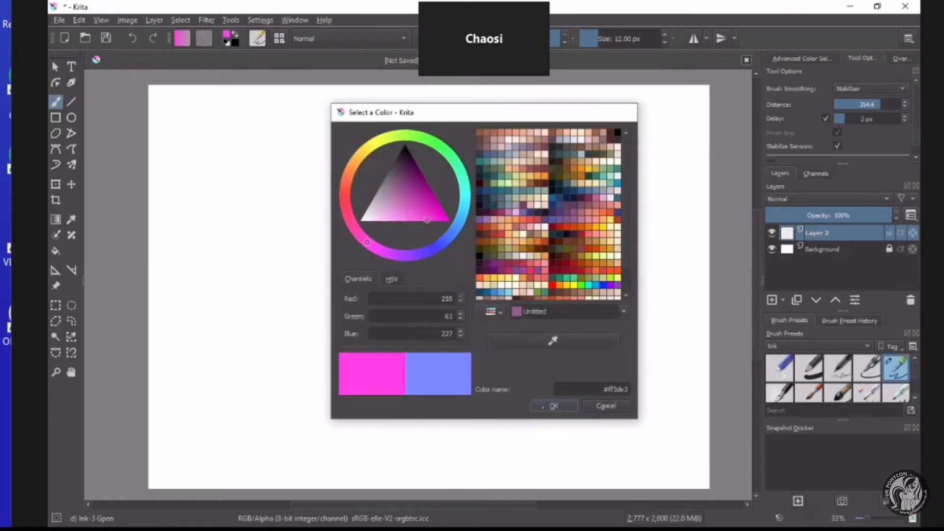
{"action": "left_click", "coordinate": [547, 406]}
Adjust the ink brush size to 18.23 px.
{"action": "key", "text": "bracketright"}
{"action": "key", "text": "bracketright"}
{"action": "key", "text": "bracketright"}
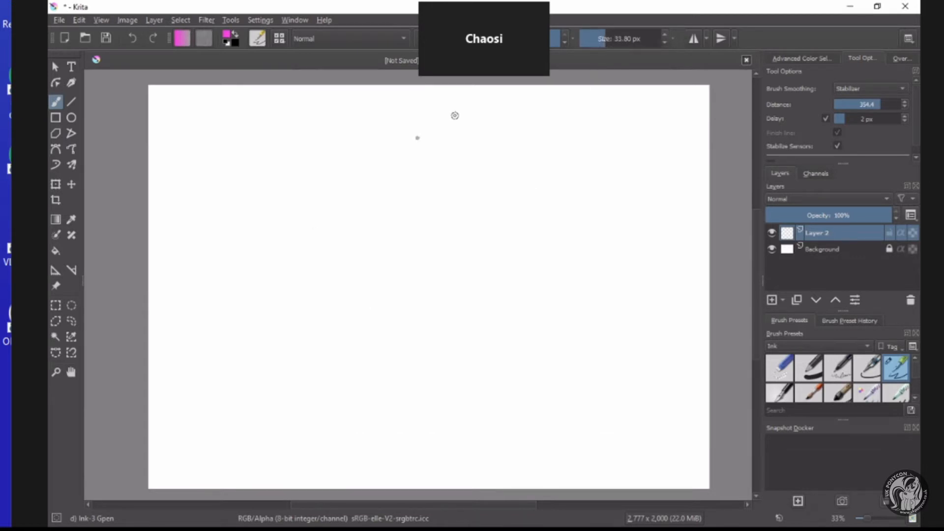
{"action": "key", "text": "bracketleft"}
{"action": "key", "text": "bracketleft"}
Show the Paint brush presets and choose the Basic-5 Size Opacity brush.
{"action": "left_click", "coordinate": [772, 347]}
{"action": "left_click", "coordinate": [775, 355]}
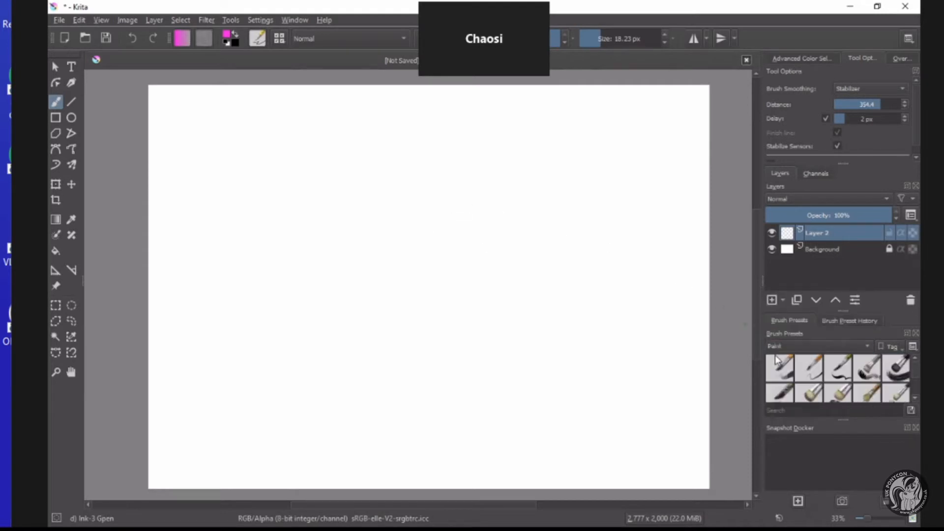
{"action": "left_click", "coordinate": [783, 370]}
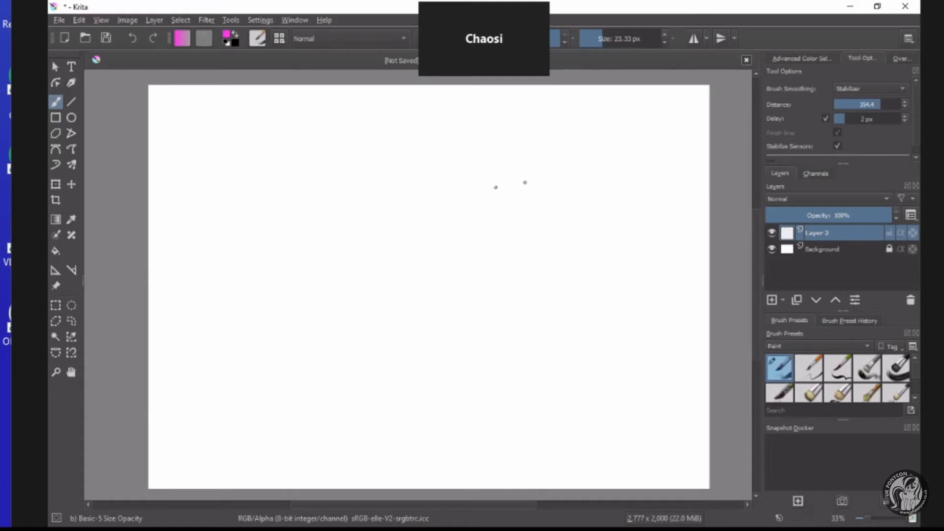
Sketch a round head shape with a curved vertical face guide and a horizontal eye guide on Layer 2.
{"action": "mouse_move", "coordinate": [526, 182]}
{"action": "left_mouse_down"}
{"action": "mouse_move", "coordinate": [510, 331]}
{"action": "mouse_move", "coordinate": [440, 175]}
{"action": "mouse_move", "coordinate": [586, 261]}
{"action": "mouse_move", "coordinate": [491, 307]}
{"action": "left_mouse_up"}
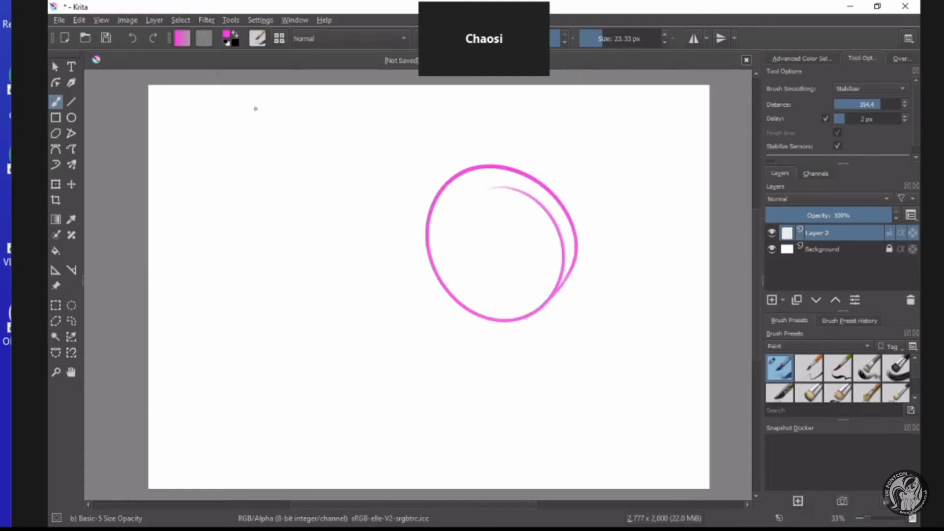
{"action": "mouse_move", "coordinate": [493, 172]}
{"action": "left_mouse_down"}
{"action": "mouse_move", "coordinate": [474, 253]}
{"action": "mouse_move", "coordinate": [506, 335]}
{"action": "left_mouse_up"}
{"action": "left_click", "coordinate": [132, 40]}
{"action": "left_click_drag", "start_coordinate": [469, 176], "coordinate": [481, 329]}
{"action": "left_click_drag", "start_coordinate": [551, 253], "coordinate": [462, 264]}
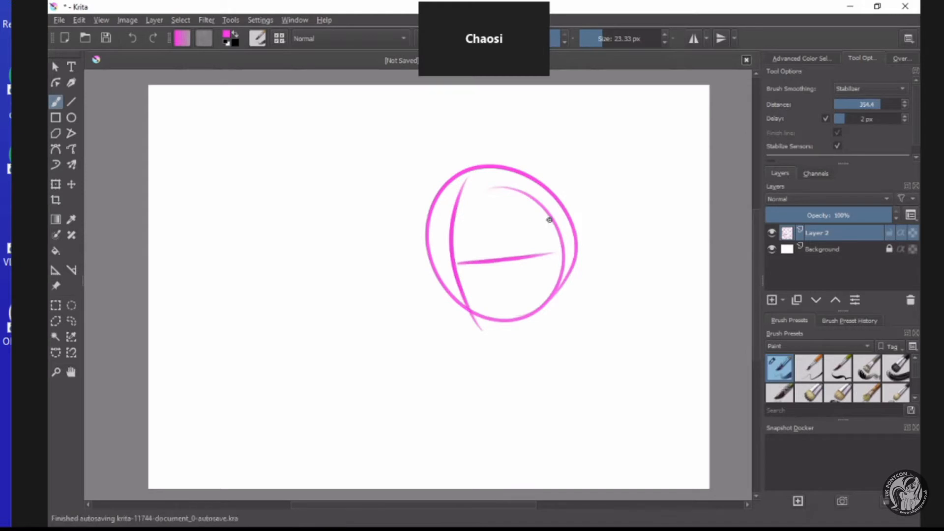
Sketch a pointed ear on top of the head circle and a muzzle with a jawline at its lower front.
{"action": "mouse_move", "coordinate": [550, 220]}
{"action": "left_mouse_down"}
{"action": "mouse_move", "coordinate": [488, 194]}
{"action": "mouse_move", "coordinate": [472, 125]}
{"action": "left_mouse_up"}
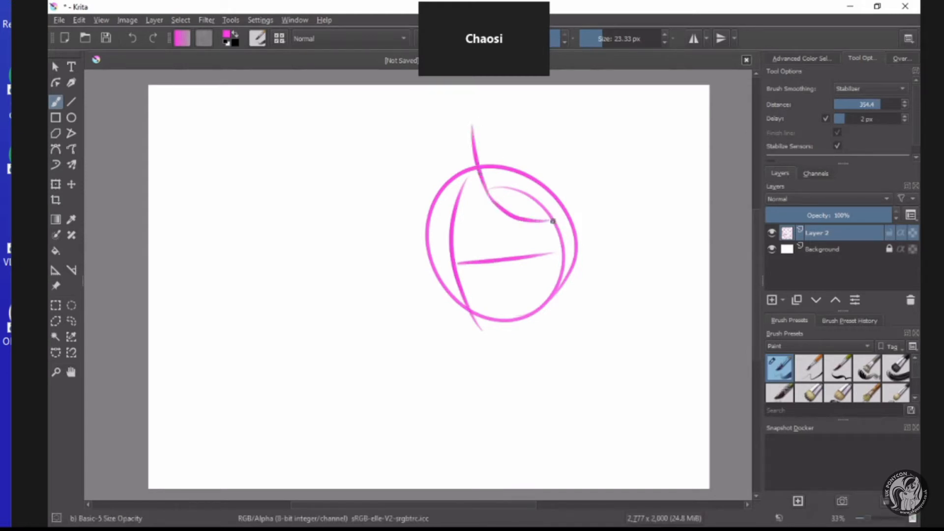
{"action": "mouse_move", "coordinate": [553, 221]}
{"action": "left_mouse_down"}
{"action": "mouse_move", "coordinate": [556, 181]}
{"action": "mouse_move", "coordinate": [545, 156]}
{"action": "mouse_move", "coordinate": [471, 101]}
{"action": "mouse_move", "coordinate": [479, 144]}
{"action": "left_mouse_up"}
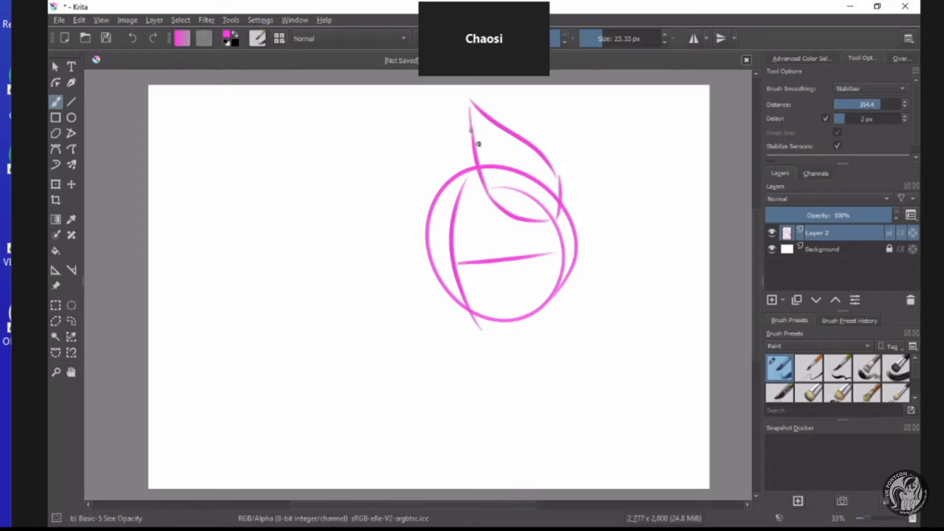
{"action": "mouse_move", "coordinate": [477, 189]}
{"action": "left_mouse_down"}
{"action": "mouse_move", "coordinate": [432, 213]}
{"action": "mouse_move", "coordinate": [407, 282]}
{"action": "mouse_move", "coordinate": [426, 255]}
{"action": "mouse_move", "coordinate": [410, 282]}
{"action": "mouse_move", "coordinate": [389, 287]}
{"action": "mouse_move", "coordinate": [392, 297]}
{"action": "mouse_move", "coordinate": [404, 319]}
{"action": "mouse_move", "coordinate": [521, 316]}
{"action": "left_mouse_up"}
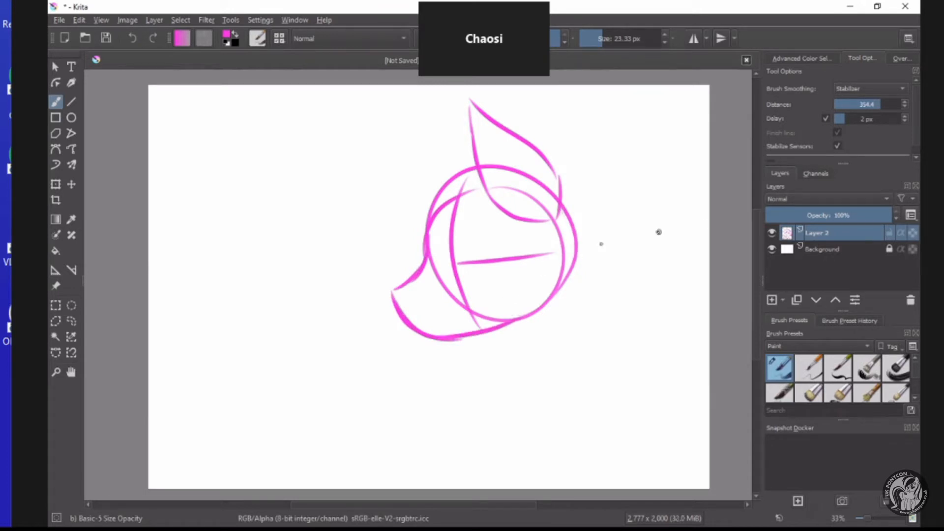
Lower the rough sketch layer's opacity to 45% and add a new paint layer above it.
{"action": "left_click", "coordinate": [823, 215]}
{"action": "left_click", "coordinate": [771, 300]}
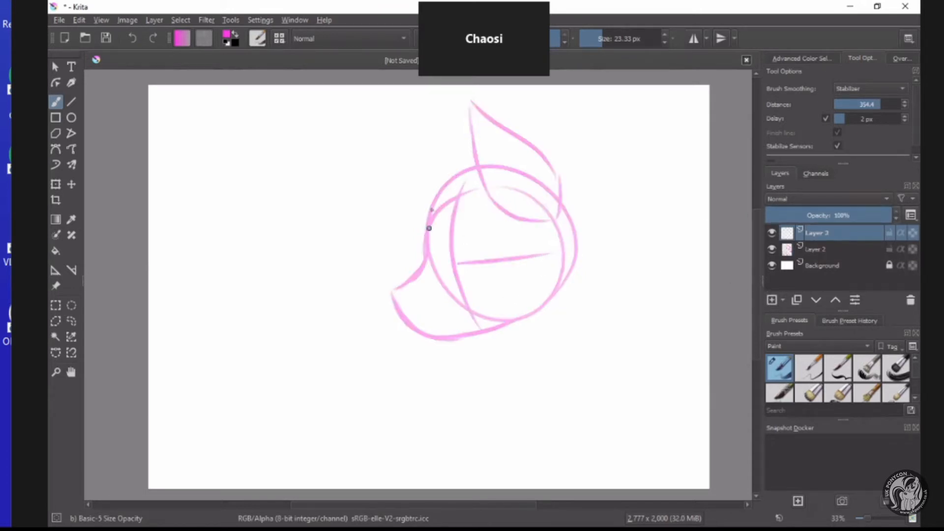
Reduce the brush size to 12.67 px for the refined sketch.
{"action": "left_click", "coordinate": [597, 39]}
{"action": "scroll", "coordinate": [484, 217], "scroll_direction": "up", "scroll_amount": 1}
{"action": "scroll", "coordinate": [492, 183], "scroll_direction": "down", "scroll_amount": 3}
{"action": "scroll", "coordinate": [481, 141], "scroll_direction": "up", "scroll_amount": 3}
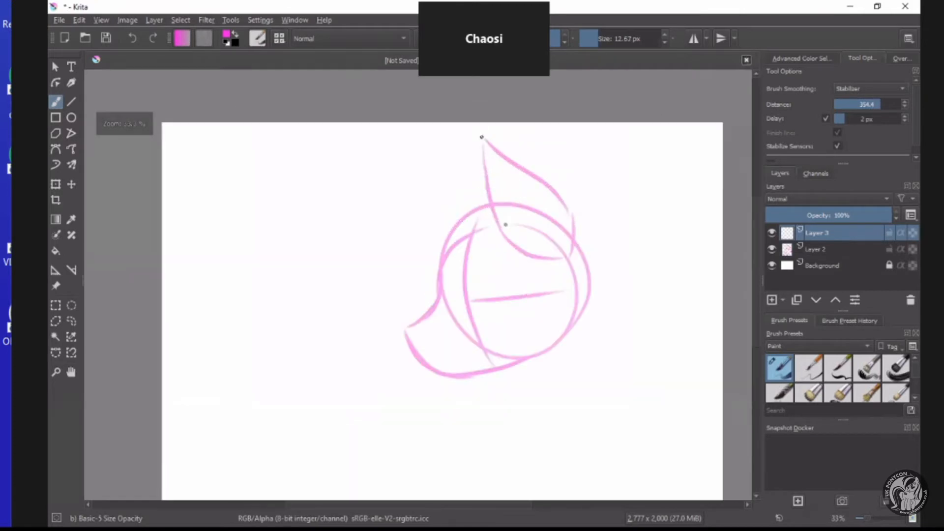
{"action": "scroll", "coordinate": [547, 315], "scroll_direction": "down", "scroll_amount": 4}
{"action": "scroll", "coordinate": [548, 341], "scroll_direction": "up", "scroll_amount": 2}
Transform the rough head sketch on Layer 2, scaling it down slightly and repositioning it on the canvas.
{"action": "left_click", "coordinate": [786, 255]}
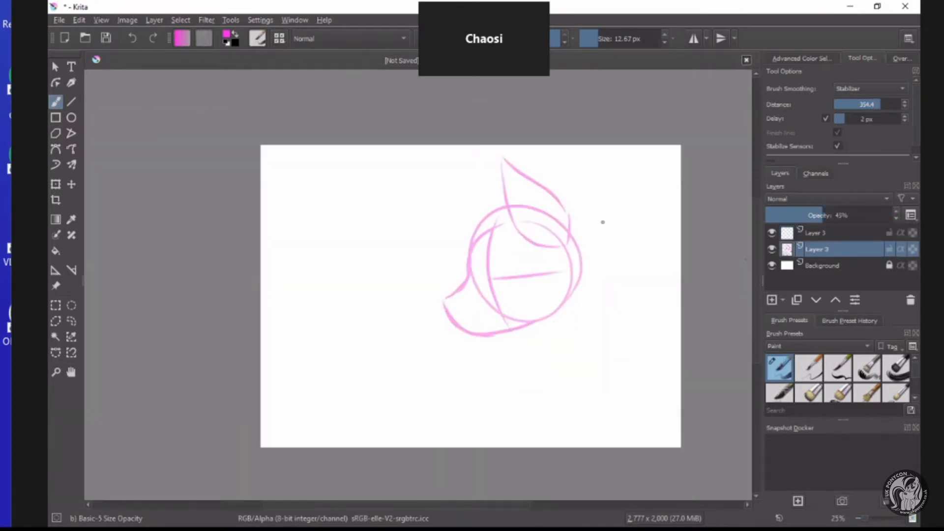
{"action": "left_click", "coordinate": [56, 184]}
{"action": "left_click_drag", "start_coordinate": [483, 247], "coordinate": [494, 278]}
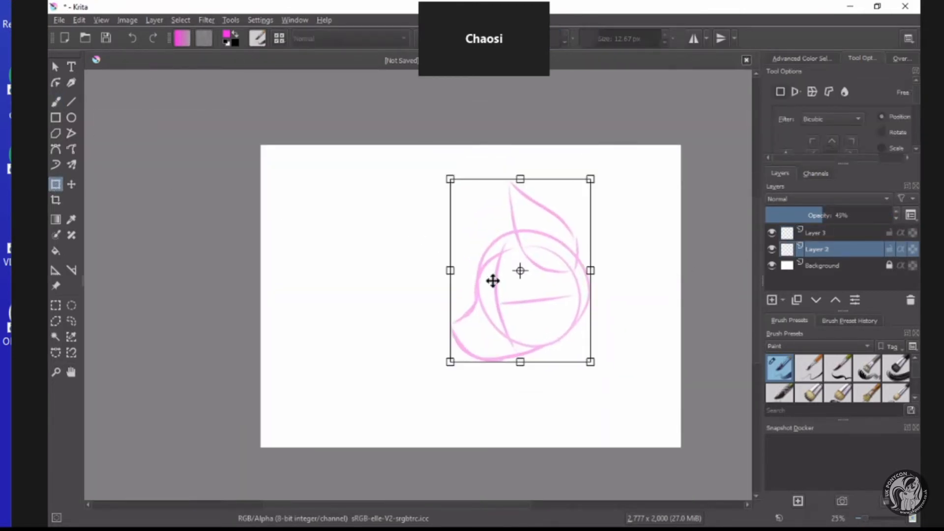
{"action": "mouse_move", "coordinate": [448, 179]}
{"action": "left_mouse_down"}
{"action": "mouse_move", "coordinate": [483, 218]}
{"action": "mouse_move", "coordinate": [470, 205]}
{"action": "left_mouse_up"}
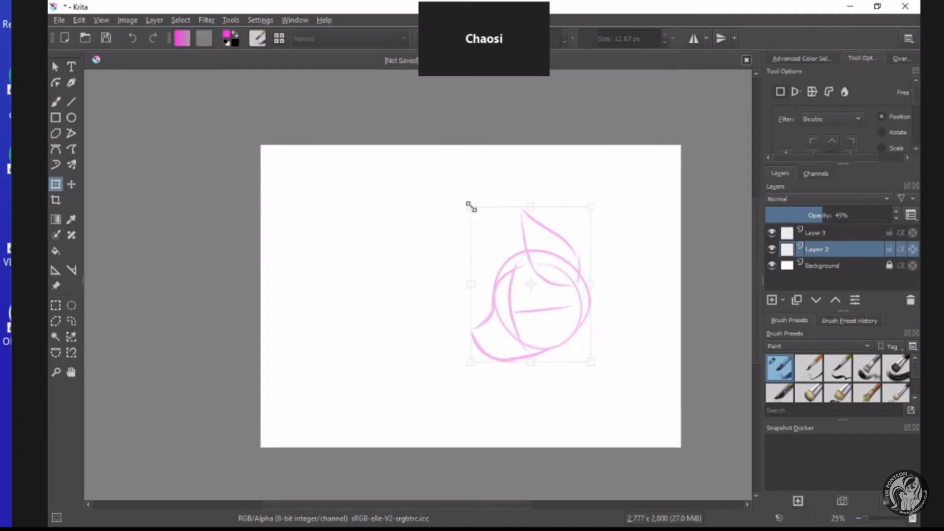
{"action": "left_click_drag", "start_coordinate": [493, 270], "coordinate": [494, 244]}
{"action": "left_click", "coordinate": [56, 304]}
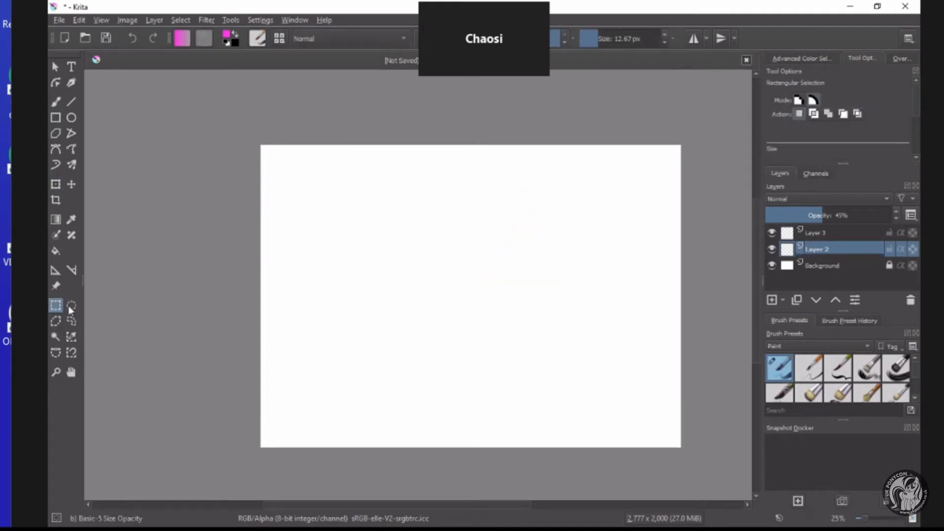
Draw the refined ear on Layer 3 with the Freehand Brush, including its inner line and small fur tufts.
{"action": "left_click", "coordinate": [790, 233]}
{"action": "left_click", "coordinate": [56, 101]}
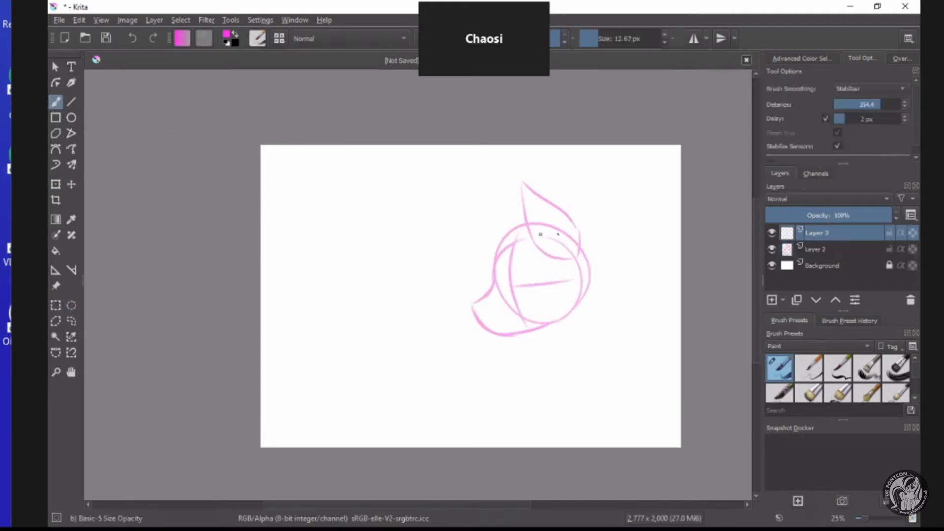
{"action": "scroll", "coordinate": [582, 230], "scroll_direction": "up", "scroll_amount": 1}
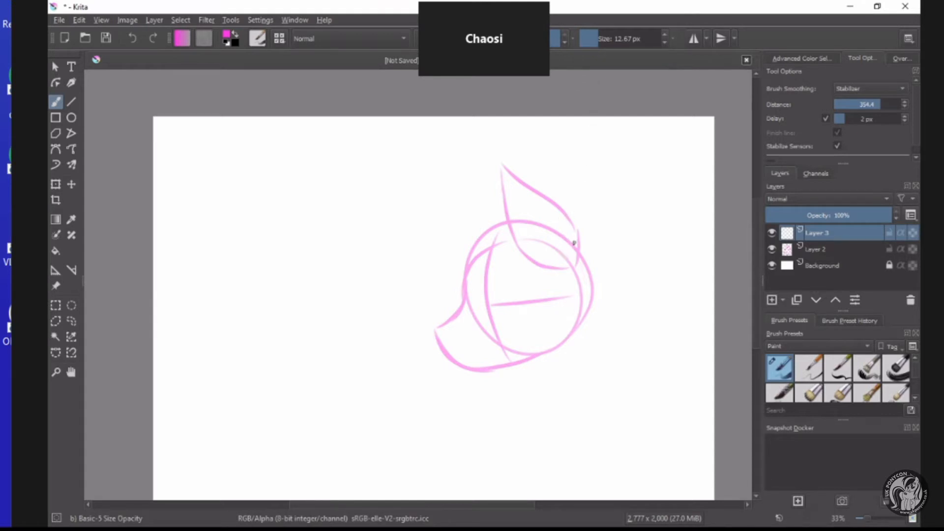
{"action": "left_click_drag", "start_coordinate": [582, 241], "coordinate": [574, 215]}
{"action": "mouse_move", "coordinate": [551, 267]}
{"action": "left_mouse_down"}
{"action": "mouse_move", "coordinate": [526, 258]}
{"action": "mouse_move", "coordinate": [503, 215]}
{"action": "mouse_move", "coordinate": [500, 161]}
{"action": "left_mouse_up"}
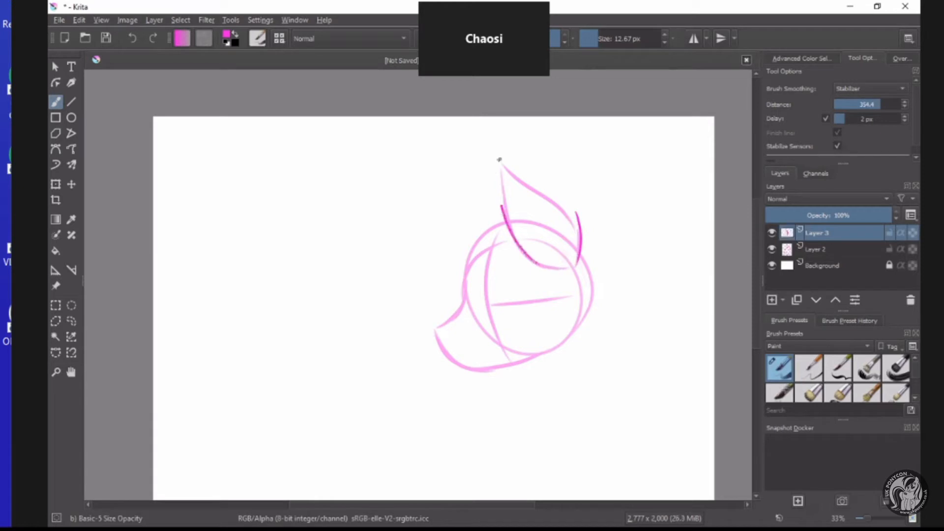
{"action": "scroll", "coordinate": [549, 217], "scroll_direction": "up", "scroll_amount": 1}
{"action": "mouse_move", "coordinate": [609, 215]}
{"action": "left_mouse_down"}
{"action": "mouse_move", "coordinate": [607, 232]}
{"action": "mouse_move", "coordinate": [598, 206]}
{"action": "mouse_move", "coordinate": [458, 116]}
{"action": "mouse_move", "coordinate": [474, 183]}
{"action": "mouse_move", "coordinate": [558, 310]}
{"action": "left_mouse_up"}
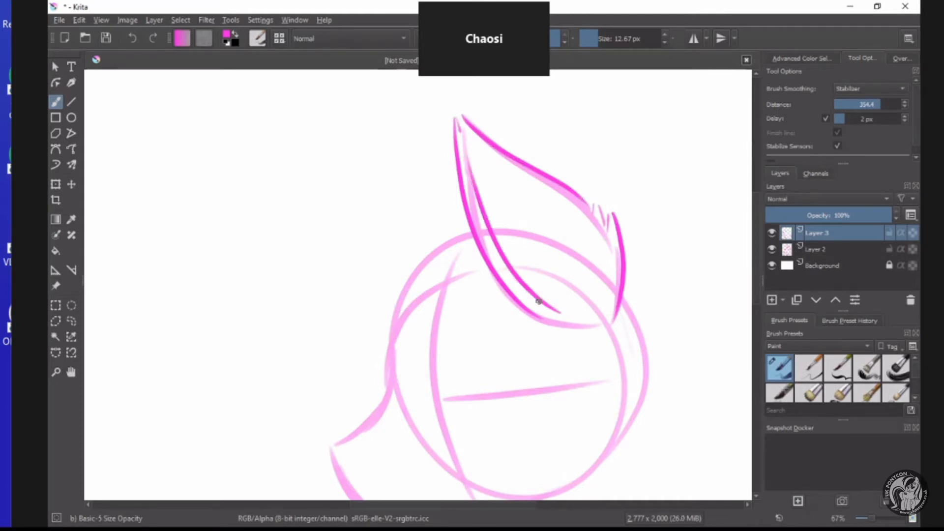
Draw the long forelock sweeping forward from the ear, with pointed fringe strands and small tufts on top.
{"action": "scroll", "coordinate": [538, 302], "scroll_direction": "down", "scroll_amount": 2}
{"action": "scroll", "coordinate": [494, 308], "scroll_direction": "up", "scroll_amount": 1}
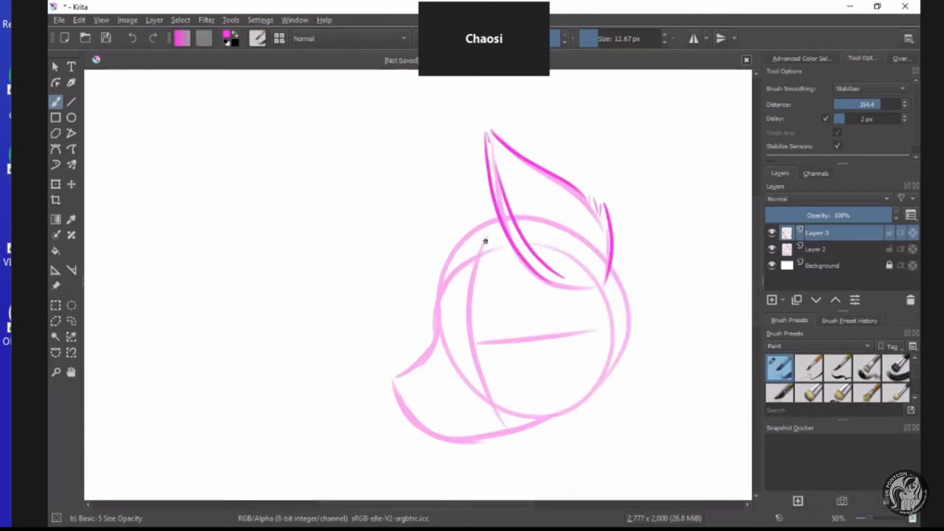
{"action": "scroll", "coordinate": [469, 285], "scroll_direction": "down", "scroll_amount": 1}
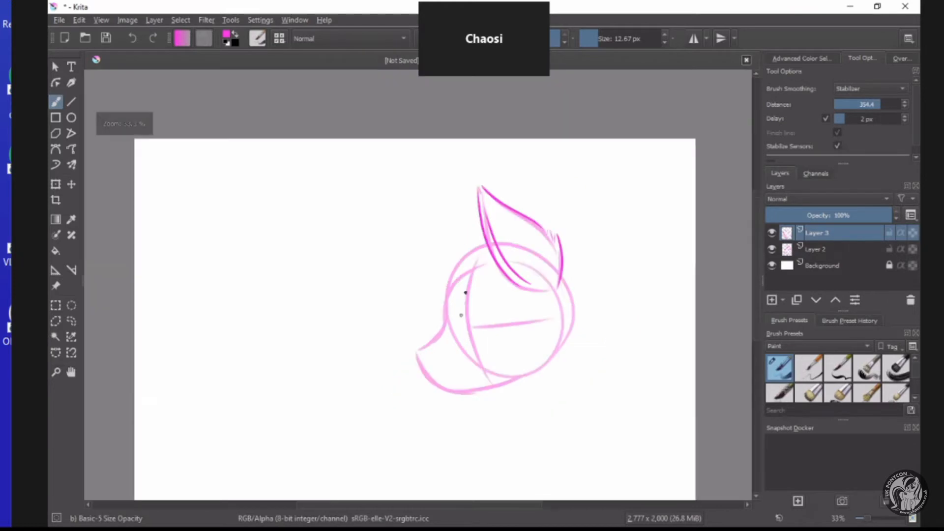
{"action": "scroll", "coordinate": [462, 314], "scroll_direction": "up", "scroll_amount": 2}
{"action": "scroll", "coordinate": [472, 330], "scroll_direction": "down", "scroll_amount": 2}
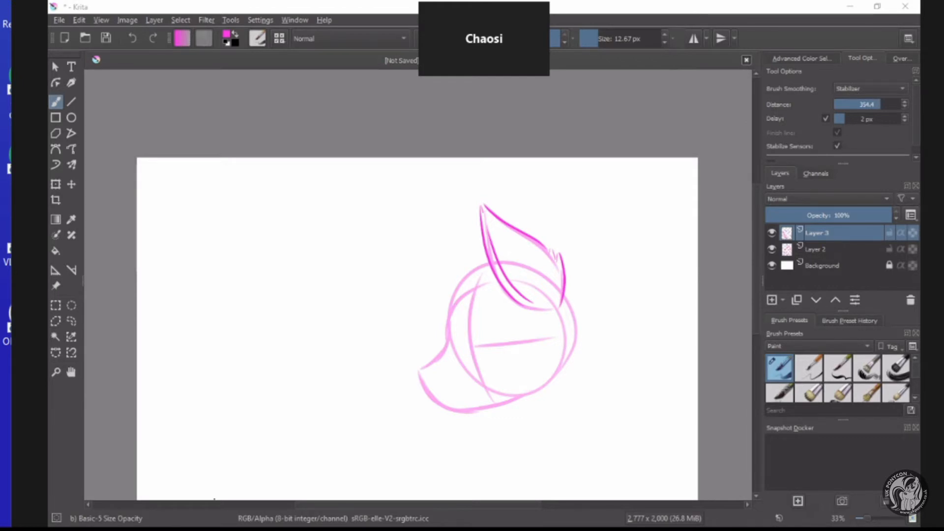
{"action": "left_click", "coordinate": [215, 499]}
{"action": "scroll", "coordinate": [488, 321], "scroll_direction": "up", "scroll_amount": 1}
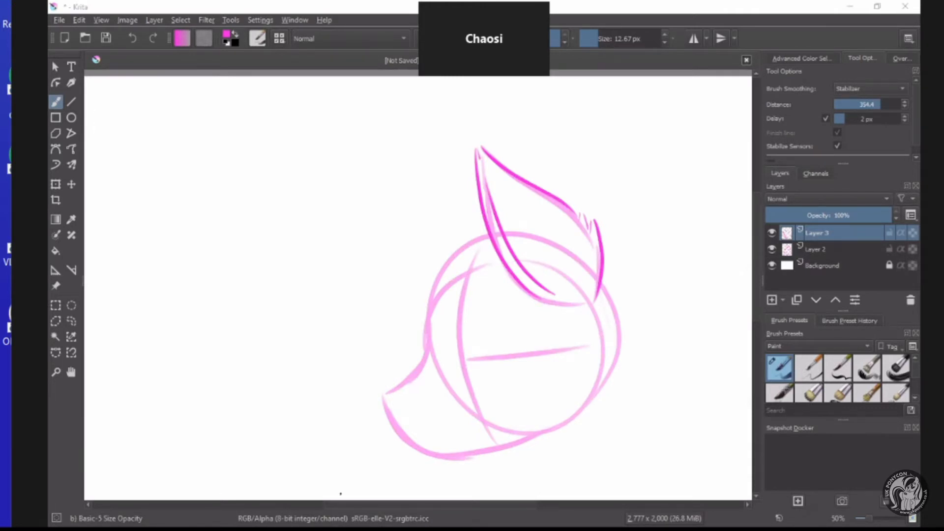
{"action": "left_click", "coordinate": [340, 494]}
{"action": "mouse_move", "coordinate": [477, 209]}
{"action": "left_mouse_down"}
{"action": "mouse_move", "coordinate": [400, 158]}
{"action": "mouse_move", "coordinate": [411, 202]}
{"action": "mouse_move", "coordinate": [354, 209]}
{"action": "mouse_move", "coordinate": [292, 343]}
{"action": "mouse_move", "coordinate": [248, 388]}
{"action": "mouse_move", "coordinate": [354, 379]}
{"action": "mouse_move", "coordinate": [512, 285]}
{"action": "mouse_move", "coordinate": [482, 358]}
{"action": "mouse_move", "coordinate": [468, 313]}
{"action": "mouse_move", "coordinate": [414, 368]}
{"action": "left_mouse_up"}
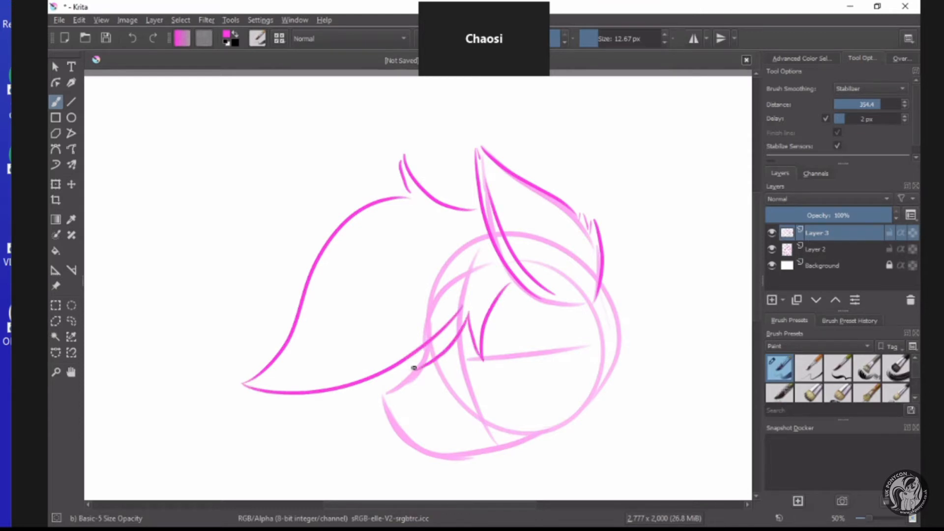
{"action": "mouse_move", "coordinate": [476, 206]}
{"action": "left_mouse_down"}
{"action": "mouse_move", "coordinate": [438, 162]}
{"action": "mouse_move", "coordinate": [472, 214]}
{"action": "left_mouse_up"}
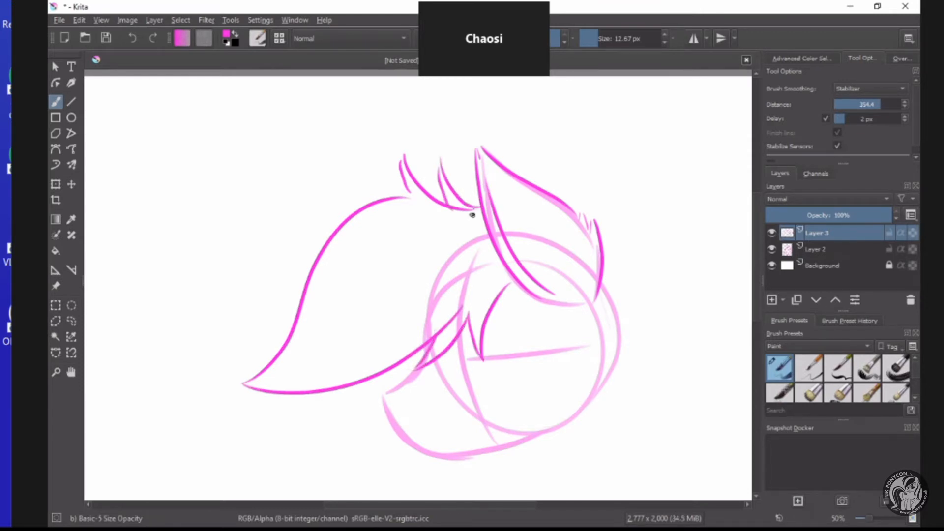
Draw the cheek line and the mane falling behind the head, ending in pointed tips.
{"action": "scroll", "coordinate": [533, 247], "scroll_direction": "down", "scroll_amount": 3}
{"action": "scroll", "coordinate": [554, 278], "scroll_direction": "up", "scroll_amount": 3}
{"action": "mouse_move", "coordinate": [552, 236]}
{"action": "left_mouse_down"}
{"action": "mouse_move", "coordinate": [546, 329]}
{"action": "mouse_move", "coordinate": [523, 335]}
{"action": "mouse_move", "coordinate": [561, 326]}
{"action": "left_mouse_up"}
{"action": "mouse_move", "coordinate": [547, 413]}
{"action": "left_mouse_down"}
{"action": "mouse_move", "coordinate": [533, 478]}
{"action": "mouse_move", "coordinate": [516, 488]}
{"action": "mouse_move", "coordinate": [617, 426]}
{"action": "mouse_move", "coordinate": [624, 351]}
{"action": "left_mouse_up"}
{"action": "left_click_drag", "start_coordinate": [585, 212], "coordinate": [664, 341]}
{"action": "scroll", "coordinate": [516, 292], "scroll_direction": "down", "scroll_amount": 2}
{"action": "scroll", "coordinate": [466, 261], "scroll_direction": "up", "scroll_amount": 3}
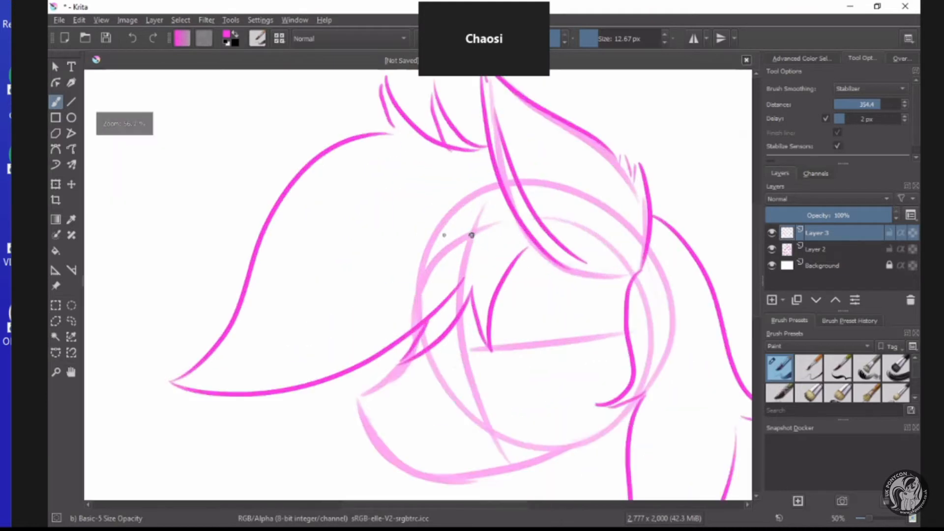
Add inner strand lines to the forelock and the back mane.
{"action": "mouse_move", "coordinate": [509, 218]}
{"action": "left_mouse_down"}
{"action": "mouse_move", "coordinate": [449, 239]}
{"action": "mouse_move", "coordinate": [386, 328]}
{"action": "left_mouse_up"}
{"action": "scroll", "coordinate": [295, 217], "scroll_direction": "down", "scroll_amount": 3}
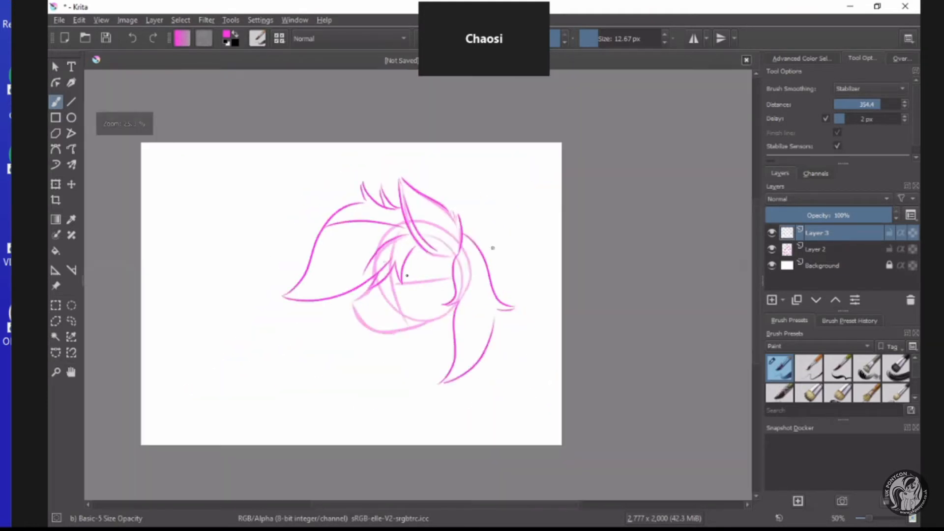
{"action": "scroll", "coordinate": [456, 290], "scroll_direction": "up", "scroll_amount": 2}
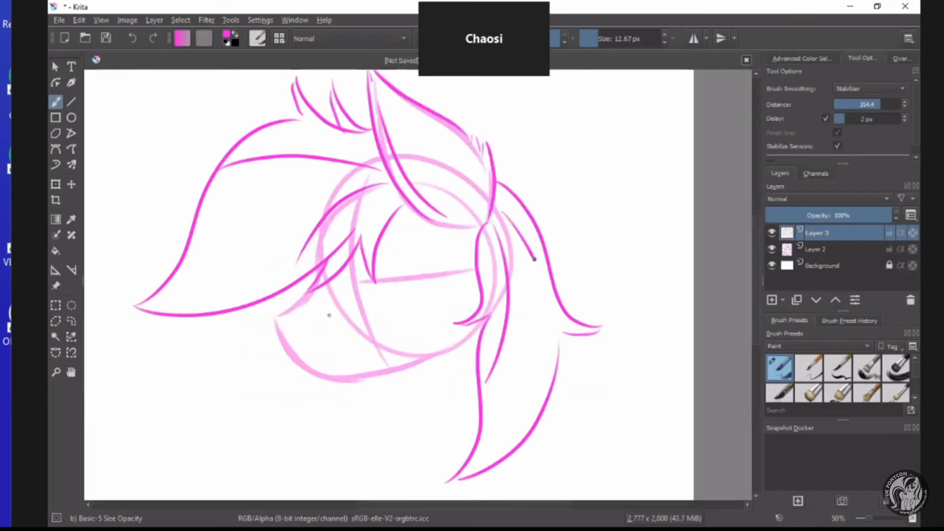
{"action": "scroll", "coordinate": [305, 293], "scroll_direction": "up", "scroll_amount": 1}
Draw the refined muzzle and jawline, then the neck with chest fur tufts below the head.
{"action": "mouse_move", "coordinate": [327, 278]}
{"action": "left_mouse_down"}
{"action": "mouse_move", "coordinate": [292, 319]}
{"action": "mouse_move", "coordinate": [316, 367]}
{"action": "mouse_move", "coordinate": [399, 391]}
{"action": "mouse_move", "coordinate": [391, 394]}
{"action": "mouse_move", "coordinate": [509, 350]}
{"action": "mouse_move", "coordinate": [436, 442]}
{"action": "left_mouse_up"}
{"action": "scroll", "coordinate": [465, 383], "scroll_direction": "down", "scroll_amount": 3}
{"action": "scroll", "coordinate": [489, 381], "scroll_direction": "up", "scroll_amount": 2}
{"action": "scroll", "coordinate": [467, 389], "scroll_direction": "down", "scroll_amount": 1}
{"action": "left_click_drag", "start_coordinate": [451, 423], "coordinate": [446, 393]}
{"action": "left_click_drag", "start_coordinate": [447, 393], "coordinate": [395, 482]}
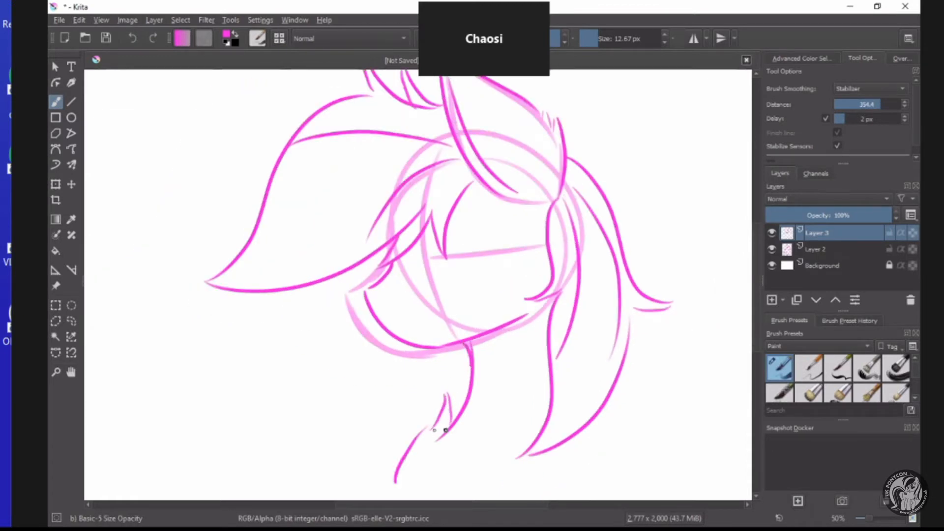
{"action": "left_click_drag", "start_coordinate": [481, 406], "coordinate": [465, 424]}
{"action": "scroll", "coordinate": [472, 408], "scroll_direction": "down", "scroll_amount": 2}
{"action": "scroll", "coordinate": [498, 279], "scroll_direction": "up", "scroll_amount": 2}
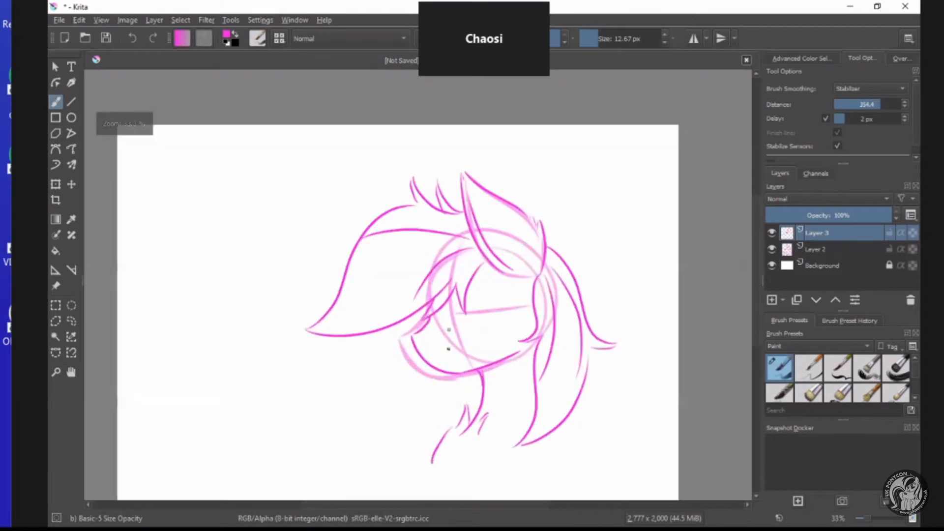
{"action": "scroll", "coordinate": [498, 280], "scroll_direction": "down", "scroll_amount": 2}
{"action": "scroll", "coordinate": [628, 271], "scroll_direction": "up", "scroll_amount": 1}
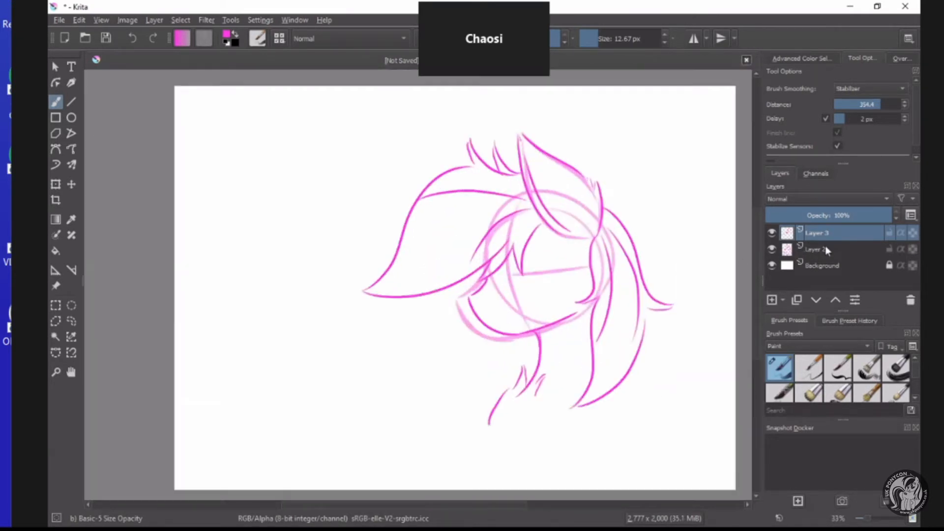
Delete the rough guide sketch on Layer 2 and lower Layer 3's opacity to 48%.
{"action": "left_click", "coordinate": [850, 253]}
{"action": "left_click", "coordinate": [910, 300]}
{"action": "left_click", "coordinate": [817, 231]}
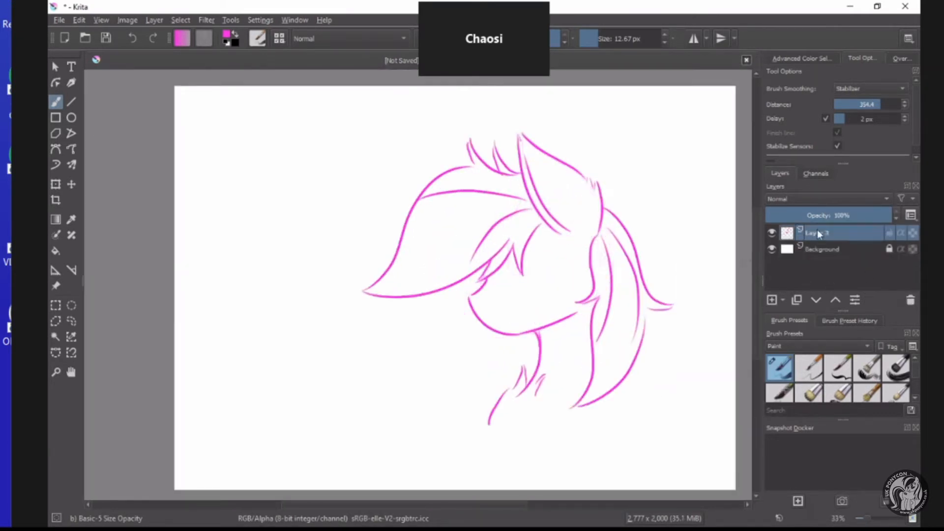
Show the Ink brush presets and choose the Ink-3 Gpen brush.
{"action": "left_click", "coordinate": [792, 346]}
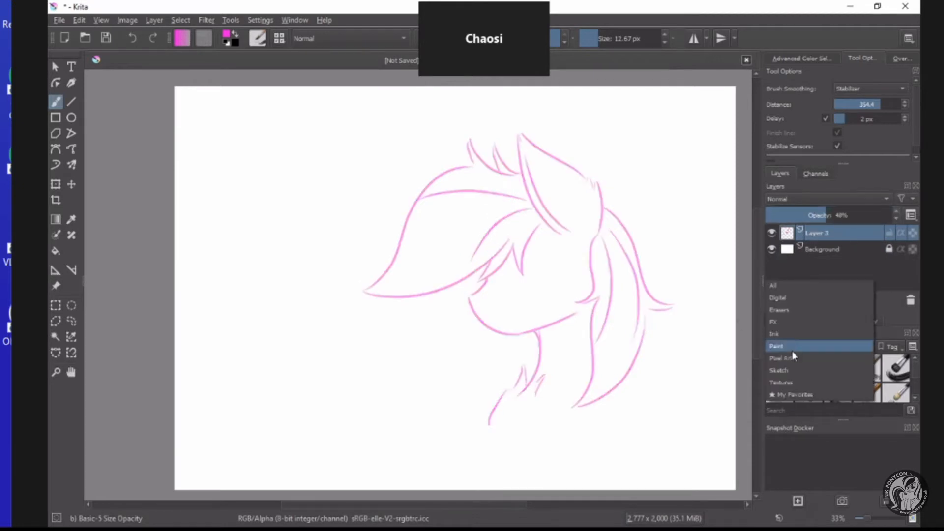
{"action": "left_click", "coordinate": [785, 337]}
{"action": "left_click", "coordinate": [895, 374]}
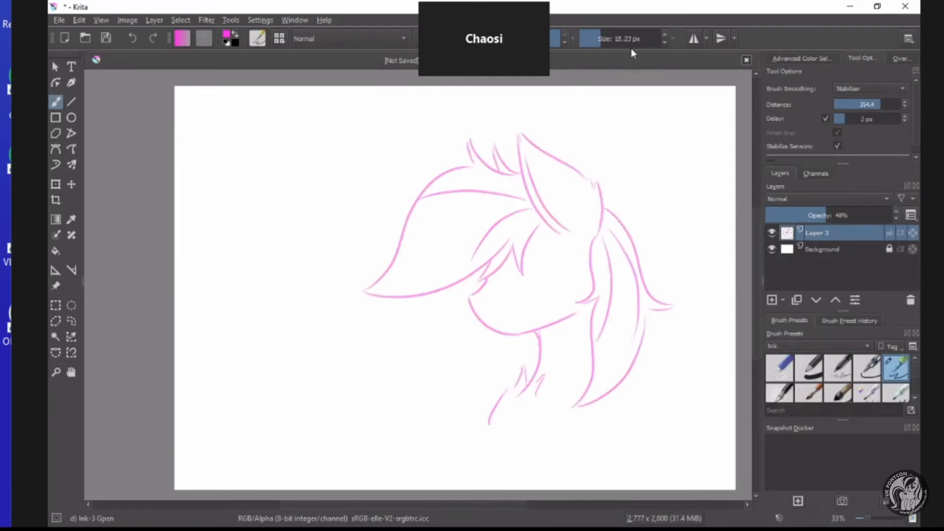
Swap the foreground and background colours and set the foreground to dark blue #121c25.
{"action": "left_click", "coordinate": [234, 35]}
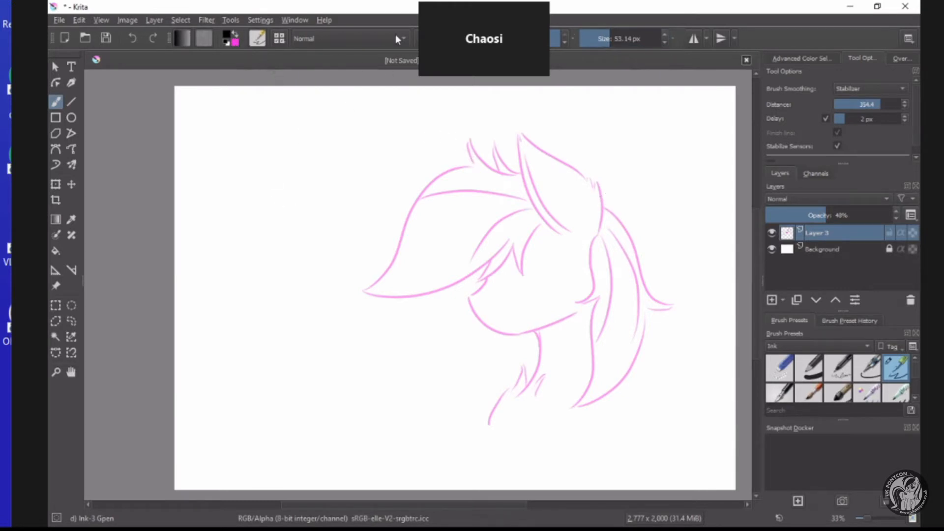
{"action": "left_click", "coordinate": [228, 38]}
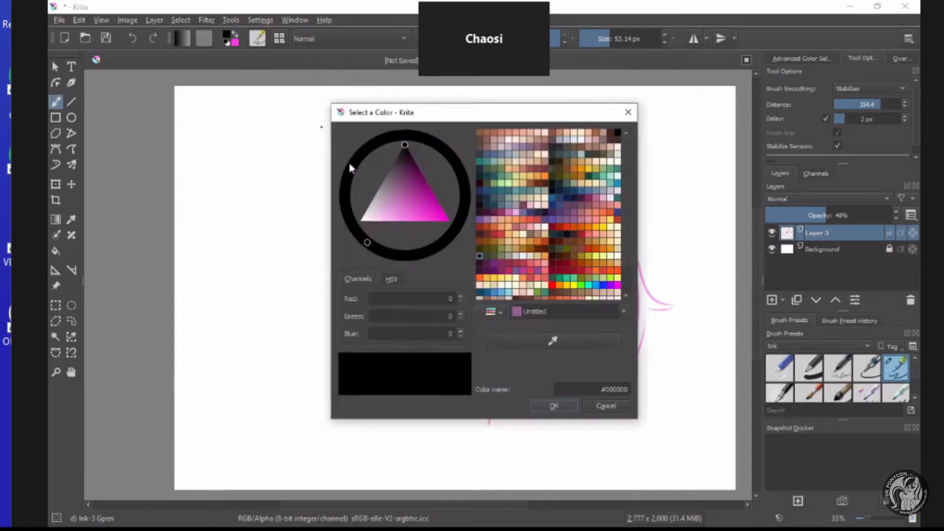
{"action": "mouse_move", "coordinate": [469, 237]}
{"action": "left_mouse_down"}
{"action": "mouse_move", "coordinate": [480, 225]}
{"action": "mouse_move", "coordinate": [483, 193]}
{"action": "mouse_move", "coordinate": [479, 232]}
{"action": "left_mouse_up"}
{"action": "left_click_drag", "start_coordinate": [408, 177], "coordinate": [405, 157]}
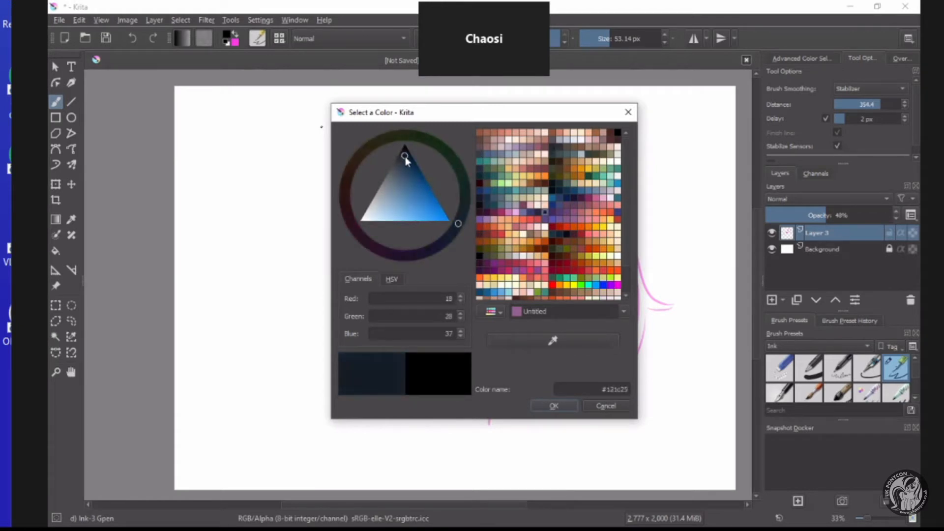
{"action": "left_click", "coordinate": [538, 406]}
Set the Gpen brush size to 21.30 px for inking the pony head.
{"action": "left_click", "coordinate": [604, 42]}
{"action": "scroll", "coordinate": [541, 165], "scroll_direction": "down", "scroll_amount": 2}
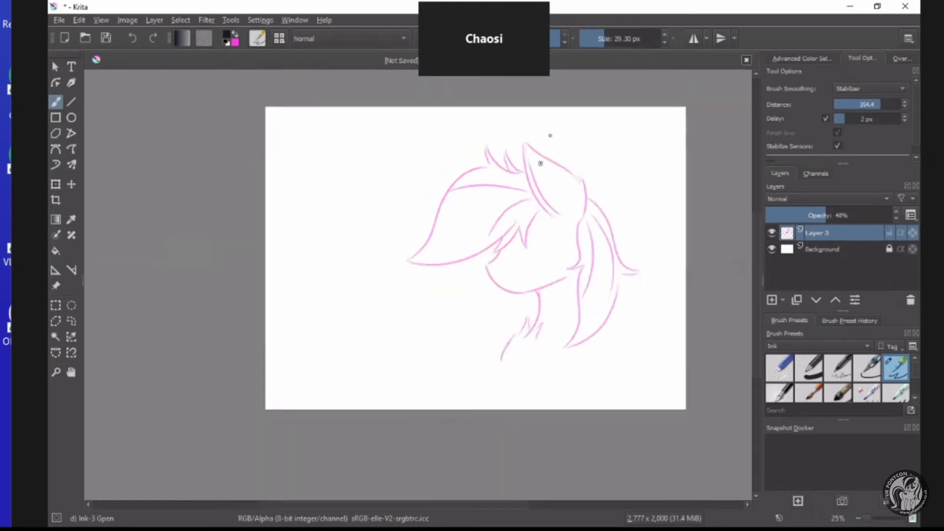
{"action": "scroll", "coordinate": [595, 108], "scroll_direction": "up", "scroll_amount": 3}
{"action": "left_click", "coordinate": [602, 40]}
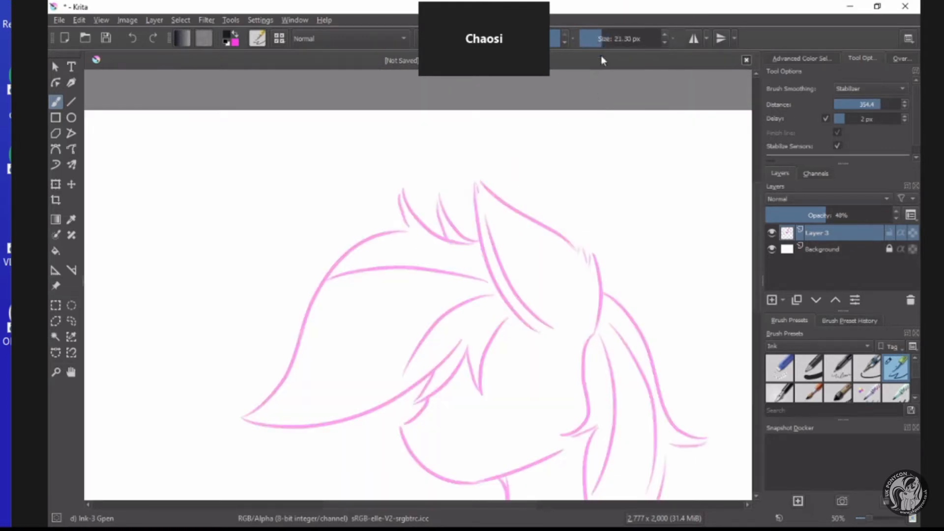
{"action": "scroll", "coordinate": [528, 320], "scroll_direction": "up", "scroll_amount": 1}
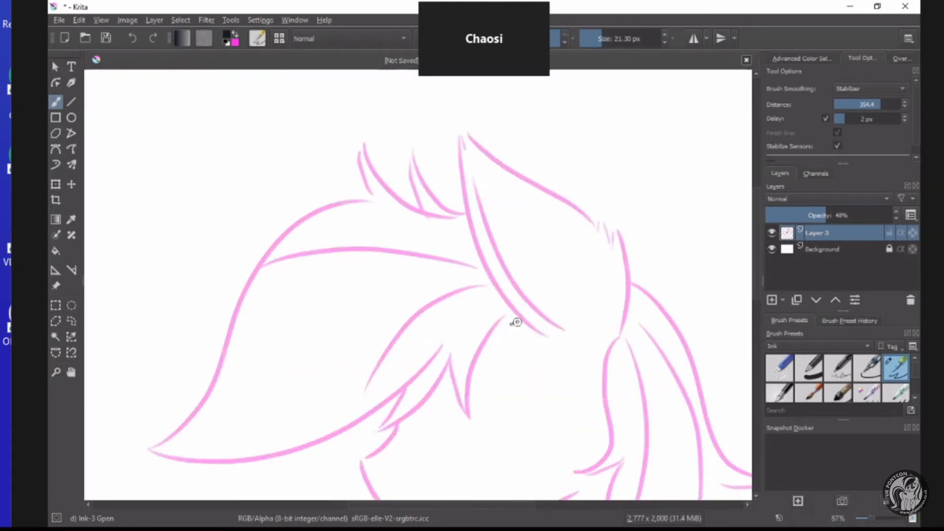
{"action": "mouse_move", "coordinate": [545, 337]}
{"action": "left_mouse_down"}
{"action": "mouse_move", "coordinate": [511, 275]}
{"action": "mouse_move", "coordinate": [441, 228]}
{"action": "left_mouse_up"}
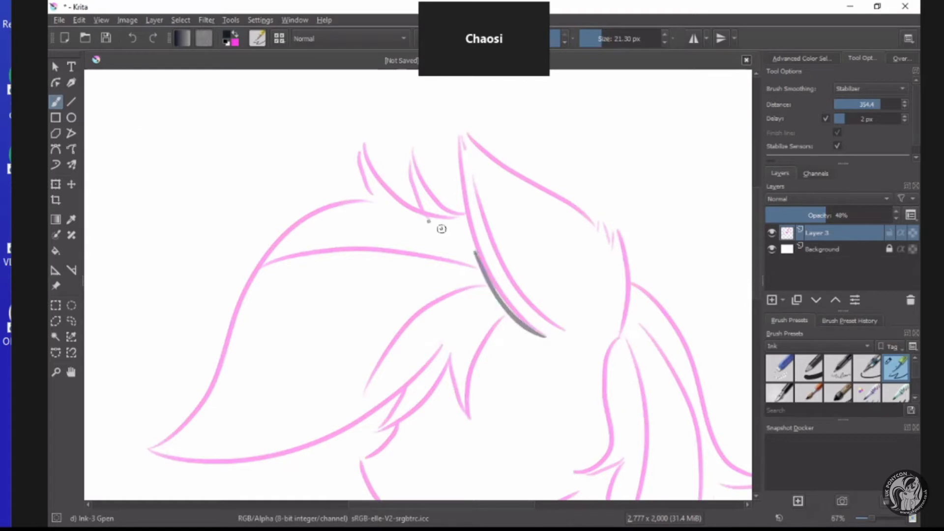
{"action": "left_click", "coordinate": [132, 39]}
Add a paint layer above the pink sketch and try an ink stroke along the ear's front edge.
{"action": "left_click", "coordinate": [771, 300]}
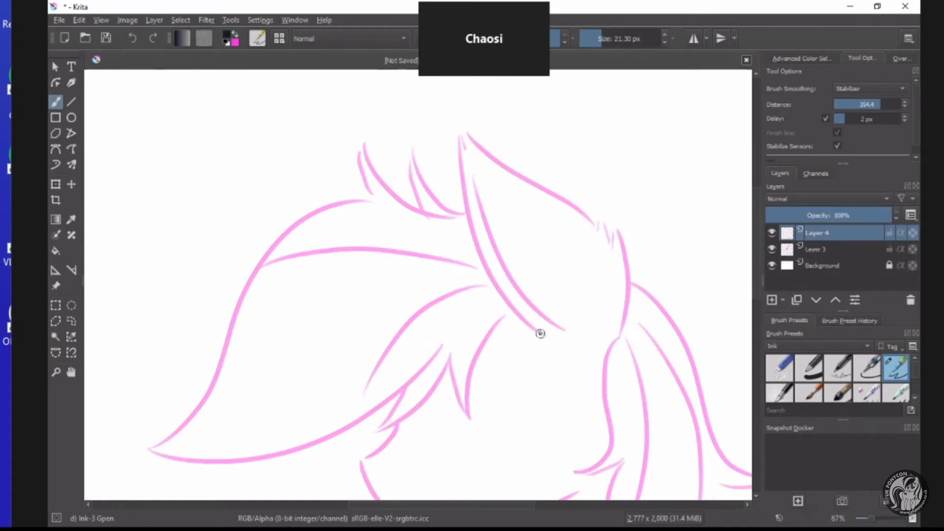
{"action": "mouse_move", "coordinate": [542, 336]}
{"action": "left_mouse_down"}
{"action": "mouse_move", "coordinate": [500, 297]}
{"action": "mouse_move", "coordinate": [481, 258]}
{"action": "mouse_move", "coordinate": [449, 123]}
{"action": "left_mouse_up"}
{"action": "left_click", "coordinate": [131, 39]}
Draw several curved test strokes inside the ear, varying the Gpen's line weight from thin to thick.
{"action": "left_click_drag", "start_coordinate": [535, 320], "coordinate": [524, 279]}
{"action": "scroll", "coordinate": [523, 279], "scroll_direction": "up", "scroll_amount": 3}
{"action": "mouse_move", "coordinate": [617, 309]}
{"action": "left_mouse_down"}
{"action": "mouse_move", "coordinate": [493, 202]}
{"action": "mouse_move", "coordinate": [477, 103]}
{"action": "left_mouse_up"}
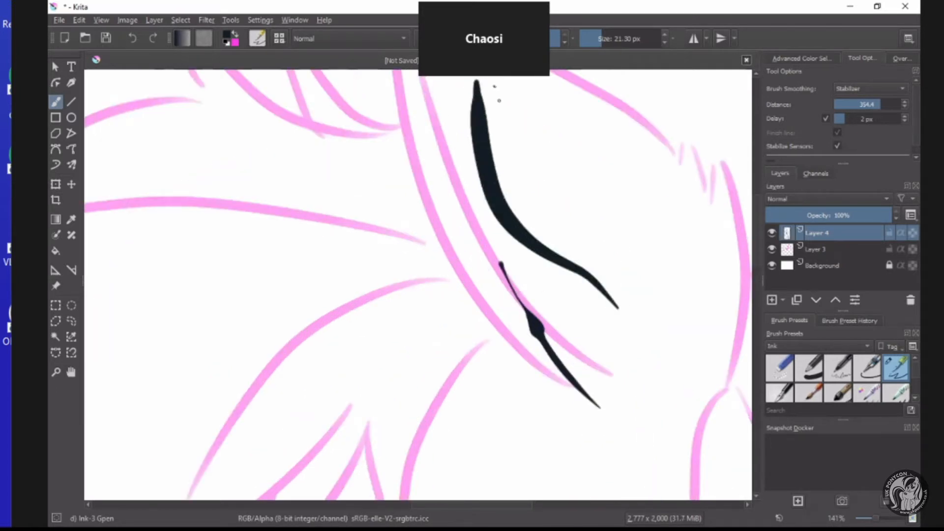
{"action": "left_click_drag", "start_coordinate": [527, 185], "coordinate": [584, 241]}
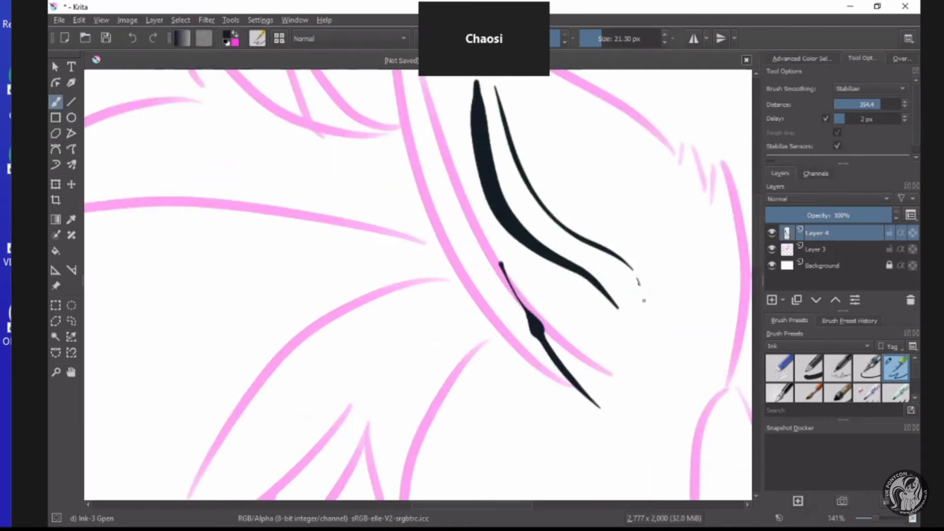
{"action": "left_click_drag", "start_coordinate": [644, 339], "coordinate": [690, 250]}
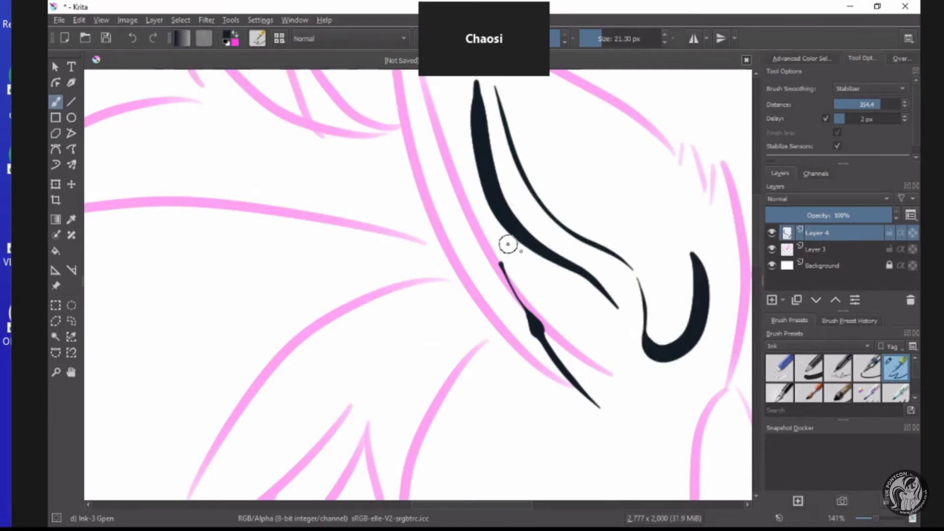
{"action": "scroll", "coordinate": [508, 245], "scroll_direction": "down", "scroll_amount": 3}
{"action": "scroll", "coordinate": [492, 236], "scroll_direction": "up", "scroll_amount": 2}
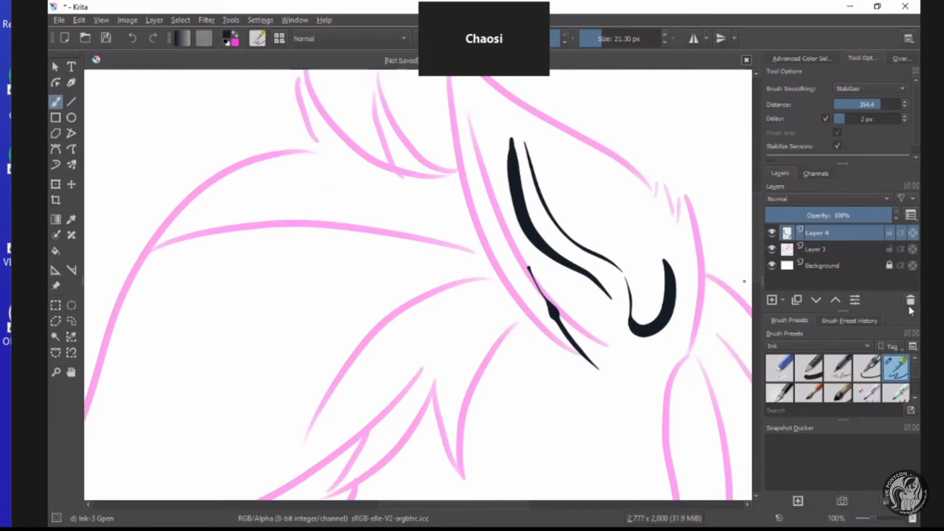
Delete the layer holding the test strokes and add a new paint layer above Layer 3.
{"action": "left_click", "coordinate": [909, 302]}
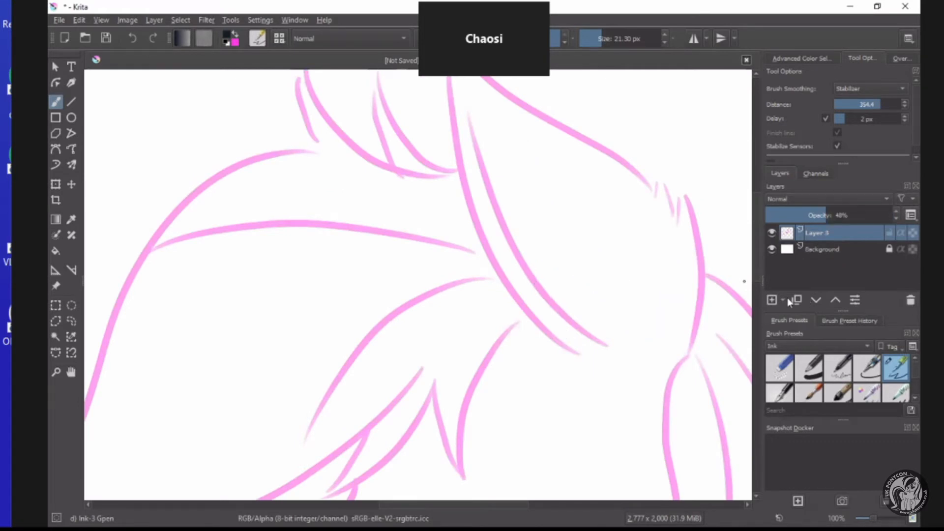
{"action": "left_click", "coordinate": [771, 301]}
Ink the ear's front edge on the new layer with one curved stroke from its base up to the tip.
{"action": "scroll", "coordinate": [538, 233], "scroll_direction": "down", "scroll_amount": 3}
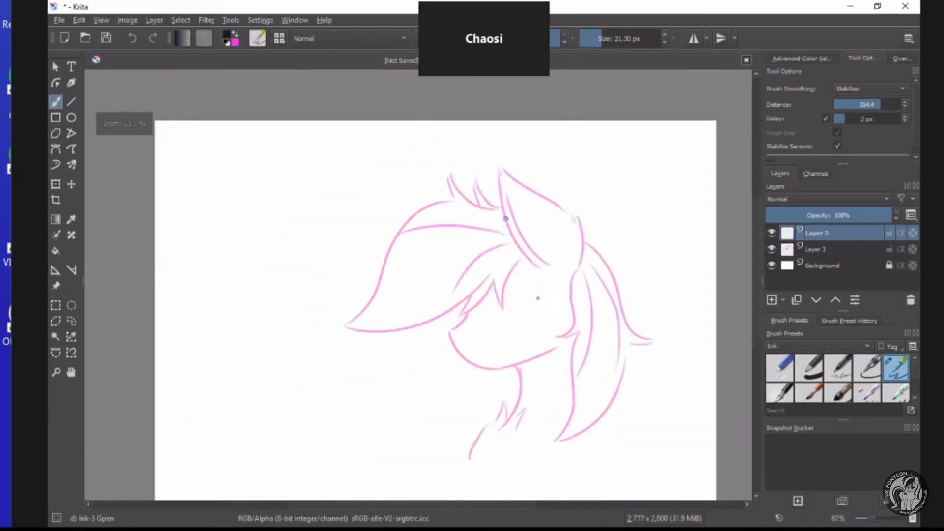
{"action": "scroll", "coordinate": [540, 295], "scroll_direction": "up", "scroll_amount": 2}
{"action": "scroll", "coordinate": [686, 281], "scroll_direction": "down", "scroll_amount": 4}
{"action": "scroll", "coordinate": [687, 283], "scroll_direction": "up", "scroll_amount": 4}
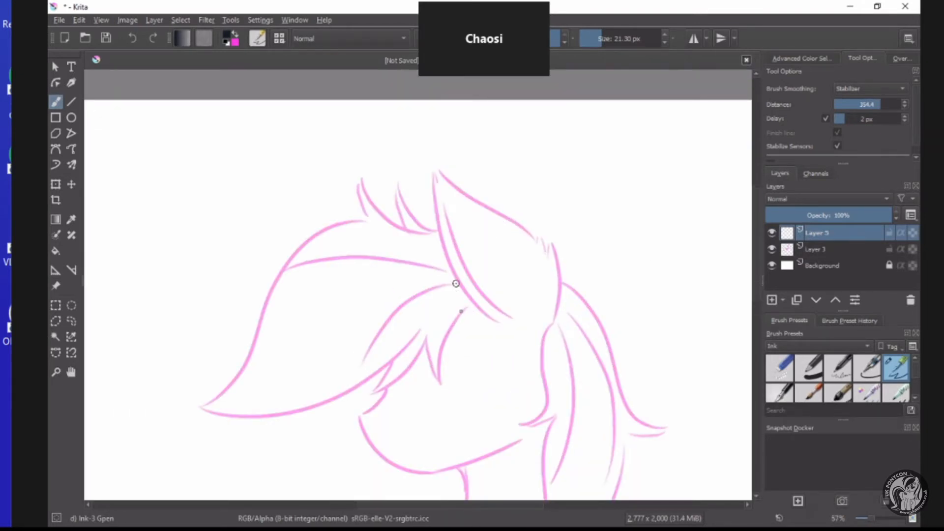
{"action": "scroll", "coordinate": [455, 284], "scroll_direction": "up", "scroll_amount": 3}
{"action": "scroll", "coordinate": [493, 347], "scroll_direction": "down", "scroll_amount": 3}
{"action": "scroll", "coordinate": [516, 354], "scroll_direction": "up", "scroll_amount": 5}
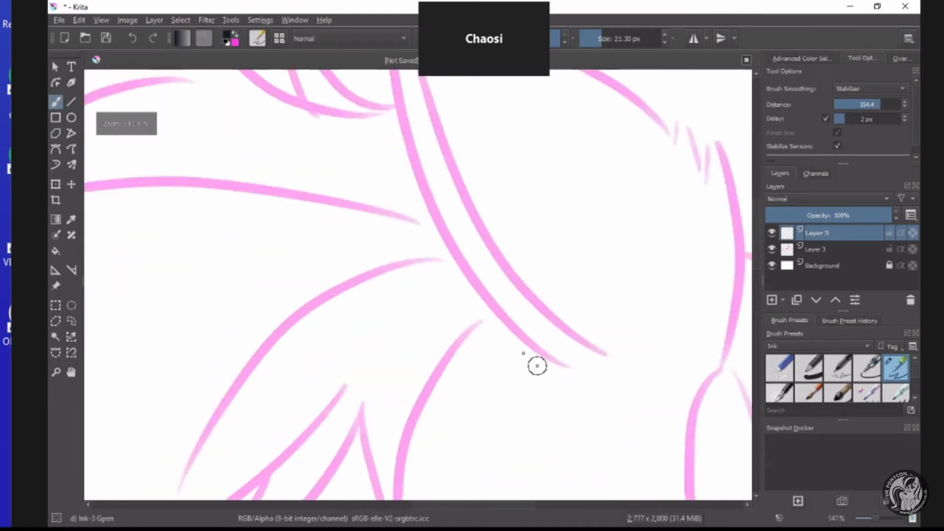
{"action": "scroll", "coordinate": [537, 366], "scroll_direction": "down", "scroll_amount": 3}
{"action": "scroll", "coordinate": [521, 348], "scroll_direction": "up", "scroll_amount": 2}
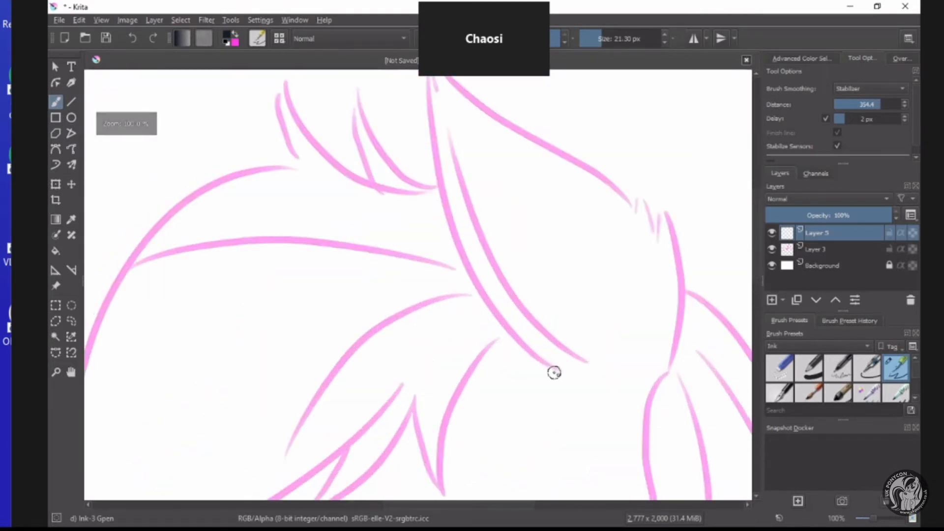
{"action": "mouse_move", "coordinate": [554, 373]}
{"action": "left_mouse_down"}
{"action": "mouse_move", "coordinate": [516, 343]}
{"action": "mouse_move", "coordinate": [449, 253]}
{"action": "mouse_move", "coordinate": [415, 143]}
{"action": "mouse_move", "coordinate": [411, 90]}
{"action": "mouse_move", "coordinate": [436, 85]}
{"action": "left_mouse_up"}
{"action": "scroll", "coordinate": [459, 101], "scroll_direction": "down", "scroll_amount": 3}
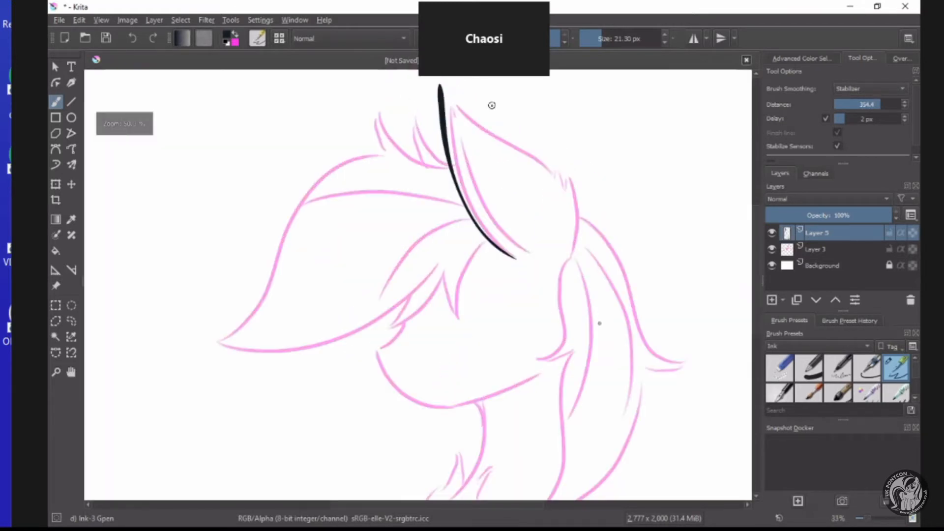
Ink the ear's lower back edge upward from its base, ending in jagged fur tufts.
{"action": "scroll", "coordinate": [521, 227], "scroll_direction": "up", "scroll_amount": 3}
{"action": "mouse_move", "coordinate": [599, 327]}
{"action": "left_mouse_down"}
{"action": "mouse_move", "coordinate": [623, 279]}
{"action": "mouse_move", "coordinate": [620, 167]}
{"action": "mouse_move", "coordinate": [622, 184]}
{"action": "mouse_move", "coordinate": [600, 231]}
{"action": "mouse_move", "coordinate": [606, 181]}
{"action": "mouse_move", "coordinate": [585, 135]}
{"action": "mouse_move", "coordinate": [580, 189]}
{"action": "left_mouse_up"}
{"action": "scroll", "coordinate": [576, 184], "scroll_direction": "down", "scroll_amount": 4}
{"action": "scroll", "coordinate": [567, 149], "scroll_direction": "up", "scroll_amount": 4}
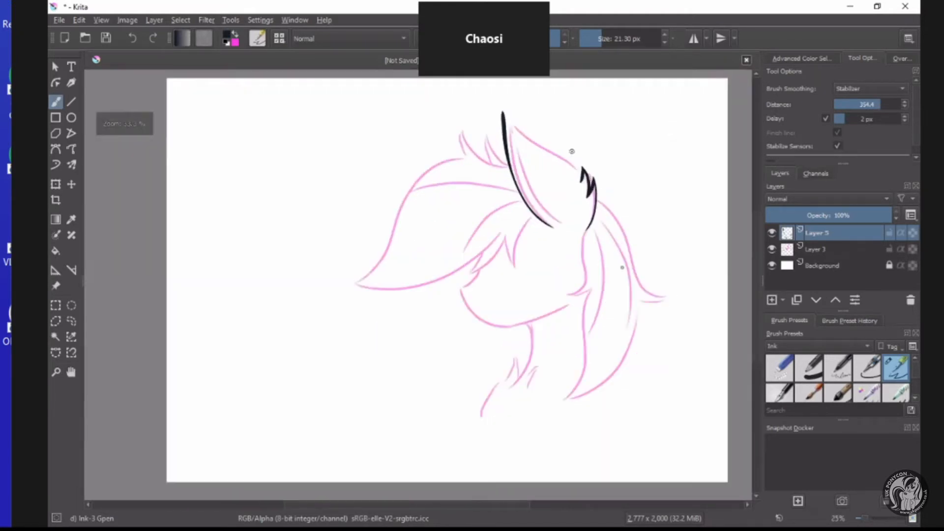
{"action": "scroll", "coordinate": [563, 150], "scroll_direction": "down", "scroll_amount": 3}
{"action": "scroll", "coordinate": [561, 149], "scroll_direction": "up", "scroll_amount": 3}
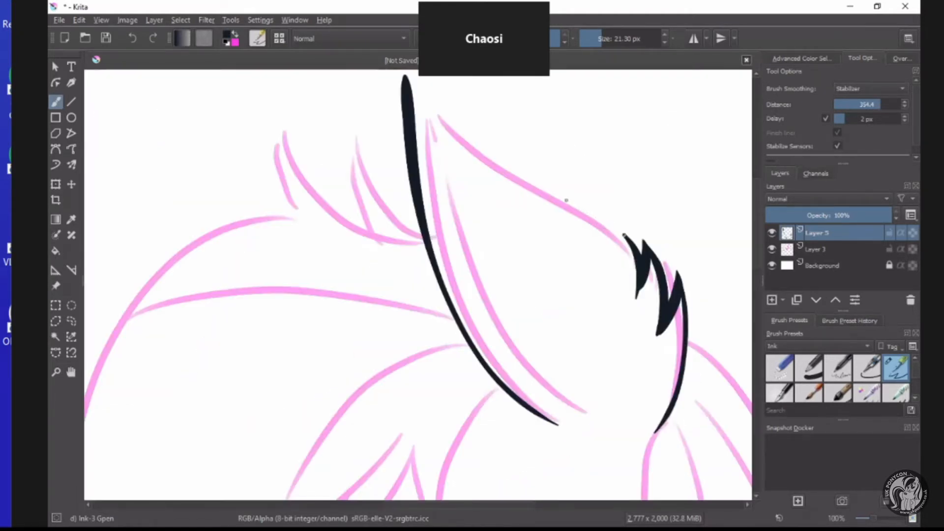
Ink the ear's upper edge from the fur tufts to the tip, closing the outer outline in a point.
{"action": "mouse_move", "coordinate": [562, 198]}
{"action": "left_mouse_down"}
{"action": "mouse_move", "coordinate": [465, 140]}
{"action": "mouse_move", "coordinate": [406, 72]}
{"action": "left_mouse_up"}
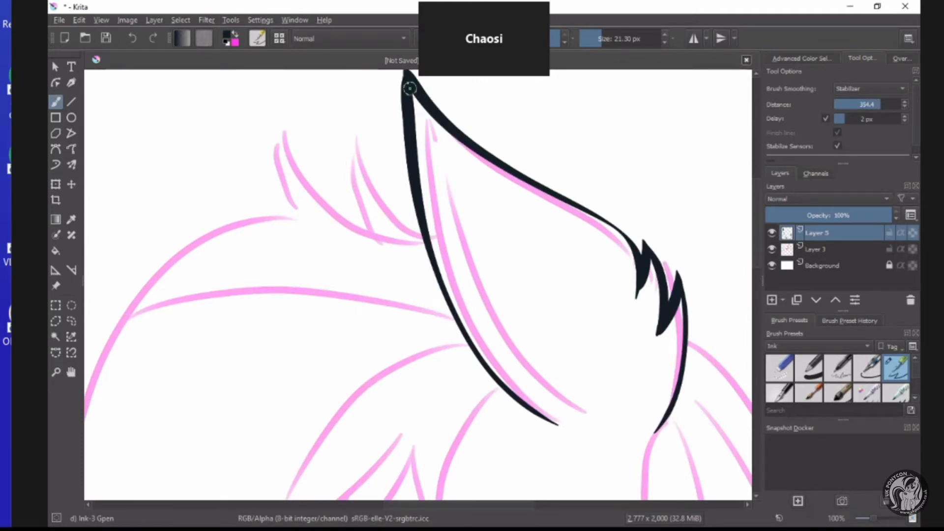
{"action": "scroll", "coordinate": [409, 91], "scroll_direction": "down", "scroll_amount": 1}
{"action": "scroll", "coordinate": [413, 99], "scroll_direction": "up", "scroll_amount": 3}
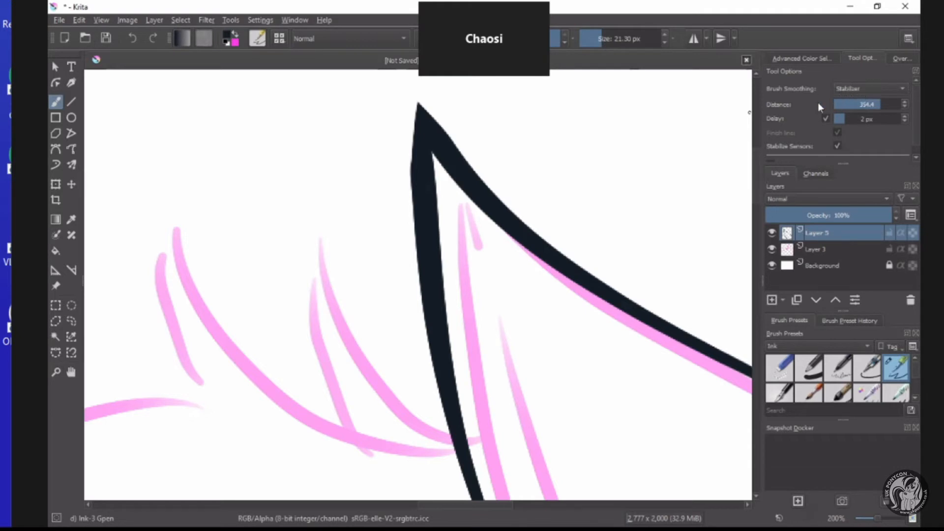
{"action": "scroll", "coordinate": [495, 158], "scroll_direction": "down", "scroll_amount": 4}
{"action": "scroll", "coordinate": [451, 292], "scroll_direction": "up", "scroll_amount": 2}
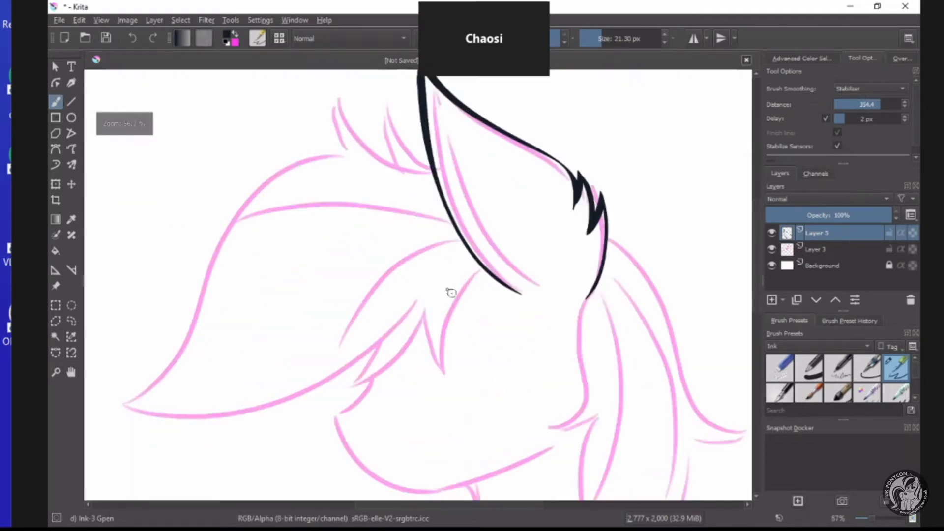
{"action": "scroll", "coordinate": [517, 257], "scroll_direction": "down", "scroll_amount": 2}
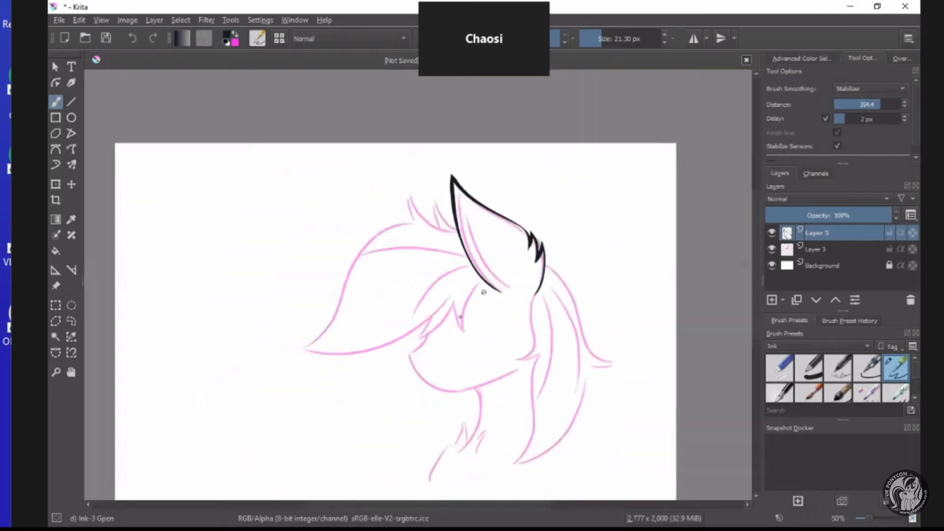
{"action": "scroll", "coordinate": [460, 316], "scroll_direction": "up", "scroll_amount": 4}
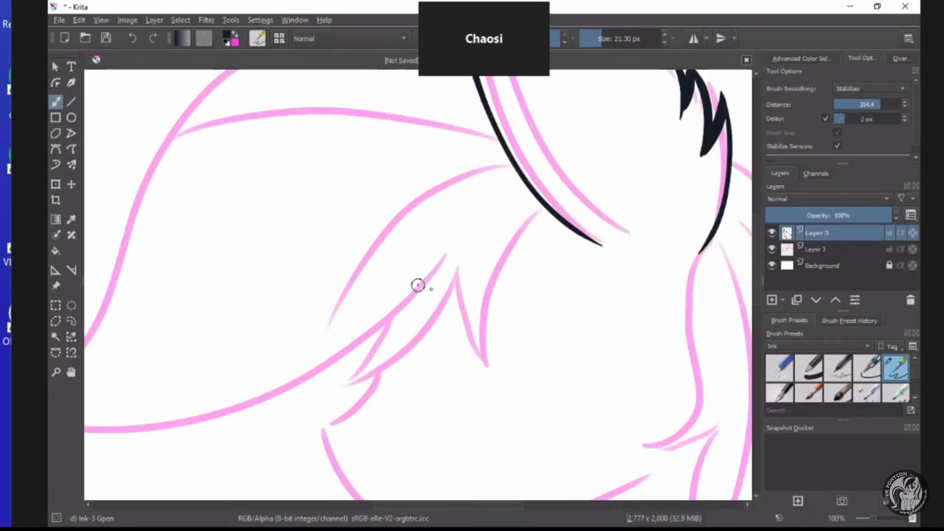
{"action": "scroll", "coordinate": [418, 286], "scroll_direction": "down", "scroll_amount": 3}
{"action": "scroll", "coordinate": [415, 246], "scroll_direction": "up", "scroll_amount": 2}
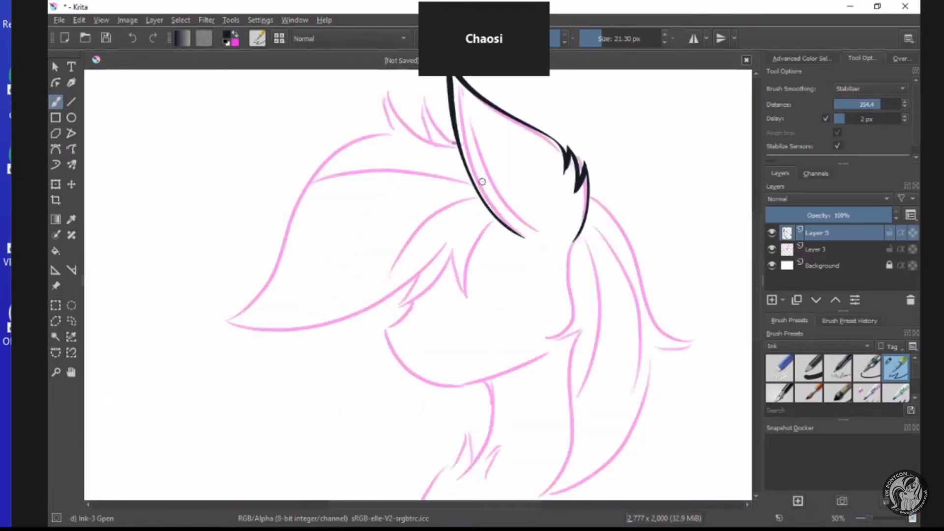
{"action": "scroll", "coordinate": [482, 182], "scroll_direction": "down", "scroll_amount": 1}
{"action": "scroll", "coordinate": [492, 167], "scroll_direction": "up", "scroll_amount": 2}
{"action": "scroll", "coordinate": [638, 231], "scroll_direction": "down", "scroll_amount": 1}
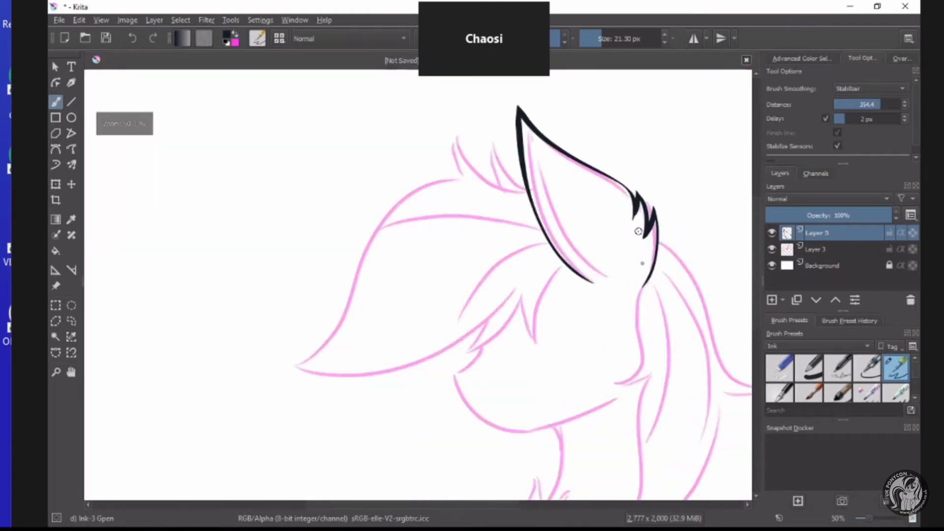
{"action": "scroll", "coordinate": [651, 242], "scroll_direction": "up", "scroll_amount": 2}
{"action": "scroll", "coordinate": [649, 295], "scroll_direction": "down", "scroll_amount": 2}
{"action": "scroll", "coordinate": [459, 213], "scroll_direction": "up", "scroll_amount": 1}
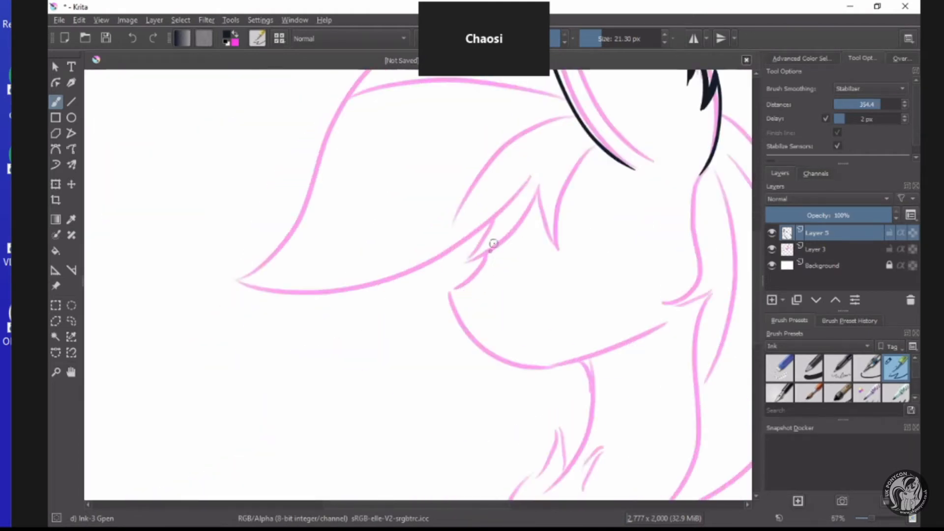
Ink the muzzle from below the fringe around the chin and along the jaw toward the back hair.
{"action": "scroll", "coordinate": [520, 271], "scroll_direction": "down", "scroll_amount": 1}
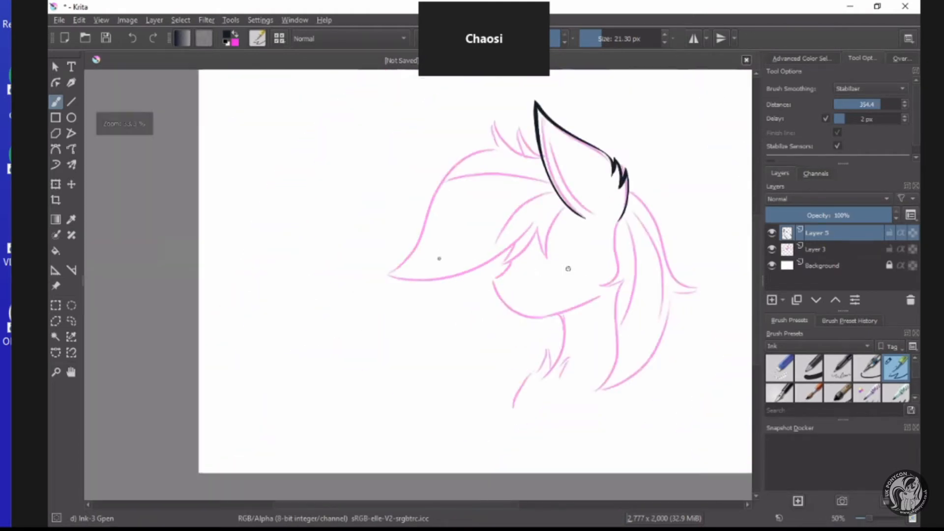
{"action": "scroll", "coordinate": [463, 261], "scroll_direction": "up", "scroll_amount": 2}
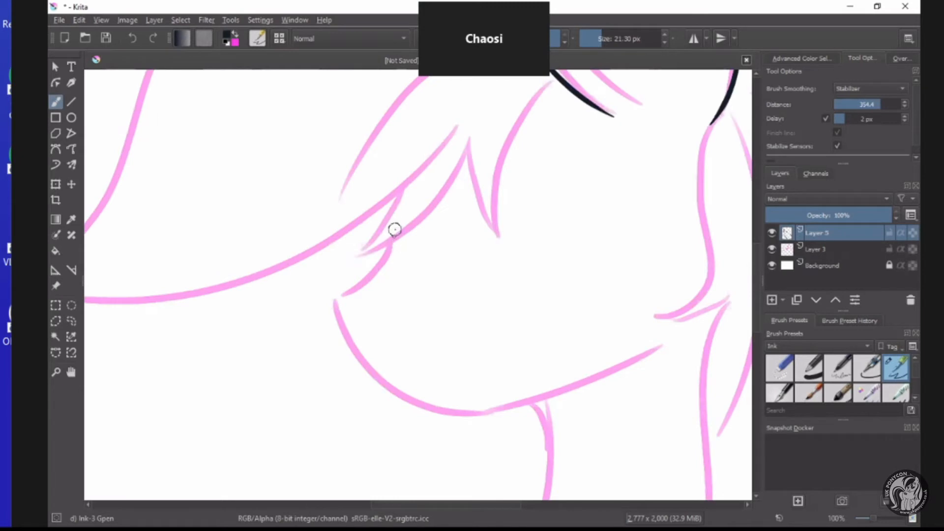
{"action": "mouse_move", "coordinate": [394, 230]}
{"action": "left_mouse_down"}
{"action": "mouse_move", "coordinate": [393, 249]}
{"action": "mouse_move", "coordinate": [341, 316]}
{"action": "mouse_move", "coordinate": [356, 362]}
{"action": "mouse_move", "coordinate": [387, 394]}
{"action": "mouse_move", "coordinate": [430, 412]}
{"action": "mouse_move", "coordinate": [473, 417]}
{"action": "mouse_move", "coordinate": [550, 397]}
{"action": "mouse_move", "coordinate": [669, 349]}
{"action": "mouse_move", "coordinate": [682, 327]}
{"action": "left_mouse_up"}
{"action": "scroll", "coordinate": [665, 348], "scroll_direction": "down", "scroll_amount": 5}
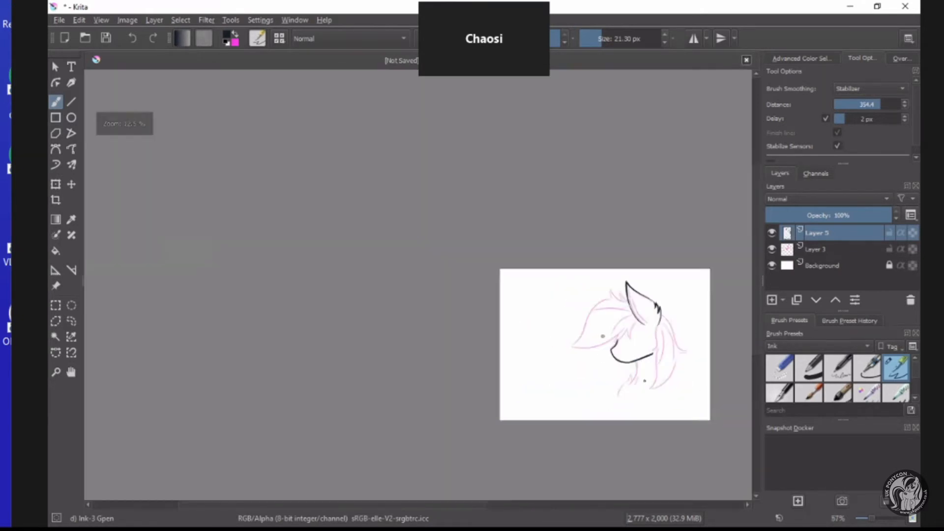
Ink the front neck line down from the jaw and build up a solid dark wedge where the two meet.
{"action": "scroll", "coordinate": [659, 401], "scroll_direction": "up", "scroll_amount": 5}
{"action": "mouse_move", "coordinate": [565, 134]}
{"action": "left_mouse_down"}
{"action": "mouse_move", "coordinate": [578, 216]}
{"action": "mouse_move", "coordinate": [545, 297]}
{"action": "left_mouse_up"}
{"action": "scroll", "coordinate": [550, 278], "scroll_direction": "down", "scroll_amount": 1}
{"action": "scroll", "coordinate": [555, 269], "scroll_direction": "down", "scroll_amount": 2}
{"action": "scroll", "coordinate": [569, 219], "scroll_direction": "up", "scroll_amount": 5}
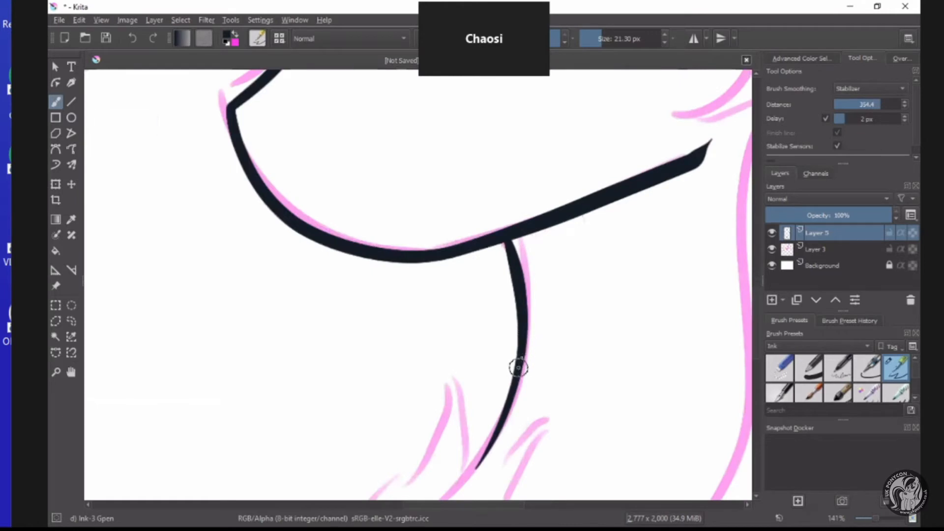
{"action": "mouse_move", "coordinate": [520, 366]}
{"action": "left_mouse_down"}
{"action": "mouse_move", "coordinate": [552, 264]}
{"action": "mouse_move", "coordinate": [615, 195]}
{"action": "mouse_move", "coordinate": [580, 212]}
{"action": "mouse_move", "coordinate": [551, 248]}
{"action": "mouse_move", "coordinate": [526, 312]}
{"action": "mouse_move", "coordinate": [561, 222]}
{"action": "mouse_move", "coordinate": [519, 252]}
{"action": "mouse_move", "coordinate": [510, 241]}
{"action": "mouse_move", "coordinate": [561, 231]}
{"action": "left_mouse_up"}
{"action": "scroll", "coordinate": [550, 225], "scroll_direction": "down", "scroll_amount": 6}
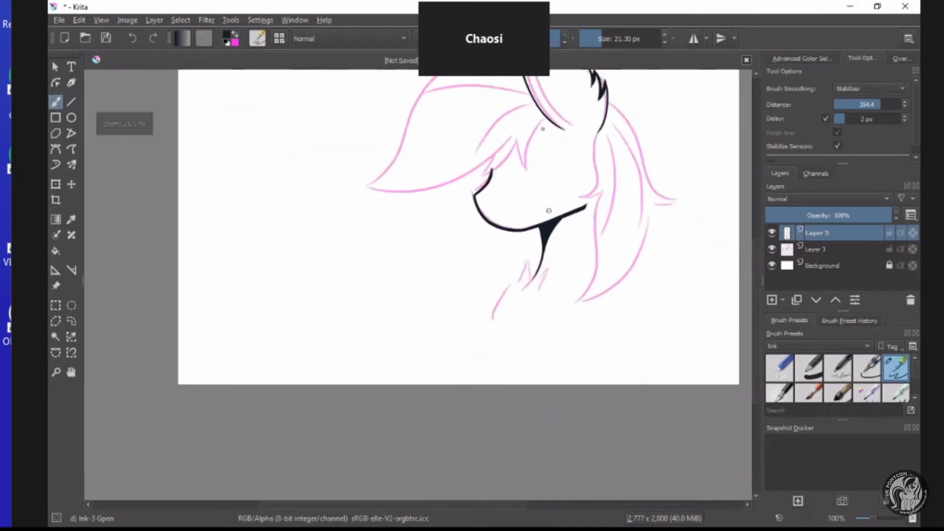
Ink the fringe strand below the ear with two curved strokes that taper together and meet the ear's base.
{"action": "scroll", "coordinate": [528, 113], "scroll_direction": "up", "scroll_amount": 3}
{"action": "scroll", "coordinate": [557, 198], "scroll_direction": "up", "scroll_amount": 2}
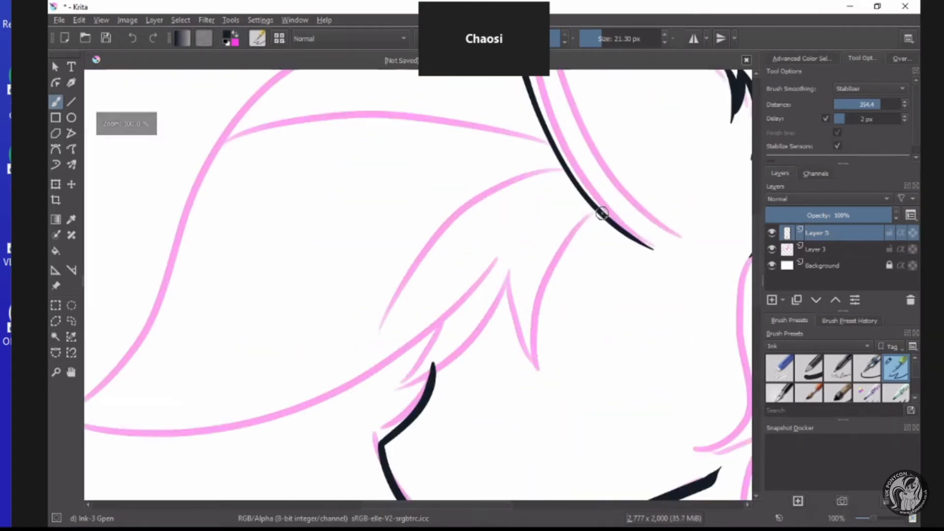
{"action": "mouse_move", "coordinate": [583, 218]}
{"action": "left_mouse_down"}
{"action": "mouse_move", "coordinate": [555, 247]}
{"action": "mouse_move", "coordinate": [532, 309]}
{"action": "mouse_move", "coordinate": [538, 411]}
{"action": "left_mouse_up"}
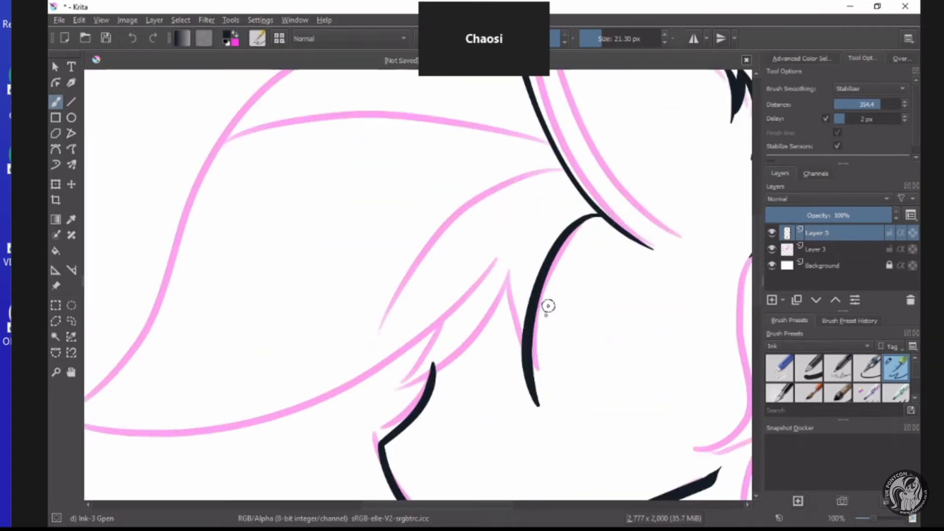
{"action": "scroll", "coordinate": [548, 295], "scroll_direction": "up", "scroll_amount": 2}
{"action": "mouse_move", "coordinate": [514, 381]}
{"action": "left_mouse_down"}
{"action": "mouse_move", "coordinate": [541, 283]}
{"action": "mouse_move", "coordinate": [578, 227]}
{"action": "mouse_move", "coordinate": [627, 178]}
{"action": "mouse_move", "coordinate": [672, 159]}
{"action": "left_mouse_up"}
Fill the gap between the two fringe strokes with the ink colour and touch up the leftover specks with the brush.
{"action": "key", "text": "f"}
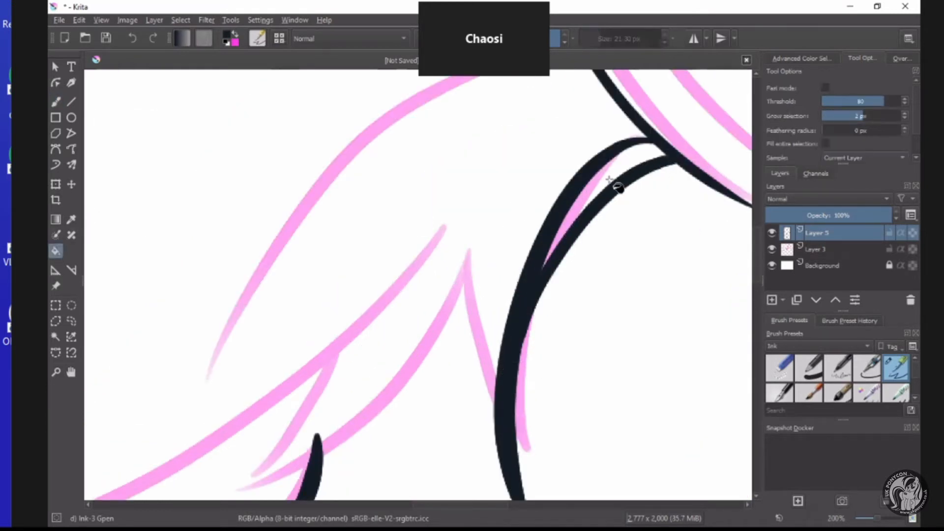
{"action": "left_click", "coordinate": [612, 184]}
{"action": "left_click", "coordinate": [59, 102]}
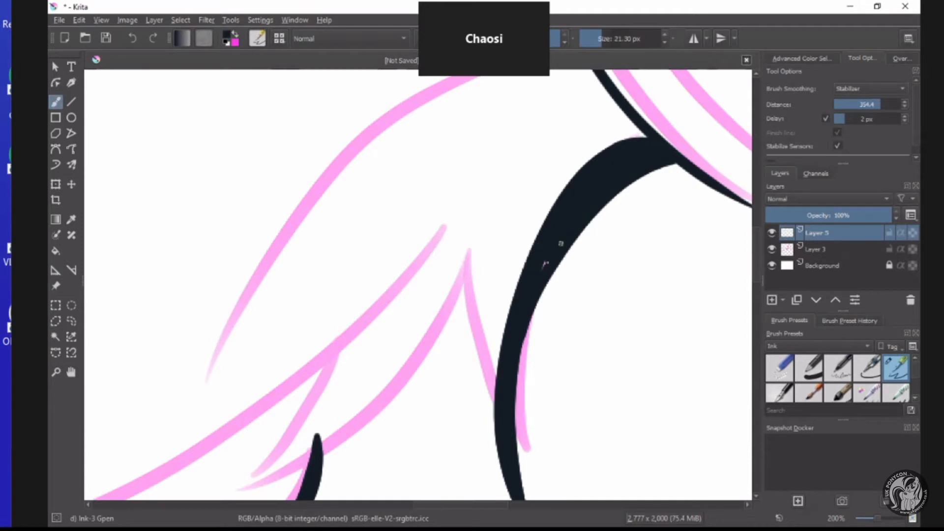
{"action": "scroll", "coordinate": [543, 278], "scroll_direction": "down", "scroll_amount": 2}
{"action": "scroll", "coordinate": [546, 276], "scroll_direction": "up", "scroll_amount": 3}
{"action": "scroll", "coordinate": [526, 338], "scroll_direction": "down", "scroll_amount": 1}
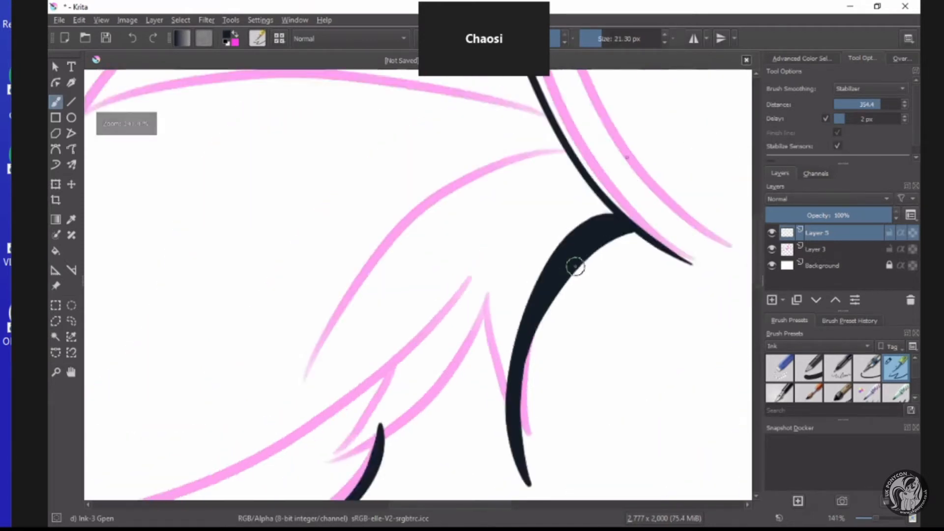
{"action": "scroll", "coordinate": [576, 266], "scroll_direction": "up", "scroll_amount": 2}
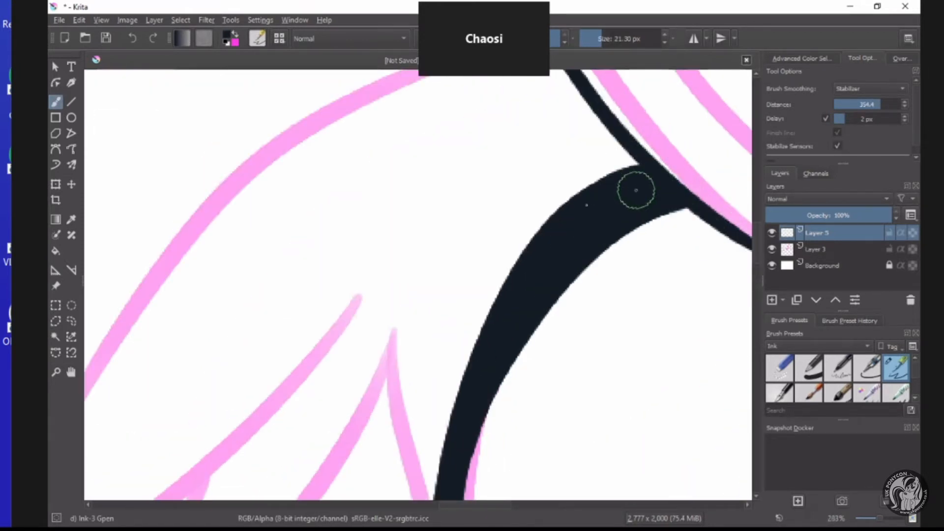
{"action": "scroll", "coordinate": [632, 192], "scroll_direction": "down", "scroll_amount": 1}
{"action": "scroll", "coordinate": [568, 315], "scroll_direction": "up", "scroll_amount": 3}
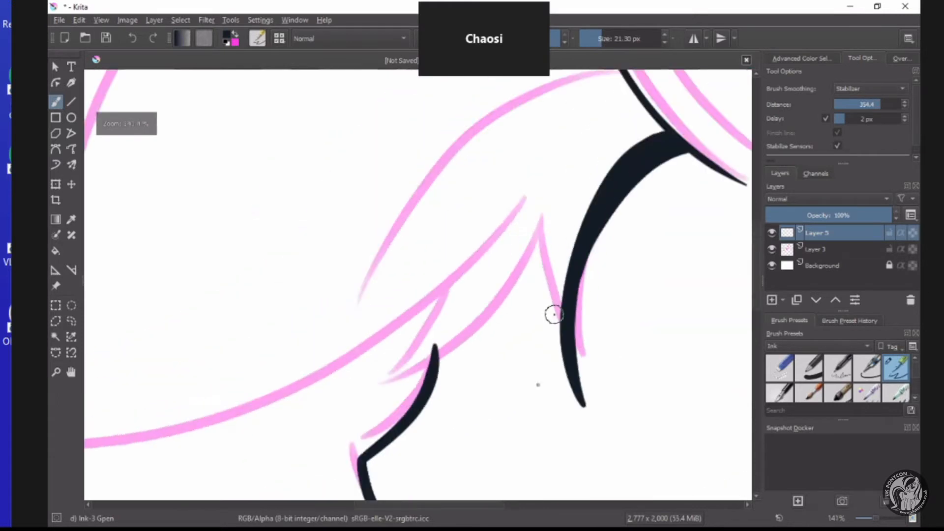
Ink the middle fringe strand with a thin stroke up to a point and a thicker stroke sweeping down past the muzzle's top.
{"action": "mouse_move", "coordinate": [539, 397]}
{"action": "left_mouse_down"}
{"action": "mouse_move", "coordinate": [499, 292]}
{"action": "mouse_move", "coordinate": [505, 116]}
{"action": "left_mouse_up"}
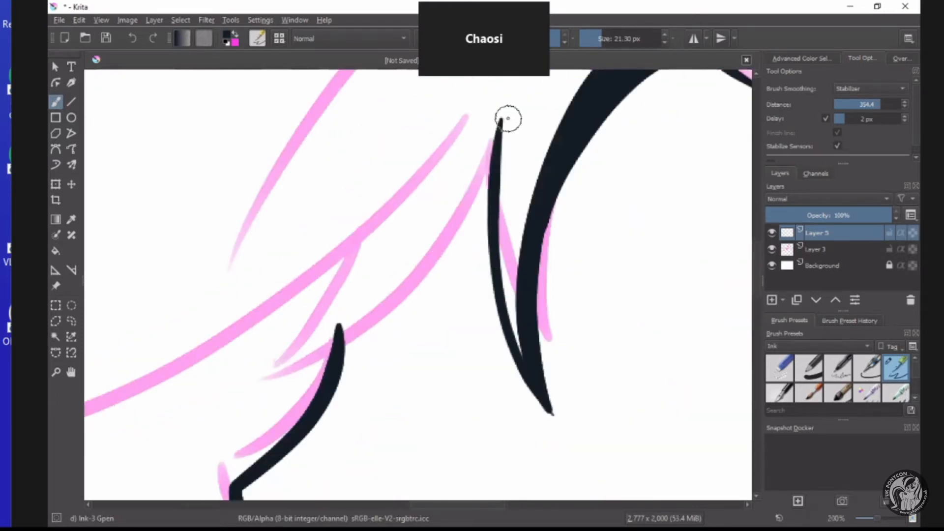
{"action": "scroll", "coordinate": [484, 148], "scroll_direction": "down", "scroll_amount": 3}
{"action": "scroll", "coordinate": [440, 158], "scroll_direction": "up", "scroll_amount": 1}
{"action": "scroll", "coordinate": [556, 117], "scroll_direction": "down", "scroll_amount": 1}
{"action": "scroll", "coordinate": [556, 117], "scroll_direction": "up", "scroll_amount": 3}
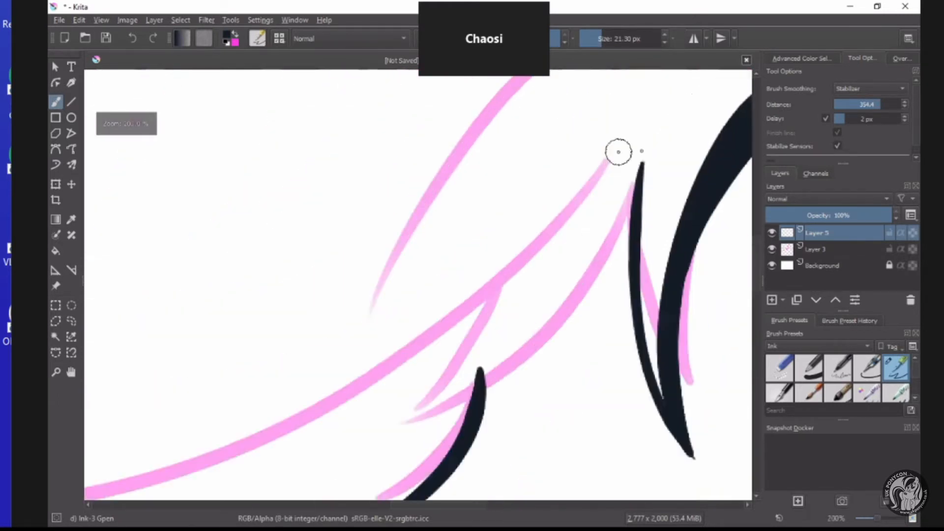
{"action": "mouse_move", "coordinate": [640, 133]}
{"action": "left_mouse_down"}
{"action": "mouse_move", "coordinate": [593, 246]}
{"action": "mouse_move", "coordinate": [544, 297]}
{"action": "mouse_move", "coordinate": [446, 352]}
{"action": "left_mouse_up"}
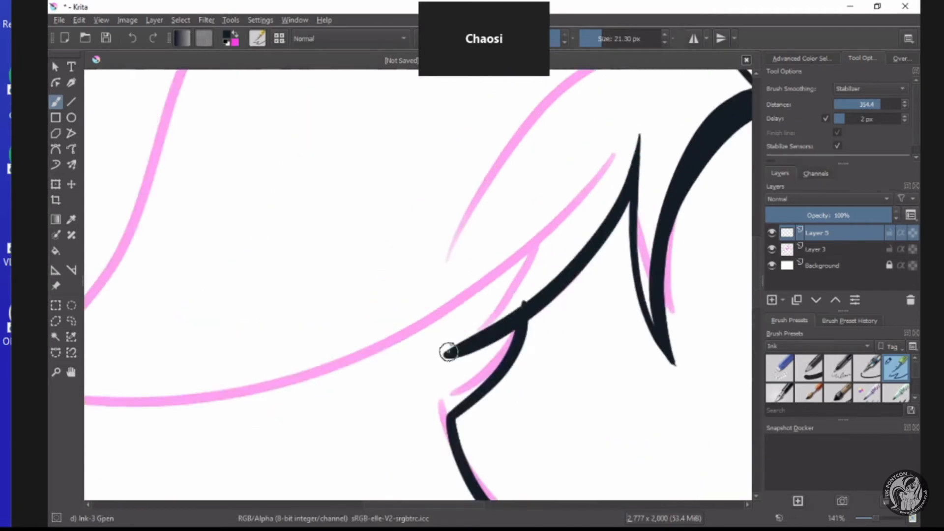
{"action": "scroll", "coordinate": [510, 279], "scroll_direction": "up", "scroll_amount": 3}
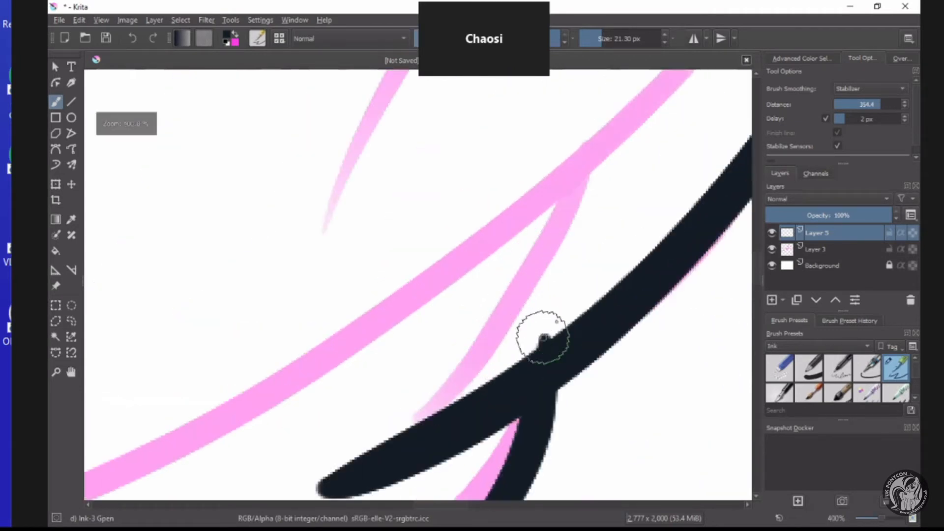
{"action": "scroll", "coordinate": [510, 344], "scroll_direction": "down", "scroll_amount": 3}
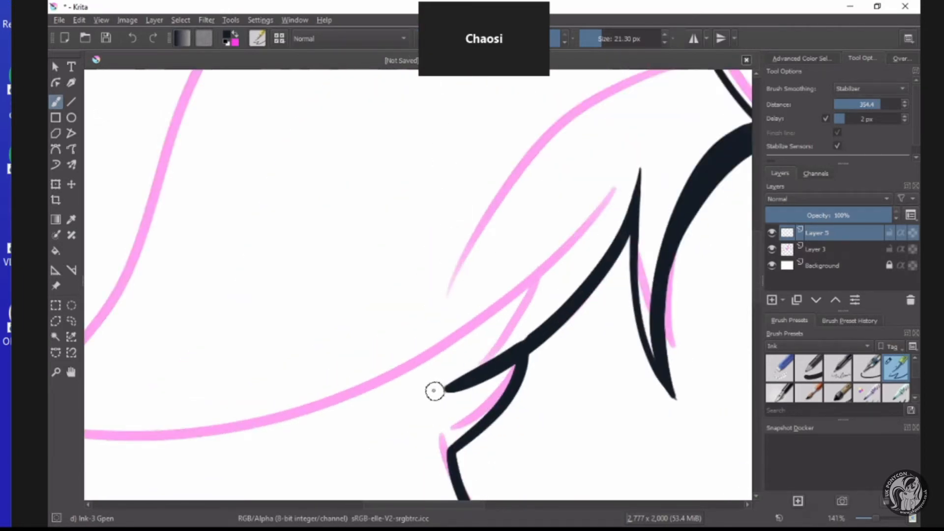
Ink a thin strand edge rising from the fringe end above the muzzle and the large lock's long lower edge out to its tip.
{"action": "mouse_move", "coordinate": [435, 393]}
{"action": "left_mouse_down"}
{"action": "mouse_move", "coordinate": [502, 333]}
{"action": "mouse_move", "coordinate": [548, 227]}
{"action": "left_mouse_up"}
{"action": "scroll", "coordinate": [535, 237], "scroll_direction": "down", "scroll_amount": 2}
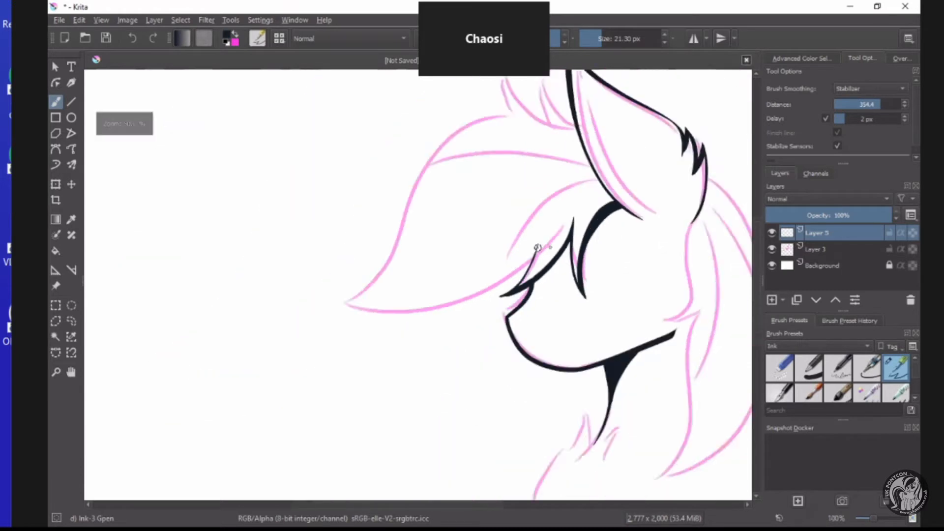
{"action": "mouse_move", "coordinate": [547, 263]}
{"action": "left_mouse_down"}
{"action": "mouse_move", "coordinate": [501, 311]}
{"action": "mouse_move", "coordinate": [399, 365]}
{"action": "mouse_move", "coordinate": [301, 386]}
{"action": "mouse_move", "coordinate": [199, 366]}
{"action": "left_mouse_up"}
{"action": "scroll", "coordinate": [231, 339], "scroll_direction": "down", "scroll_amount": 2}
{"action": "scroll", "coordinate": [215, 278], "scroll_direction": "up", "scroll_amount": 1}
{"action": "scroll", "coordinate": [215, 278], "scroll_direction": "up", "scroll_amount": 1}
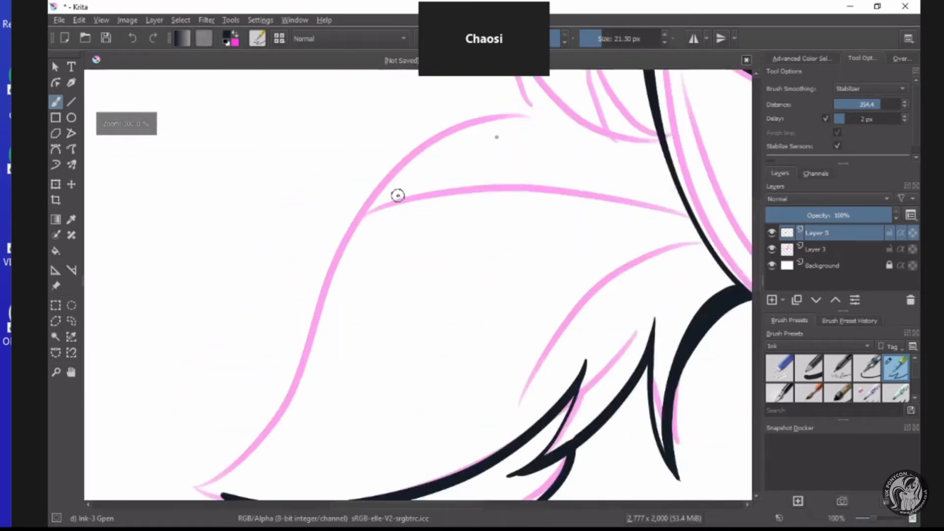
Ink the outer upper curve of the large fringe lock from near the ear down to the lock's tip.
{"action": "scroll", "coordinate": [413, 191], "scroll_direction": "down", "scroll_amount": 2}
{"action": "scroll", "coordinate": [435, 188], "scroll_direction": "up", "scroll_amount": 1}
{"action": "mouse_move", "coordinate": [415, 156]}
{"action": "left_mouse_down"}
{"action": "mouse_move", "coordinate": [350, 274]}
{"action": "mouse_move", "coordinate": [327, 362]}
{"action": "mouse_move", "coordinate": [288, 391]}
{"action": "left_mouse_up"}
{"action": "scroll", "coordinate": [288, 374], "scroll_direction": "down", "scroll_amount": 1}
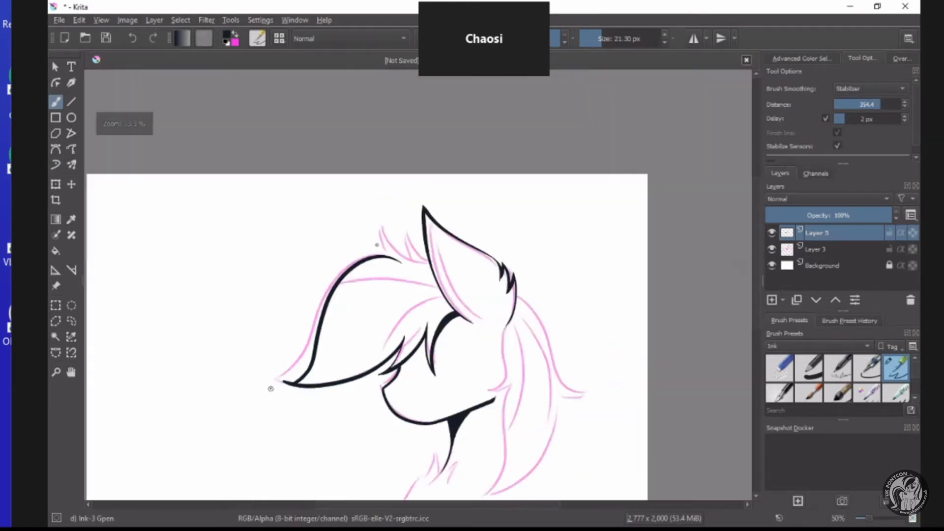
Trim the overshooting line end at the large fringe lock's tip into a sharp point where both edges meet.
{"action": "scroll", "coordinate": [270, 388], "scroll_direction": "up", "scroll_amount": 4}
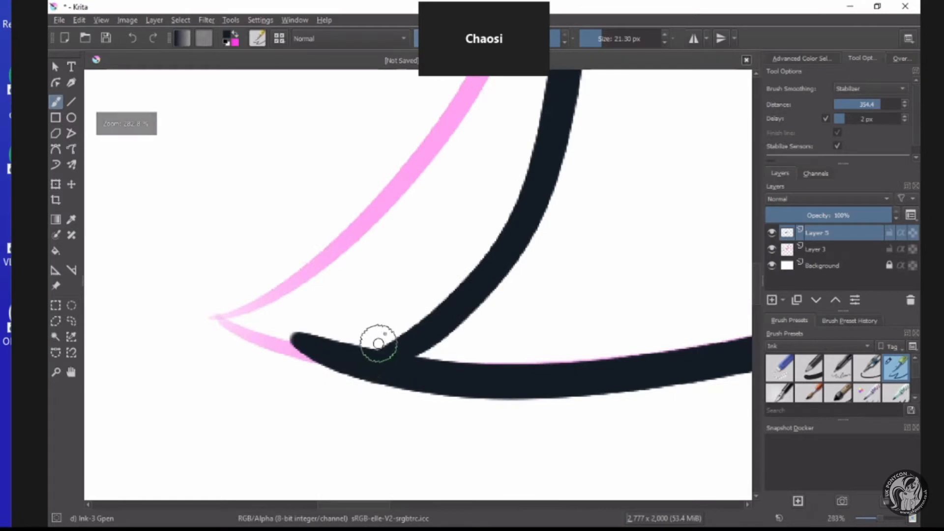
{"action": "mouse_move", "coordinate": [377, 341]}
{"action": "left_mouse_down"}
{"action": "mouse_move", "coordinate": [241, 415]}
{"action": "mouse_move", "coordinate": [261, 402]}
{"action": "mouse_move", "coordinate": [269, 361]}
{"action": "left_mouse_up"}
{"action": "left_click_drag", "start_coordinate": [344, 346], "coordinate": [324, 330]}
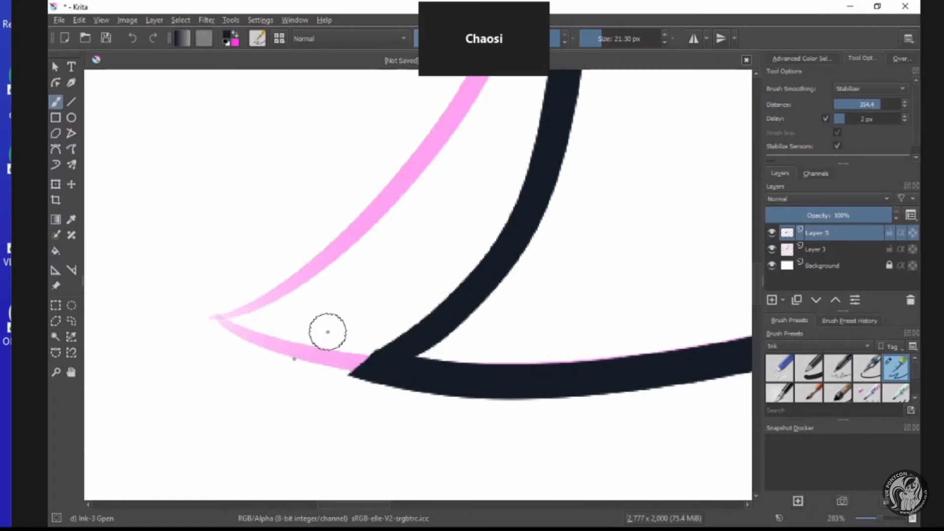
Ink two pointed hair tufts on top of the head between the large fringe lock and the ear.
{"action": "scroll", "coordinate": [330, 348], "scroll_direction": "down", "scroll_amount": 4}
{"action": "scroll", "coordinate": [363, 329], "scroll_direction": "down", "scroll_amount": 2}
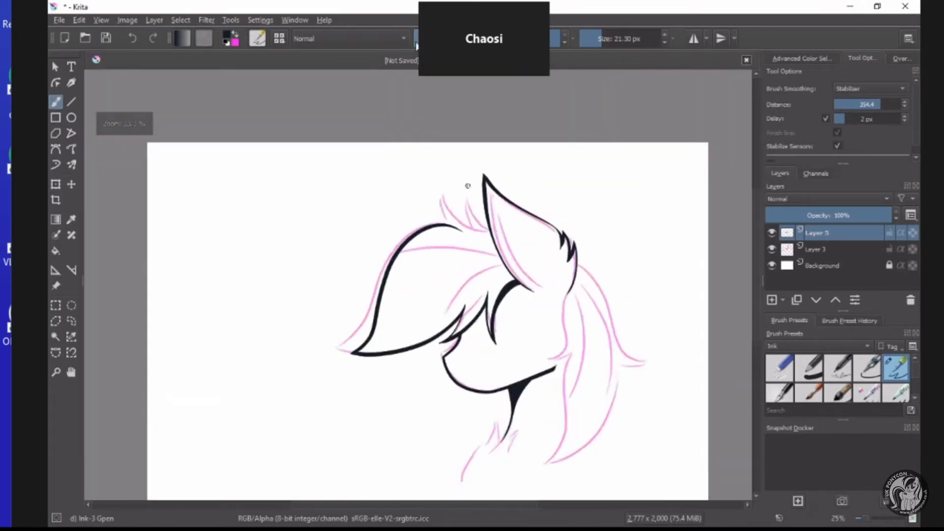
{"action": "scroll", "coordinate": [468, 185], "scroll_direction": "up", "scroll_amount": 5}
{"action": "mouse_move", "coordinate": [533, 314]}
{"action": "left_mouse_down"}
{"action": "mouse_move", "coordinate": [445, 273]}
{"action": "mouse_move", "coordinate": [372, 172]}
{"action": "mouse_move", "coordinate": [391, 318]}
{"action": "left_mouse_up"}
{"action": "scroll", "coordinate": [370, 169], "scroll_direction": "up", "scroll_amount": 2}
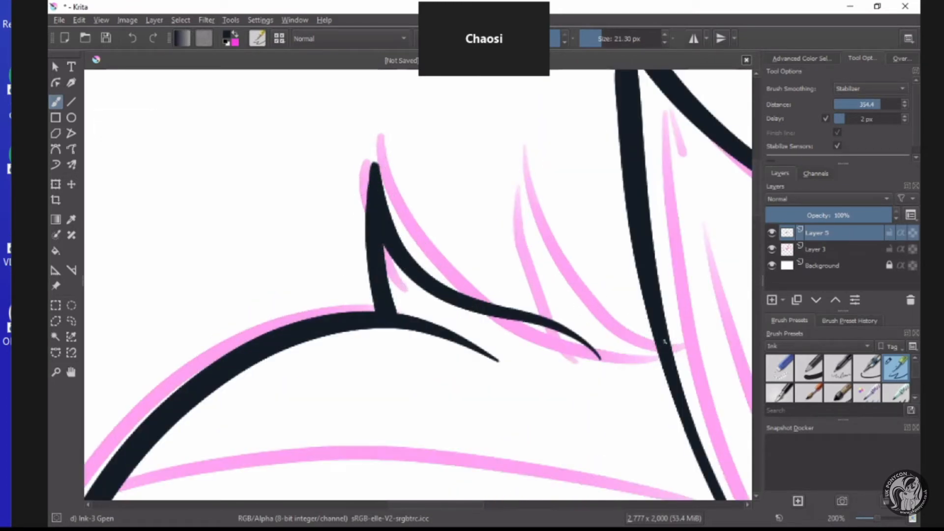
{"action": "mouse_move", "coordinate": [638, 313]}
{"action": "left_mouse_down"}
{"action": "mouse_move", "coordinate": [541, 274]}
{"action": "mouse_move", "coordinate": [488, 167]}
{"action": "left_mouse_up"}
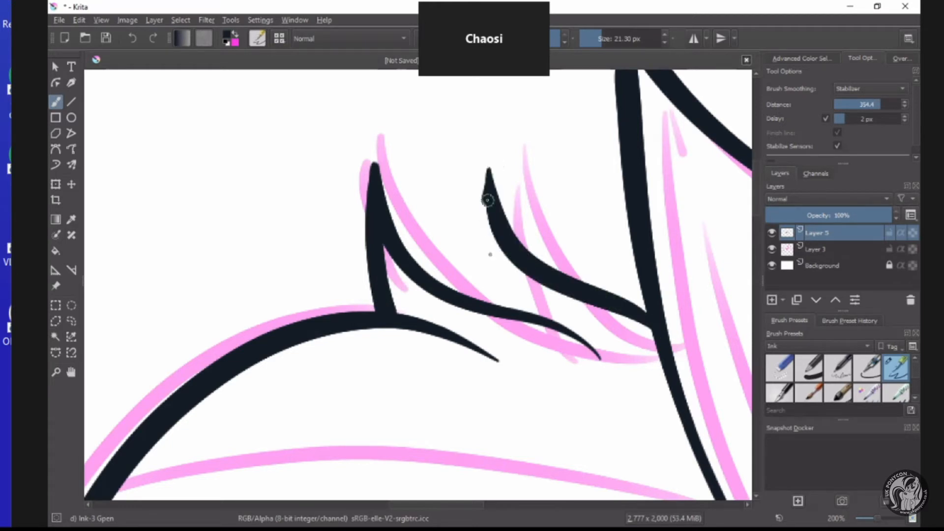
{"action": "mouse_move", "coordinate": [487, 200]}
{"action": "left_mouse_down"}
{"action": "mouse_move", "coordinate": [515, 308]}
{"action": "mouse_move", "coordinate": [565, 329]}
{"action": "mouse_move", "coordinate": [537, 316]}
{"action": "mouse_move", "coordinate": [493, 215]}
{"action": "left_mouse_up"}
{"action": "scroll", "coordinate": [496, 229], "scroll_direction": "down", "scroll_amount": 6}
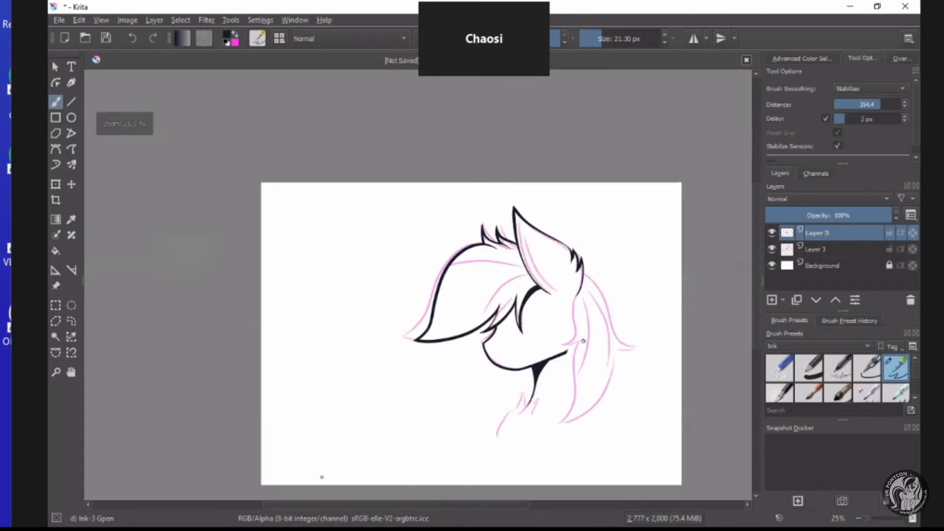
Examine the line weight of the inked fringe, face and ear at different zoom levels.
{"action": "scroll", "coordinate": [571, 391], "scroll_direction": "up", "scroll_amount": 2}
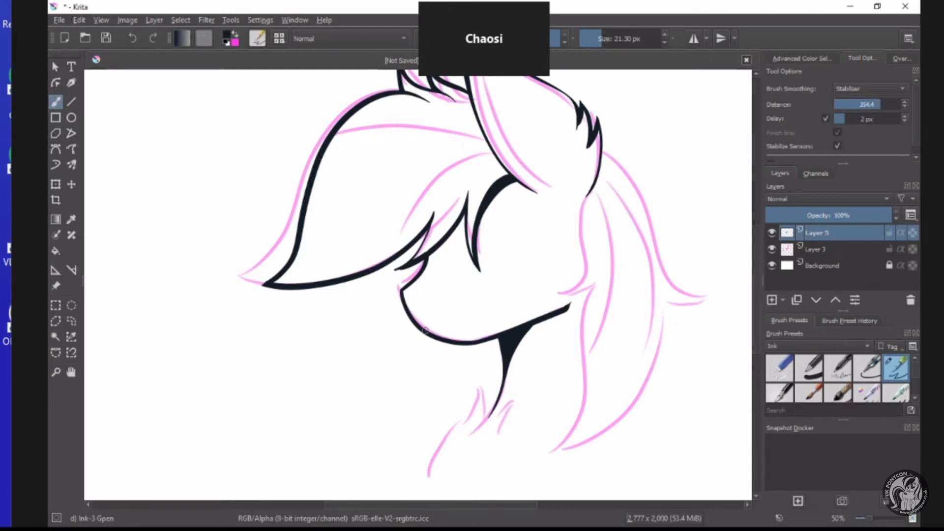
{"action": "scroll", "coordinate": [481, 226], "scroll_direction": "down", "scroll_amount": 2}
{"action": "scroll", "coordinate": [482, 232], "scroll_direction": "up", "scroll_amount": 3}
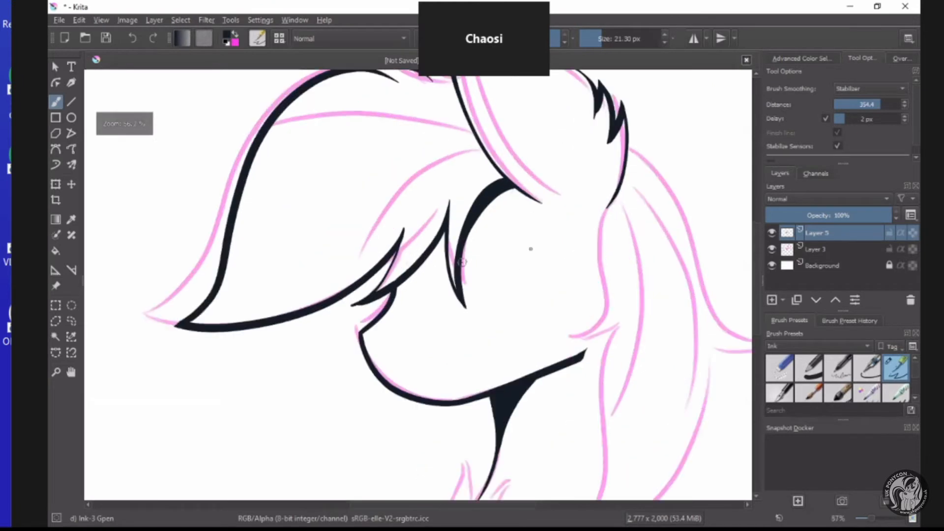
{"action": "scroll", "coordinate": [496, 286], "scroll_direction": "down", "scroll_amount": 3}
{"action": "scroll", "coordinate": [522, 260], "scroll_direction": "up", "scroll_amount": 2}
{"action": "scroll", "coordinate": [492, 275], "scroll_direction": "down", "scroll_amount": 2}
{"action": "scroll", "coordinate": [430, 295], "scroll_direction": "up", "scroll_amount": 2}
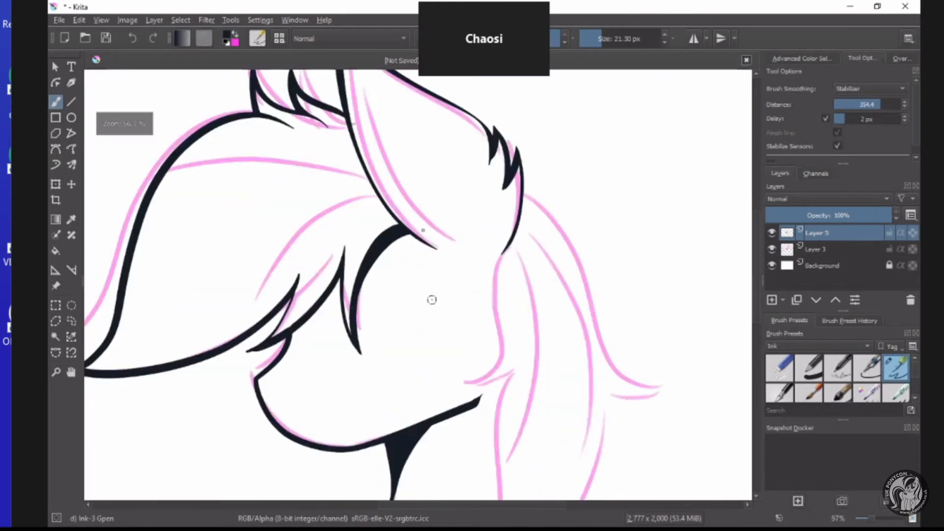
{"action": "scroll", "coordinate": [352, 264], "scroll_direction": "down", "scroll_amount": 2}
{"action": "scroll", "coordinate": [486, 206], "scroll_direction": "up", "scroll_amount": 2}
{"action": "scroll", "coordinate": [487, 206], "scroll_direction": "down", "scroll_amount": 2}
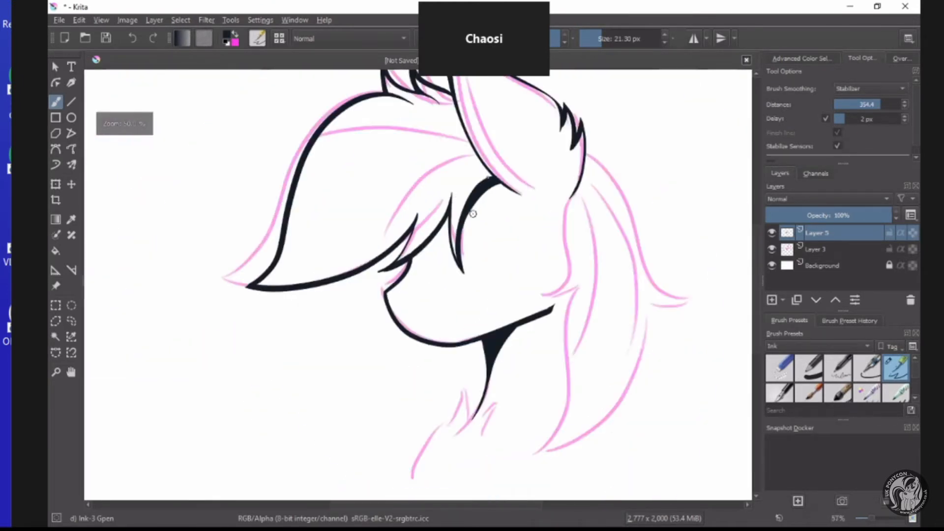
{"action": "scroll", "coordinate": [494, 186], "scroll_direction": "up", "scroll_amount": 2}
{"action": "scroll", "coordinate": [494, 186], "scroll_direction": "down", "scroll_amount": 2}
{"action": "scroll", "coordinate": [411, 231], "scroll_direction": "up", "scroll_amount": 5}
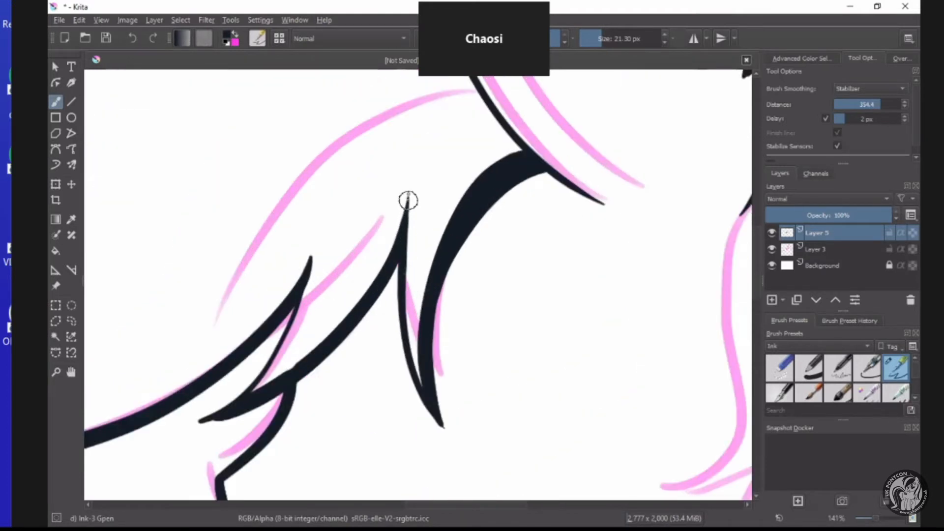
{"action": "scroll", "coordinate": [417, 370], "scroll_direction": "down", "scroll_amount": 5}
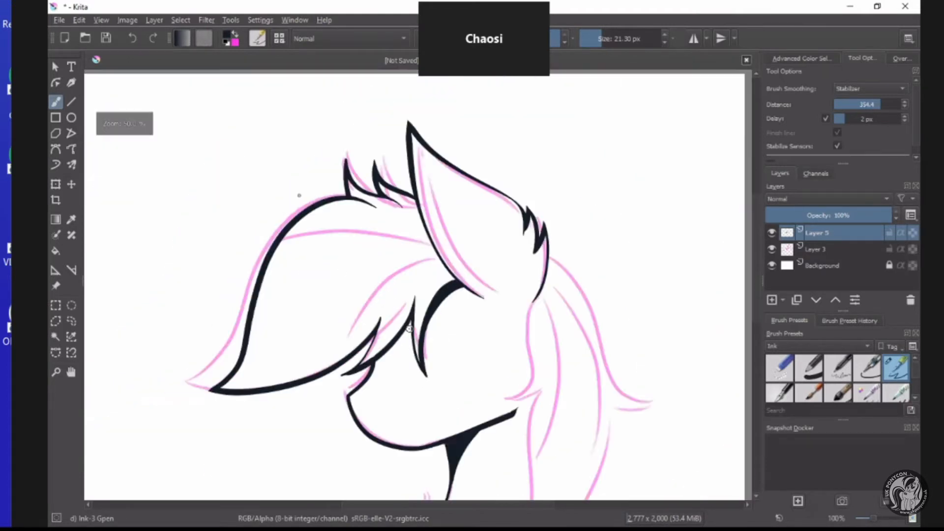
Draw a small arrow pointing at the outer upper curve of the large fringe lock.
{"action": "scroll", "coordinate": [296, 201], "scroll_direction": "up", "scroll_amount": 2}
{"action": "left_click_drag", "start_coordinate": [226, 146], "coordinate": [290, 198]}
{"action": "mouse_move", "coordinate": [278, 166]}
{"action": "left_mouse_down"}
{"action": "mouse_move", "coordinate": [292, 213]}
{"action": "mouse_move", "coordinate": [259, 214]}
{"action": "left_mouse_up"}
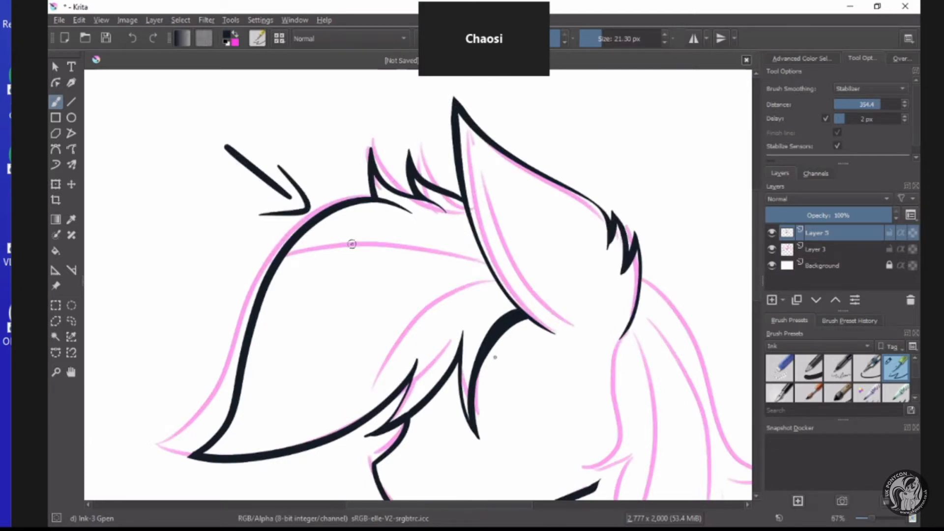
Thicken the fringe stroke that runs from above the muzzle up to the middle strand's point.
{"action": "scroll", "coordinate": [495, 336], "scroll_direction": "up", "scroll_amount": 2}
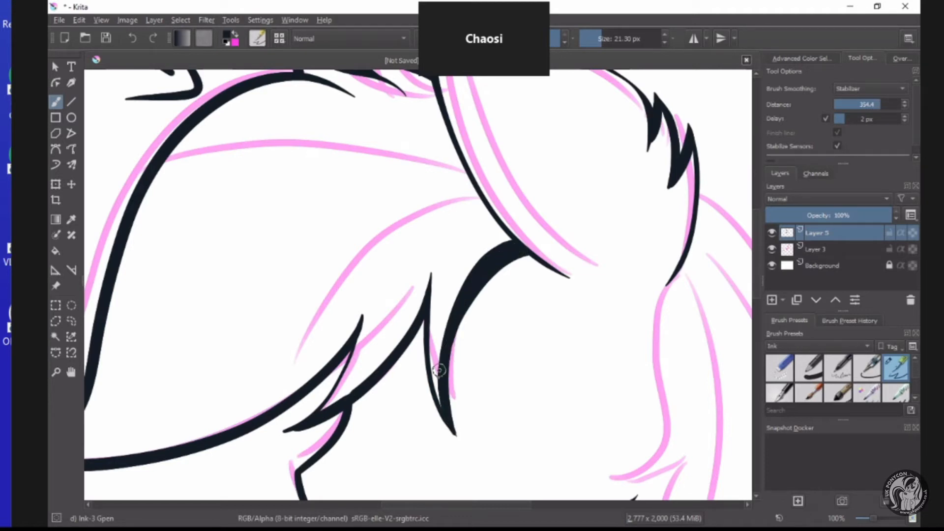
{"action": "scroll", "coordinate": [341, 417], "scroll_direction": "up", "scroll_amount": 2}
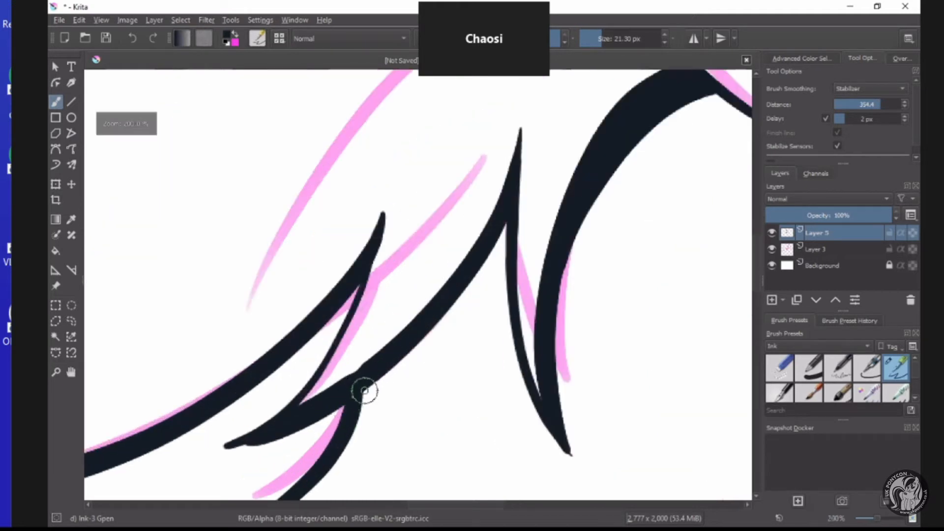
{"action": "mouse_move", "coordinate": [350, 397]}
{"action": "left_mouse_down"}
{"action": "mouse_move", "coordinate": [414, 344]}
{"action": "mouse_move", "coordinate": [481, 266]}
{"action": "mouse_move", "coordinate": [508, 211]}
{"action": "left_mouse_up"}
{"action": "scroll", "coordinate": [477, 263], "scroll_direction": "down", "scroll_amount": 5}
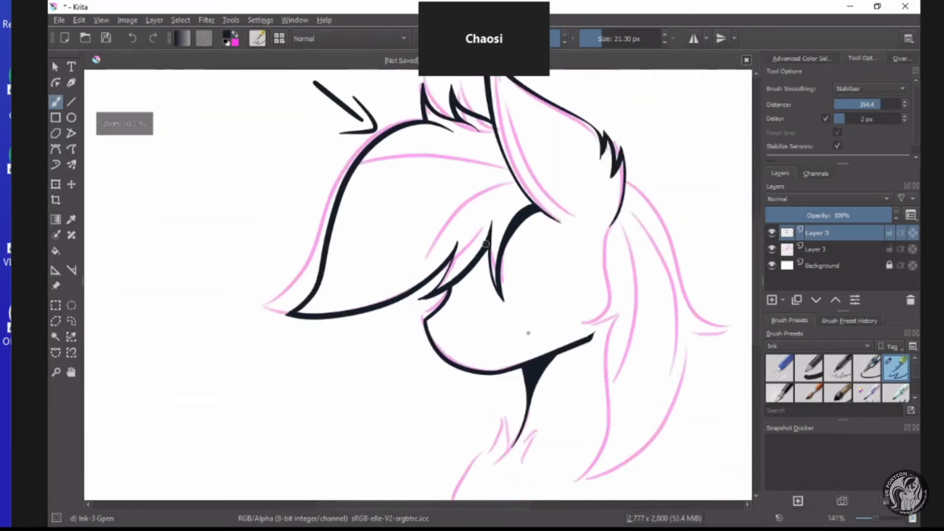
Ink the wavy hairline from behind the ear down to the jaw, ending in a curved pointed tuft over the cheek.
{"action": "scroll", "coordinate": [514, 242], "scroll_direction": "up", "scroll_amount": 4}
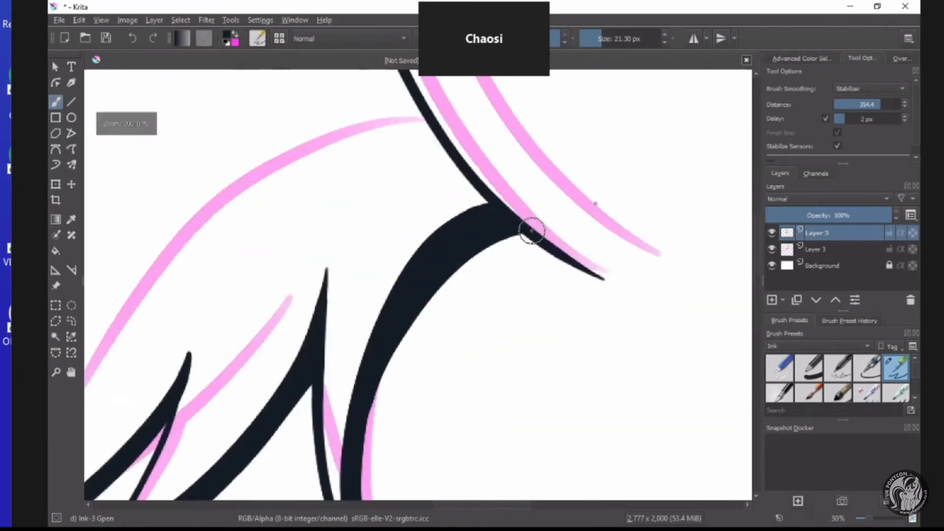
{"action": "scroll", "coordinate": [531, 228], "scroll_direction": "down", "scroll_amount": 3}
{"action": "scroll", "coordinate": [607, 257], "scroll_direction": "down", "scroll_amount": 1}
{"action": "scroll", "coordinate": [634, 295], "scroll_direction": "up", "scroll_amount": 3}
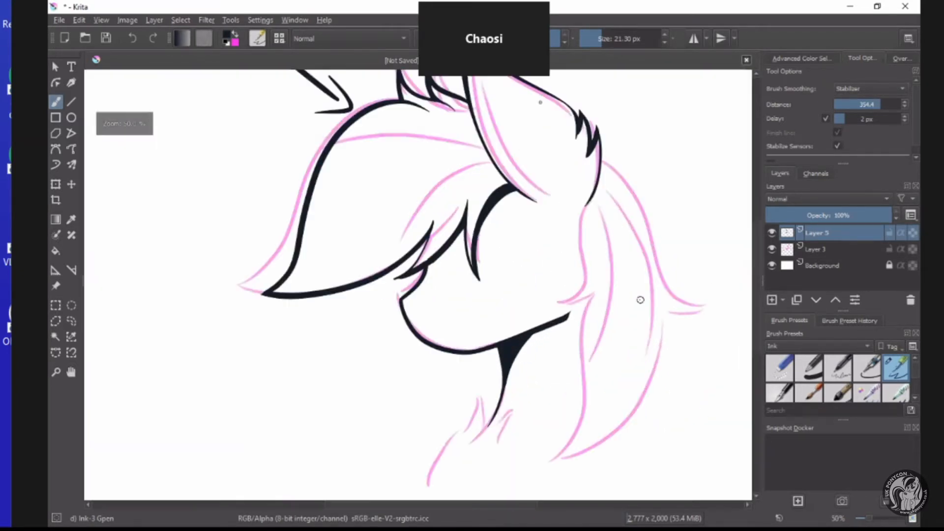
{"action": "mouse_move", "coordinate": [512, 165]}
{"action": "left_mouse_down"}
{"action": "mouse_move", "coordinate": [515, 283]}
{"action": "mouse_move", "coordinate": [459, 316]}
{"action": "mouse_move", "coordinate": [514, 308]}
{"action": "mouse_move", "coordinate": [573, 251]}
{"action": "left_mouse_up"}
{"action": "scroll", "coordinate": [547, 294], "scroll_direction": "down", "scroll_amount": 3}
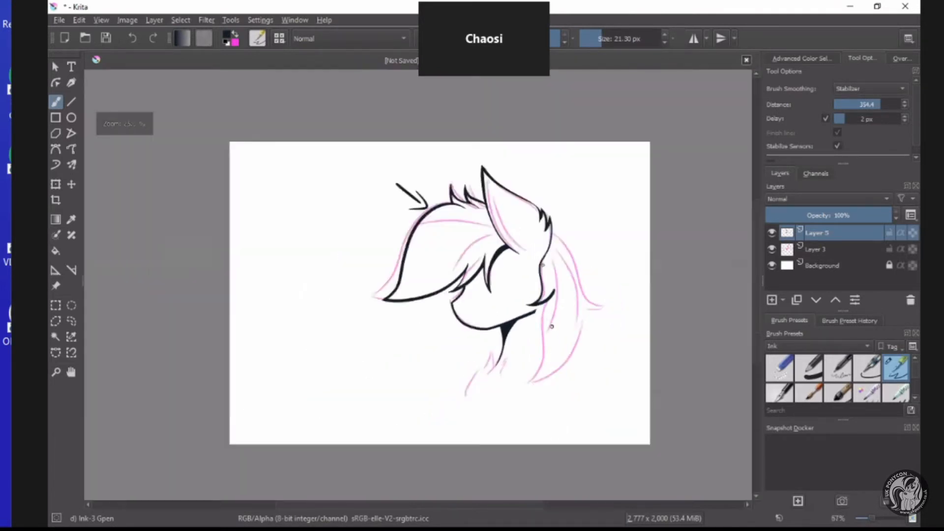
{"action": "scroll", "coordinate": [551, 310], "scroll_direction": "up", "scroll_amount": 2}
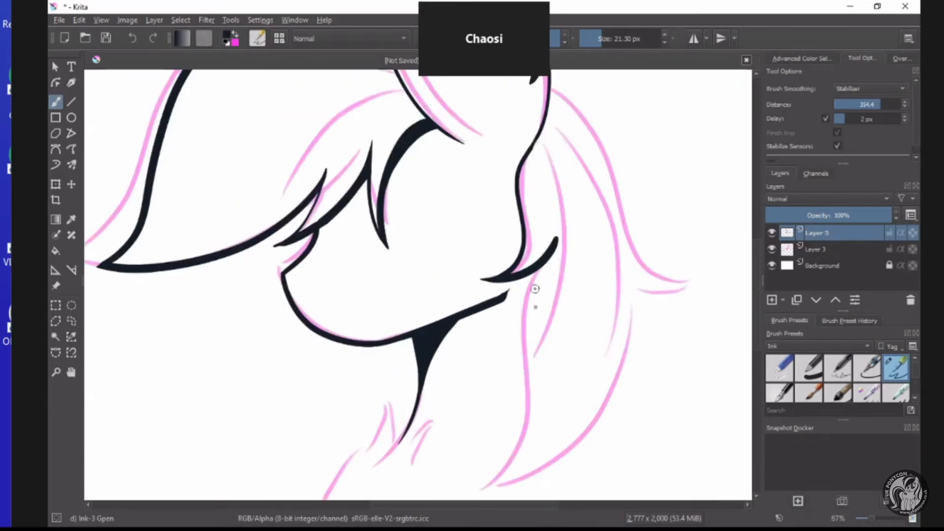
Ink the back neck line from beneath the cheek tuft down along the inner edge of the back hair.
{"action": "scroll", "coordinate": [535, 289], "scroll_direction": "down", "scroll_amount": 3}
{"action": "scroll", "coordinate": [535, 289], "scroll_direction": "up", "scroll_amount": 3}
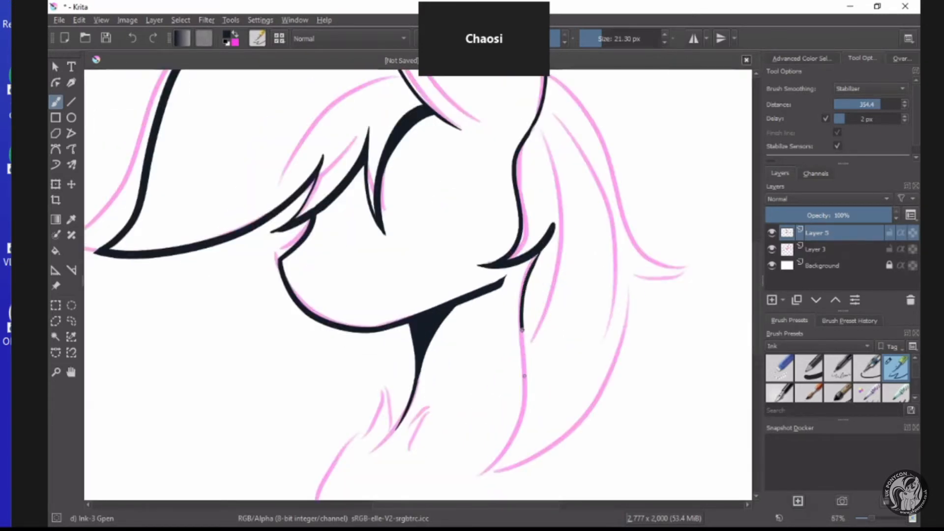
{"action": "left_click_drag", "start_coordinate": [524, 375], "coordinate": [511, 397]}
{"action": "scroll", "coordinate": [396, 440], "scroll_direction": "up", "scroll_amount": 1}
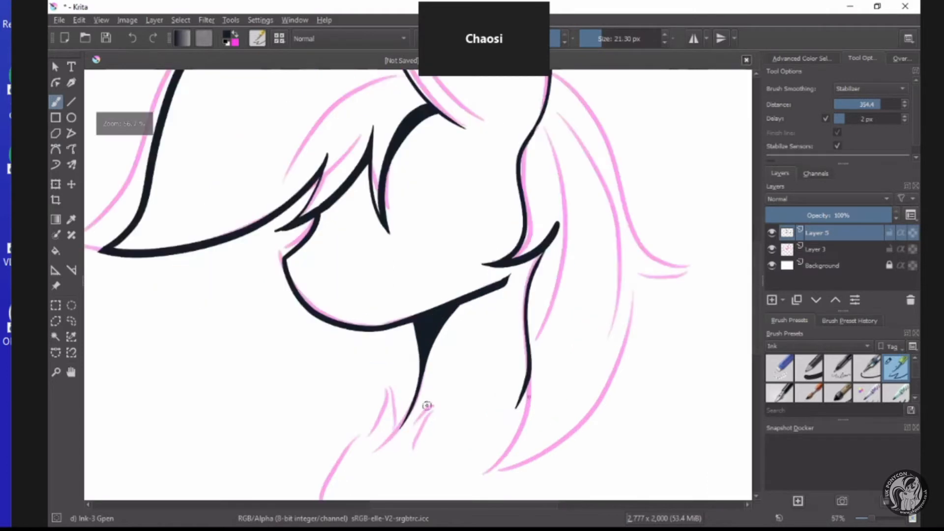
Ink the outer edge of the back hair from behind the ear down to the flicked-out tip.
{"action": "scroll", "coordinate": [610, 310], "scroll_direction": "down", "scroll_amount": 2}
{"action": "scroll", "coordinate": [647, 220], "scroll_direction": "up", "scroll_amount": 1}
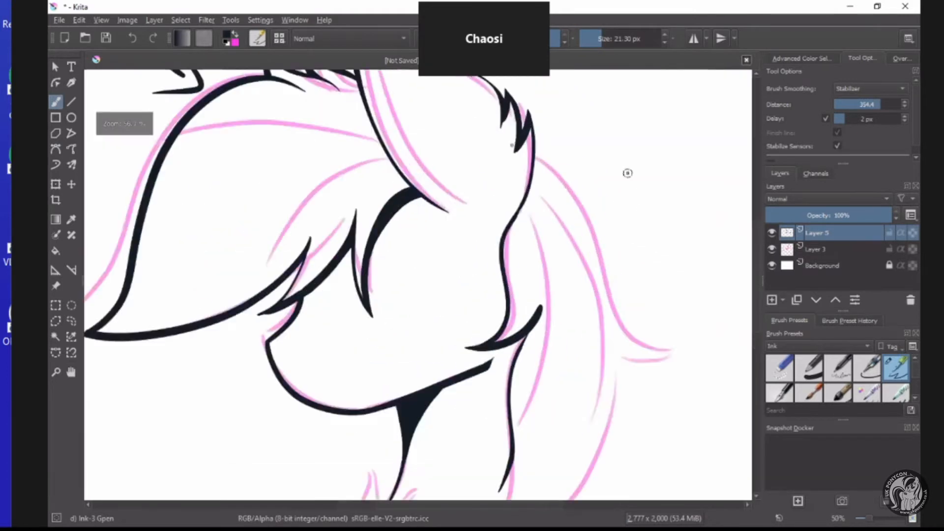
{"action": "scroll", "coordinate": [510, 141], "scroll_direction": "up", "scroll_amount": 2}
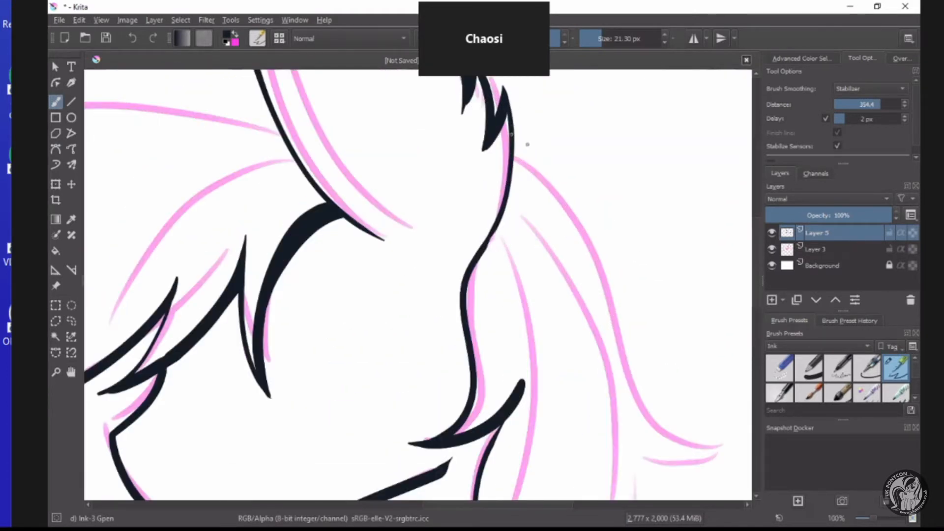
{"action": "mouse_move", "coordinate": [512, 132]}
{"action": "left_mouse_down"}
{"action": "mouse_move", "coordinate": [562, 178]}
{"action": "mouse_move", "coordinate": [602, 262]}
{"action": "mouse_move", "coordinate": [629, 393]}
{"action": "mouse_move", "coordinate": [668, 437]}
{"action": "mouse_move", "coordinate": [731, 453]}
{"action": "left_mouse_up"}
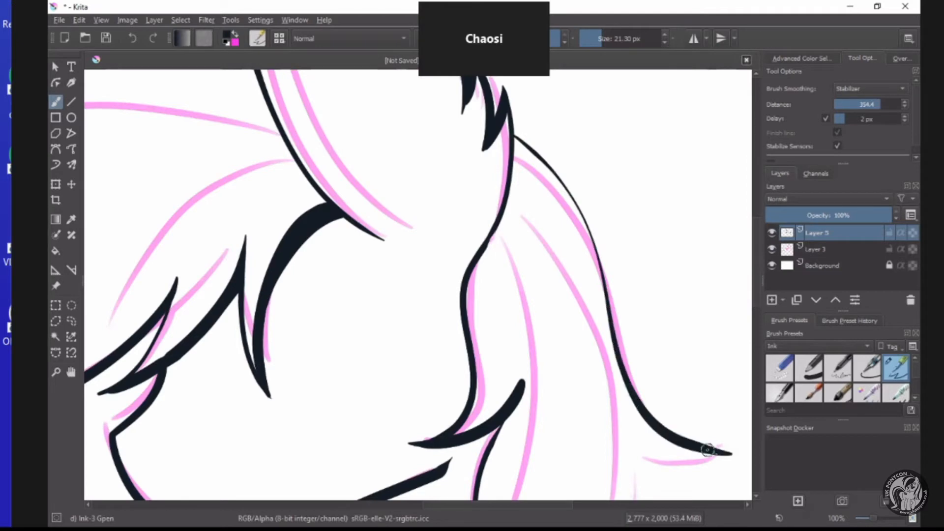
Ink the underside of the back hair's flicked tip with a curved stroke running back toward the hair.
{"action": "scroll", "coordinate": [708, 450], "scroll_direction": "down", "scroll_amount": 2}
{"action": "scroll", "coordinate": [664, 423], "scroll_direction": "up", "scroll_amount": 4}
{"action": "left_click_drag", "start_coordinate": [666, 423], "coordinate": [514, 415]}
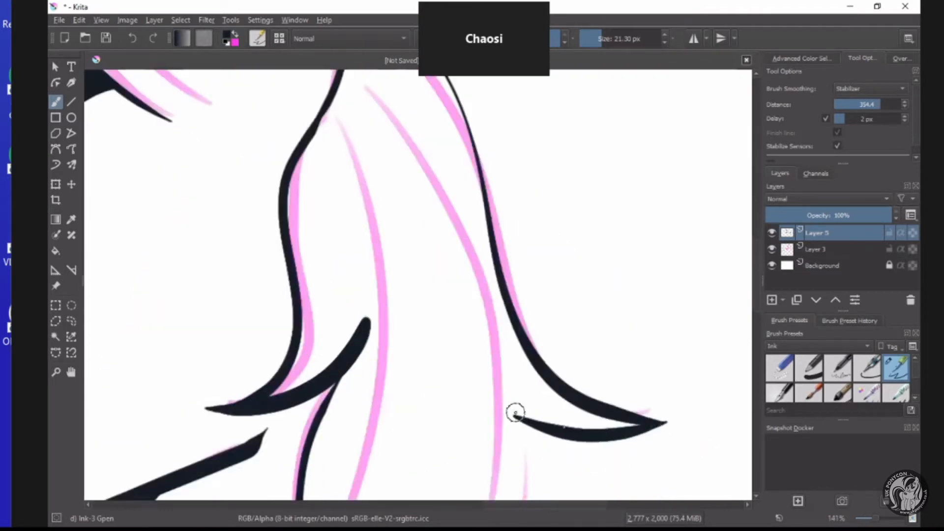
{"action": "scroll", "coordinate": [515, 414], "scroll_direction": "down", "scroll_amount": 3}
{"action": "scroll", "coordinate": [565, 432], "scroll_direction": "up", "scroll_amount": 3}
{"action": "scroll", "coordinate": [632, 405], "scroll_direction": "up", "scroll_amount": 1}
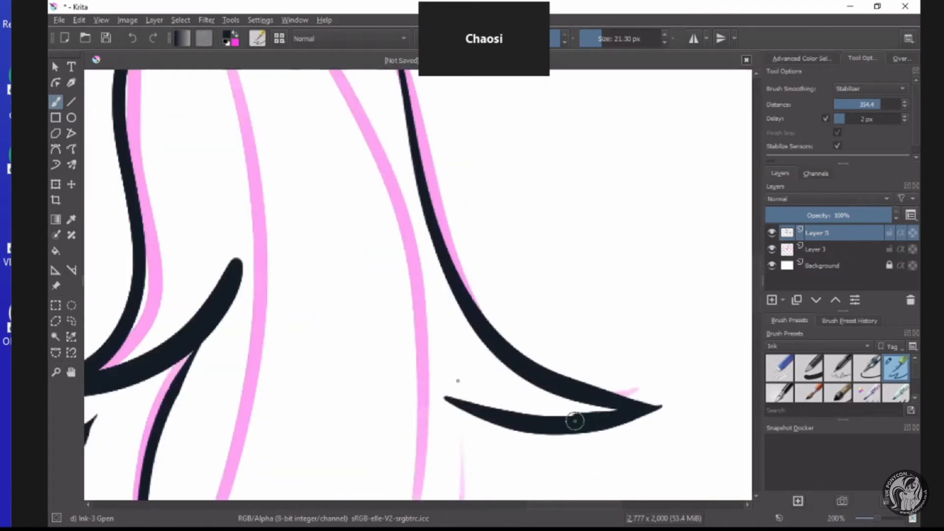
Ink a second stroke along the underside of the flicked back-hair tip, giving its inner end a forked point.
{"action": "mouse_move", "coordinate": [575, 421]}
{"action": "left_mouse_down"}
{"action": "mouse_move", "coordinate": [506, 408]}
{"action": "mouse_move", "coordinate": [445, 371]}
{"action": "mouse_move", "coordinate": [467, 388]}
{"action": "left_mouse_up"}
{"action": "scroll", "coordinate": [499, 407], "scroll_direction": "down", "scroll_amount": 1}
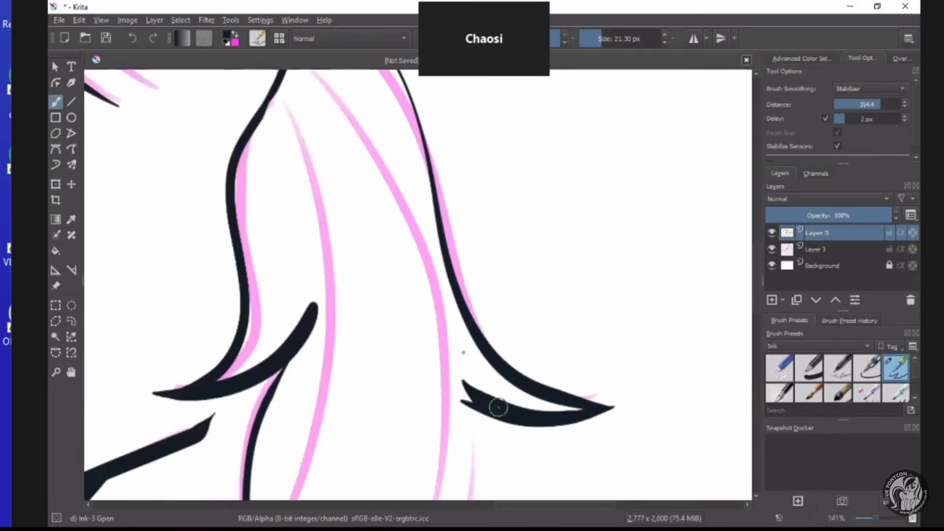
{"action": "scroll", "coordinate": [498, 407], "scroll_direction": "down", "scroll_amount": 3}
Ink jagged, pointed fur tufts on the chest at the base of the front neck line.
{"action": "scroll", "coordinate": [501, 343], "scroll_direction": "up", "scroll_amount": 4}
{"action": "scroll", "coordinate": [499, 323], "scroll_direction": "down", "scroll_amount": 1}
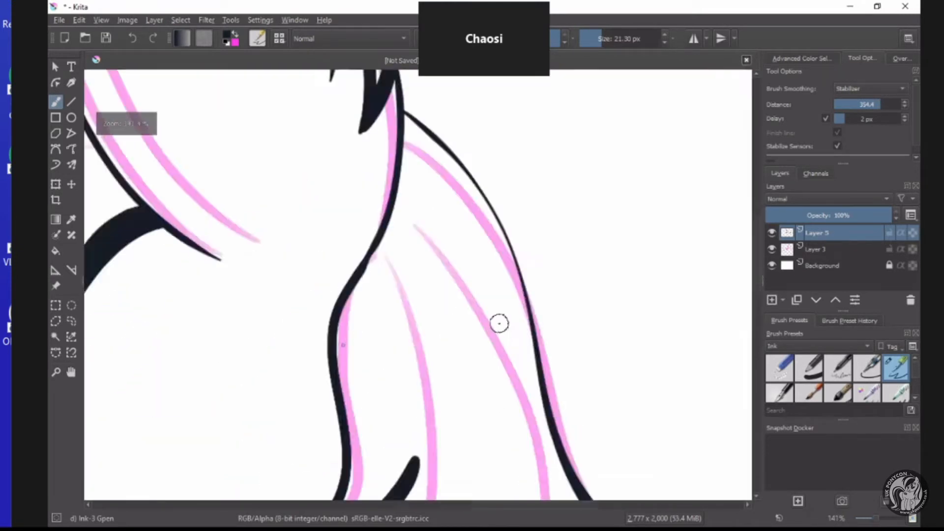
{"action": "scroll", "coordinate": [499, 323], "scroll_direction": "down", "scroll_amount": 5}
{"action": "scroll", "coordinate": [338, 379], "scroll_direction": "up", "scroll_amount": 2}
{"action": "scroll", "coordinate": [413, 429], "scroll_direction": "down", "scroll_amount": 1}
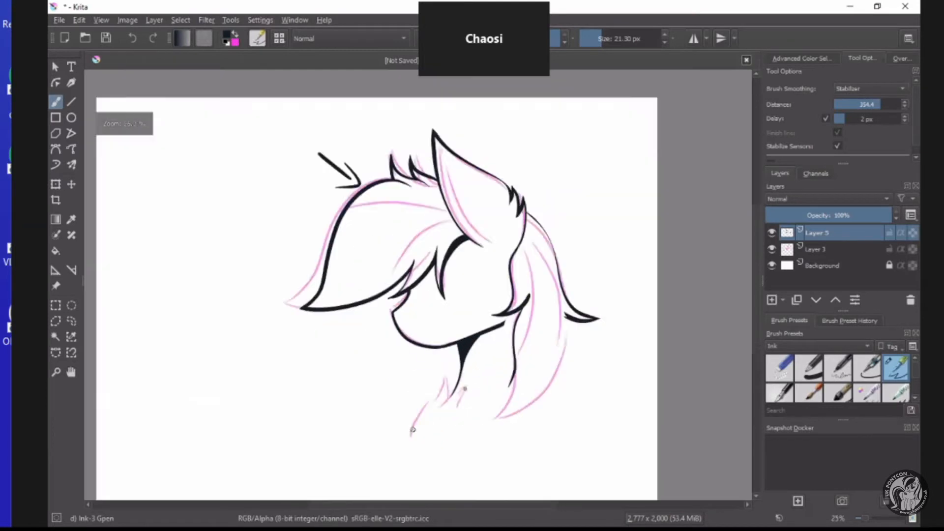
{"action": "scroll", "coordinate": [465, 389], "scroll_direction": "up", "scroll_amount": 4}
{"action": "mouse_move", "coordinate": [462, 387]}
{"action": "left_mouse_down"}
{"action": "mouse_move", "coordinate": [465, 311]}
{"action": "mouse_move", "coordinate": [468, 331]}
{"action": "mouse_move", "coordinate": [431, 420]}
{"action": "mouse_move", "coordinate": [416, 374]}
{"action": "left_mouse_up"}
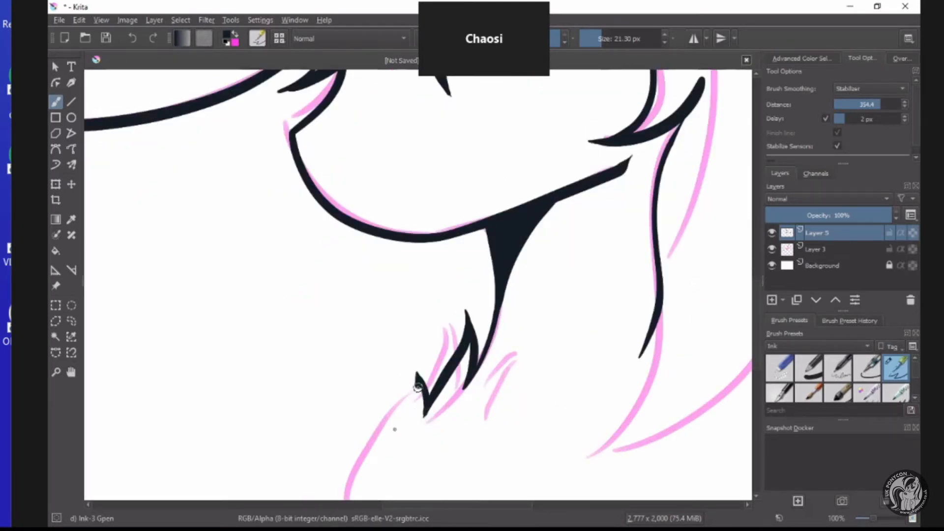
Outline the stray arrow above the forelock with a polygonal selection, delete it, and clear the selection.
{"action": "scroll", "coordinate": [417, 387], "scroll_direction": "down", "scroll_amount": 5}
{"action": "scroll", "coordinate": [337, 310], "scroll_direction": "up", "scroll_amount": 2}
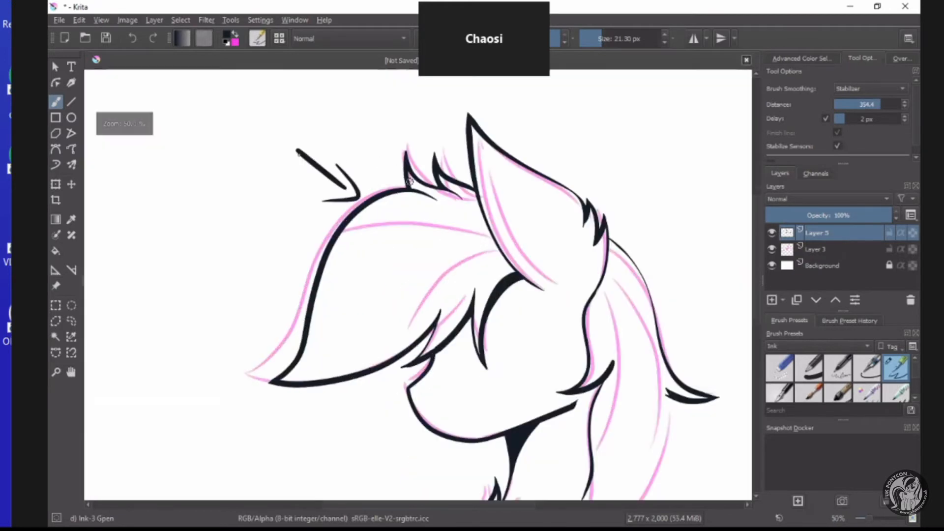
{"action": "scroll", "coordinate": [258, 160], "scroll_direction": "up", "scroll_amount": 2}
{"action": "left_click", "coordinate": [55, 321]}
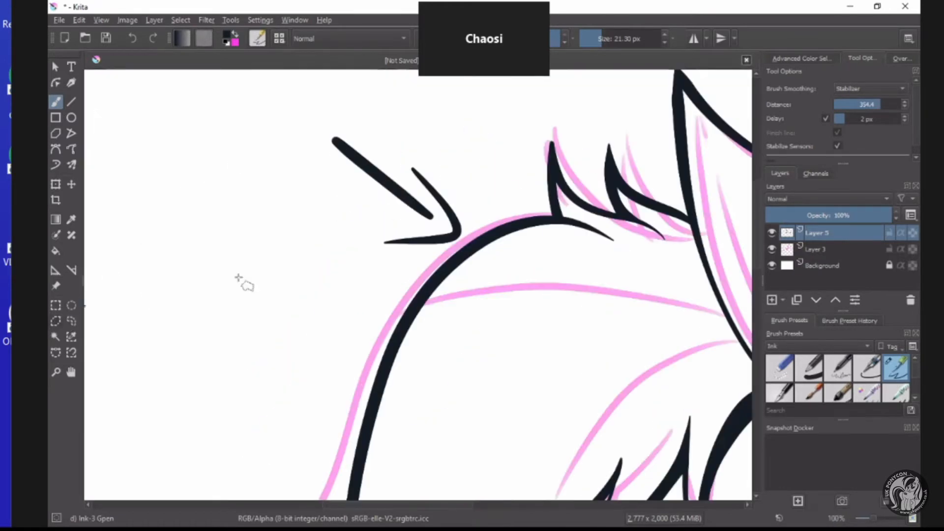
{"action": "left_click", "coordinate": [411, 256]}
{"action": "left_click", "coordinate": [467, 239]}
{"action": "left_click", "coordinate": [472, 199]}
{"action": "left_click", "coordinate": [438, 158]}
{"action": "left_click", "coordinate": [377, 124]}
{"action": "left_click", "coordinate": [294, 107]}
{"action": "left_click", "coordinate": [285, 153]}
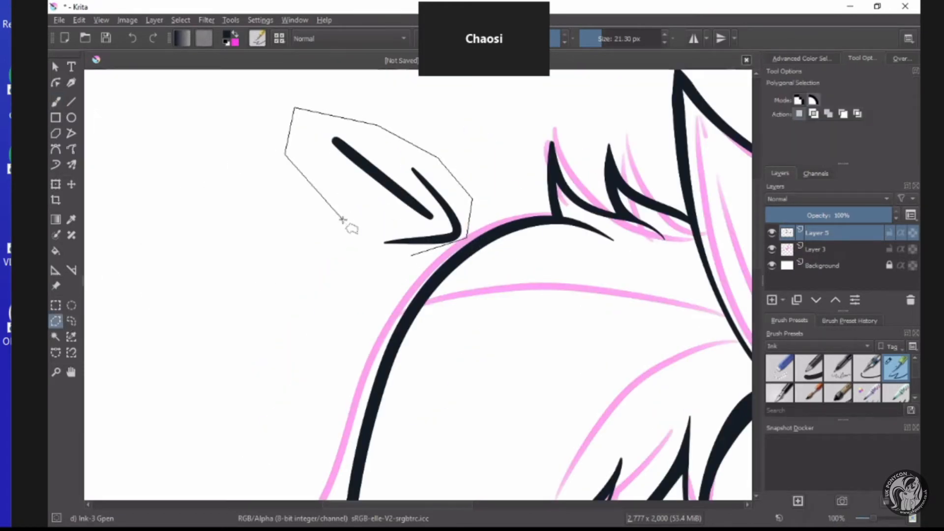
{"action": "left_click", "coordinate": [373, 254]}
{"action": "left_click", "coordinate": [411, 255]}
{"action": "key", "text": "Delete"}
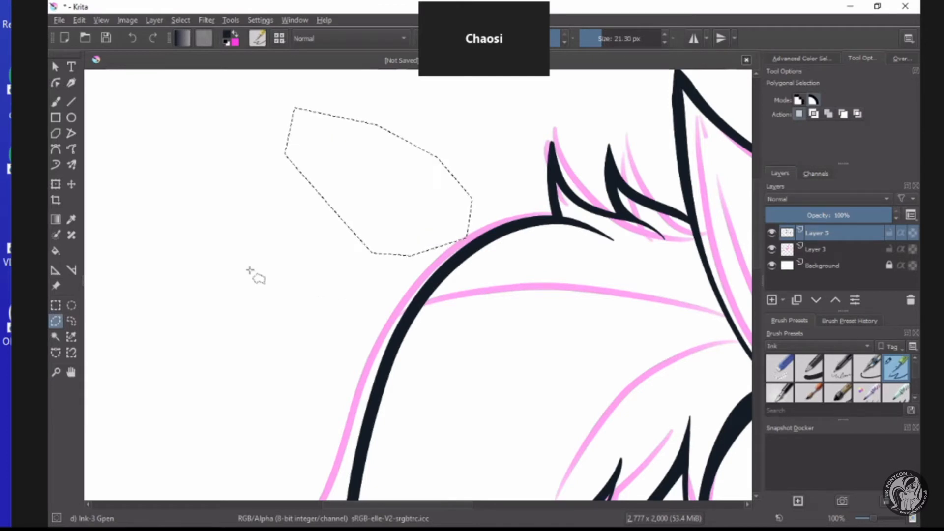
{"action": "key", "text": "ctrl+r"}
{"action": "key", "text": "ctrl+shift+a"}
Ink a short tapered stroke curving down from the flicked hair tip to continue the back hair's outer edge.
{"action": "scroll", "coordinate": [339, 255], "scroll_direction": "down", "scroll_amount": 2}
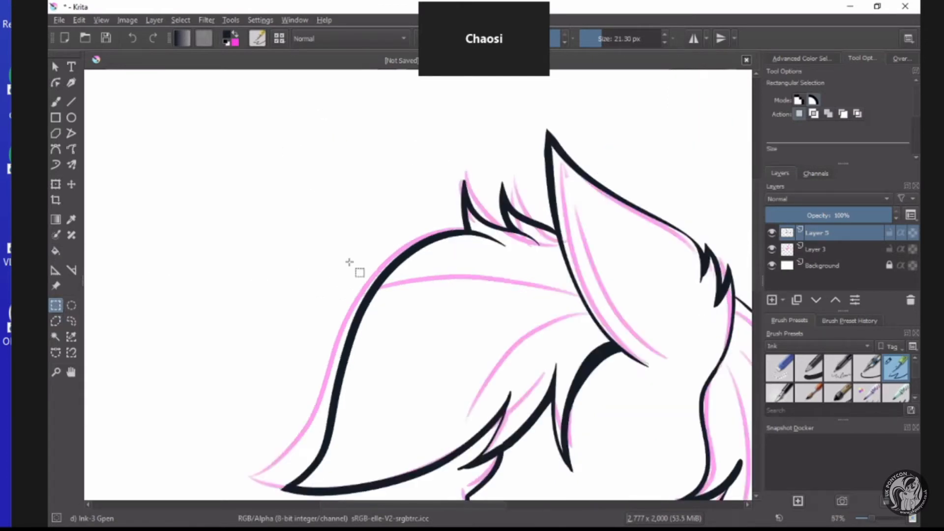
{"action": "scroll", "coordinate": [346, 259], "scroll_direction": "down", "scroll_amount": 3}
{"action": "scroll", "coordinate": [347, 259], "scroll_direction": "up", "scroll_amount": 2}
{"action": "key", "text": "b"}
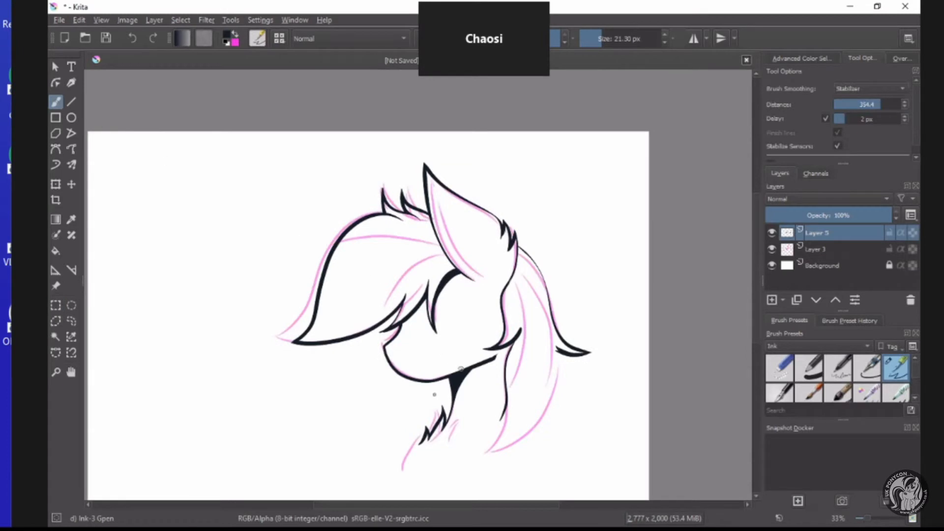
{"action": "scroll", "coordinate": [460, 369], "scroll_direction": "down", "scroll_amount": 2}
{"action": "scroll", "coordinate": [465, 455], "scroll_direction": "up", "scroll_amount": 5}
{"action": "scroll", "coordinate": [371, 400], "scroll_direction": "down", "scroll_amount": 2}
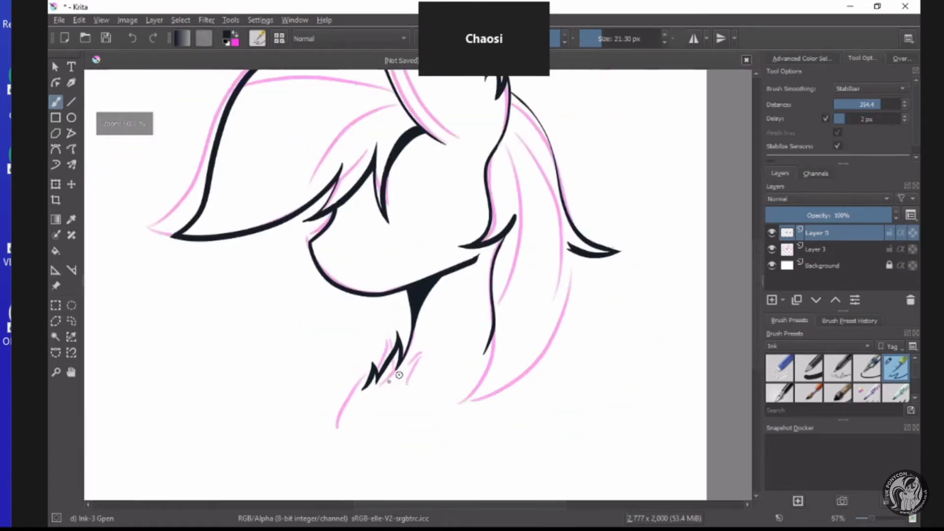
{"action": "scroll", "coordinate": [398, 375], "scroll_direction": "up", "scroll_amount": 2}
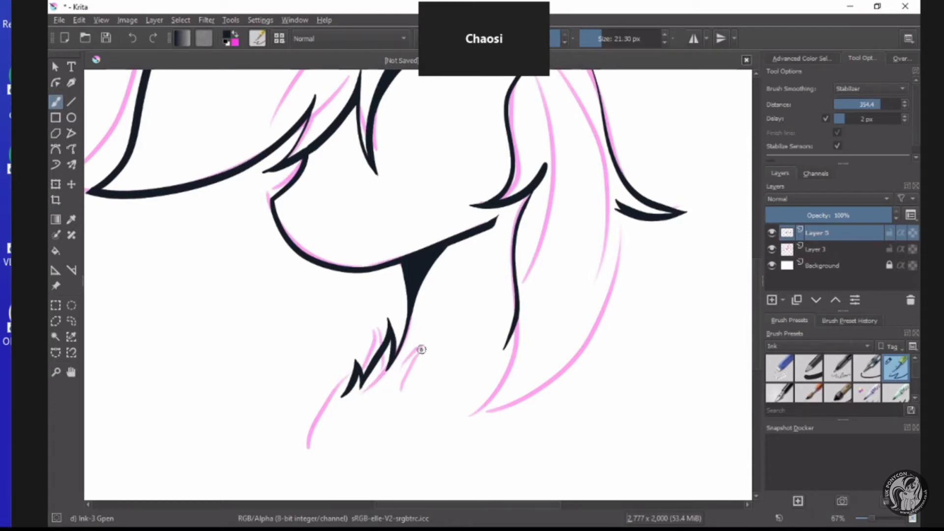
{"action": "scroll", "coordinate": [614, 227], "scroll_direction": "up", "scroll_amount": 3}
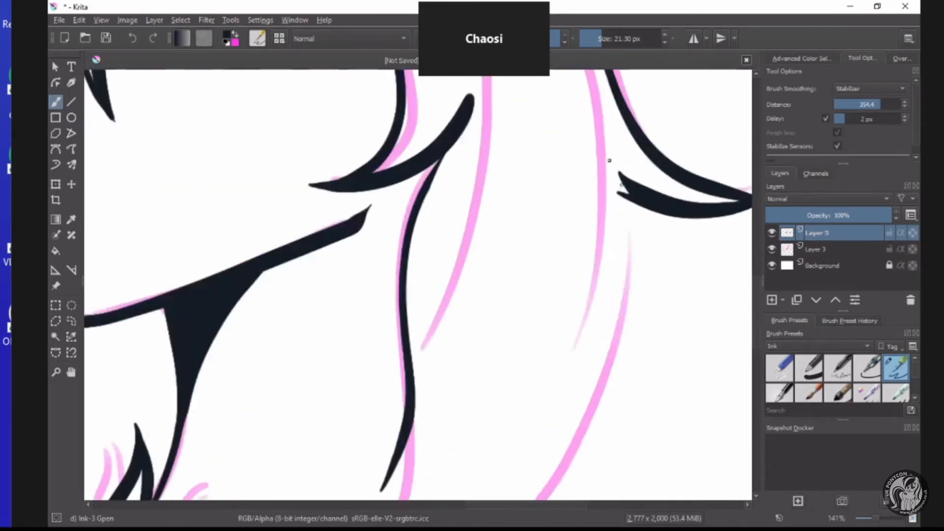
{"action": "mouse_move", "coordinate": [610, 160]}
{"action": "left_mouse_down"}
{"action": "mouse_move", "coordinate": [635, 252]}
{"action": "mouse_move", "coordinate": [625, 335]}
{"action": "left_mouse_up"}
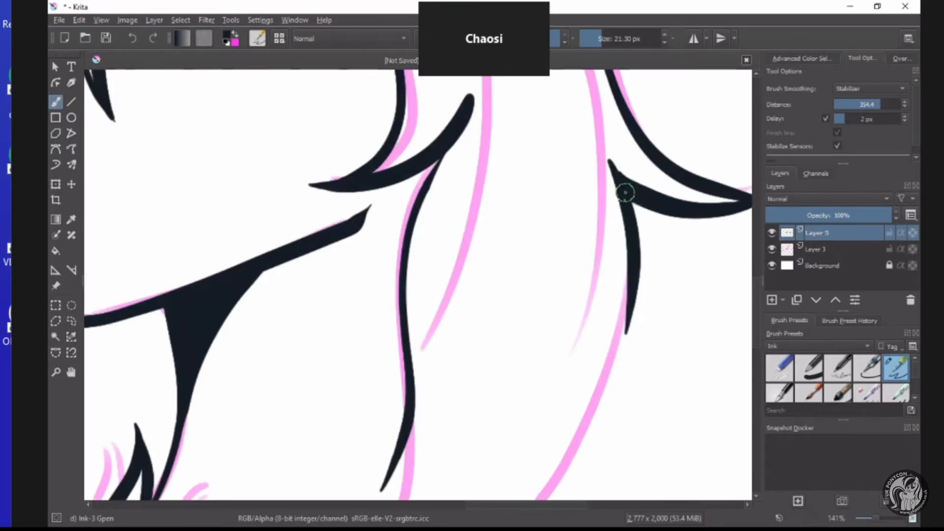
Ink the closed outline of a collar-like band running from the chest tufts across the neck and past the back hair.
{"action": "scroll", "coordinate": [623, 191], "scroll_direction": "down", "scroll_amount": 3}
{"action": "scroll", "coordinate": [607, 258], "scroll_direction": "up", "scroll_amount": 1}
{"action": "scroll", "coordinate": [426, 363], "scroll_direction": "down", "scroll_amount": 3}
{"action": "scroll", "coordinate": [358, 352], "scroll_direction": "up", "scroll_amount": 2}
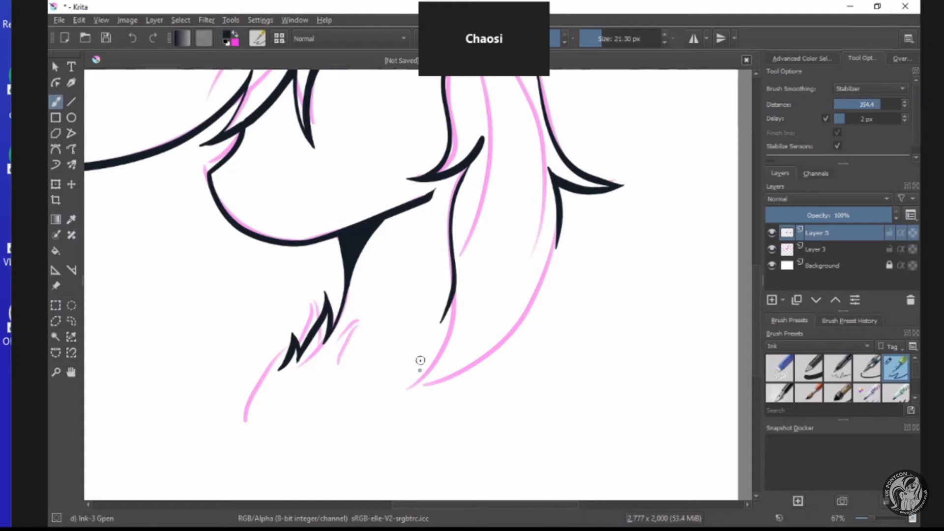
{"action": "scroll", "coordinate": [413, 356], "scroll_direction": "down", "scroll_amount": 1}
{"action": "scroll", "coordinate": [398, 359], "scroll_direction": "up", "scroll_amount": 1}
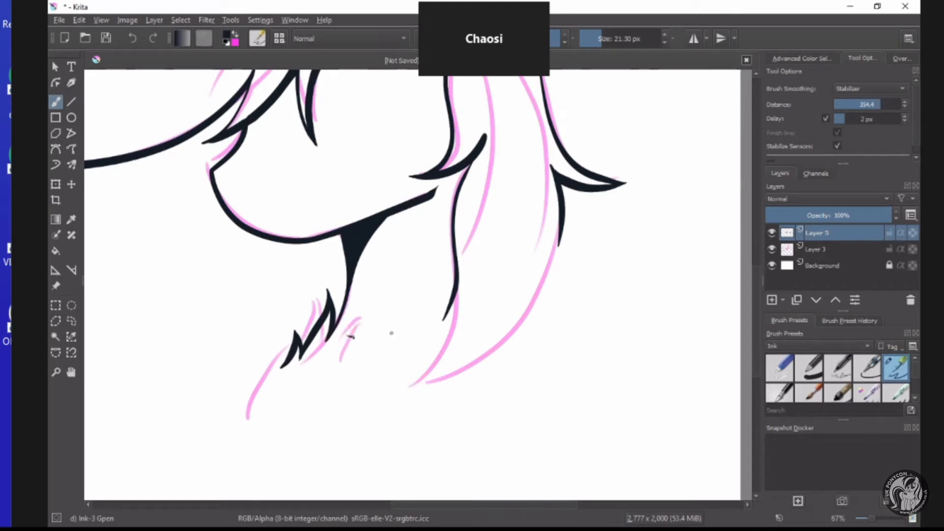
{"action": "left_click_drag", "start_coordinate": [392, 333], "coordinate": [465, 309]}
{"action": "left_click", "coordinate": [133, 37]}
{"action": "mouse_move", "coordinate": [344, 333]}
{"action": "left_mouse_down"}
{"action": "mouse_move", "coordinate": [465, 312]}
{"action": "mouse_move", "coordinate": [481, 299]}
{"action": "left_mouse_up"}
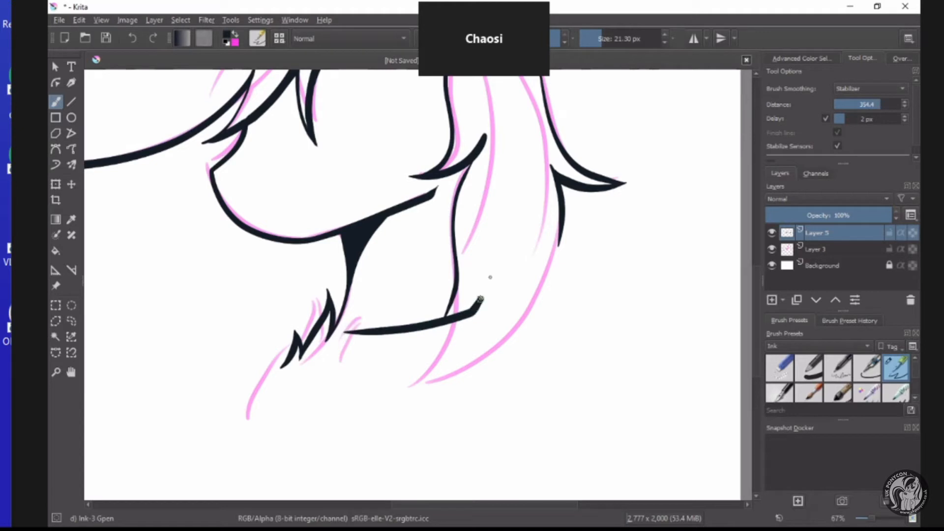
{"action": "left_click_drag", "start_coordinate": [518, 267], "coordinate": [578, 241]}
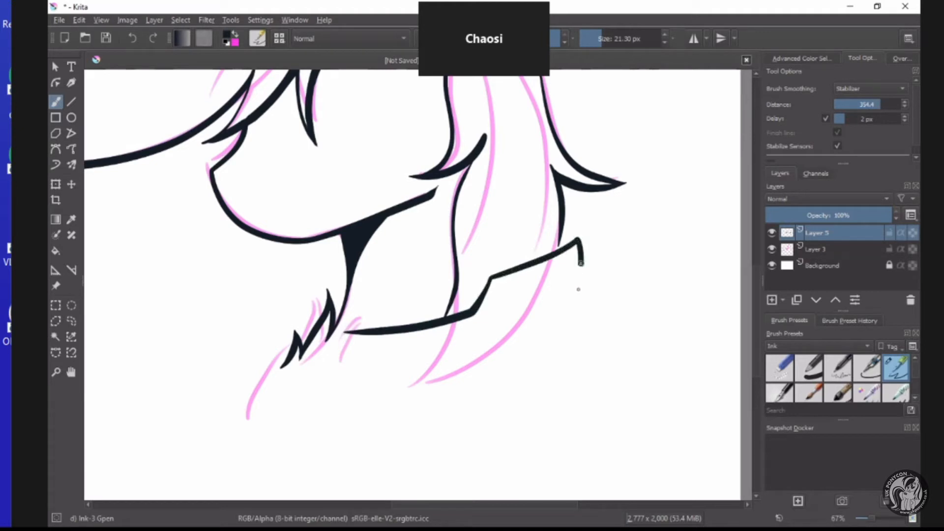
{"action": "mouse_move", "coordinate": [578, 289]}
{"action": "left_mouse_down"}
{"action": "mouse_move", "coordinate": [527, 340]}
{"action": "mouse_move", "coordinate": [434, 373]}
{"action": "mouse_move", "coordinate": [330, 379]}
{"action": "mouse_move", "coordinate": [363, 380]}
{"action": "mouse_move", "coordinate": [332, 379]}
{"action": "mouse_move", "coordinate": [335, 346]}
{"action": "left_mouse_up"}
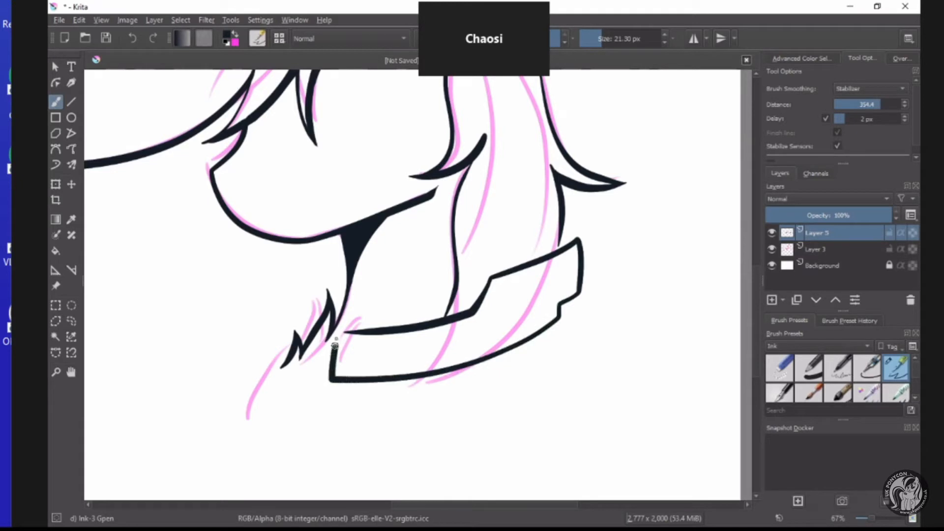
Connect the back hair's outer line to the band with a rounded corner stroke and fill the enclosed gap with ink.
{"action": "scroll", "coordinate": [433, 324], "scroll_direction": "down", "scroll_amount": 2}
{"action": "scroll", "coordinate": [415, 366], "scroll_direction": "up", "scroll_amount": 2}
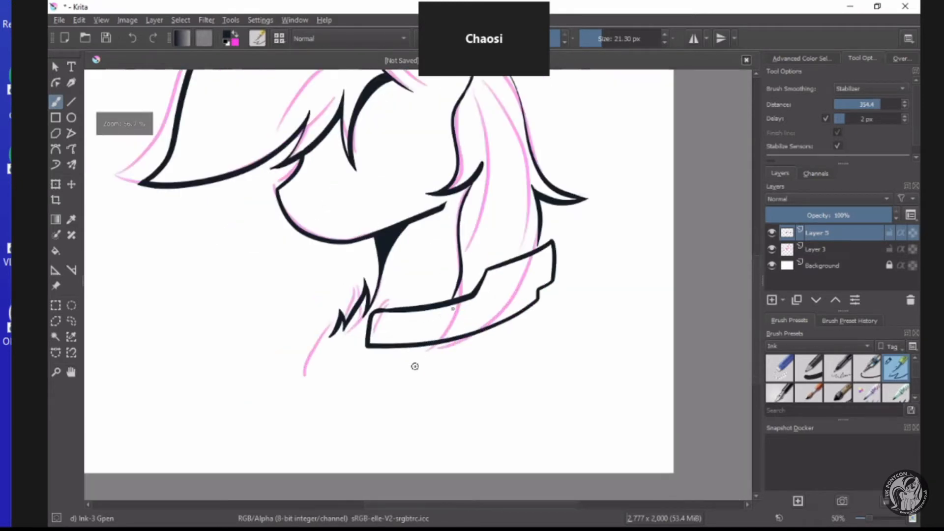
{"action": "scroll", "coordinate": [590, 190], "scroll_direction": "up", "scroll_amount": 1}
{"action": "scroll", "coordinate": [590, 190], "scroll_direction": "up", "scroll_amount": 3}
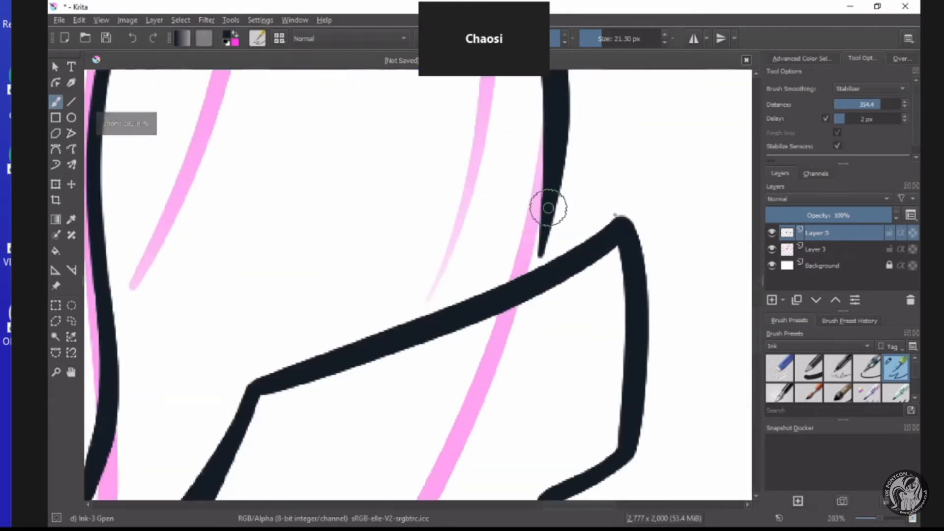
{"action": "left_click_drag", "start_coordinate": [548, 205], "coordinate": [615, 227]}
{"action": "left_click_drag", "start_coordinate": [552, 198], "coordinate": [512, 290]}
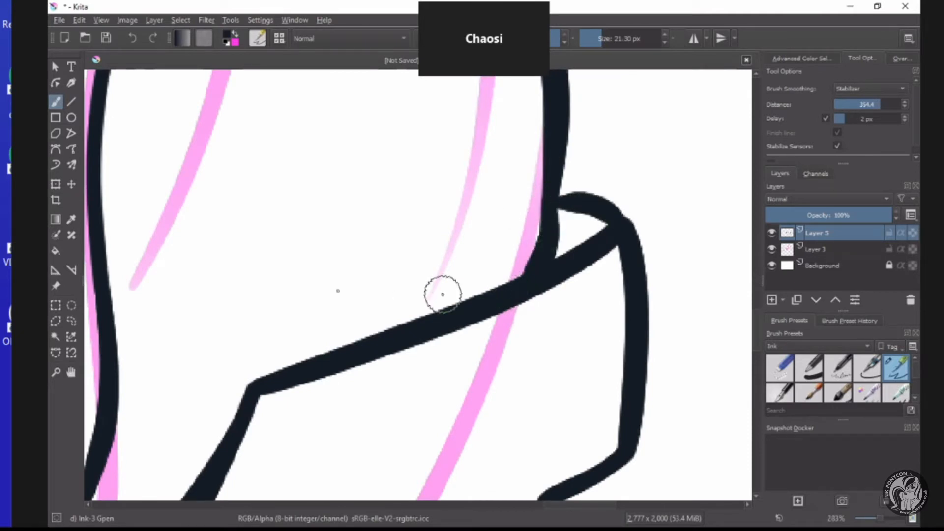
{"action": "left_click", "coordinate": [58, 251]}
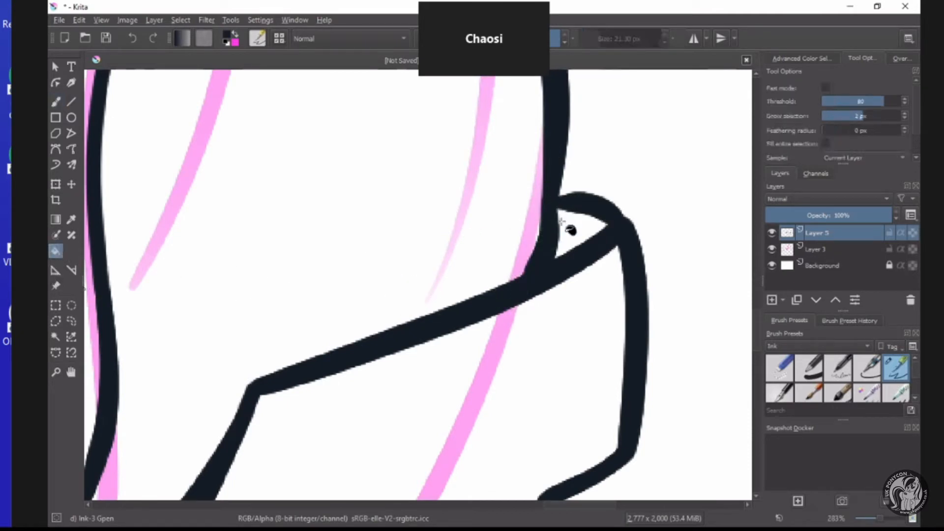
{"action": "left_click", "coordinate": [564, 222]}
{"action": "left_click", "coordinate": [58, 102]}
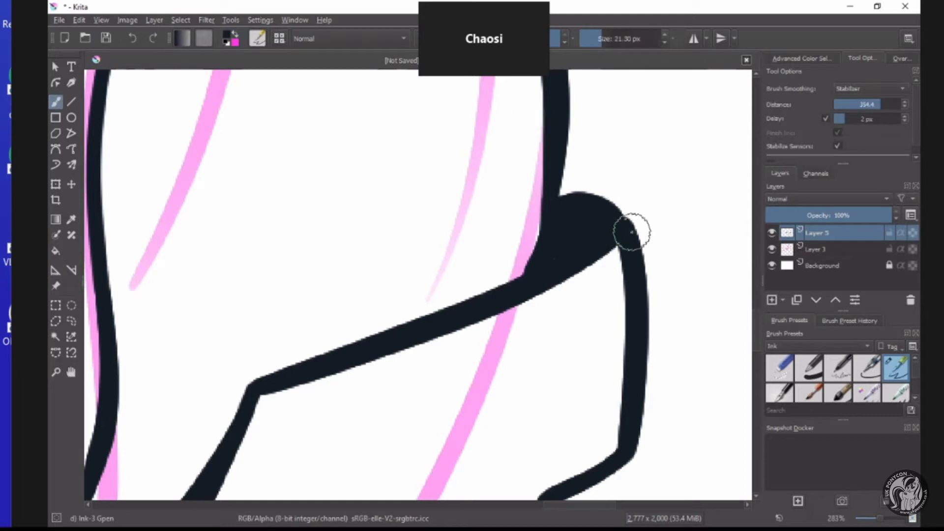
Erase the excess ink inside the band's rounded upper corner, leaving a tapered wedge beside the hair line.
{"action": "scroll", "coordinate": [555, 231], "scroll_direction": "down", "scroll_amount": 3}
{"action": "scroll", "coordinate": [537, 248], "scroll_direction": "up", "scroll_amount": 1}
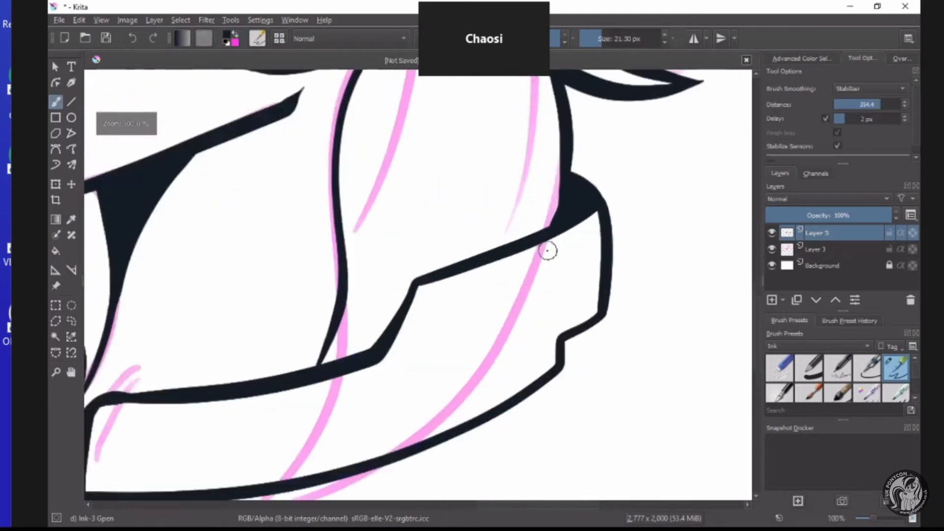
{"action": "scroll", "coordinate": [547, 250], "scroll_direction": "up", "scroll_amount": 2}
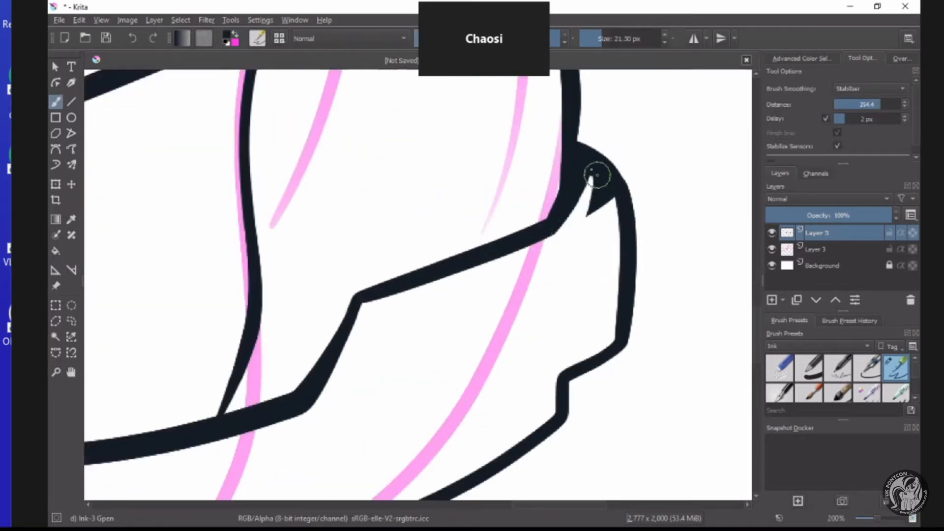
{"action": "mouse_move", "coordinate": [599, 183]}
{"action": "left_mouse_down"}
{"action": "mouse_move", "coordinate": [601, 225]}
{"action": "mouse_move", "coordinate": [594, 170]}
{"action": "mouse_move", "coordinate": [572, 272]}
{"action": "left_mouse_up"}
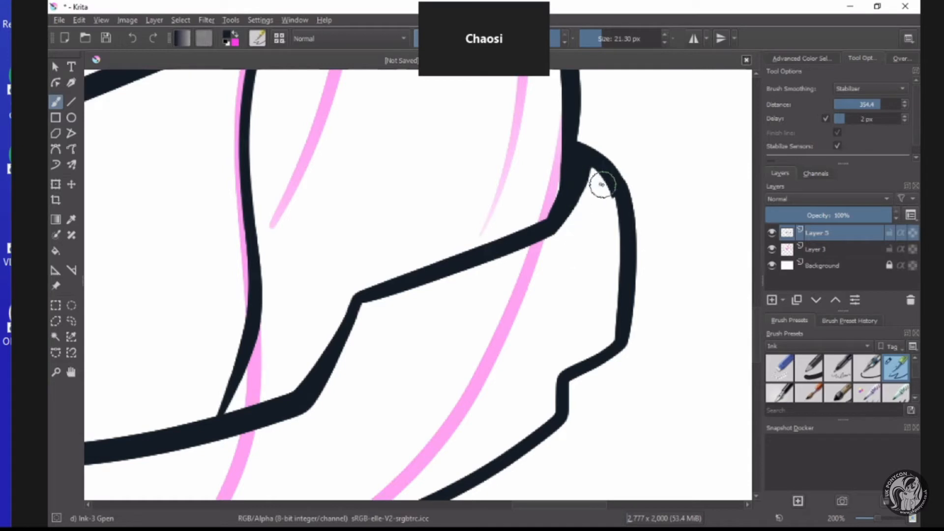
{"action": "mouse_move", "coordinate": [593, 168]}
{"action": "left_mouse_down"}
{"action": "mouse_move", "coordinate": [606, 195]}
{"action": "mouse_move", "coordinate": [590, 287]}
{"action": "left_mouse_up"}
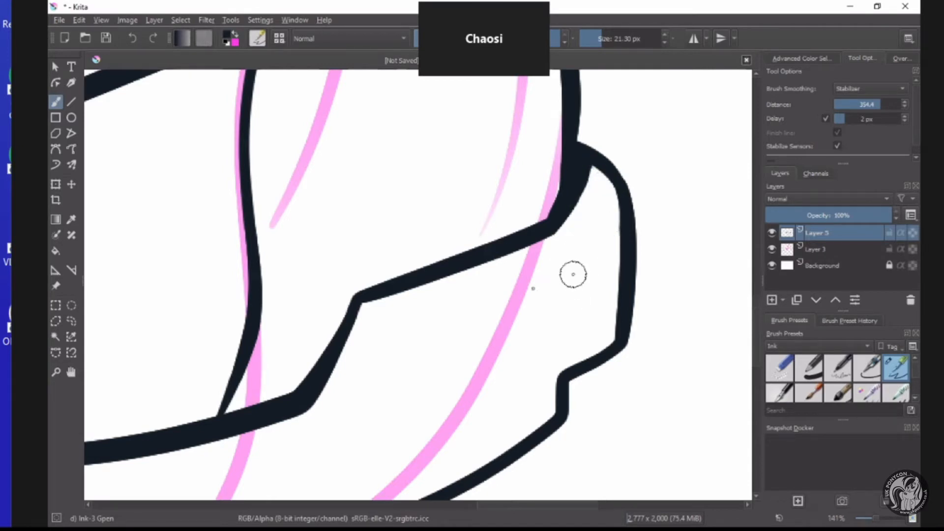
Inspect the inked neck band and hair junctions up close, as well as the overall head line art.
{"action": "scroll", "coordinate": [558, 266], "scroll_direction": "down", "scroll_amount": 3}
{"action": "scroll", "coordinate": [526, 289], "scroll_direction": "down", "scroll_amount": 3}
{"action": "scroll", "coordinate": [518, 289], "scroll_direction": "up", "scroll_amount": 5}
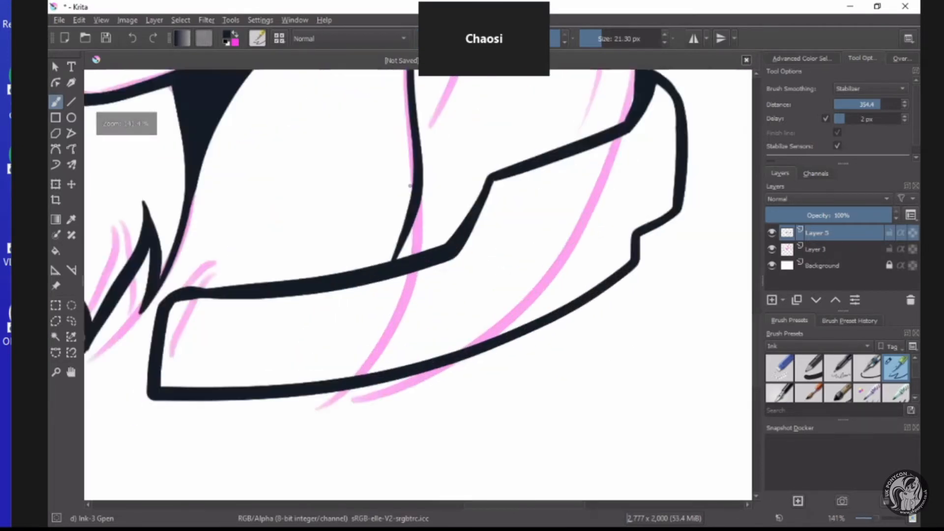
{"action": "scroll", "coordinate": [464, 135], "scroll_direction": "down", "scroll_amount": 5}
{"action": "scroll", "coordinate": [435, 158], "scroll_direction": "up", "scroll_amount": 4}
{"action": "scroll", "coordinate": [541, 202], "scroll_direction": "down", "scroll_amount": 3}
{"action": "scroll", "coordinate": [560, 207], "scroll_direction": "up", "scroll_amount": 3}
{"action": "scroll", "coordinate": [570, 221], "scroll_direction": "down", "scroll_amount": 3}
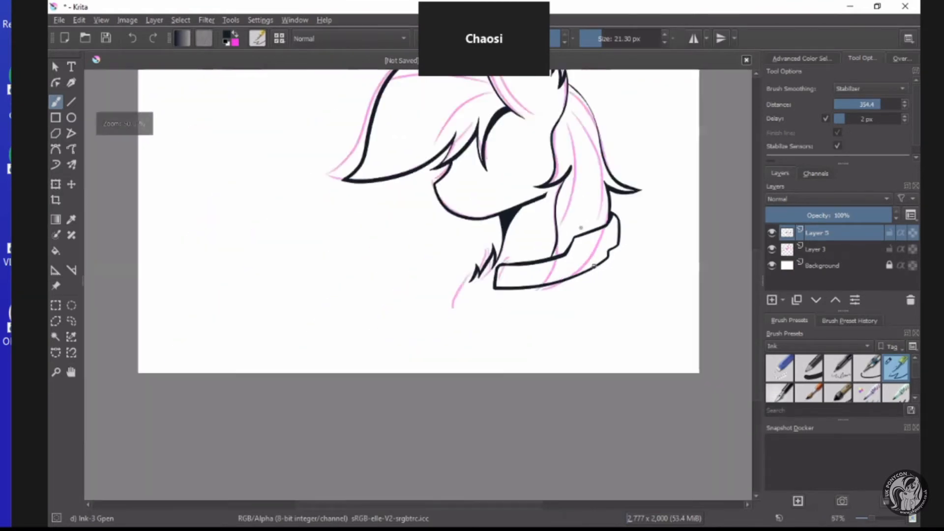
{"action": "scroll", "coordinate": [582, 236], "scroll_direction": "up", "scroll_amount": 2}
{"action": "scroll", "coordinate": [566, 239], "scroll_direction": "down", "scroll_amount": 3}
{"action": "scroll", "coordinate": [510, 243], "scroll_direction": "up", "scroll_amount": 2}
{"action": "scroll", "coordinate": [514, 245], "scroll_direction": "up", "scroll_amount": 2}
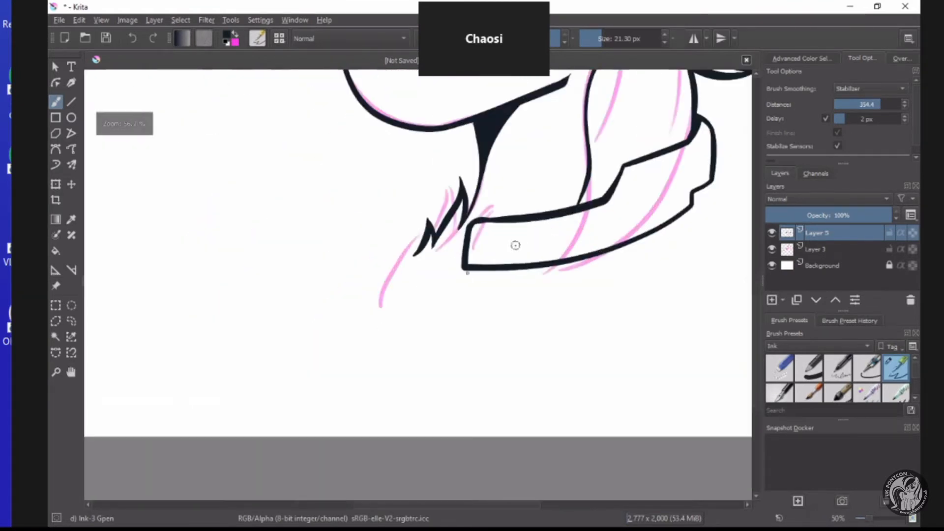
{"action": "scroll", "coordinate": [562, 203], "scroll_direction": "up", "scroll_amount": 1}
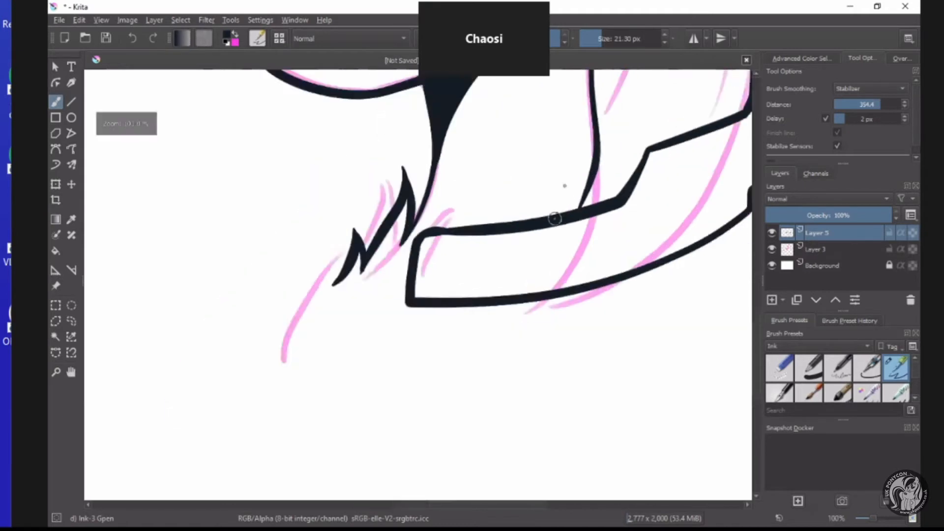
{"action": "scroll", "coordinate": [541, 261], "scroll_direction": "down", "scroll_amount": 3}
{"action": "scroll", "coordinate": [565, 190], "scroll_direction": "up", "scroll_amount": 4}
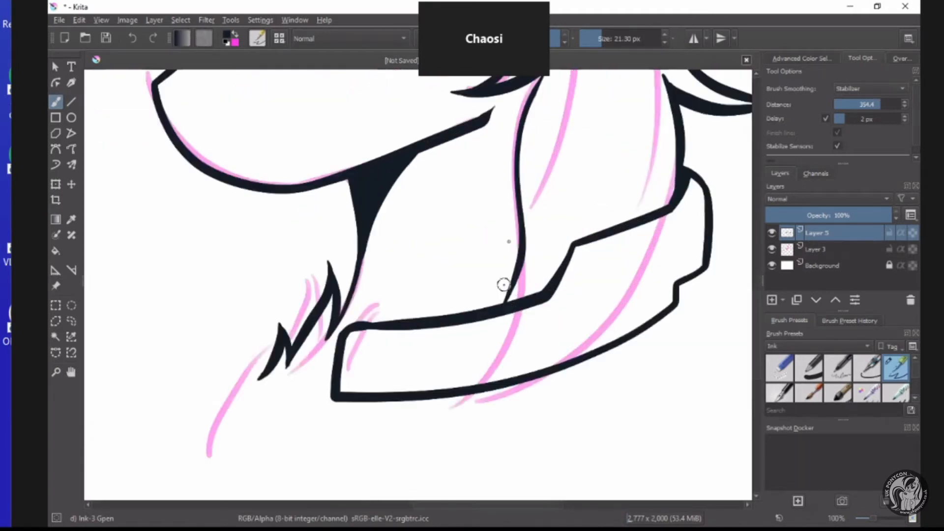
{"action": "scroll", "coordinate": [506, 257], "scroll_direction": "down", "scroll_amount": 4}
{"action": "scroll", "coordinate": [465, 120], "scroll_direction": "up", "scroll_amount": 1}
{"action": "scroll", "coordinate": [465, 120], "scroll_direction": "up", "scroll_amount": 1}
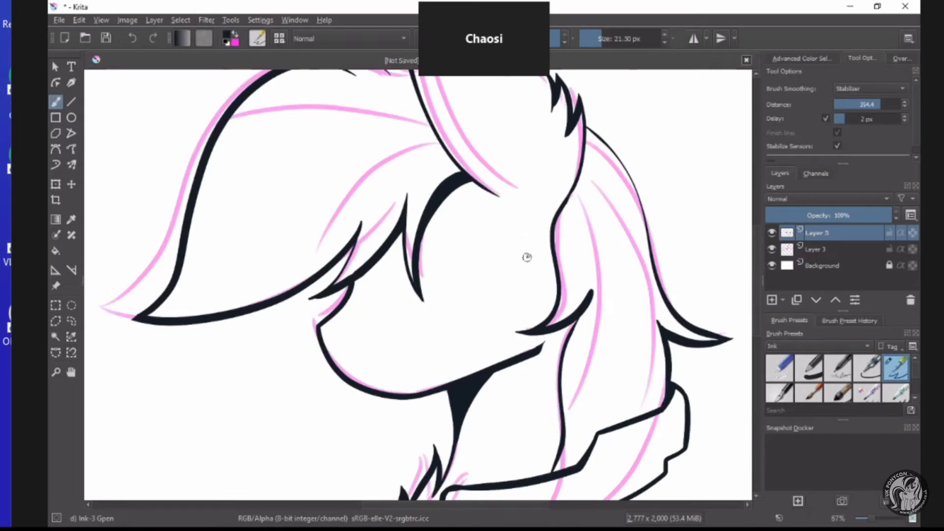
{"action": "scroll", "coordinate": [528, 284], "scroll_direction": "down", "scroll_amount": 4}
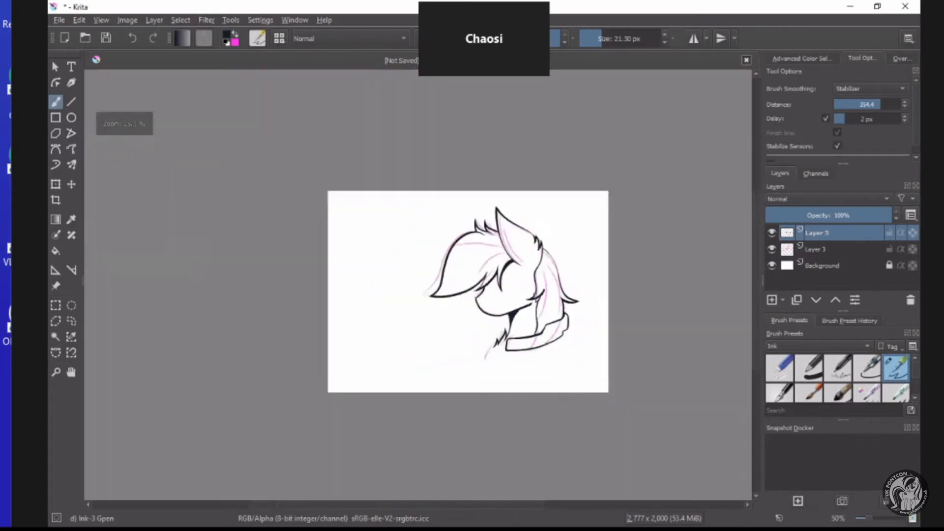
Ink a closed dome-shaped panel just below the rear end of the neck band.
{"action": "scroll", "coordinate": [474, 367], "scroll_direction": "up", "scroll_amount": 3}
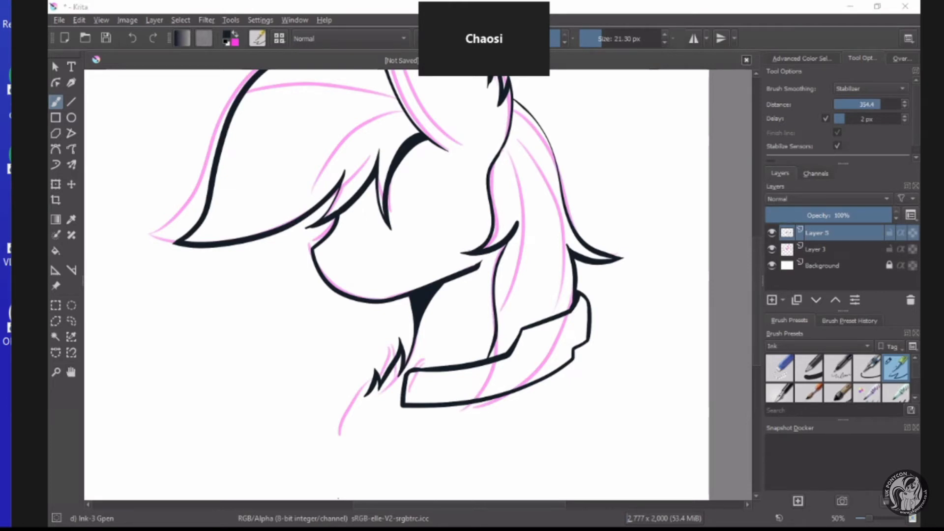
{"action": "scroll", "coordinate": [536, 399], "scroll_direction": "down", "scroll_amount": 1}
{"action": "scroll", "coordinate": [498, 423], "scroll_direction": "up", "scroll_amount": 2}
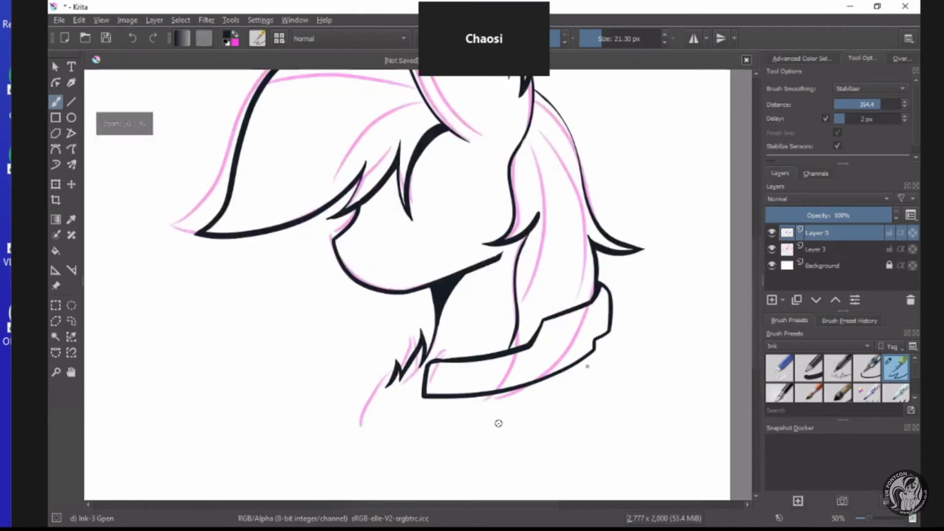
{"action": "scroll", "coordinate": [646, 371], "scroll_direction": "down", "scroll_amount": 2}
{"action": "scroll", "coordinate": [647, 371], "scroll_direction": "up", "scroll_amount": 2}
{"action": "scroll", "coordinate": [649, 354], "scroll_direction": "down", "scroll_amount": 2}
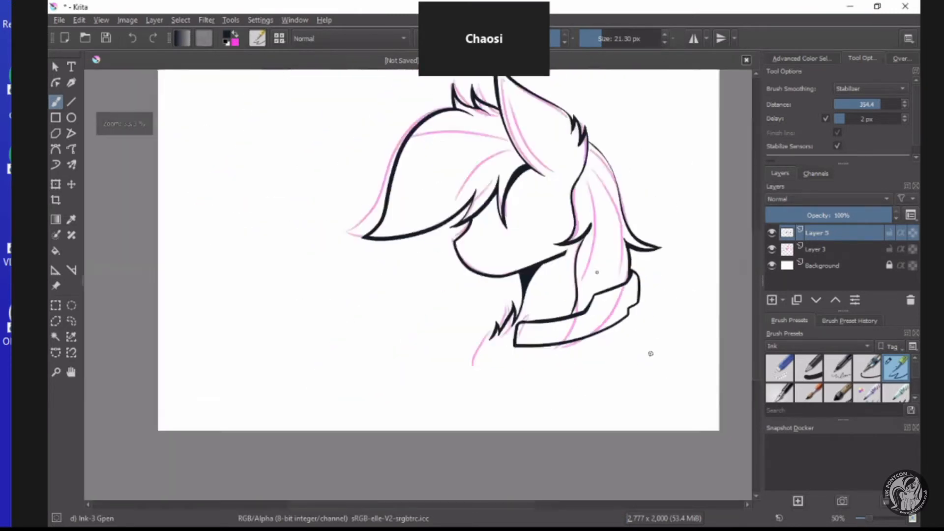
{"action": "scroll", "coordinate": [598, 268], "scroll_direction": "up", "scroll_amount": 2}
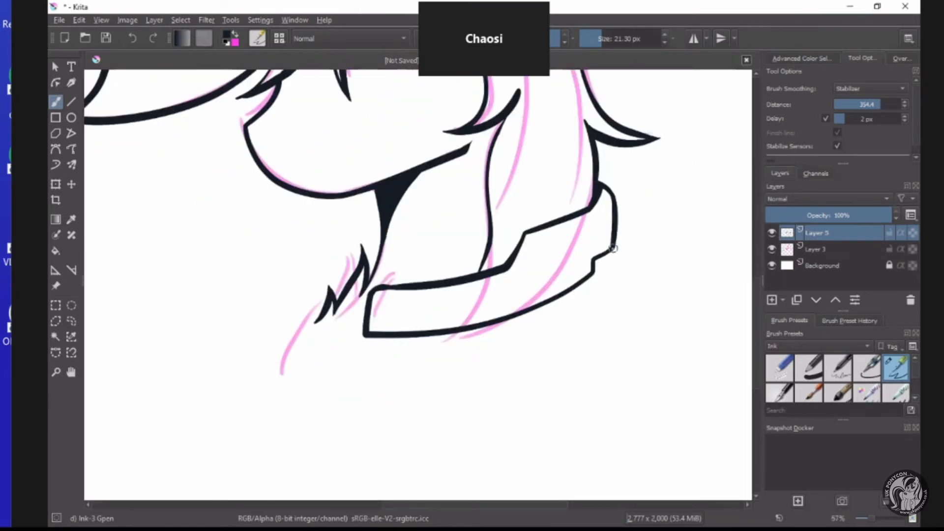
{"action": "left_click_drag", "start_coordinate": [615, 297], "coordinate": [641, 309]}
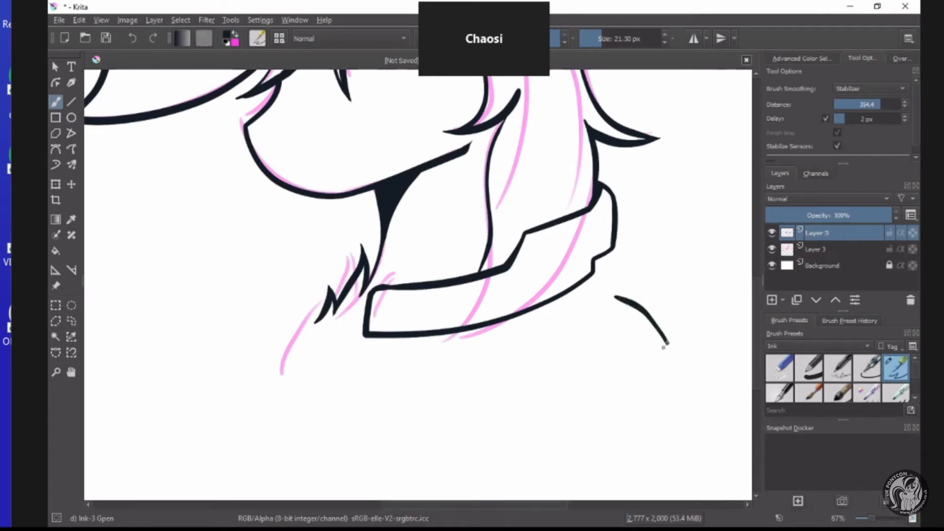
{"action": "mouse_move", "coordinate": [663, 348]}
{"action": "left_mouse_down"}
{"action": "mouse_move", "coordinate": [629, 356]}
{"action": "mouse_move", "coordinate": [550, 338]}
{"action": "left_mouse_up"}
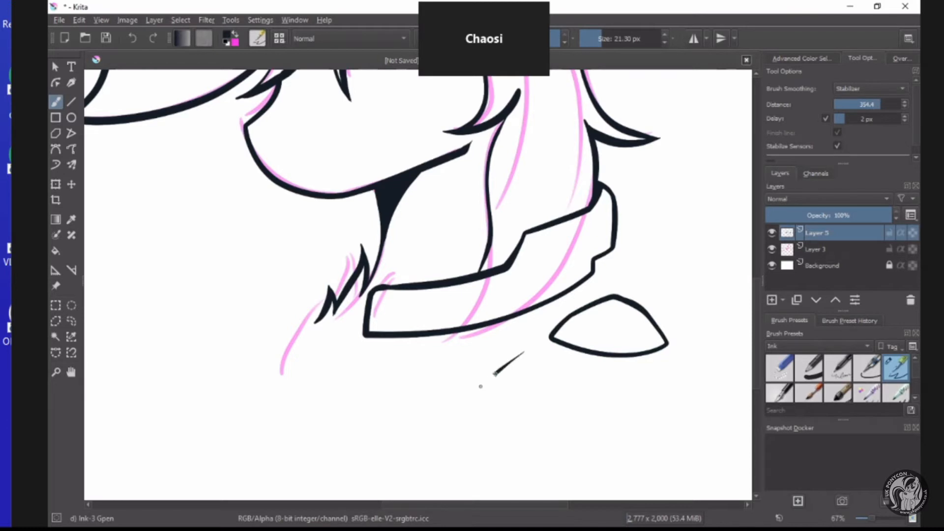
Ink three more panel shapes around the dome: a crescent, a rounded polygon and a narrow triangle.
{"action": "left_click_drag", "start_coordinate": [481, 387], "coordinate": [457, 428]}
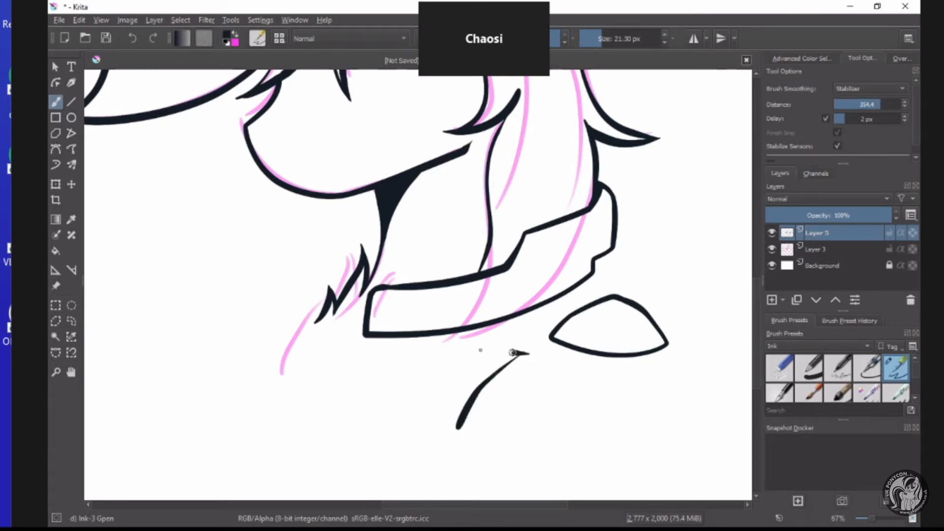
{"action": "mouse_move", "coordinate": [512, 352]}
{"action": "left_mouse_down"}
{"action": "mouse_move", "coordinate": [437, 374]}
{"action": "mouse_move", "coordinate": [430, 404]}
{"action": "mouse_move", "coordinate": [437, 425]}
{"action": "mouse_move", "coordinate": [472, 433]}
{"action": "left_mouse_up"}
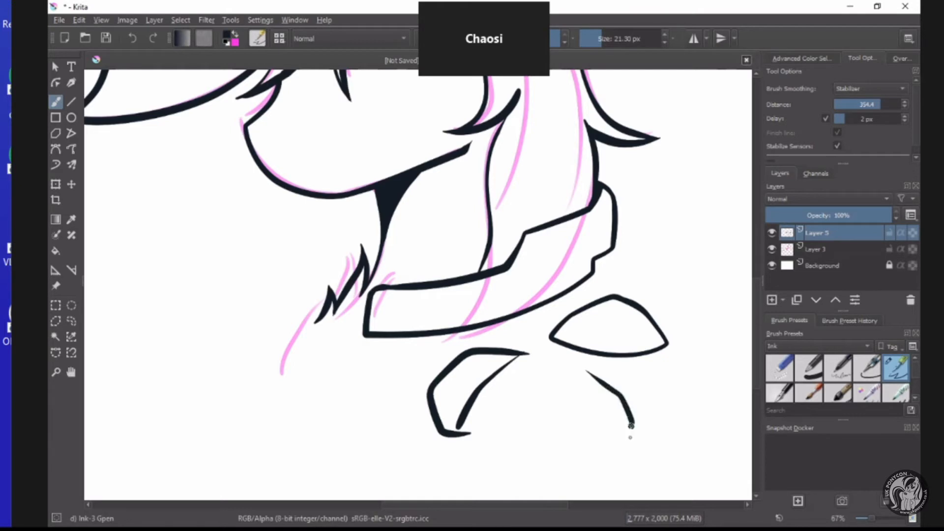
{"action": "mouse_move", "coordinate": [549, 432]}
{"action": "left_mouse_down"}
{"action": "mouse_move", "coordinate": [523, 422]}
{"action": "mouse_move", "coordinate": [550, 373]}
{"action": "mouse_move", "coordinate": [577, 368]}
{"action": "mouse_move", "coordinate": [608, 389]}
{"action": "left_mouse_up"}
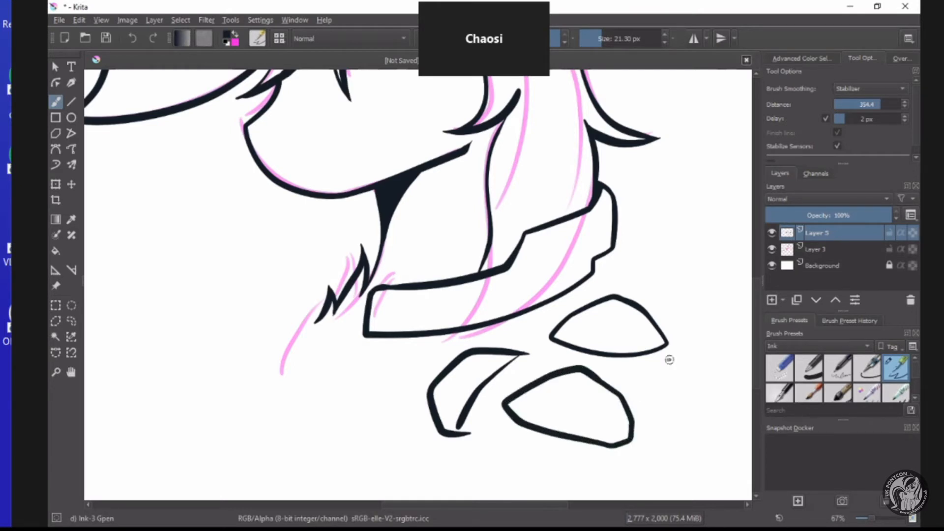
{"action": "mouse_move", "coordinate": [658, 368]}
{"action": "left_mouse_down"}
{"action": "mouse_move", "coordinate": [710, 439]}
{"action": "mouse_move", "coordinate": [722, 392]}
{"action": "mouse_move", "coordinate": [706, 363]}
{"action": "mouse_move", "coordinate": [659, 360]}
{"action": "left_mouse_up"}
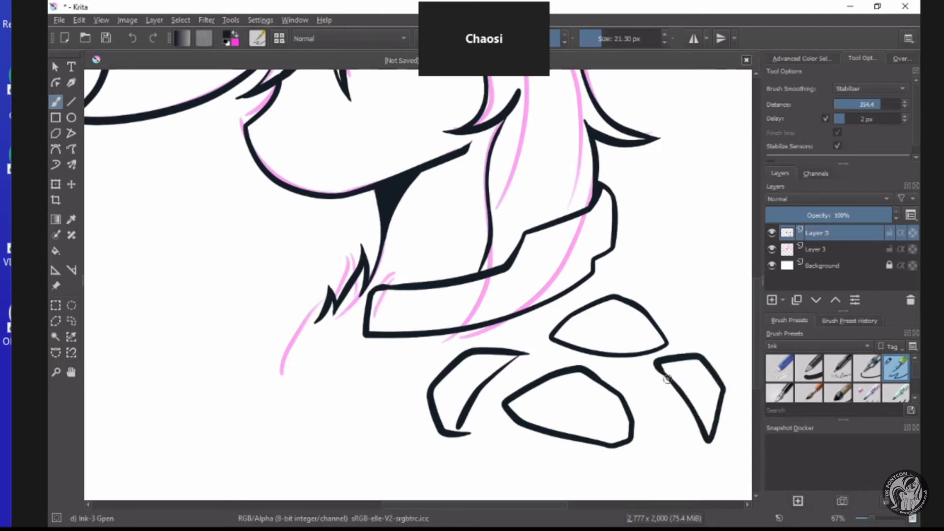
Close the gap at the crescent panel's lower end and fill that corner with a solid ink wedge.
{"action": "scroll", "coordinate": [637, 340], "scroll_direction": "down", "scroll_amount": 4}
{"action": "scroll", "coordinate": [626, 329], "scroll_direction": "up", "scroll_amount": 6}
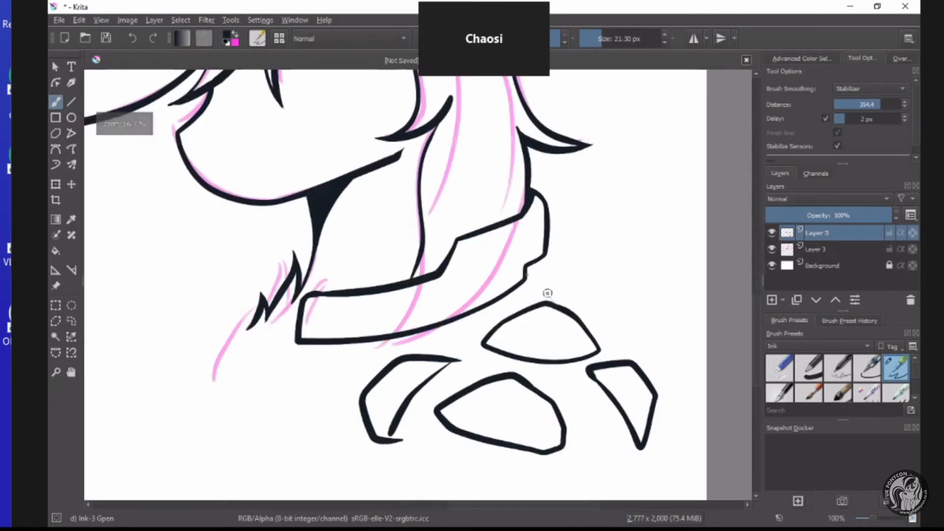
{"action": "scroll", "coordinate": [531, 267], "scroll_direction": "down", "scroll_amount": 3}
{"action": "scroll", "coordinate": [526, 265], "scroll_direction": "up", "scroll_amount": 2}
{"action": "scroll", "coordinate": [523, 263], "scroll_direction": "down", "scroll_amount": 2}
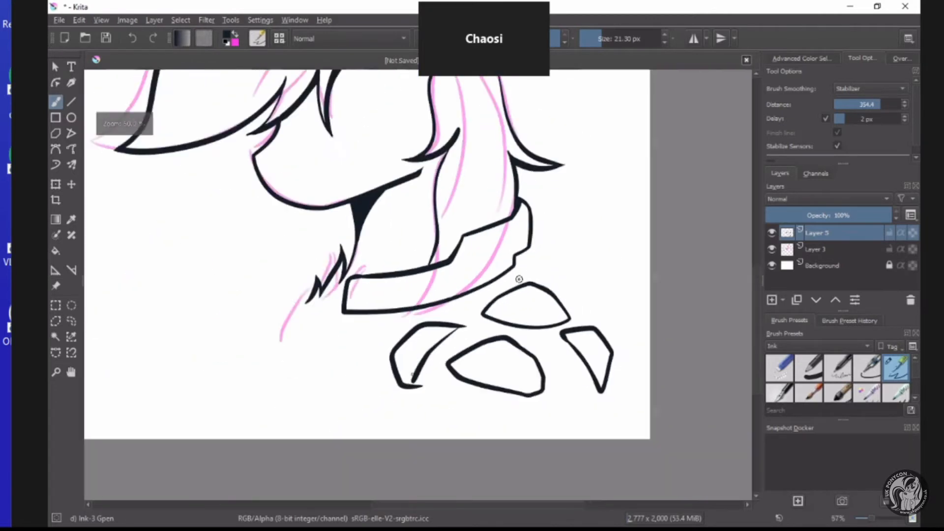
{"action": "scroll", "coordinate": [519, 280], "scroll_direction": "up", "scroll_amount": 3}
{"action": "scroll", "coordinate": [490, 317], "scroll_direction": "down", "scroll_amount": 3}
{"action": "scroll", "coordinate": [386, 430], "scroll_direction": "up", "scroll_amount": 4}
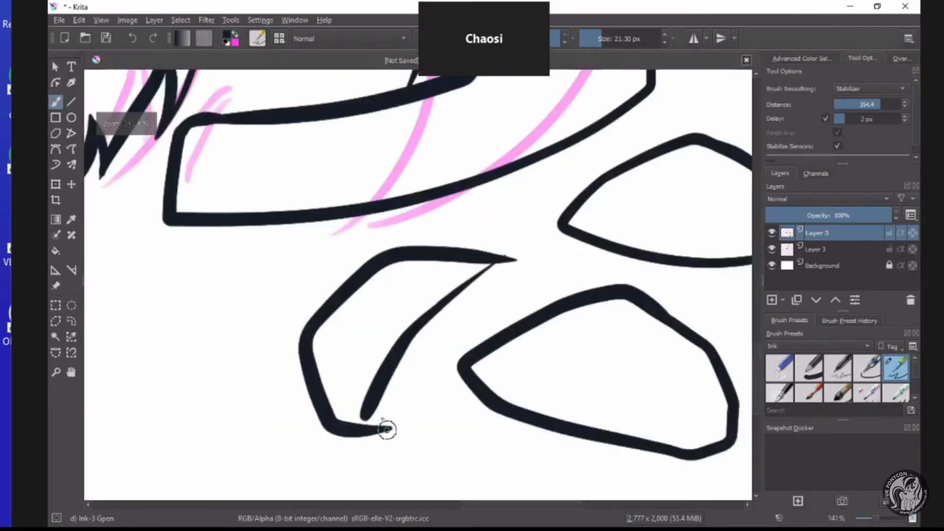
{"action": "scroll", "coordinate": [376, 400], "scroll_direction": "up", "scroll_amount": 2}
{"action": "mouse_move", "coordinate": [387, 422]}
{"action": "left_mouse_down"}
{"action": "mouse_move", "coordinate": [385, 389]}
{"action": "mouse_move", "coordinate": [373, 438]}
{"action": "mouse_move", "coordinate": [357, 430]}
{"action": "mouse_move", "coordinate": [356, 415]}
{"action": "mouse_move", "coordinate": [352, 428]}
{"action": "mouse_move", "coordinate": [369, 396]}
{"action": "left_mouse_up"}
{"action": "scroll", "coordinate": [369, 397], "scroll_direction": "down", "scroll_amount": 5}
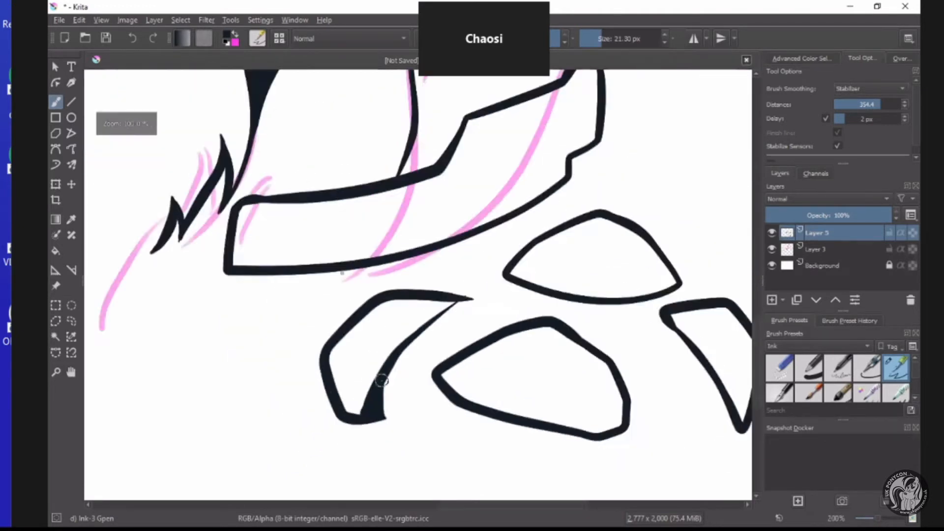
Thicken the crescent's thin inner line near its upper tip so it joins the outer line cleanly.
{"action": "scroll", "coordinate": [419, 333], "scroll_direction": "up", "scroll_amount": 5}
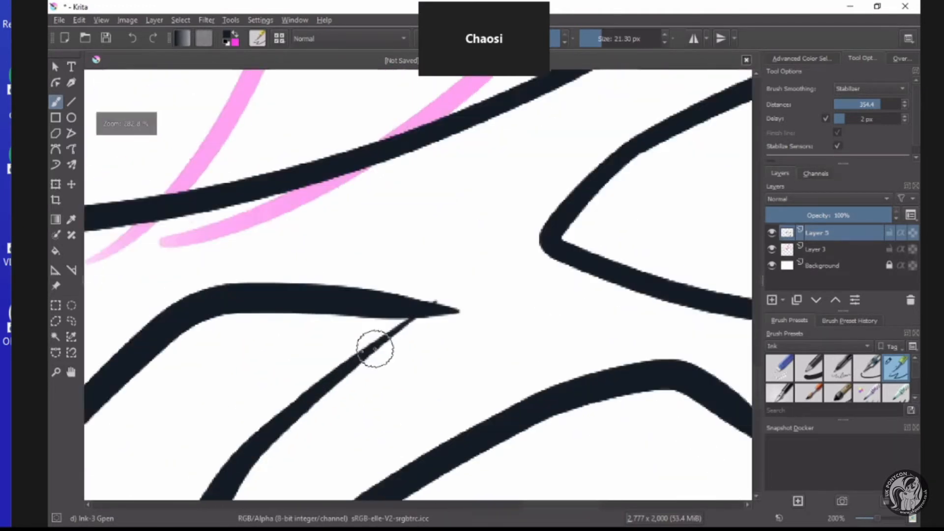
{"action": "mouse_move", "coordinate": [319, 394]}
{"action": "left_mouse_down"}
{"action": "mouse_move", "coordinate": [364, 361]}
{"action": "mouse_move", "coordinate": [470, 315]}
{"action": "mouse_move", "coordinate": [396, 338]}
{"action": "left_mouse_up"}
{"action": "scroll", "coordinate": [396, 338], "scroll_direction": "down", "scroll_amount": 5}
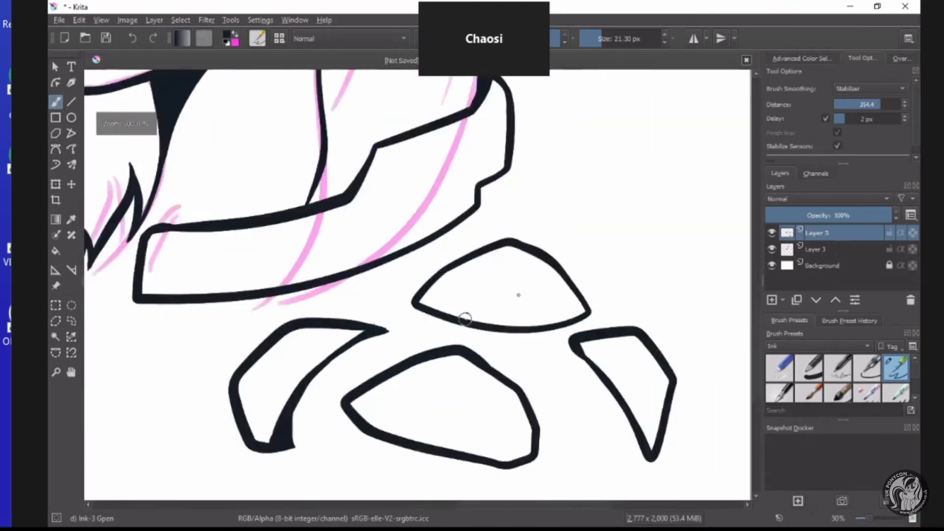
Ink the shoulder piece's outline from the band's rear notch around the panels, with a zigzag lower edge running toward the chest.
{"action": "scroll", "coordinate": [507, 299], "scroll_direction": "up", "scroll_amount": 3}
{"action": "scroll", "coordinate": [514, 290], "scroll_direction": "down", "scroll_amount": 1}
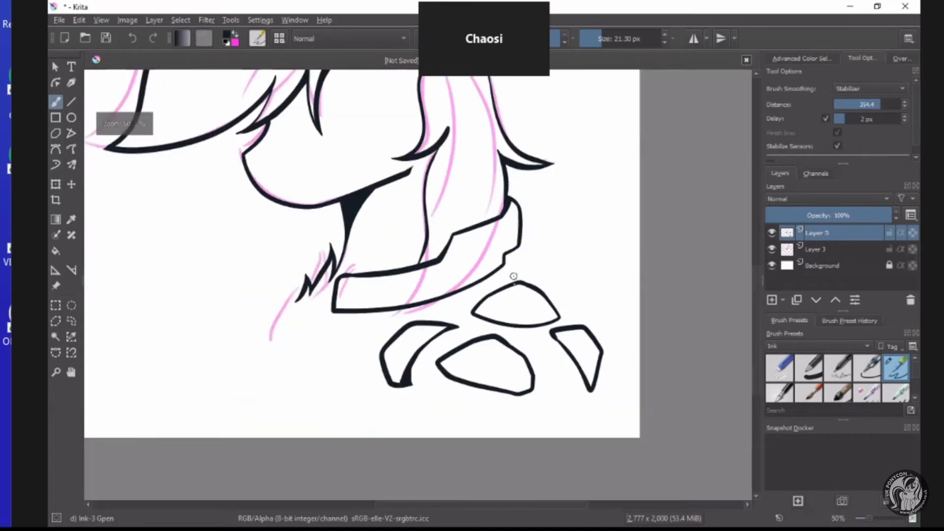
{"action": "scroll", "coordinate": [512, 275], "scroll_direction": "up", "scroll_amount": 1}
{"action": "scroll", "coordinate": [510, 280], "scroll_direction": "down", "scroll_amount": 2}
{"action": "scroll", "coordinate": [506, 261], "scroll_direction": "up", "scroll_amount": 1}
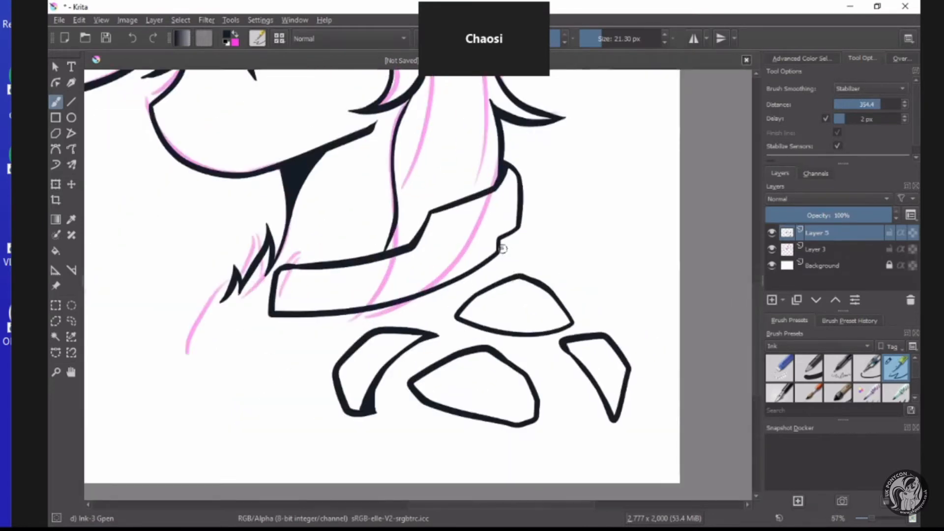
{"action": "left_click_drag", "start_coordinate": [529, 253], "coordinate": [607, 322]}
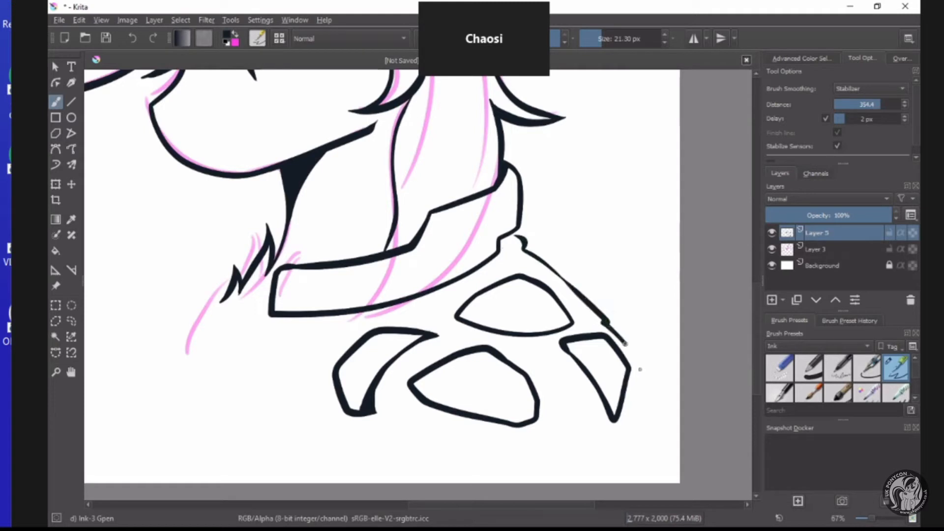
{"action": "left_click_drag", "start_coordinate": [639, 369], "coordinate": [645, 405]}
{"action": "mouse_move", "coordinate": [590, 437]}
{"action": "left_mouse_down"}
{"action": "mouse_move", "coordinate": [556, 411]}
{"action": "mouse_move", "coordinate": [538, 449]}
{"action": "mouse_move", "coordinate": [394, 426]}
{"action": "mouse_move", "coordinate": [244, 451]}
{"action": "left_mouse_up"}
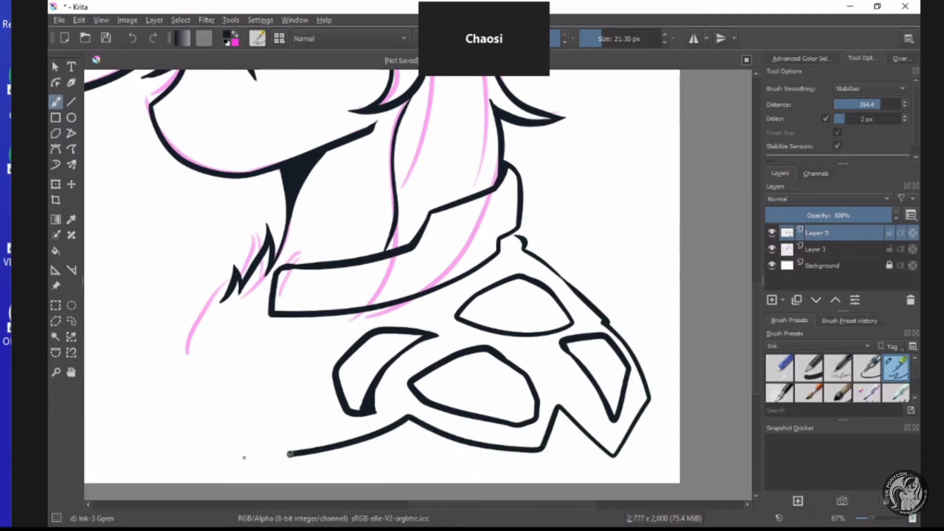
Ink the garment's two front edges from the band's front corner to the canvas's lower edge, with a small notch in the inner one.
{"action": "scroll", "coordinate": [258, 327], "scroll_direction": "down", "scroll_amount": 4}
{"action": "scroll", "coordinate": [448, 202], "scroll_direction": "up", "scroll_amount": 4}
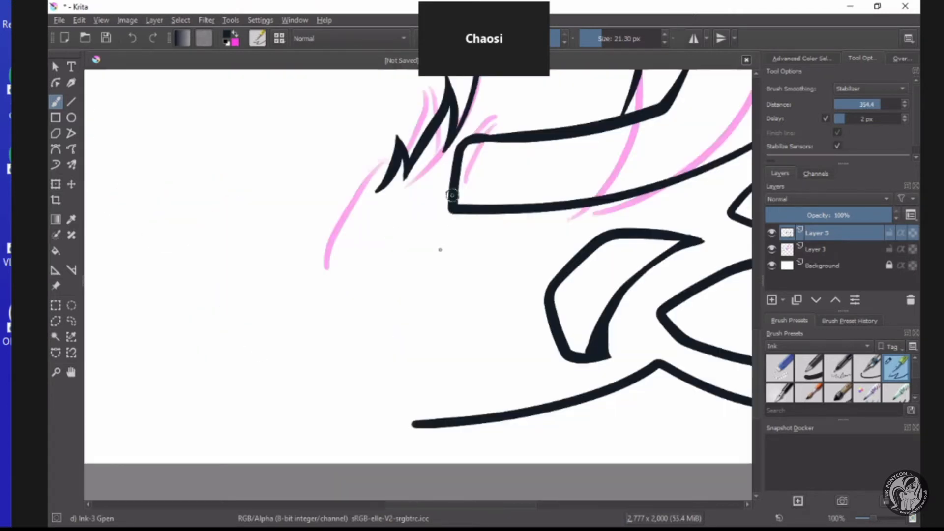
{"action": "mouse_move", "coordinate": [452, 199]}
{"action": "left_mouse_down"}
{"action": "mouse_move", "coordinate": [333, 428]}
{"action": "mouse_move", "coordinate": [412, 487]}
{"action": "mouse_move", "coordinate": [436, 369]}
{"action": "mouse_move", "coordinate": [489, 312]}
{"action": "mouse_move", "coordinate": [491, 258]}
{"action": "left_mouse_up"}
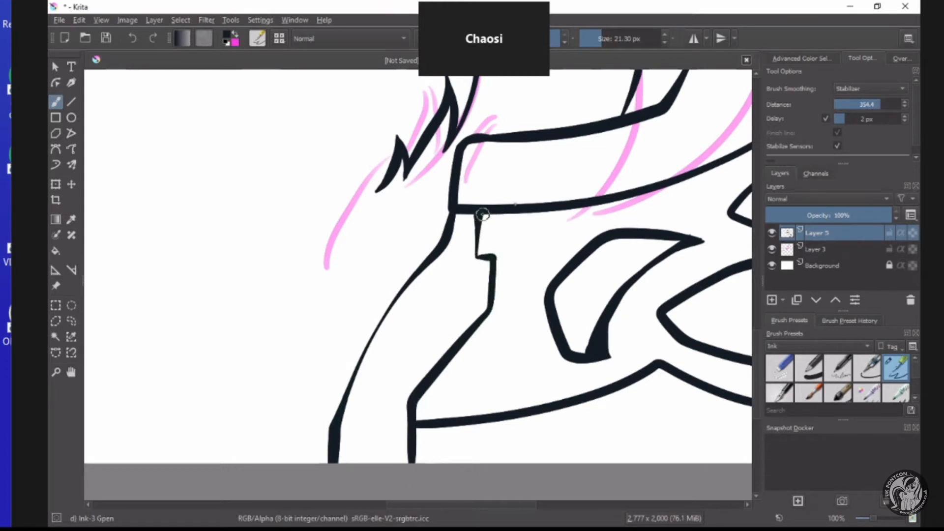
Ink the chest line as a long tapered stroke running down from the chest tufts.
{"action": "scroll", "coordinate": [482, 214], "scroll_direction": "down", "scroll_amount": 5}
{"action": "scroll", "coordinate": [468, 305], "scroll_direction": "up", "scroll_amount": 4}
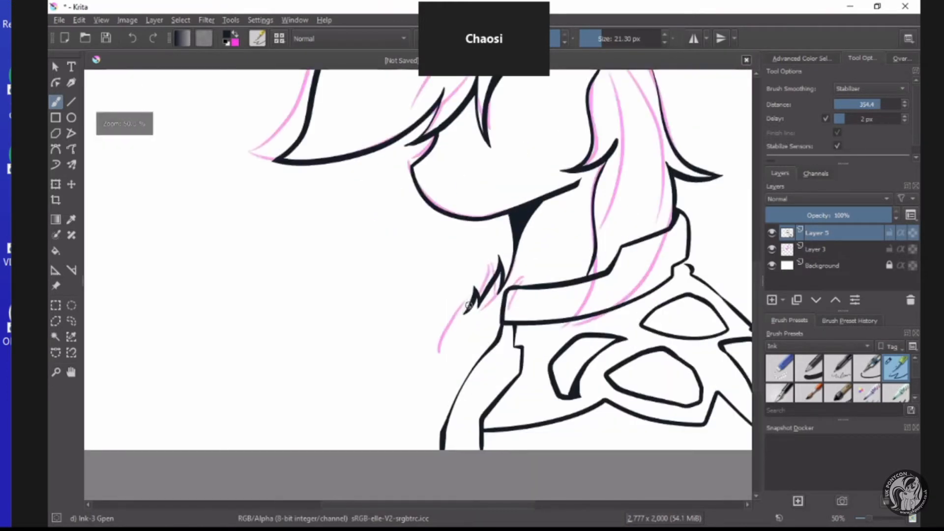
{"action": "left_click_drag", "start_coordinate": [436, 386], "coordinate": [466, 312]}
{"action": "scroll", "coordinate": [466, 312], "scroll_direction": "down", "scroll_amount": 2}
{"action": "scroll", "coordinate": [466, 357], "scroll_direction": "up", "scroll_amount": 1}
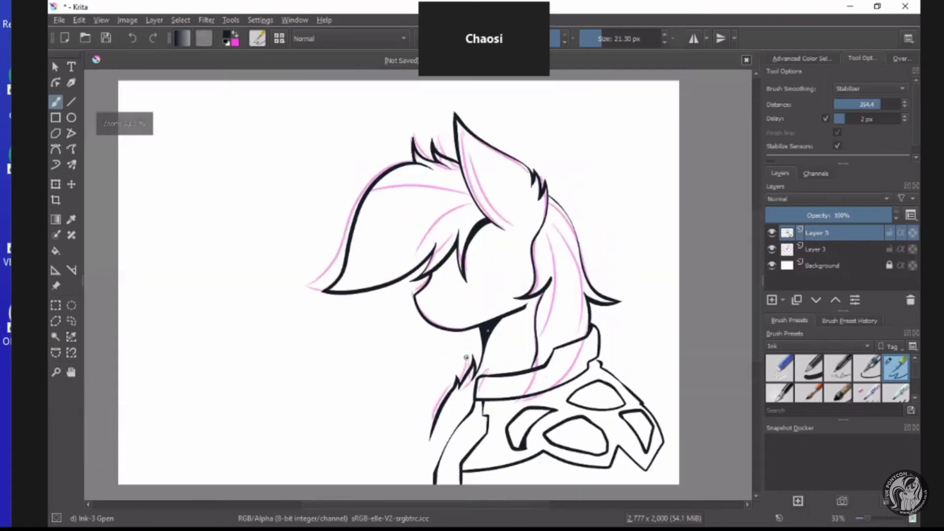
Ink an angular collar flap in front of the chest tufts and join it to the neck line.
{"action": "scroll", "coordinate": [466, 358], "scroll_direction": "up", "scroll_amount": 3}
{"action": "mouse_move", "coordinate": [462, 331]}
{"action": "left_mouse_down"}
{"action": "mouse_move", "coordinate": [429, 349]}
{"action": "mouse_move", "coordinate": [427, 370]}
{"action": "mouse_move", "coordinate": [410, 383]}
{"action": "mouse_move", "coordinate": [403, 453]}
{"action": "left_mouse_up"}
{"action": "scroll", "coordinate": [499, 324], "scroll_direction": "up", "scroll_amount": 1}
{"action": "scroll", "coordinate": [488, 339], "scroll_direction": "down", "scroll_amount": 3}
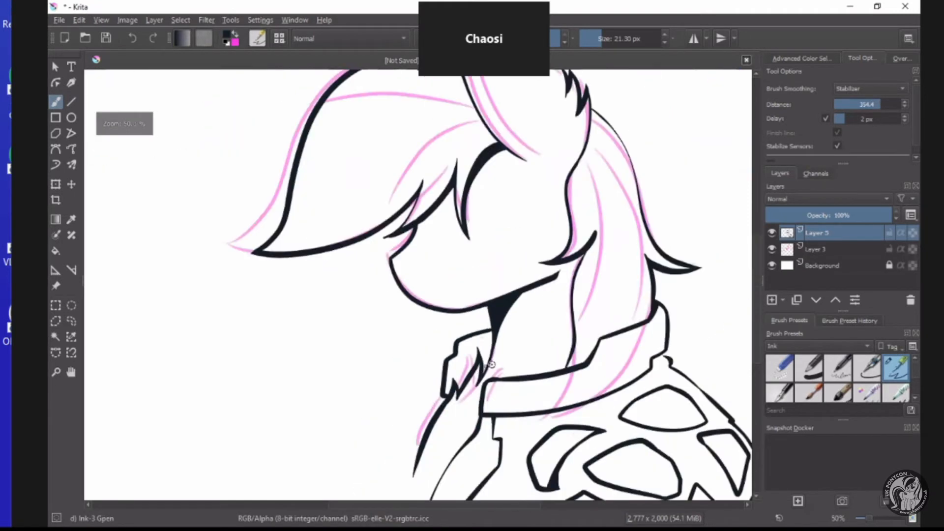
{"action": "scroll", "coordinate": [495, 362], "scroll_direction": "up", "scroll_amount": 2}
{"action": "left_click", "coordinate": [133, 38]}
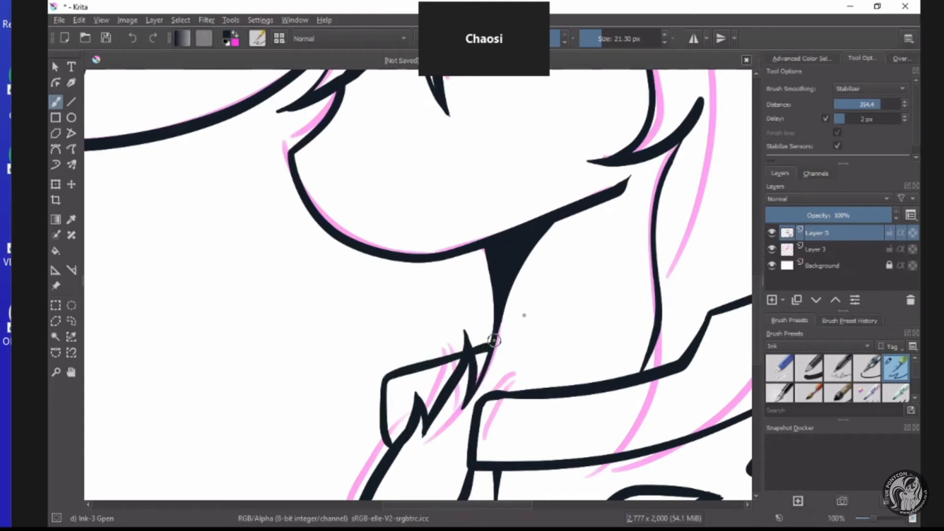
Thicken the junction between the collar flap and the neck line with a small ink wedge.
{"action": "scroll", "coordinate": [494, 341], "scroll_direction": "down", "scroll_amount": 3}
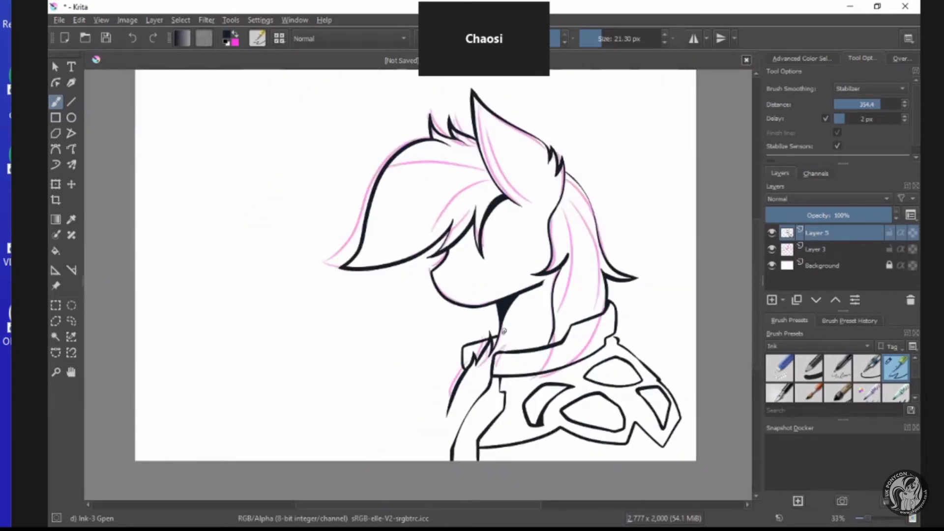
{"action": "scroll", "coordinate": [504, 331], "scroll_direction": "up", "scroll_amount": 4}
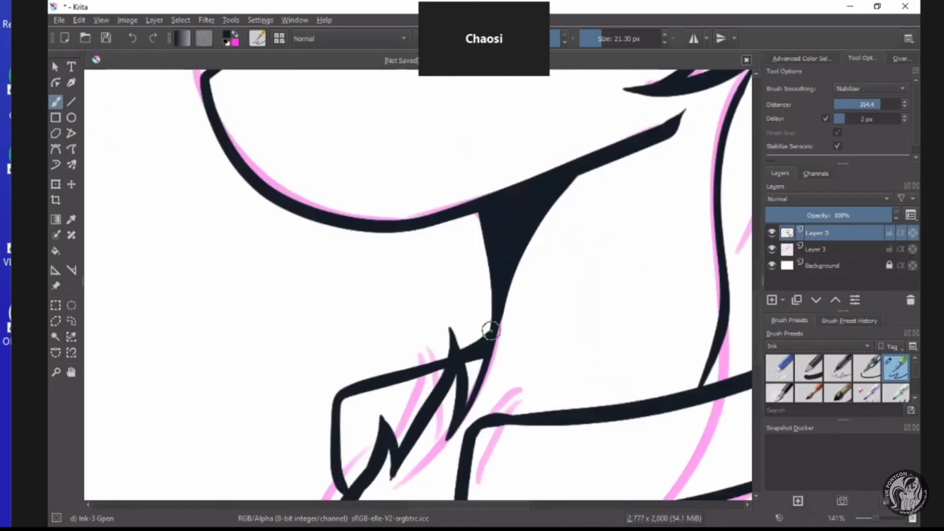
{"action": "scroll", "coordinate": [491, 331], "scroll_direction": "down", "scroll_amount": 4}
Ink the garment's far front edge from the collar flap downward and bring it to a point at the chest line's end.
{"action": "scroll", "coordinate": [442, 363], "scroll_direction": "up", "scroll_amount": 2}
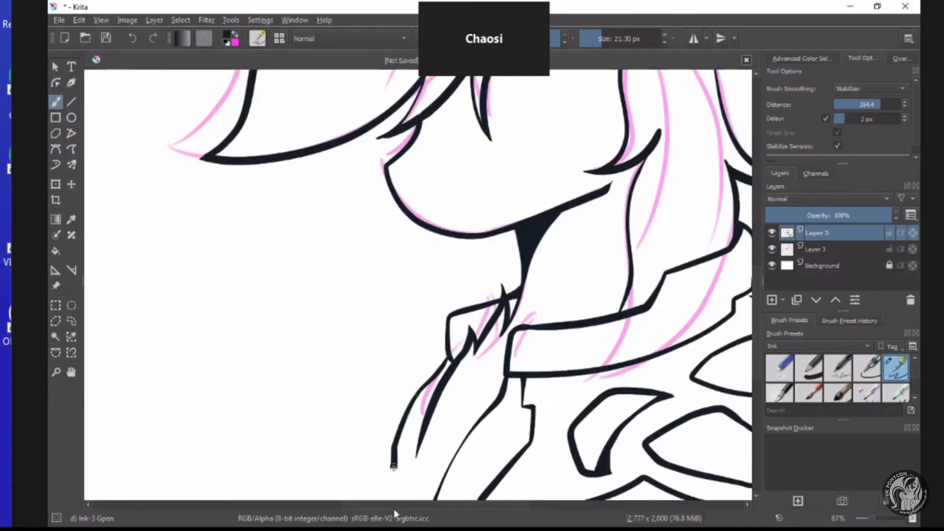
{"action": "scroll", "coordinate": [400, 484], "scroll_direction": "down", "scroll_amount": 1}
{"action": "scroll", "coordinate": [405, 398], "scroll_direction": "down", "scroll_amount": 2}
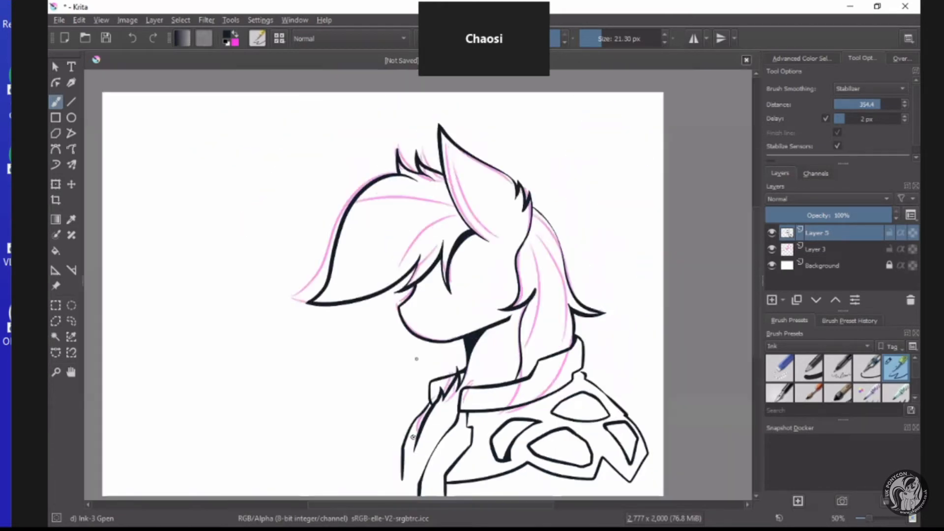
{"action": "scroll", "coordinate": [413, 359], "scroll_direction": "up", "scroll_amount": 4}
{"action": "scroll", "coordinate": [423, 295], "scroll_direction": "down", "scroll_amount": 4}
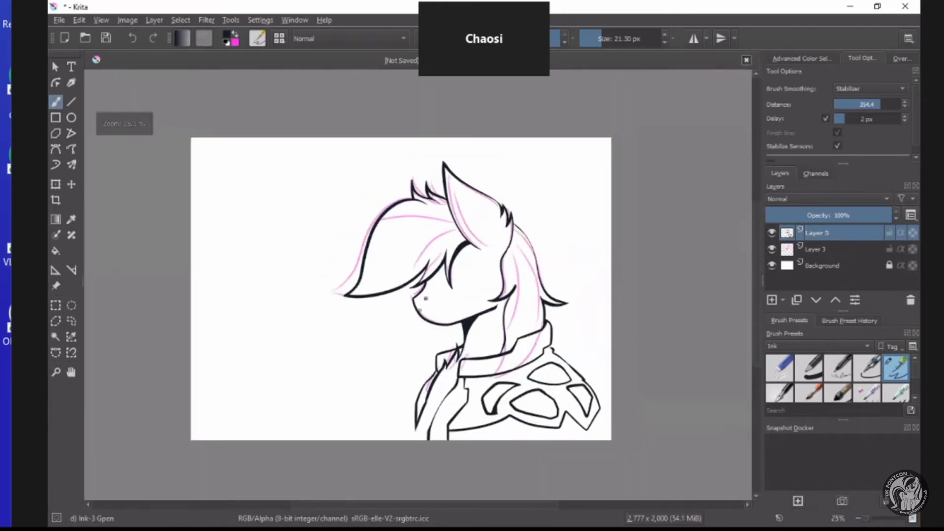
{"action": "scroll", "coordinate": [425, 295], "scroll_direction": "up", "scroll_amount": 2}
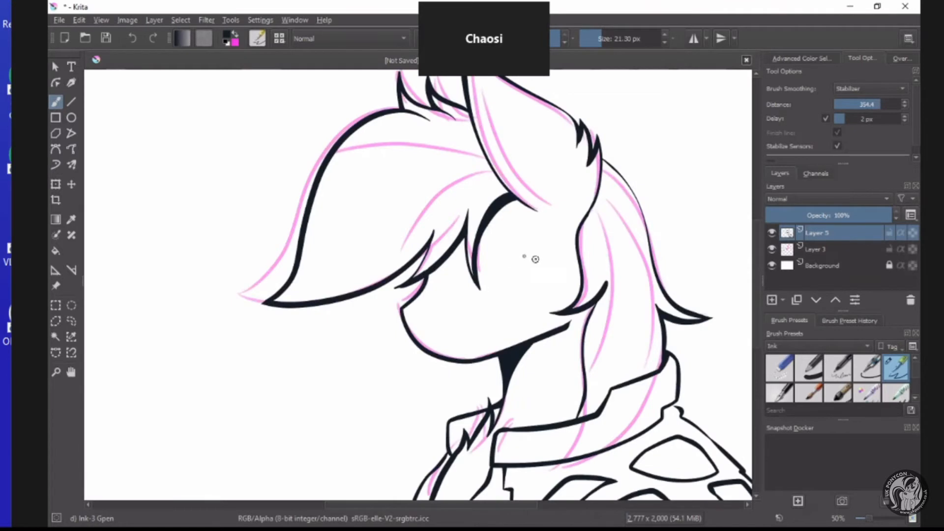
{"action": "scroll", "coordinate": [535, 259], "scroll_direction": "down", "scroll_amount": 2}
{"action": "scroll", "coordinate": [514, 317], "scroll_direction": "up", "scroll_amount": 2}
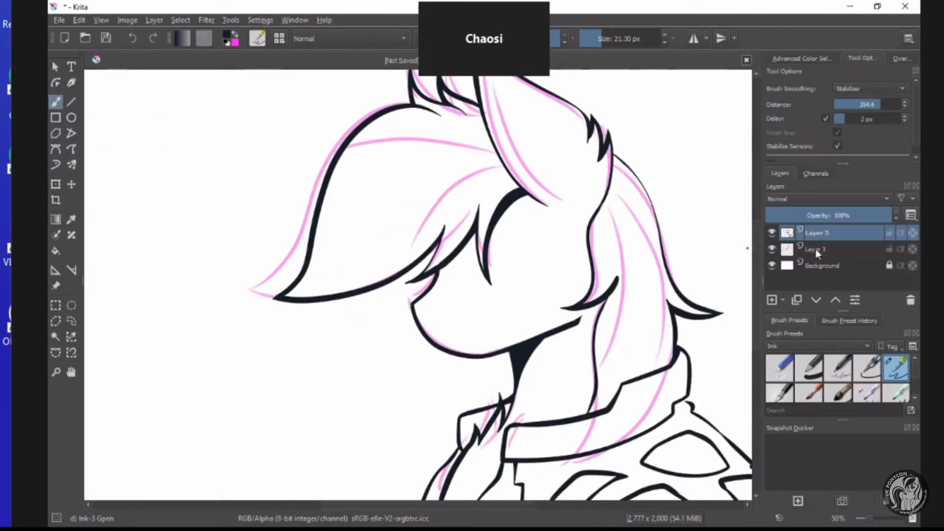
{"action": "scroll", "coordinate": [456, 314], "scroll_direction": "down", "scroll_amount": 1}
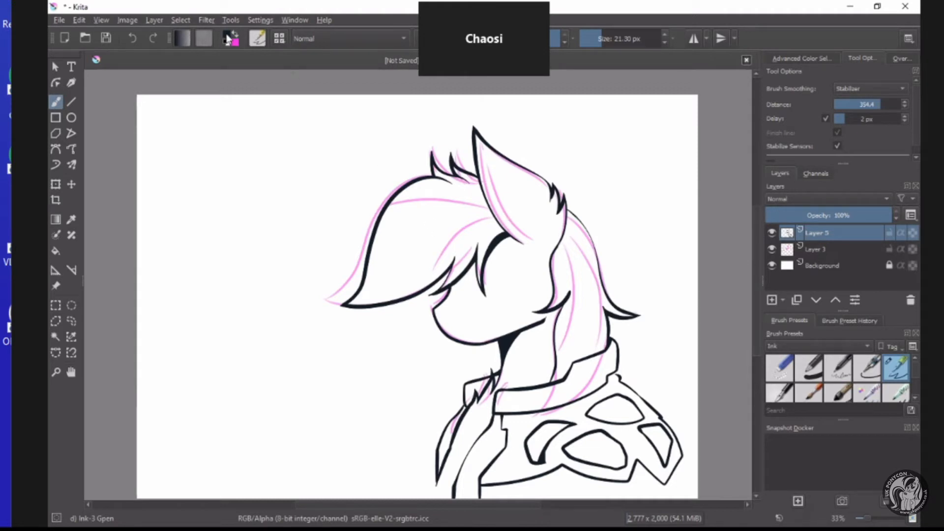
Choose dark navy #23394e as the paint colour and enlarge the brush to 145.80 px.
{"action": "left_click", "coordinate": [227, 38]}
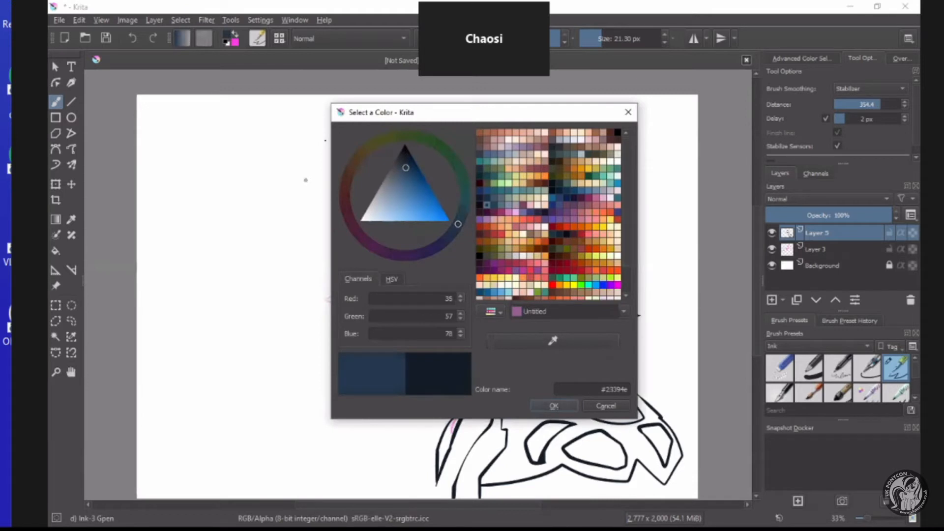
{"action": "left_click", "coordinate": [554, 406]}
{"action": "left_click", "coordinate": [627, 43]}
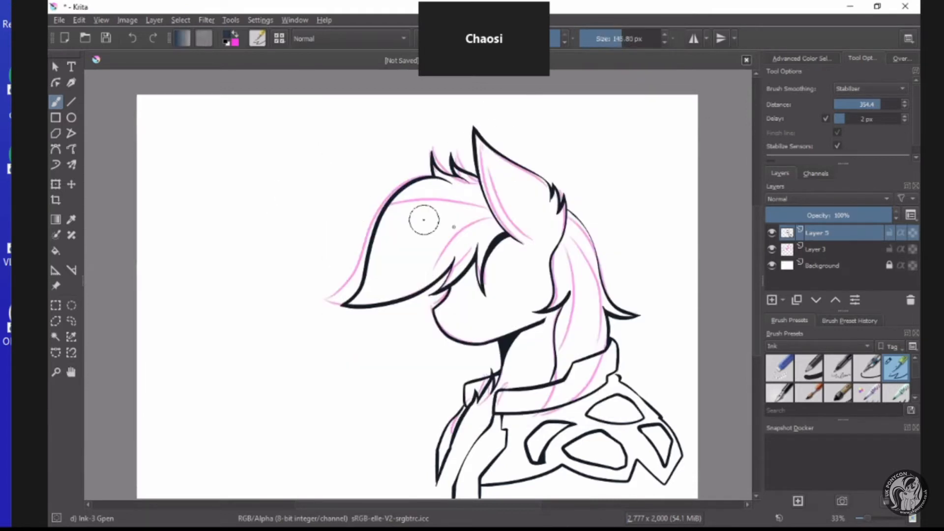
Add a new layer above the line art and paint a short, thick navy swatch in the blank area beside the pony's forelock.
{"action": "key", "text": "Insert"}
{"action": "scroll", "coordinate": [149, 154], "scroll_direction": "up", "scroll_amount": 2}
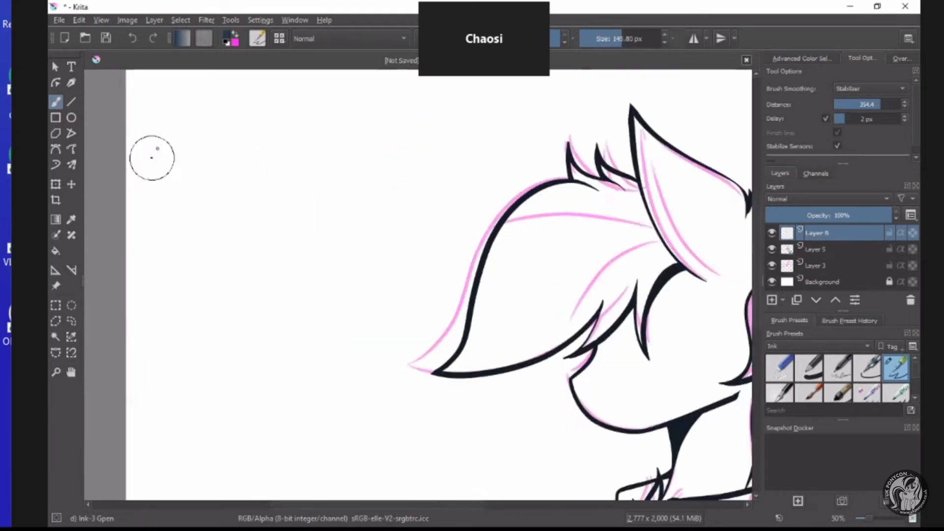
{"action": "scroll", "coordinate": [215, 150], "scroll_direction": "down", "scroll_amount": 3}
{"action": "scroll", "coordinate": [218, 144], "scroll_direction": "up", "scroll_amount": 1}
{"action": "left_click_drag", "start_coordinate": [236, 133], "coordinate": [202, 199]}
Change the paint colour to slate blue #57748f and paint a matching curved swatch beside the navy one.
{"action": "scroll", "coordinate": [256, 131], "scroll_direction": "up", "scroll_amount": 2}
{"action": "left_click", "coordinate": [227, 40]}
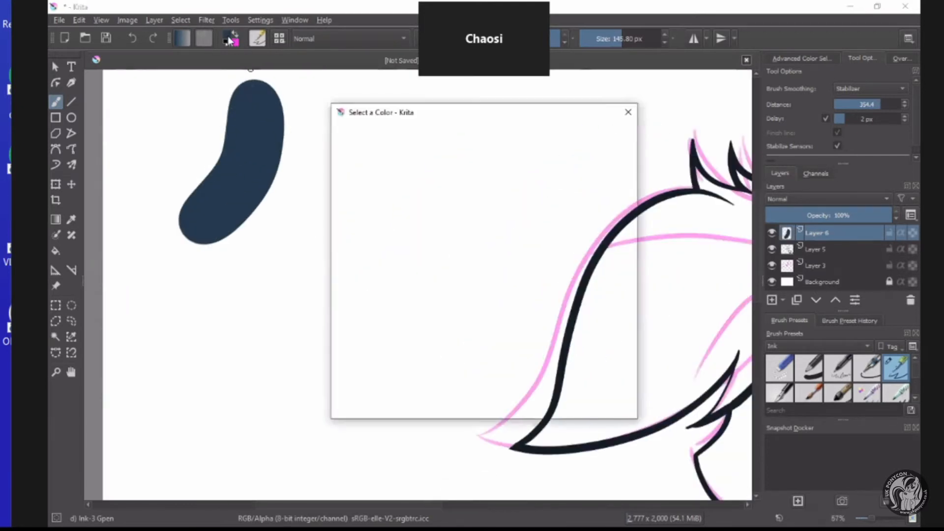
{"action": "left_click", "coordinate": [399, 187]}
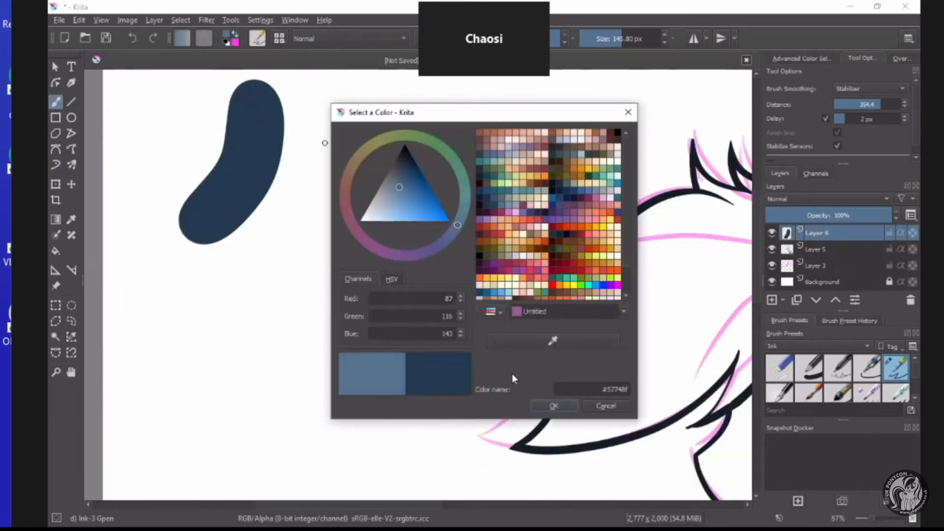
{"action": "left_click", "coordinate": [549, 408]}
{"action": "mouse_move", "coordinate": [282, 89]}
{"action": "left_mouse_down"}
{"action": "mouse_move", "coordinate": [306, 156]}
{"action": "mouse_move", "coordinate": [272, 223]}
{"action": "mouse_move", "coordinate": [246, 243]}
{"action": "left_mouse_up"}
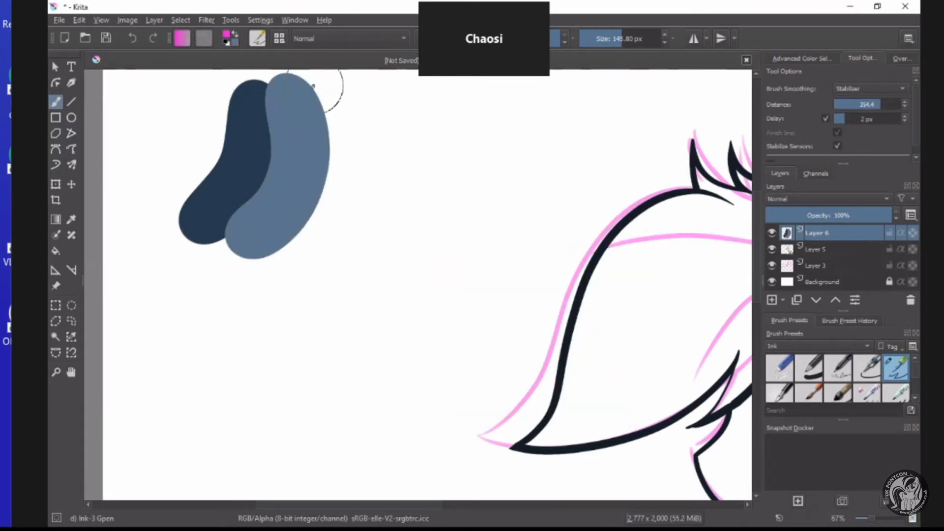
Paint a magenta swatch beside the slate-blue one, followed by a cyan #3cfaff swatch next to it.
{"action": "mouse_move", "coordinate": [314, 79]}
{"action": "left_mouse_down"}
{"action": "mouse_move", "coordinate": [321, 221]}
{"action": "mouse_move", "coordinate": [290, 261]}
{"action": "left_mouse_up"}
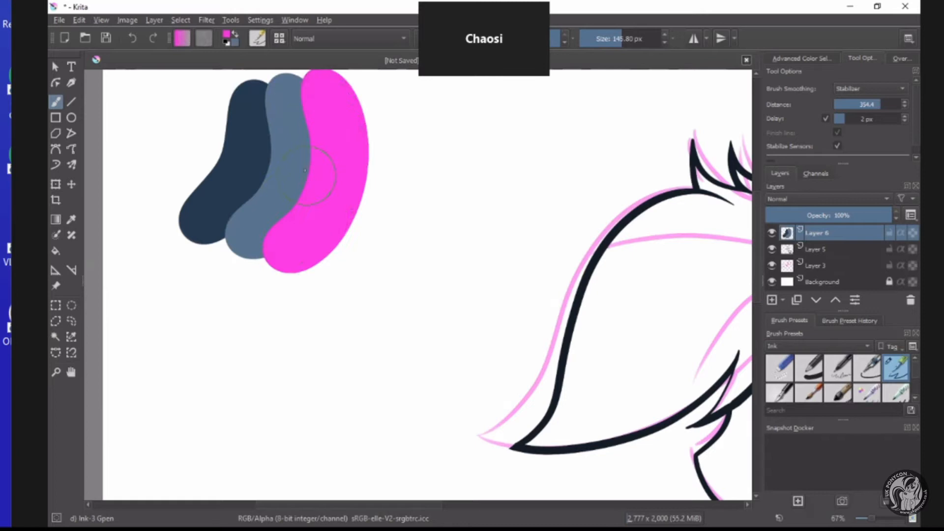
{"action": "left_click", "coordinate": [228, 38]}
{"action": "left_click_drag", "start_coordinate": [464, 223], "coordinate": [475, 202]}
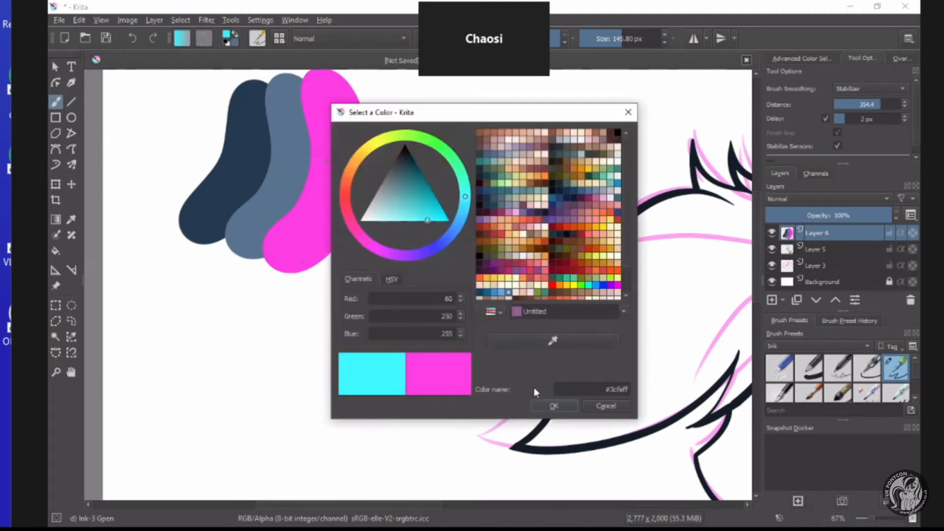
{"action": "left_click", "coordinate": [554, 406]}
{"action": "mouse_move", "coordinate": [379, 93]}
{"action": "left_mouse_down"}
{"action": "mouse_move", "coordinate": [387, 143]}
{"action": "mouse_move", "coordinate": [381, 198]}
{"action": "mouse_move", "coordinate": [316, 256]}
{"action": "left_mouse_up"}
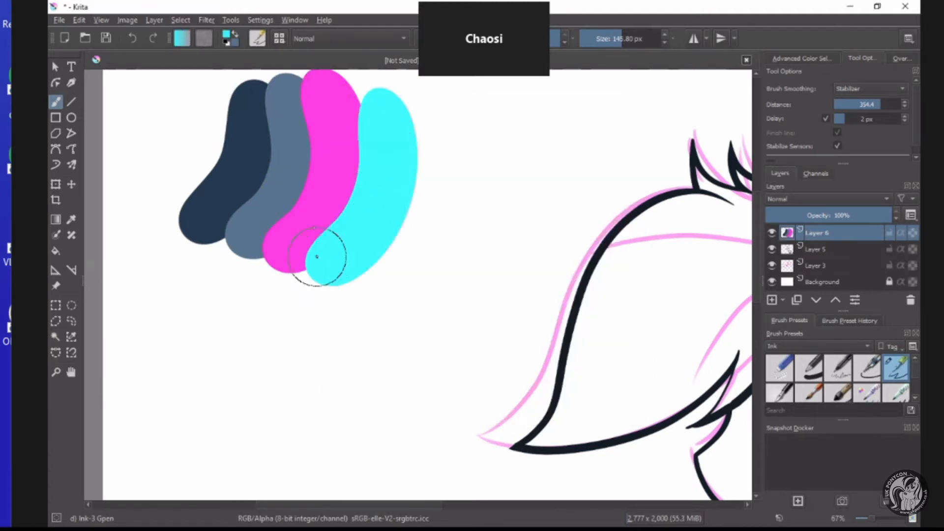
Choose a pale yellow paint colour and paint a curved swatch beside the cyan one.
{"action": "left_click", "coordinate": [228, 39]}
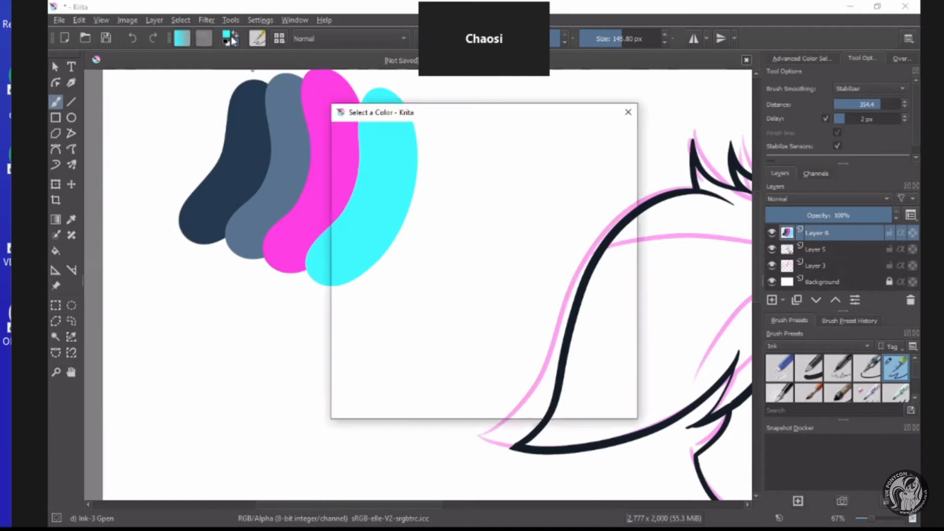
{"action": "left_click", "coordinate": [554, 405]}
{"action": "left_click", "coordinate": [235, 34]}
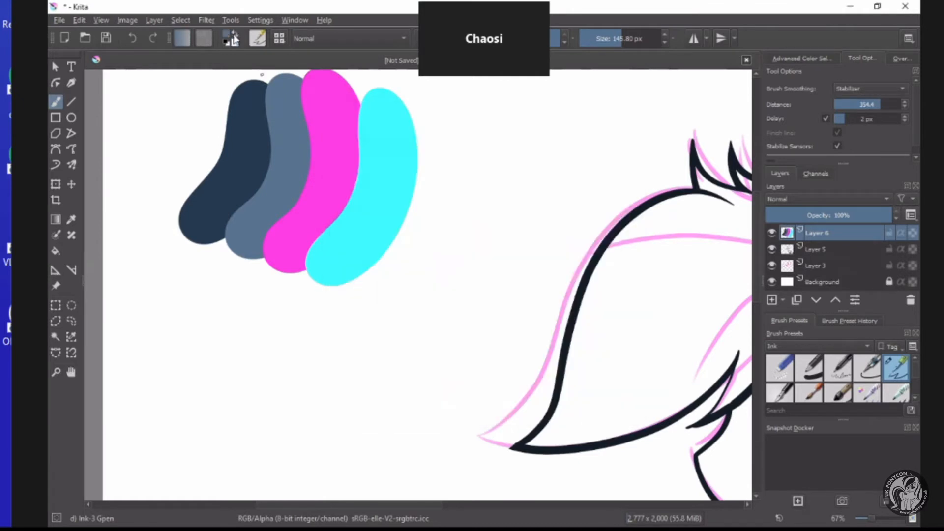
{"action": "left_click", "coordinate": [227, 35]}
{"action": "mouse_move", "coordinate": [350, 223]}
{"action": "left_mouse_down"}
{"action": "mouse_move", "coordinate": [342, 173]}
{"action": "mouse_move", "coordinate": [341, 191]}
{"action": "left_mouse_up"}
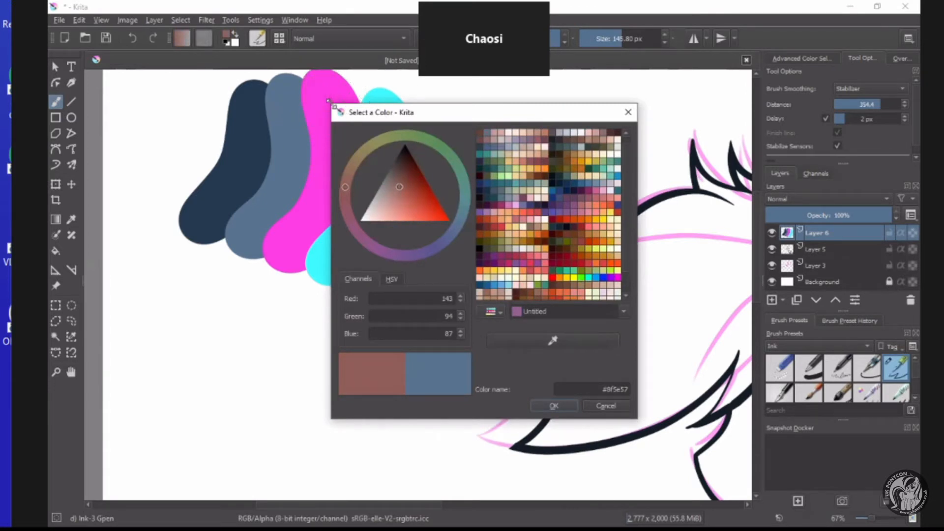
{"action": "left_click_drag", "start_coordinate": [351, 171], "coordinate": [367, 142]}
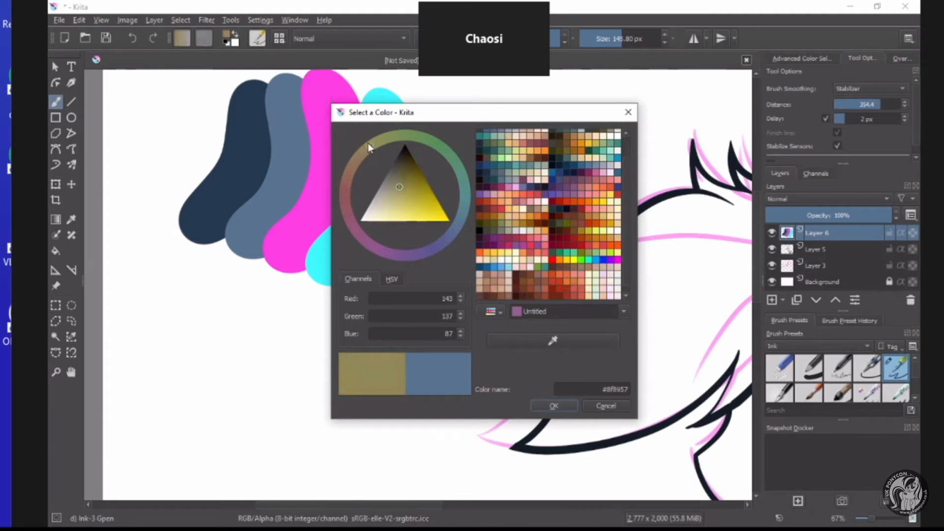
{"action": "left_click", "coordinate": [401, 220]}
{"action": "left_click", "coordinate": [554, 409]}
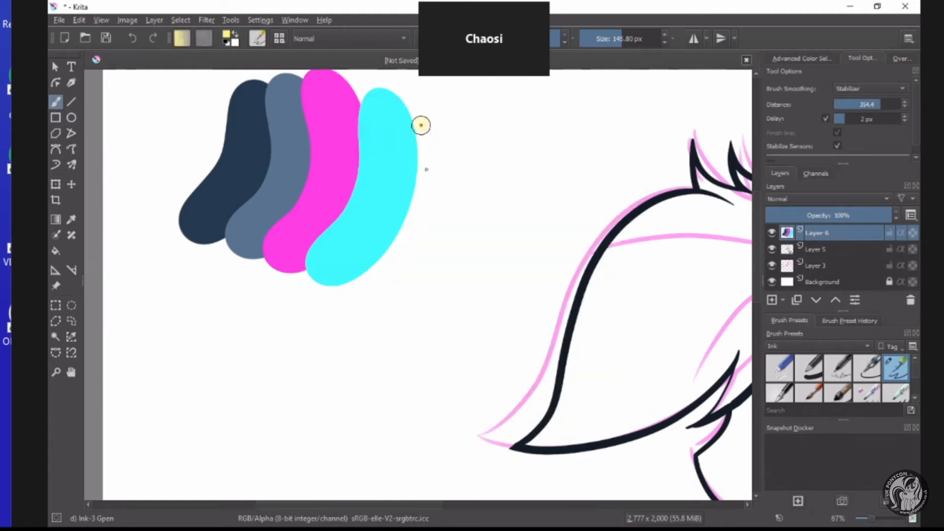
{"action": "mouse_move", "coordinate": [422, 126]}
{"action": "left_mouse_down"}
{"action": "mouse_move", "coordinate": [407, 234]}
{"action": "mouse_move", "coordinate": [379, 271]}
{"action": "left_mouse_up"}
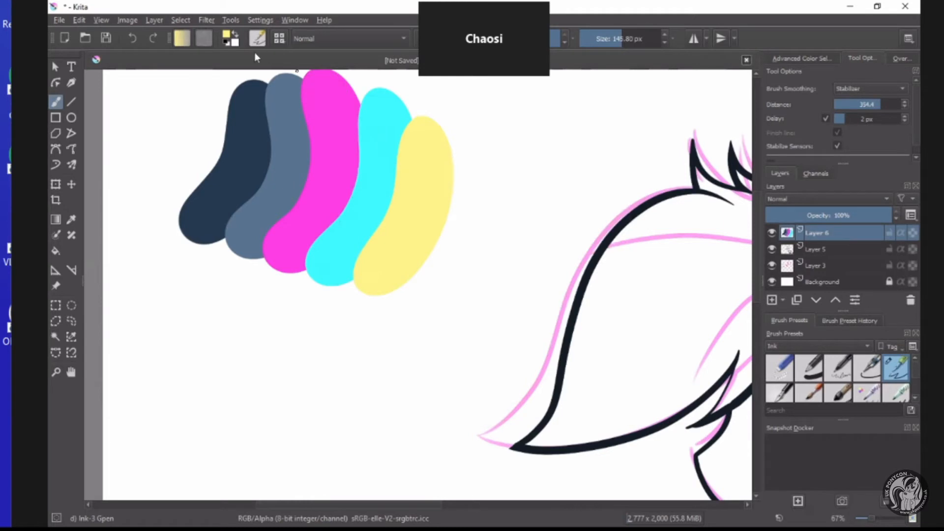
Change the paint colour to pale mint green #afffbb and paint a swatch beside the yellow one.
{"action": "left_click", "coordinate": [227, 35]}
{"action": "left_click", "coordinate": [442, 147]}
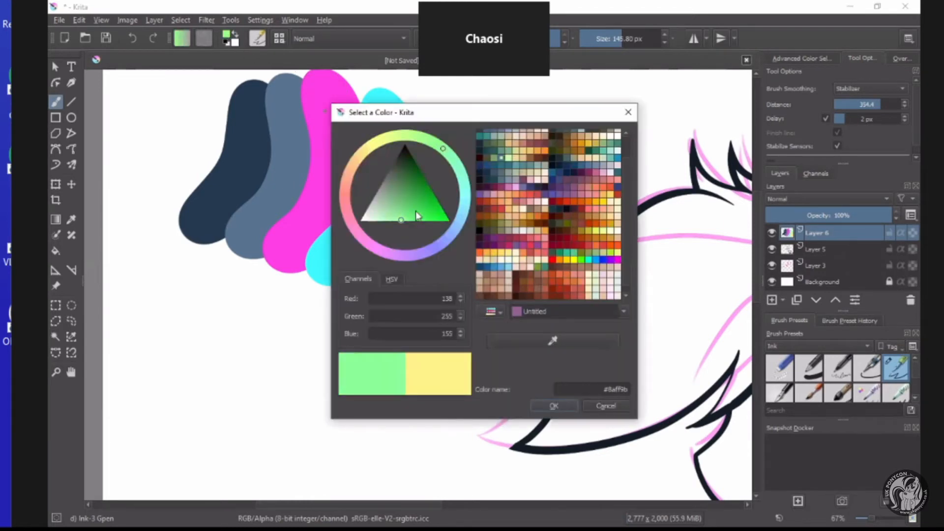
{"action": "left_click", "coordinate": [394, 222]}
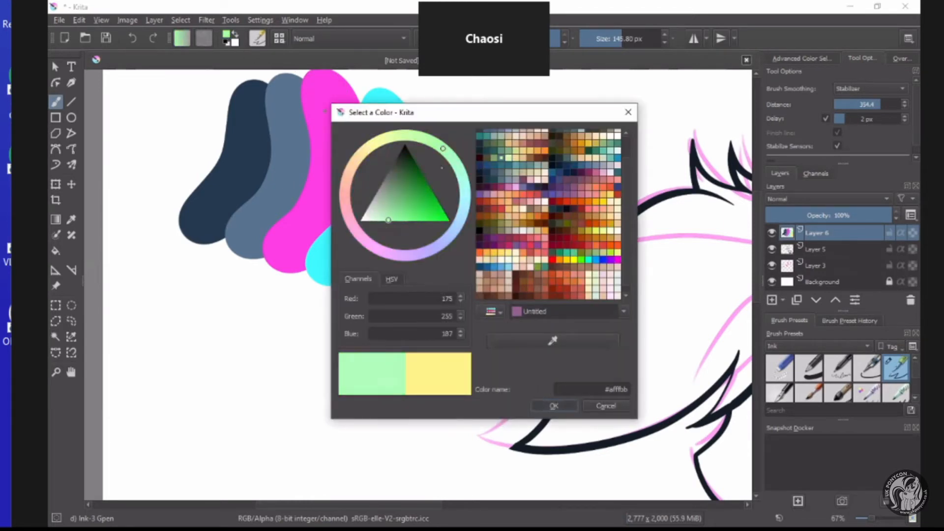
{"action": "key", "text": "Return"}
{"action": "mouse_move", "coordinate": [459, 162]}
{"action": "left_mouse_down"}
{"action": "mouse_move", "coordinate": [456, 228]}
{"action": "mouse_move", "coordinate": [401, 270]}
{"action": "mouse_move", "coordinate": [389, 310]}
{"action": "left_mouse_up"}
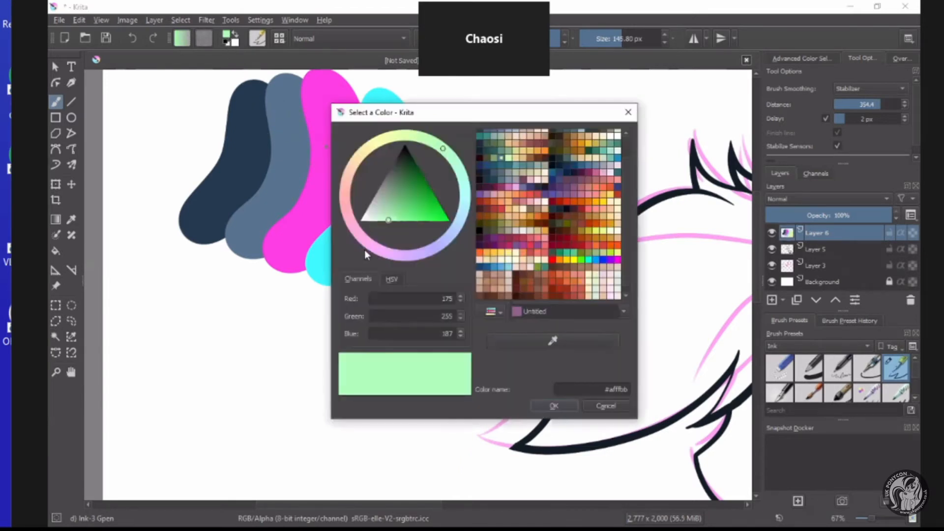
Choose dark indigo #39355c and paint one long sweeping stroke across the lower ends of all the swatches.
{"action": "left_click_drag", "start_coordinate": [364, 250], "coordinate": [435, 265]}
{"action": "left_click_drag", "start_coordinate": [398, 205], "coordinate": [402, 176]}
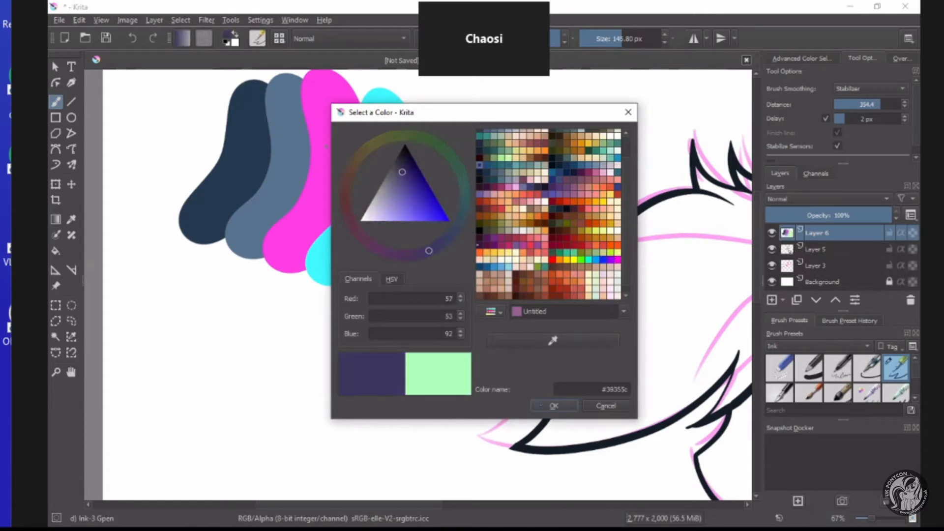
{"action": "left_click", "coordinate": [541, 405]}
{"action": "mouse_move", "coordinate": [483, 236]}
{"action": "left_mouse_down"}
{"action": "mouse_move", "coordinate": [460, 281]}
{"action": "mouse_move", "coordinate": [346, 295]}
{"action": "mouse_move", "coordinate": [278, 251]}
{"action": "mouse_move", "coordinate": [182, 222]}
{"action": "left_mouse_up"}
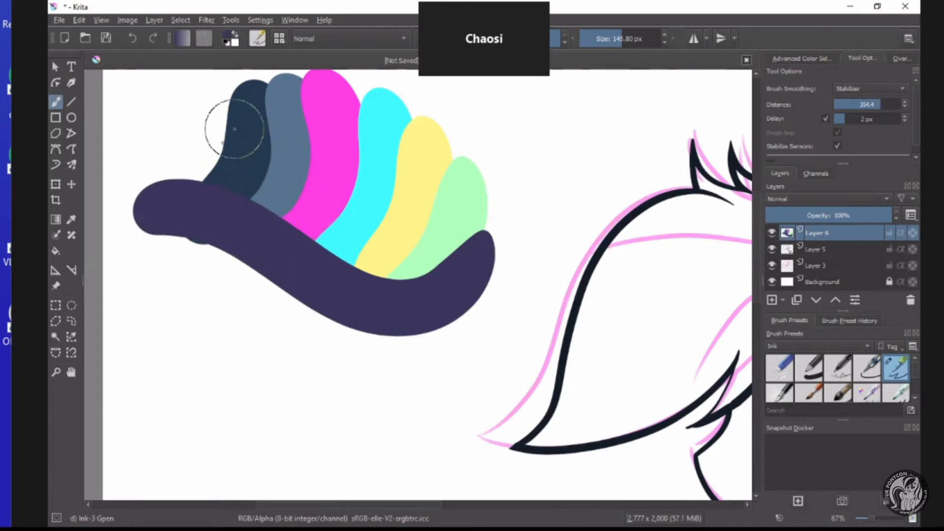
Choose near-black #121020 and paint a short swatch over the end of the indigo stroke beside the mint green.
{"action": "left_click", "coordinate": [231, 39]}
{"action": "left_click", "coordinate": [405, 155]}
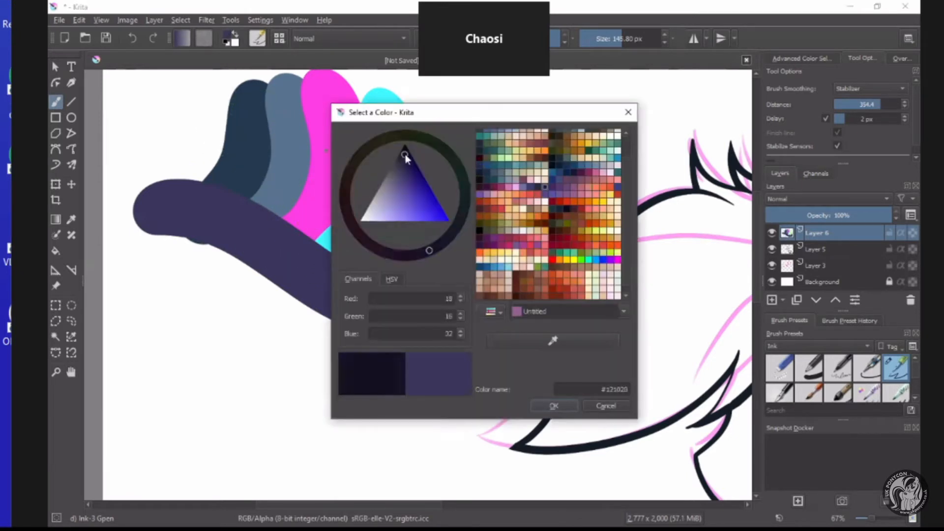
{"action": "left_click", "coordinate": [553, 406]}
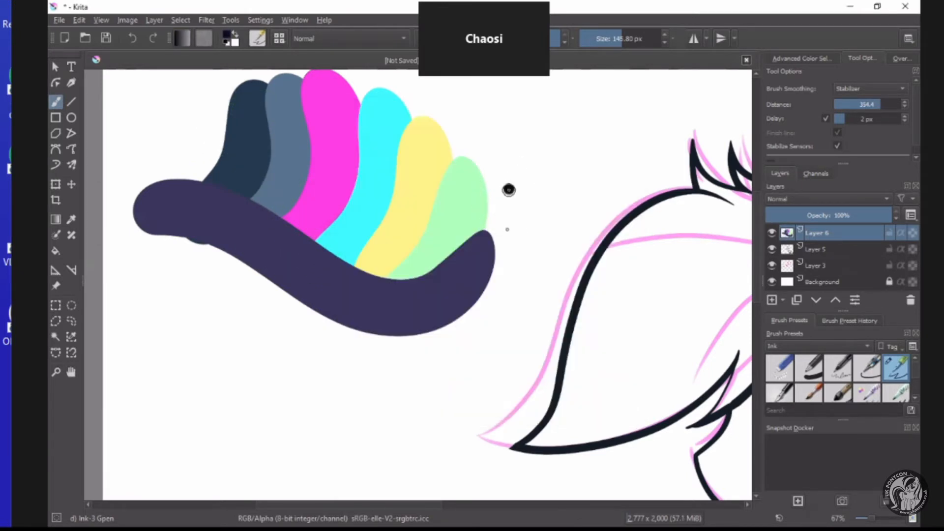
{"action": "mouse_move", "coordinate": [508, 190]}
{"action": "left_mouse_down"}
{"action": "mouse_move", "coordinate": [480, 265]}
{"action": "mouse_move", "coordinate": [475, 234]}
{"action": "left_mouse_up"}
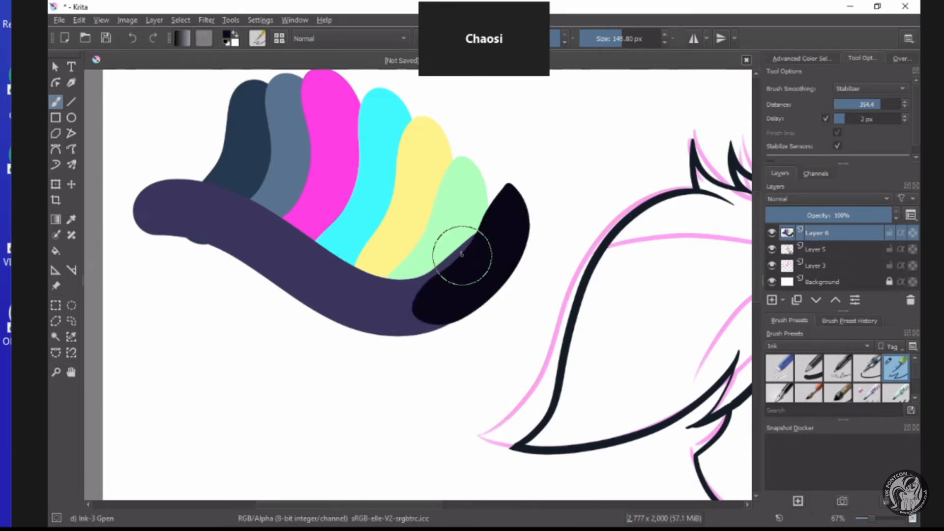
Examine the colour palette swatches up close and alongside the whole pony line art.
{"action": "scroll", "coordinate": [462, 253], "scroll_direction": "down", "scroll_amount": 2}
{"action": "scroll", "coordinate": [471, 220], "scroll_direction": "up", "scroll_amount": 2}
{"action": "scroll", "coordinate": [396, 177], "scroll_direction": "down", "scroll_amount": 2}
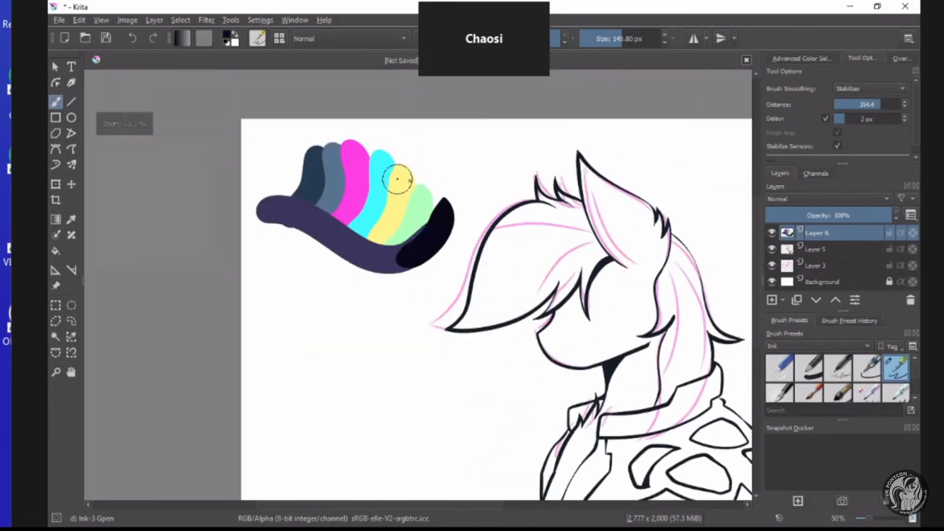
{"action": "scroll", "coordinate": [413, 177], "scroll_direction": "up", "scroll_amount": 2}
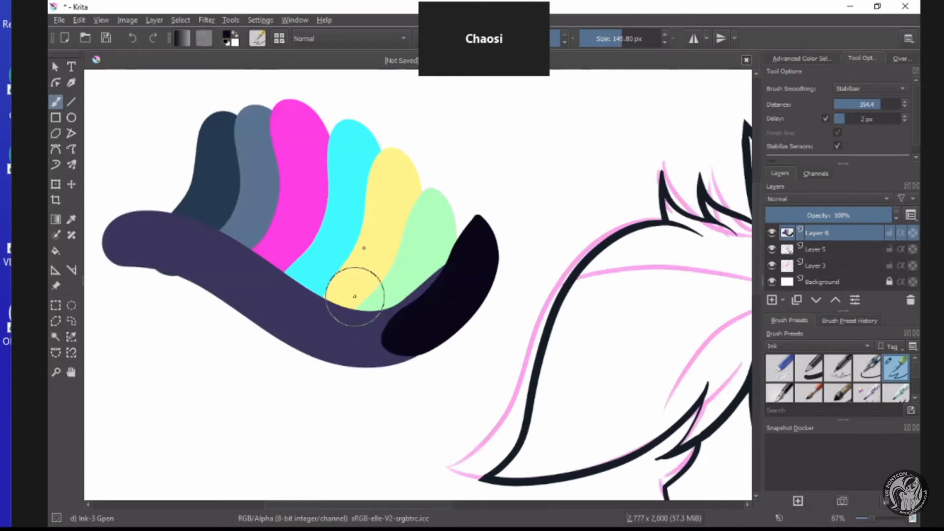
{"action": "scroll", "coordinate": [366, 176], "scroll_direction": "down", "scroll_amount": 1}
{"action": "scroll", "coordinate": [367, 176], "scroll_direction": "down", "scroll_amount": 1}
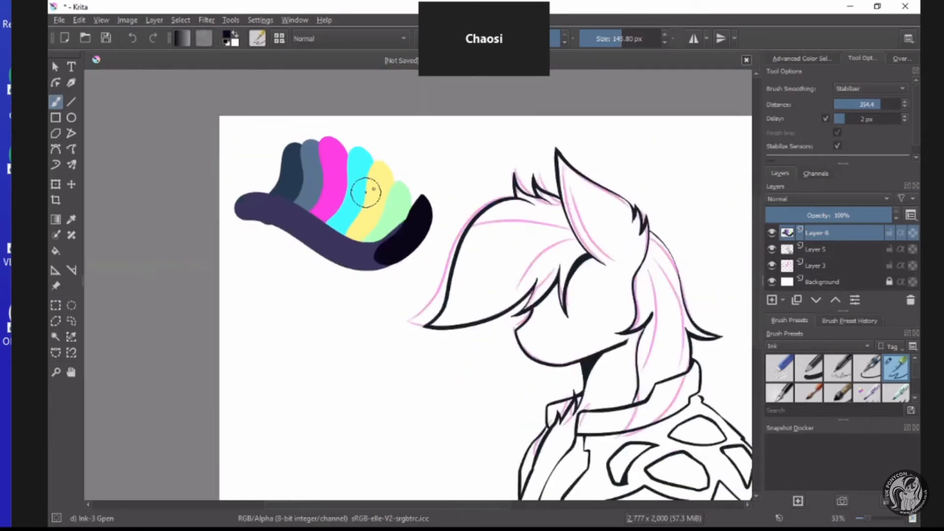
{"action": "scroll", "coordinate": [378, 203], "scroll_direction": "down", "scroll_amount": 1}
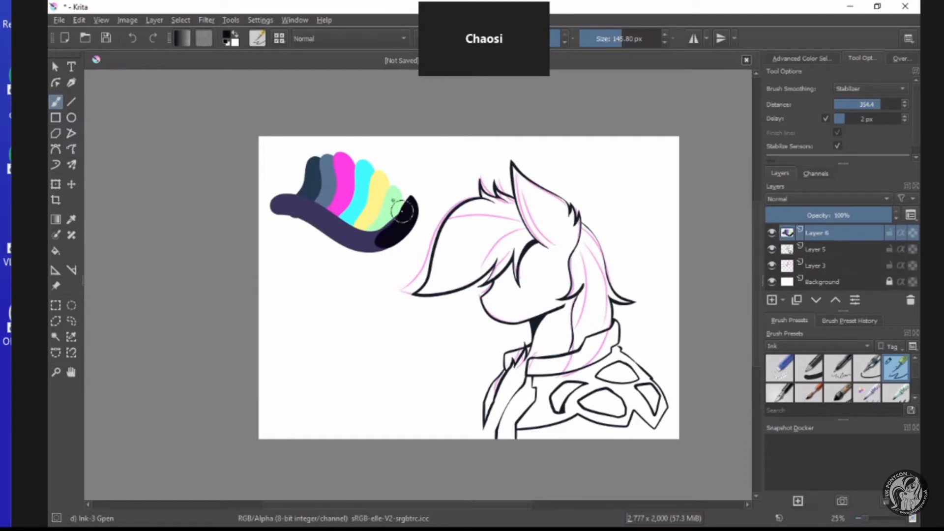
{"action": "scroll", "coordinate": [402, 210], "scroll_direction": "up", "scroll_amount": 2}
{"action": "scroll", "coordinate": [392, 200], "scroll_direction": "up", "scroll_amount": 1}
{"action": "scroll", "coordinate": [327, 179], "scroll_direction": "down", "scroll_amount": 1}
{"action": "scroll", "coordinate": [470, 198], "scroll_direction": "up", "scroll_amount": 1}
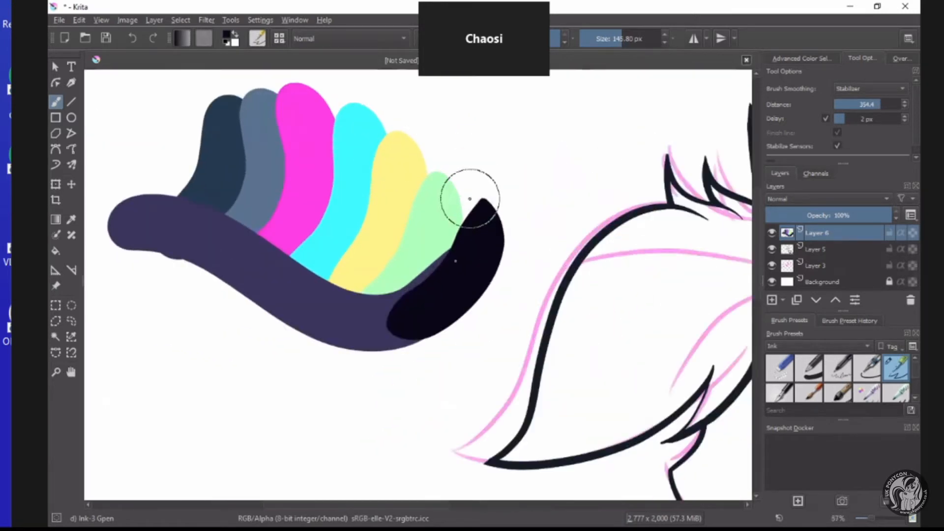
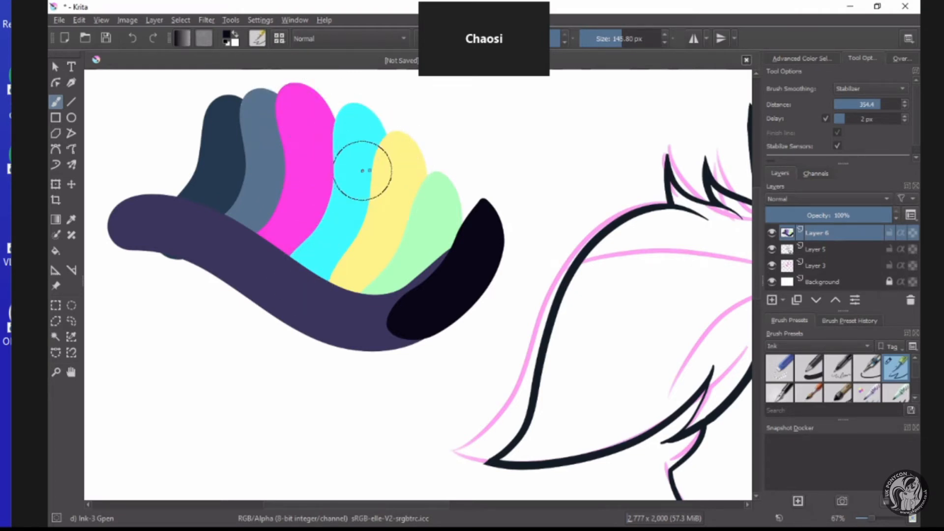
{"action": "scroll", "coordinate": [379, 194], "scroll_direction": "down", "scroll_amount": 2}
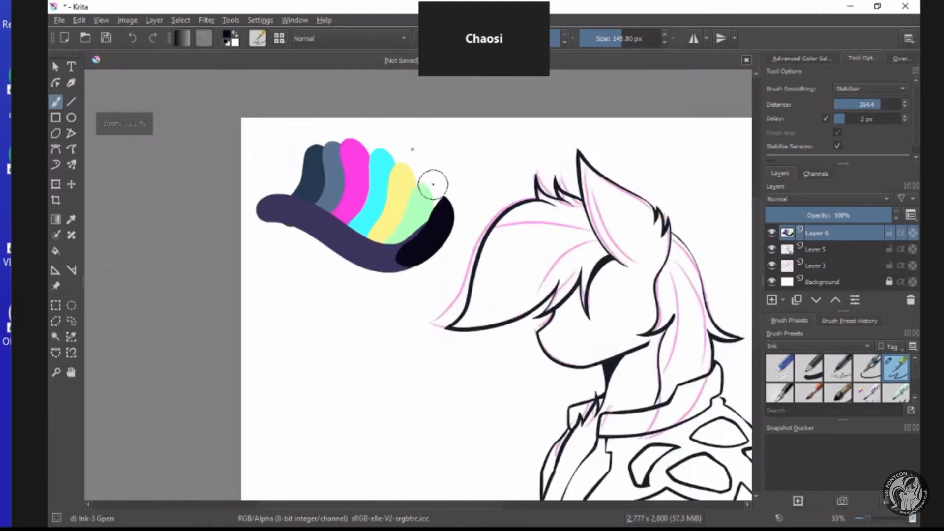
{"action": "scroll", "coordinate": [422, 194], "scroll_direction": "up", "scroll_amount": 3}
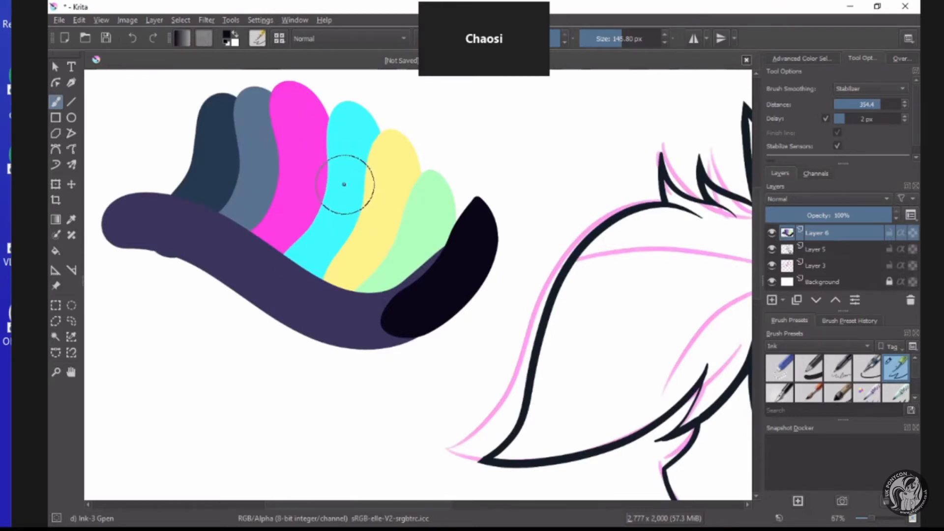
{"action": "scroll", "coordinate": [349, 202], "scroll_direction": "down", "scroll_amount": 1}
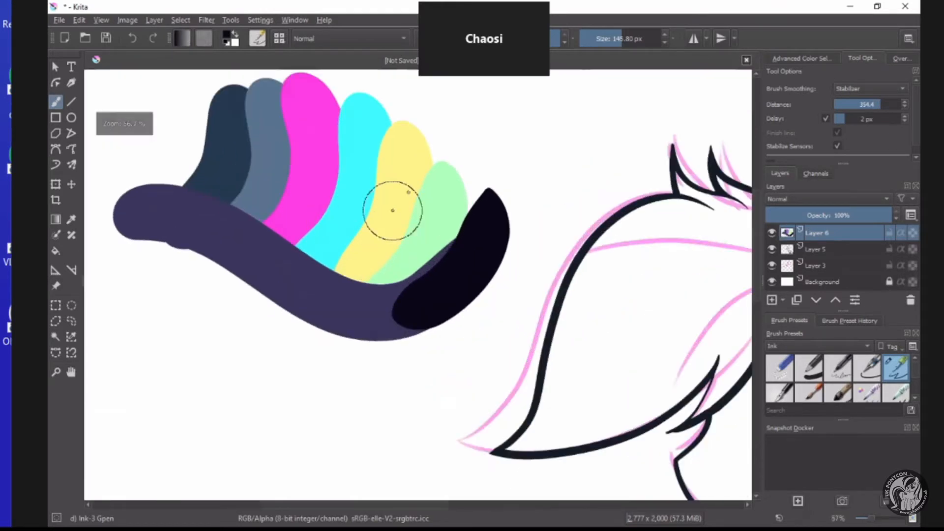
{"action": "scroll", "coordinate": [393, 210], "scroll_direction": "down", "scroll_amount": 3}
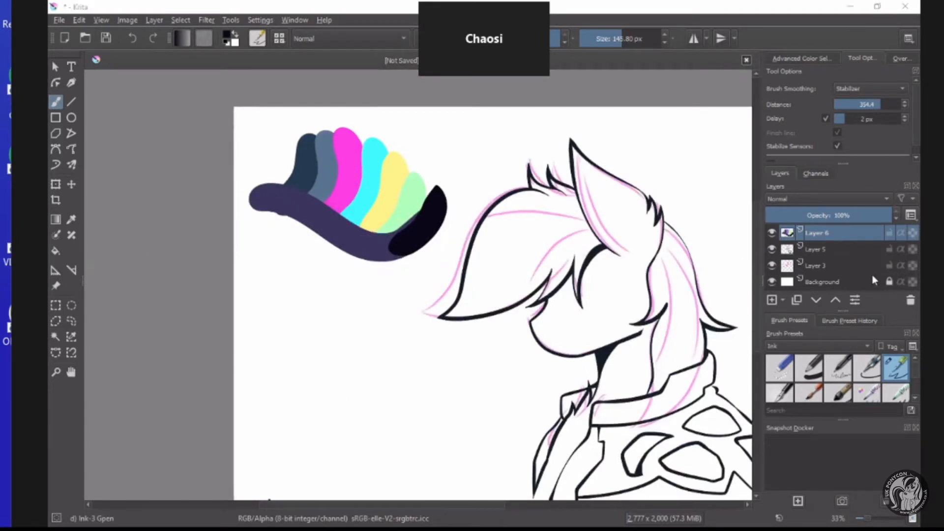
{"action": "scroll", "coordinate": [452, 228], "scroll_direction": "down", "scroll_amount": 2}
{"action": "scroll", "coordinate": [517, 256], "scroll_direction": "up", "scroll_amount": 1}
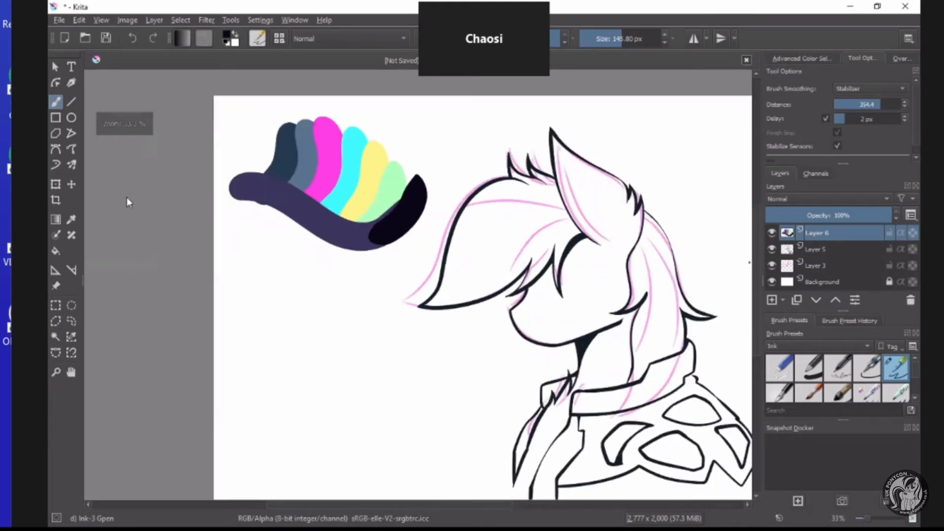
Rotate the colour palette swatches nearly upside down and tuck them into the upper-left corner of the canvas.
{"action": "key", "text": "ctrl+t"}
{"action": "left_click_drag", "start_coordinate": [213, 149], "coordinate": [59, 302]}
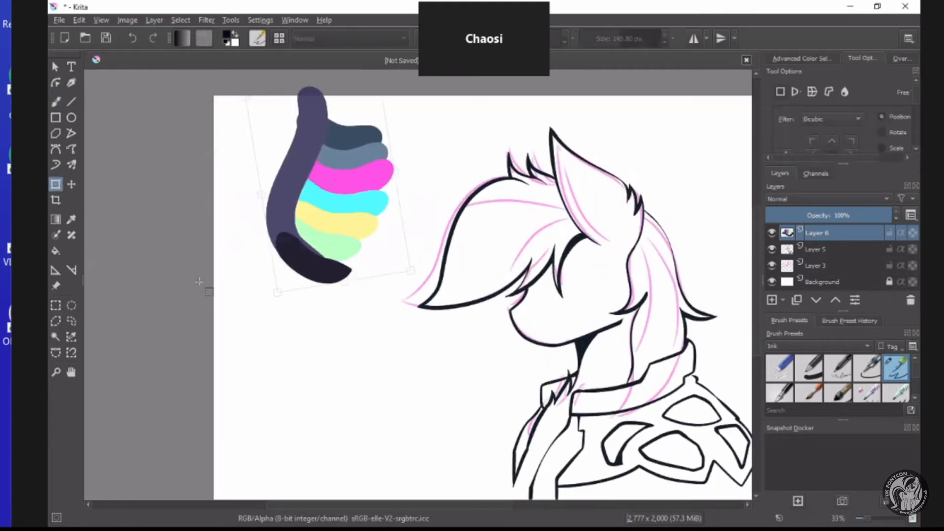
{"action": "left_click_drag", "start_coordinate": [347, 297], "coordinate": [602, 301]}
{"action": "scroll", "coordinate": [305, 276], "scroll_direction": "down", "scroll_amount": 2}
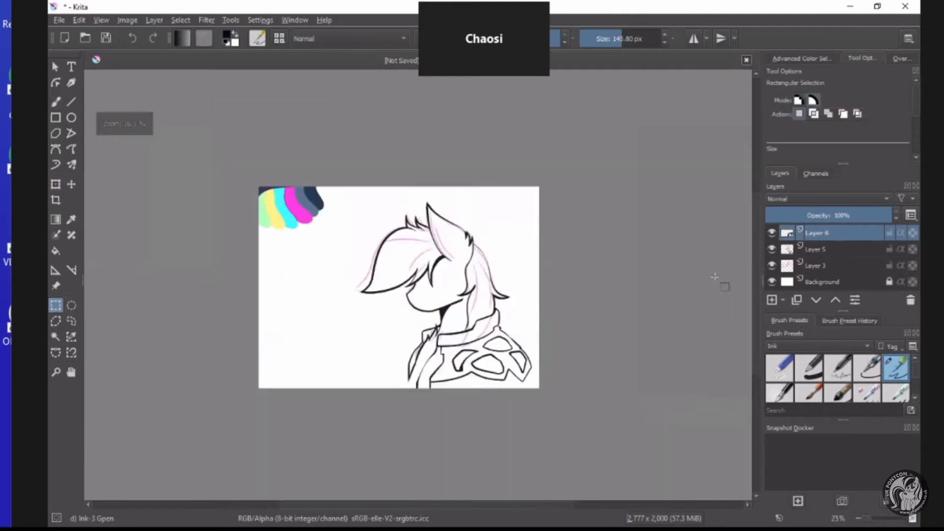
{"action": "scroll", "coordinate": [346, 289], "scroll_direction": "up", "scroll_amount": 2}
On line art Layer 5, brush a short curved ink line closing the gap at the lower end of the foreleg.
{"action": "key", "text": "b"}
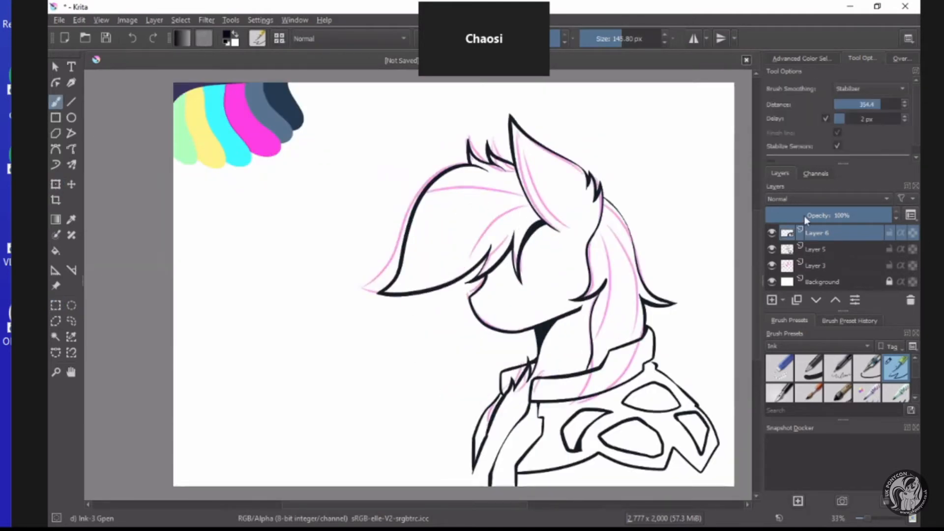
{"action": "left_click", "coordinate": [816, 250]}
{"action": "scroll", "coordinate": [514, 392], "scroll_direction": "down", "scroll_amount": 2}
{"action": "scroll", "coordinate": [515, 392], "scroll_direction": "up", "scroll_amount": 1}
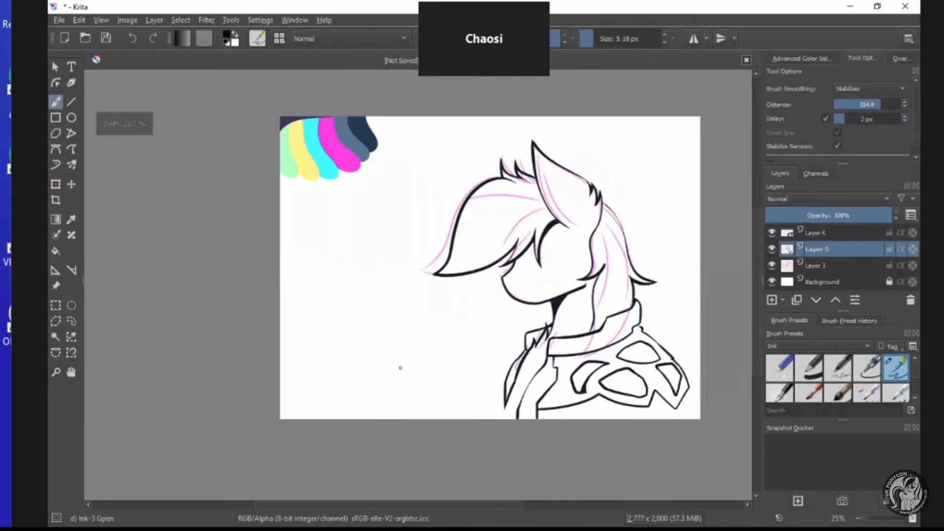
{"action": "scroll", "coordinate": [413, 402], "scroll_direction": "up", "scroll_amount": 4}
{"action": "left_click_drag", "start_coordinate": [401, 372], "coordinate": [420, 406]}
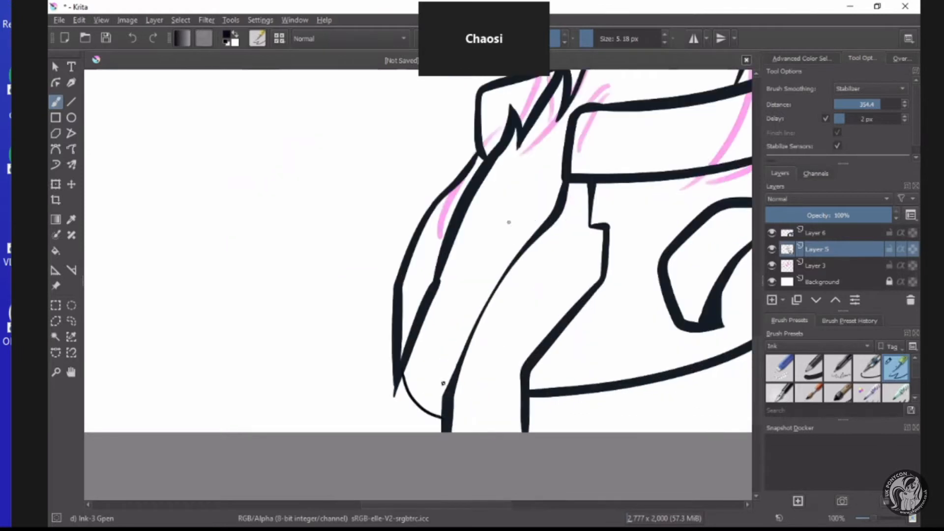
Select the pony's enclosed ear, face and neck area on Layer 5 with Contiguous Area Selection.
{"action": "scroll", "coordinate": [459, 350], "scroll_direction": "down", "scroll_amount": 5}
{"action": "scroll", "coordinate": [509, 163], "scroll_direction": "up", "scroll_amount": 3}
{"action": "left_click", "coordinate": [57, 336]}
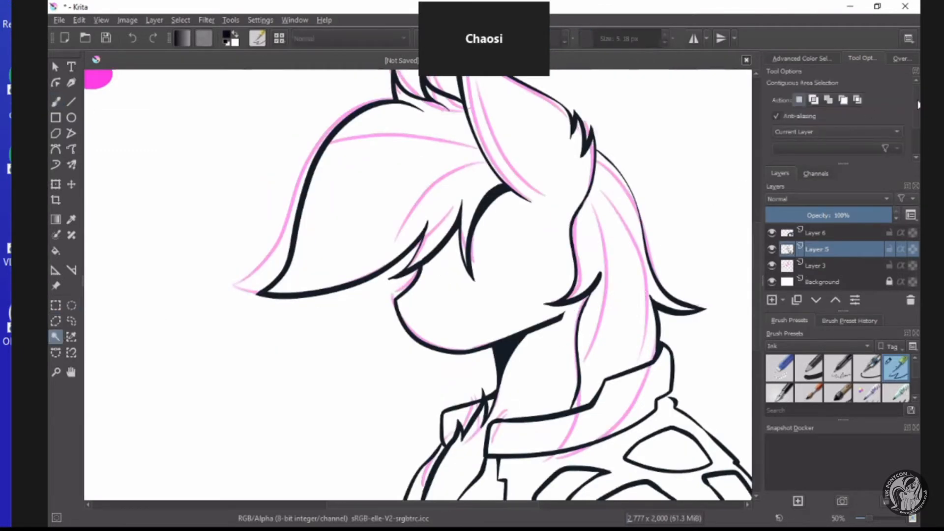
{"action": "scroll", "coordinate": [873, 136], "scroll_direction": "down", "scroll_amount": 3}
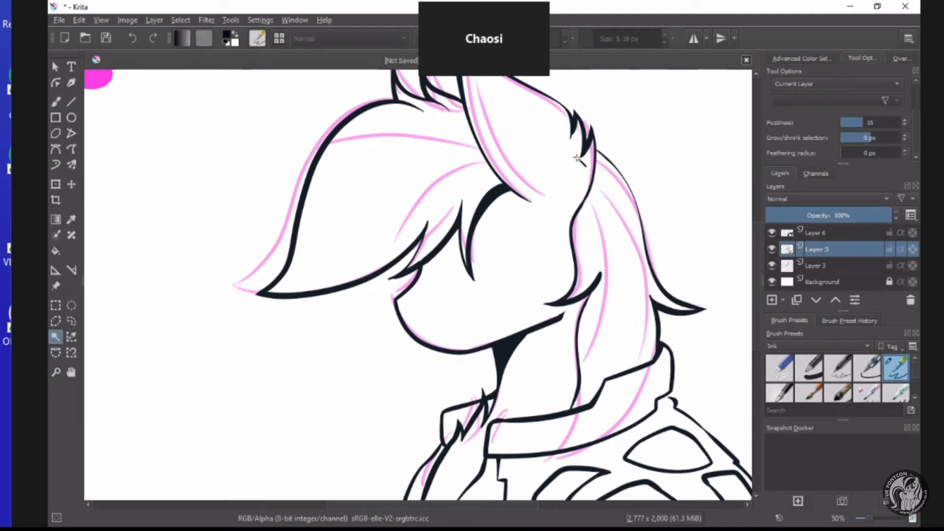
{"action": "left_click", "coordinate": [539, 144]}
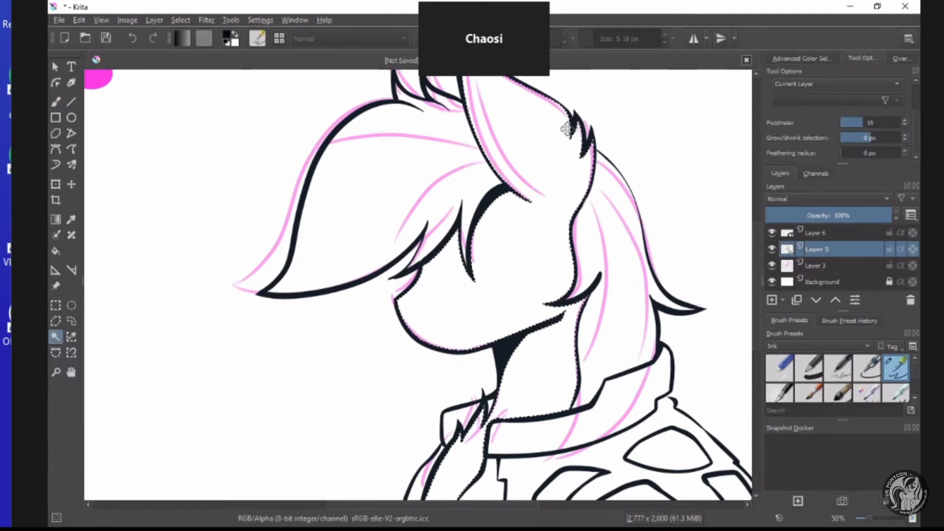
Set the selection growth to 3 px and reselect the ear, face and neck area so it extends under the ink lines.
{"action": "scroll", "coordinate": [513, 196], "scroll_direction": "up", "scroll_amount": 4}
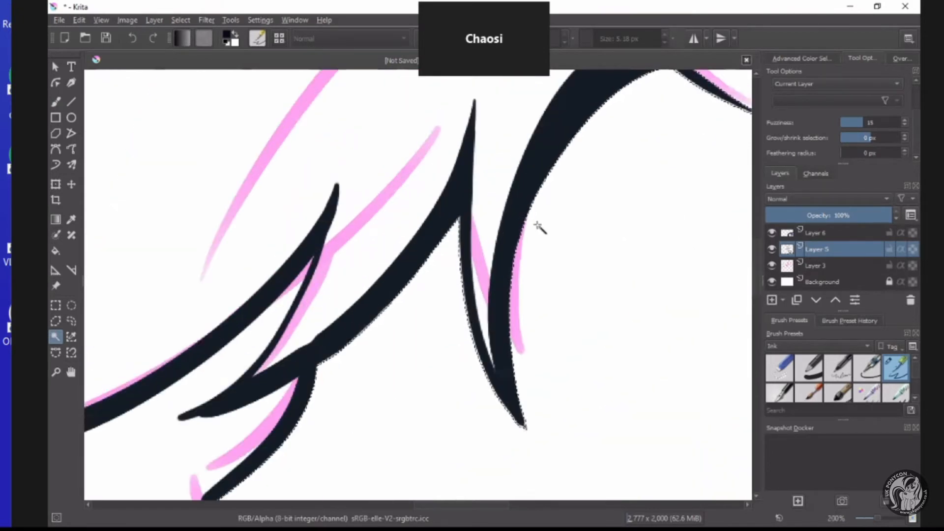
{"action": "scroll", "coordinate": [536, 217], "scroll_direction": "up", "scroll_amount": 1}
{"action": "scroll", "coordinate": [534, 221], "scroll_direction": "up", "scroll_amount": 2}
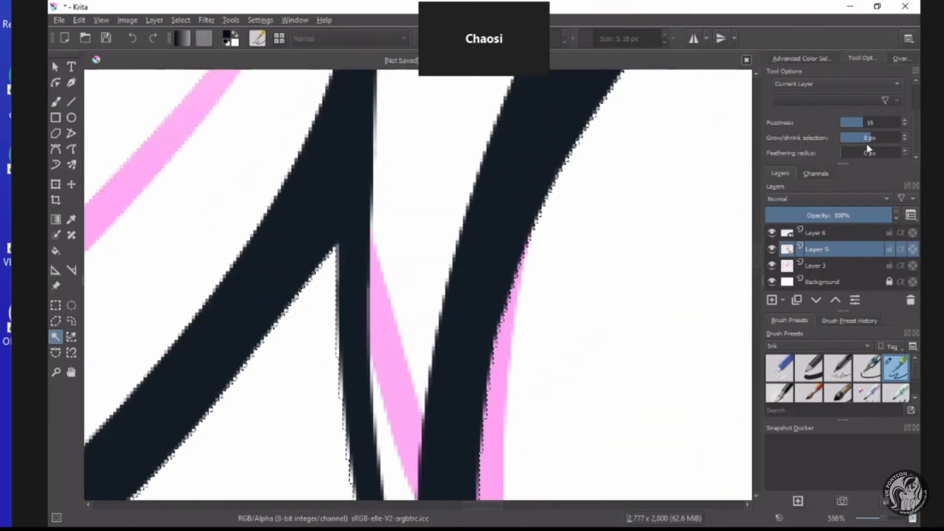
{"action": "scroll", "coordinate": [879, 138], "scroll_direction": "up", "scroll_amount": 1}
{"action": "scroll", "coordinate": [879, 138], "scroll_direction": "up", "scroll_amount": 1}
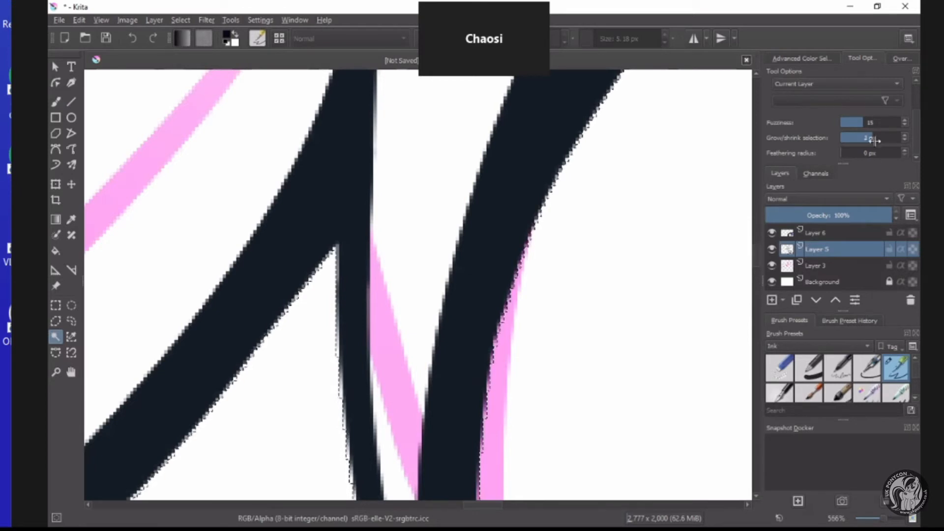
{"action": "left_click", "coordinate": [582, 234], "text": "shift"}
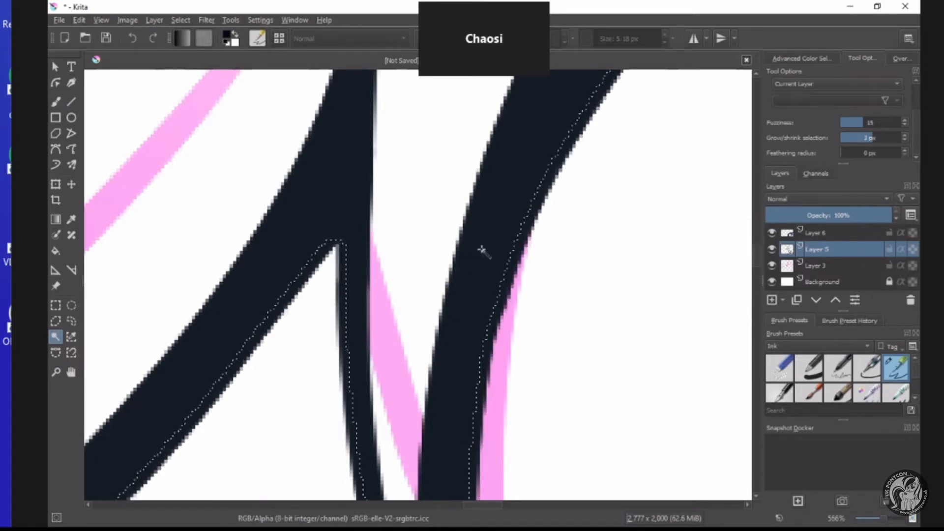
Add a new paint layer directly above sketch Layer 3, beneath the ink line art.
{"action": "left_click", "coordinate": [817, 266]}
{"action": "left_click", "coordinate": [772, 300]}
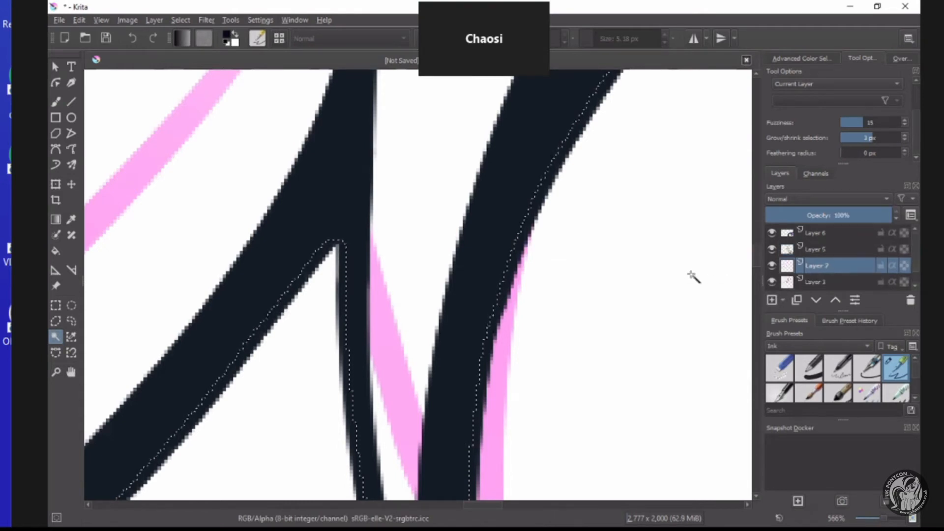
{"action": "scroll", "coordinate": [605, 245], "scroll_direction": "down", "scroll_amount": 10}
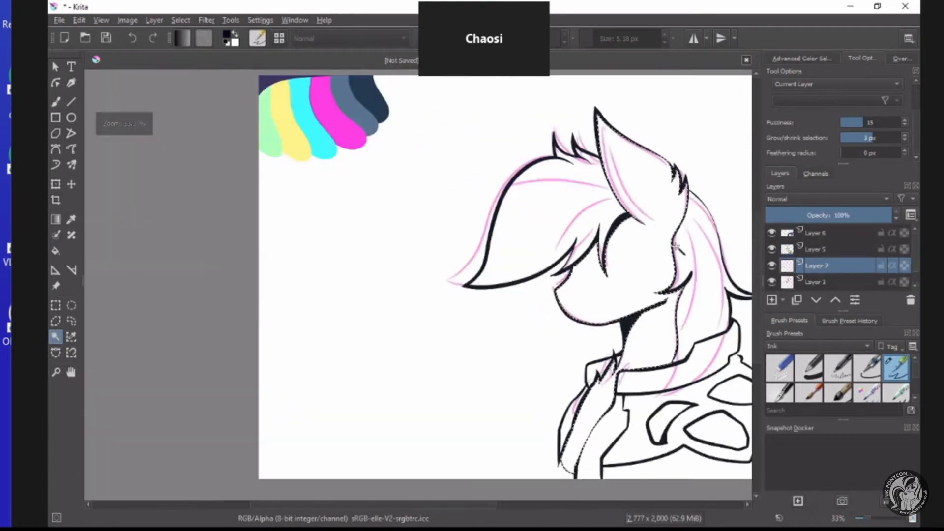
Choose slate blue #5b6b8b and fill the selected ear, face and neck area with it on the new layer.
{"action": "scroll", "coordinate": [688, 243], "scroll_direction": "up", "scroll_amount": 1}
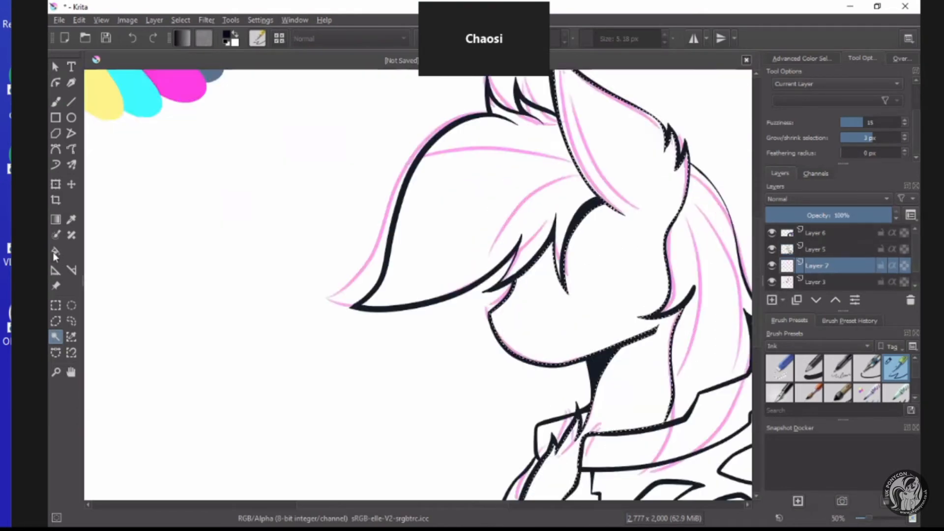
{"action": "left_click", "coordinate": [228, 37]}
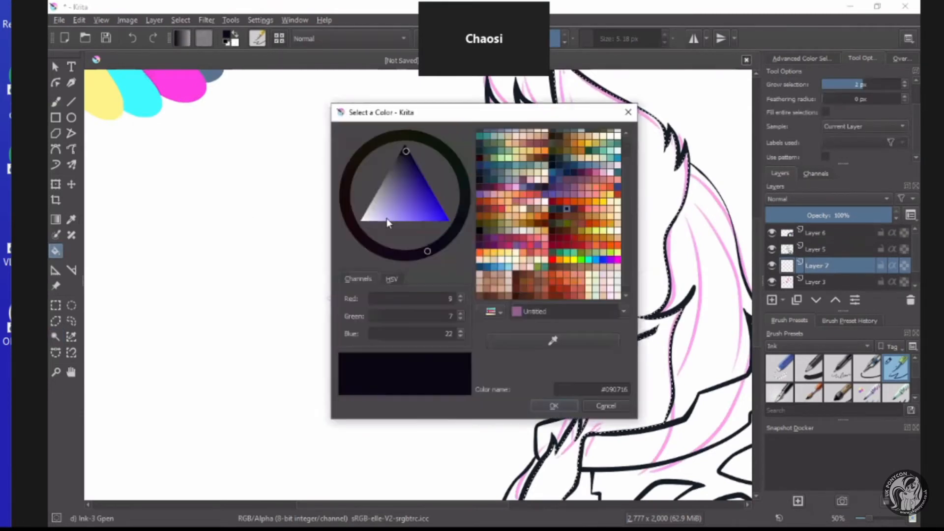
{"action": "left_click", "coordinate": [390, 216]}
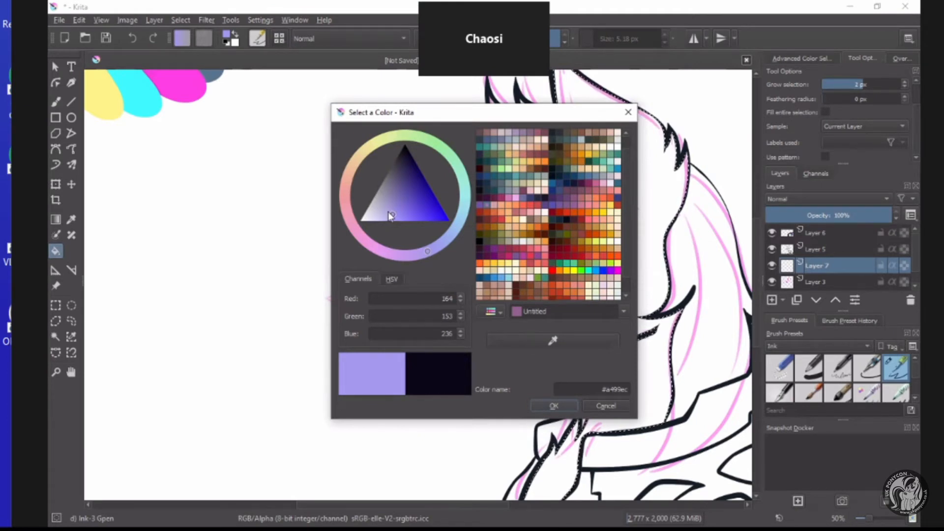
{"action": "mouse_move", "coordinate": [391, 217]}
{"action": "left_mouse_down"}
{"action": "mouse_move", "coordinate": [393, 204]}
{"action": "mouse_move", "coordinate": [406, 211]}
{"action": "mouse_move", "coordinate": [404, 202]}
{"action": "mouse_move", "coordinate": [382, 211]}
{"action": "mouse_move", "coordinate": [397, 187]}
{"action": "left_mouse_up"}
{"action": "left_click", "coordinate": [452, 234]}
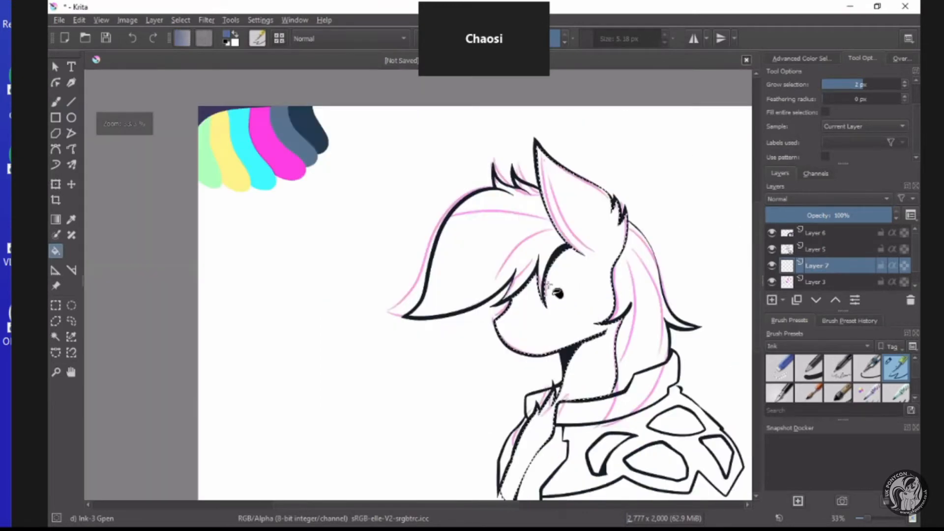
{"action": "scroll", "coordinate": [551, 295], "scroll_direction": "up", "scroll_amount": 3}
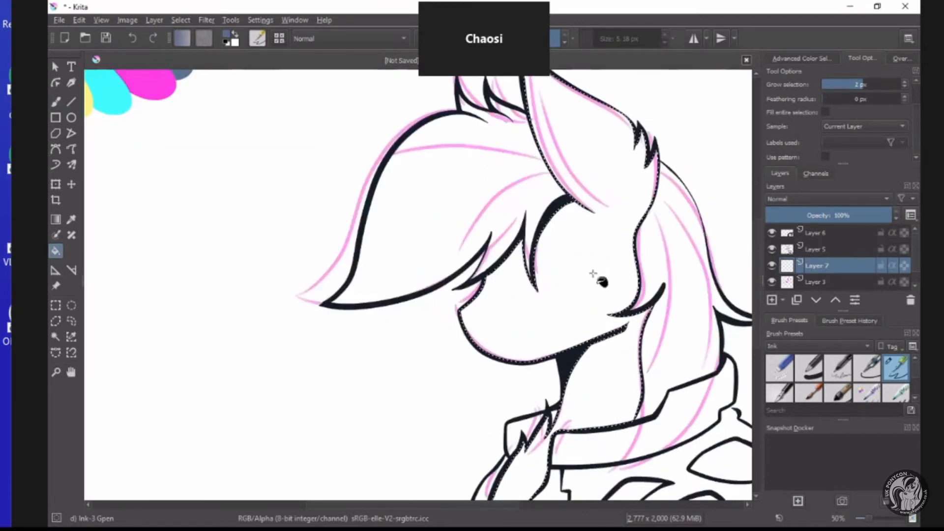
{"action": "left_click", "coordinate": [521, 282]}
{"action": "scroll", "coordinate": [522, 286], "scroll_direction": "down", "scroll_amount": 1}
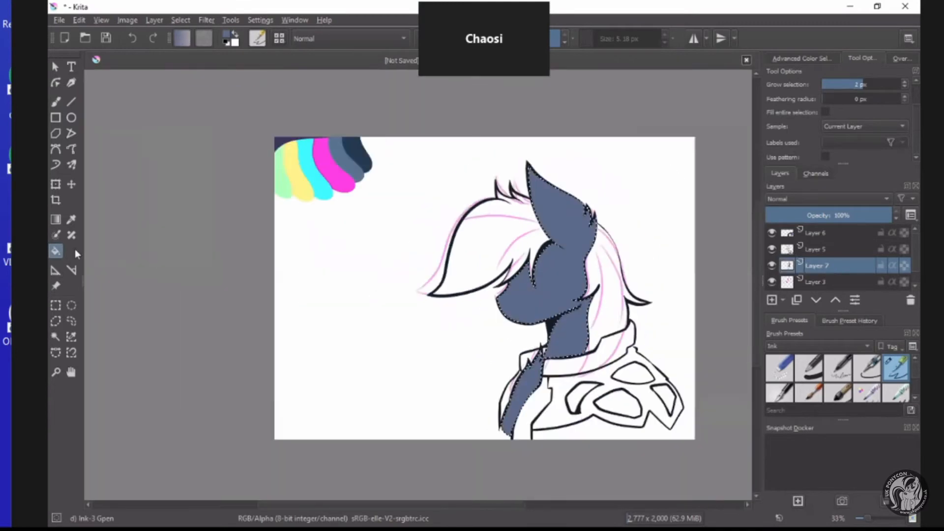
Return to line art Layer 5 and select the front and back mane areas with Contiguous Area Selection.
{"action": "scroll", "coordinate": [602, 309], "scroll_direction": "up", "scroll_amount": 2}
{"action": "left_click", "coordinate": [54, 307]}
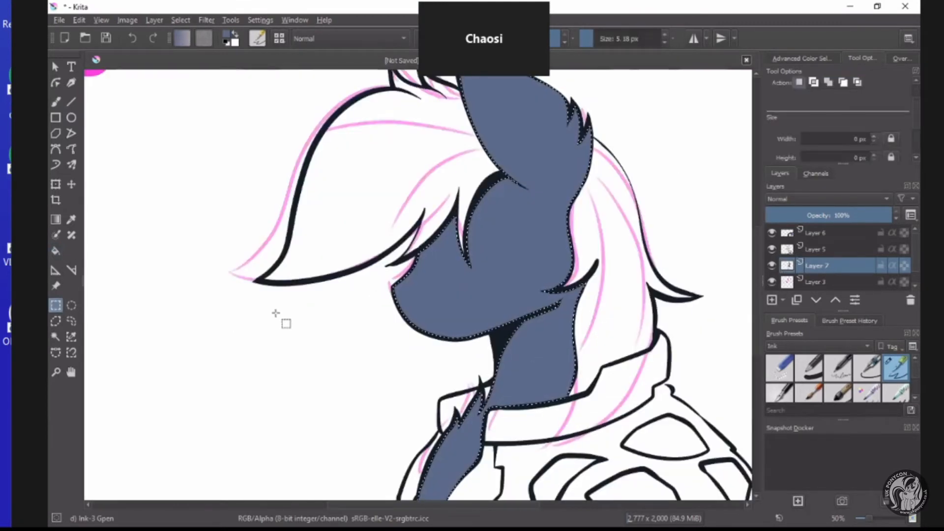
{"action": "left_click", "coordinate": [828, 249]}
{"action": "left_click", "coordinate": [56, 337]}
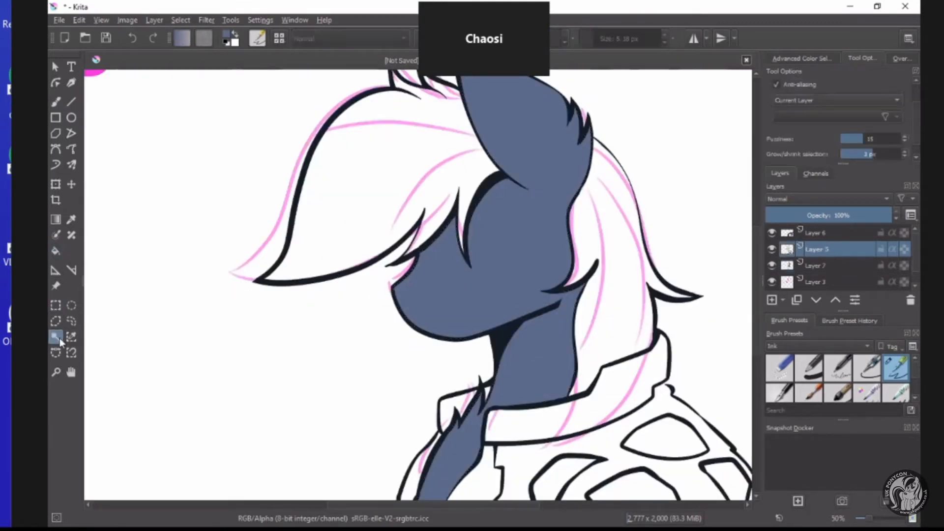
{"action": "left_click", "coordinate": [559, 242]}
Choose pale blue-grey #b0b9cb and fill the selected mane areas with it on Layer 7.
{"action": "left_click", "coordinate": [55, 250]}
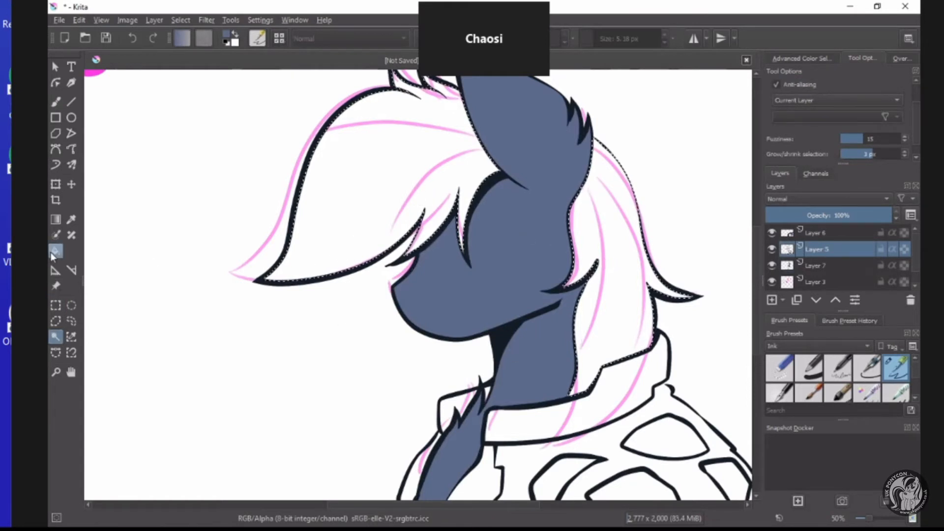
{"action": "left_click", "coordinate": [229, 39]}
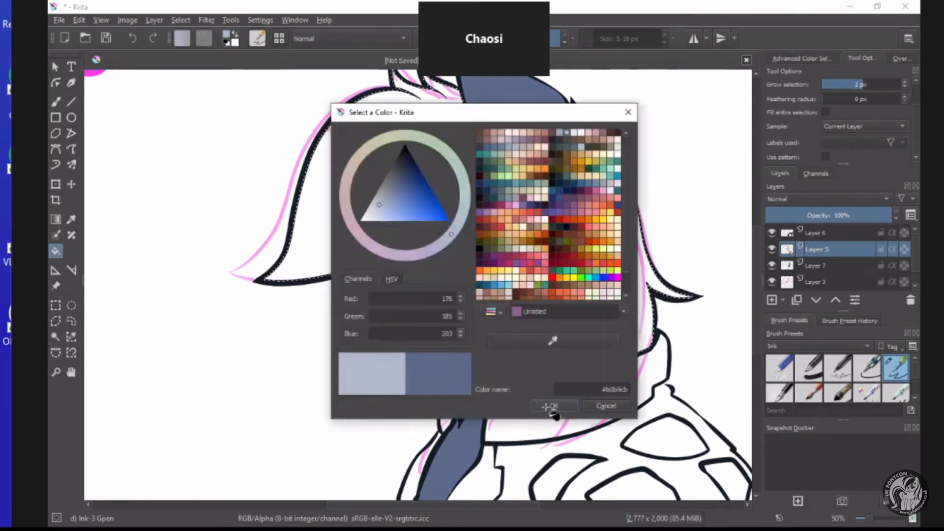
{"action": "left_click", "coordinate": [554, 406]}
{"action": "left_click", "coordinate": [618, 269]}
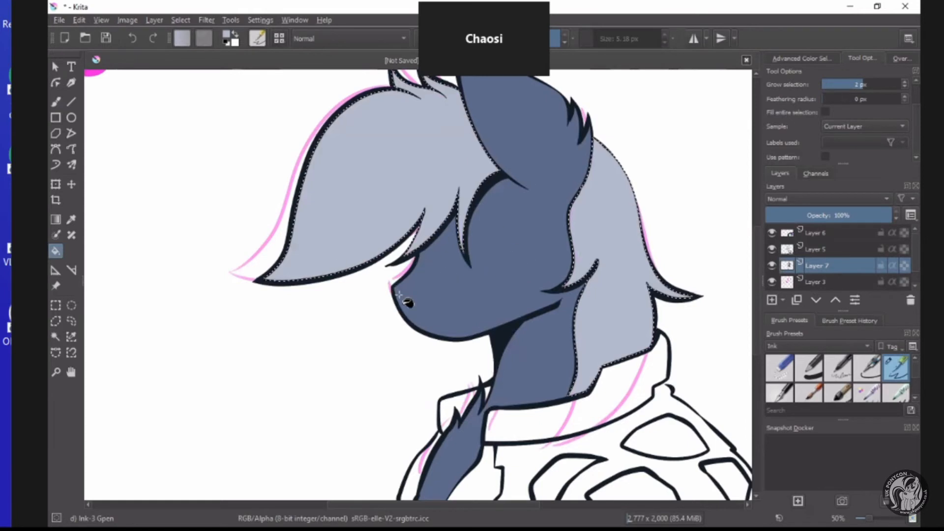
{"action": "left_click", "coordinate": [807, 251]}
{"action": "left_click", "coordinate": [811, 264]}
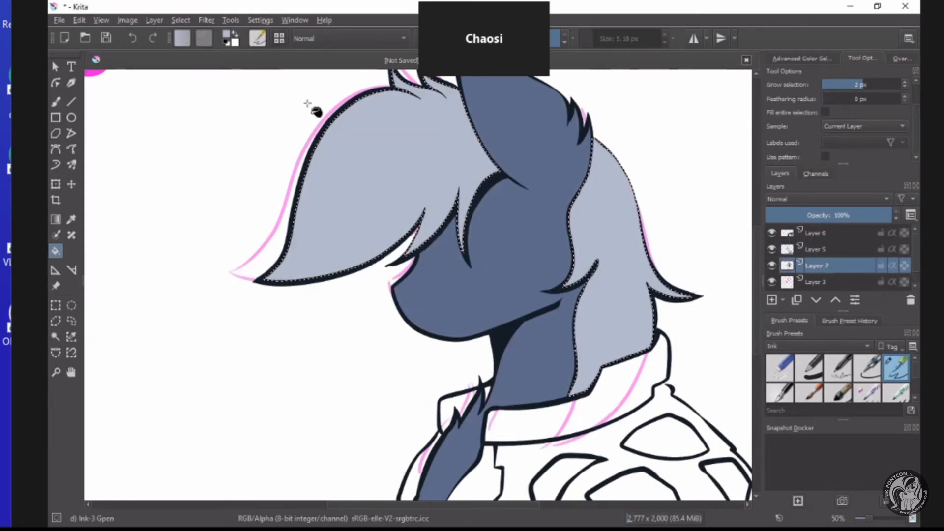
Change the fill colour to coral pink #ff7d82.
{"action": "left_click", "coordinate": [344, 204]}
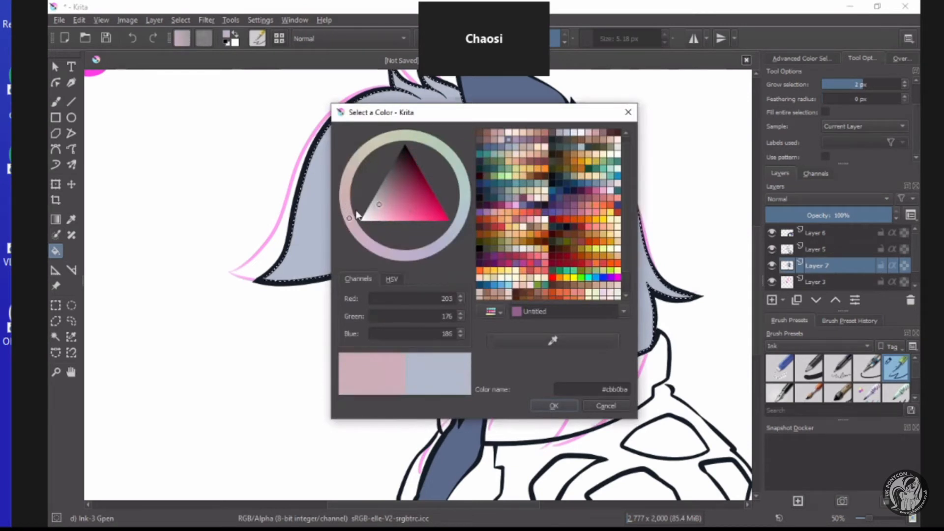
{"action": "left_click_drag", "start_coordinate": [344, 217], "coordinate": [339, 205]}
{"action": "left_click_drag", "start_coordinate": [405, 212], "coordinate": [406, 231]}
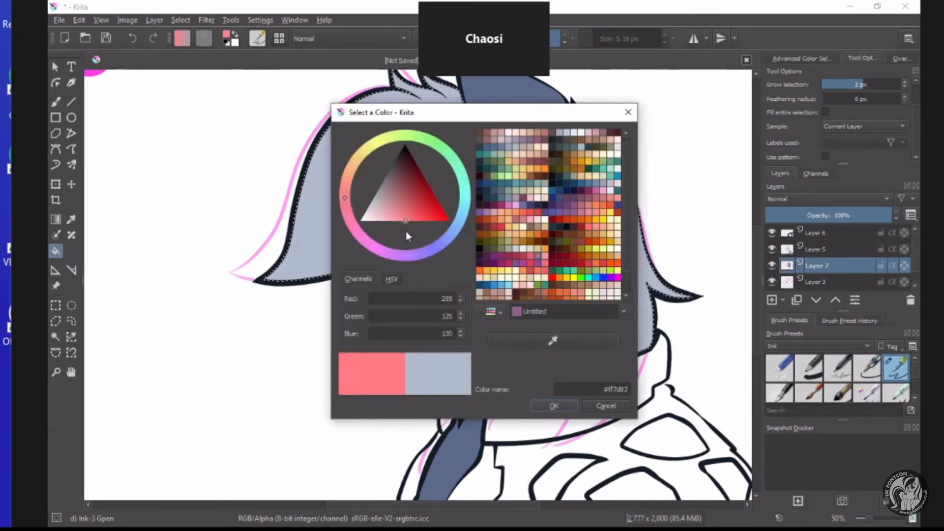
{"action": "left_click", "coordinate": [540, 408]}
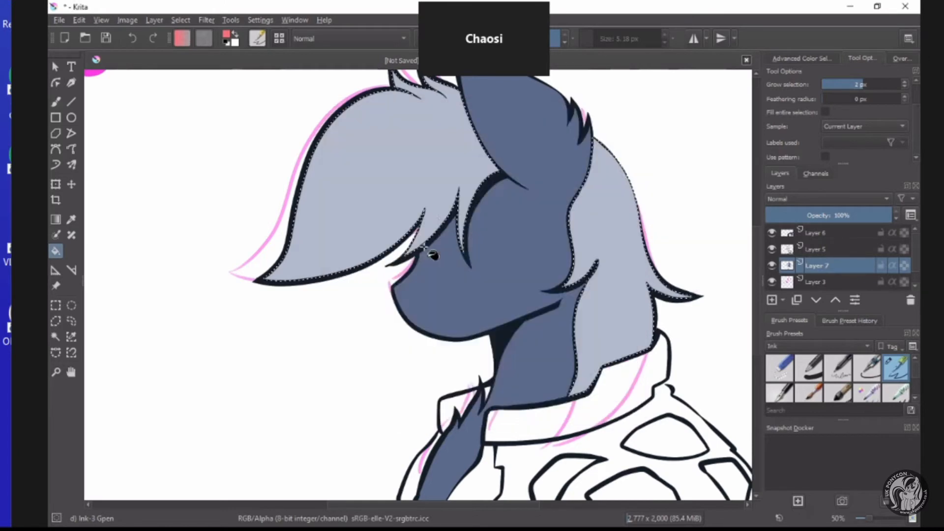
{"action": "scroll", "coordinate": [542, 215], "scroll_direction": "down", "scroll_amount": 1}
{"action": "scroll", "coordinate": [542, 215], "scroll_direction": "down", "scroll_amount": 1}
{"action": "scroll", "coordinate": [524, 212], "scroll_direction": "up", "scroll_amount": 3}
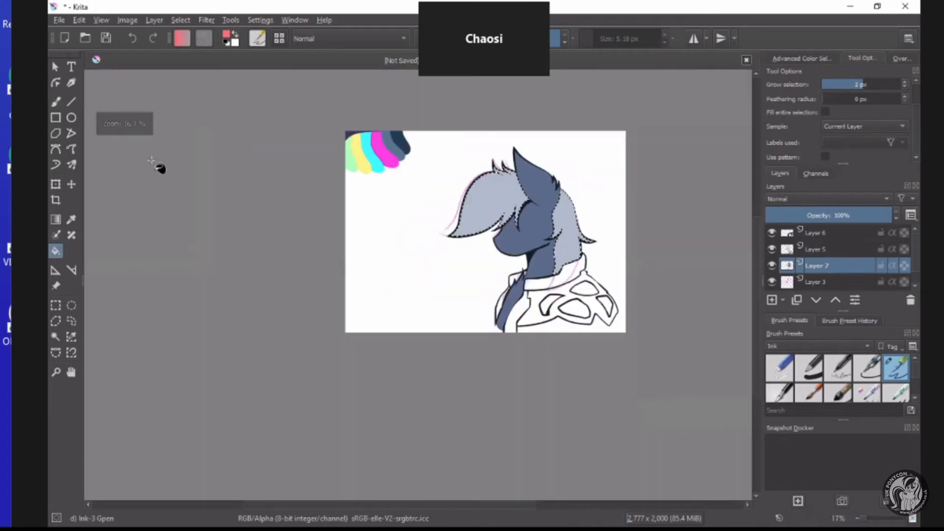
Set the freehand brush size to 217.63 px and paint a coral stripe along the upper edge of the front mane.
{"action": "left_click", "coordinate": [56, 102]}
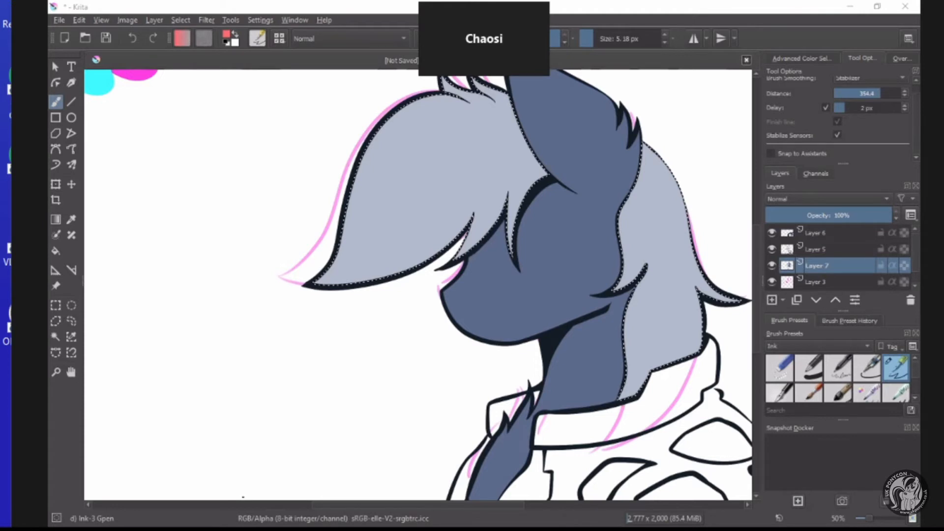
{"action": "scroll", "coordinate": [492, 144], "scroll_direction": "down", "scroll_amount": 2}
{"action": "scroll", "coordinate": [508, 117], "scroll_direction": "up", "scroll_amount": 2}
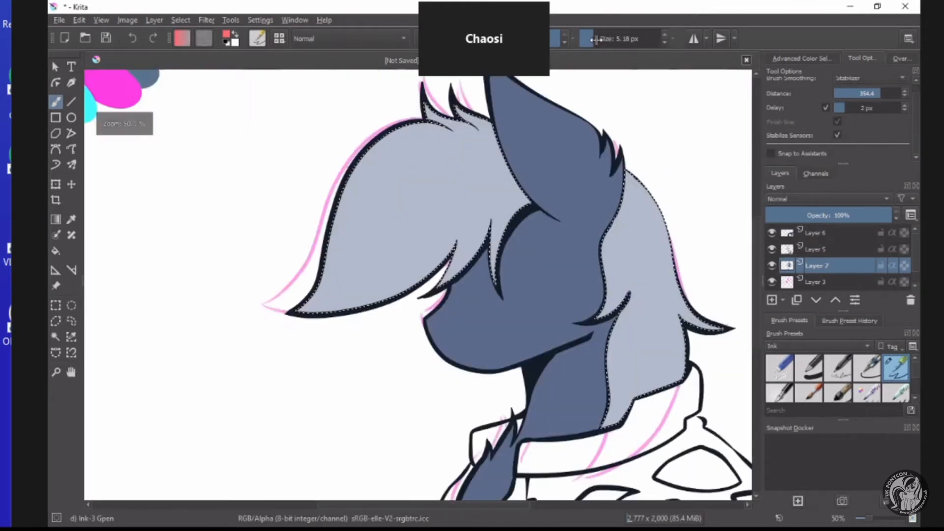
{"action": "left_click", "coordinate": [599, 38]}
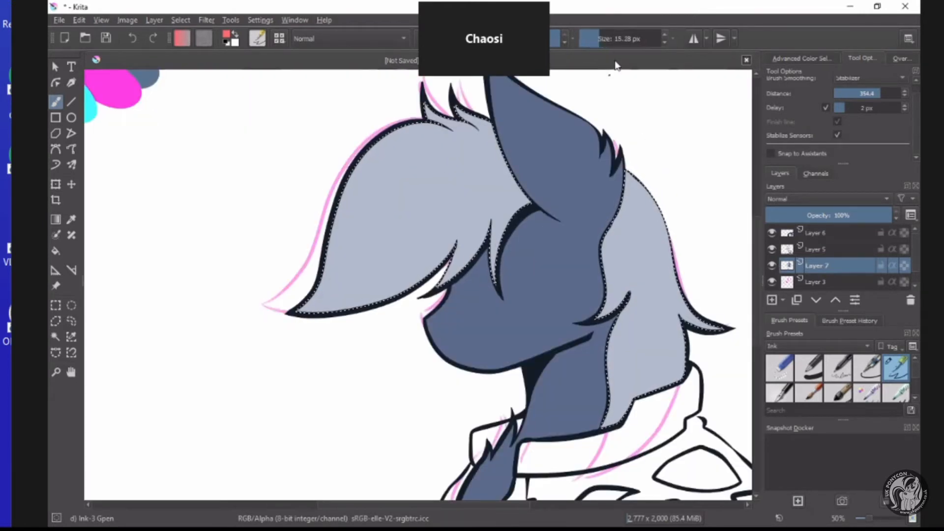
{"action": "left_click", "coordinate": [606, 39]}
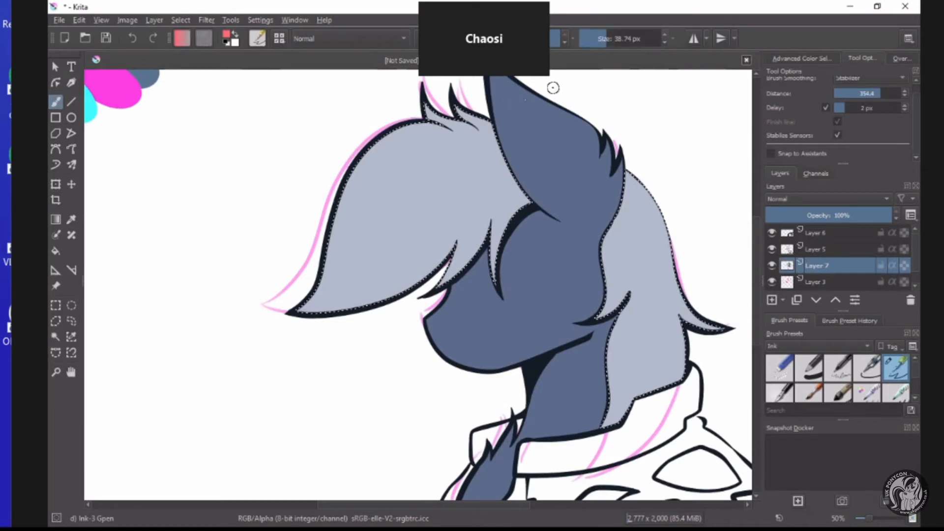
{"action": "left_click", "coordinate": [627, 39]}
{"action": "mouse_move", "coordinate": [538, 109]}
{"action": "left_mouse_down"}
{"action": "mouse_move", "coordinate": [389, 162]}
{"action": "mouse_move", "coordinate": [288, 236]}
{"action": "mouse_move", "coordinate": [284, 213]}
{"action": "left_mouse_up"}
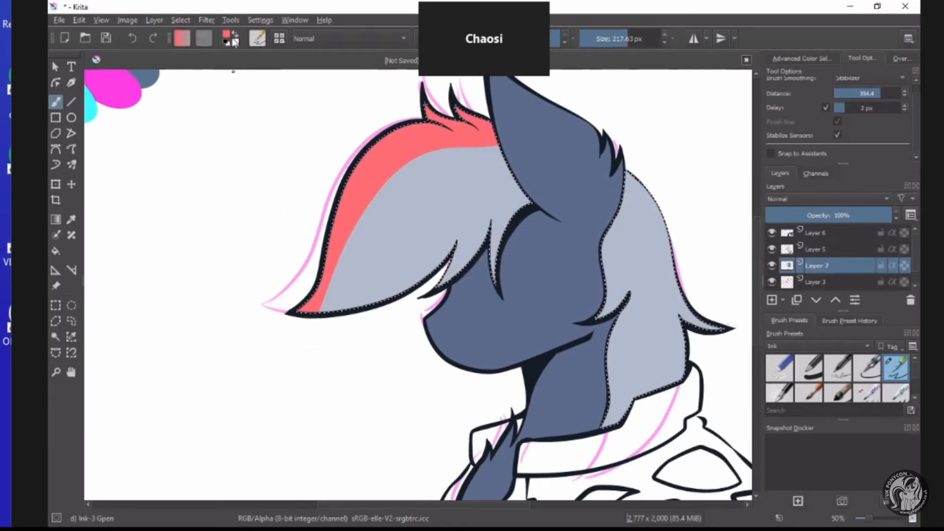
Paint a matching coral stripe along the inner edge of the back mane, beside the face and neck.
{"action": "scroll", "coordinate": [616, 280], "scroll_direction": "down", "scroll_amount": 2}
{"action": "scroll", "coordinate": [508, 386], "scroll_direction": "up", "scroll_amount": 1}
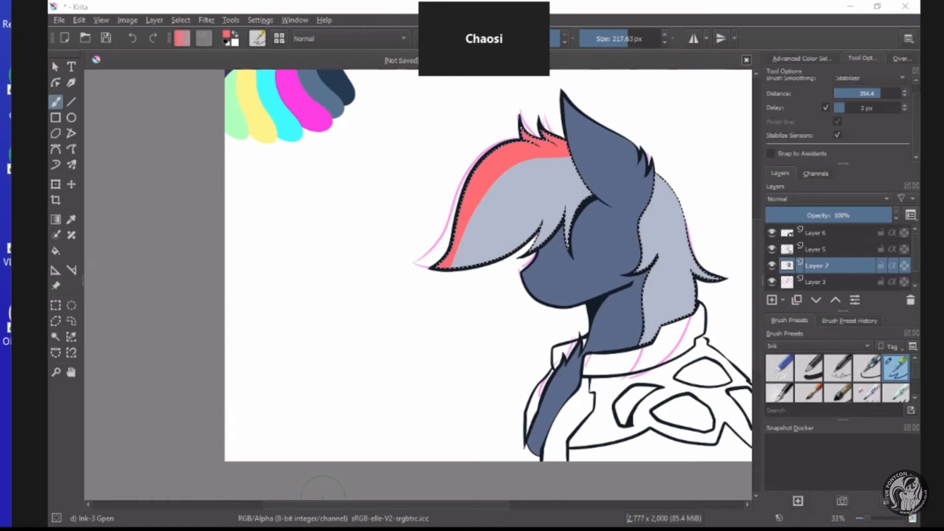
{"action": "left_click_drag", "start_coordinate": [648, 195], "coordinate": [632, 285]}
{"action": "scroll", "coordinate": [616, 290], "scroll_direction": "down", "scroll_amount": 3}
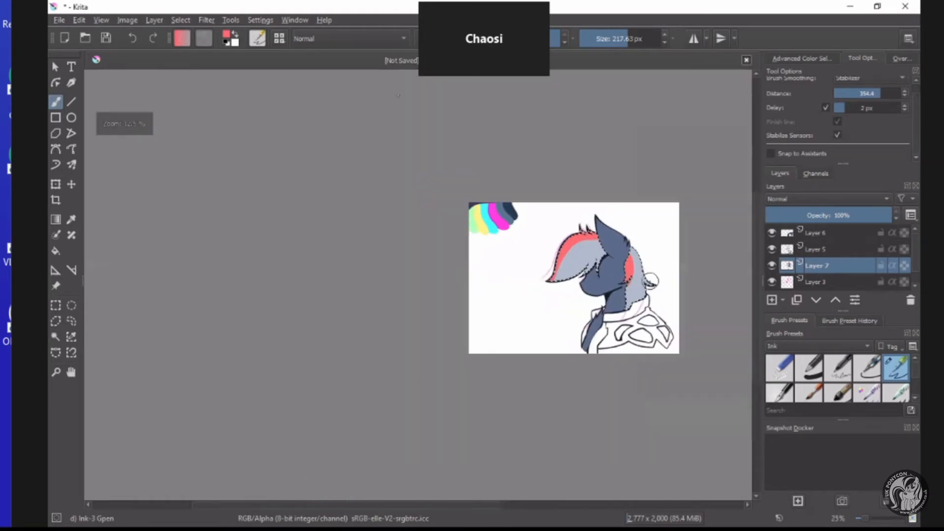
Choose vivid blue #3a5fff and paint stripes along the front mane's lower edge and the back mane's outer edge.
{"action": "scroll", "coordinate": [646, 274], "scroll_direction": "up", "scroll_amount": 4}
{"action": "left_click", "coordinate": [228, 34]}
{"action": "left_click", "coordinate": [449, 237]}
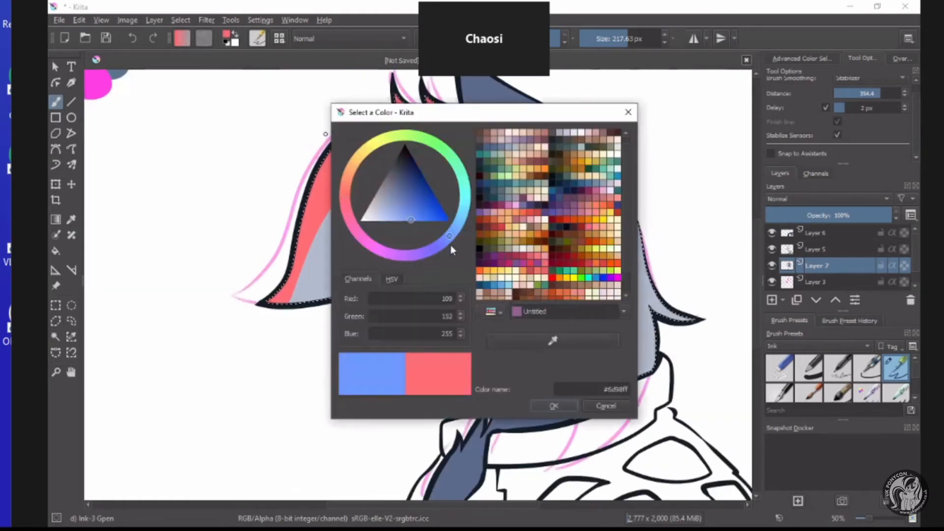
{"action": "left_click_drag", "start_coordinate": [451, 245], "coordinate": [427, 232]}
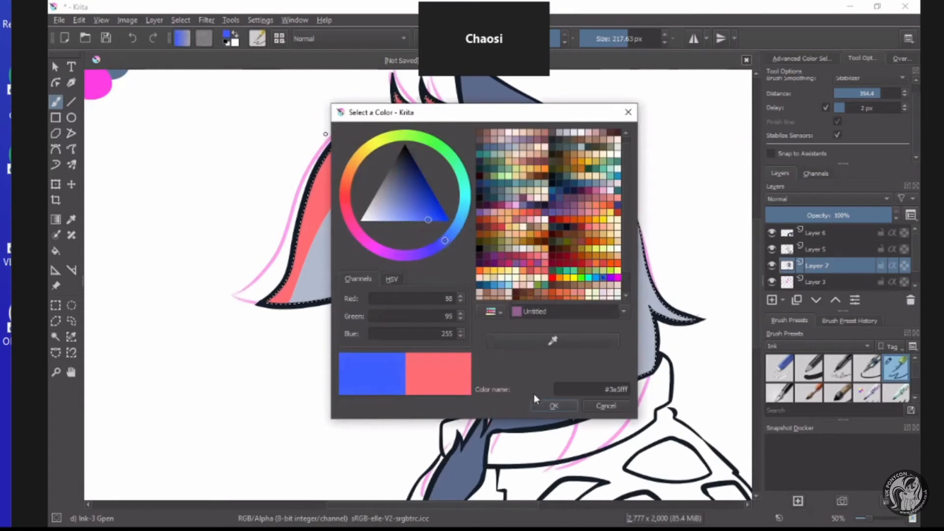
{"action": "left_click", "coordinate": [535, 410]}
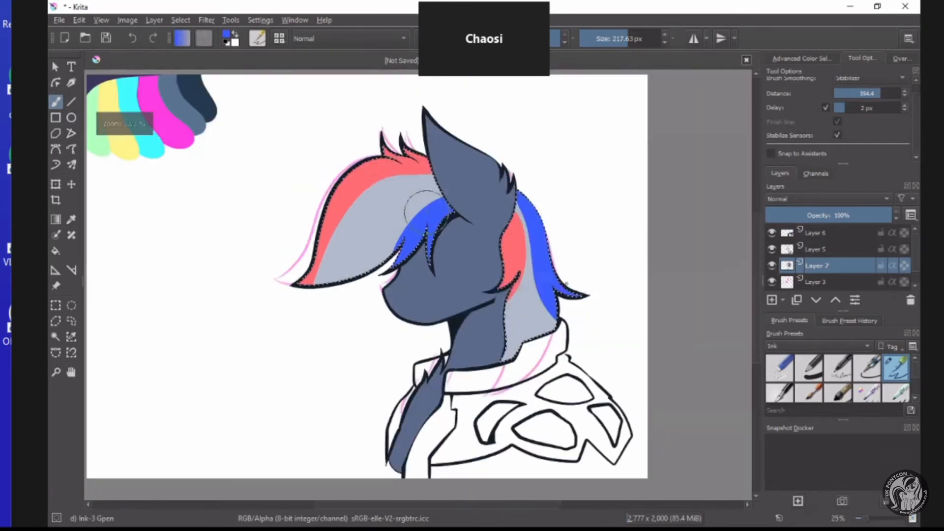
Undo the blue stripe on the back mane and repaint it along the lower outer edge down to the collar.
{"action": "key", "text": "ctrl+z"}
{"action": "scroll", "coordinate": [565, 280], "scroll_direction": "up", "scroll_amount": 1}
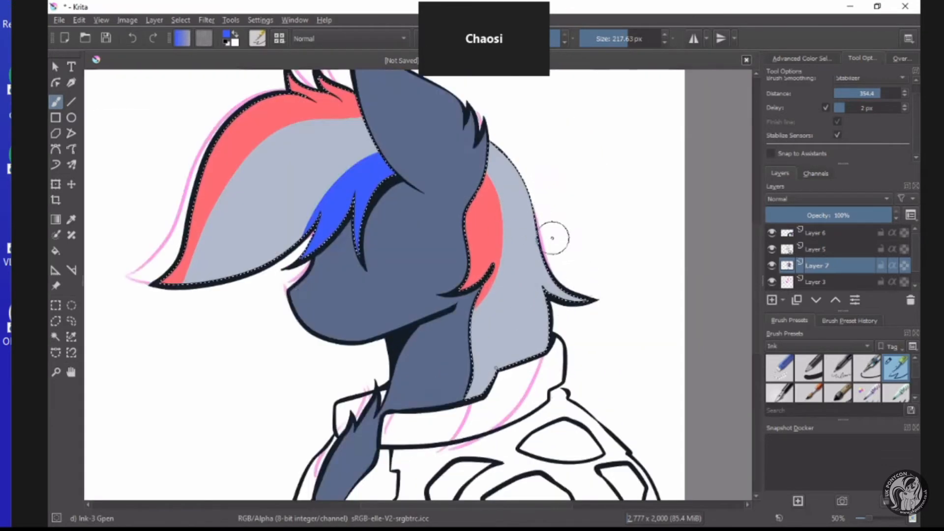
{"action": "mouse_move", "coordinate": [552, 238]}
{"action": "left_mouse_down"}
{"action": "mouse_move", "coordinate": [552, 317]}
{"action": "mouse_move", "coordinate": [461, 427]}
{"action": "left_mouse_up"}
{"action": "scroll", "coordinate": [524, 327], "scroll_direction": "down", "scroll_amount": 1}
{"action": "scroll", "coordinate": [489, 312], "scroll_direction": "down", "scroll_amount": 1}
{"action": "scroll", "coordinate": [448, 313], "scroll_direction": "up", "scroll_amount": 2}
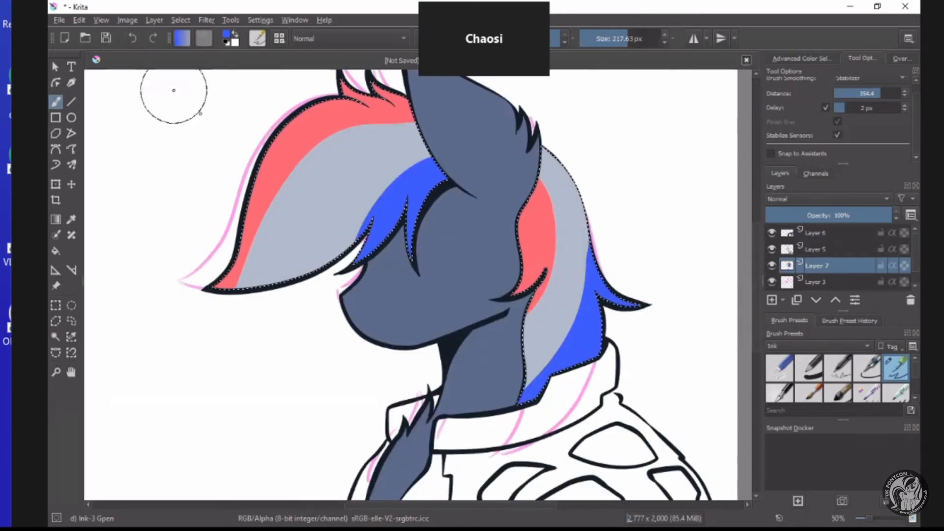
{"action": "mouse_move", "coordinate": [274, 182]}
{"action": "left_mouse_down"}
{"action": "mouse_move", "coordinate": [317, 217]}
{"action": "mouse_move", "coordinate": [331, 256]}
{"action": "left_mouse_up"}
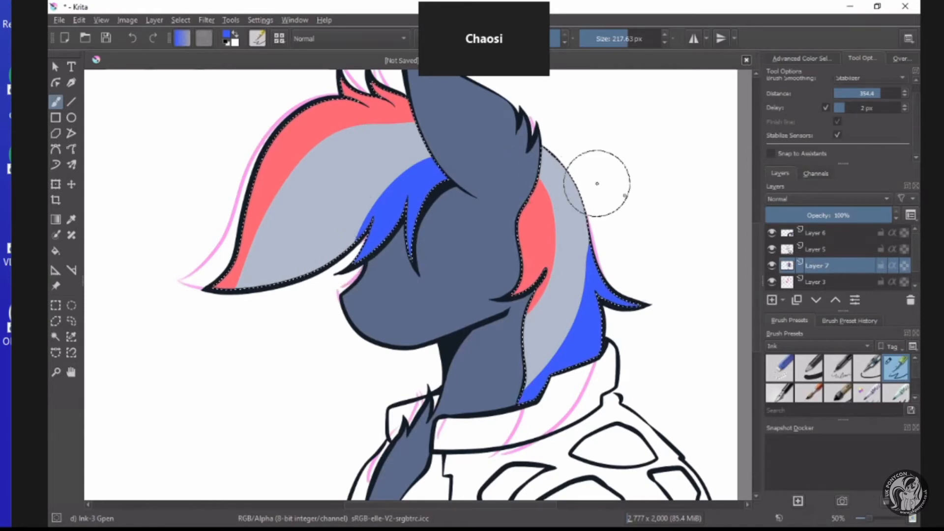
Try to select the collar and jacket areas on line art Layer 5 with Contiguous Area Selection.
{"action": "left_click", "coordinate": [842, 248]}
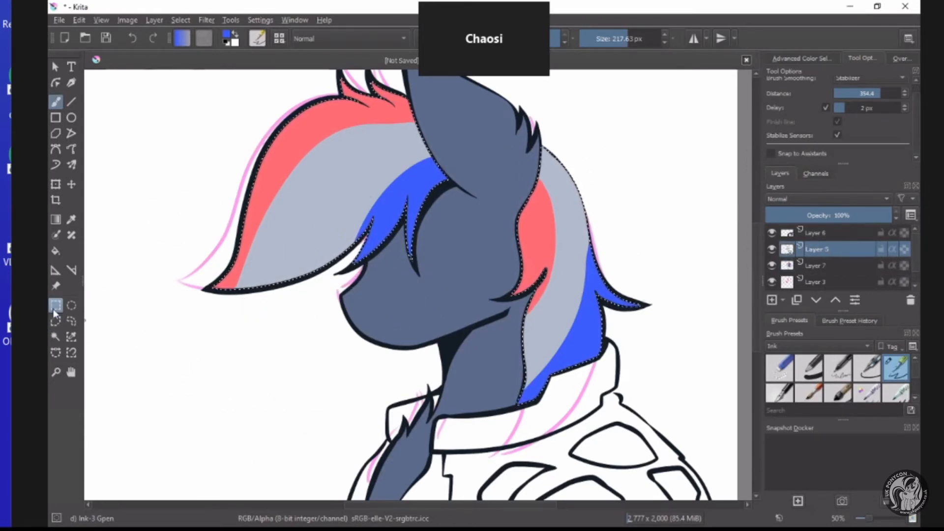
{"action": "left_click", "coordinate": [56, 337]}
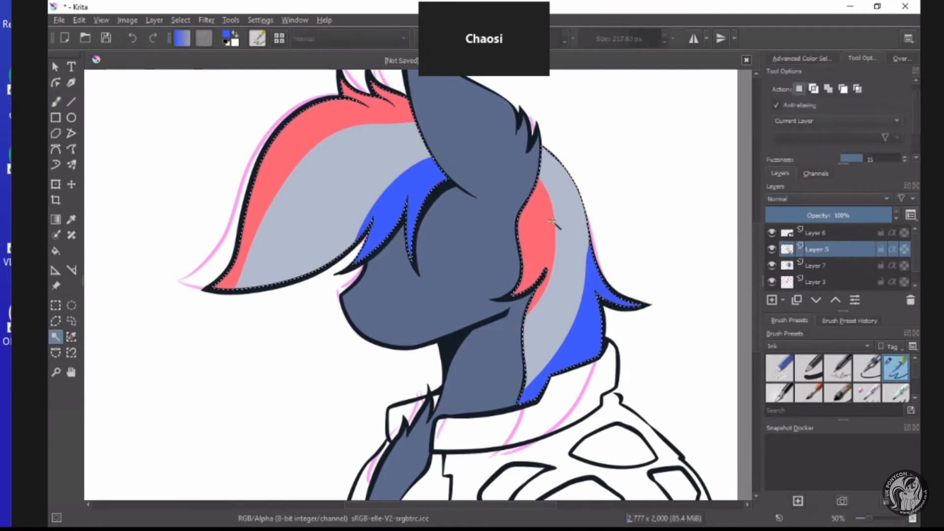
{"action": "scroll", "coordinate": [574, 251], "scroll_direction": "up", "scroll_amount": 5}
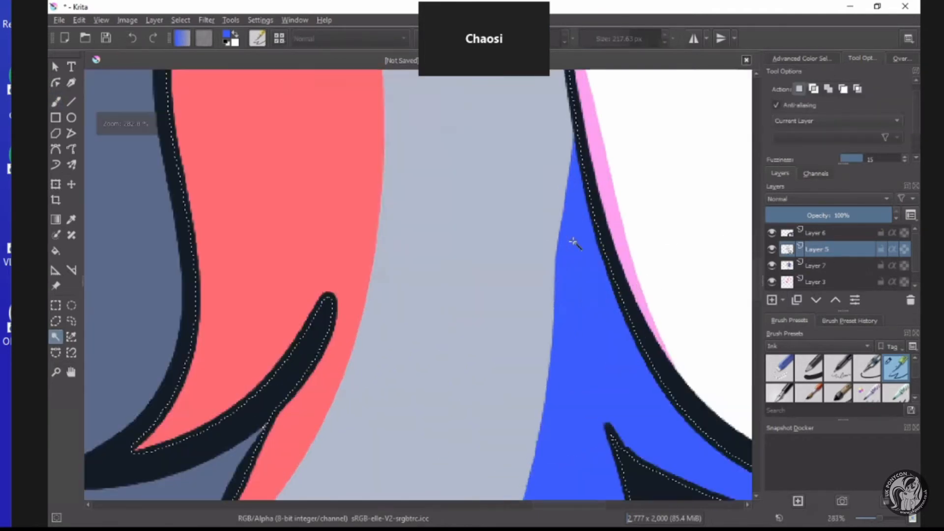
{"action": "scroll", "coordinate": [574, 242], "scroll_direction": "down", "scroll_amount": 4}
{"action": "scroll", "coordinate": [574, 369], "scroll_direction": "down", "scroll_amount": 5}
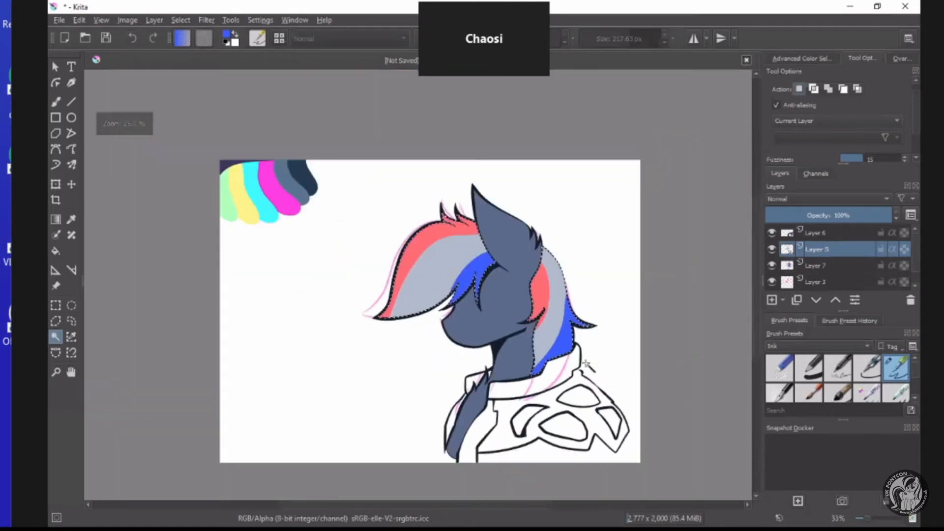
{"action": "scroll", "coordinate": [396, 376], "scroll_direction": "up", "scroll_amount": 4}
{"action": "left_click", "coordinate": [397, 377], "text": "shift"}
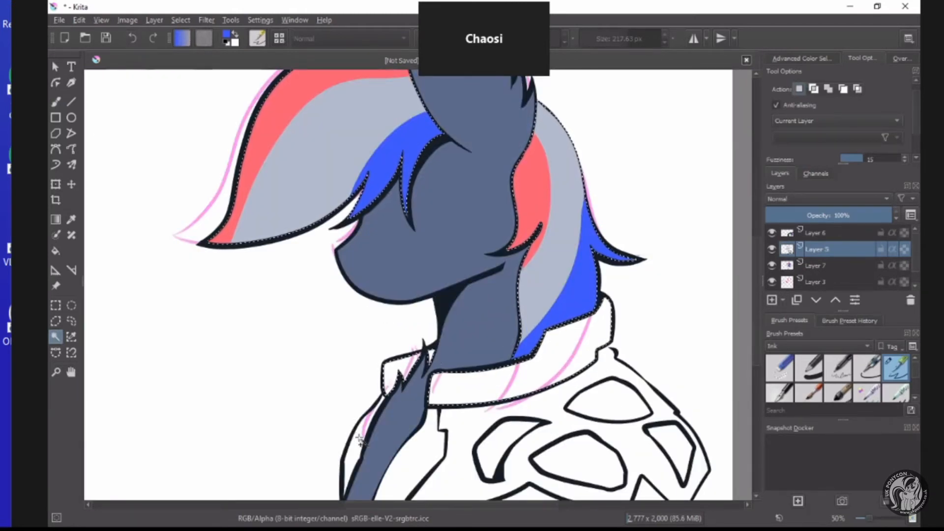
{"action": "left_click", "coordinate": [482, 455], "text": "shift"}
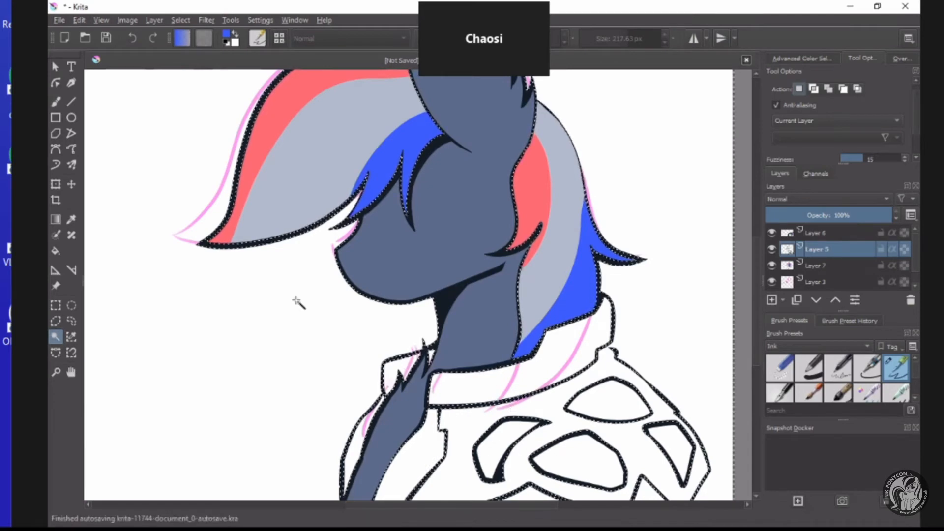
Switch to the Fill tool and set its colour to dark plum #4f3f54.
{"action": "left_click", "coordinate": [55, 251]}
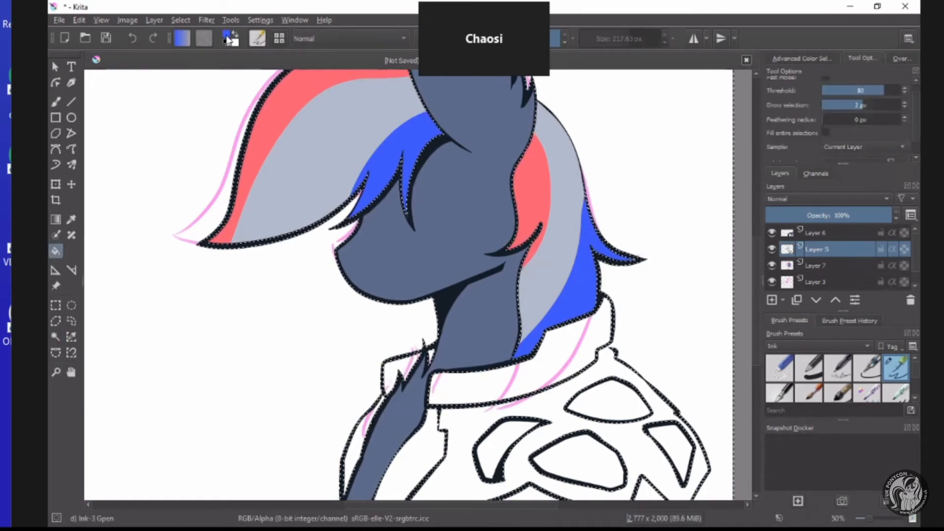
{"action": "left_click", "coordinate": [226, 34]}
{"action": "left_click", "coordinate": [413, 254]}
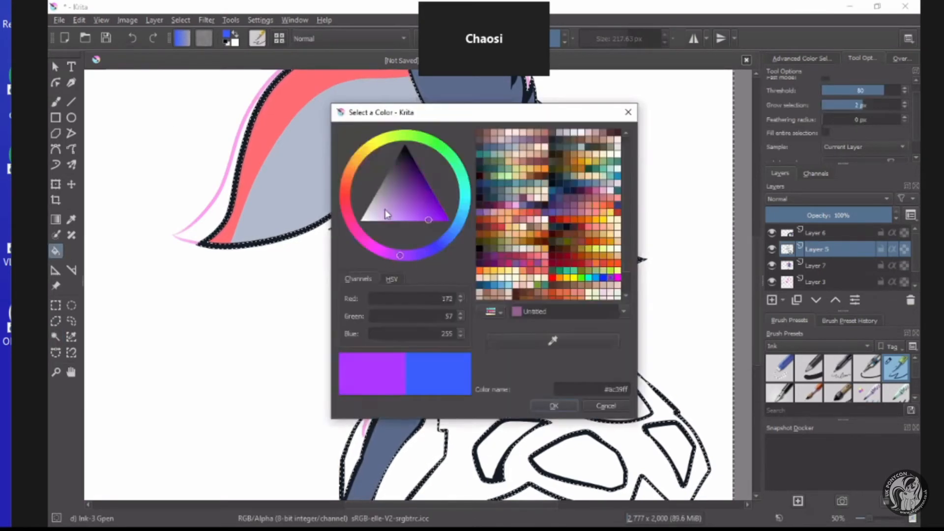
{"action": "left_click", "coordinate": [398, 170]}
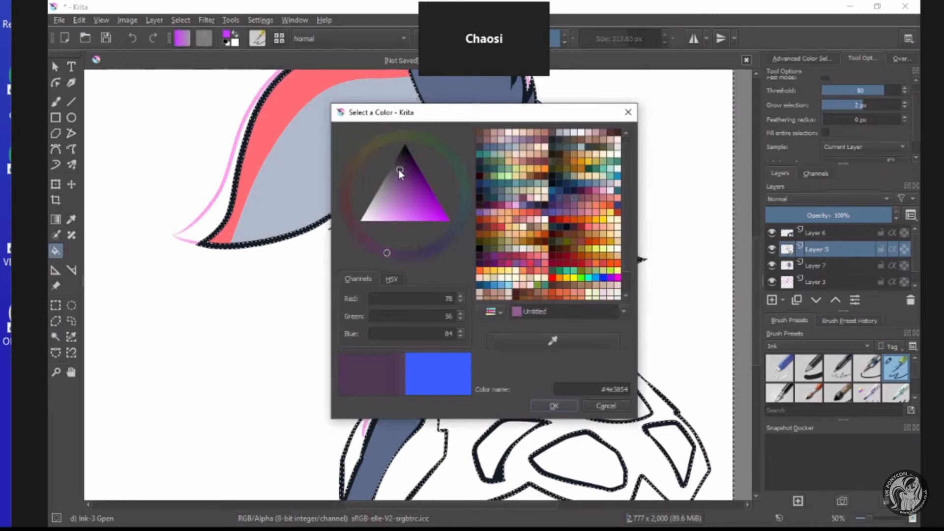
{"action": "left_click", "coordinate": [554, 406]}
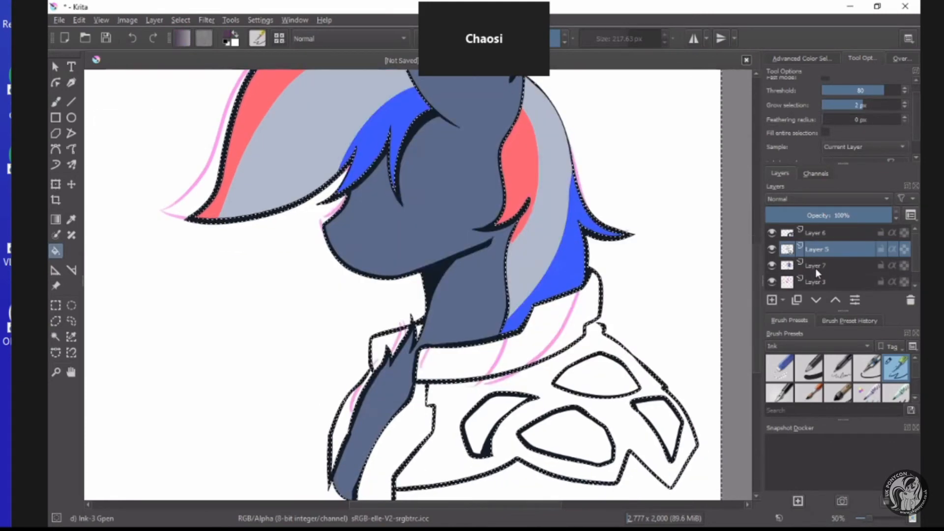
Reselect only the collar and lapel areas from line art Layer 5 and fill them with the dark plum on Layer 7.
{"action": "left_click", "coordinate": [821, 266]}
{"action": "scroll", "coordinate": [529, 273], "scroll_direction": "down", "scroll_amount": 2}
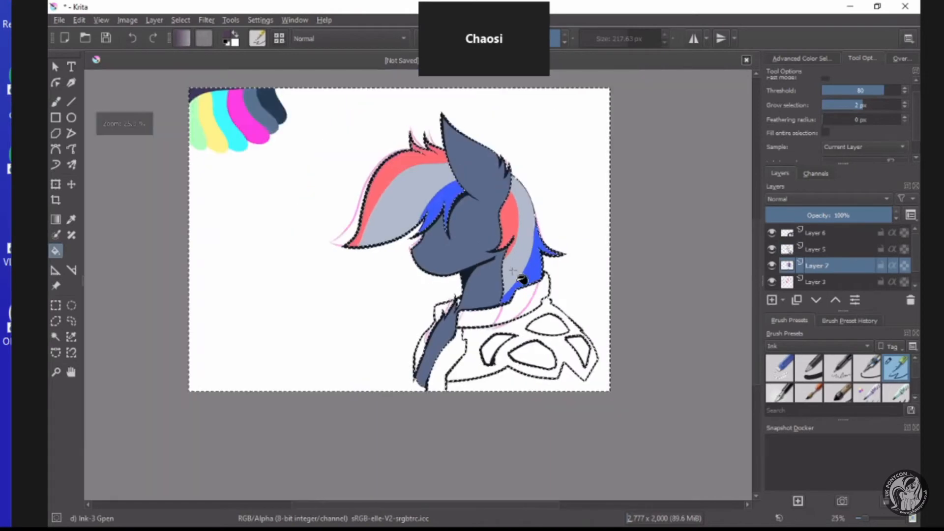
{"action": "scroll", "coordinate": [512, 270], "scroll_direction": "up", "scroll_amount": 1}
{"action": "left_click", "coordinate": [56, 338]}
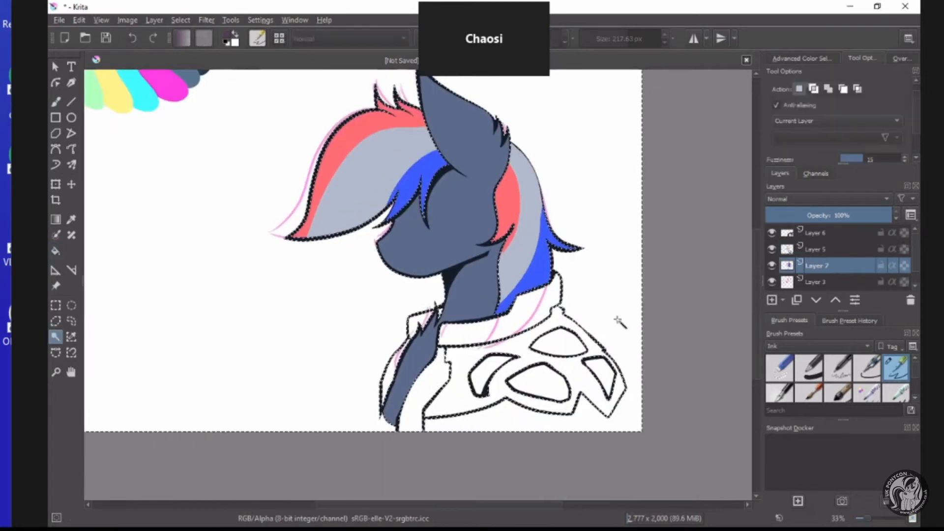
{"action": "key", "text": "Page_Up"}
{"action": "scroll", "coordinate": [502, 372], "scroll_direction": "up", "scroll_amount": 2}
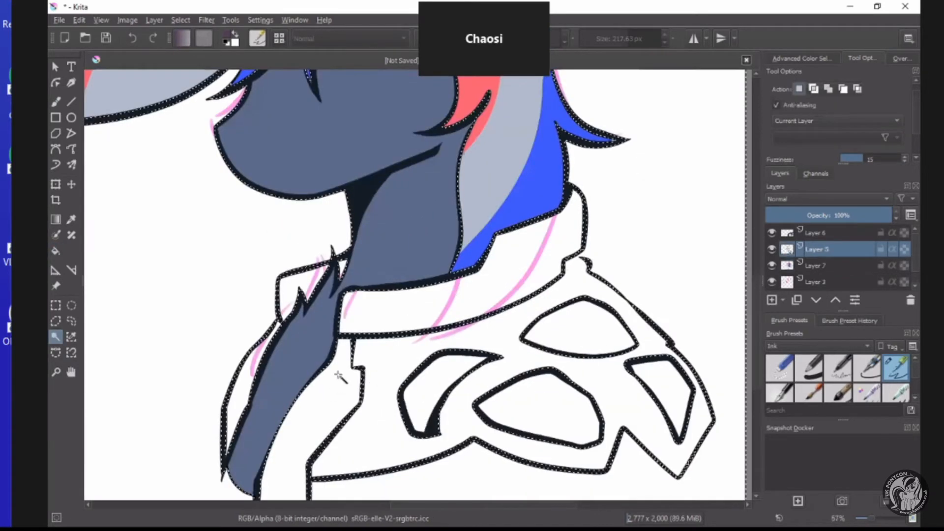
{"action": "left_click", "coordinate": [340, 385]}
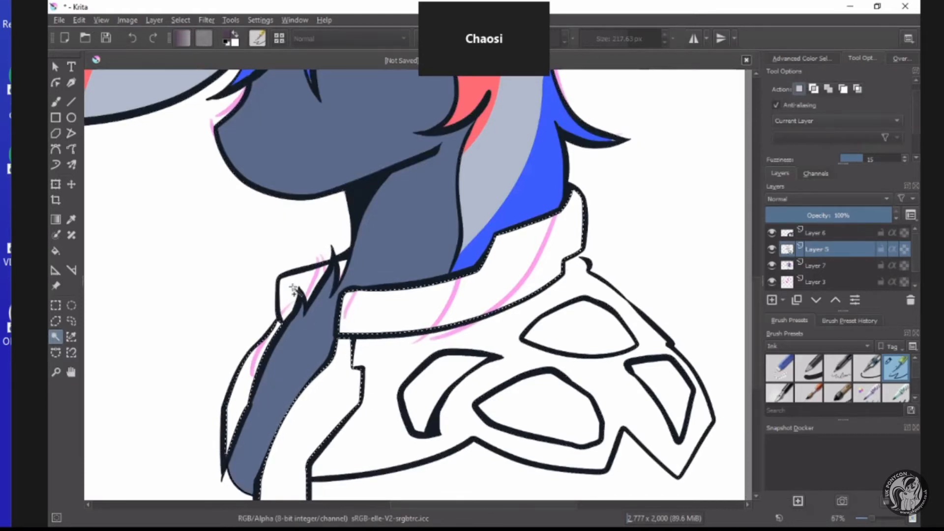
{"action": "left_click", "coordinate": [253, 364], "text": "shift"}
{"action": "left_click", "coordinate": [55, 250]}
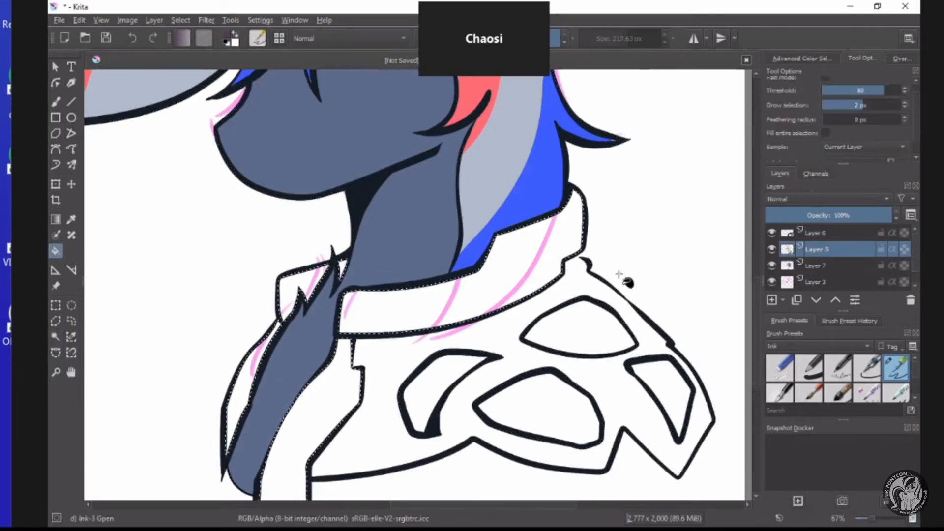
{"action": "left_click", "coordinate": [831, 265]}
{"action": "left_click", "coordinate": [471, 302]}
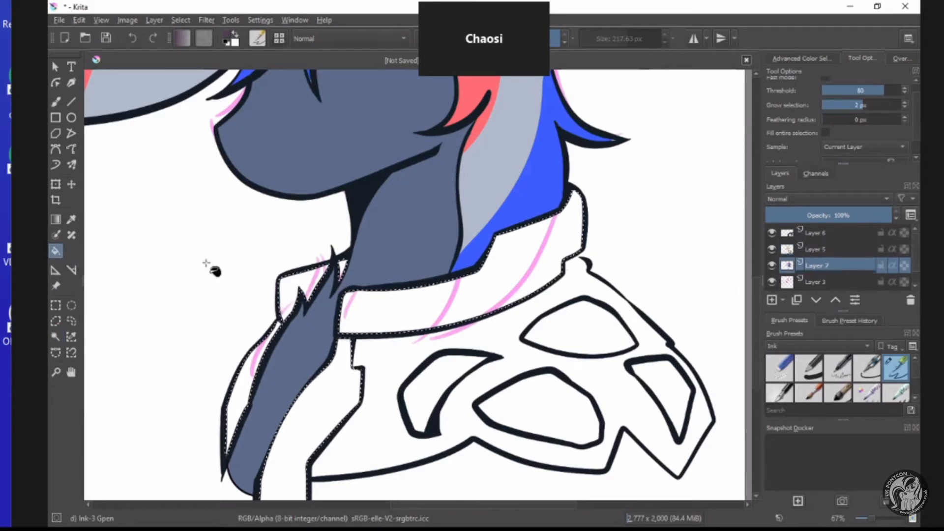
Clear the collar selection and make line art Layer 5 active.
{"action": "left_click", "coordinate": [55, 321]}
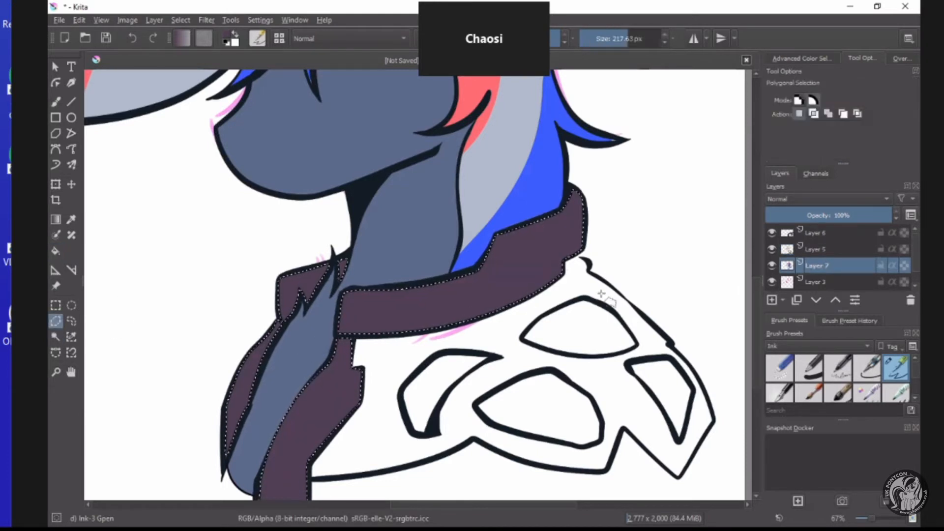
{"action": "scroll", "coordinate": [610, 267], "scroll_direction": "up", "scroll_amount": 2}
{"action": "left_click", "coordinate": [56, 102]}
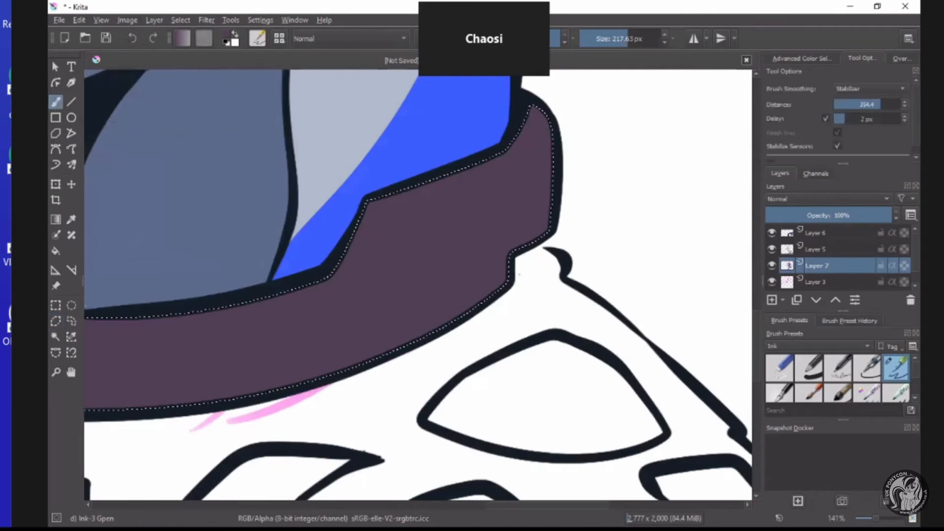
{"action": "left_click", "coordinate": [55, 307]}
{"action": "left_click", "coordinate": [815, 250]}
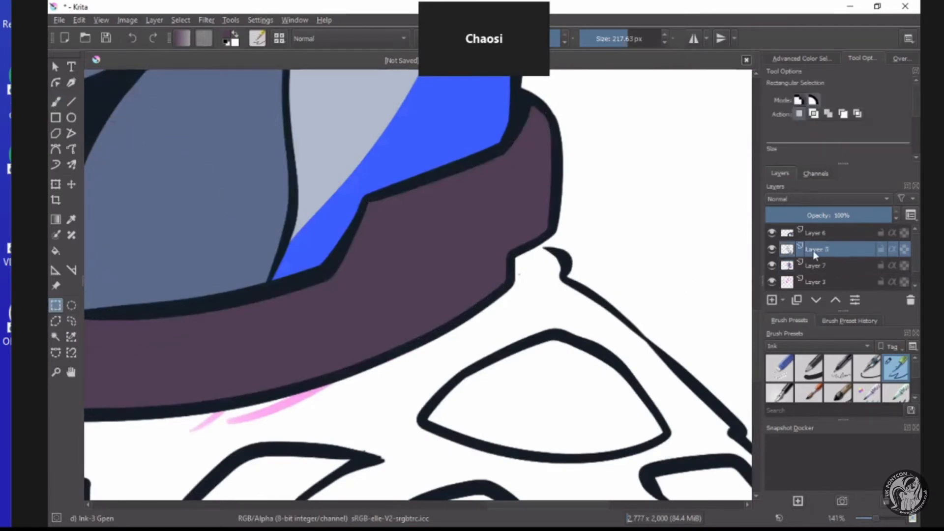
Close the line gap between the collar and shoulder with a 25.22 px brush on Layer 5, and return to Layer 7.
{"action": "left_click", "coordinate": [55, 102]}
{"action": "left_click", "coordinate": [603, 39]}
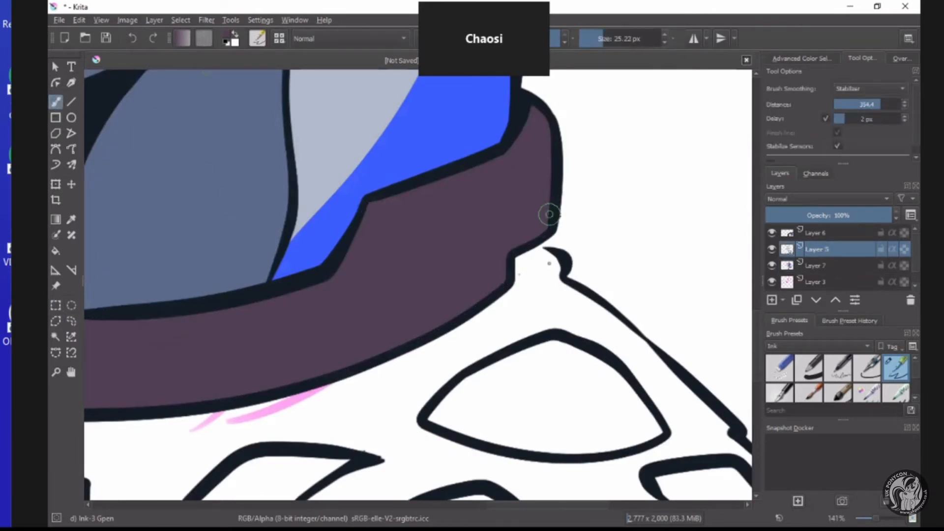
{"action": "scroll", "coordinate": [549, 224], "scroll_direction": "up", "scroll_amount": 3}
{"action": "left_click_drag", "start_coordinate": [549, 294], "coordinate": [527, 282]}
{"action": "scroll", "coordinate": [454, 354], "scroll_direction": "down", "scroll_amount": 3}
{"action": "scroll", "coordinate": [427, 350], "scroll_direction": "down", "scroll_amount": 8}
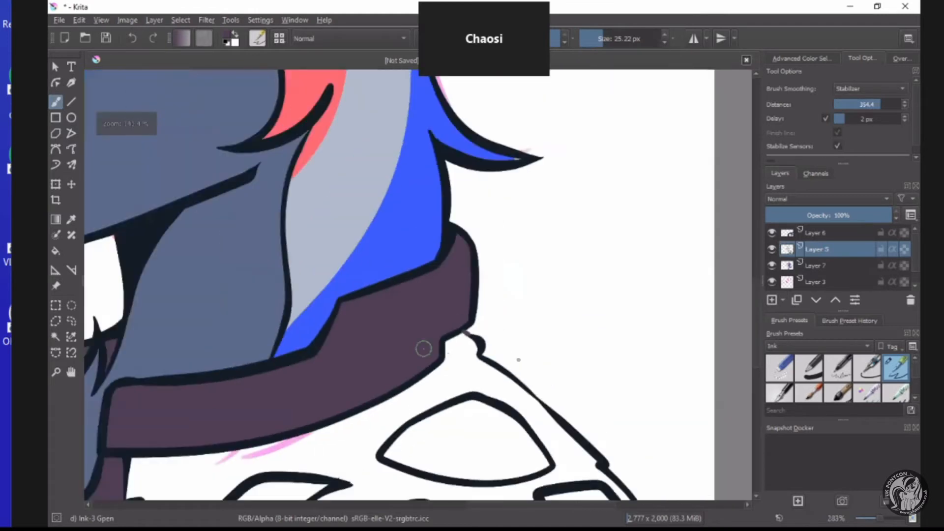
{"action": "left_click", "coordinate": [831, 265]}
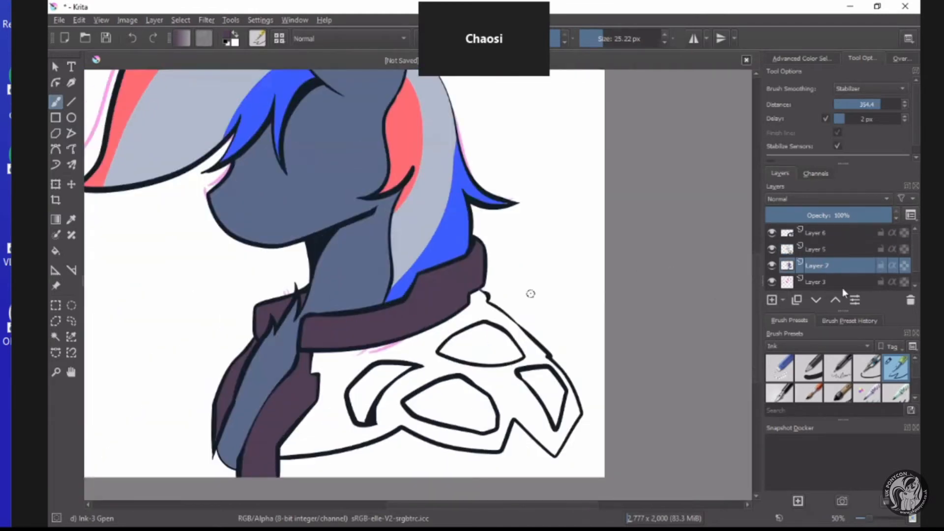
Fill the jacket's main shoulder area with the dark plum on Layer 7, using a selection made from line art Layer 5.
{"action": "left_click", "coordinate": [834, 252]}
{"action": "left_click", "coordinate": [55, 337]}
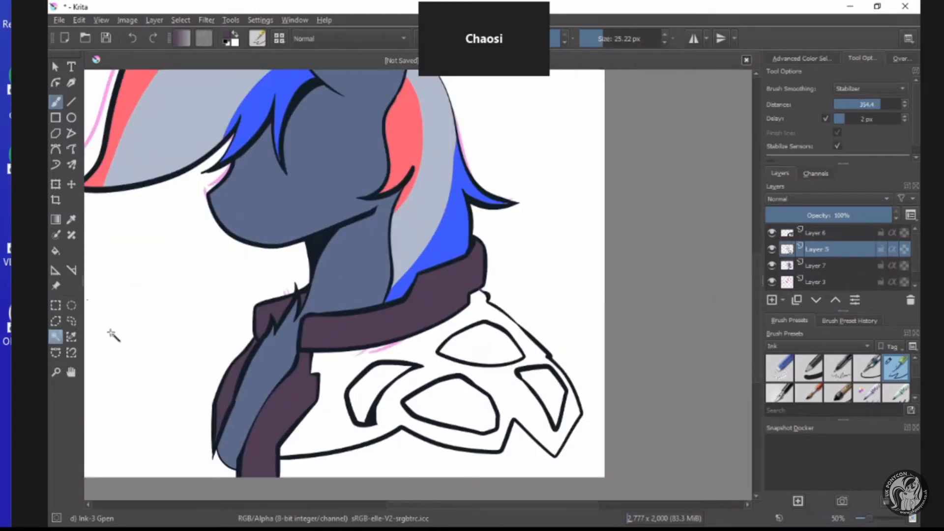
{"action": "left_click", "coordinate": [339, 368]}
{"action": "left_click", "coordinate": [55, 250]}
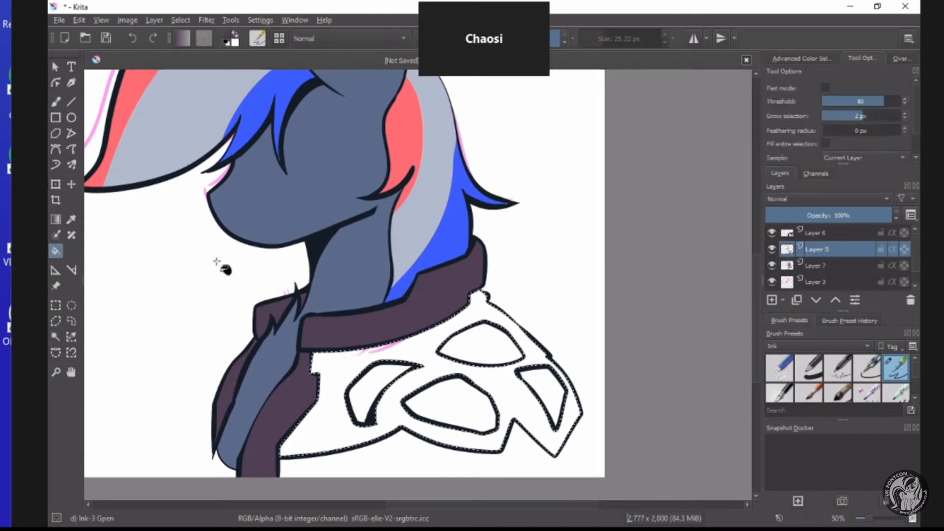
{"action": "left_click", "coordinate": [839, 266]}
{"action": "left_click", "coordinate": [276, 379]}
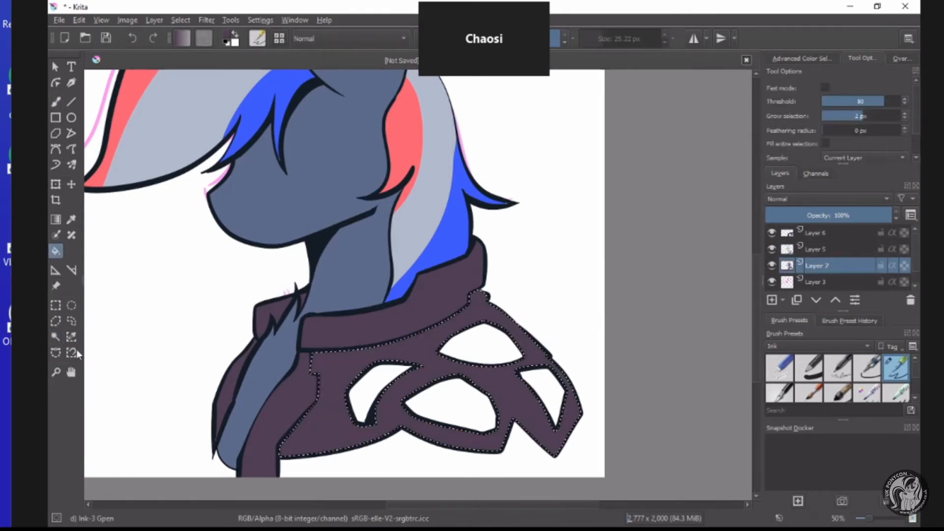
{"action": "left_click", "coordinate": [56, 306]}
{"action": "left_click", "coordinate": [146, 323]}
Select the four white patches on the jacket's shoulder from line art Layer 5 with the contiguous selection tool.
{"action": "scroll", "coordinate": [306, 342], "scroll_direction": "down", "scroll_amount": 2}
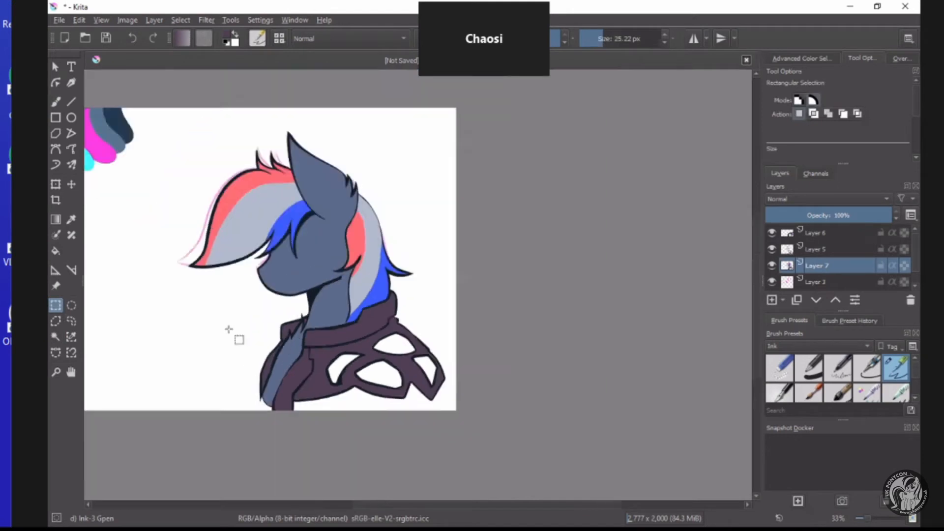
{"action": "scroll", "coordinate": [229, 329], "scroll_direction": "down", "scroll_amount": 1}
{"action": "scroll", "coordinate": [220, 330], "scroll_direction": "up", "scroll_amount": 3}
{"action": "left_click", "coordinate": [55, 338]}
{"action": "left_click", "coordinate": [823, 252]}
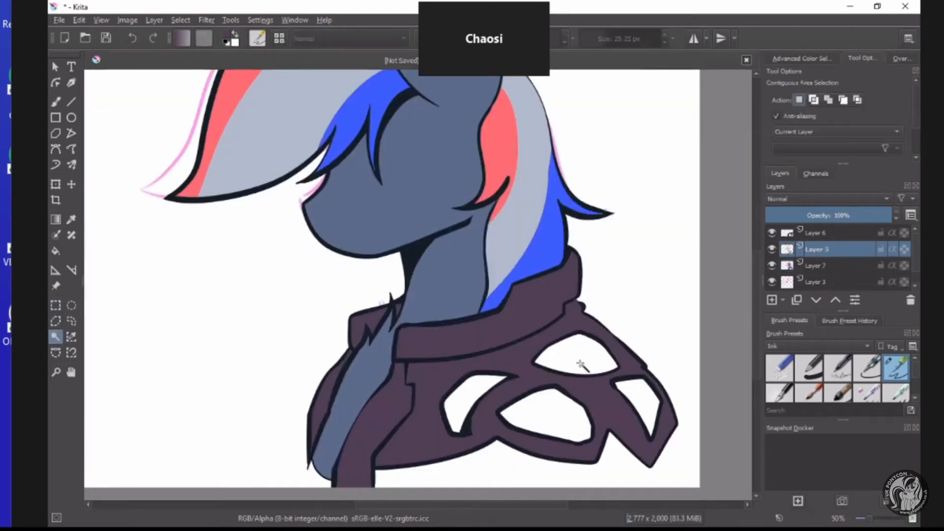
{"action": "left_click", "coordinate": [573, 353], "text": "shift"}
{"action": "left_click", "coordinate": [550, 414], "text": "shift"}
{"action": "left_click", "coordinate": [471, 389], "text": "shift"}
Switch to the Fill tool and set its colour to pink #ff7fb9.
{"action": "left_click", "coordinate": [55, 251]}
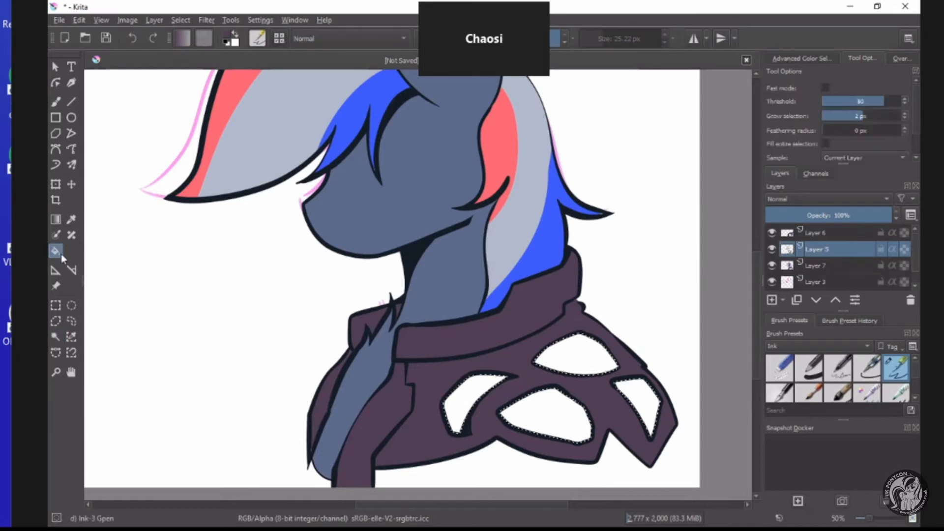
{"action": "left_click", "coordinate": [227, 40]}
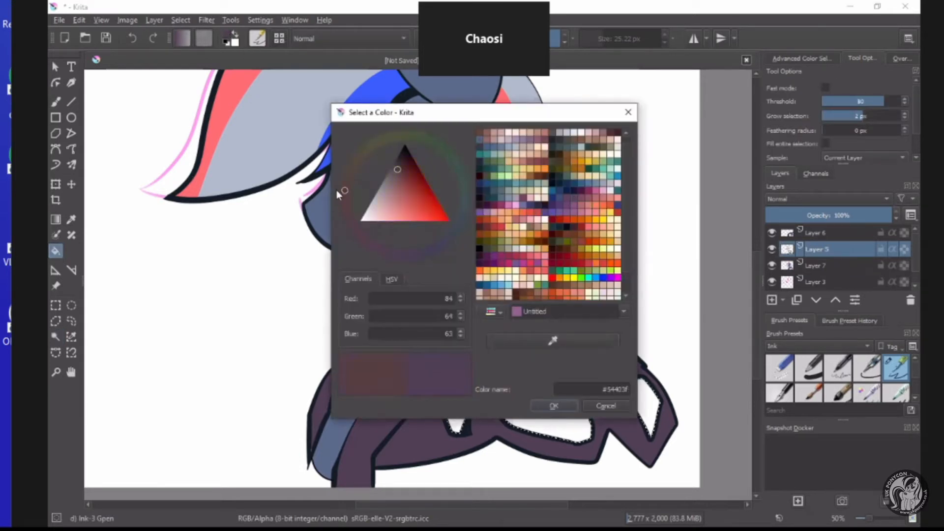
{"action": "left_click", "coordinate": [404, 220]}
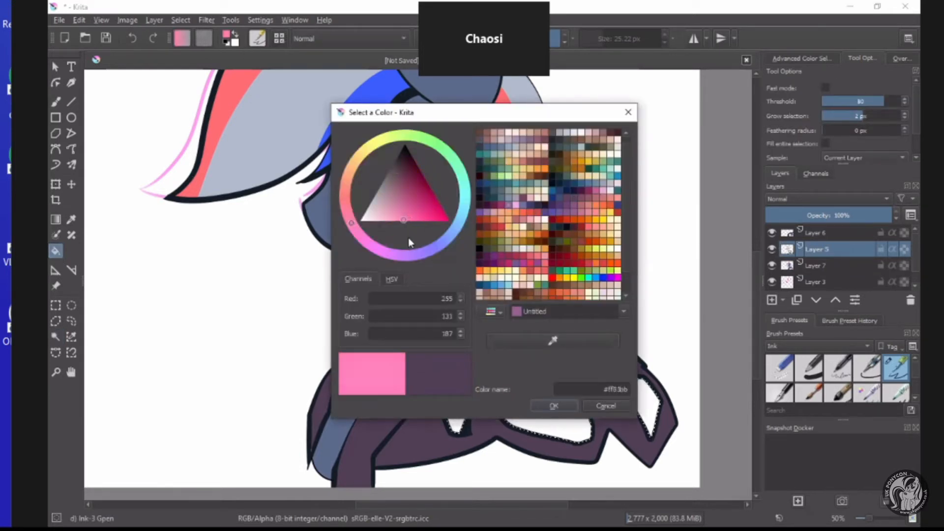
{"action": "left_click", "coordinate": [550, 406]}
Fill the four selected shoulder patches with the pink on Layer 7 and clear the selection.
{"action": "left_click", "coordinate": [819, 266]}
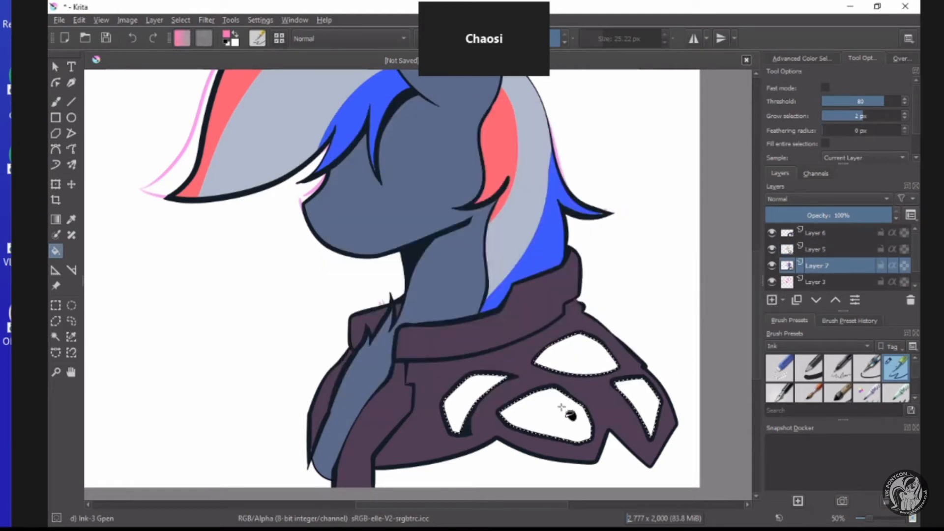
{"action": "left_click", "coordinate": [558, 413]}
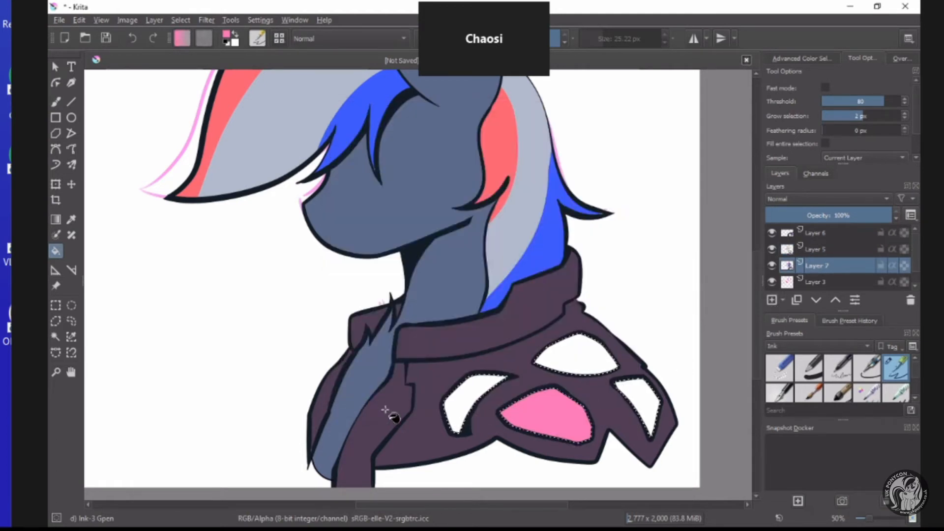
{"action": "left_click", "coordinate": [642, 391]}
{"action": "left_click", "coordinate": [480, 394]}
{"action": "left_click", "coordinate": [239, 309]}
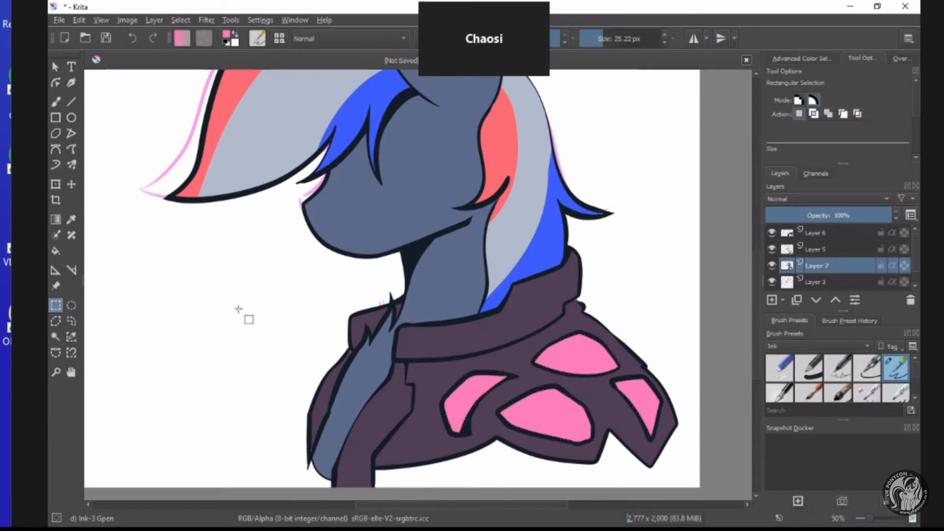
{"action": "scroll", "coordinate": [393, 229], "scroll_direction": "down", "scroll_amount": 3}
{"action": "scroll", "coordinate": [401, 211], "scroll_direction": "up", "scroll_amount": 4}
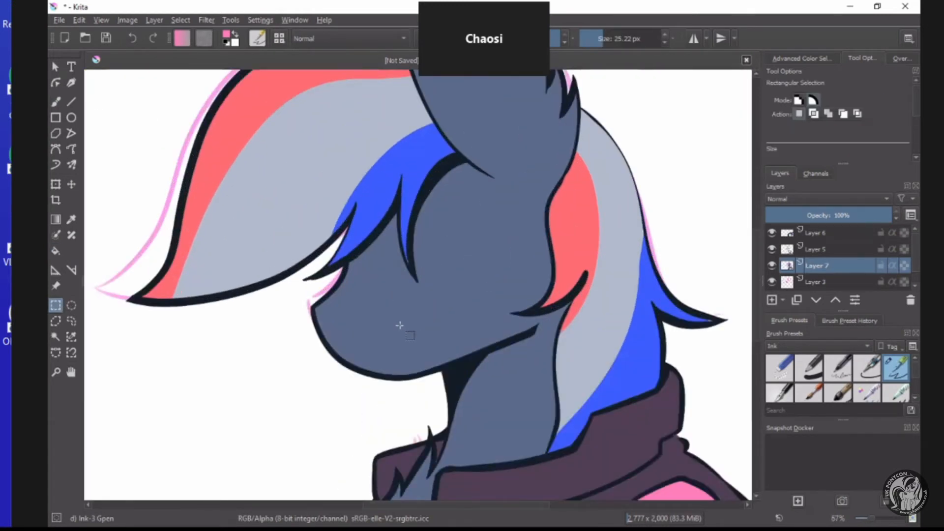
{"action": "scroll", "coordinate": [489, 253], "scroll_direction": "down", "scroll_amount": 3}
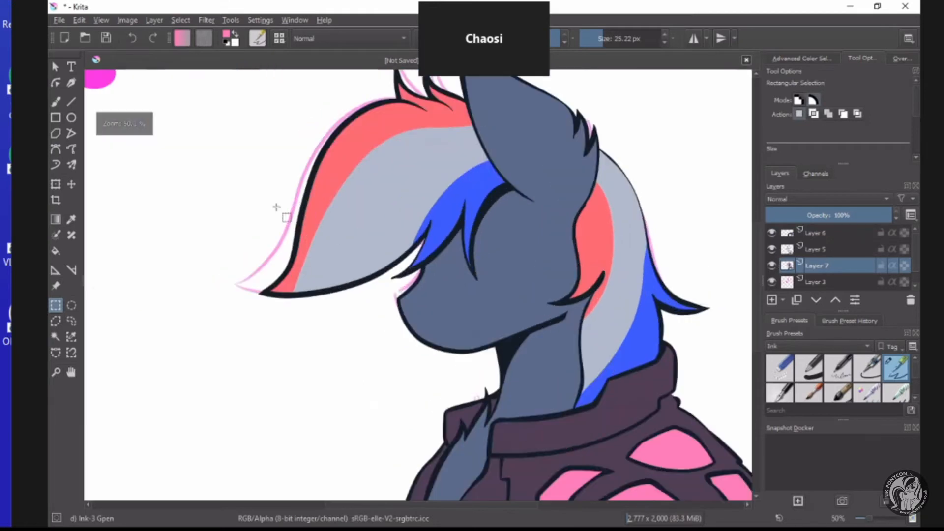
{"action": "scroll", "coordinate": [361, 231], "scroll_direction": "down", "scroll_amount": 2}
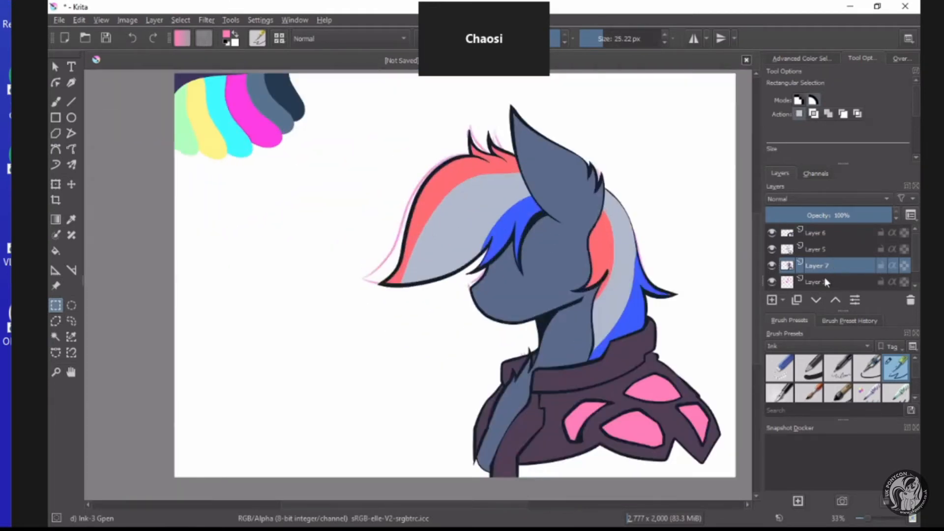
{"action": "left_click", "coordinate": [811, 284]}
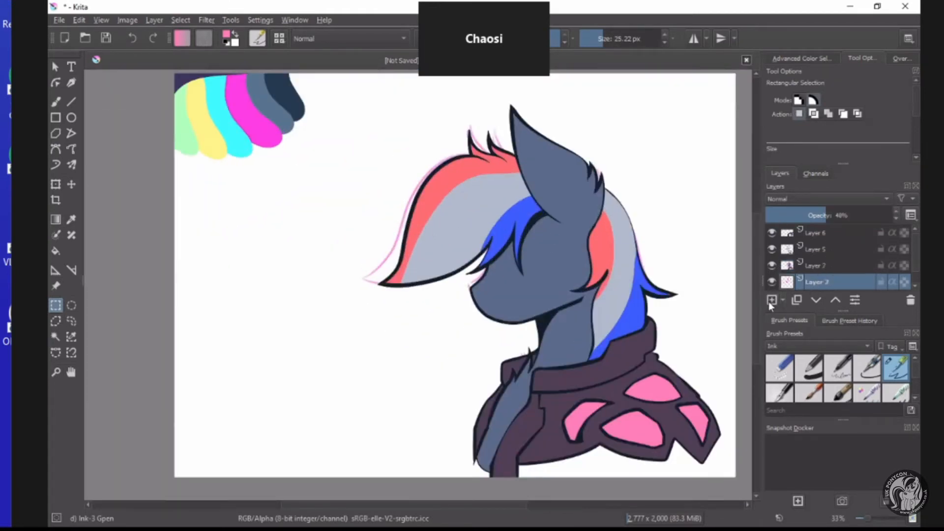
{"action": "left_click", "coordinate": [819, 268]}
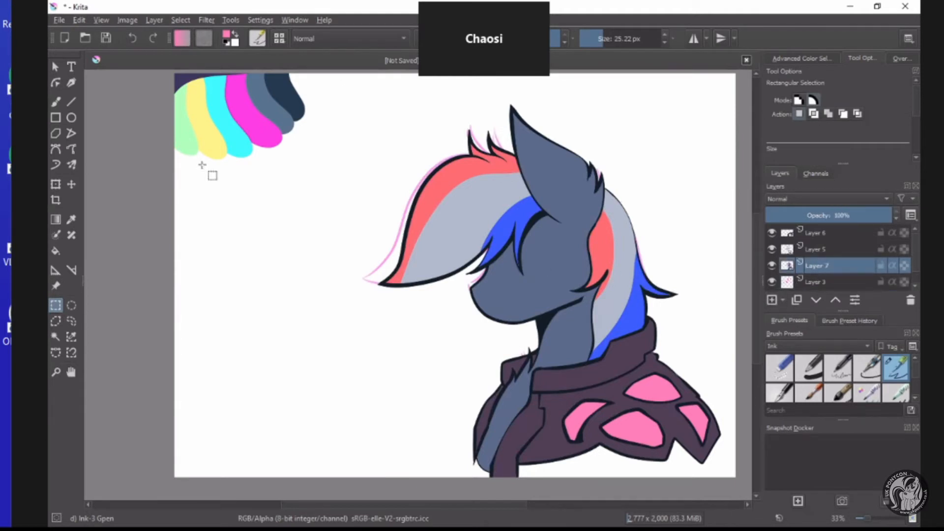
{"action": "key", "text": "b"}
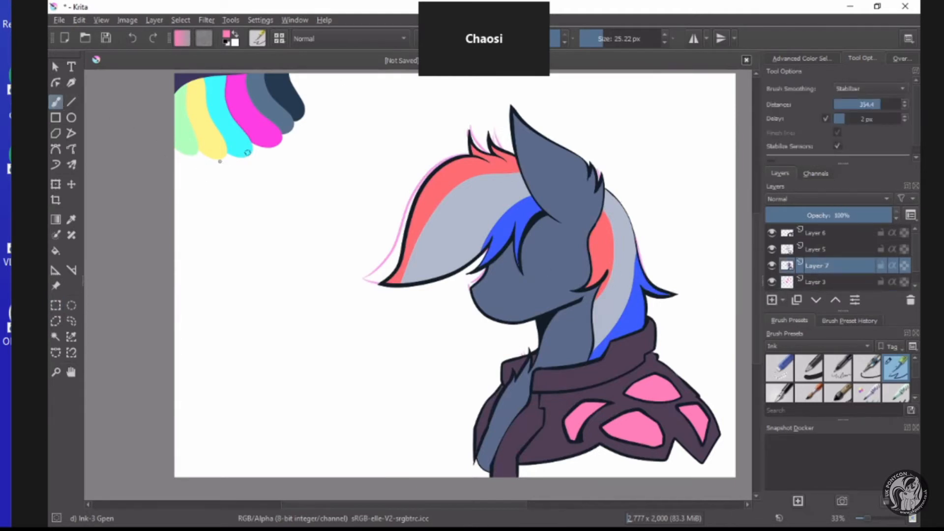
{"action": "left_click", "coordinate": [228, 35]}
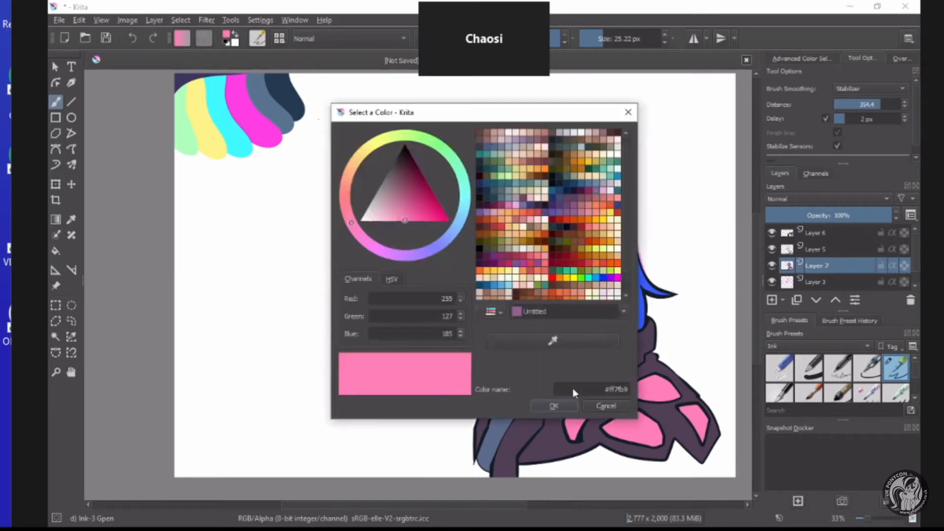
{"action": "left_click", "coordinate": [610, 406]}
Add a new paint layer above Layer 7 and sample the coat's blue-grey from the pony's face.
{"action": "left_click", "coordinate": [772, 300]}
{"action": "key", "text": "p"}
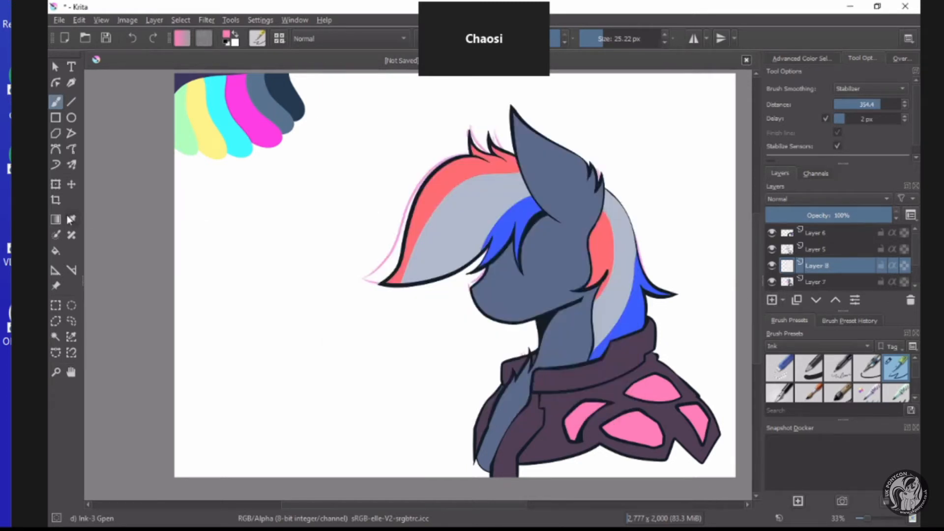
{"action": "left_click", "coordinate": [550, 270]}
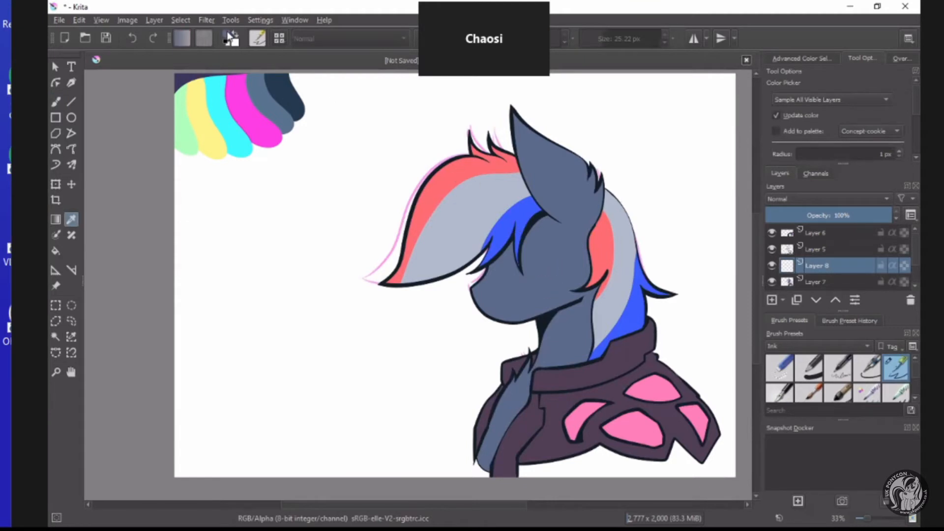
Darken the sampled coat colour to #45536f and set the brush size to 12.67 px.
{"action": "left_click", "coordinate": [228, 36]}
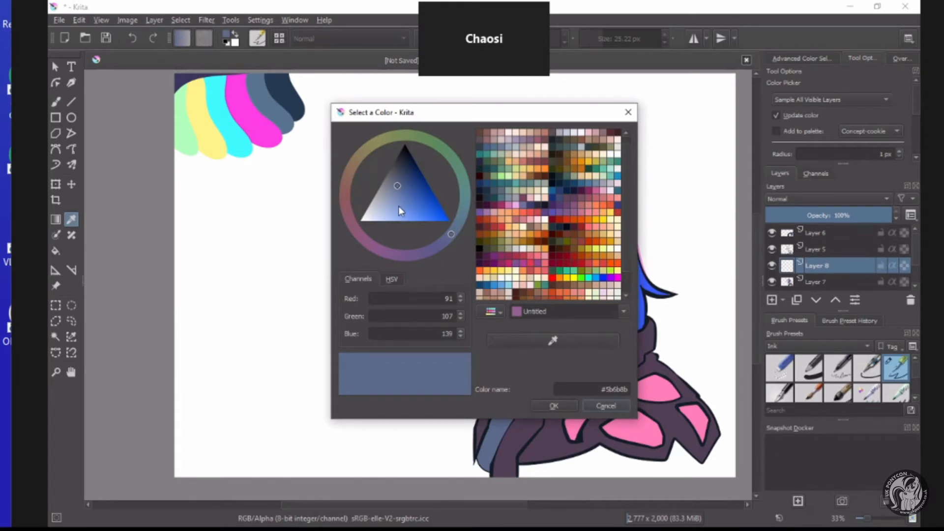
{"action": "left_click", "coordinate": [401, 180]}
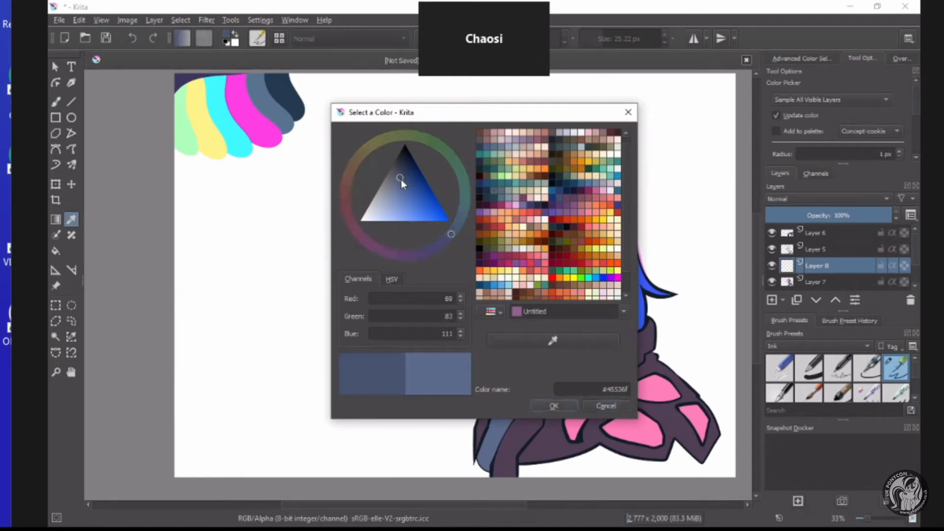
{"action": "left_click", "coordinate": [552, 405]}
{"action": "key", "text": "b"}
{"action": "left_click", "coordinate": [598, 41]}
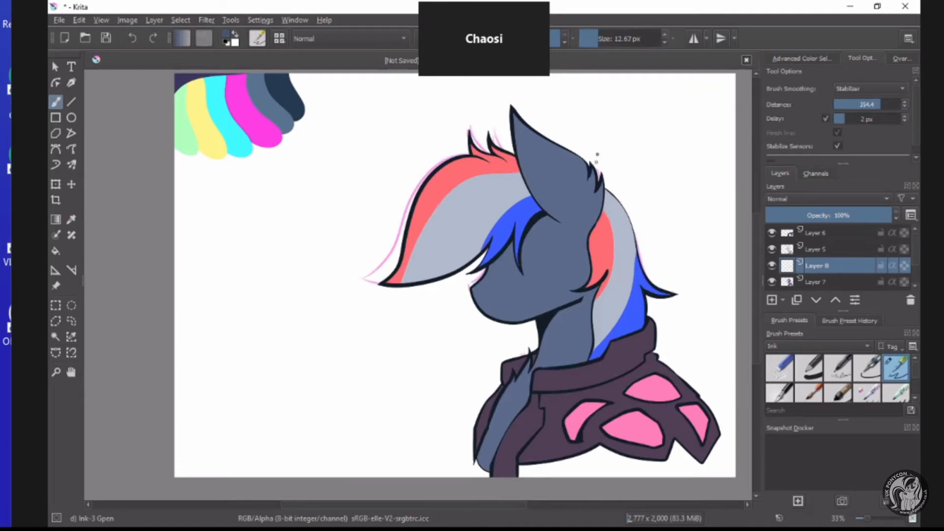
Try a darker stroke across the base of the ear on Layer 8 and undo it.
{"action": "scroll", "coordinate": [543, 294], "scroll_direction": "up", "scroll_amount": 3}
{"action": "scroll", "coordinate": [556, 266], "scroll_direction": "down", "scroll_amount": 2}
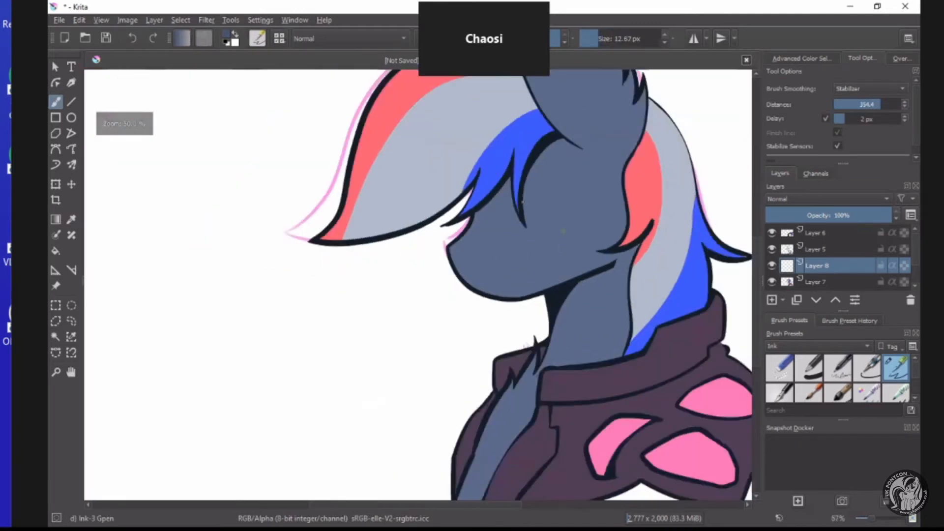
{"action": "scroll", "coordinate": [556, 236], "scroll_direction": "up", "scroll_amount": 2}
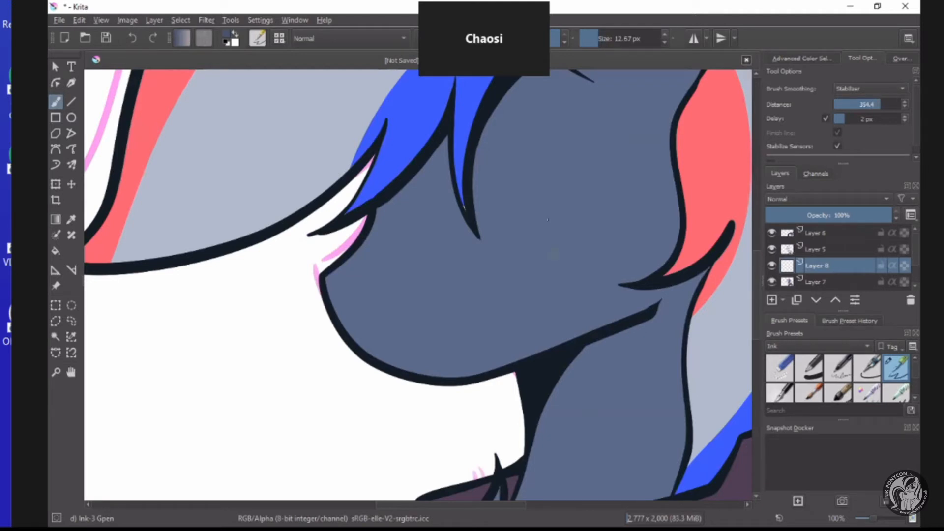
{"action": "scroll", "coordinate": [545, 235], "scroll_direction": "down", "scroll_amount": 3}
{"action": "scroll", "coordinate": [566, 221], "scroll_direction": "up", "scroll_amount": 2}
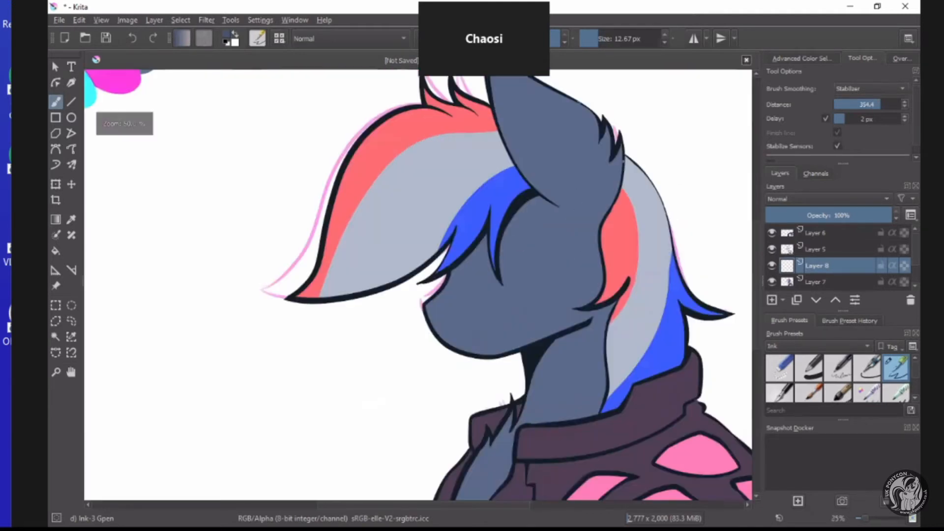
{"action": "scroll", "coordinate": [634, 216], "scroll_direction": "down", "scroll_amount": 2}
{"action": "scroll", "coordinate": [635, 221], "scroll_direction": "up", "scroll_amount": 1}
{"action": "scroll", "coordinate": [636, 232], "scroll_direction": "down", "scroll_amount": 1}
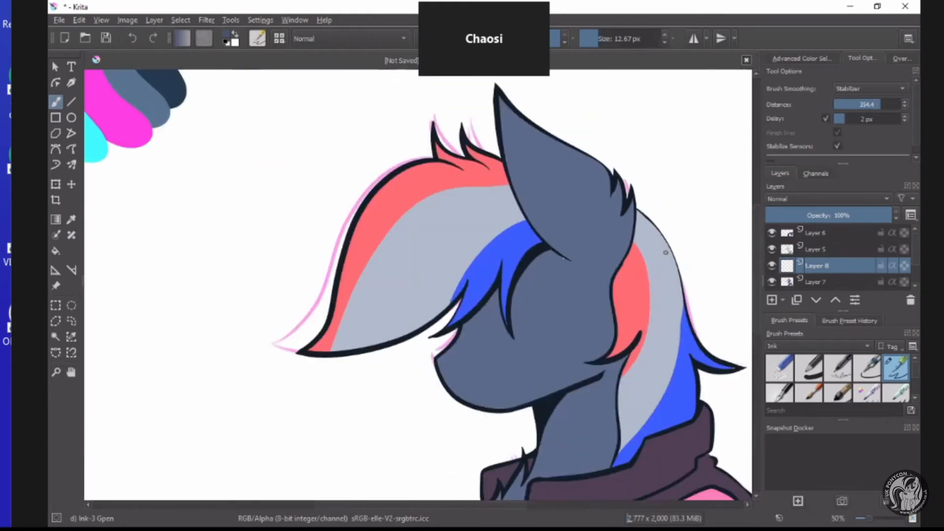
{"action": "scroll", "coordinate": [643, 253], "scroll_direction": "up", "scroll_amount": 4}
{"action": "scroll", "coordinate": [643, 253], "scroll_direction": "down", "scroll_amount": 3}
{"action": "scroll", "coordinate": [444, 223], "scroll_direction": "up", "scroll_amount": 3}
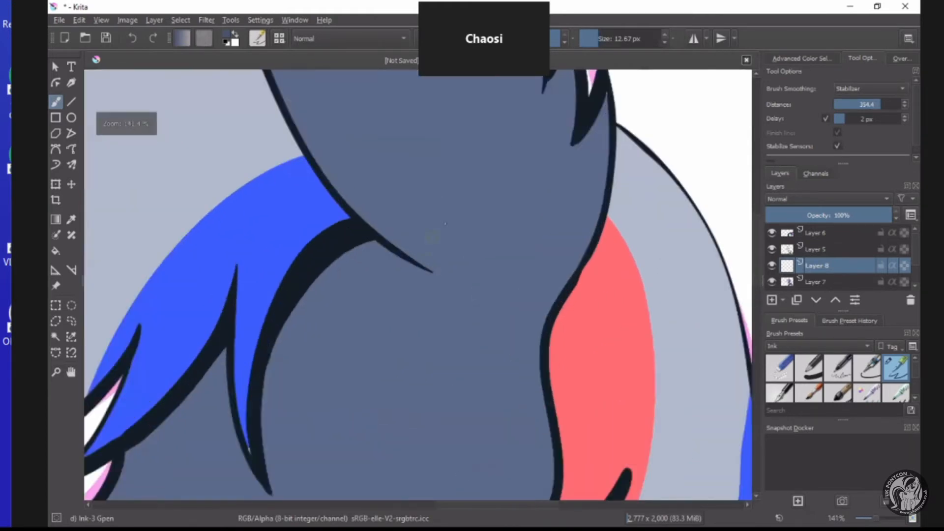
{"action": "scroll", "coordinate": [433, 256], "scroll_direction": "up", "scroll_amount": 2}
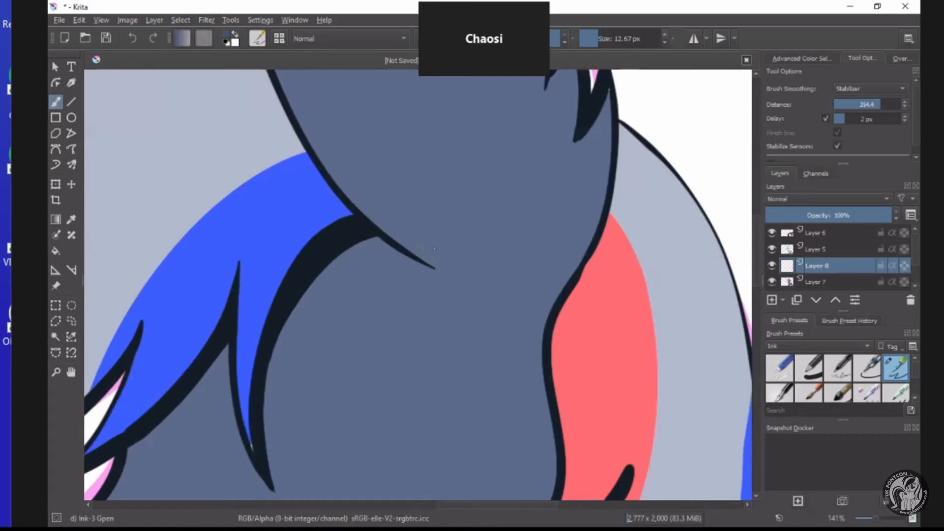
{"action": "scroll", "coordinate": [434, 249], "scroll_direction": "down", "scroll_amount": 3}
{"action": "scroll", "coordinate": [433, 275], "scroll_direction": "up", "scroll_amount": 3}
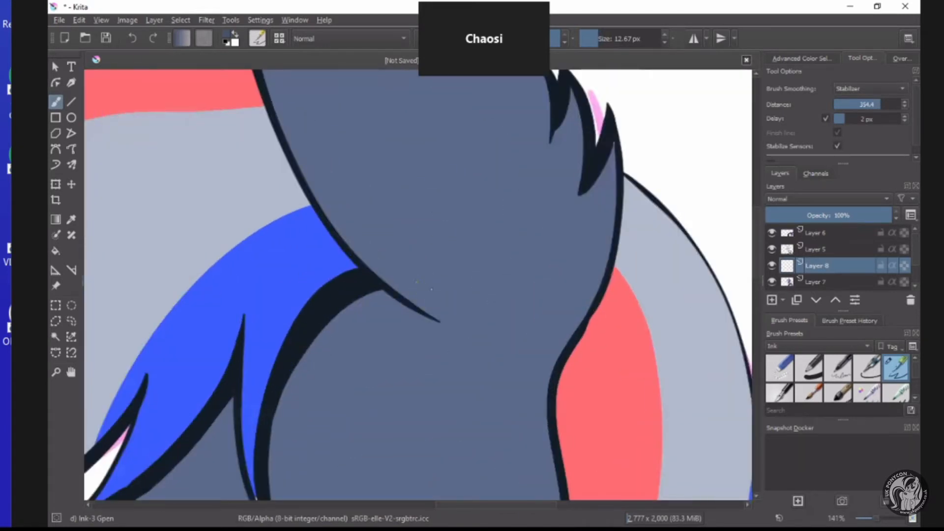
{"action": "left_click_drag", "start_coordinate": [431, 289], "coordinate": [496, 307]}
{"action": "key", "text": "ctrl+z"}
Draw a stepped fur outline across the base of the ear on Layer 8 with an 8.67 px brush and thicken its lines.
{"action": "key", "text": "bracketleft"}
{"action": "key", "text": "bracketleft"}
{"action": "key", "text": "bracketleft"}
{"action": "mouse_move", "coordinate": [433, 295]}
{"action": "left_mouse_down"}
{"action": "mouse_move", "coordinate": [439, 284]}
{"action": "mouse_move", "coordinate": [508, 301]}
{"action": "mouse_move", "coordinate": [535, 281]}
{"action": "mouse_move", "coordinate": [545, 239]}
{"action": "mouse_move", "coordinate": [570, 248]}
{"action": "mouse_move", "coordinate": [558, 305]}
{"action": "mouse_move", "coordinate": [594, 308]}
{"action": "left_mouse_up"}
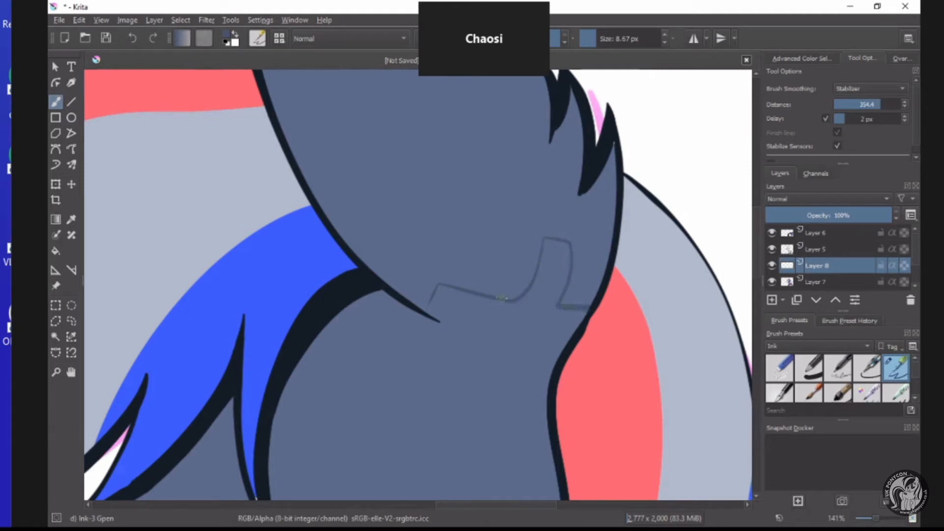
{"action": "scroll", "coordinate": [550, 267], "scroll_direction": "up", "scroll_amount": 2}
{"action": "mouse_move", "coordinate": [611, 201]}
{"action": "left_mouse_down"}
{"action": "mouse_move", "coordinate": [616, 252]}
{"action": "mouse_move", "coordinate": [588, 334]}
{"action": "mouse_move", "coordinate": [652, 346]}
{"action": "left_mouse_up"}
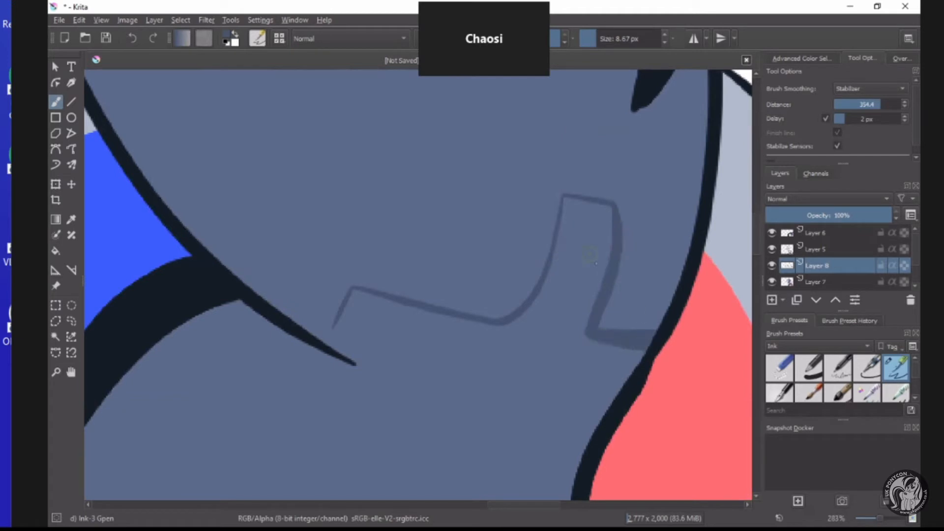
{"action": "mouse_move", "coordinate": [618, 207]}
{"action": "left_mouse_down"}
{"action": "mouse_move", "coordinate": [565, 194]}
{"action": "mouse_move", "coordinate": [525, 301]}
{"action": "mouse_move", "coordinate": [497, 318]}
{"action": "mouse_move", "coordinate": [366, 298]}
{"action": "mouse_move", "coordinate": [339, 304]}
{"action": "mouse_move", "coordinate": [321, 344]}
{"action": "left_mouse_up"}
{"action": "scroll", "coordinate": [411, 251], "scroll_direction": "down", "scroll_amount": 5}
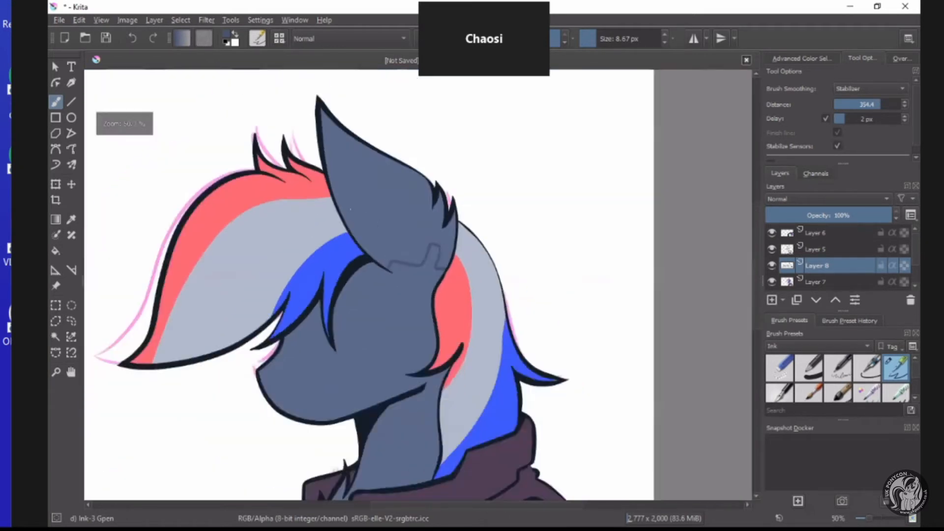
{"action": "scroll", "coordinate": [381, 194], "scroll_direction": "up", "scroll_amount": 2}
{"action": "scroll", "coordinate": [534, 225], "scroll_direction": "down", "scroll_amount": 2}
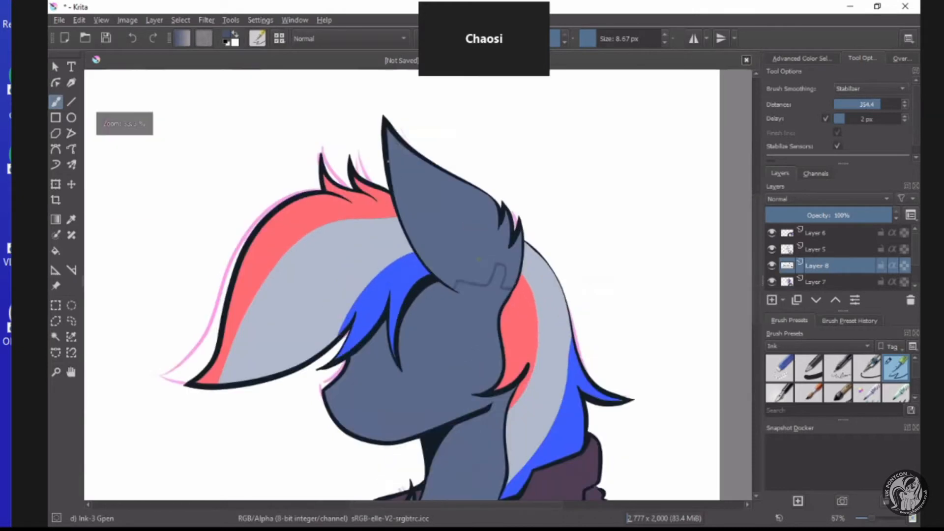
{"action": "scroll", "coordinate": [329, 129], "scroll_direction": "up", "scroll_amount": 3}
{"action": "scroll", "coordinate": [328, 129], "scroll_direction": "down", "scroll_amount": 2}
{"action": "scroll", "coordinate": [317, 123], "scroll_direction": "up", "scroll_amount": 1}
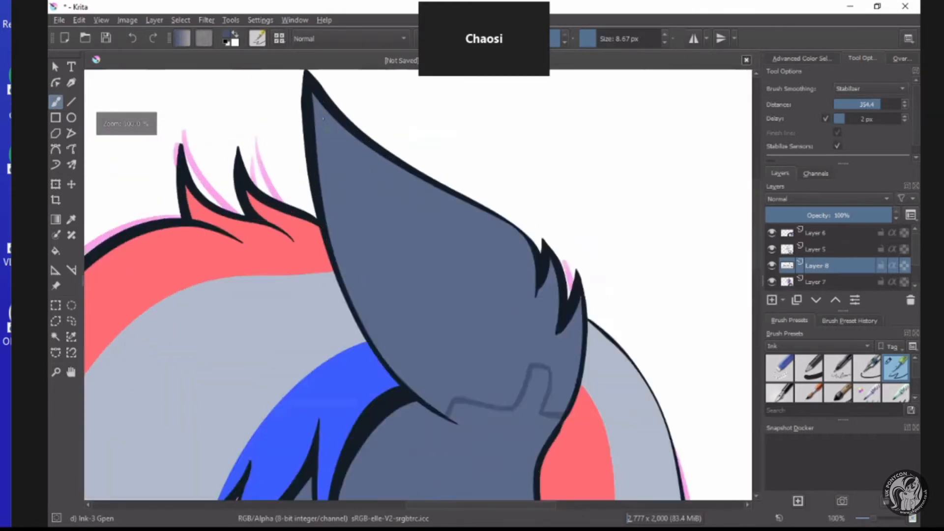
Draw a stepped panel line from the ear's tip along its back edge, ending in a small circle near the fur tufts.
{"action": "mouse_move", "coordinate": [308, 86]}
{"action": "left_mouse_down"}
{"action": "mouse_move", "coordinate": [363, 177]}
{"action": "mouse_move", "coordinate": [428, 220]}
{"action": "mouse_move", "coordinate": [440, 207]}
{"action": "mouse_move", "coordinate": [467, 217]}
{"action": "mouse_move", "coordinate": [501, 246]}
{"action": "mouse_move", "coordinate": [499, 264]}
{"action": "mouse_move", "coordinate": [507, 241]}
{"action": "left_mouse_up"}
{"action": "scroll", "coordinate": [466, 306], "scroll_direction": "down", "scroll_amount": 4}
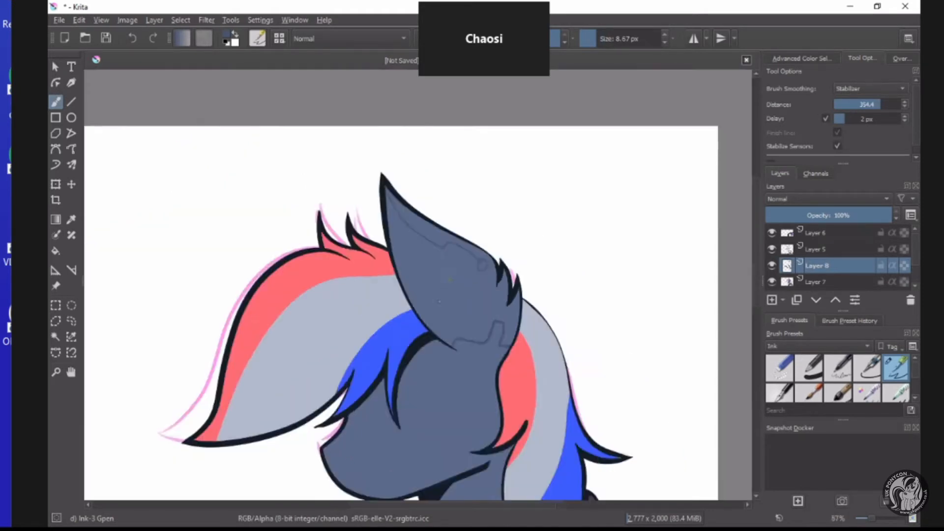
{"action": "scroll", "coordinate": [463, 309], "scroll_direction": "up", "scroll_amount": 4}
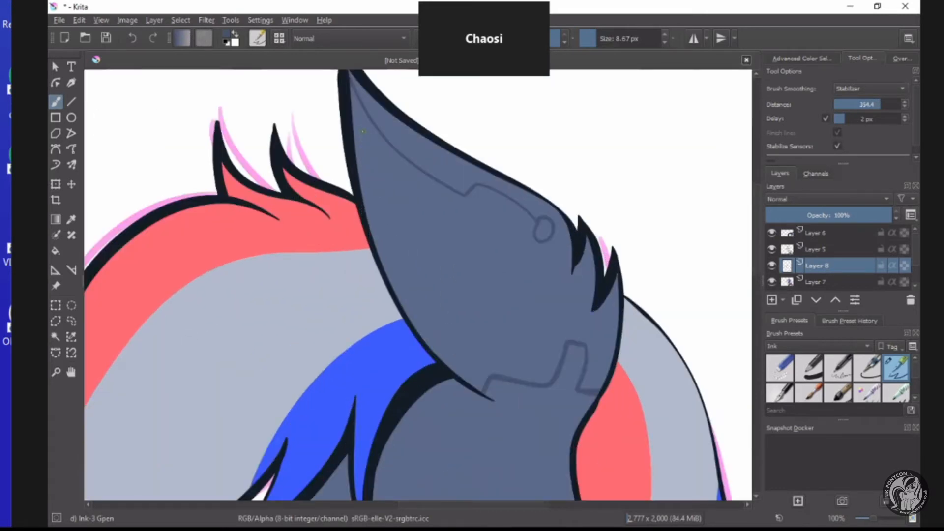
Draw a long narrow panel along the ear's front edge and divide it into segments with short curved cross lines.
{"action": "mouse_move", "coordinate": [361, 126]}
{"action": "left_mouse_down"}
{"action": "mouse_move", "coordinate": [431, 256]}
{"action": "mouse_move", "coordinate": [497, 335]}
{"action": "mouse_move", "coordinate": [470, 370]}
{"action": "mouse_move", "coordinate": [387, 234]}
{"action": "mouse_move", "coordinate": [355, 124]}
{"action": "left_mouse_up"}
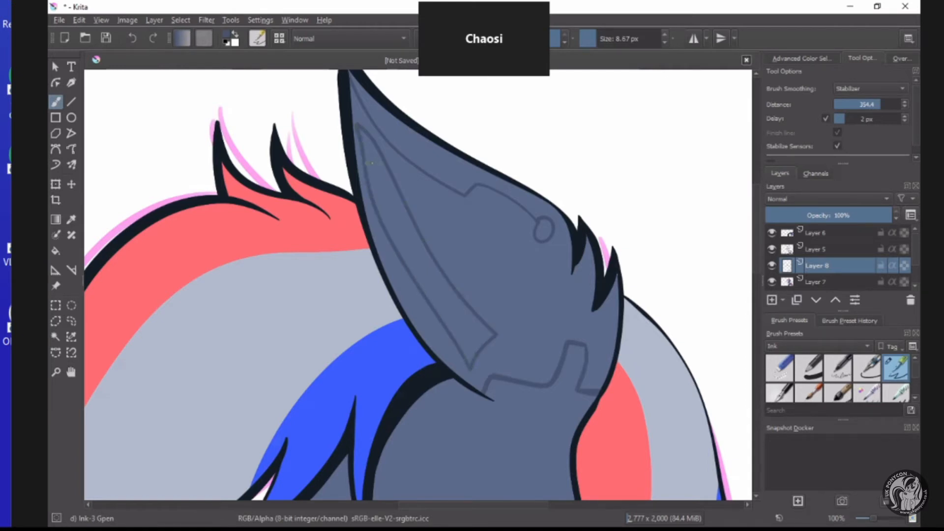
{"action": "scroll", "coordinate": [363, 163], "scroll_direction": "up", "scroll_amount": 2}
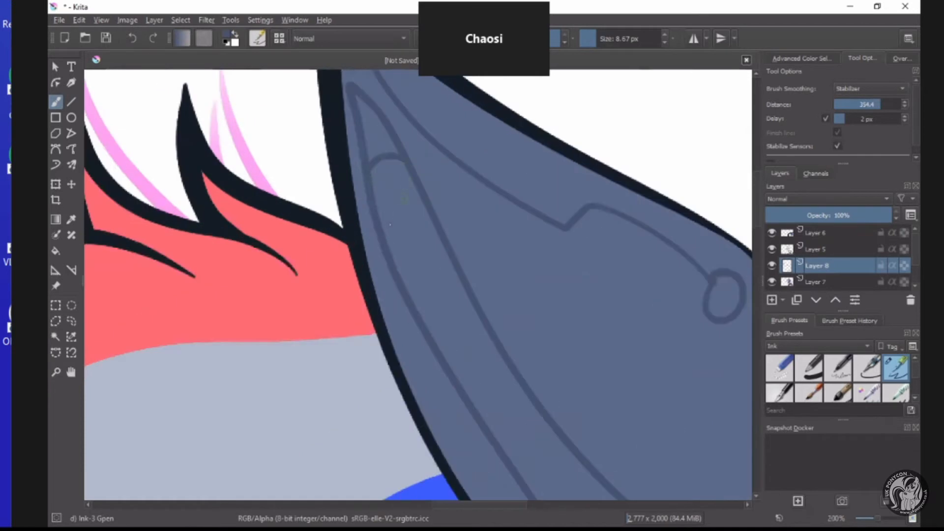
{"action": "scroll", "coordinate": [385, 235], "scroll_direction": "down", "scroll_amount": 3}
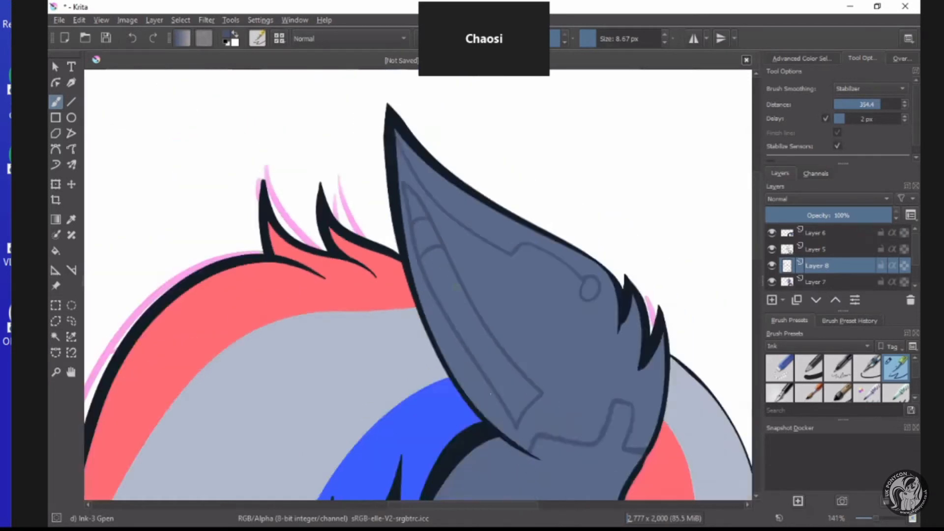
{"action": "scroll", "coordinate": [497, 458], "scroll_direction": "up", "scroll_amount": 3}
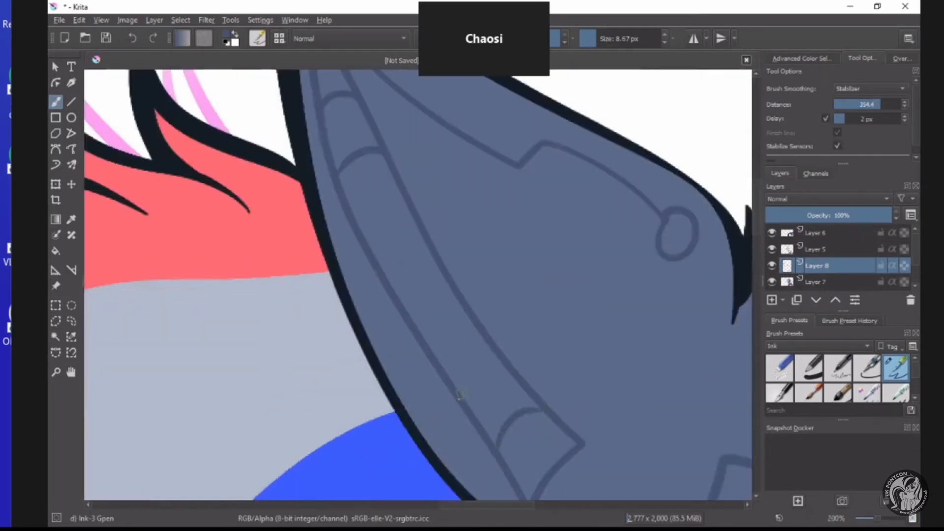
{"action": "left_click_drag", "start_coordinate": [457, 388], "coordinate": [489, 344]}
{"action": "left_click_drag", "start_coordinate": [411, 322], "coordinate": [445, 278]}
{"action": "mouse_move", "coordinate": [369, 256]}
{"action": "left_mouse_down"}
{"action": "mouse_move", "coordinate": [381, 232]}
{"action": "mouse_move", "coordinate": [413, 222]}
{"action": "left_mouse_up"}
{"action": "scroll", "coordinate": [412, 222], "scroll_direction": "down", "scroll_amount": 4}
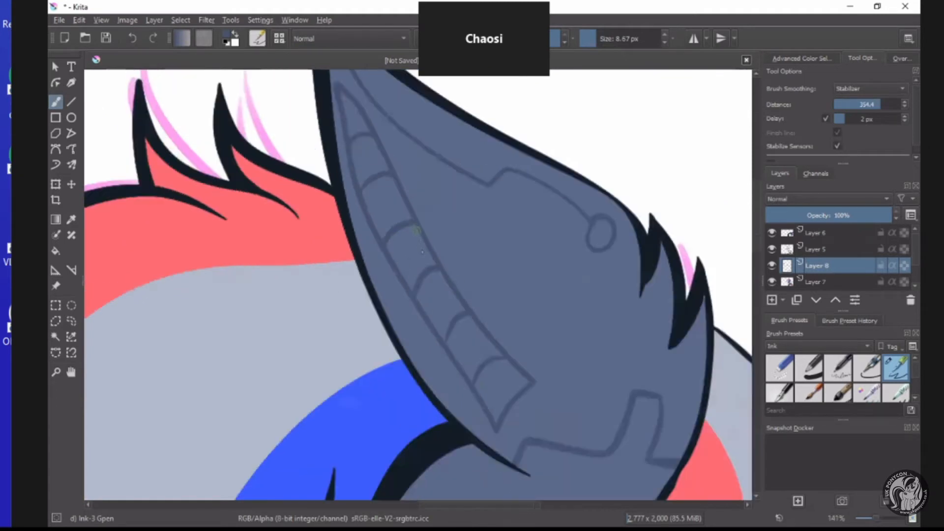
Draw an angular panel line on the face, running from under the fringe down the muzzle and back to the jaw.
{"action": "scroll", "coordinate": [468, 346], "scroll_direction": "down", "scroll_amount": 1}
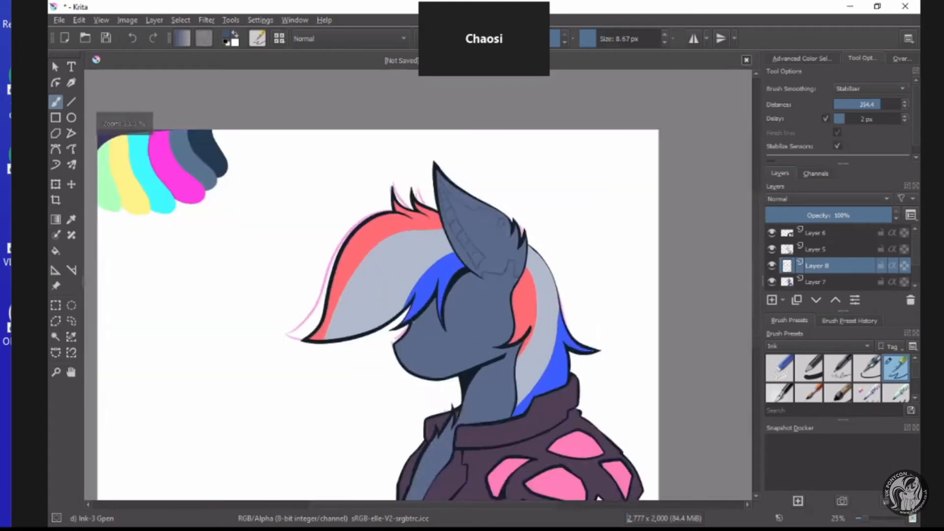
{"action": "scroll", "coordinate": [468, 347], "scroll_direction": "up", "scroll_amount": 5}
{"action": "scroll", "coordinate": [342, 333], "scroll_direction": "up", "scroll_amount": 2}
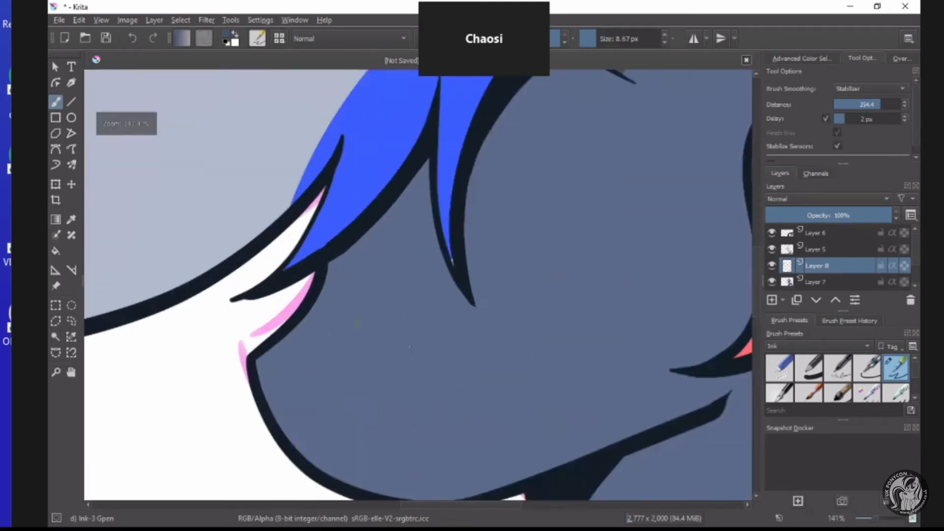
{"action": "scroll", "coordinate": [344, 335], "scroll_direction": "down", "scroll_amount": 3}
{"action": "scroll", "coordinate": [354, 339], "scroll_direction": "up", "scroll_amount": 3}
{"action": "scroll", "coordinate": [379, 346], "scroll_direction": "down", "scroll_amount": 1}
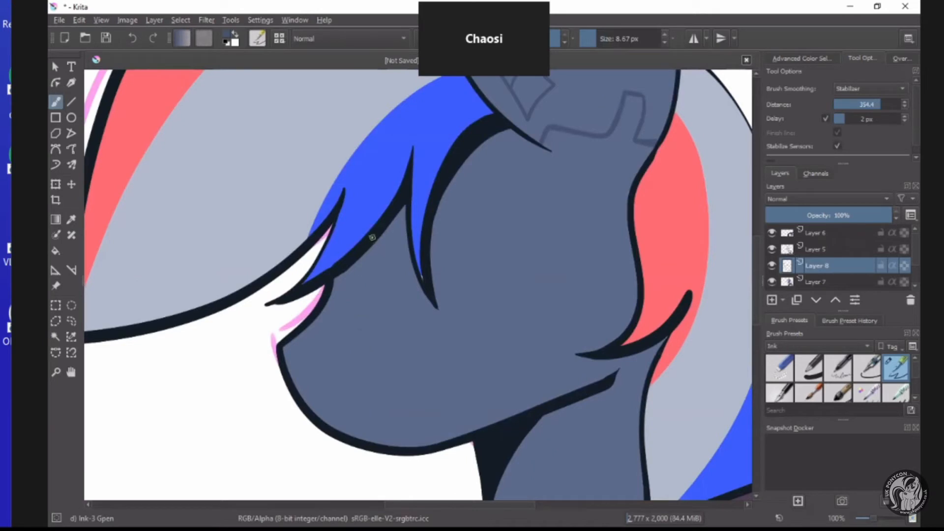
{"action": "mouse_move", "coordinate": [375, 243]}
{"action": "left_mouse_down"}
{"action": "mouse_move", "coordinate": [401, 271]}
{"action": "mouse_move", "coordinate": [362, 345]}
{"action": "mouse_move", "coordinate": [363, 369]}
{"action": "mouse_move", "coordinate": [389, 406]}
{"action": "mouse_move", "coordinate": [487, 367]}
{"action": "mouse_move", "coordinate": [543, 396]}
{"action": "mouse_move", "coordinate": [545, 408]}
{"action": "left_mouse_up"}
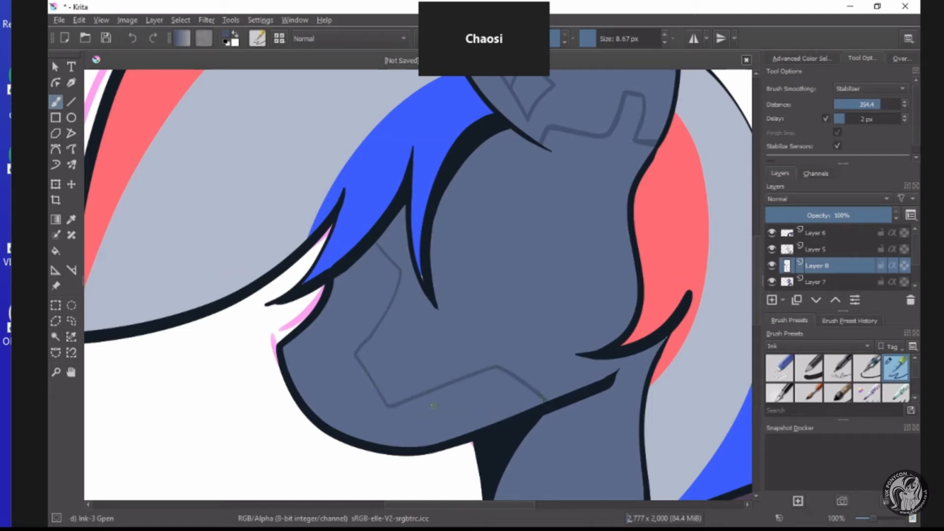
Draw a small filled nostril mark on the muzzle in front of the panel line.
{"action": "scroll", "coordinate": [369, 416], "scroll_direction": "down", "scroll_amount": 2}
{"action": "scroll", "coordinate": [368, 416], "scroll_direction": "up", "scroll_amount": 3}
{"action": "scroll", "coordinate": [368, 408], "scroll_direction": "down", "scroll_amount": 2}
{"action": "scroll", "coordinate": [367, 408], "scroll_direction": "up", "scroll_amount": 2}
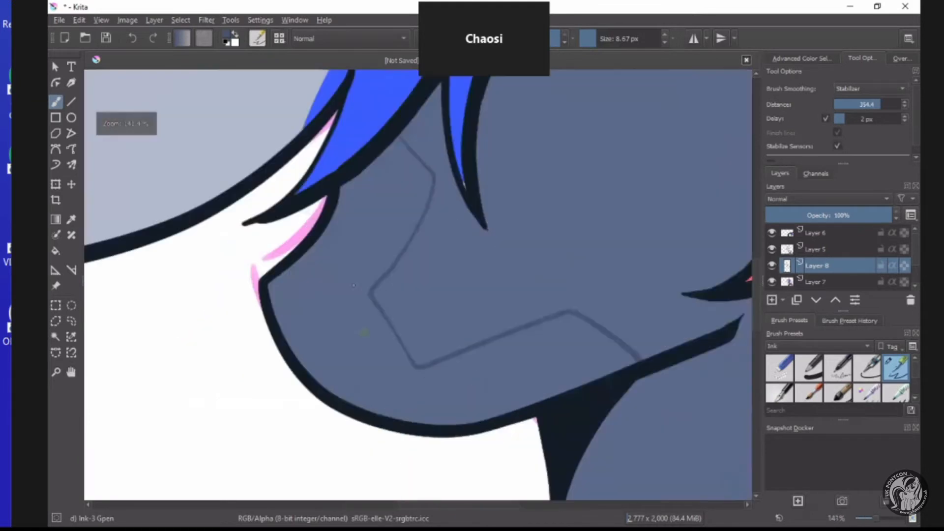
{"action": "scroll", "coordinate": [377, 286], "scroll_direction": "down", "scroll_amount": 1}
{"action": "scroll", "coordinate": [377, 285], "scroll_direction": "up", "scroll_amount": 1}
{"action": "scroll", "coordinate": [377, 285], "scroll_direction": "up", "scroll_amount": 2}
{"action": "mouse_move", "coordinate": [406, 263]}
{"action": "left_mouse_down"}
{"action": "mouse_move", "coordinate": [378, 298]}
{"action": "mouse_move", "coordinate": [384, 325]}
{"action": "mouse_move", "coordinate": [405, 279]}
{"action": "mouse_move", "coordinate": [387, 297]}
{"action": "mouse_move", "coordinate": [382, 320]}
{"action": "left_mouse_up"}
{"action": "scroll", "coordinate": [383, 320], "scroll_direction": "down", "scroll_amount": 1}
{"action": "scroll", "coordinate": [384, 319], "scroll_direction": "down", "scroll_amount": 3}
{"action": "scroll", "coordinate": [417, 245], "scroll_direction": "up", "scroll_amount": 4}
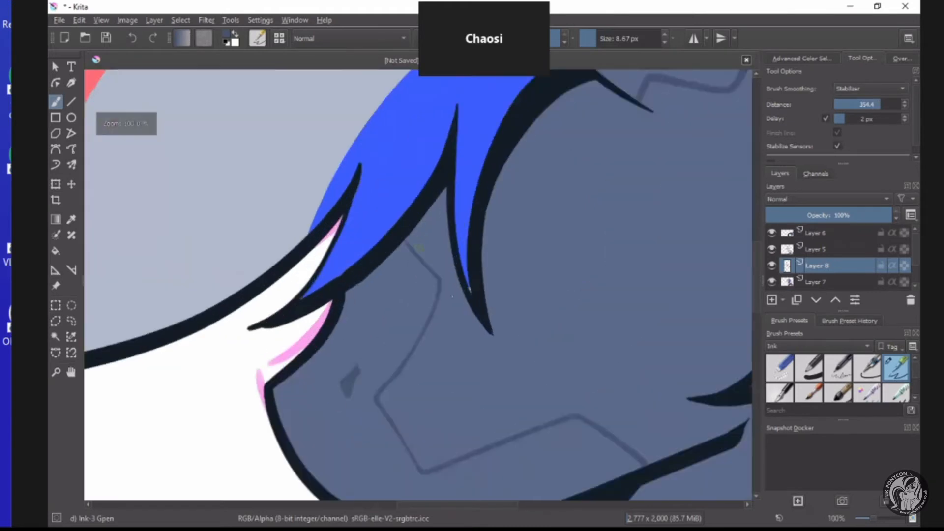
{"action": "scroll", "coordinate": [457, 290], "scroll_direction": "down", "scroll_amount": 3}
{"action": "scroll", "coordinate": [477, 362], "scroll_direction": "down", "scroll_amount": 3}
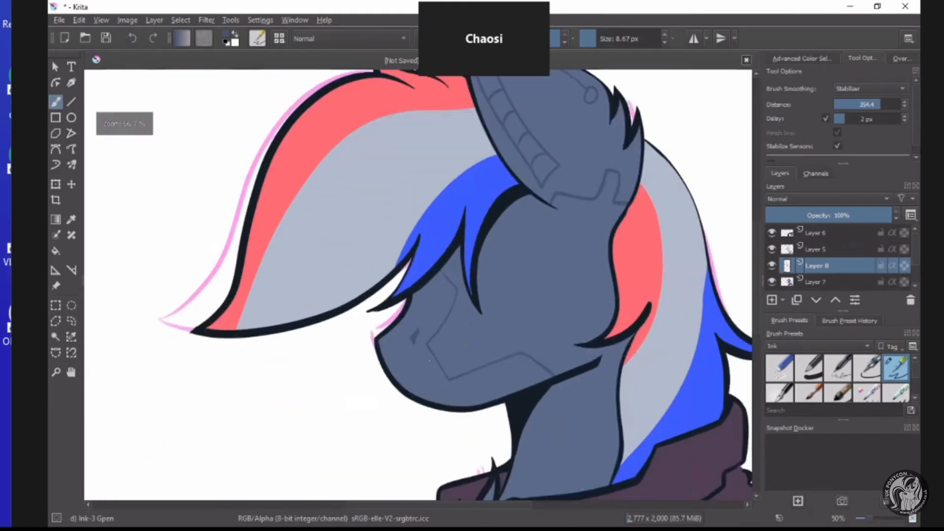
Try twice to add a small raised tab on the lower stretch of the muzzle's panel line and undo both attempts.
{"action": "scroll", "coordinate": [508, 301], "scroll_direction": "up", "scroll_amount": 4}
{"action": "scroll", "coordinate": [508, 301], "scroll_direction": "down", "scroll_amount": 1}
{"action": "scroll", "coordinate": [509, 301], "scroll_direction": "up", "scroll_amount": 2}
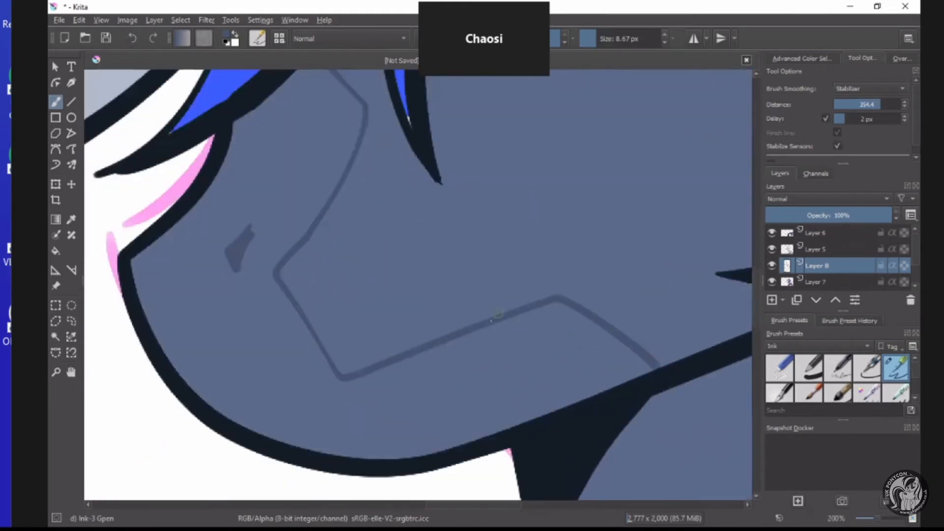
{"action": "mouse_move", "coordinate": [485, 305]}
{"action": "left_mouse_down"}
{"action": "mouse_move", "coordinate": [414, 340]}
{"action": "mouse_move", "coordinate": [411, 355]}
{"action": "left_mouse_up"}
{"action": "scroll", "coordinate": [403, 335], "scroll_direction": "down", "scroll_amount": 1}
{"action": "scroll", "coordinate": [375, 250], "scroll_direction": "down", "scroll_amount": 3}
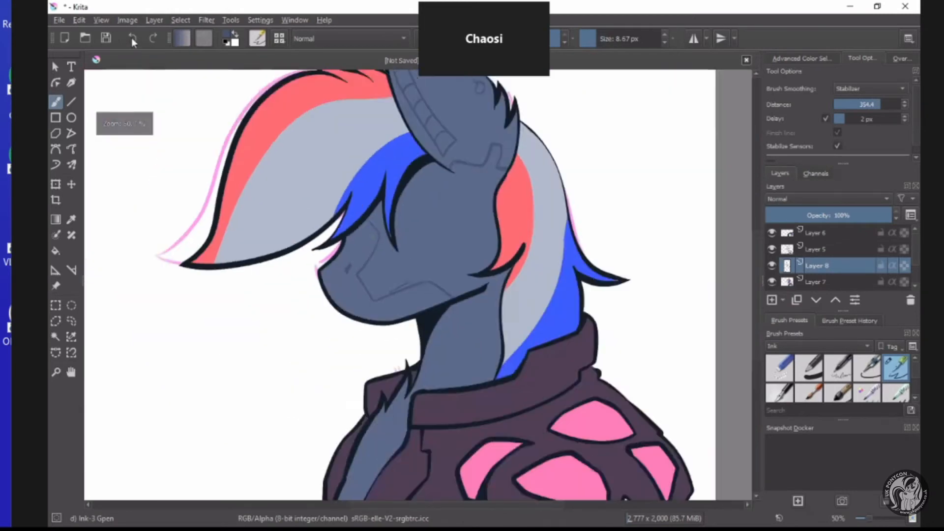
{"action": "scroll", "coordinate": [365, 225], "scroll_direction": "up", "scroll_amount": 3}
{"action": "key", "text": "ctrl+z"}
{"action": "scroll", "coordinate": [476, 366], "scroll_direction": "up", "scroll_amount": 2}
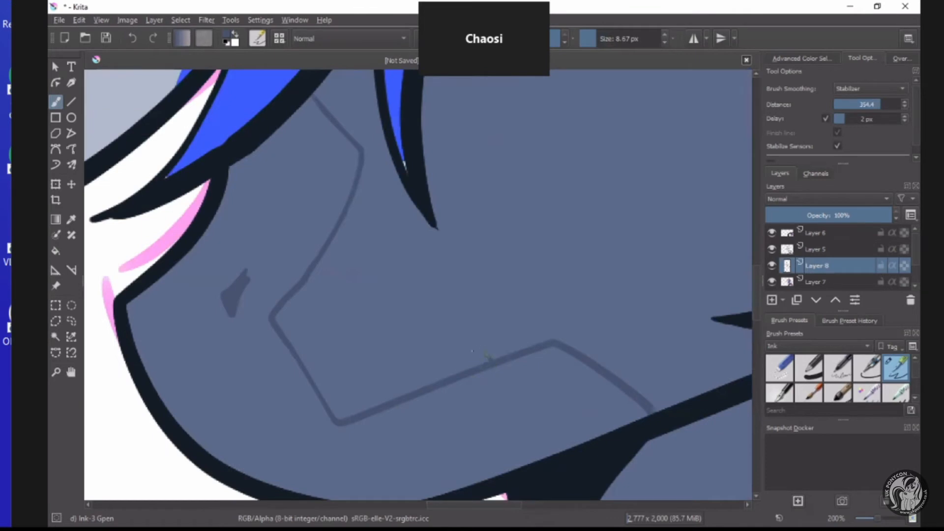
{"action": "mouse_move", "coordinate": [491, 360]}
{"action": "left_mouse_down"}
{"action": "mouse_move", "coordinate": [456, 358]}
{"action": "mouse_move", "coordinate": [422, 376]}
{"action": "left_mouse_up"}
{"action": "scroll", "coordinate": [418, 378], "scroll_direction": "down", "scroll_amount": 3}
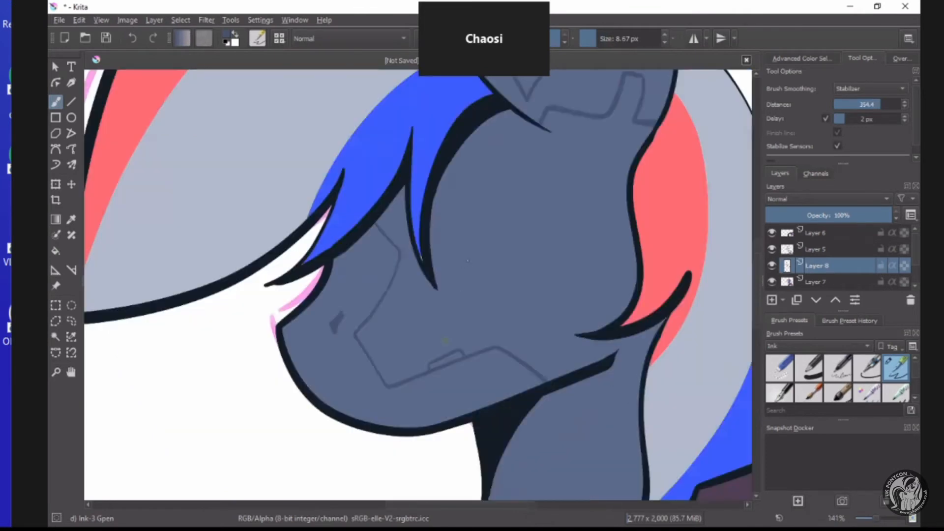
{"action": "scroll", "coordinate": [381, 281], "scroll_direction": "up", "scroll_amount": 1}
{"action": "scroll", "coordinate": [381, 280], "scroll_direction": "up", "scroll_amount": 2}
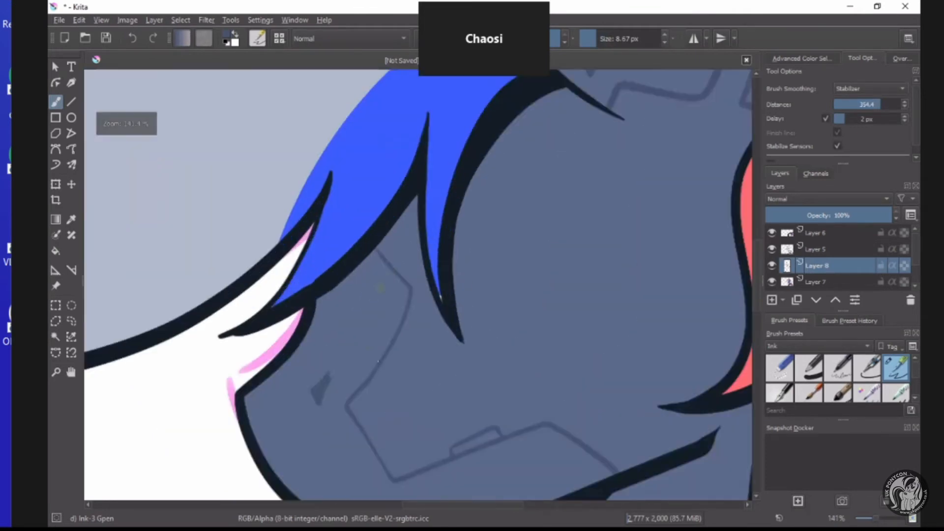
{"action": "scroll", "coordinate": [408, 344], "scroll_direction": "down", "scroll_amount": 2}
{"action": "scroll", "coordinate": [438, 420], "scroll_direction": "up", "scroll_amount": 1}
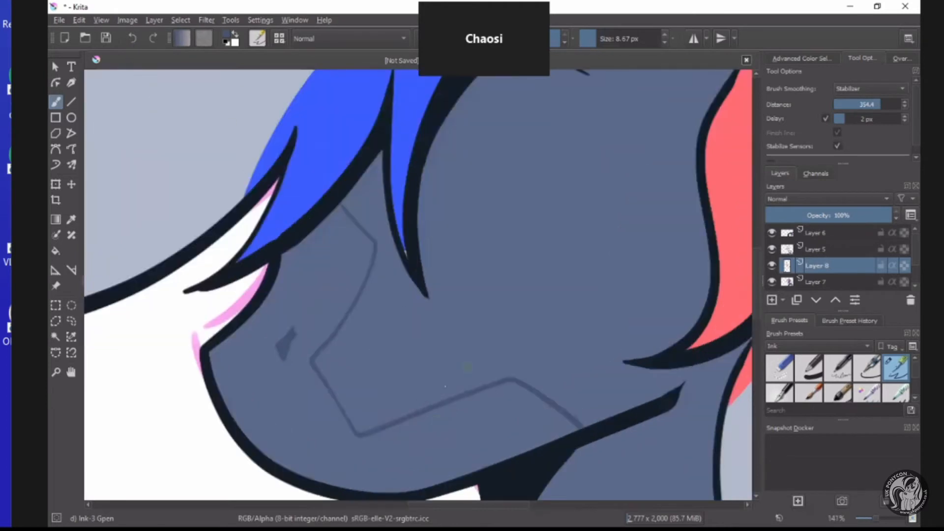
Draw a small rectangular tab on top of the lower stretch of the muzzle's panel line.
{"action": "scroll", "coordinate": [436, 392], "scroll_direction": "up", "scroll_amount": 2}
{"action": "mouse_move", "coordinate": [436, 392]}
{"action": "left_mouse_down"}
{"action": "mouse_move", "coordinate": [425, 375]}
{"action": "mouse_move", "coordinate": [406, 380]}
{"action": "mouse_move", "coordinate": [364, 396]}
{"action": "mouse_move", "coordinate": [351, 413]}
{"action": "left_mouse_up"}
{"action": "scroll", "coordinate": [352, 415], "scroll_direction": "down", "scroll_amount": 4}
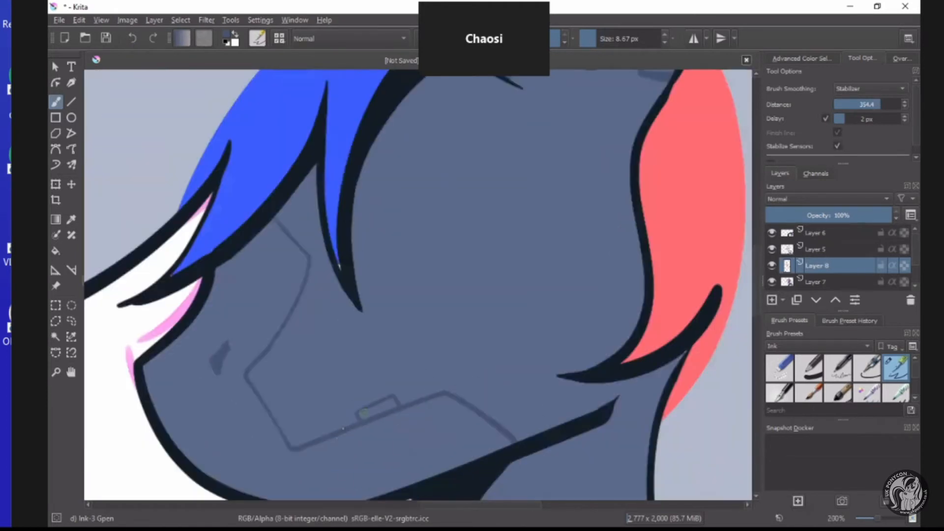
Draw a bent branch line from the panel line's lower corner on the muzzle down to the chin outline.
{"action": "scroll", "coordinate": [485, 401], "scroll_direction": "up", "scroll_amount": 3}
{"action": "mouse_move", "coordinate": [492, 398]}
{"action": "left_mouse_down"}
{"action": "mouse_move", "coordinate": [461, 349]}
{"action": "mouse_move", "coordinate": [377, 329]}
{"action": "left_mouse_up"}
{"action": "scroll", "coordinate": [388, 328], "scroll_direction": "down", "scroll_amount": 6}
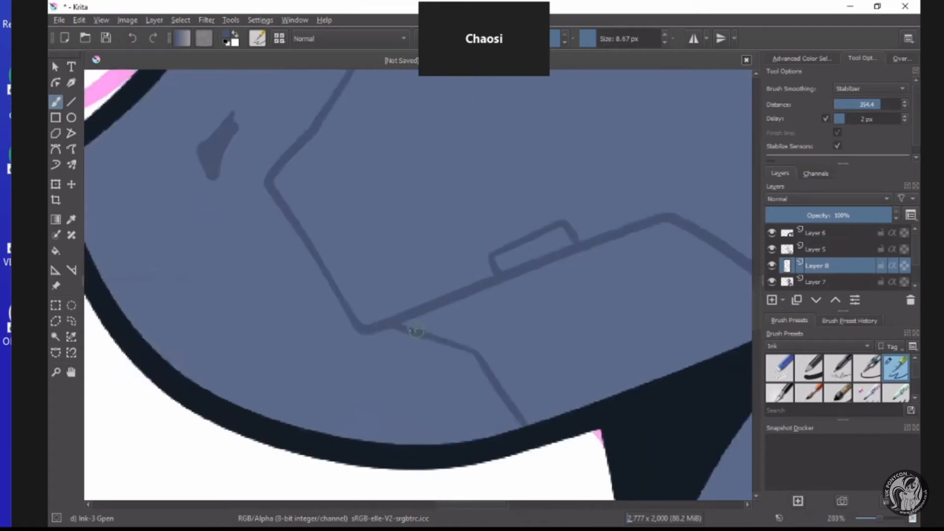
{"action": "scroll", "coordinate": [397, 370], "scroll_direction": "down", "scroll_amount": 1}
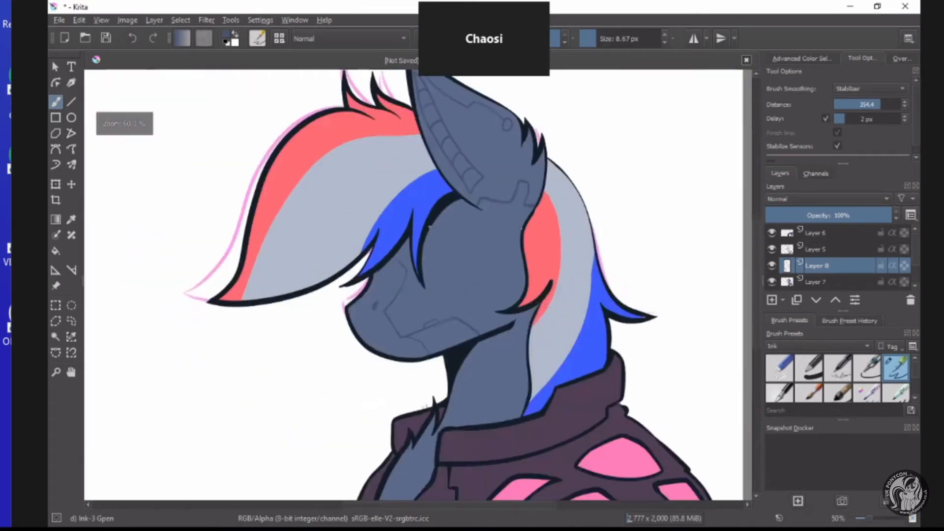
{"action": "scroll", "coordinate": [456, 249], "scroll_direction": "up", "scroll_amount": 2}
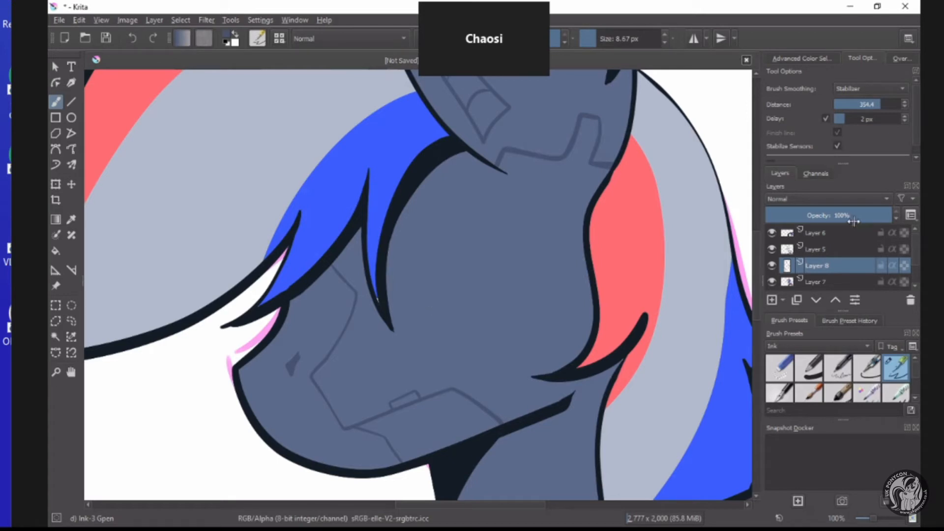
Examine the panel lines on the ear and face at different zoom levels with Layer 8 active.
{"action": "left_click", "coordinate": [835, 249]}
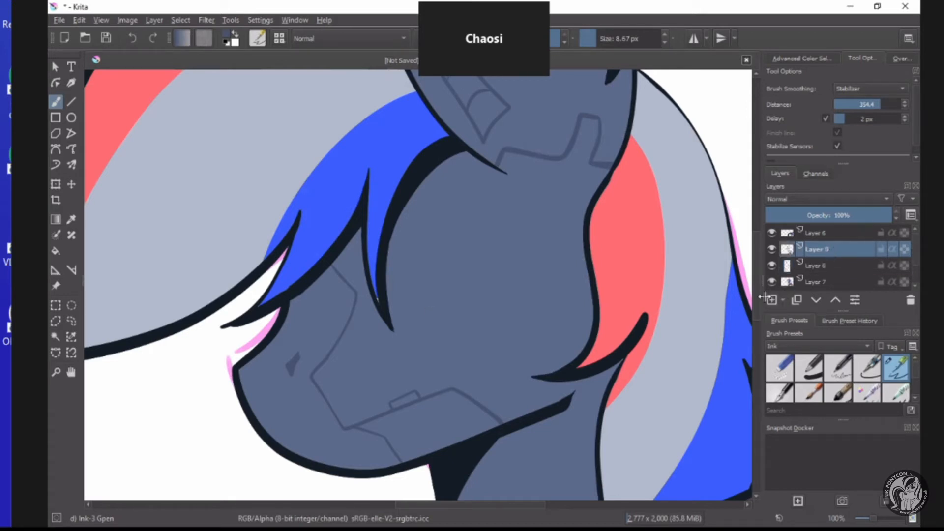
{"action": "left_click", "coordinate": [816, 268]}
{"action": "scroll", "coordinate": [523, 303], "scroll_direction": "down", "scroll_amount": 2}
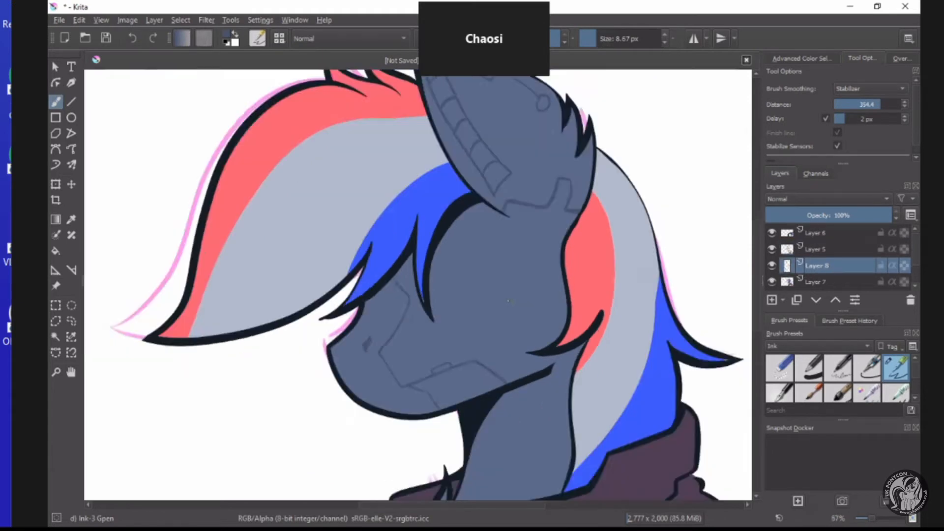
{"action": "scroll", "coordinate": [486, 121], "scroll_direction": "up", "scroll_amount": 1}
{"action": "scroll", "coordinate": [519, 140], "scroll_direction": "up", "scroll_amount": 4}
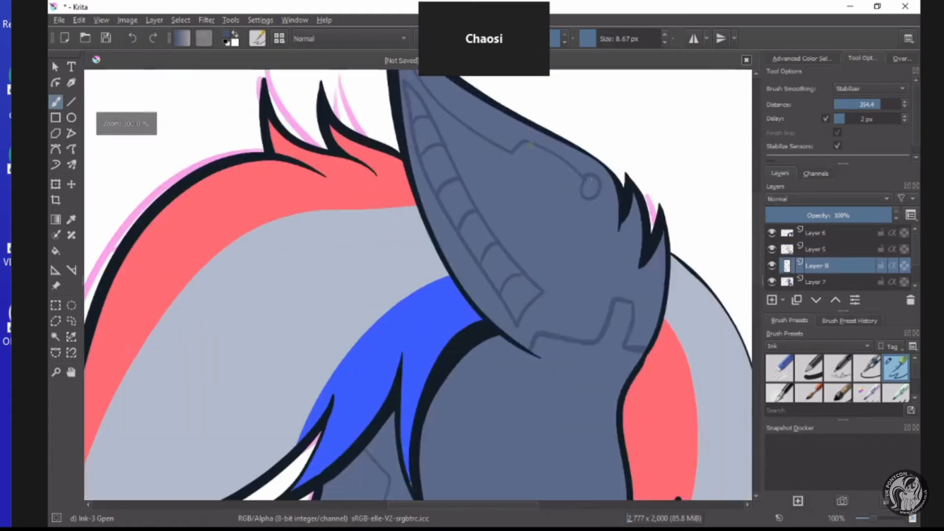
{"action": "scroll", "coordinate": [491, 114], "scroll_direction": "down", "scroll_amount": 4}
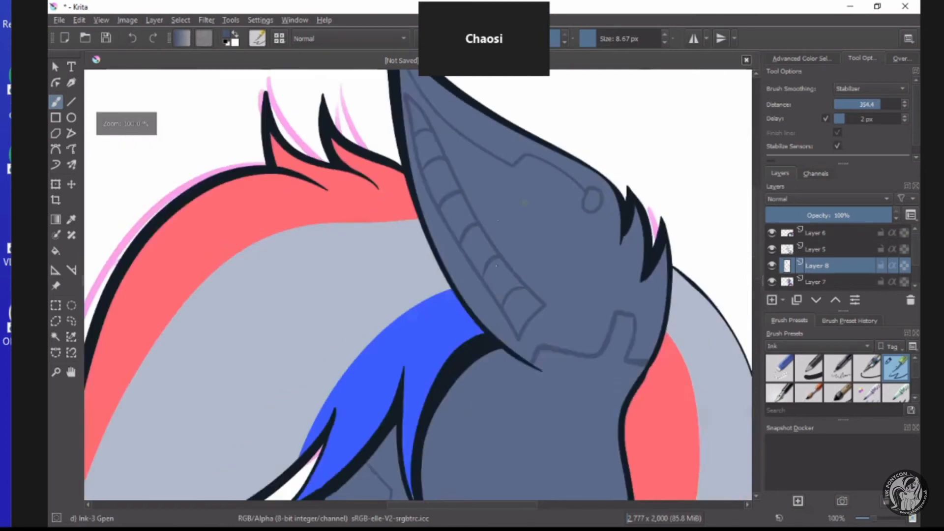
{"action": "scroll", "coordinate": [490, 113], "scroll_direction": "up", "scroll_amount": 1}
{"action": "scroll", "coordinate": [504, 408], "scroll_direction": "up", "scroll_amount": 1}
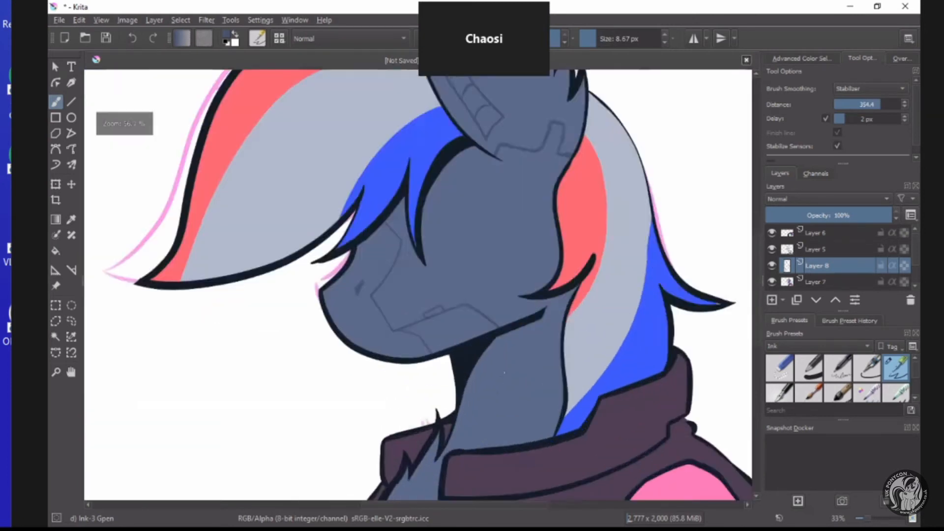
{"action": "scroll", "coordinate": [487, 337], "scroll_direction": "down", "scroll_amount": 2}
{"action": "scroll", "coordinate": [505, 400], "scroll_direction": "up", "scroll_amount": 3}
{"action": "scroll", "coordinate": [485, 226], "scroll_direction": "down", "scroll_amount": 3}
{"action": "scroll", "coordinate": [471, 177], "scroll_direction": "up", "scroll_amount": 3}
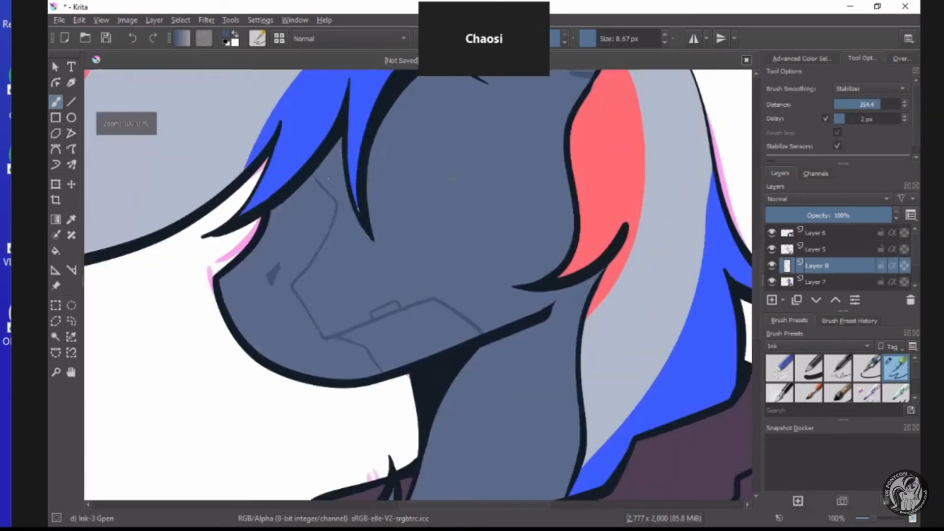
{"action": "scroll", "coordinate": [320, 152], "scroll_direction": "down", "scroll_amount": 2}
{"action": "scroll", "coordinate": [291, 143], "scroll_direction": "up", "scroll_amount": 2}
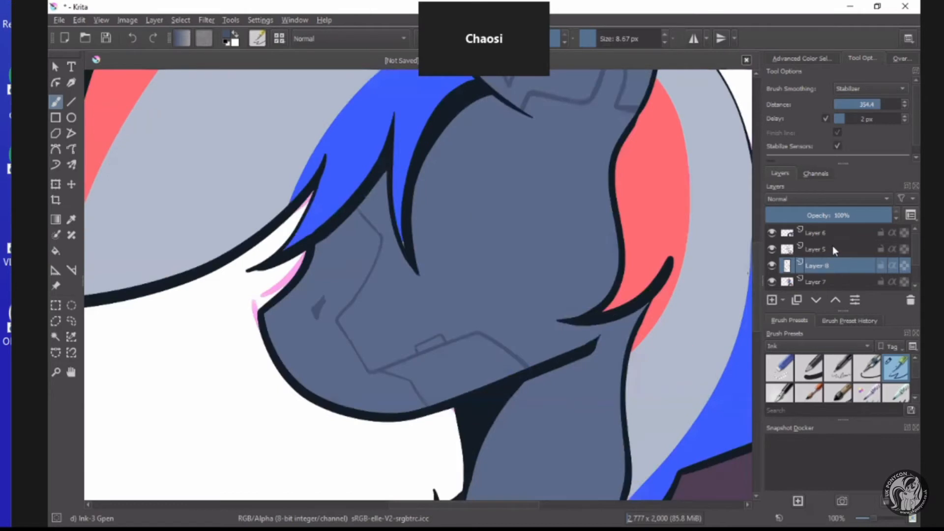
Add a new paint layer above Layer 5 and set the foreground colour to near-black #0f1218.
{"action": "left_click", "coordinate": [772, 300]}
{"action": "left_click", "coordinate": [227, 42]}
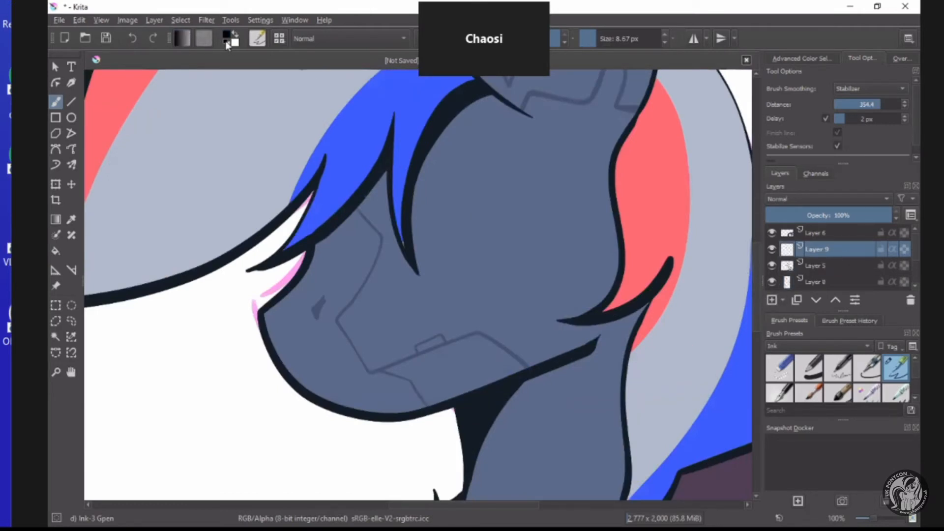
{"action": "left_click_drag", "start_coordinate": [403, 155], "coordinate": [403, 152]}
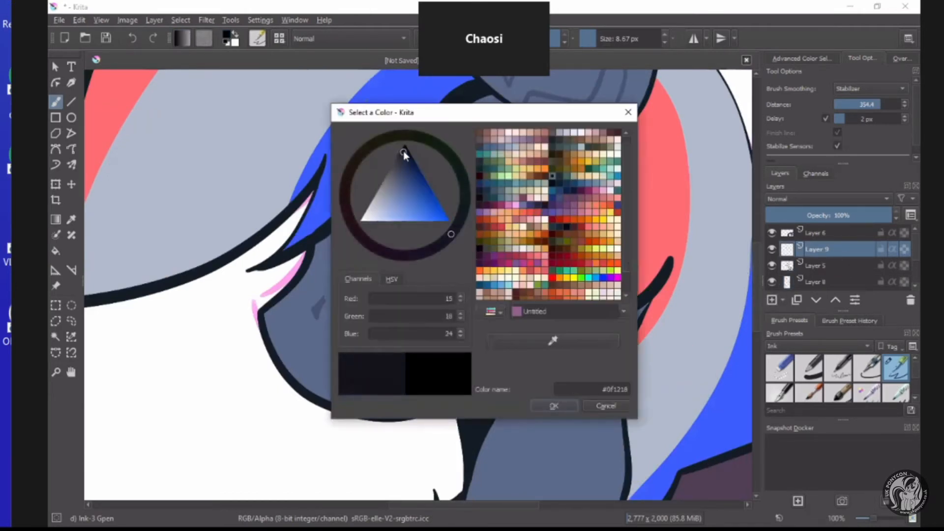
{"action": "left_click", "coordinate": [542, 407]}
Draw the outline of an angular visor across the pony's eye area with a 15.67 px brush, from the muzzle bridge back toward the ear.
{"action": "key", "text": "bracketright"}
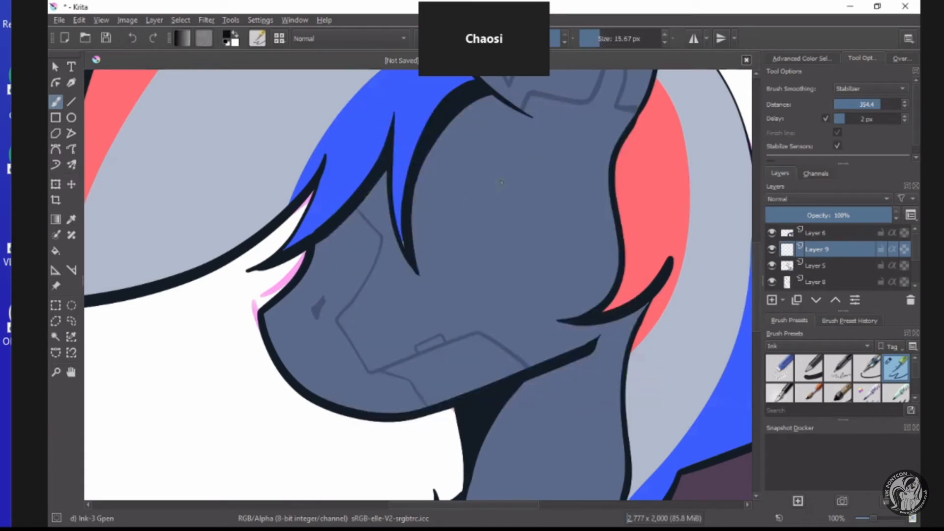
{"action": "mouse_move", "coordinate": [495, 180]}
{"action": "left_mouse_down"}
{"action": "mouse_move", "coordinate": [388, 235]}
{"action": "mouse_move", "coordinate": [284, 260]}
{"action": "left_mouse_up"}
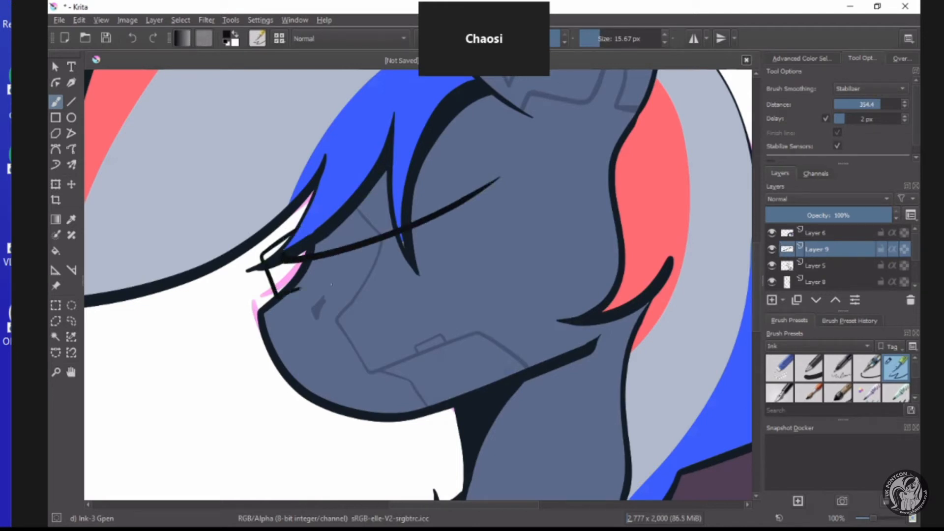
{"action": "left_click_drag", "start_coordinate": [383, 301], "coordinate": [541, 222]}
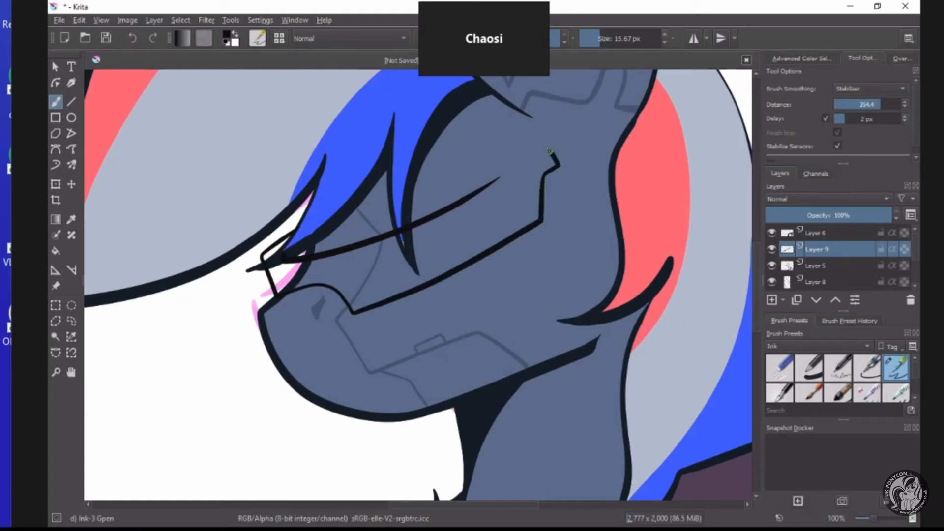
{"action": "left_click_drag", "start_coordinate": [538, 157], "coordinate": [490, 187]}
Thicken the visor frame along the rear half of its upper edge and around its rear tip.
{"action": "scroll", "coordinate": [515, 166], "scroll_direction": "up", "scroll_amount": 3}
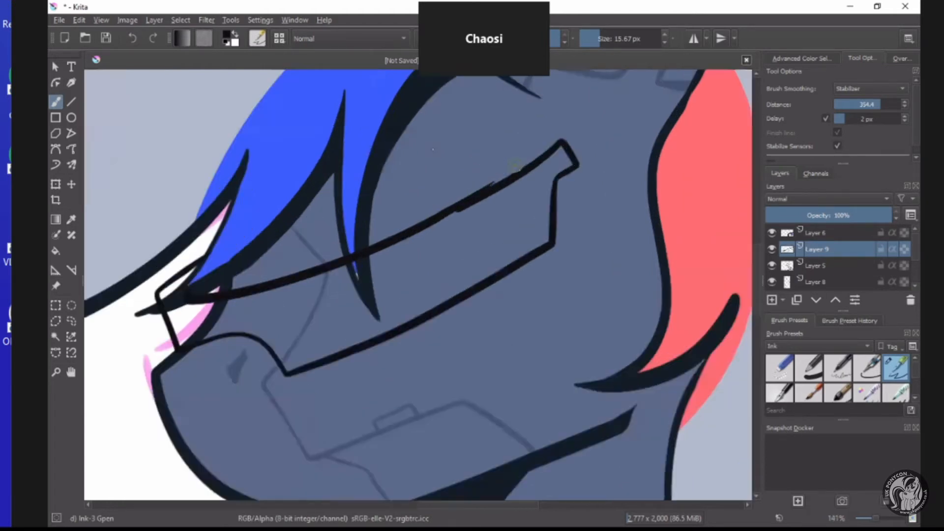
{"action": "scroll", "coordinate": [403, 237], "scroll_direction": "down", "scroll_amount": 2}
{"action": "scroll", "coordinate": [399, 241], "scroll_direction": "up", "scroll_amount": 1}
{"action": "mouse_move", "coordinate": [379, 256]}
{"action": "left_mouse_down"}
{"action": "mouse_move", "coordinate": [535, 162]}
{"action": "mouse_move", "coordinate": [554, 193]}
{"action": "mouse_move", "coordinate": [535, 207]}
{"action": "left_mouse_up"}
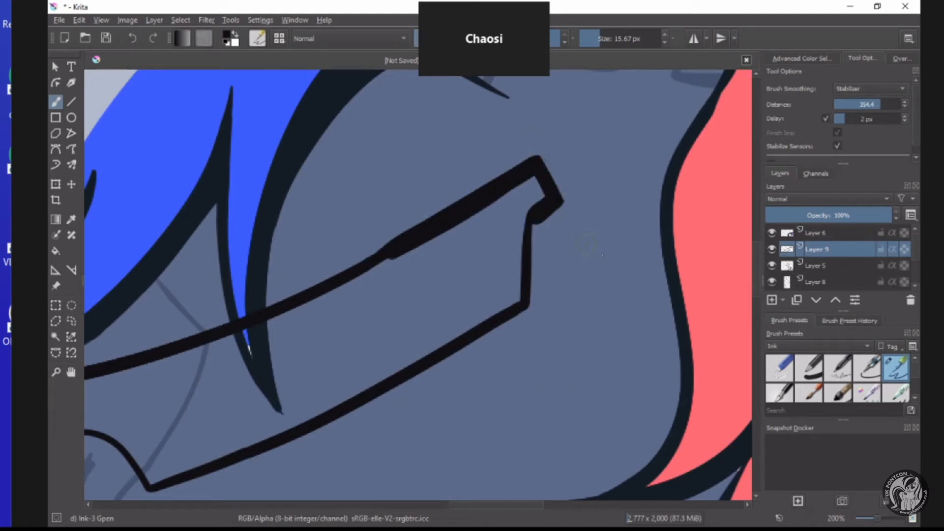
{"action": "scroll", "coordinate": [536, 206], "scroll_direction": "down", "scroll_amount": 3}
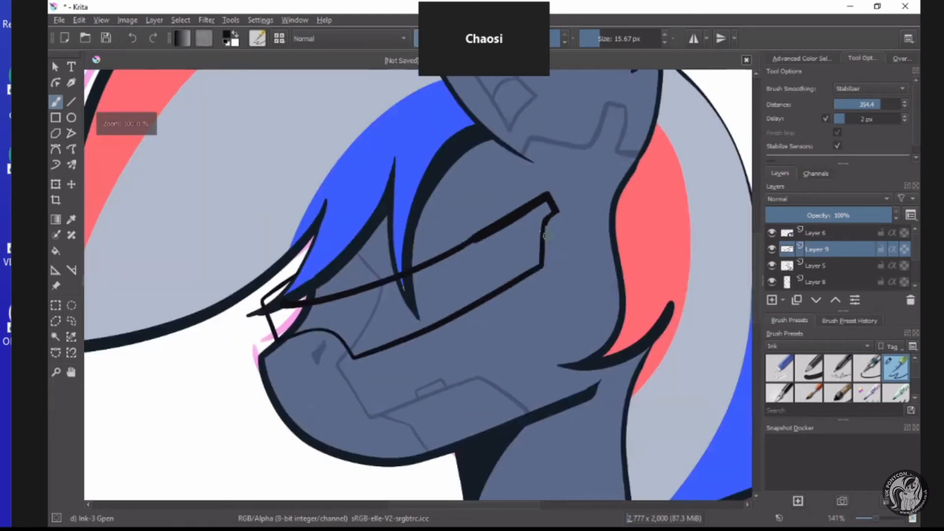
{"action": "scroll", "coordinate": [516, 224], "scroll_direction": "up", "scroll_amount": 3}
{"action": "scroll", "coordinate": [406, 182], "scroll_direction": "down", "scroll_amount": 4}
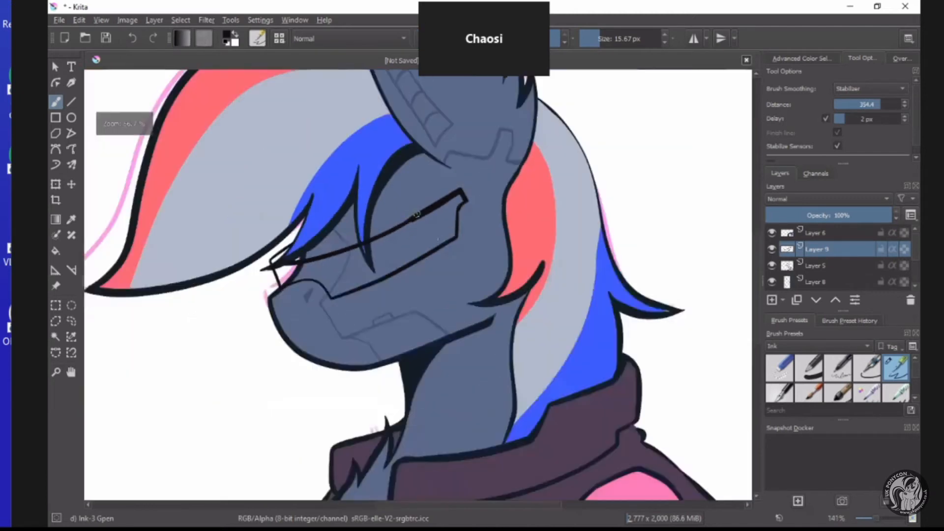
Join the visor's front corner to the upper frame line and draw a notched line on Layer 9 separating the lens from the rear section.
{"action": "scroll", "coordinate": [419, 245], "scroll_direction": "up", "scroll_amount": 5}
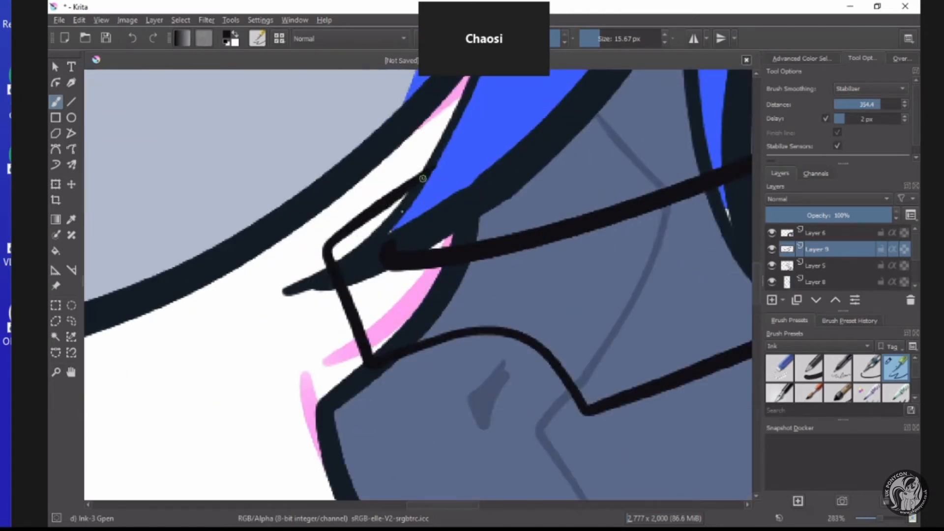
{"action": "left_click_drag", "start_coordinate": [425, 176], "coordinate": [396, 258]}
{"action": "scroll", "coordinate": [407, 253], "scroll_direction": "down", "scroll_amount": 5}
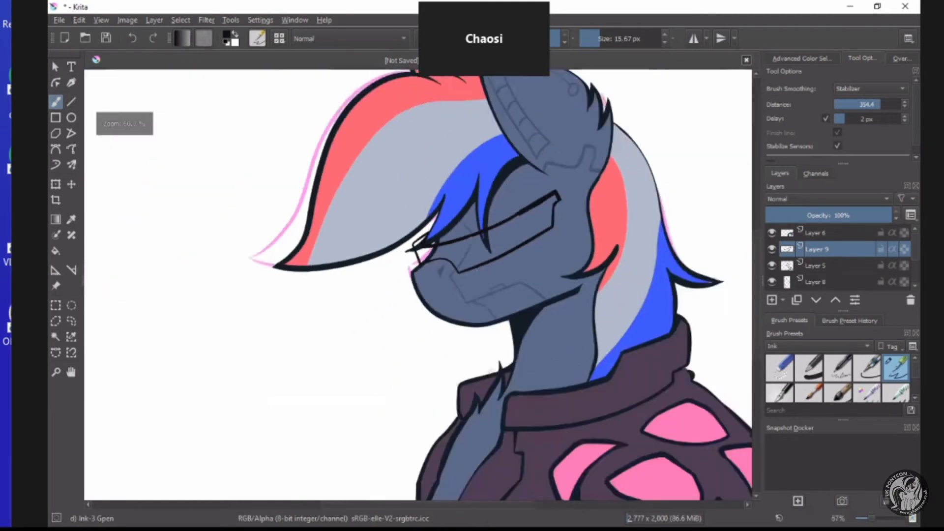
{"action": "scroll", "coordinate": [452, 277], "scroll_direction": "up", "scroll_amount": 4}
{"action": "left_click", "coordinate": [833, 266]}
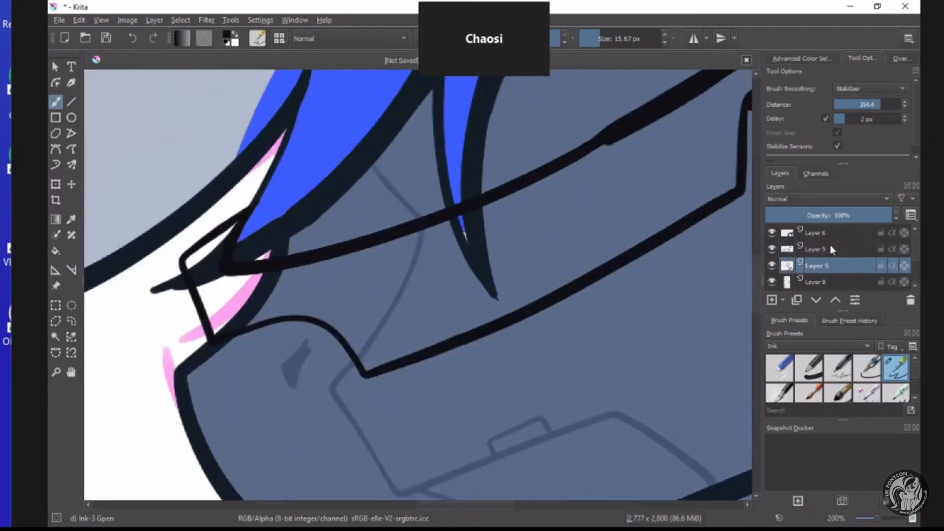
{"action": "left_click", "coordinate": [831, 249]}
{"action": "scroll", "coordinate": [649, 255], "scroll_direction": "down", "scroll_amount": 5}
{"action": "scroll", "coordinate": [649, 255], "scroll_direction": "up", "scroll_amount": 5}
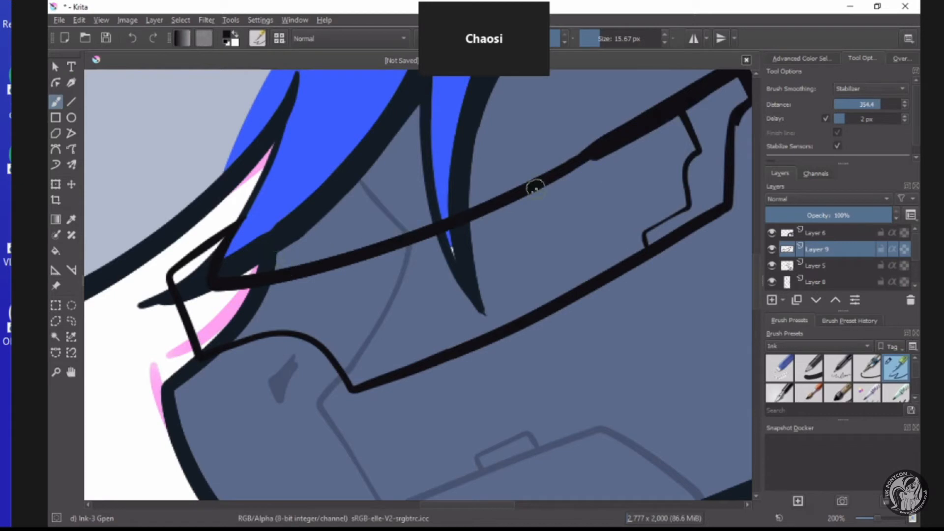
Select the visor's lens area on Layer 9 with Contiguous Selection and add a new paint layer above Layer 5.
{"action": "left_click", "coordinate": [55, 337]}
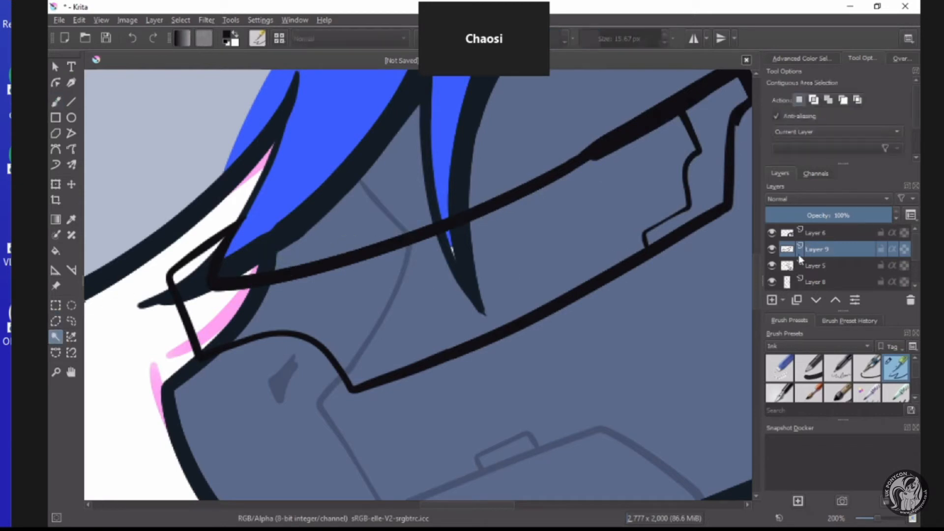
{"action": "left_click", "coordinate": [501, 272]}
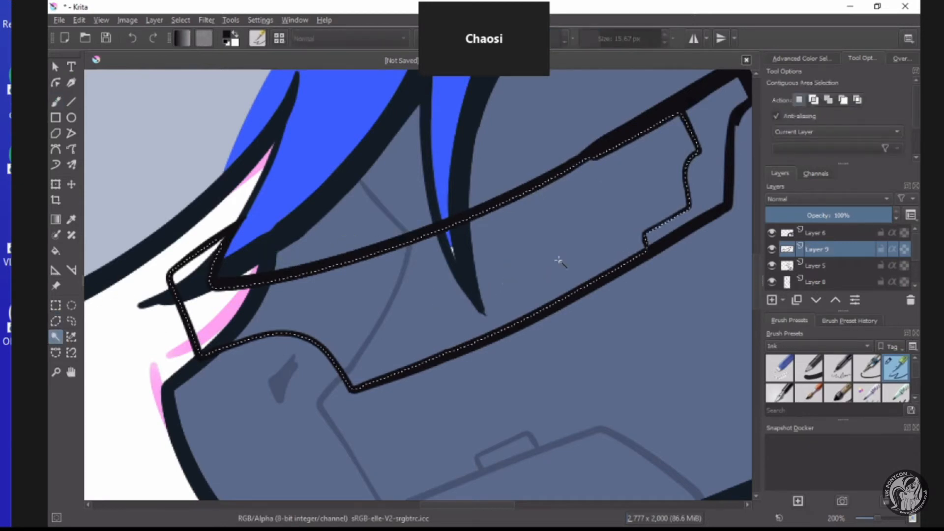
{"action": "left_click", "coordinate": [815, 265]}
{"action": "left_click", "coordinate": [771, 299]}
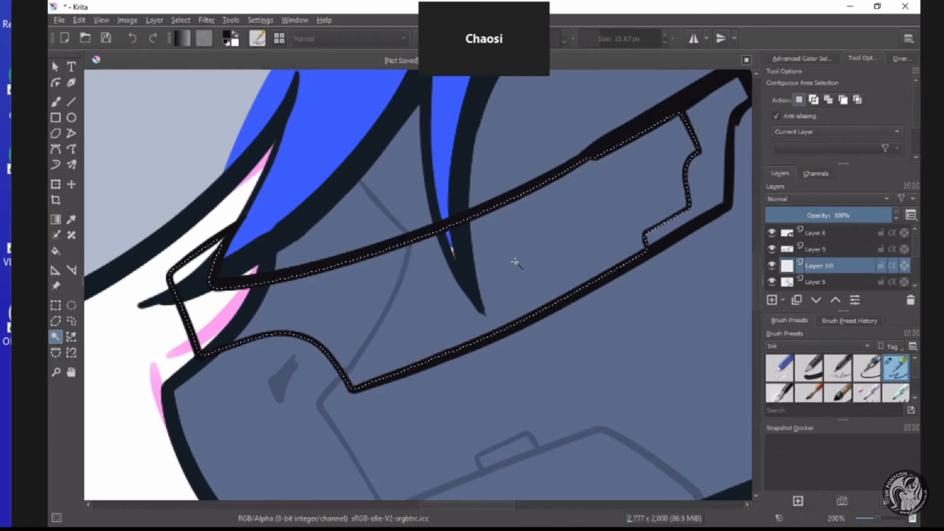
{"action": "scroll", "coordinate": [514, 264], "scroll_direction": "down", "scroll_amount": 2}
{"action": "scroll", "coordinate": [458, 267], "scroll_direction": "up", "scroll_amount": 1}
{"action": "scroll", "coordinate": [459, 267], "scroll_direction": "down", "scroll_amount": 1}
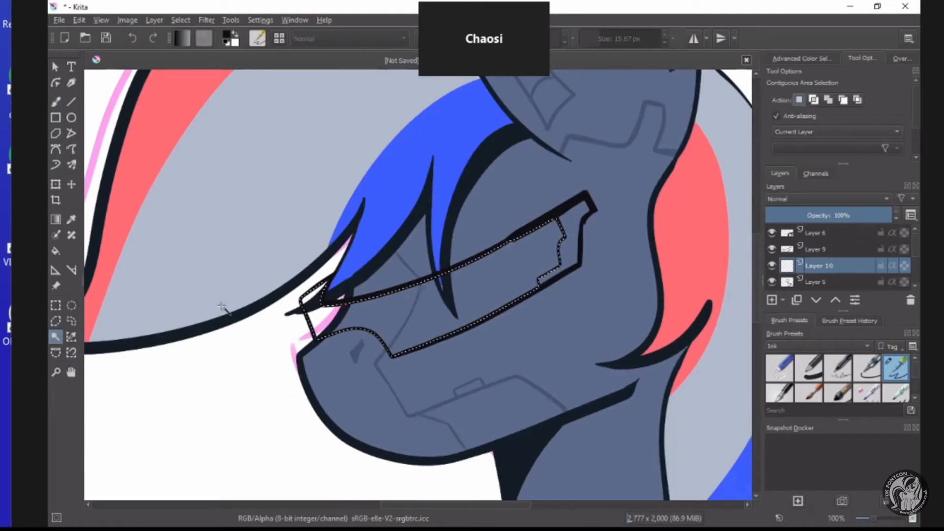
Fill the selected lens with a light blue linear gradient, applied upward from below and again diagonally from the upper rear toward the muzzle.
{"action": "key", "text": "g"}
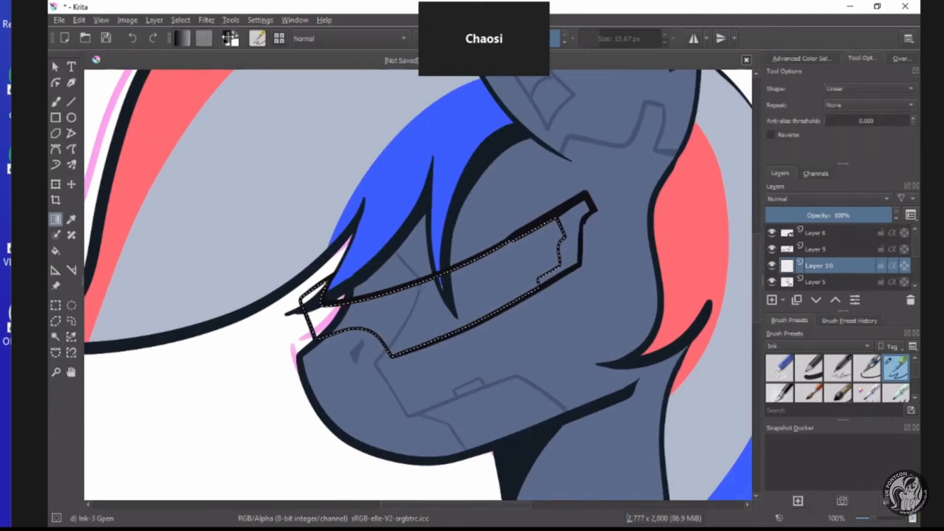
{"action": "left_click", "coordinate": [229, 37]}
{"action": "left_click_drag", "start_coordinate": [395, 211], "coordinate": [400, 221]}
{"action": "left_click", "coordinate": [459, 221]}
{"action": "left_click", "coordinate": [546, 406]}
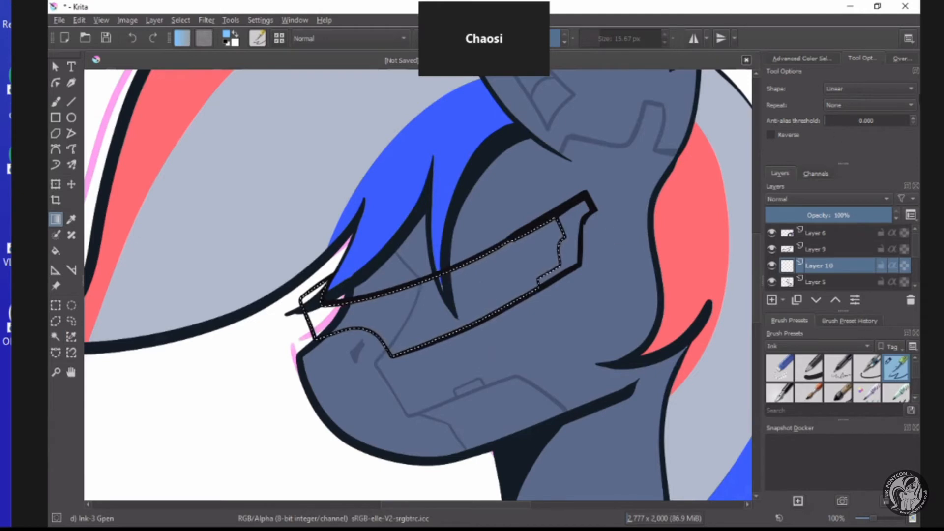
{"action": "scroll", "coordinate": [554, 230], "scroll_direction": "up", "scroll_amount": 1}
{"action": "scroll", "coordinate": [664, 222], "scroll_direction": "up", "scroll_amount": 3}
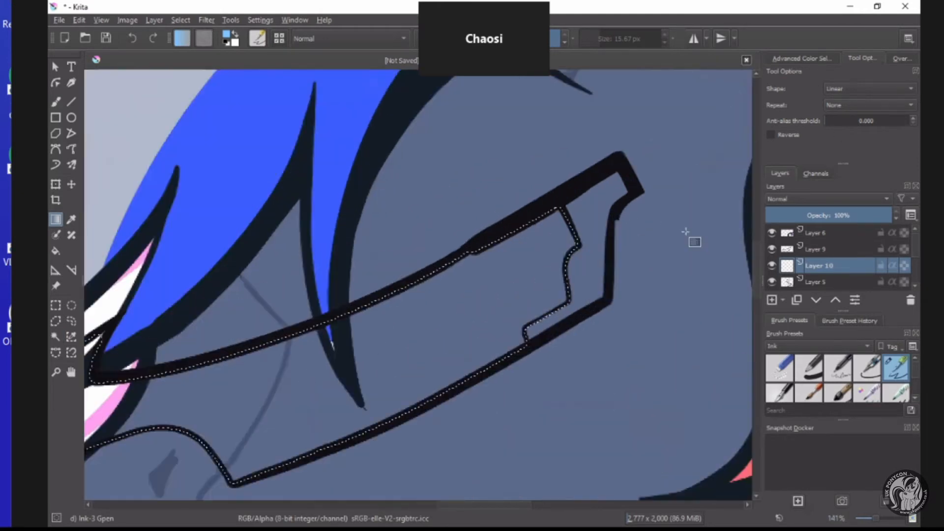
{"action": "scroll", "coordinate": [284, 331], "scroll_direction": "down", "scroll_amount": 3}
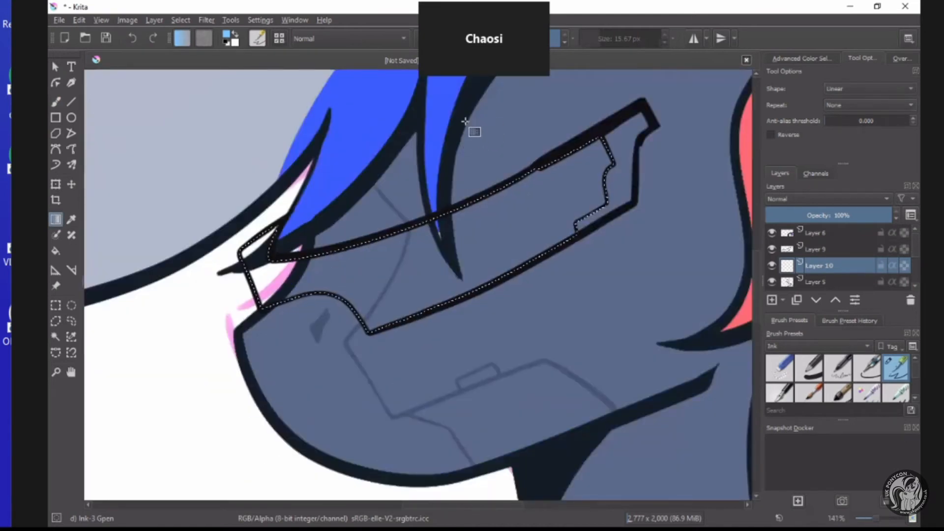
{"action": "scroll", "coordinate": [474, 127], "scroll_direction": "down", "scroll_amount": 3}
{"action": "scroll", "coordinate": [442, 295], "scroll_direction": "up", "scroll_amount": 2}
{"action": "left_click_drag", "start_coordinate": [415, 375], "coordinate": [422, 358]}
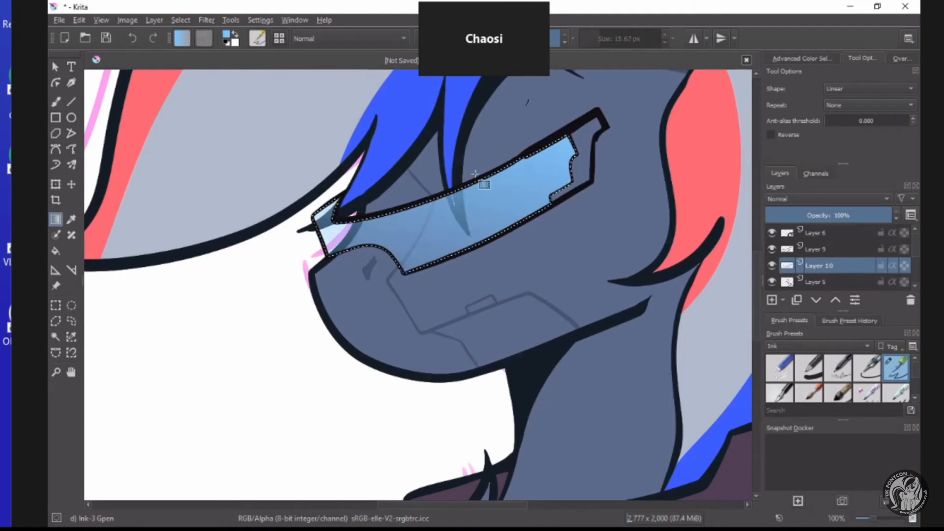
{"action": "left_click_drag", "start_coordinate": [516, 114], "coordinate": [382, 320]}
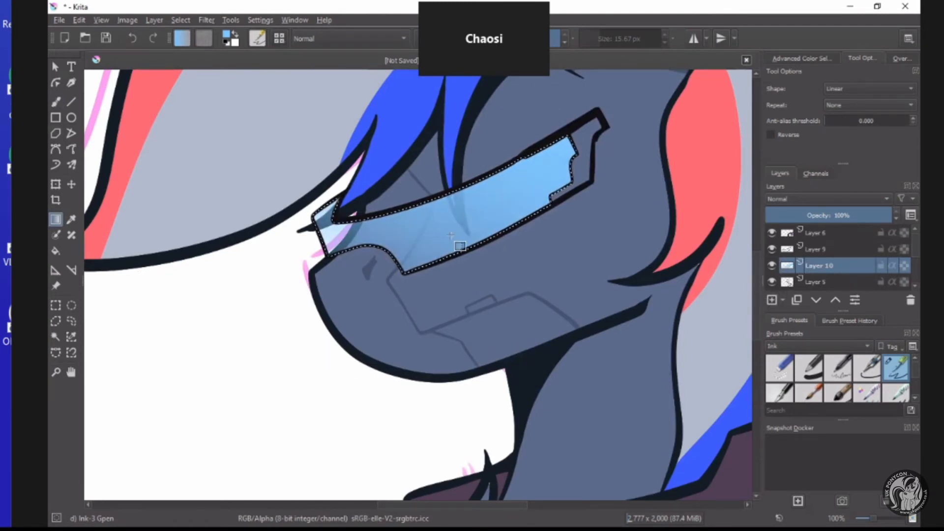
Switch to the Airbrush Soft preset from the Digital brushes and set its size to 96.48 px.
{"action": "key", "text": "b"}
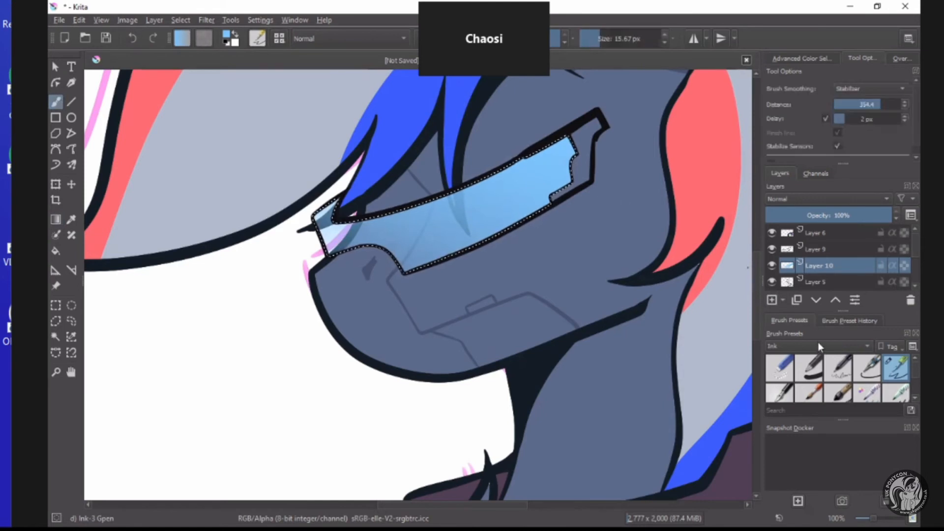
{"action": "scroll", "coordinate": [819, 346], "scroll_direction": "up", "scroll_amount": 2}
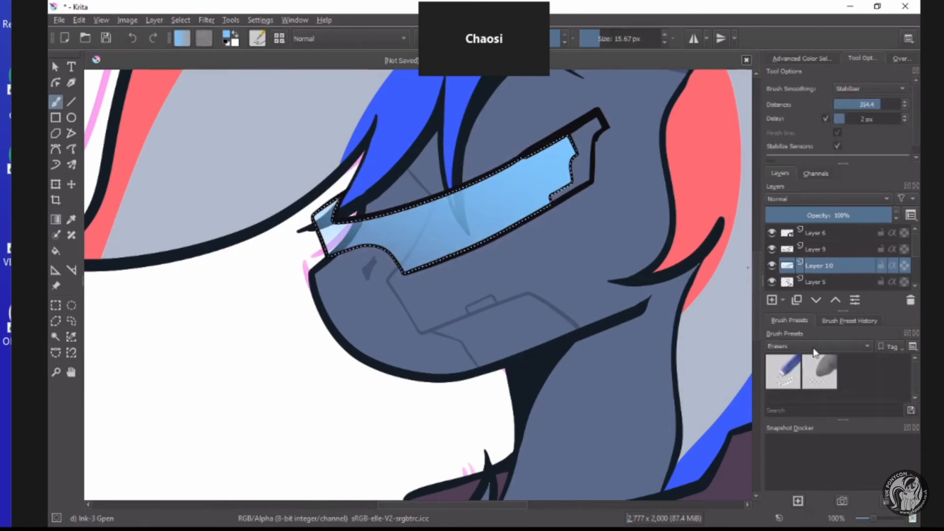
{"action": "scroll", "coordinate": [818, 346], "scroll_direction": "up", "scroll_amount": 1}
{"action": "left_click", "coordinate": [828, 364]}
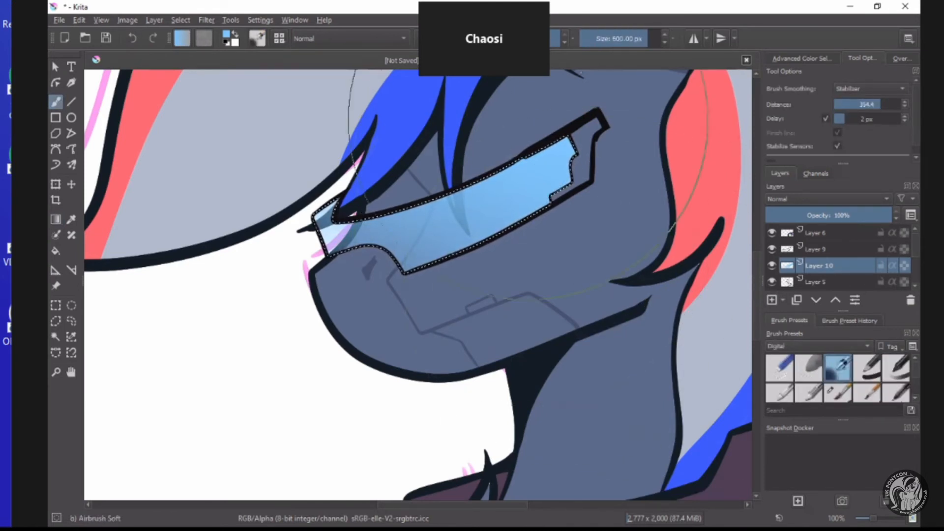
{"action": "left_click", "coordinate": [629, 39]}
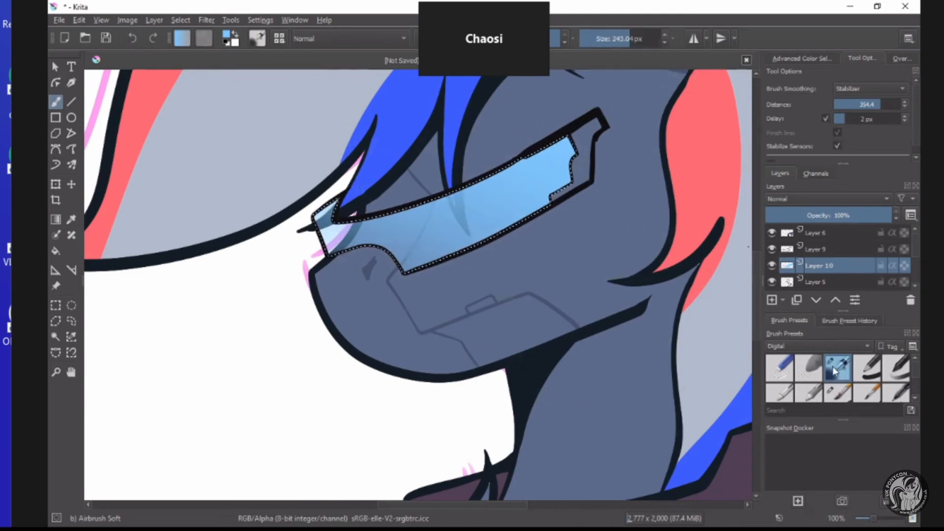
{"action": "left_click", "coordinate": [616, 39]}
Set the foreground colour to turquoise #7bffe7.
{"action": "left_click", "coordinate": [225, 37]}
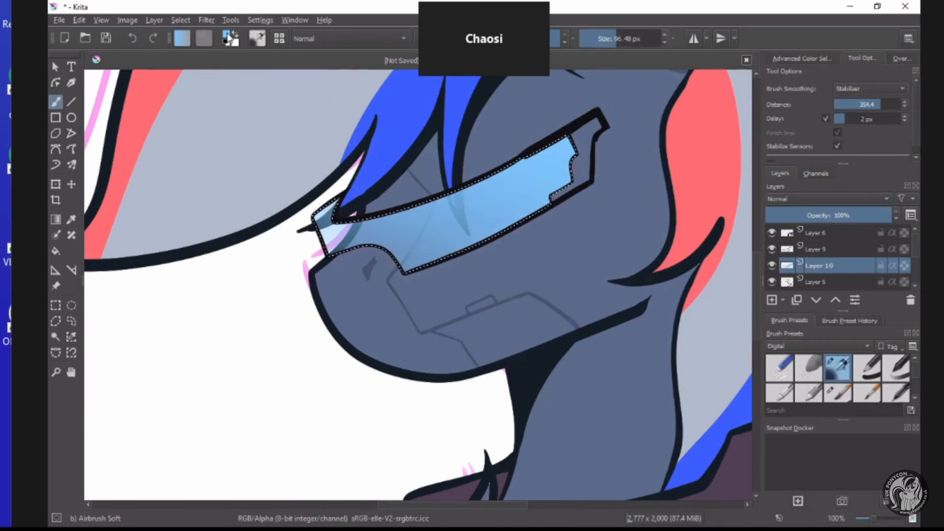
{"action": "left_click", "coordinate": [457, 199]}
{"action": "mouse_move", "coordinate": [457, 199]}
{"action": "left_mouse_down"}
{"action": "mouse_move", "coordinate": [471, 193]}
{"action": "mouse_move", "coordinate": [466, 184]}
{"action": "left_mouse_up"}
{"action": "left_click_drag", "start_coordinate": [431, 217], "coordinate": [411, 228]}
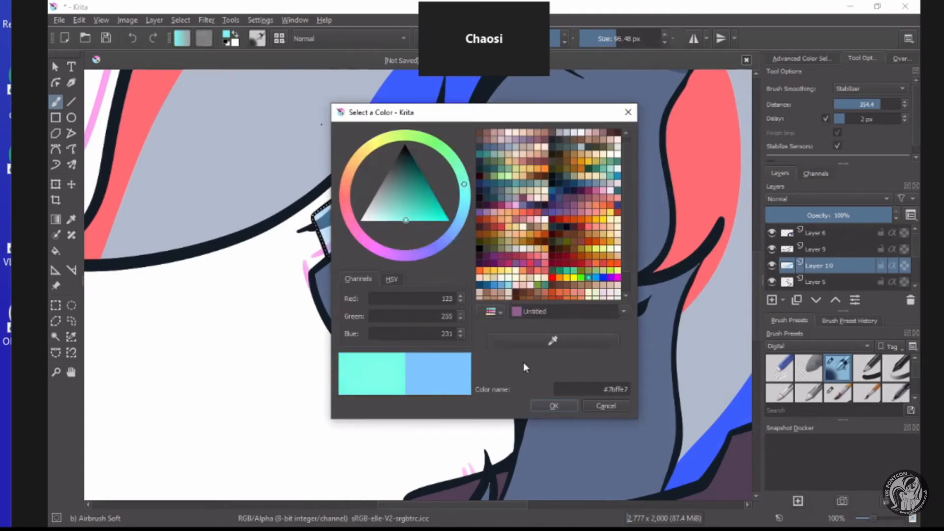
{"action": "left_click", "coordinate": [539, 407]}
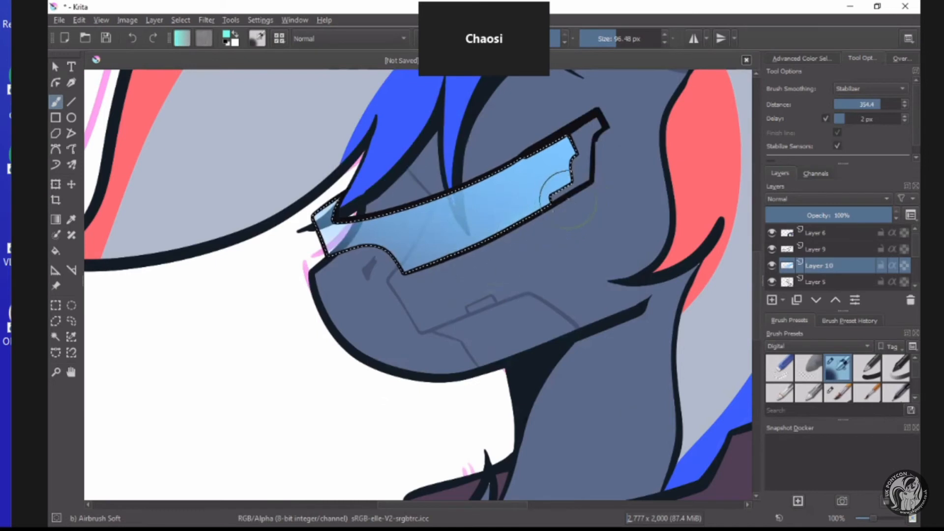
Airbrush turquoise along the lens's lower and upper edges and clear the lens selection.
{"action": "left_click_drag", "start_coordinate": [563, 209], "coordinate": [418, 276]}
{"action": "left_click_drag", "start_coordinate": [546, 221], "coordinate": [430, 266]}
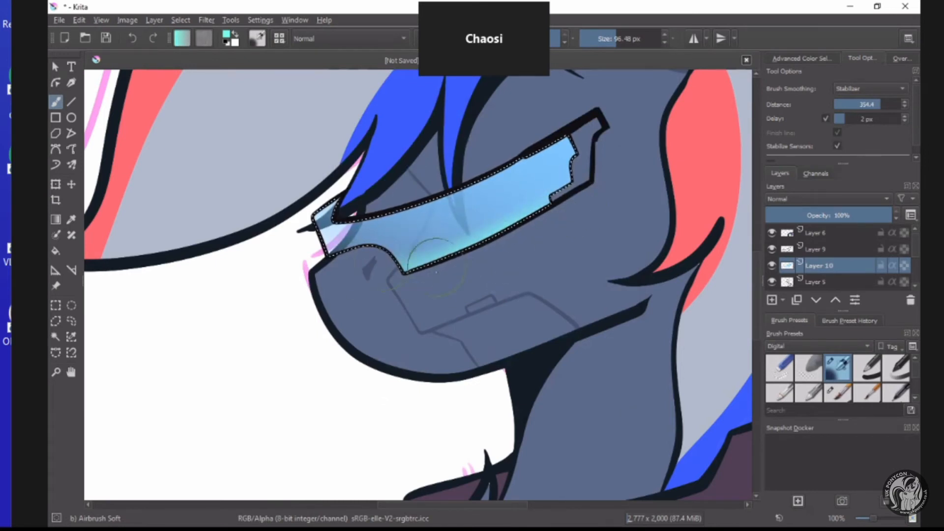
{"action": "mouse_move", "coordinate": [543, 140]}
{"action": "left_mouse_down"}
{"action": "mouse_move", "coordinate": [482, 167]}
{"action": "mouse_move", "coordinate": [507, 162]}
{"action": "mouse_move", "coordinate": [493, 171]}
{"action": "mouse_move", "coordinate": [386, 205]}
{"action": "mouse_move", "coordinate": [435, 189]}
{"action": "mouse_move", "coordinate": [419, 201]}
{"action": "mouse_move", "coordinate": [350, 200]}
{"action": "mouse_move", "coordinate": [402, 205]}
{"action": "left_mouse_up"}
{"action": "scroll", "coordinate": [401, 207], "scroll_direction": "up", "scroll_amount": 2}
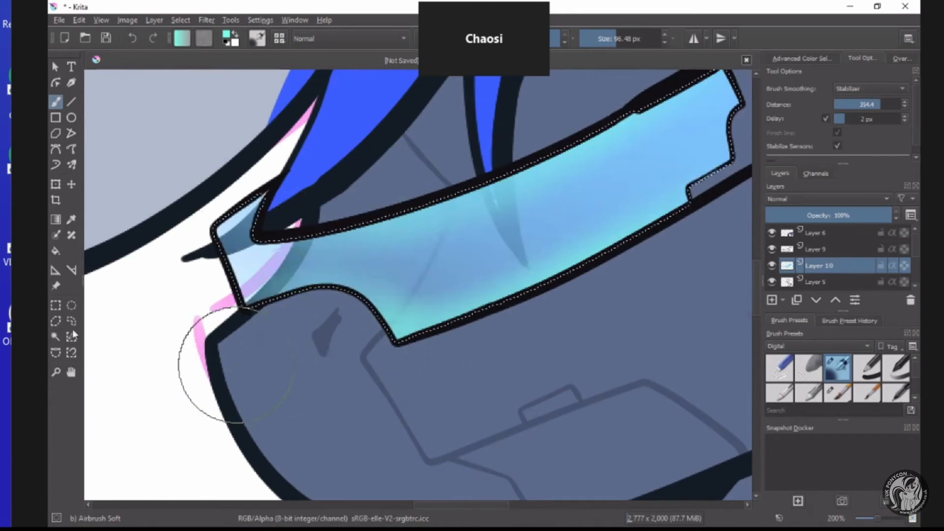
{"action": "left_click", "coordinate": [56, 305]}
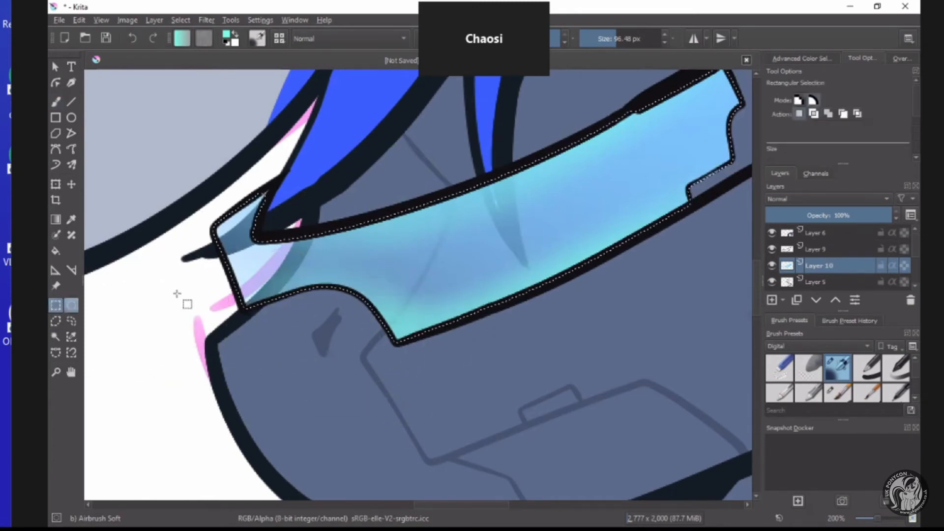
{"action": "left_click", "coordinate": [320, 228]}
{"action": "scroll", "coordinate": [322, 227], "scroll_direction": "down", "scroll_amount": 1}
{"action": "scroll", "coordinate": [361, 176], "scroll_direction": "down", "scroll_amount": 1}
{"action": "scroll", "coordinate": [411, 180], "scroll_direction": "up", "scroll_amount": 1}
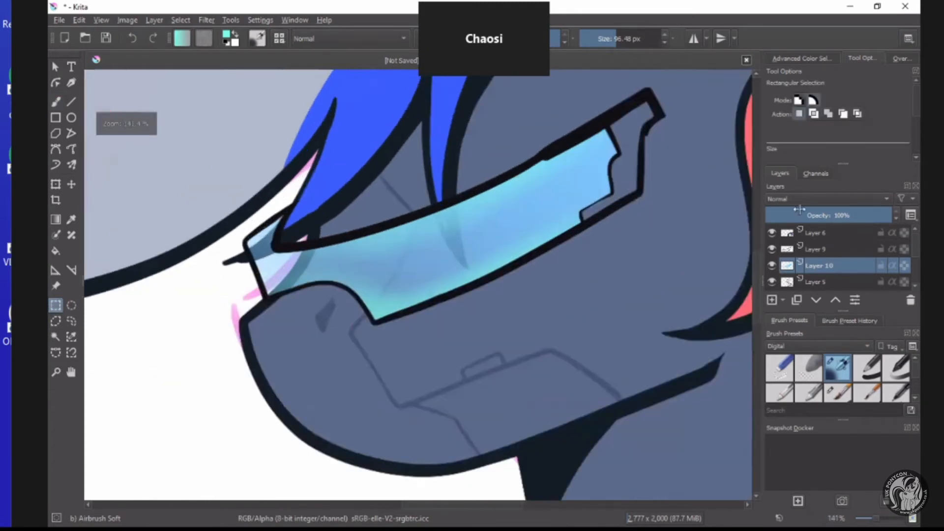
Select the visor's rear frame piece on Layer 9, fill it with grey #b2b2b2 and clear the selection.
{"action": "left_click", "coordinate": [837, 247]}
{"action": "left_click", "coordinate": [56, 337]}
{"action": "left_click", "coordinate": [642, 166]}
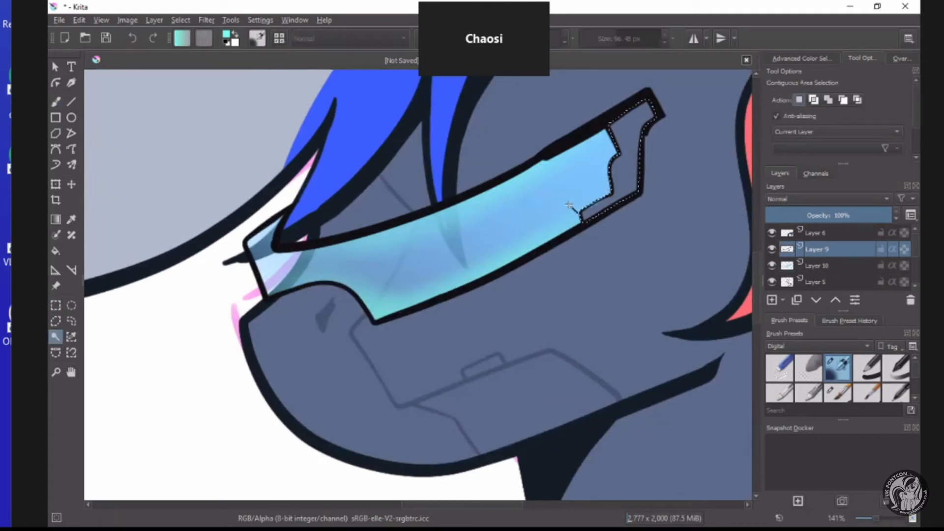
{"action": "left_click", "coordinate": [56, 251]}
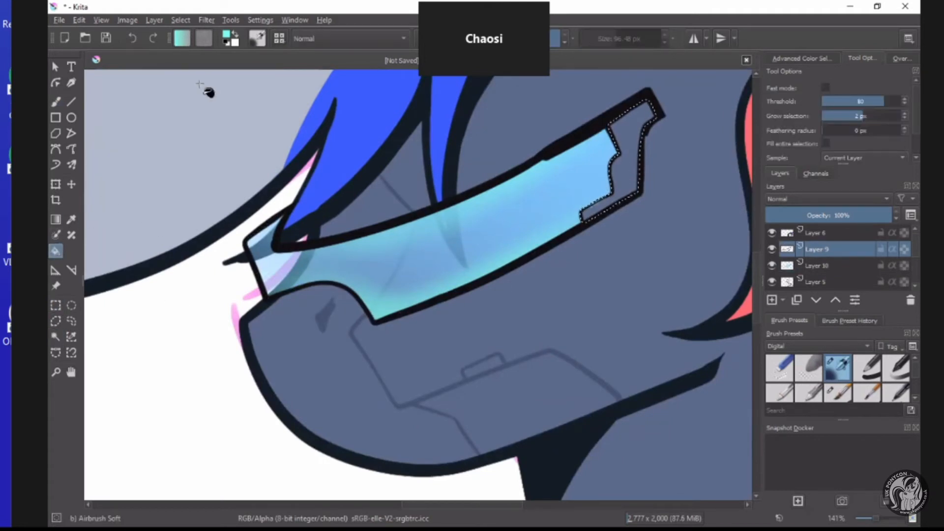
{"action": "left_click", "coordinate": [227, 36]}
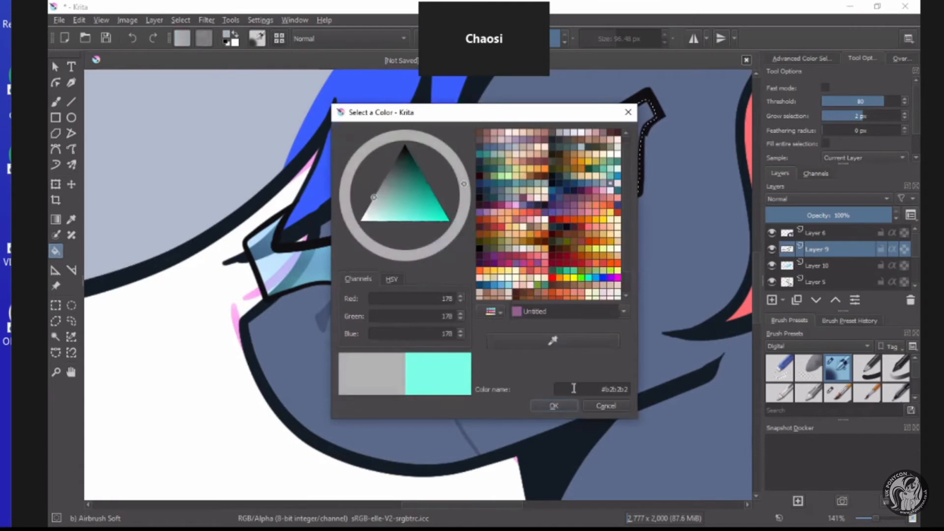
{"action": "left_click", "coordinate": [554, 405]}
{"action": "left_click", "coordinate": [629, 140]}
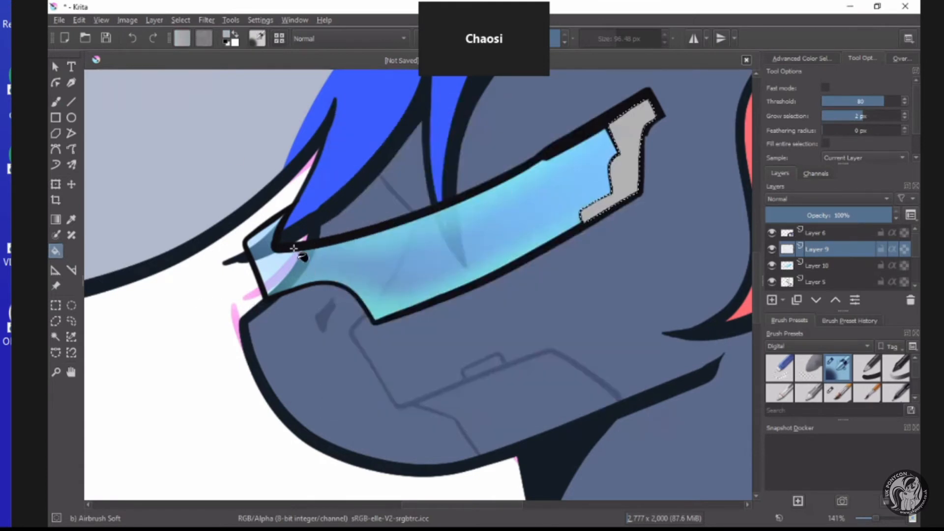
{"action": "left_click", "coordinate": [825, 266]}
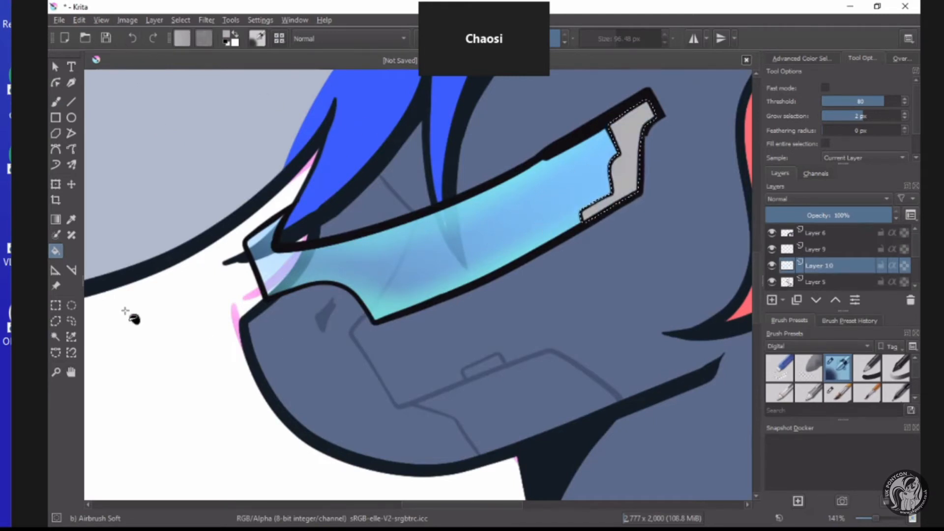
{"action": "left_click", "coordinate": [55, 305]}
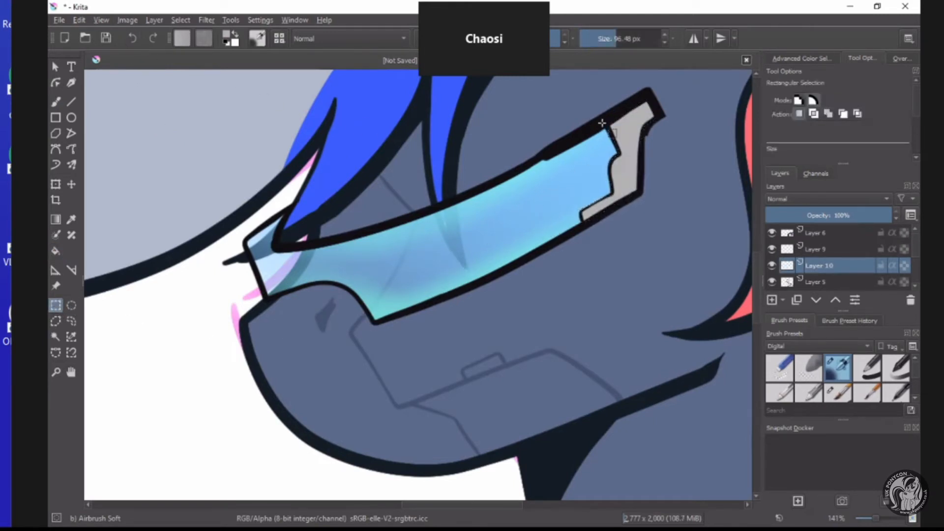
Merge the visor outline layer, Layer 9, down into the lens colour layer, Layer 10.
{"action": "scroll", "coordinate": [662, 94], "scroll_direction": "up", "scroll_amount": 3}
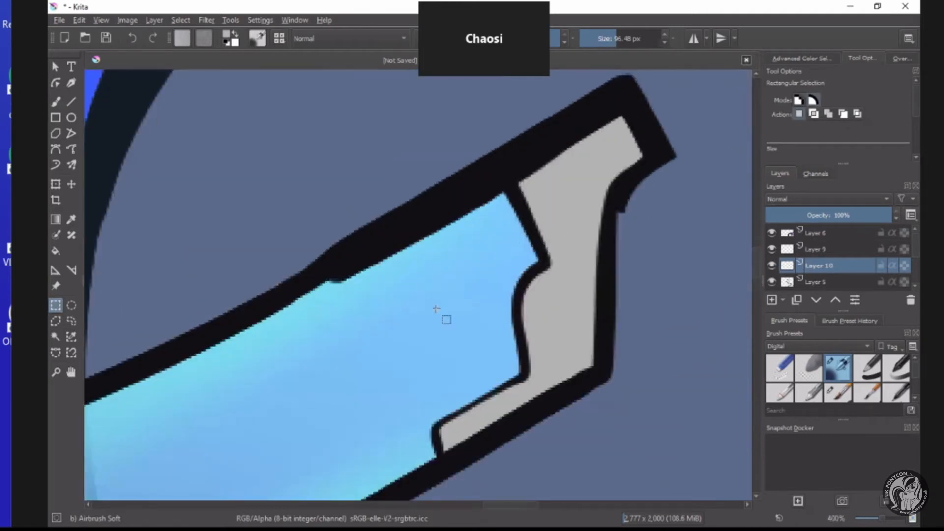
{"action": "scroll", "coordinate": [447, 285], "scroll_direction": "down", "scroll_amount": 1}
{"action": "scroll", "coordinate": [310, 363], "scroll_direction": "down", "scroll_amount": 4}
{"action": "scroll", "coordinate": [341, 320], "scroll_direction": "up", "scroll_amount": 1}
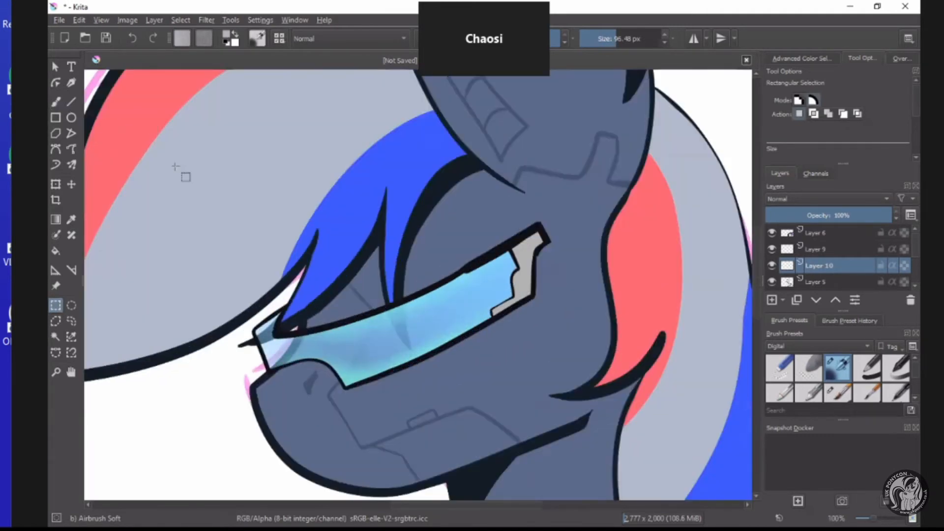
{"action": "scroll", "coordinate": [322, 296], "scroll_direction": "down", "scroll_amount": 5}
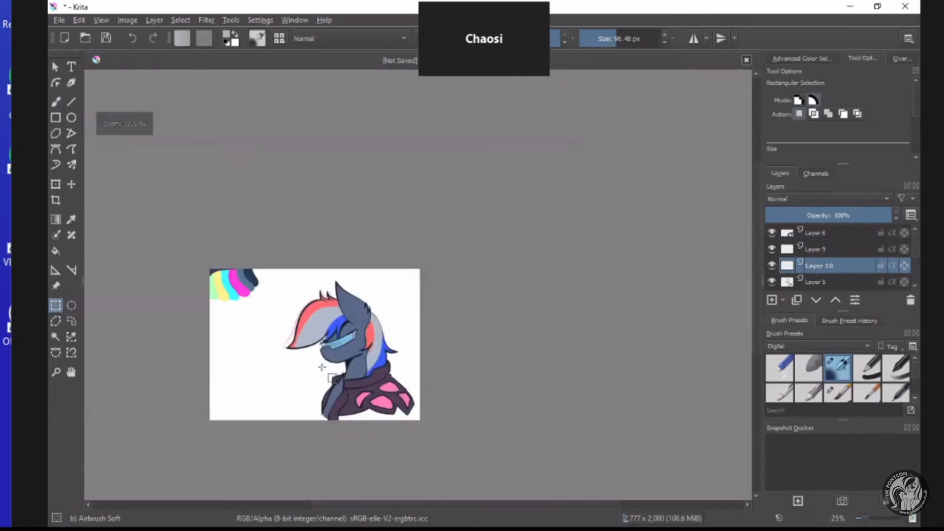
{"action": "scroll", "coordinate": [514, 182], "scroll_direction": "up", "scroll_amount": 6}
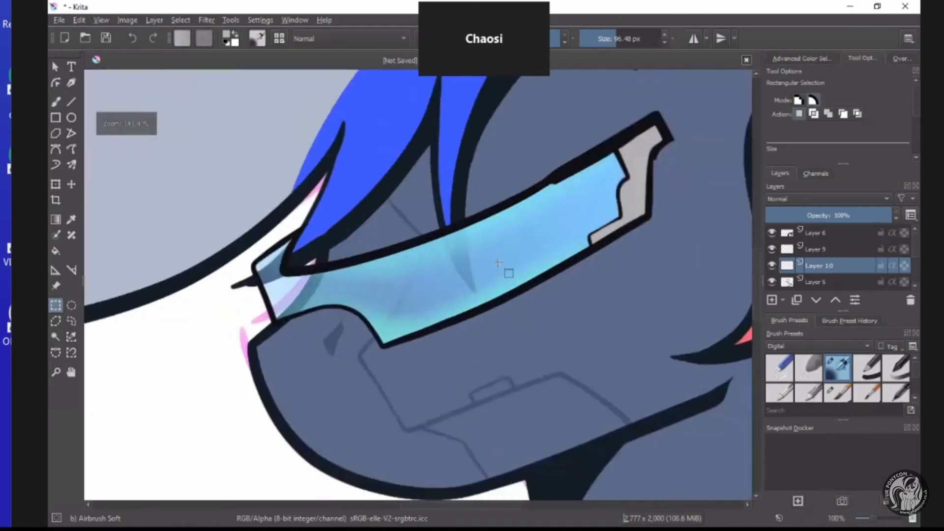
{"action": "scroll", "coordinate": [506, 270], "scroll_direction": "down", "scroll_amount": 3}
{"action": "left_click", "coordinate": [816, 249]}
{"action": "scroll", "coordinate": [546, 152], "scroll_direction": "up", "scroll_amount": 4}
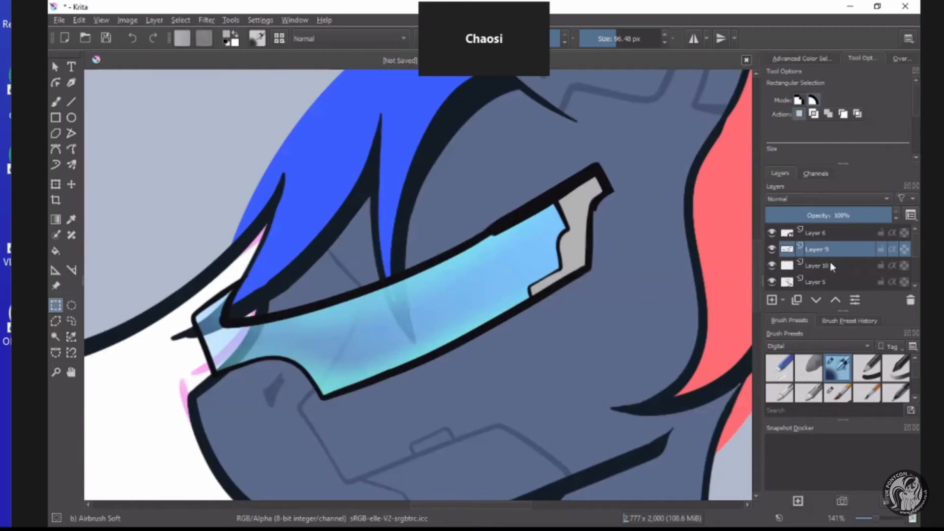
{"action": "mouse_move", "coordinate": [828, 263]}
Transform the merged visor, moving it slightly up the face and rotating it slightly clockwise to raise its front end.
{"action": "left_click", "coordinate": [55, 184]}
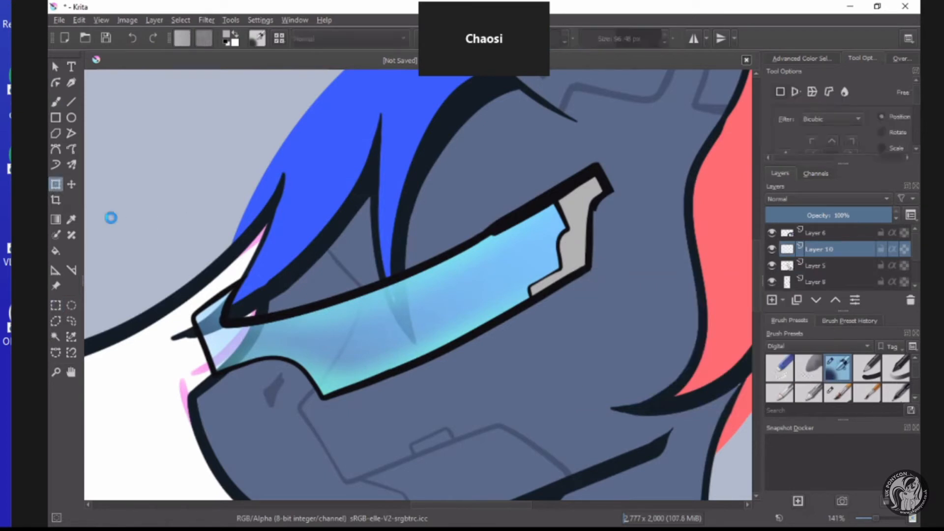
{"action": "left_click_drag", "start_coordinate": [311, 358], "coordinate": [309, 335]}
{"action": "left_click_drag", "start_coordinate": [401, 377], "coordinate": [401, 395]}
{"action": "left_click_drag", "start_coordinate": [615, 363], "coordinate": [525, 350]}
{"action": "left_click_drag", "start_coordinate": [604, 384], "coordinate": [609, 404]}
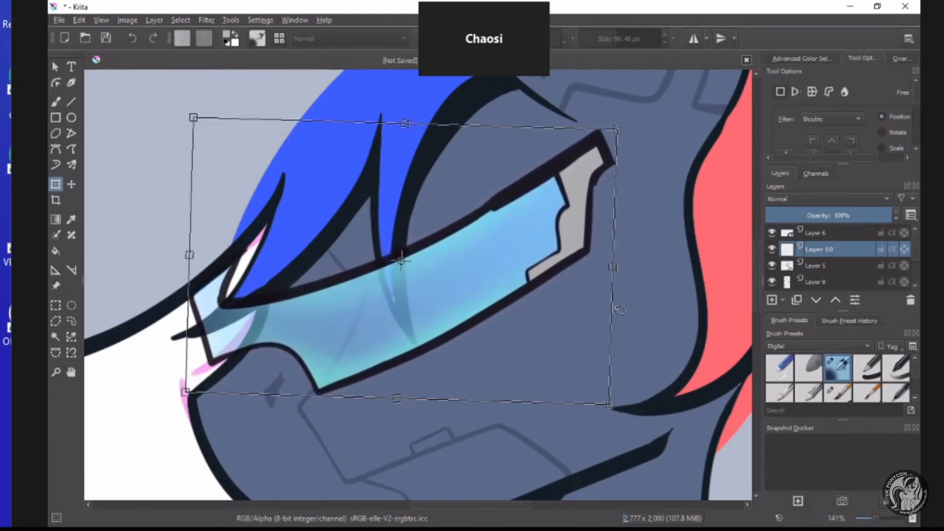
{"action": "left_click_drag", "start_coordinate": [613, 316], "coordinate": [540, 312]}
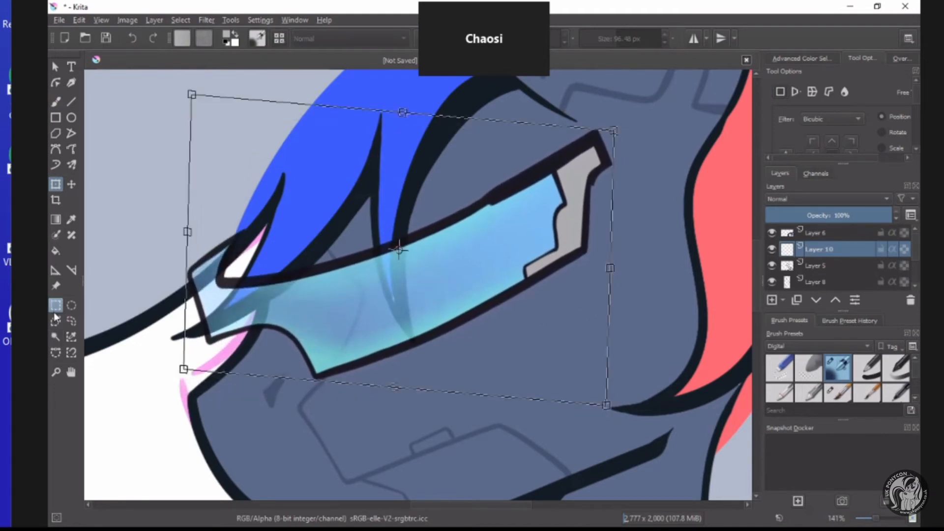
{"action": "left_click", "coordinate": [54, 312]}
Delete the visor's front tip overhanging the muzzle with a rectangular selection and clear the selection.
{"action": "scroll", "coordinate": [215, 305], "scroll_direction": "down", "scroll_amount": 2}
{"action": "scroll", "coordinate": [177, 315], "scroll_direction": "up", "scroll_amount": 2}
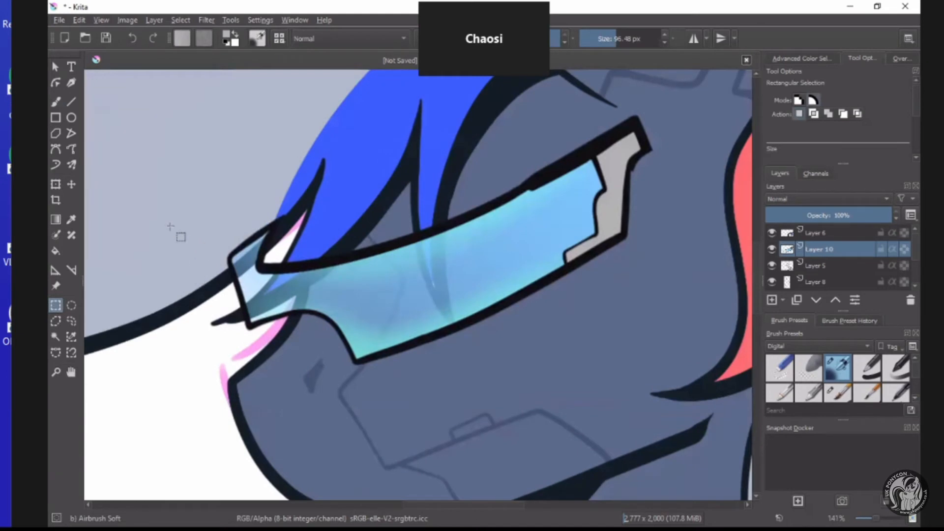
{"action": "left_click_drag", "start_coordinate": [165, 214], "coordinate": [296, 319]}
{"action": "key", "text": "Delete"}
{"action": "left_click_drag", "start_coordinate": [219, 303], "coordinate": [272, 347]}
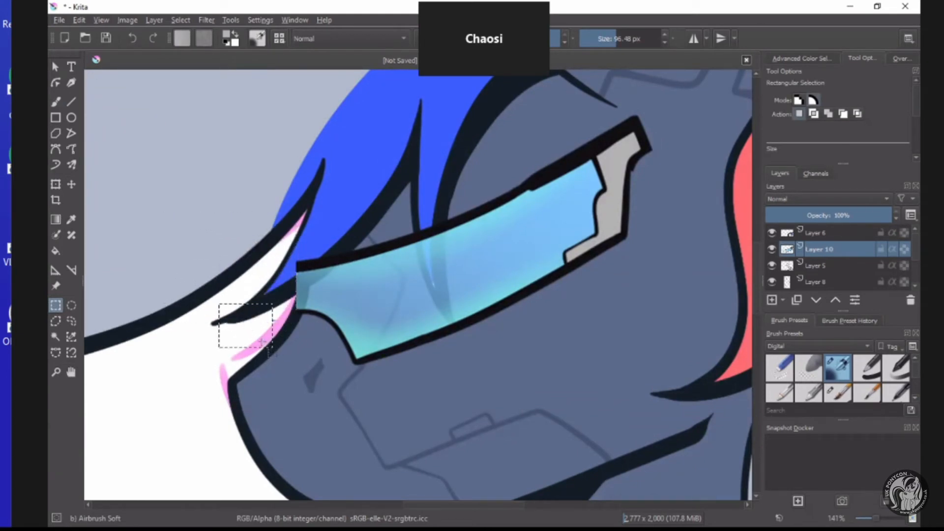
{"action": "left_click", "coordinate": [261, 271]}
Switch to the Freehand Brush with the Ink-3 Gpen preset from the Ink brushes at 15.67 px.
{"action": "left_click", "coordinate": [56, 103]}
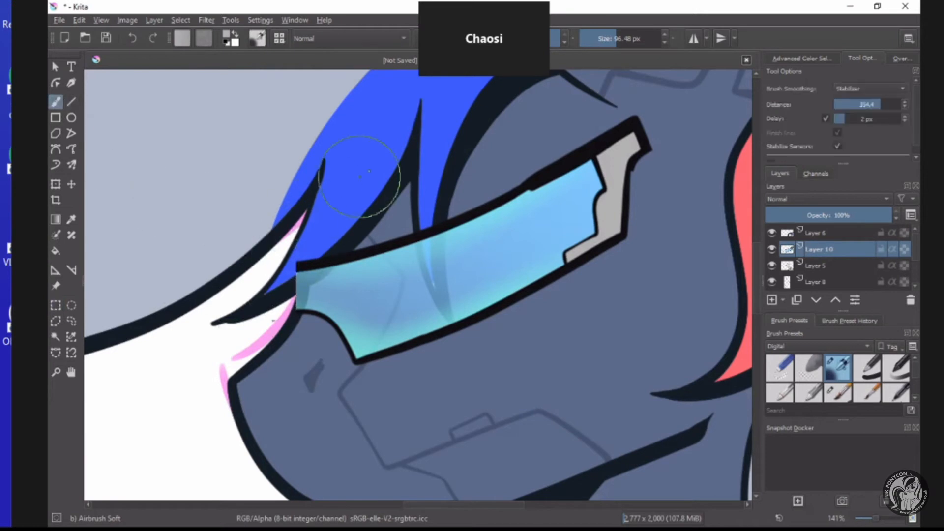
{"action": "left_click_drag", "start_coordinate": [605, 39], "coordinate": [597, 40]}
{"action": "left_click", "coordinate": [786, 345]}
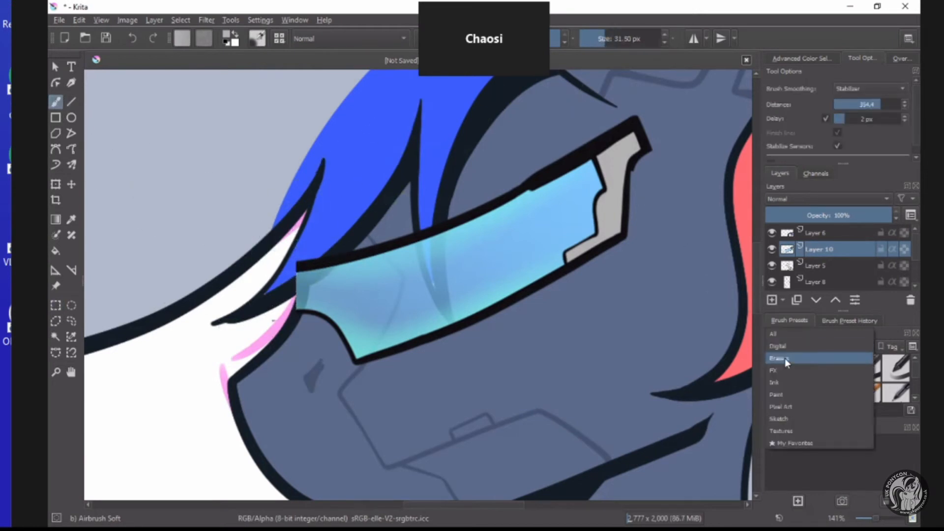
{"action": "left_click", "coordinate": [781, 385]}
{"action": "left_click", "coordinate": [895, 372]}
{"action": "scroll", "coordinate": [270, 317], "scroll_direction": "up", "scroll_amount": 4}
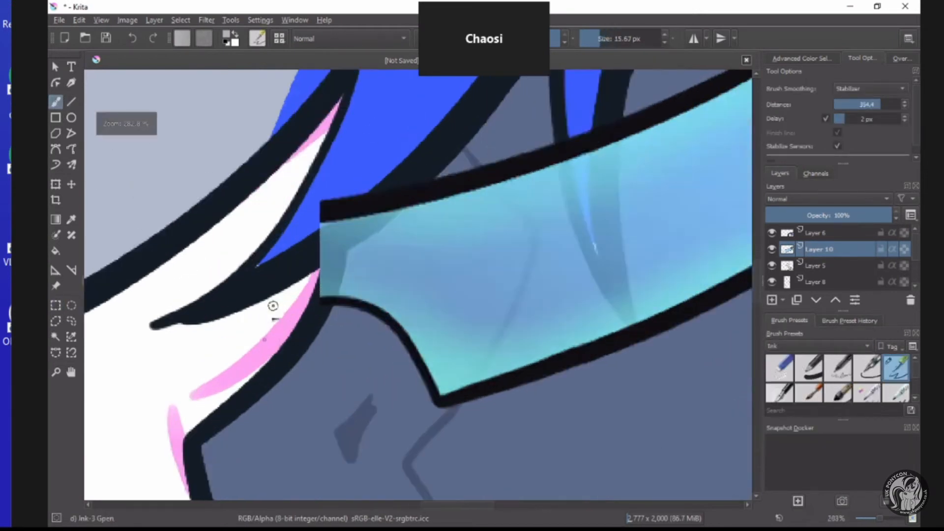
{"action": "left_click", "coordinate": [132, 38]}
{"action": "left_click", "coordinate": [132, 39]}
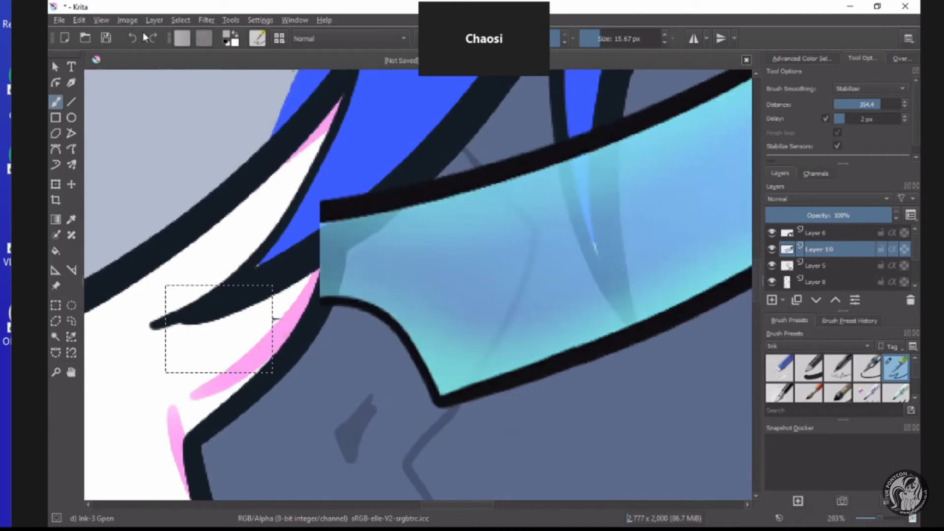
{"action": "left_click", "coordinate": [154, 39]}
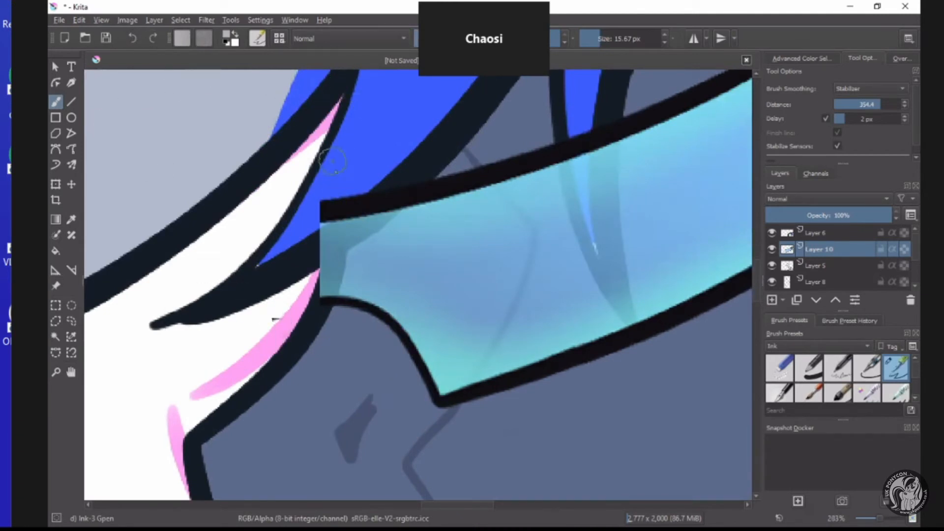
Erase the visor's front edge where it covers the face outline and the front hair lock's outline.
{"action": "mouse_move", "coordinate": [333, 162]}
{"action": "left_mouse_down"}
{"action": "mouse_move", "coordinate": [287, 348]}
{"action": "mouse_move", "coordinate": [312, 288]}
{"action": "mouse_move", "coordinate": [314, 190]}
{"action": "left_mouse_up"}
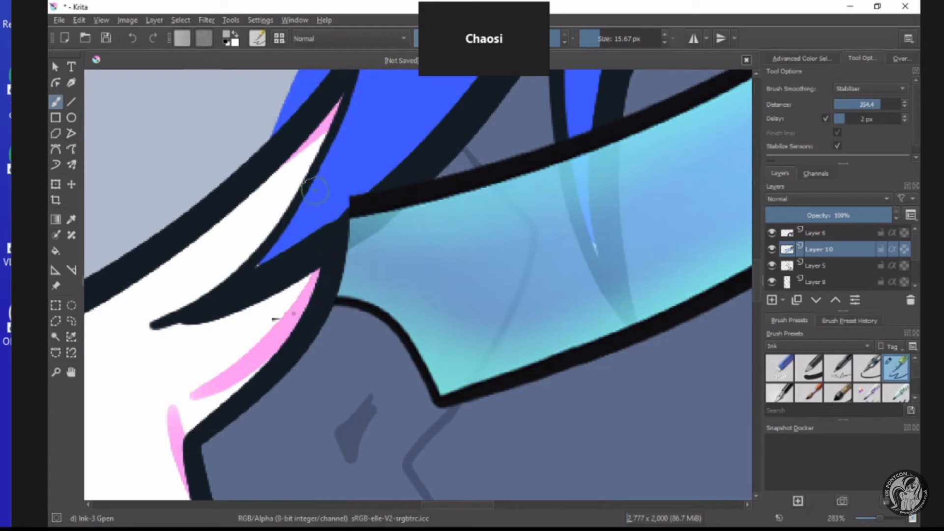
{"action": "mouse_move", "coordinate": [404, 177]}
{"action": "left_mouse_down"}
{"action": "mouse_move", "coordinate": [280, 264]}
{"action": "mouse_move", "coordinate": [285, 274]}
{"action": "mouse_move", "coordinate": [378, 211]}
{"action": "mouse_move", "coordinate": [401, 140]}
{"action": "left_mouse_up"}
{"action": "scroll", "coordinate": [332, 219], "scroll_direction": "down", "scroll_amount": 3}
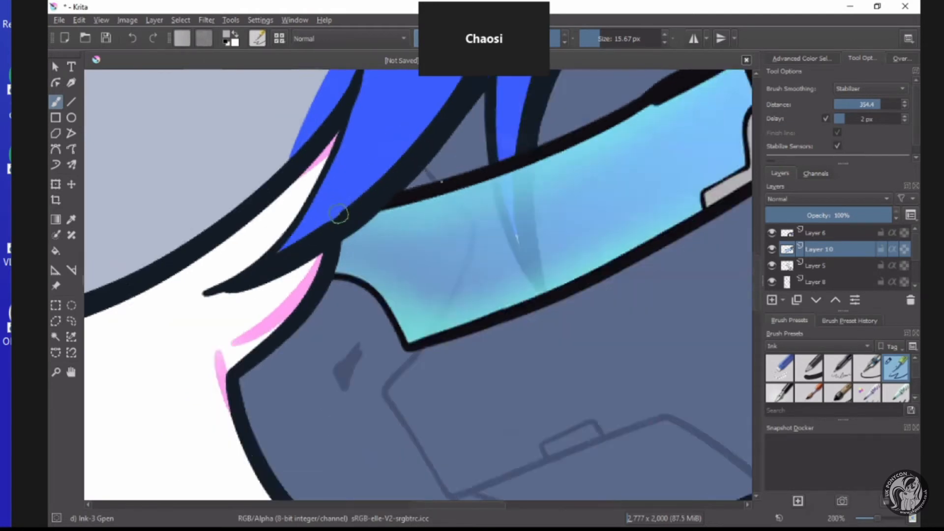
Erase the lens and frame over the thin blue fringe strand so the hair lies in front of the visor.
{"action": "scroll", "coordinate": [423, 172], "scroll_direction": "up", "scroll_amount": 2}
{"action": "scroll", "coordinate": [468, 156], "scroll_direction": "down", "scroll_amount": 3}
{"action": "scroll", "coordinate": [494, 390], "scroll_direction": "up", "scroll_amount": 3}
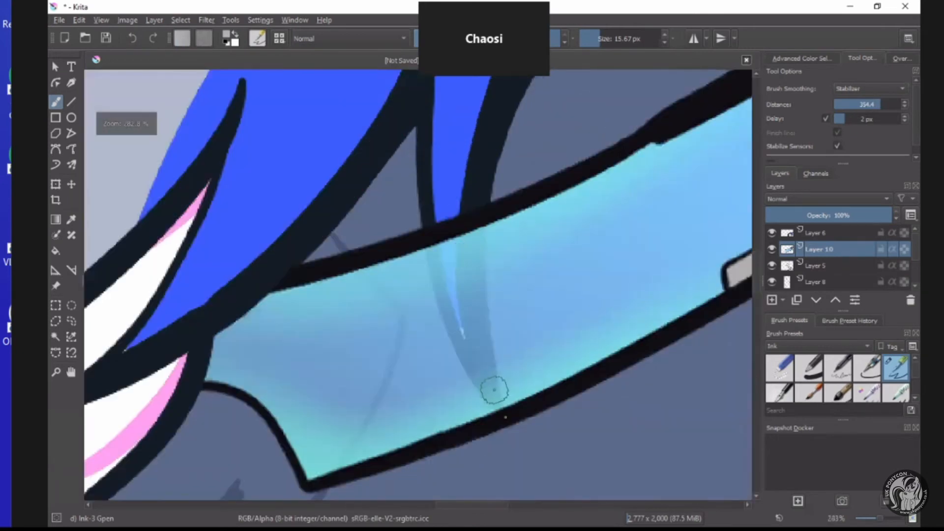
{"action": "mouse_move", "coordinate": [494, 404]}
{"action": "left_mouse_down"}
{"action": "mouse_move", "coordinate": [455, 337]}
{"action": "mouse_move", "coordinate": [470, 361]}
{"action": "mouse_move", "coordinate": [444, 288]}
{"action": "mouse_move", "coordinate": [449, 122]}
{"action": "left_mouse_up"}
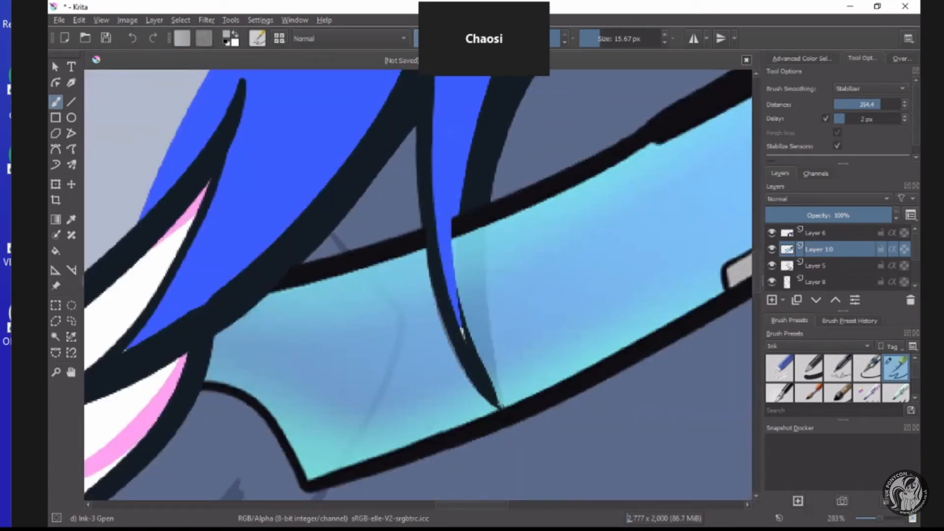
{"action": "mouse_move", "coordinate": [499, 406]}
{"action": "left_mouse_down"}
{"action": "mouse_move", "coordinate": [485, 383]}
{"action": "mouse_move", "coordinate": [480, 118]}
{"action": "mouse_move", "coordinate": [476, 330]}
{"action": "left_mouse_up"}
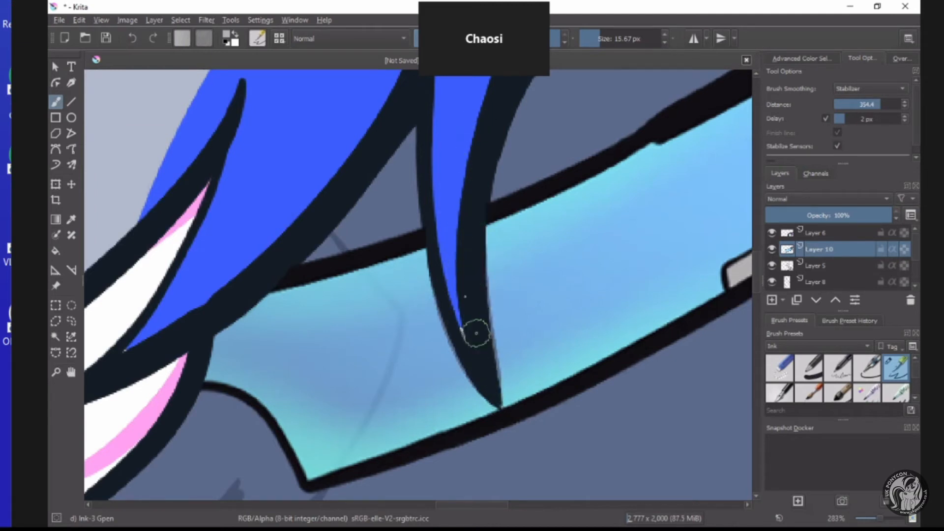
Examine the visor's fit against the hair and face, both close up and with the whole head in view.
{"action": "scroll", "coordinate": [487, 328], "scroll_direction": "down", "scroll_amount": 7}
{"action": "scroll", "coordinate": [491, 312], "scroll_direction": "up", "scroll_amount": 4}
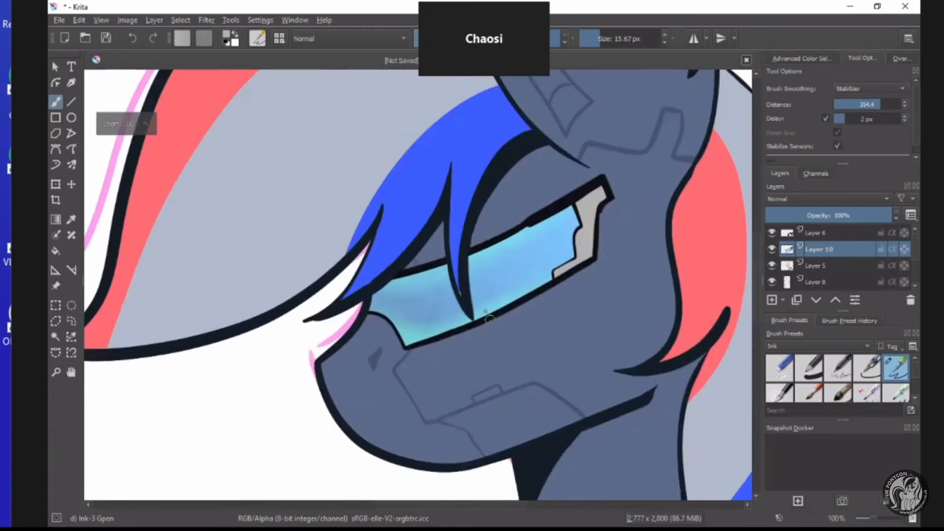
{"action": "scroll", "coordinate": [493, 311], "scroll_direction": "down", "scroll_amount": 2}
{"action": "scroll", "coordinate": [494, 312], "scroll_direction": "up", "scroll_amount": 2}
{"action": "scroll", "coordinate": [487, 310], "scroll_direction": "down", "scroll_amount": 4}
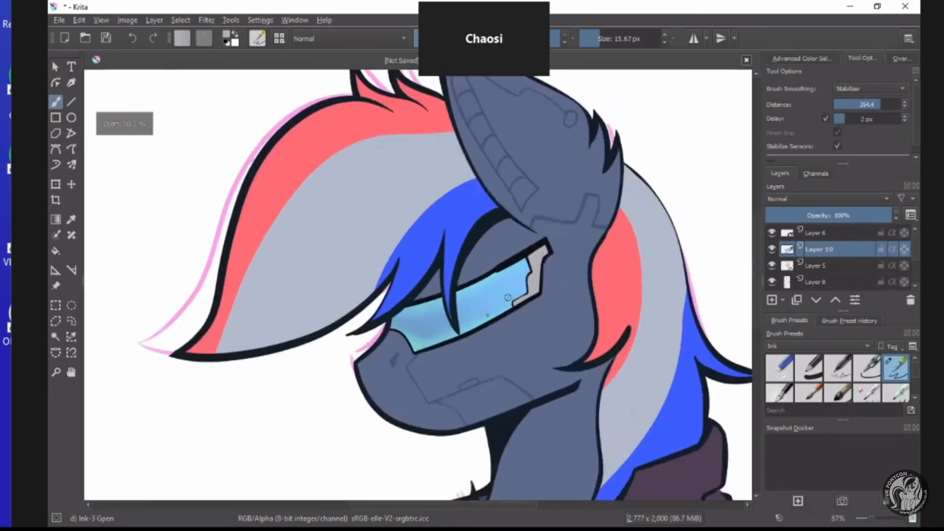
{"action": "scroll", "coordinate": [474, 273], "scroll_direction": "up", "scroll_amount": 4}
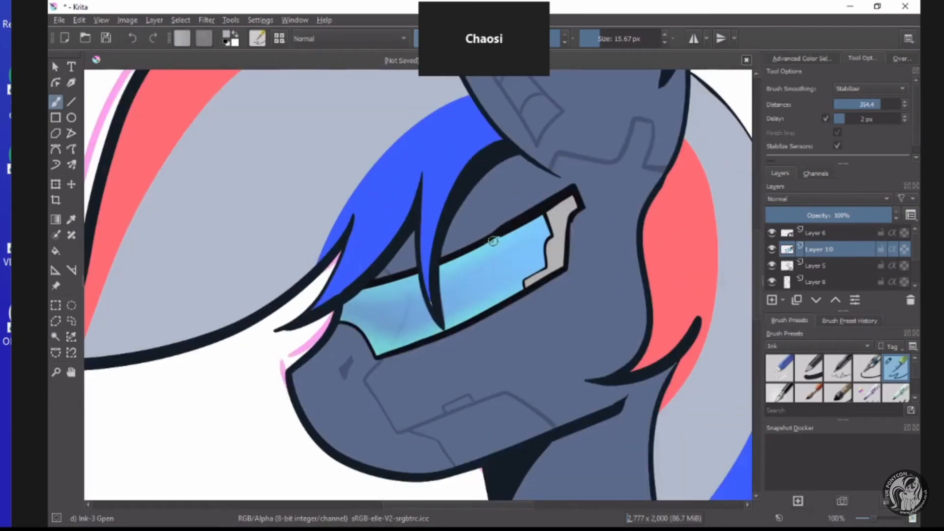
{"action": "scroll", "coordinate": [493, 241], "scroll_direction": "down", "scroll_amount": 4}
{"action": "scroll", "coordinate": [482, 251], "scroll_direction": "up", "scroll_amount": 2}
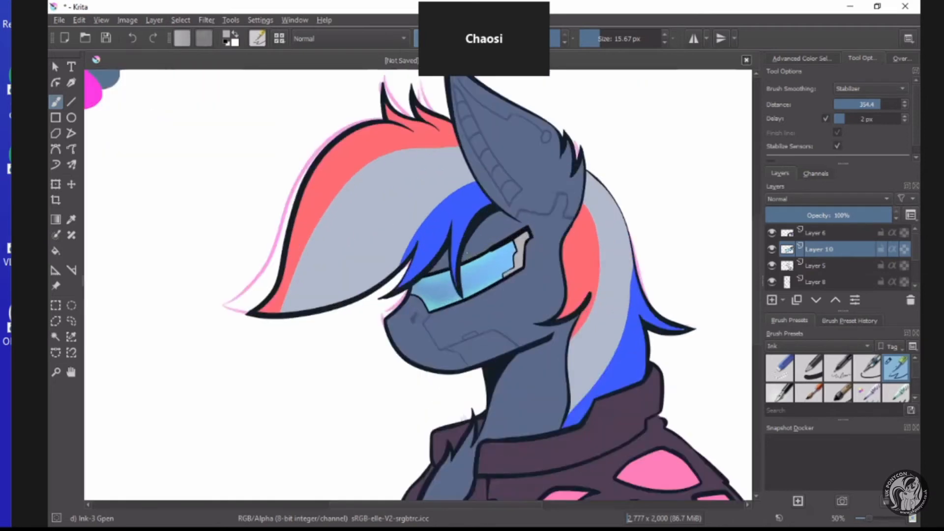
{"action": "scroll", "coordinate": [466, 252], "scroll_direction": "down", "scroll_amount": 2}
{"action": "scroll", "coordinate": [458, 260], "scroll_direction": "up", "scroll_amount": 2}
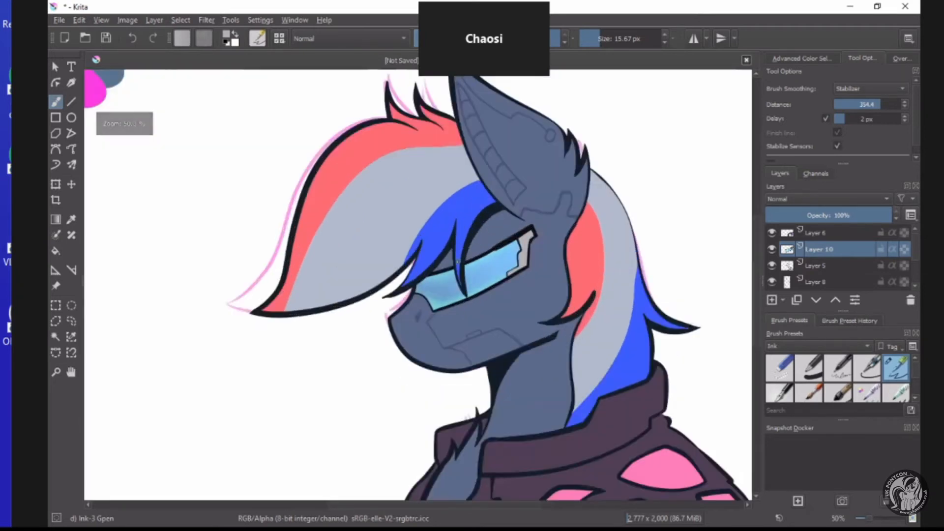
{"action": "scroll", "coordinate": [460, 266], "scroll_direction": "up", "scroll_amount": 2}
Add a new paint layer directly above Layer 7 and set the foreground colour to dark grey #292929.
{"action": "scroll", "coordinate": [819, 269], "scroll_direction": "down", "scroll_amount": 1}
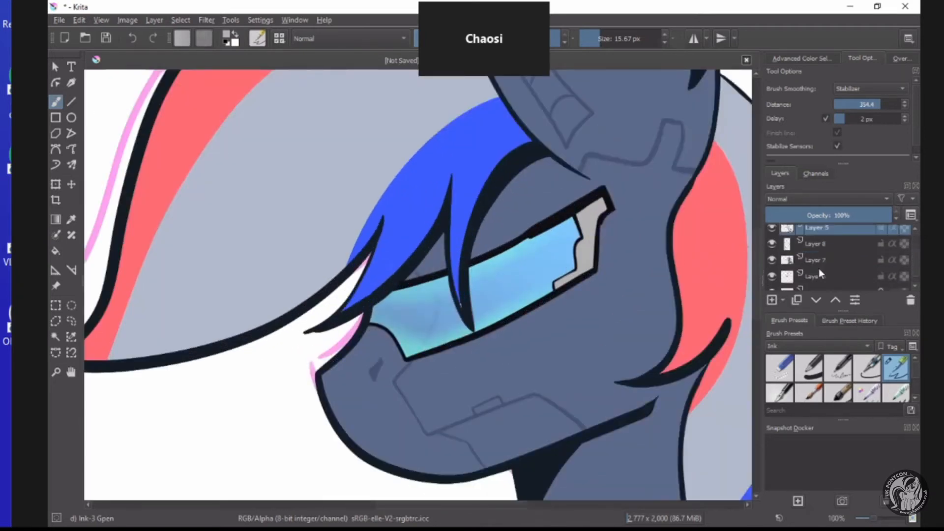
{"action": "left_click", "coordinate": [821, 261]}
{"action": "left_click", "coordinate": [771, 300]}
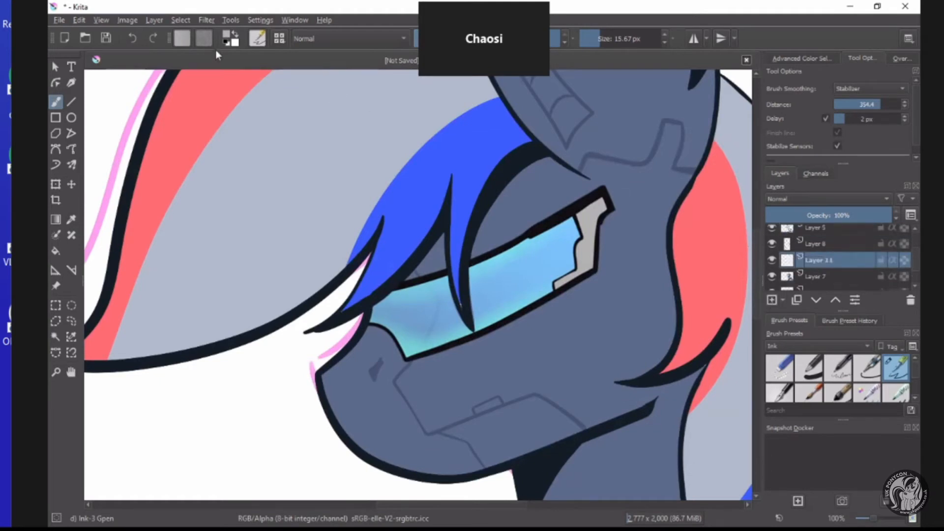
{"action": "left_click", "coordinate": [226, 36]}
{"action": "mouse_move", "coordinate": [377, 208]}
{"action": "left_mouse_down"}
{"action": "mouse_move", "coordinate": [358, 203]}
{"action": "mouse_move", "coordinate": [374, 164]}
{"action": "mouse_move", "coordinate": [393, 155]}
{"action": "left_mouse_up"}
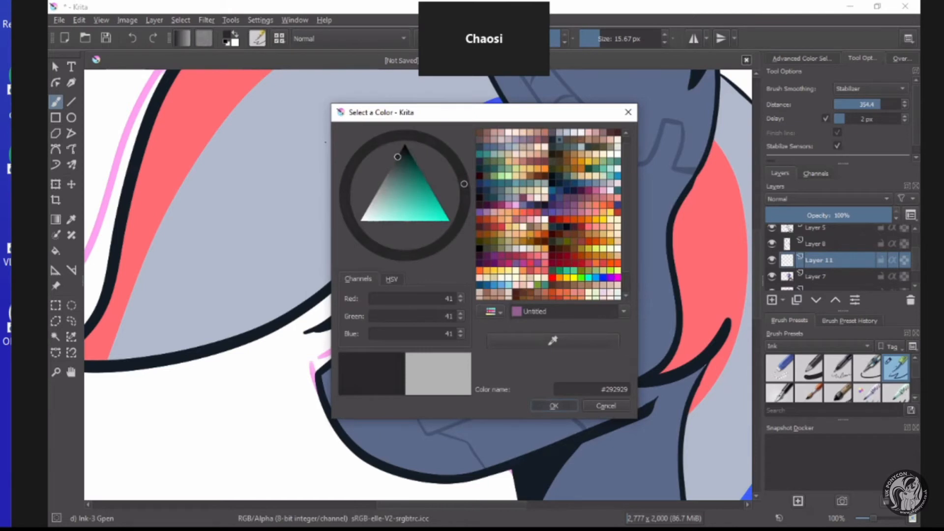
{"action": "left_click", "coordinate": [555, 406]}
{"action": "scroll", "coordinate": [530, 238], "scroll_direction": "up", "scroll_amount": 1}
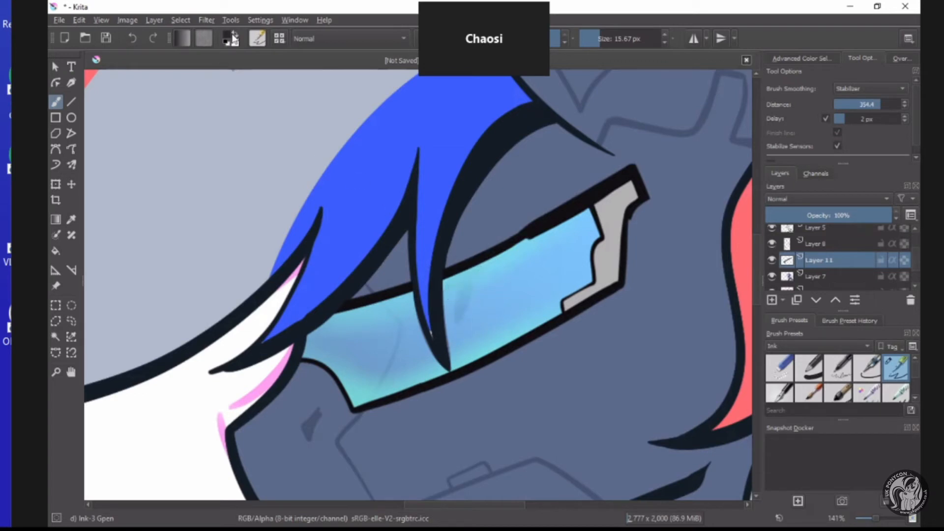
Draw a closed white eye shape behind the rear half of the visor lens on Layer 11 and fill it with white.
{"action": "mouse_move", "coordinate": [480, 279]}
{"action": "left_mouse_down"}
{"action": "mouse_move", "coordinate": [469, 316]}
{"action": "mouse_move", "coordinate": [518, 318]}
{"action": "mouse_move", "coordinate": [591, 252]}
{"action": "left_mouse_up"}
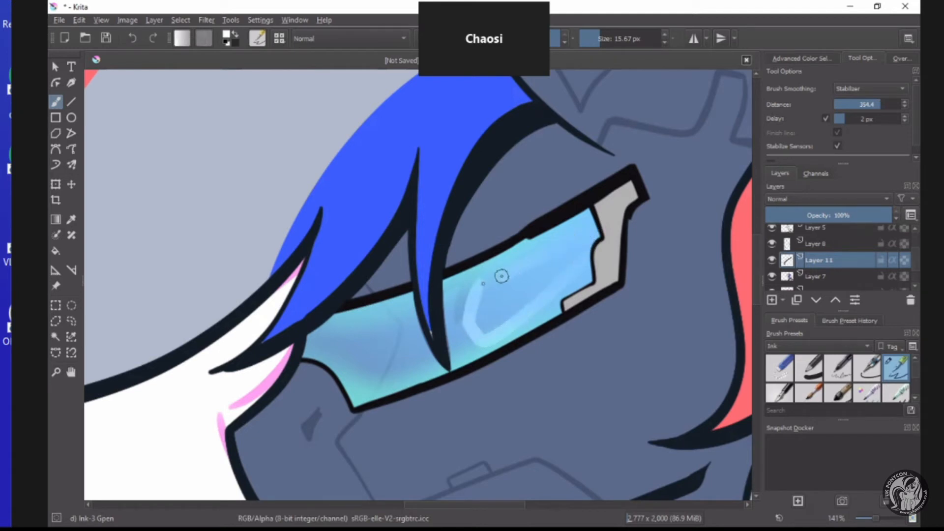
{"action": "left_click", "coordinate": [55, 250]}
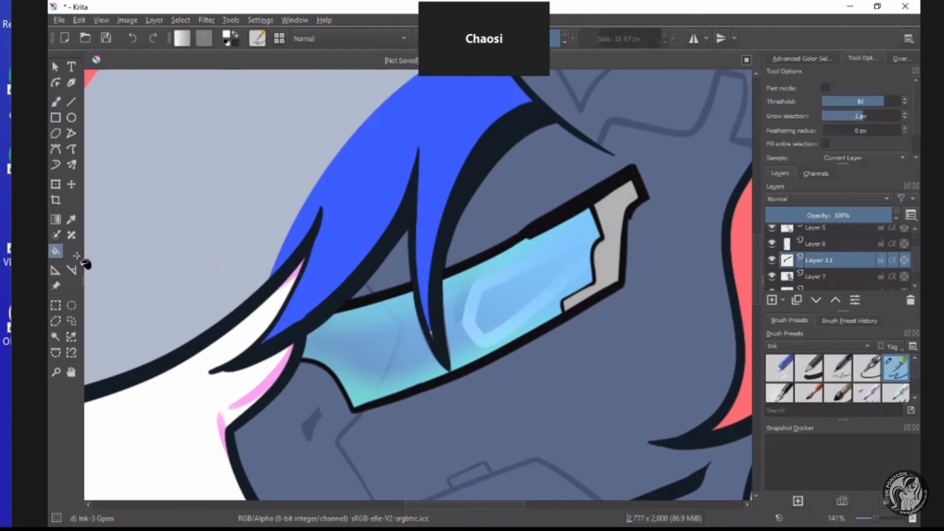
{"action": "left_click", "coordinate": [510, 301]}
{"action": "left_click", "coordinate": [56, 102]}
{"action": "scroll", "coordinate": [579, 263], "scroll_direction": "up", "scroll_amount": 5}
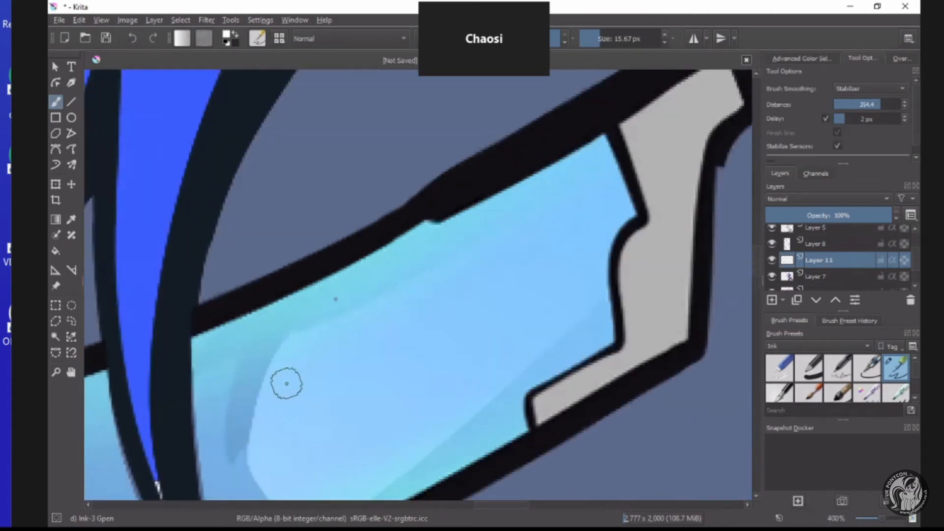
{"action": "scroll", "coordinate": [367, 333], "scroll_direction": "down", "scroll_amount": 5}
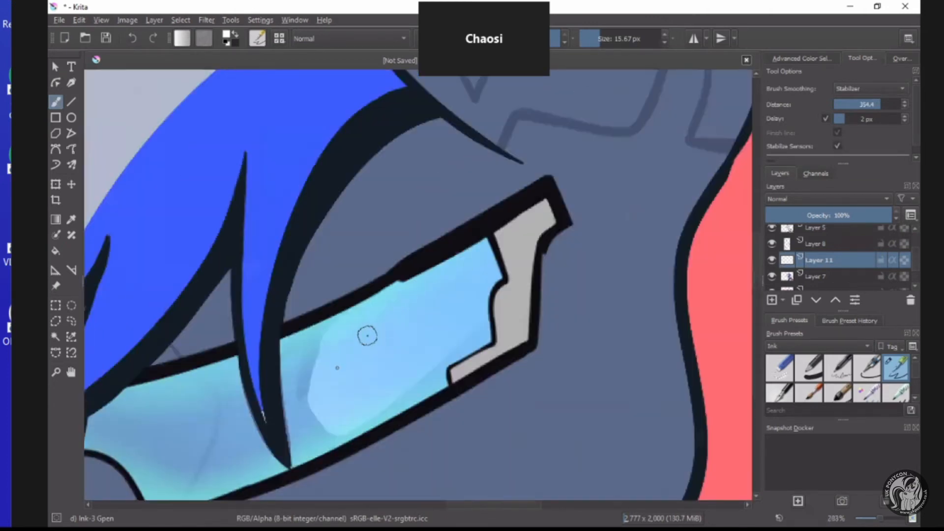
{"action": "scroll", "coordinate": [351, 348], "scroll_direction": "up", "scroll_amount": 3}
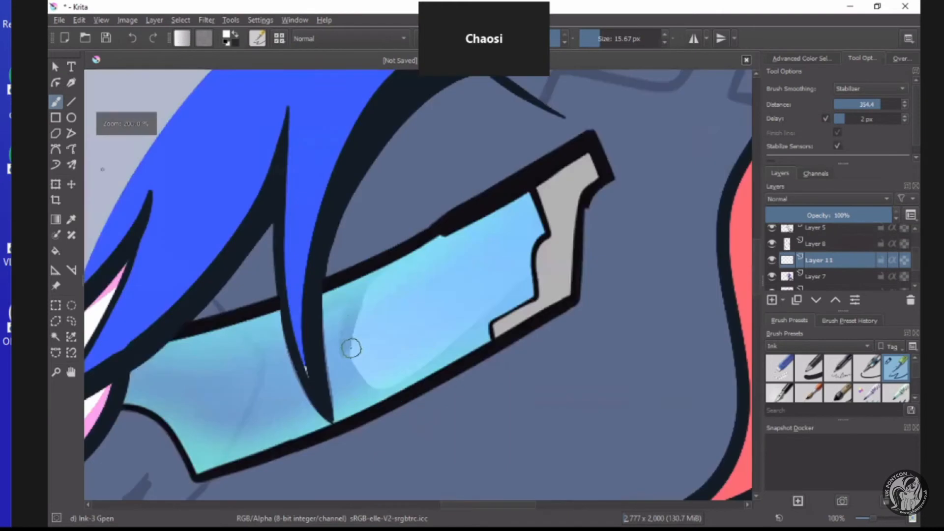
Paint black lid strokes along the front, upper and lower edges of the eye white, and undo the trial curve above the visor.
{"action": "left_click", "coordinate": [226, 42]}
{"action": "left_click_drag", "start_coordinate": [346, 367], "coordinate": [381, 276]}
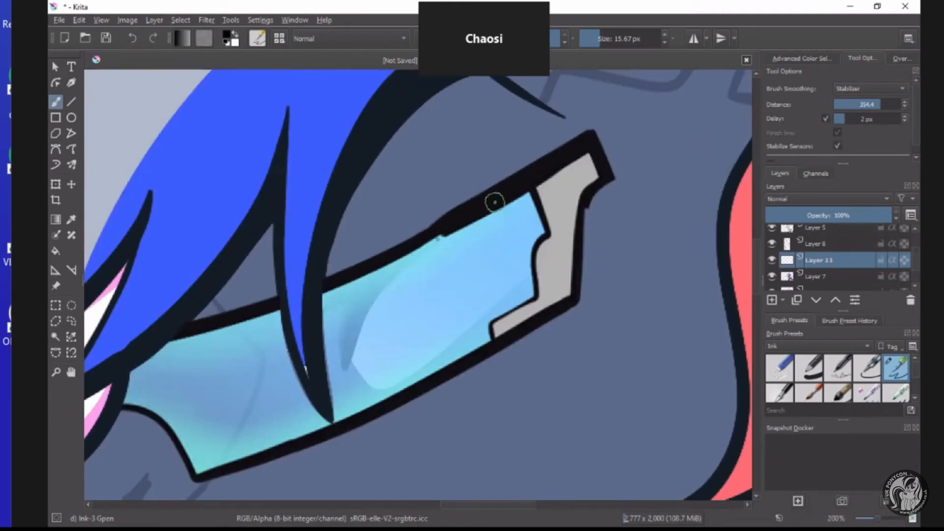
{"action": "mouse_move", "coordinate": [338, 308]}
{"action": "left_mouse_down"}
{"action": "mouse_move", "coordinate": [358, 356]}
{"action": "mouse_move", "coordinate": [398, 379]}
{"action": "mouse_move", "coordinate": [461, 370]}
{"action": "mouse_move", "coordinate": [490, 302]}
{"action": "left_mouse_up"}
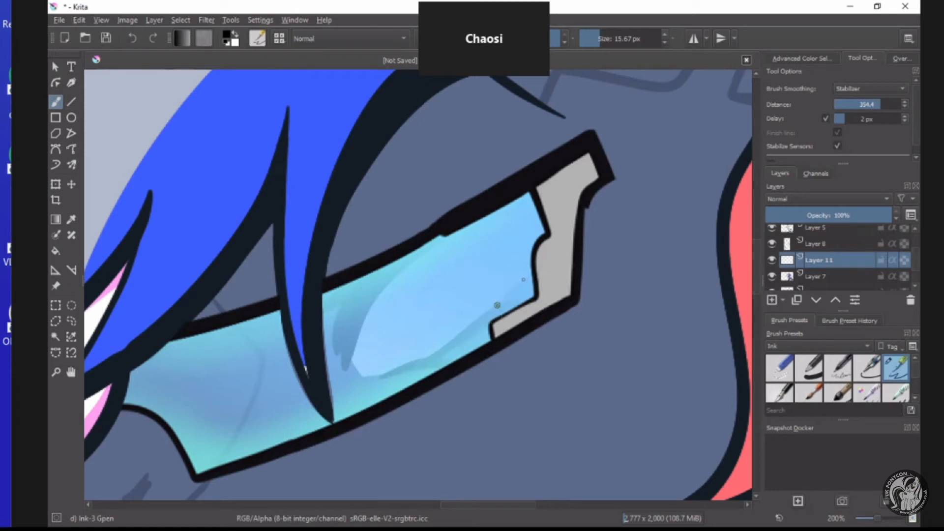
{"action": "scroll", "coordinate": [400, 368], "scroll_direction": "up", "scroll_amount": 2}
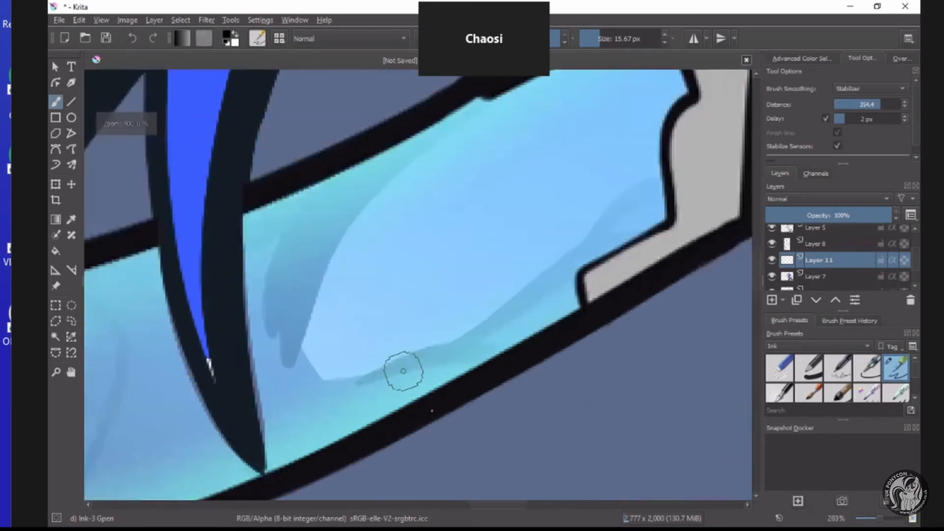
{"action": "scroll", "coordinate": [374, 378], "scroll_direction": "down", "scroll_amount": 2}
{"action": "scroll", "coordinate": [370, 280], "scroll_direction": "up", "scroll_amount": 2}
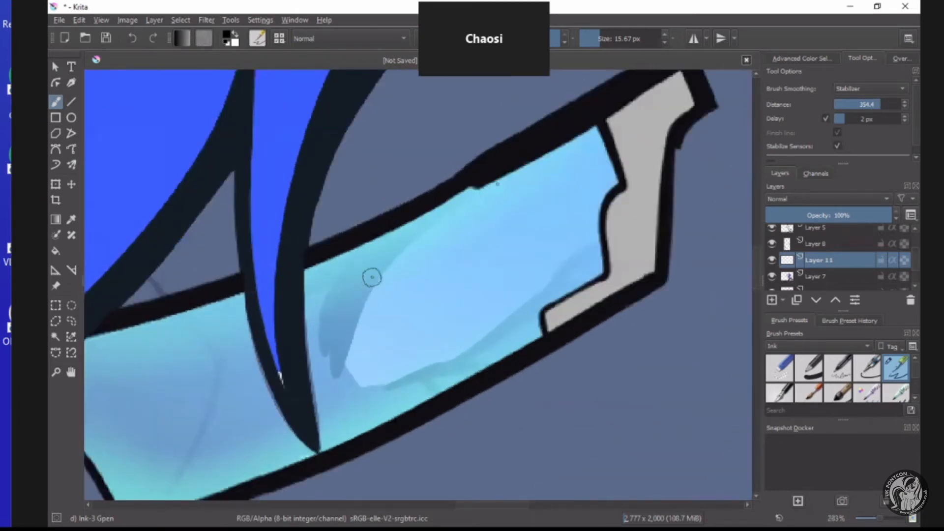
{"action": "scroll", "coordinate": [596, 111], "scroll_direction": "down", "scroll_amount": 6}
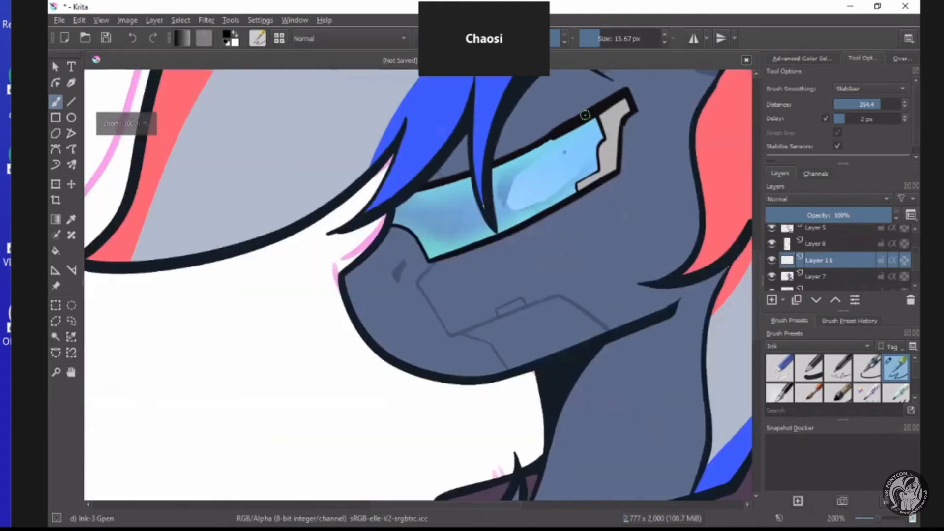
{"action": "scroll", "coordinate": [597, 89], "scroll_direction": "up", "scroll_amount": 4}
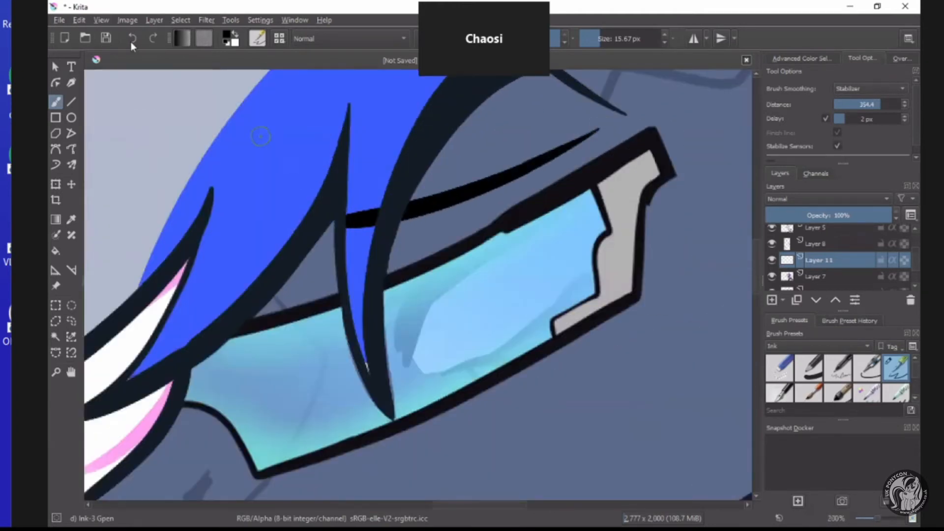
{"action": "scroll", "coordinate": [535, 245], "scroll_direction": "down", "scroll_amount": 1}
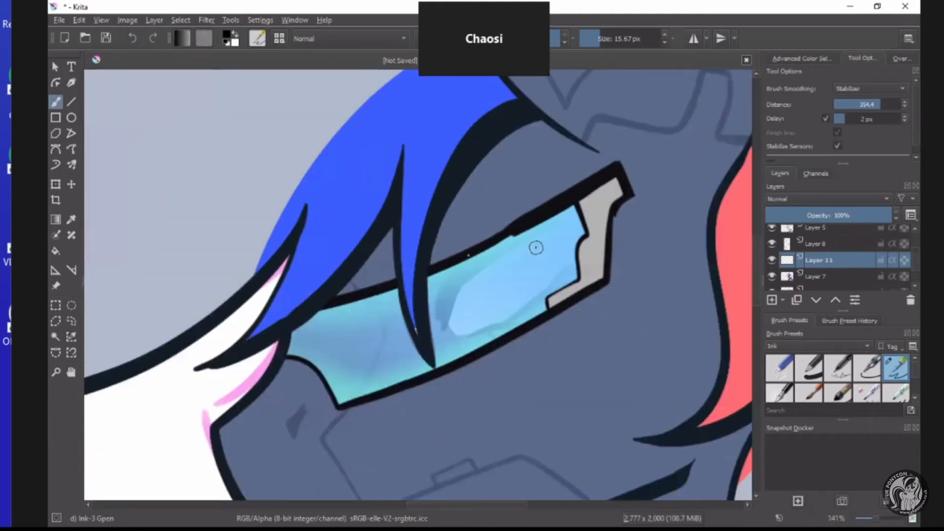
Reshape the rear end of the eye white behind the lens into an angled corner.
{"action": "scroll", "coordinate": [541, 246], "scroll_direction": "up", "scroll_amount": 2}
{"action": "mouse_move", "coordinate": [568, 243]}
{"action": "left_mouse_down"}
{"action": "mouse_move", "coordinate": [549, 315]}
{"action": "mouse_move", "coordinate": [560, 293]}
{"action": "left_mouse_up"}
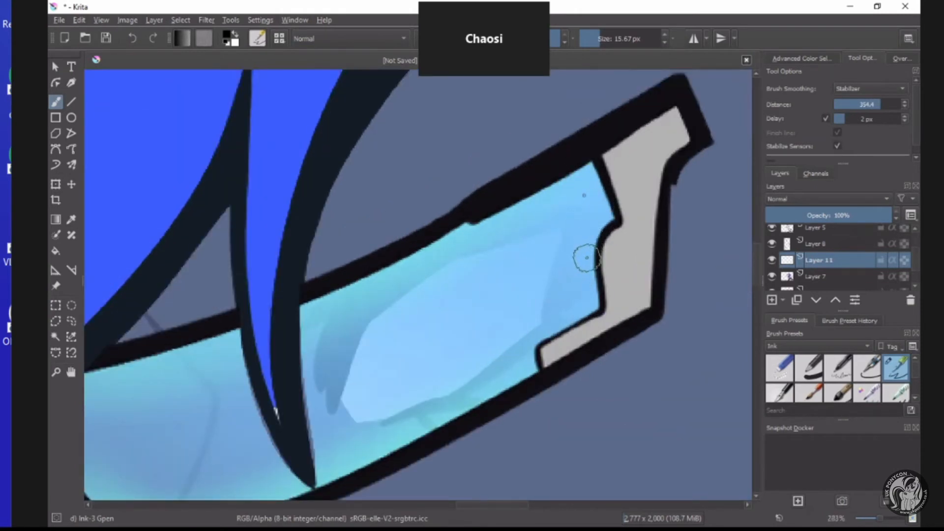
{"action": "scroll", "coordinate": [506, 281], "scroll_direction": "down", "scroll_amount": 1}
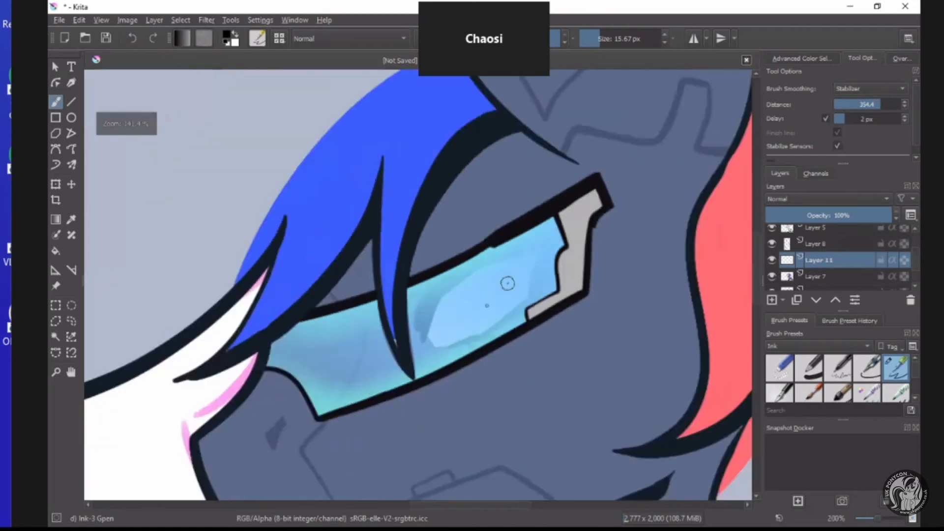
Draw the narrow pupil and the curved iris outline in black at the front of the eye white.
{"action": "scroll", "coordinate": [483, 308], "scroll_direction": "up", "scroll_amount": 2}
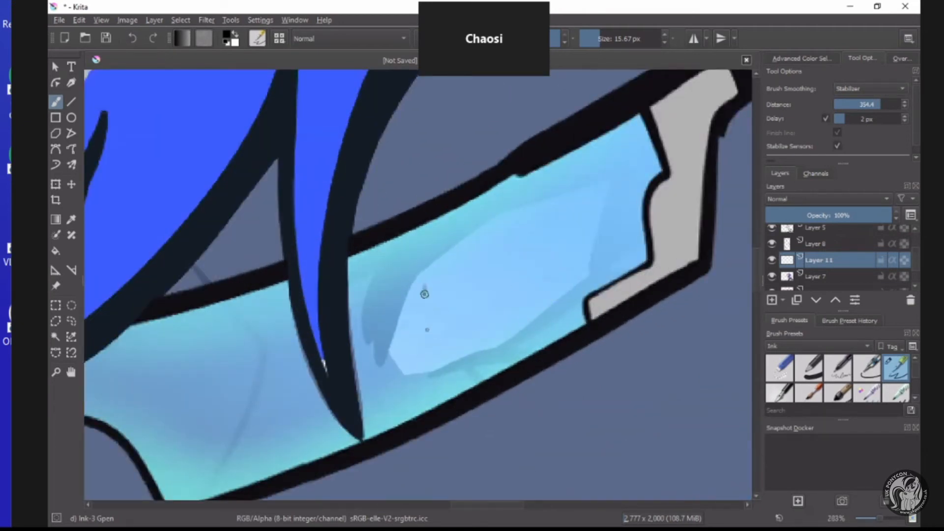
{"action": "mouse_move", "coordinate": [425, 294]}
{"action": "left_mouse_down"}
{"action": "mouse_move", "coordinate": [435, 347]}
{"action": "mouse_move", "coordinate": [432, 308]}
{"action": "mouse_move", "coordinate": [445, 289]}
{"action": "mouse_move", "coordinate": [422, 268]}
{"action": "left_mouse_up"}
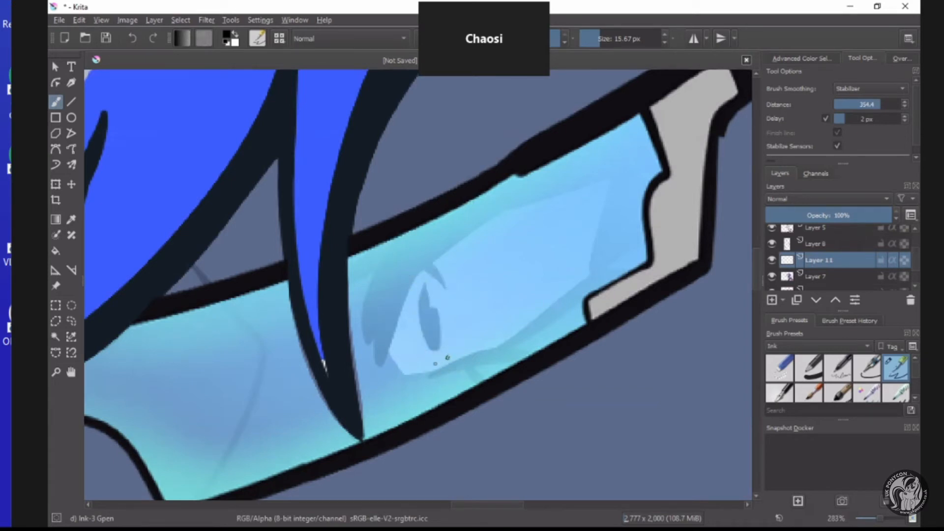
{"action": "scroll", "coordinate": [403, 293], "scroll_direction": "down", "scroll_amount": 8}
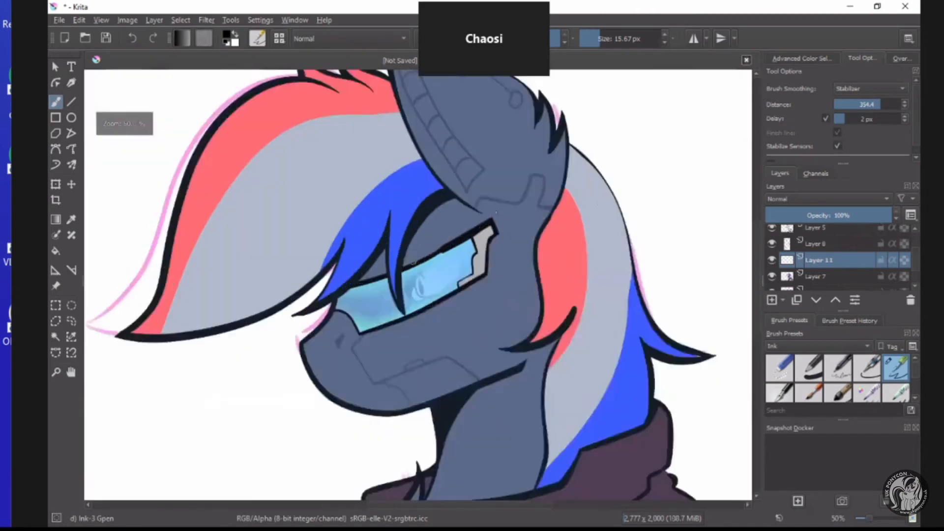
Draw a short tapered black stroke above the visor frame, between the fringe strand and the frame's upper edge.
{"action": "scroll", "coordinate": [413, 262], "scroll_direction": "up", "scroll_amount": 2}
{"action": "left_click_drag", "start_coordinate": [495, 213], "coordinate": [408, 241]}
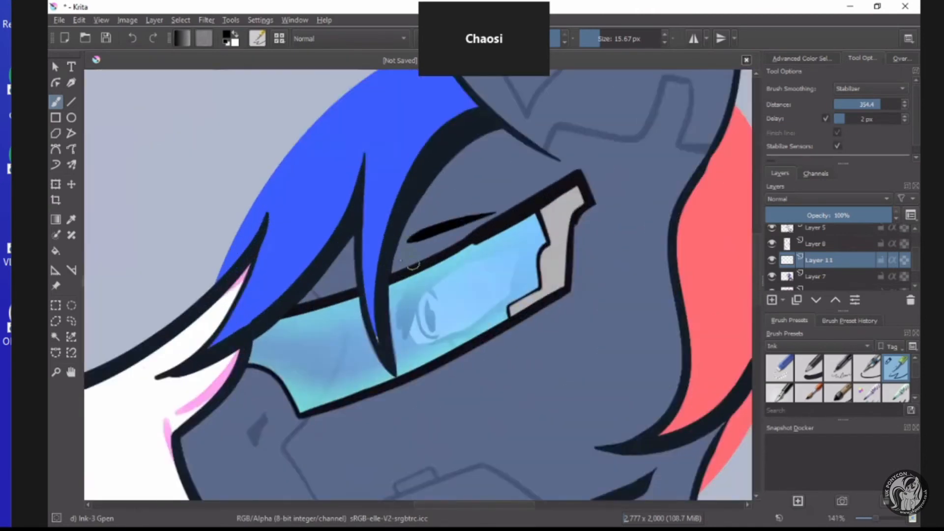
{"action": "scroll", "coordinate": [409, 264], "scroll_direction": "down", "scroll_amount": 5}
{"action": "scroll", "coordinate": [422, 258], "scroll_direction": "up", "scroll_amount": 3}
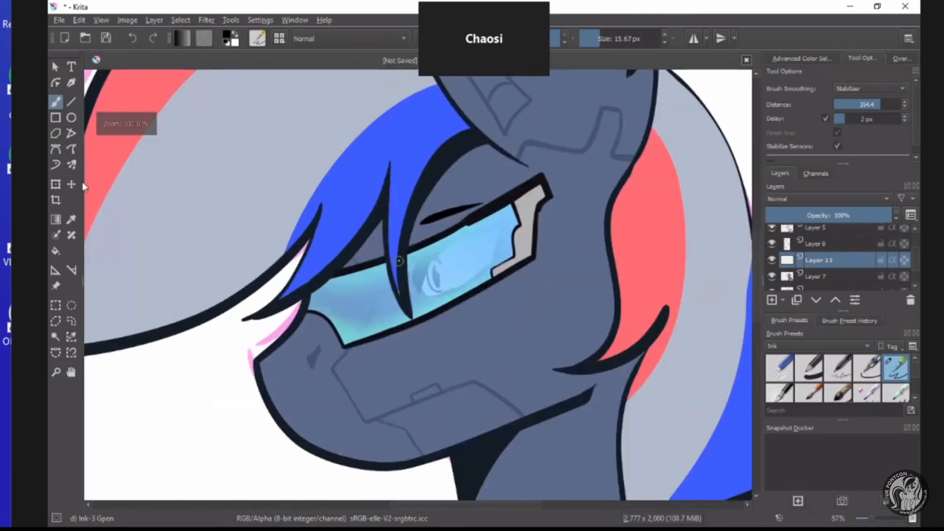
Transform the eye and the stroke above it on Layer 11, enlarging them slightly and shifting the eye towards the fringe strand.
{"action": "left_click", "coordinate": [56, 185]}
{"action": "left_click_drag", "start_coordinate": [391, 308], "coordinate": [422, 306]}
{"action": "left_click", "coordinate": [55, 306]}
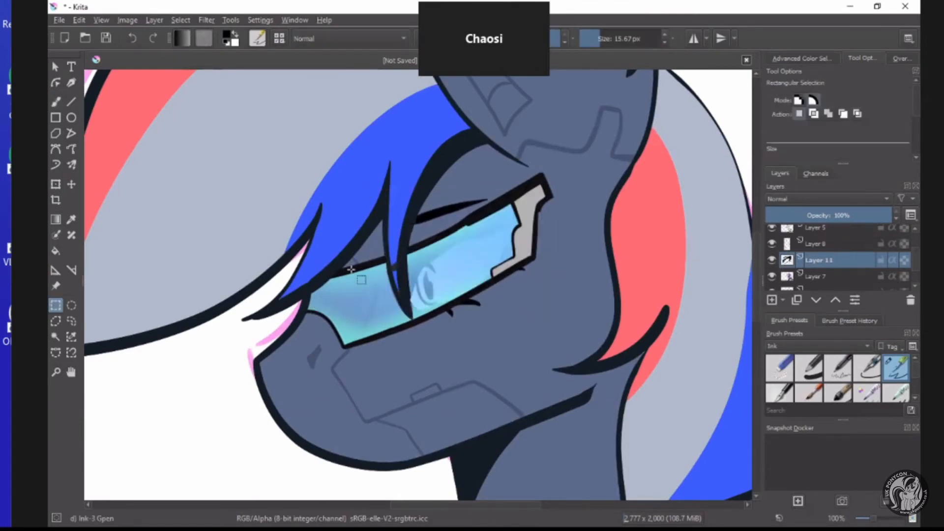
Examine the eye's size and placement behind the visor, both close up and with the whole bust in view.
{"action": "scroll", "coordinate": [380, 251], "scroll_direction": "down", "scroll_amount": 4}
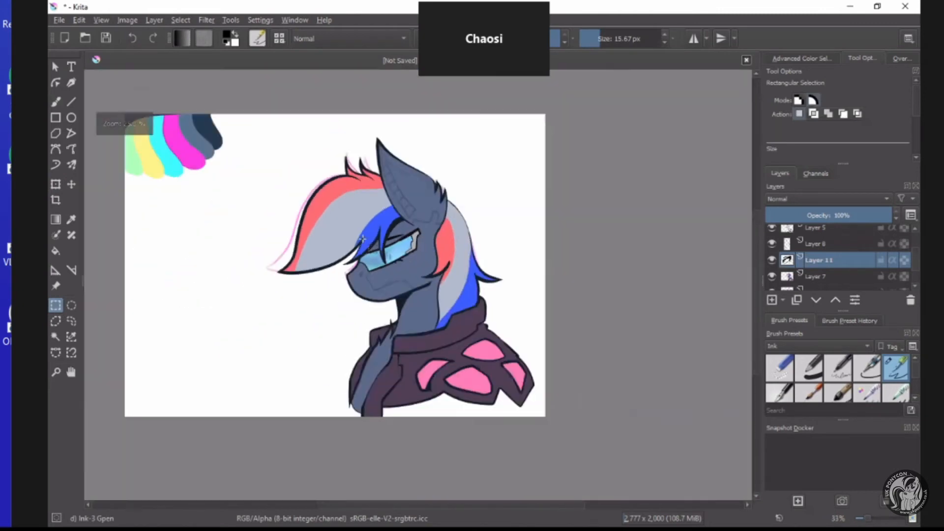
{"action": "scroll", "coordinate": [409, 249], "scroll_direction": "up", "scroll_amount": 4}
{"action": "scroll", "coordinate": [389, 222], "scroll_direction": "down", "scroll_amount": 3}
{"action": "scroll", "coordinate": [412, 363], "scroll_direction": "up", "scroll_amount": 1}
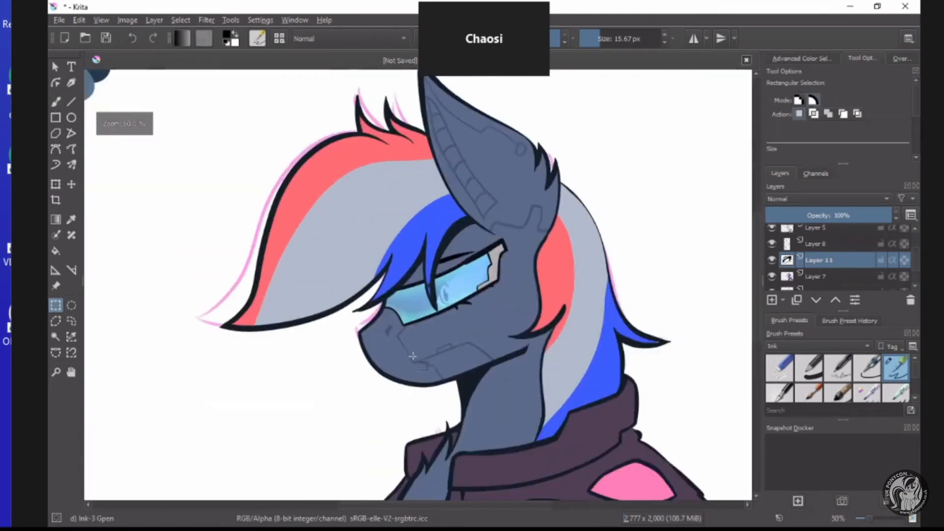
{"action": "scroll", "coordinate": [469, 291], "scroll_direction": "down", "scroll_amount": 3}
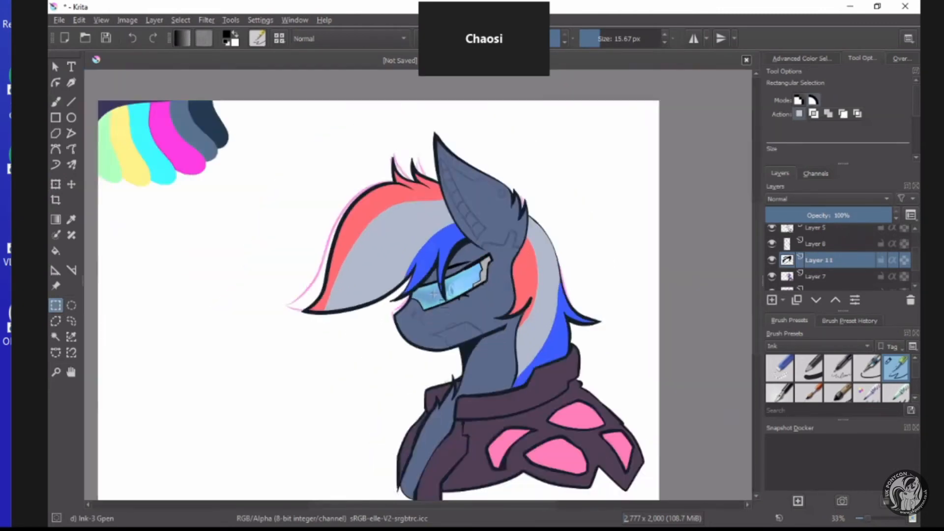
{"action": "scroll", "coordinate": [498, 230], "scroll_direction": "up", "scroll_amount": 3}
{"action": "scroll", "coordinate": [506, 221], "scroll_direction": "up", "scroll_amount": 1}
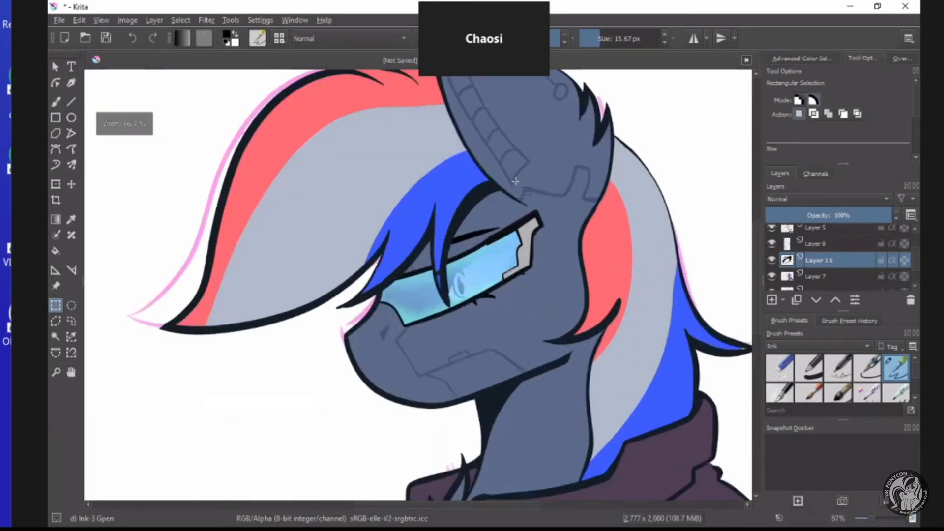
{"action": "scroll", "coordinate": [515, 182], "scroll_direction": "down", "scroll_amount": 2}
{"action": "scroll", "coordinate": [503, 135], "scroll_direction": "up", "scroll_amount": 2}
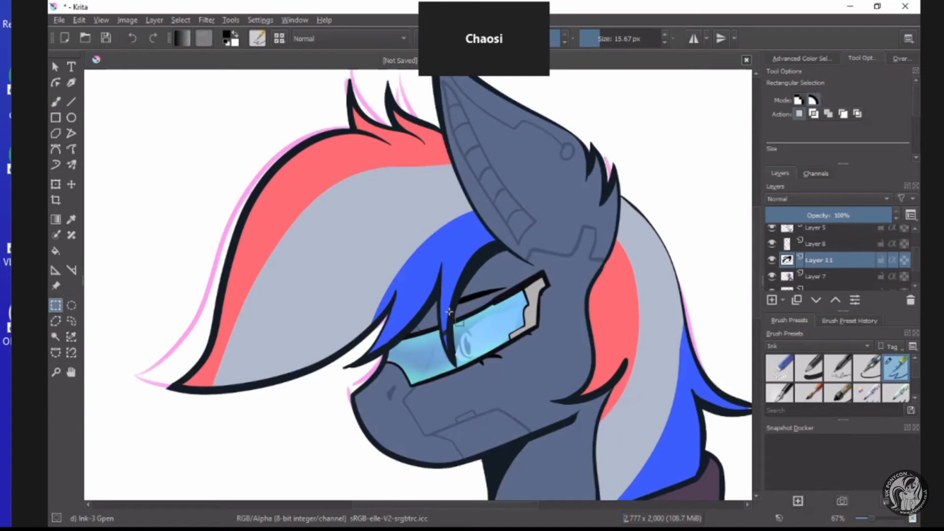
{"action": "scroll", "coordinate": [440, 287], "scroll_direction": "down", "scroll_amount": 2}
{"action": "scroll", "coordinate": [440, 287], "scroll_direction": "up", "scroll_amount": 3}
{"action": "key", "text": "b"}
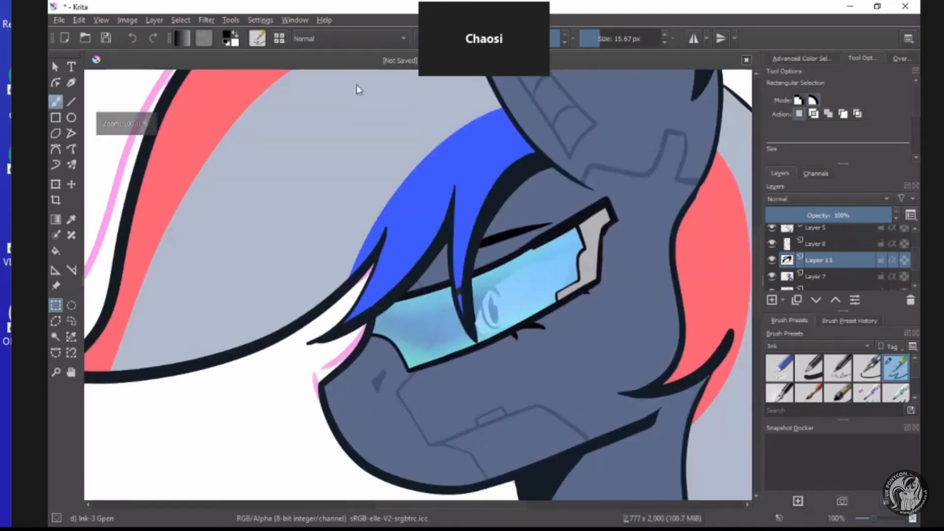
{"action": "scroll", "coordinate": [461, 322], "scroll_direction": "up", "scroll_amount": 2}
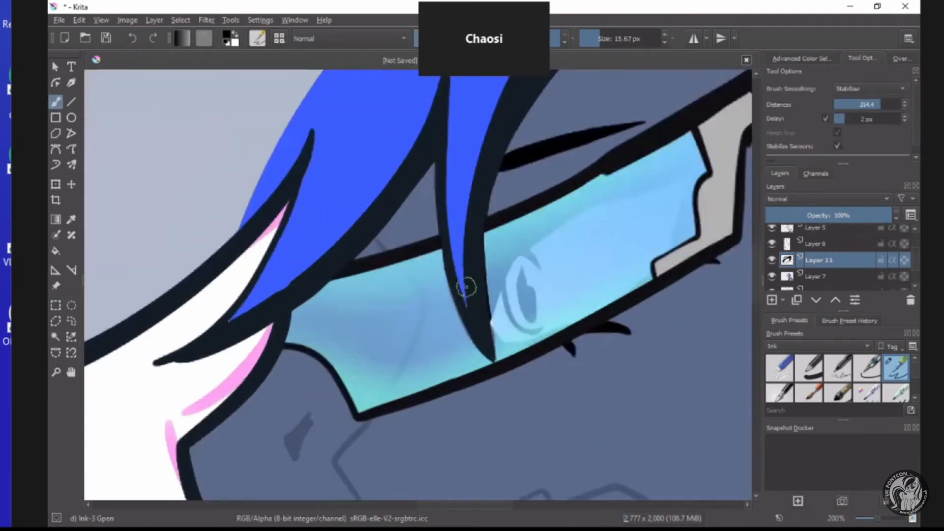
{"action": "scroll", "coordinate": [438, 313], "scroll_direction": "down", "scroll_amount": 1}
{"action": "scroll", "coordinate": [437, 314], "scroll_direction": "down", "scroll_amount": 3}
{"action": "scroll", "coordinate": [438, 314], "scroll_direction": "up", "scroll_amount": 2}
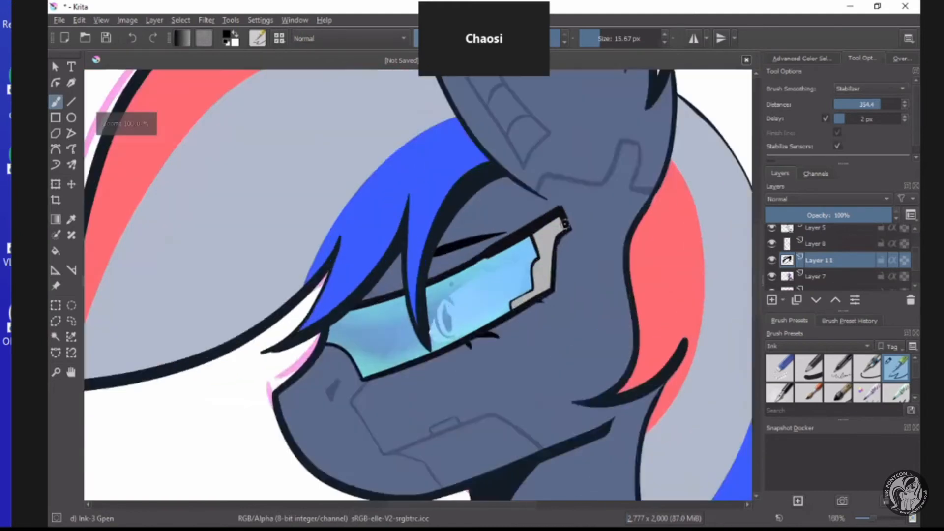
{"action": "scroll", "coordinate": [437, 313], "scroll_direction": "down", "scroll_amount": 2}
{"action": "scroll", "coordinate": [489, 179], "scroll_direction": "up", "scroll_amount": 2}
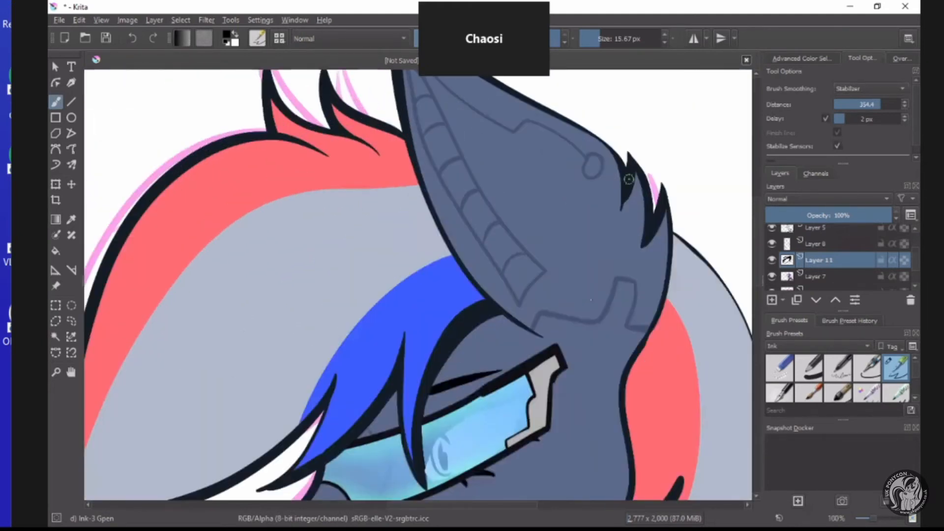
{"action": "scroll", "coordinate": [602, 312], "scroll_direction": "down", "scroll_amount": 3}
{"action": "scroll", "coordinate": [437, 256], "scroll_direction": "up", "scroll_amount": 5}
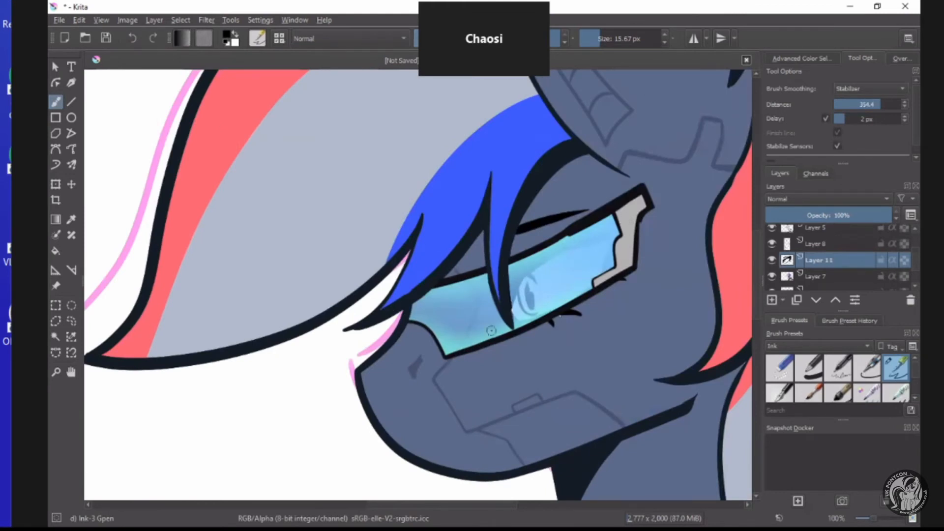
{"action": "scroll", "coordinate": [491, 331], "scroll_direction": "down", "scroll_amount": 4}
{"action": "scroll", "coordinate": [610, 309], "scroll_direction": "up", "scroll_amount": 3}
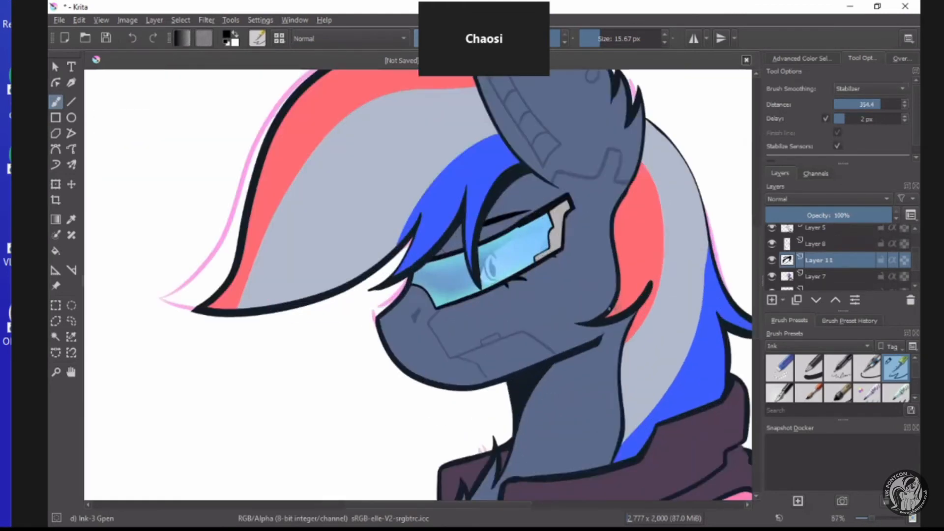
{"action": "scroll", "coordinate": [512, 295], "scroll_direction": "down", "scroll_amount": 3}
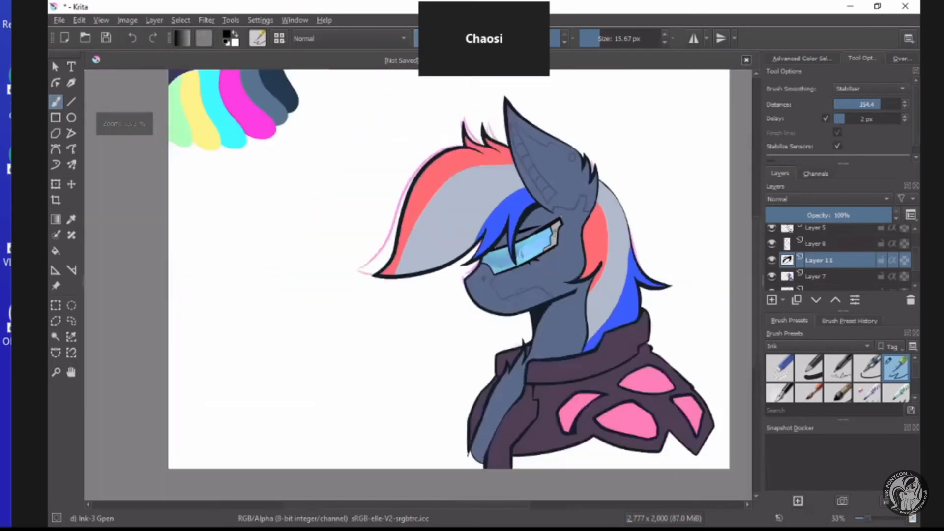
{"action": "scroll", "coordinate": [512, 295], "scroll_direction": "up", "scroll_amount": 4}
{"action": "scroll", "coordinate": [507, 321], "scroll_direction": "down", "scroll_amount": 3}
{"action": "scroll", "coordinate": [492, 295], "scroll_direction": "up", "scroll_amount": 2}
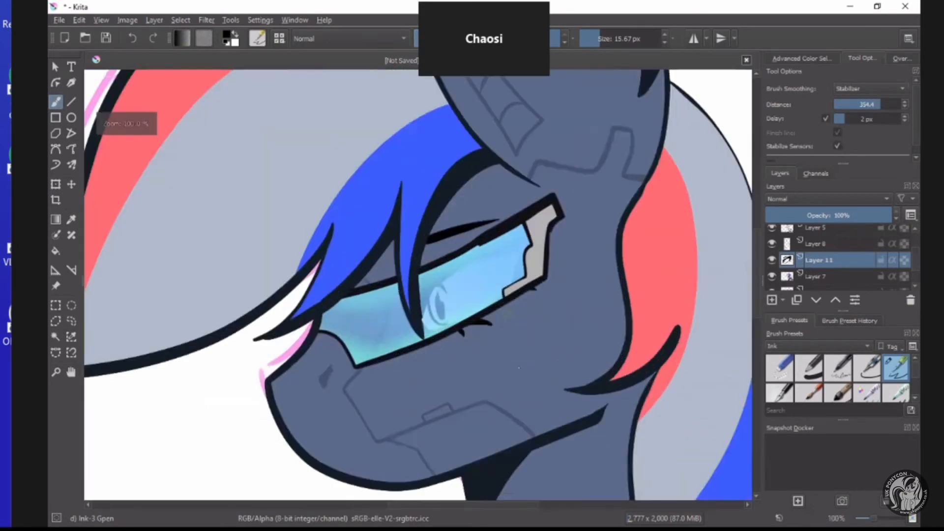
{"action": "scroll", "coordinate": [467, 320], "scroll_direction": "down", "scroll_amount": 6}
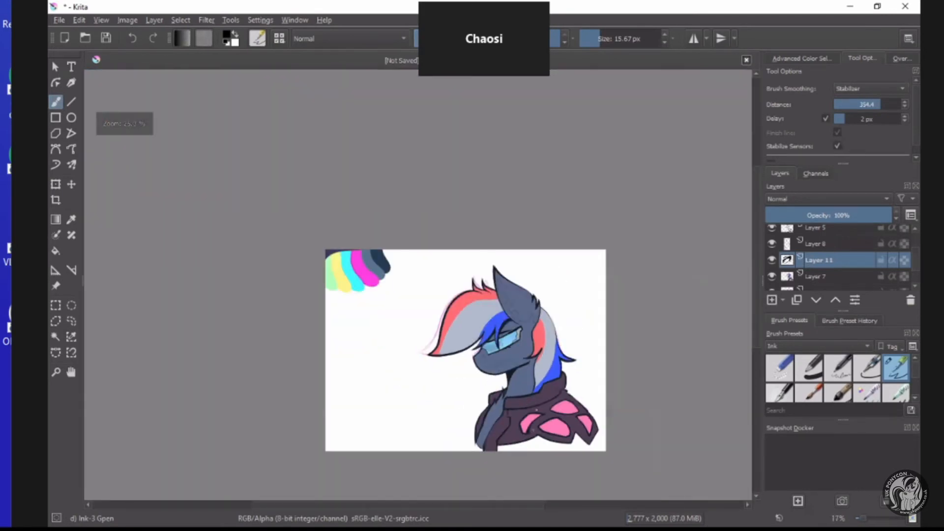
{"action": "scroll", "coordinate": [533, 430], "scroll_direction": "up", "scroll_amount": 1}
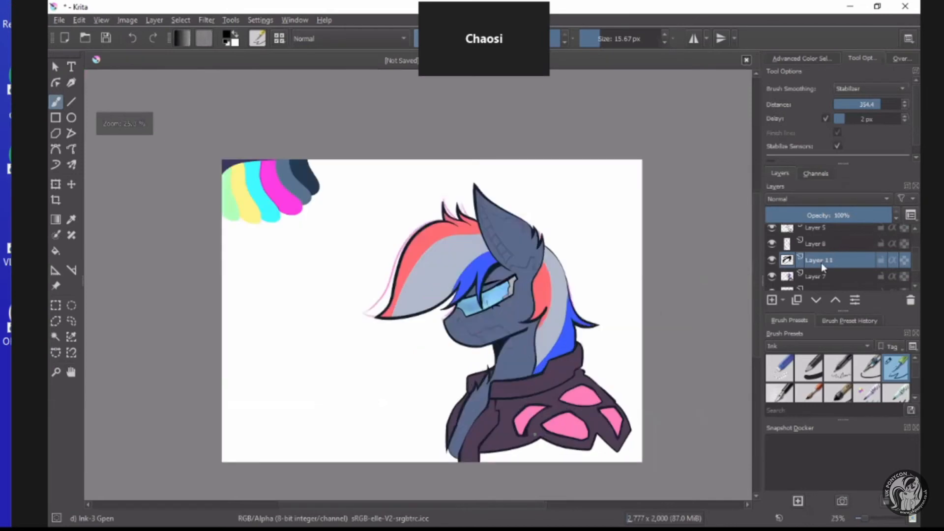
Sample the dark navy colour from the palette swatches painted on the canvas.
{"action": "scroll", "coordinate": [535, 435], "scroll_direction": "up", "scroll_amount": 3}
{"action": "scroll", "coordinate": [819, 259], "scroll_direction": "down", "scroll_amount": 1}
{"action": "scroll", "coordinate": [809, 260], "scroll_direction": "up", "scroll_amount": 2}
{"action": "scroll", "coordinate": [810, 260], "scroll_direction": "down", "scroll_amount": 2}
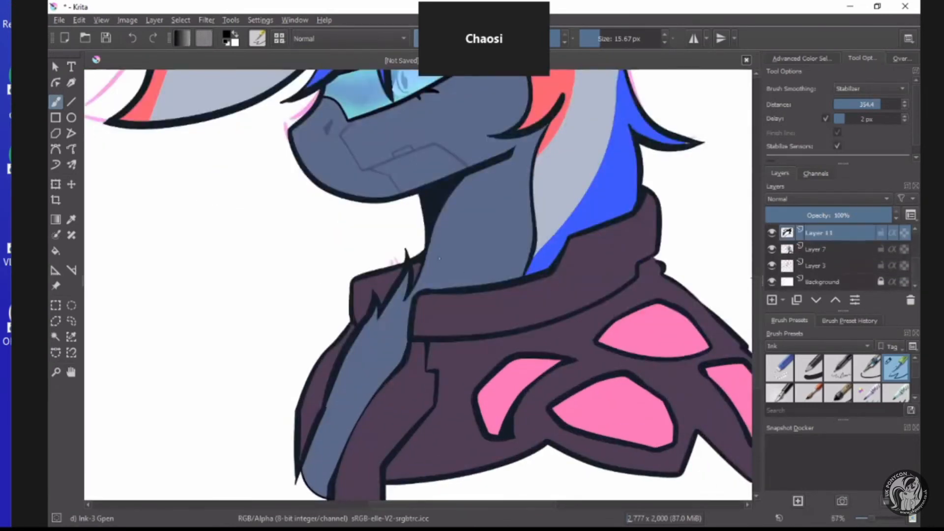
{"action": "scroll", "coordinate": [439, 258], "scroll_direction": "down", "scroll_amount": 4}
{"action": "scroll", "coordinate": [306, 150], "scroll_direction": "up", "scroll_amount": 2}
{"action": "scroll", "coordinate": [820, 236], "scroll_direction": "up", "scroll_amount": 2}
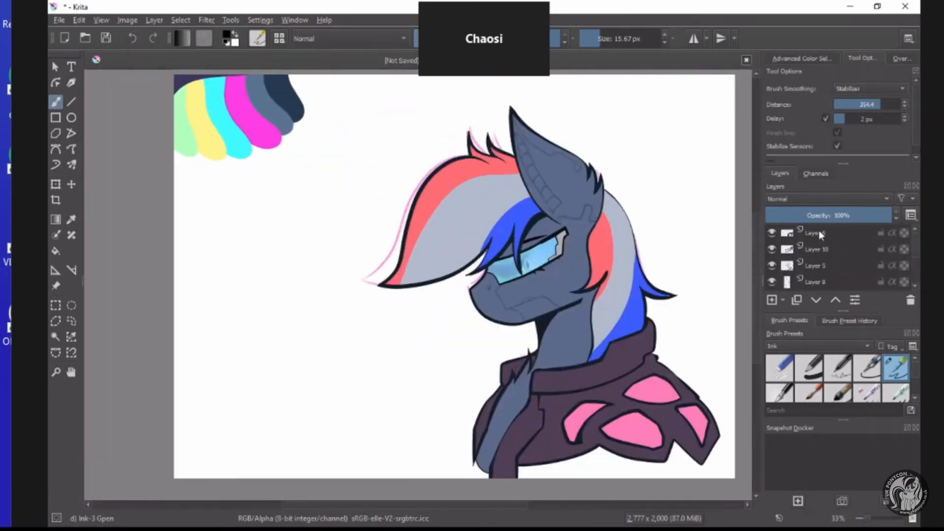
{"action": "left_click", "coordinate": [71, 219]}
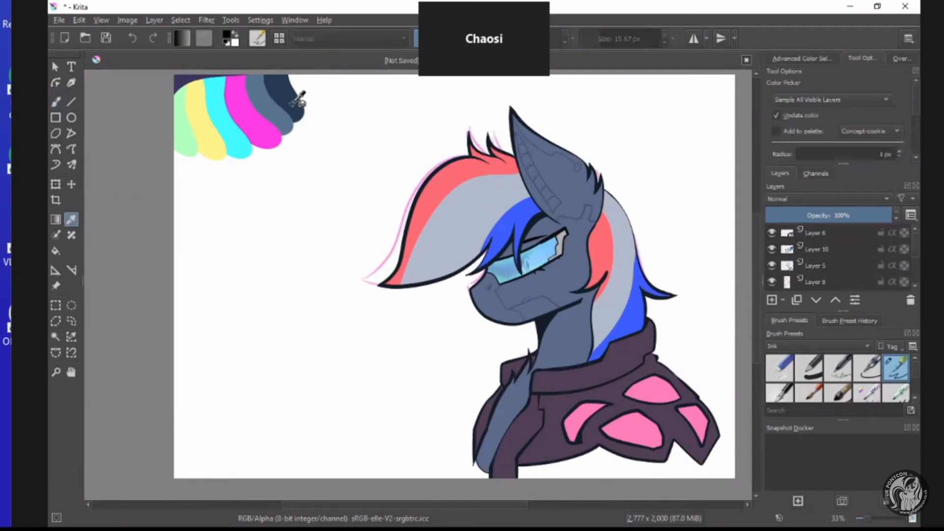
{"action": "scroll", "coordinate": [295, 103], "scroll_direction": "down", "scroll_amount": 2}
{"action": "scroll", "coordinate": [321, 138], "scroll_direction": "up", "scroll_amount": 4}
{"action": "scroll", "coordinate": [568, 228], "scroll_direction": "down", "scroll_amount": 1}
{"action": "scroll", "coordinate": [569, 228], "scroll_direction": "down", "scroll_amount": 2}
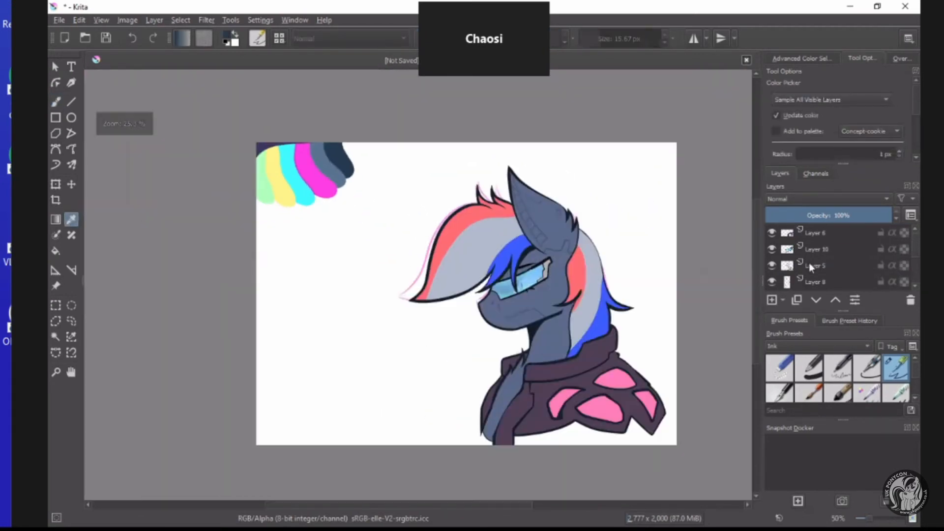
Add a new layer above the pink sketch on Layer 3 and delete the sketch layer.
{"action": "scroll", "coordinate": [809, 262], "scroll_direction": "down", "scroll_amount": 2}
{"action": "left_click", "coordinate": [806, 268]}
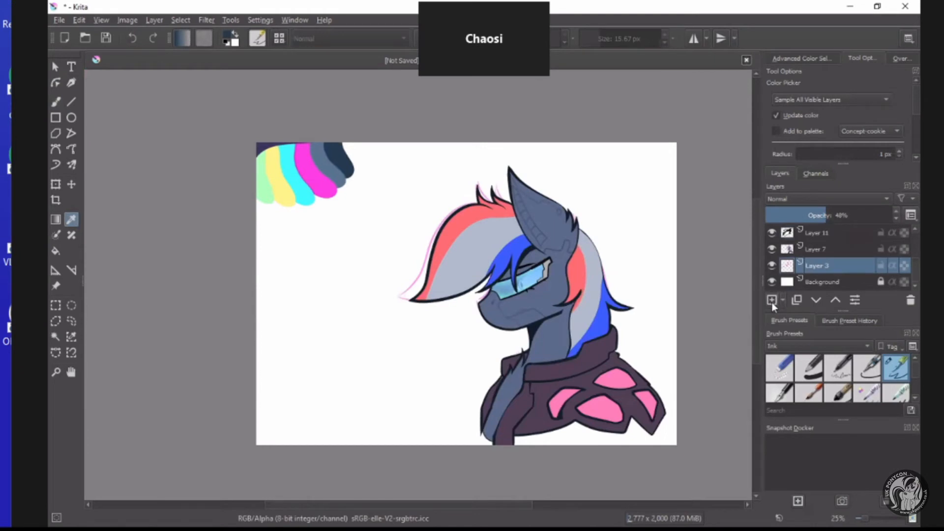
{"action": "left_click", "coordinate": [771, 300]}
{"action": "left_click", "coordinate": [845, 281]}
{"action": "left_click", "coordinate": [910, 301]}
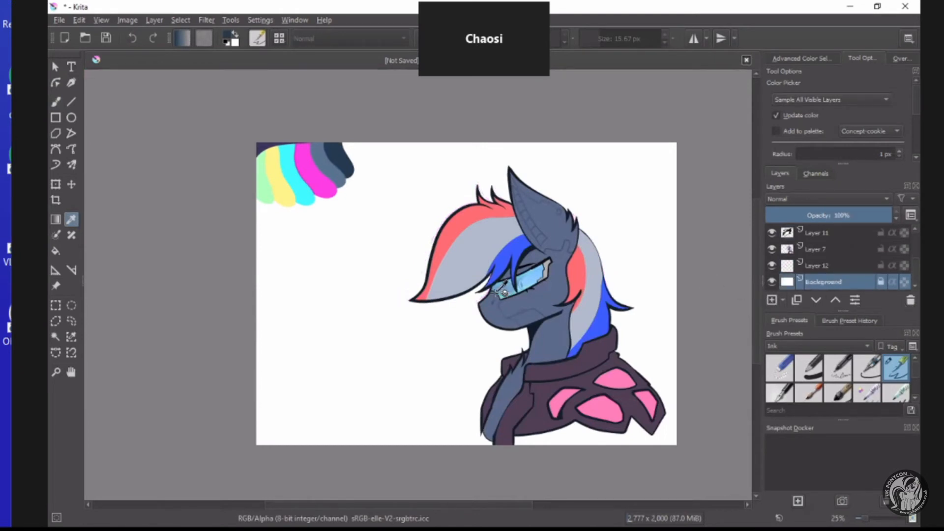
Choose the linear Gradient tool and add another empty layer directly above the Background layer.
{"action": "scroll", "coordinate": [348, 280], "scroll_direction": "up", "scroll_amount": 1}
{"action": "left_click", "coordinate": [57, 221]}
{"action": "scroll", "coordinate": [372, 179], "scroll_direction": "down", "scroll_amount": 1}
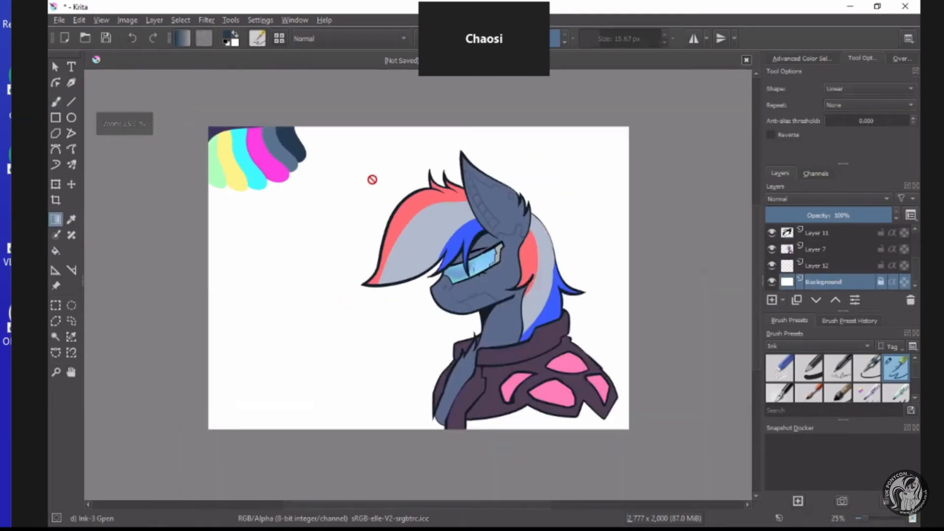
{"action": "left_click", "coordinate": [771, 300]}
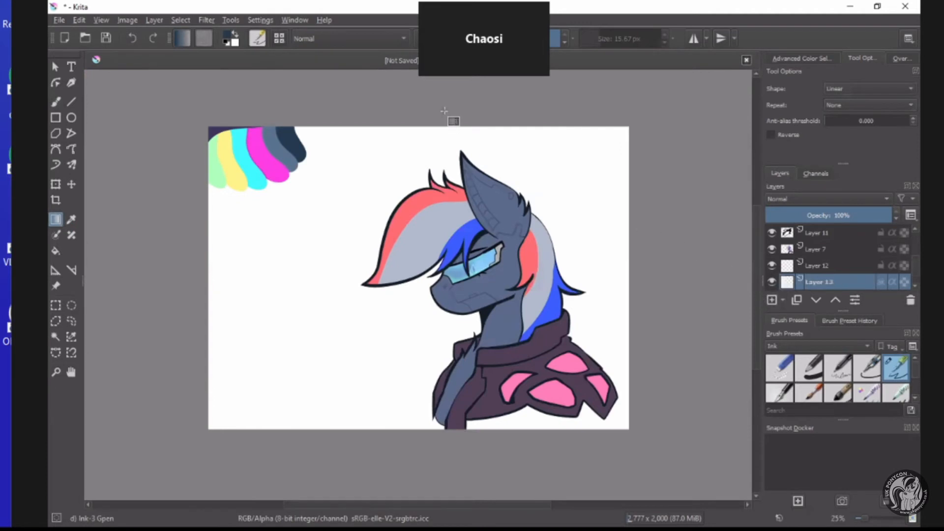
Fill Layer 12 with a vertical dark navy gradient that fades out towards the canvas's lower edge.
{"action": "left_click", "coordinate": [823, 266]}
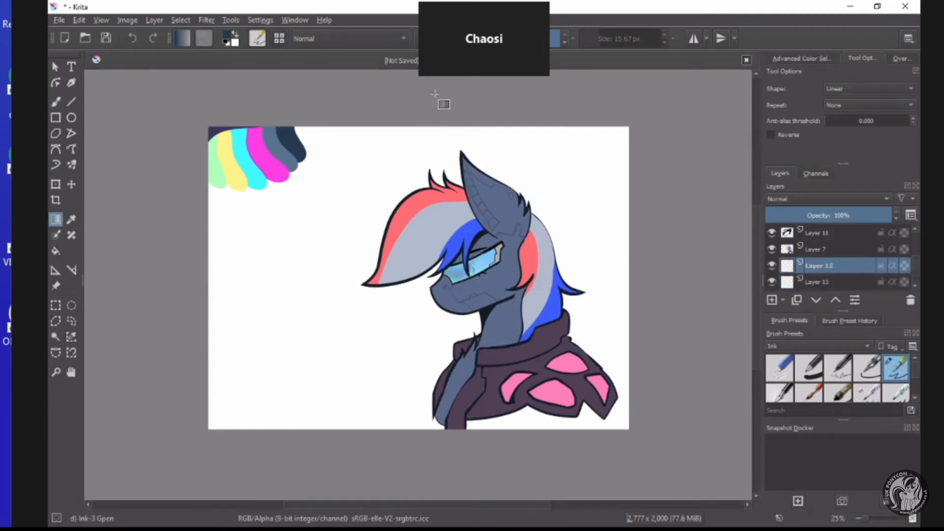
{"action": "left_click_drag", "start_coordinate": [434, 93], "coordinate": [436, 432]}
{"action": "mouse_move", "coordinate": [421, 117]}
{"action": "left_mouse_down"}
{"action": "mouse_move", "coordinate": [413, 388]}
{"action": "mouse_move", "coordinate": [426, 378]}
{"action": "mouse_move", "coordinate": [421, 385]}
{"action": "mouse_move", "coordinate": [417, 367]}
{"action": "left_mouse_up"}
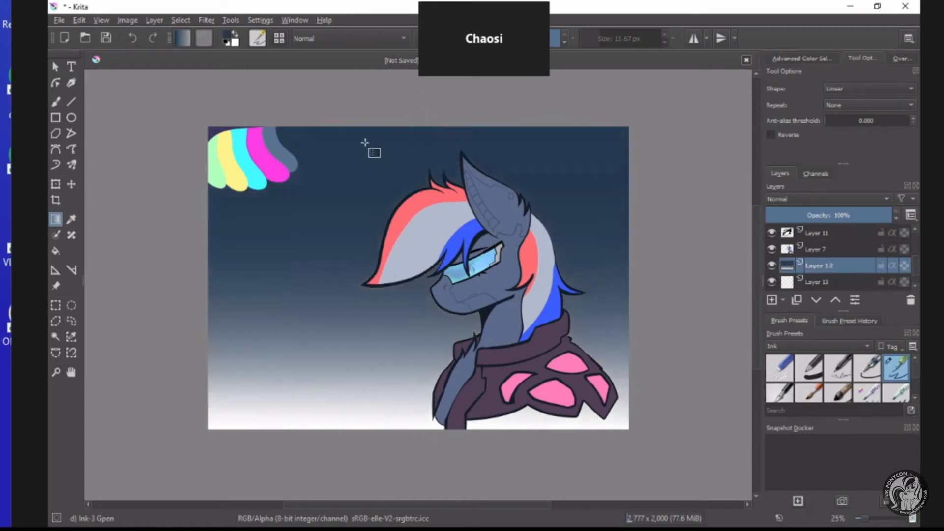
Set the foreground colour to light blue #83ceff and fade it upwards from the lower edge of the navy background on Layer 12.
{"action": "left_click_drag", "start_coordinate": [412, 222], "coordinate": [401, 232]}
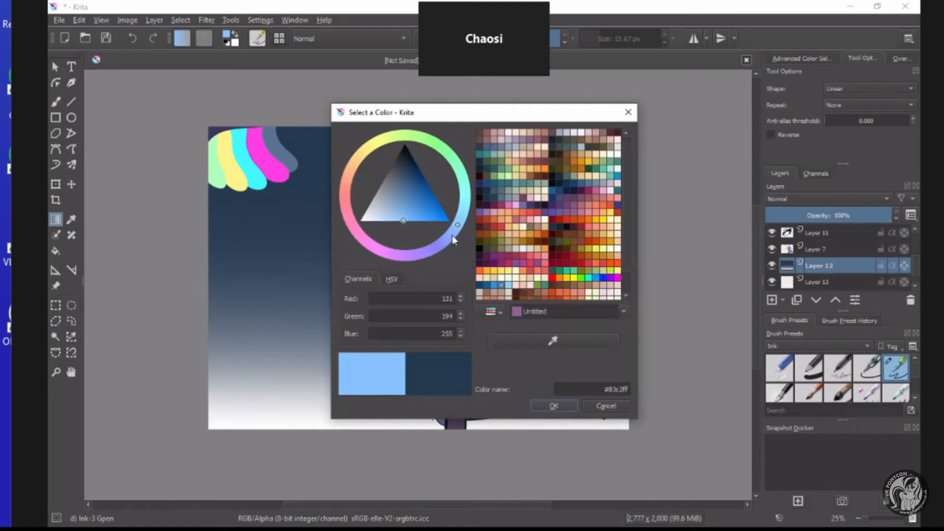
{"action": "left_click_drag", "start_coordinate": [453, 235], "coordinate": [469, 224]}
{"action": "left_click", "coordinate": [549, 406]}
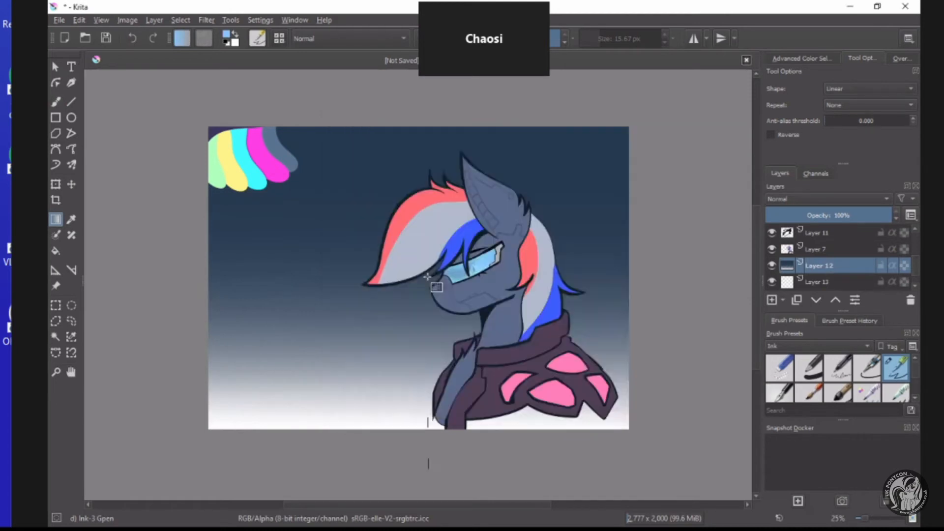
{"action": "left_click", "coordinate": [227, 38]}
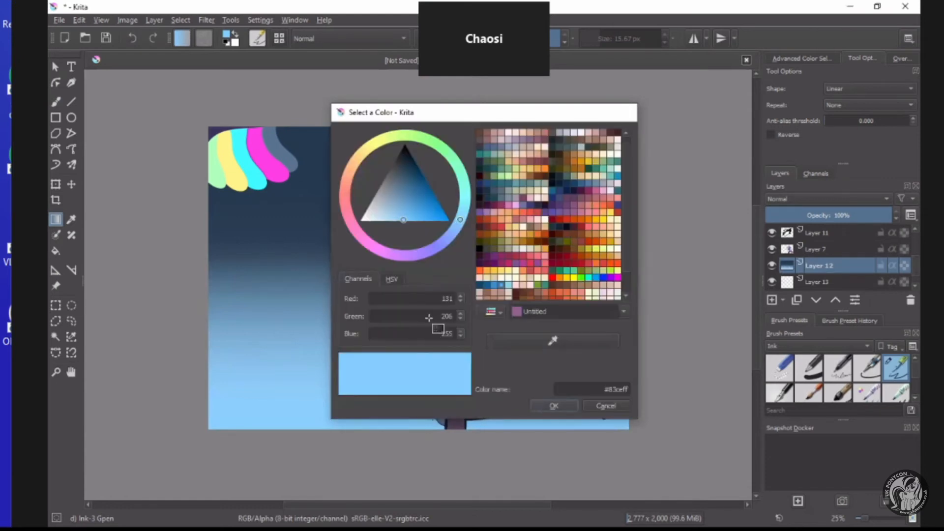
{"action": "left_click", "coordinate": [541, 406]}
Add a new empty layer directly above Layer 7 for shading the bust.
{"action": "scroll", "coordinate": [476, 287], "scroll_direction": "up", "scroll_amount": 3}
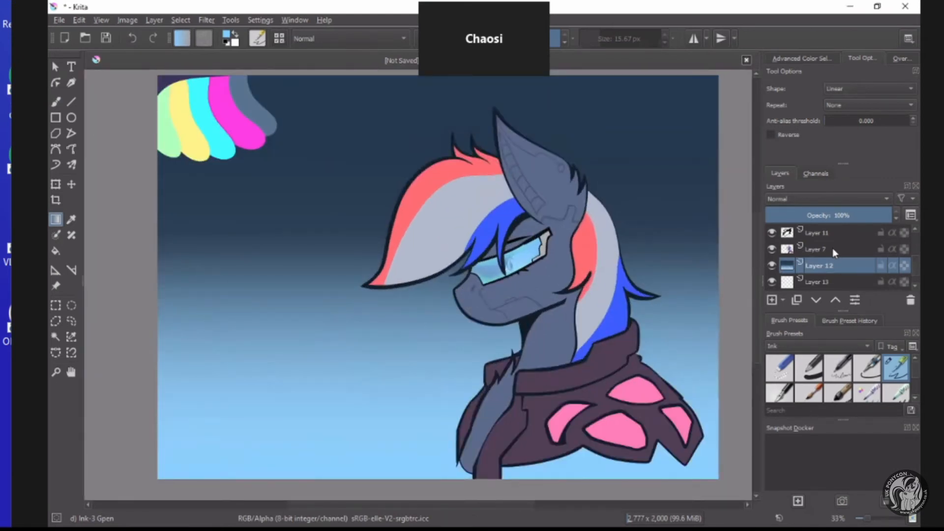
{"action": "scroll", "coordinate": [825, 249], "scroll_direction": "up", "scroll_amount": 2}
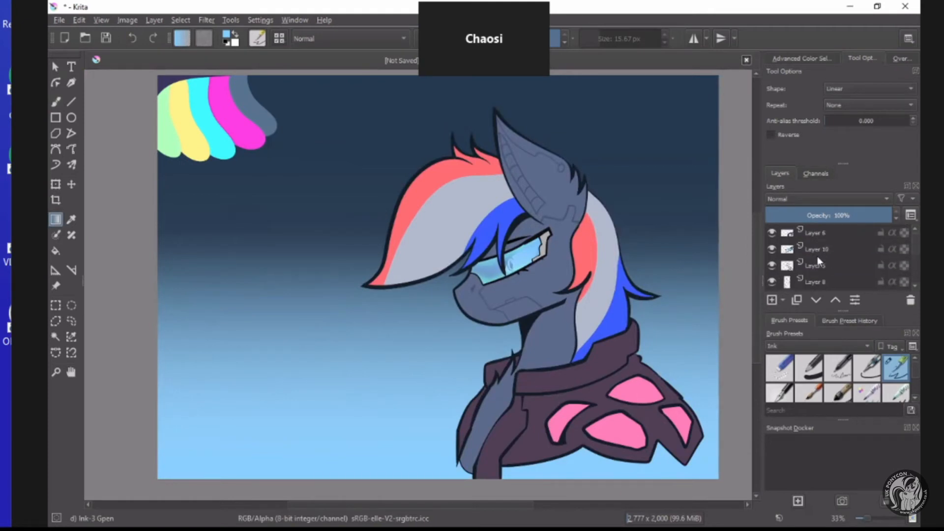
{"action": "scroll", "coordinate": [823, 267], "scroll_direction": "down", "scroll_amount": 2}
{"action": "left_click", "coordinate": [820, 275]}
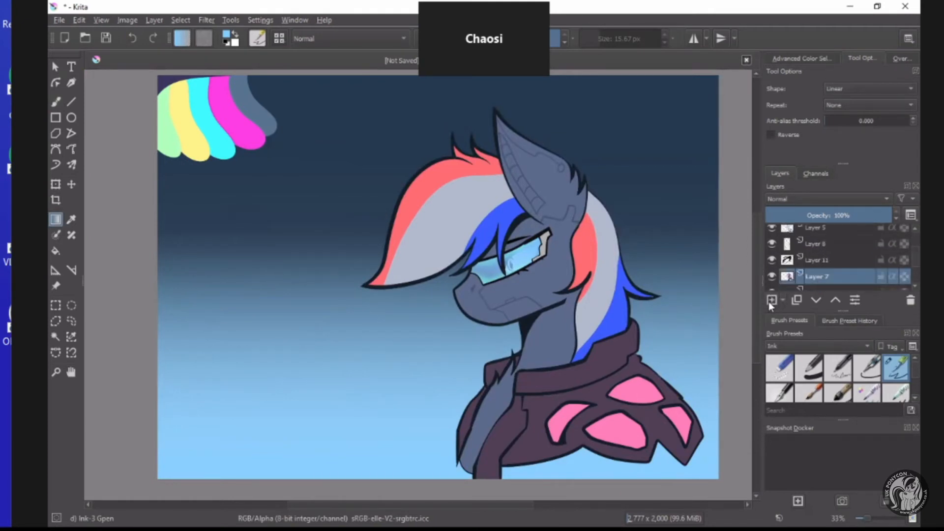
{"action": "left_click", "coordinate": [770, 301]}
Build a contiguous selection from Layer 7 covering the coat, the head and neck, the rear mane and the fringe.
{"action": "left_click", "coordinate": [56, 339]}
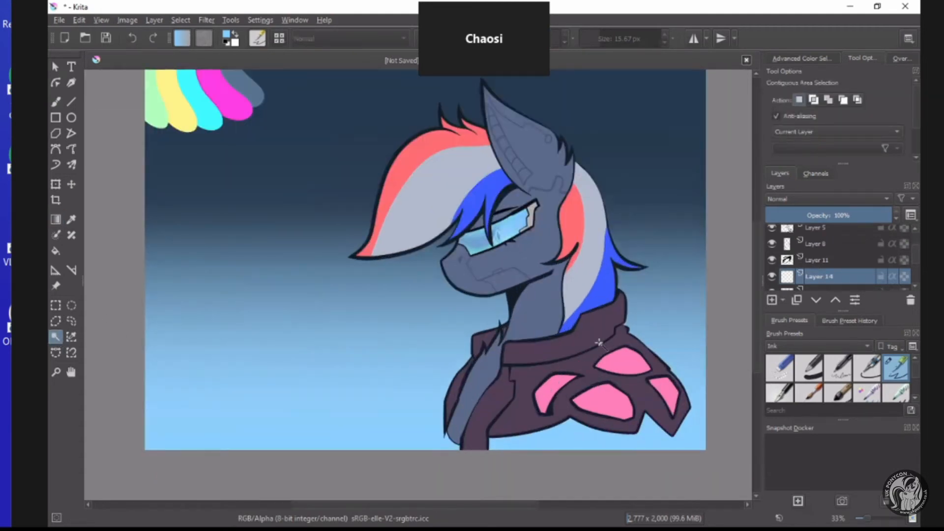
{"action": "scroll", "coordinate": [819, 253], "scroll_direction": "down", "scroll_amount": 2}
{"action": "left_click", "coordinate": [822, 253]}
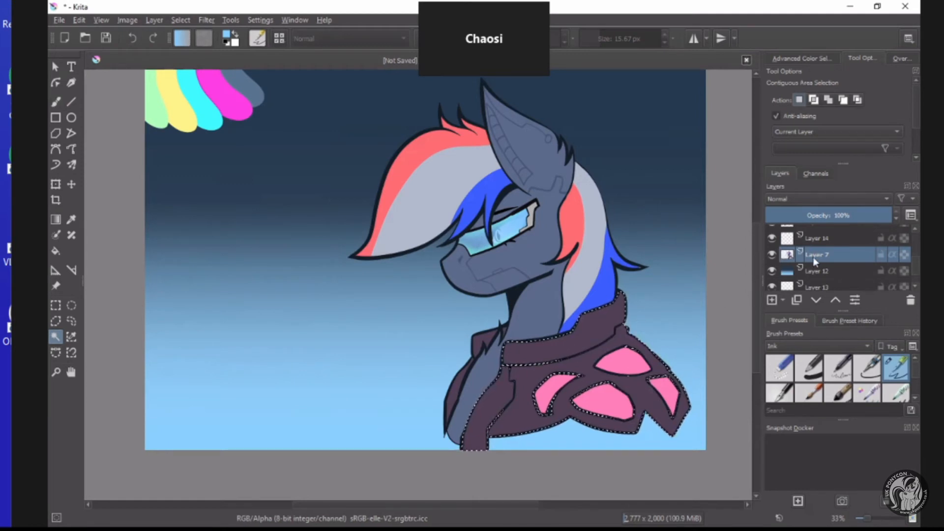
{"action": "left_click", "coordinate": [476, 377], "text": "shift"}
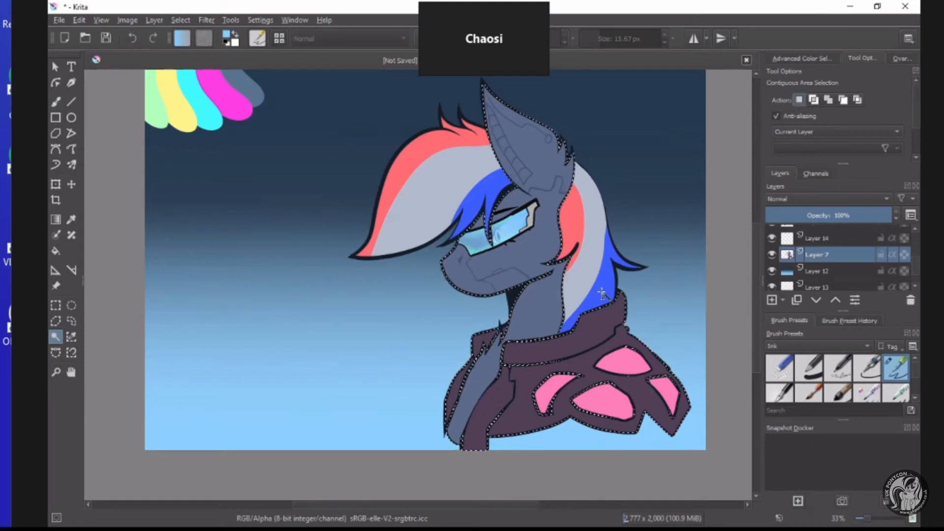
{"action": "left_click", "coordinate": [586, 266], "text": "shift"}
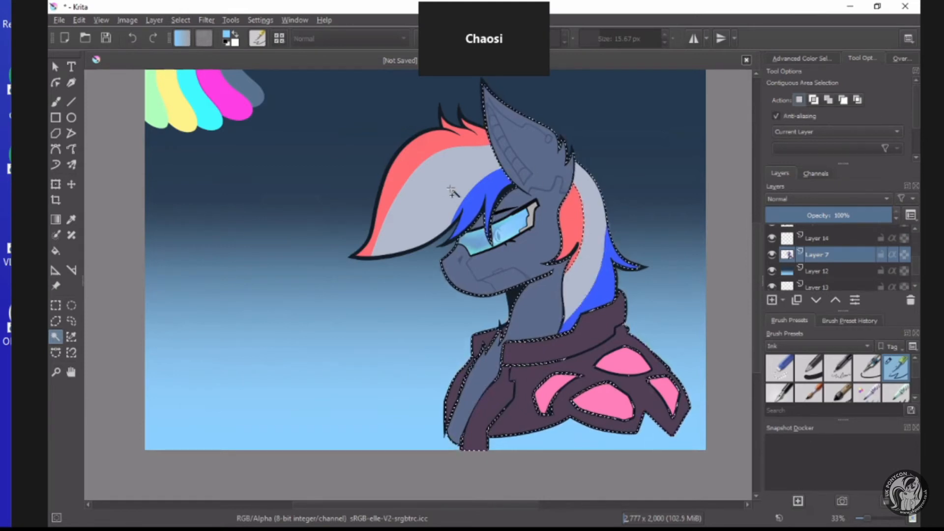
{"action": "left_click", "coordinate": [458, 142], "text": "shift"}
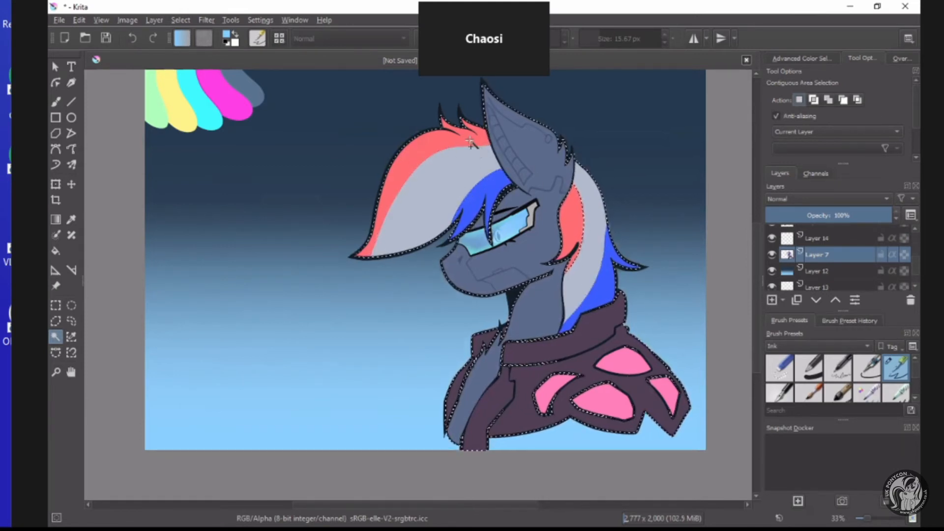
Move Layer 11 below Layer 14, merge it down into Layer 7, and make Layer 14 active.
{"action": "scroll", "coordinate": [820, 254], "scroll_direction": "up", "scroll_amount": 2}
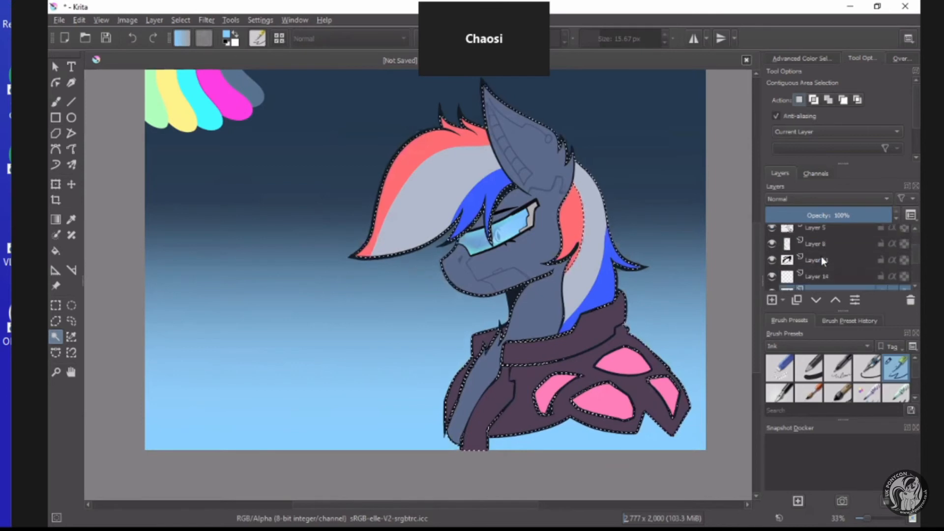
{"action": "left_click", "coordinate": [821, 259]}
{"action": "left_click", "coordinate": [815, 300]}
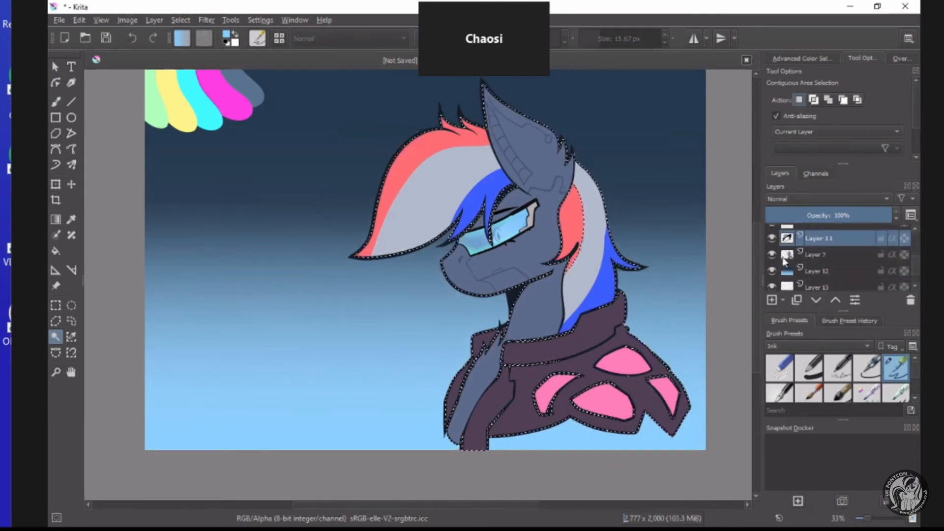
{"action": "key", "text": "Page_Down"}
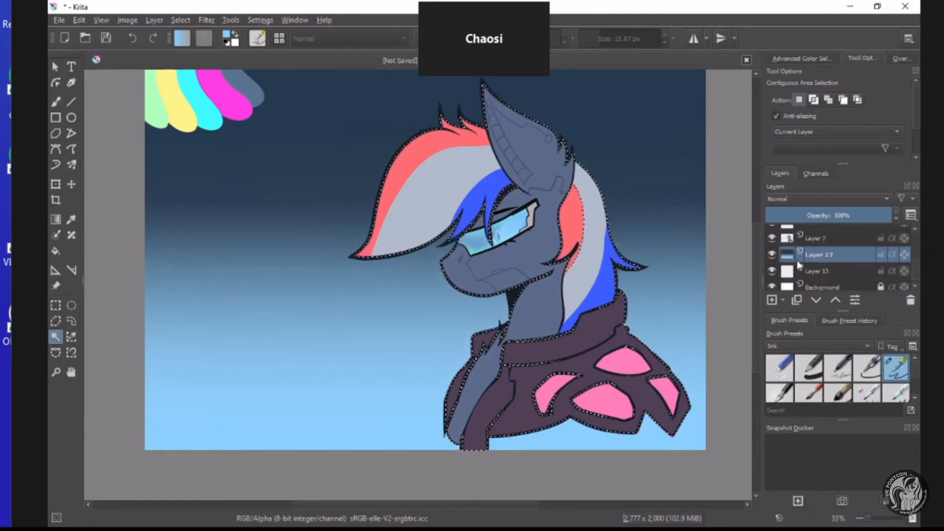
{"action": "scroll", "coordinate": [818, 255], "scroll_direction": "up", "scroll_amount": 1}
{"action": "left_click", "coordinate": [822, 261]}
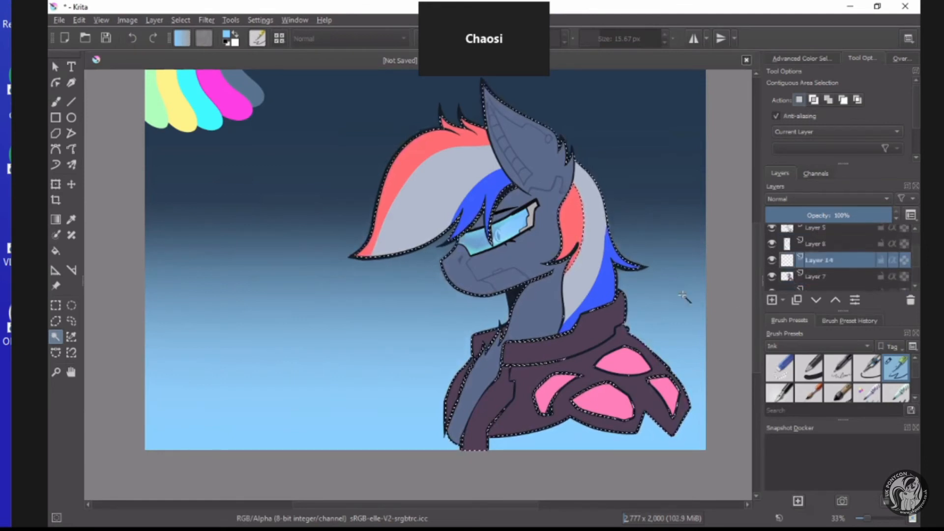
Set the foreground colour for the shading gradient to dark blue-grey #202233.
{"action": "key", "text": "g"}
{"action": "left_click", "coordinate": [227, 36]}
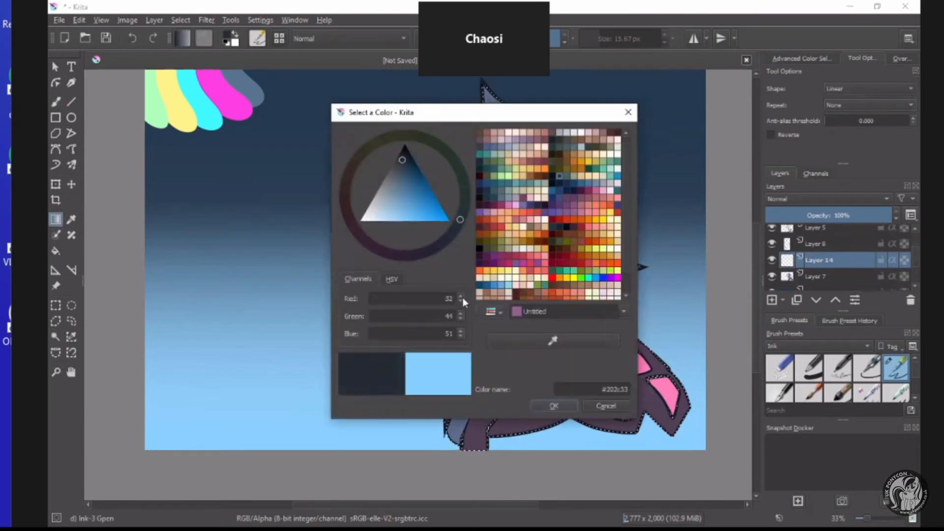
{"action": "left_click_drag", "start_coordinate": [459, 221], "coordinate": [441, 247]}
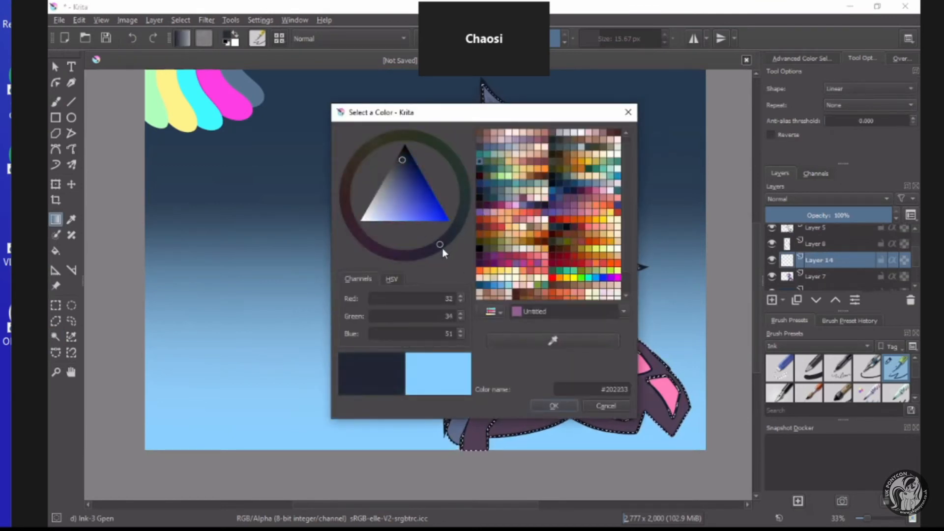
{"action": "left_click", "coordinate": [550, 404]}
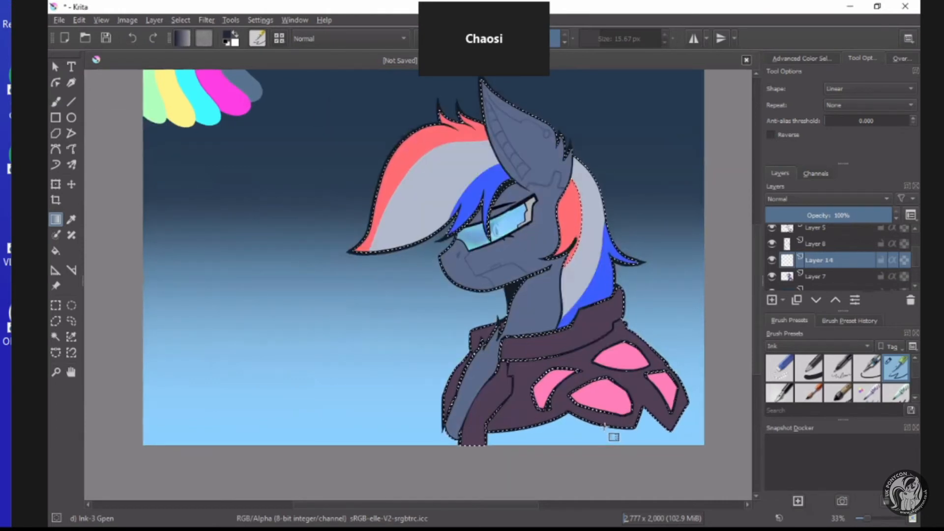
Shade the selected bust on Layer 14 with overlapping dark linear gradients rising from the coat towards the head.
{"action": "left_click", "coordinate": [816, 277]}
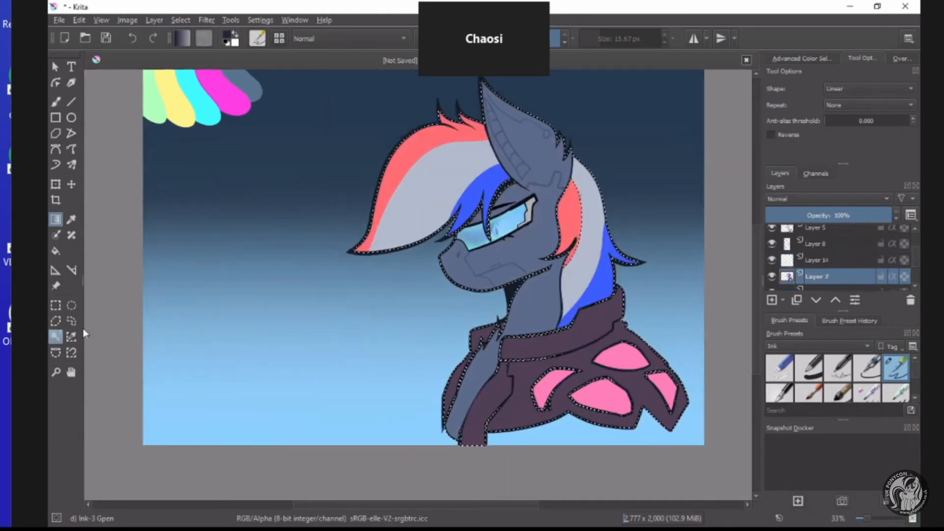
{"action": "left_click", "coordinate": [55, 337]}
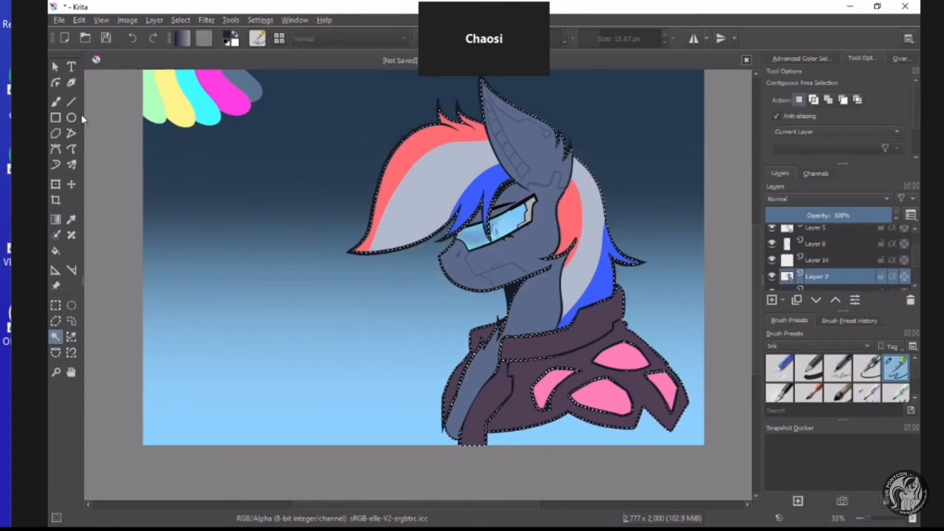
{"action": "left_click", "coordinate": [56, 220]}
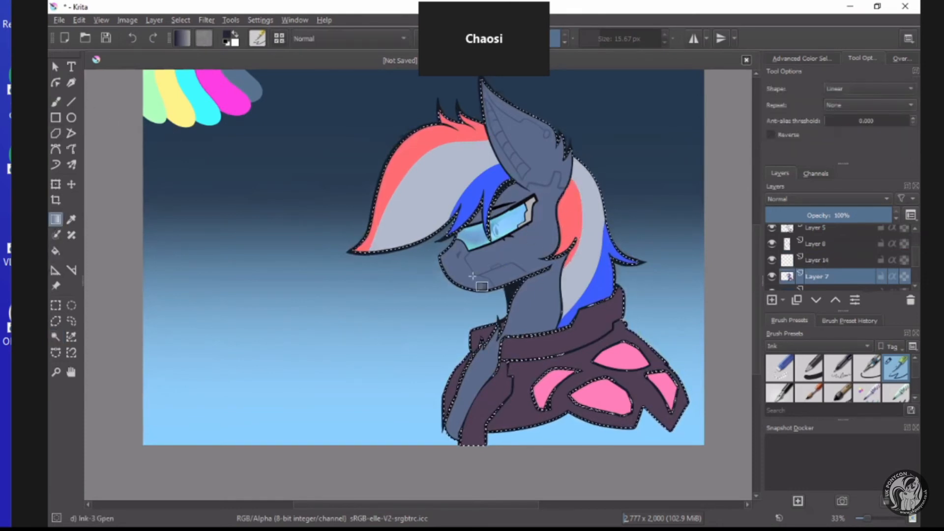
{"action": "left_click", "coordinate": [822, 262]}
{"action": "left_click_drag", "start_coordinate": [665, 477], "coordinate": [460, 158]}
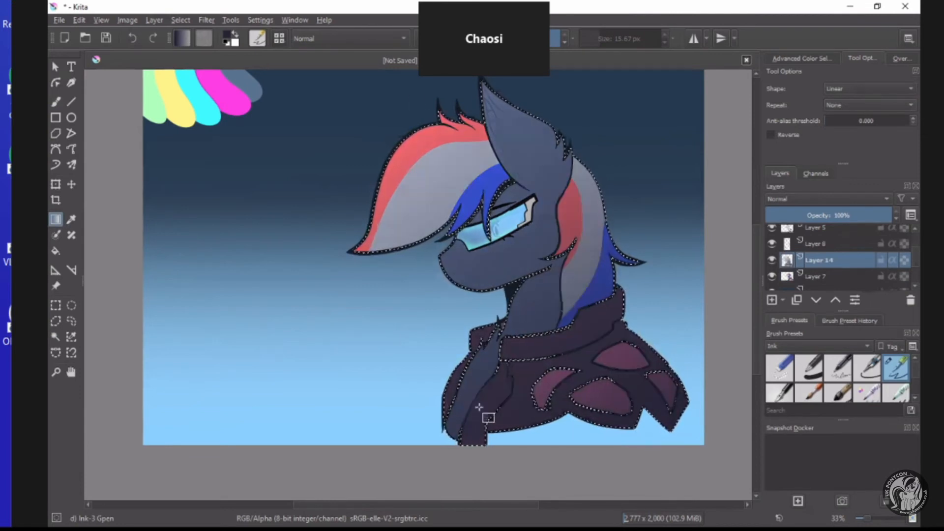
{"action": "left_click_drag", "start_coordinate": [481, 407], "coordinate": [534, 183]}
{"action": "left_click_drag", "start_coordinate": [609, 334], "coordinate": [533, 172]}
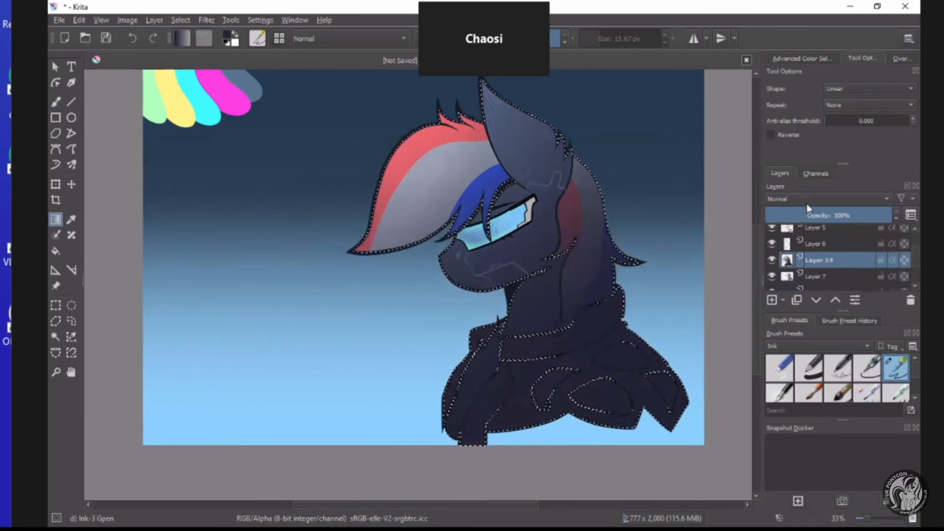
Open the list of blending modes for the shading on Layer 14.
{"action": "left_click", "coordinate": [800, 200]}
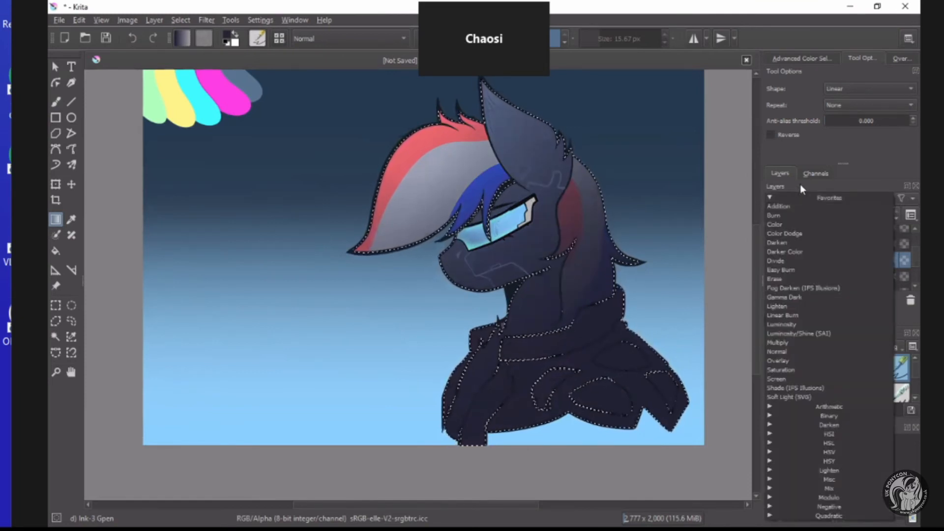
{"action": "left_click", "coordinate": [800, 187]}
{"action": "left_click", "coordinate": [791, 202]}
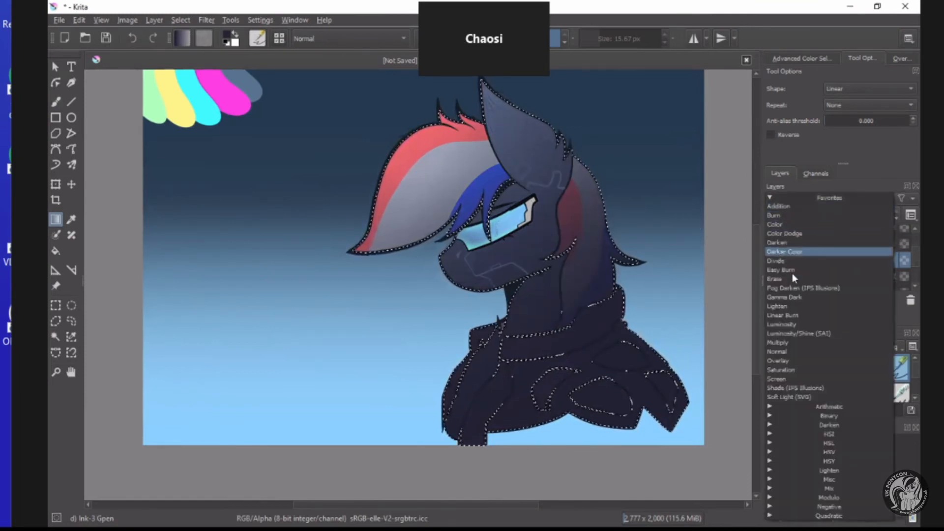
{"action": "left_click", "coordinate": [795, 187]}
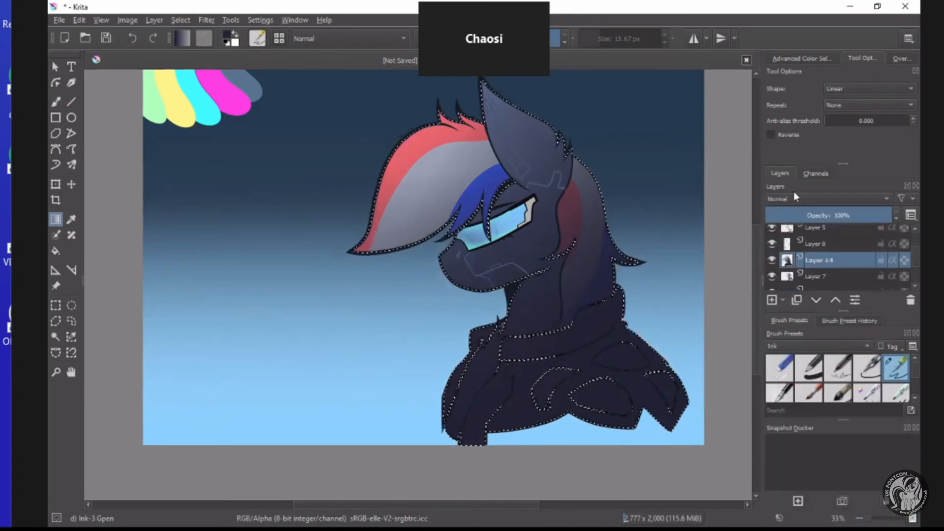
{"action": "left_click", "coordinate": [790, 198]}
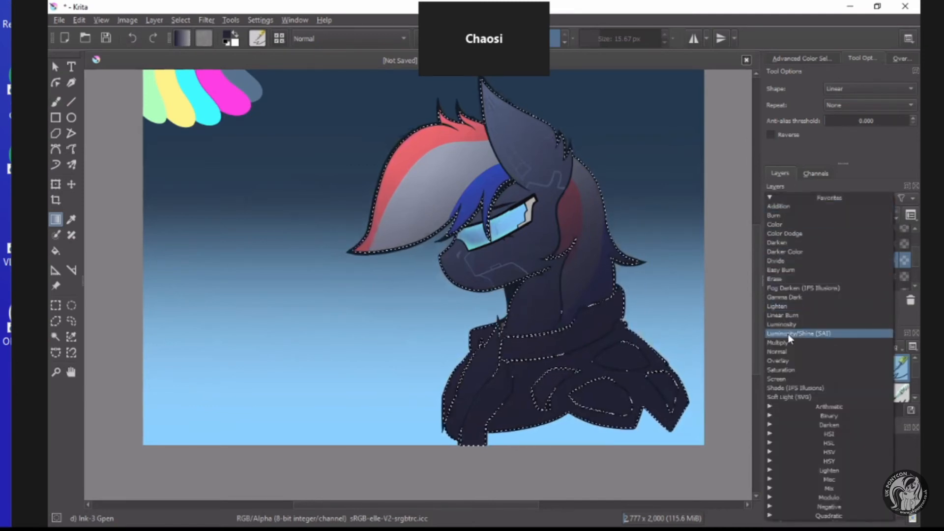
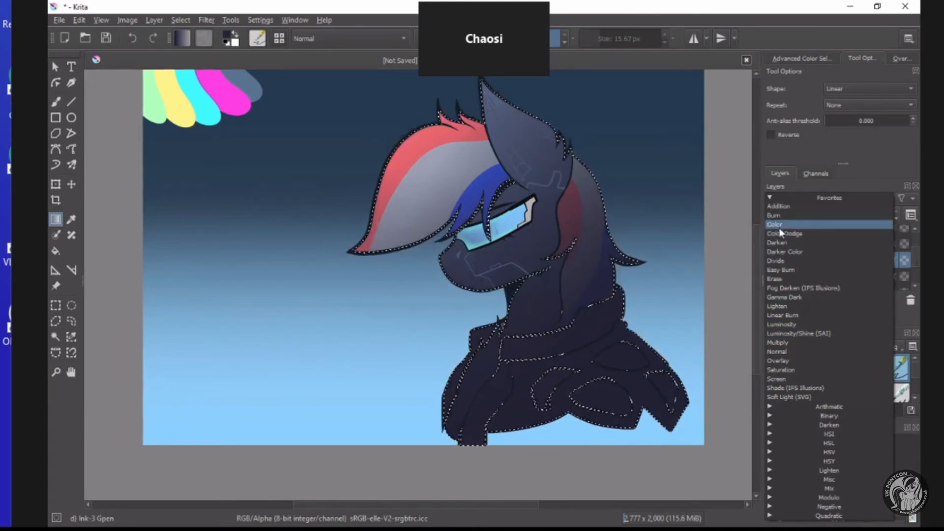
Try the Color and Shade (IFS Illusions) blending modes on Layer 14, lowering its opacity to about 43%.
{"action": "left_click", "coordinate": [780, 228]}
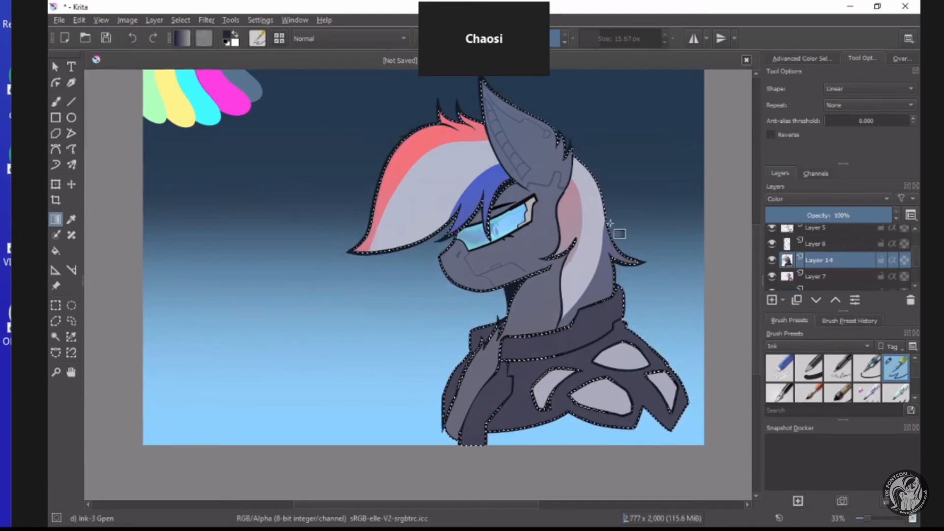
{"action": "left_click", "coordinate": [776, 198]}
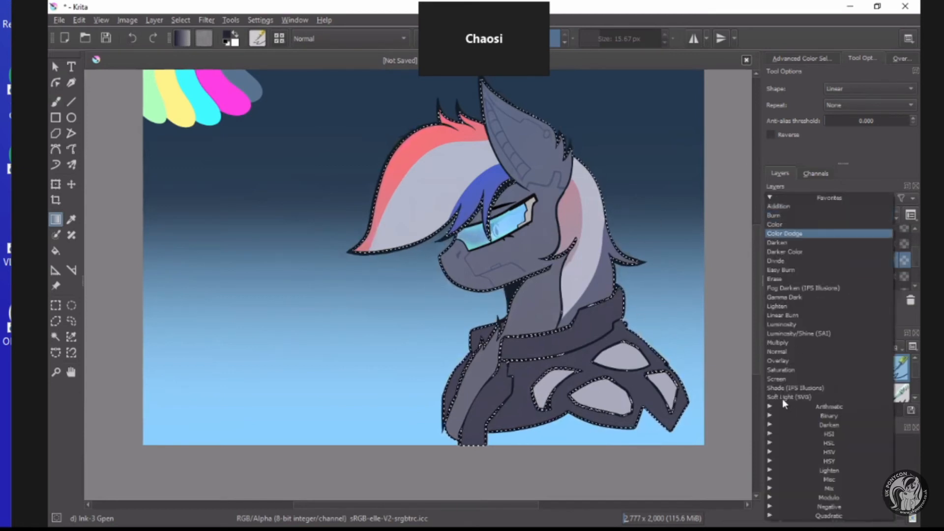
{"action": "left_click", "coordinate": [776, 389]}
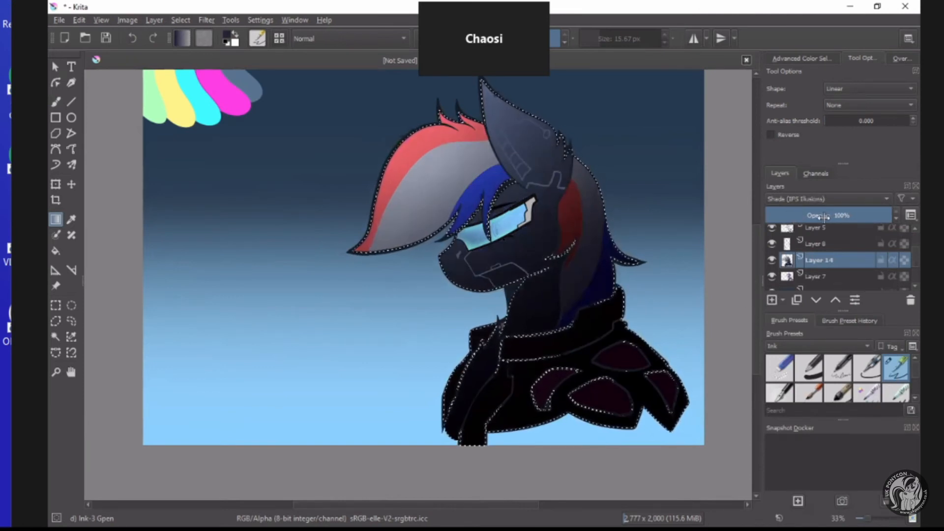
{"action": "left_click_drag", "start_coordinate": [818, 220], "coordinate": [842, 215]}
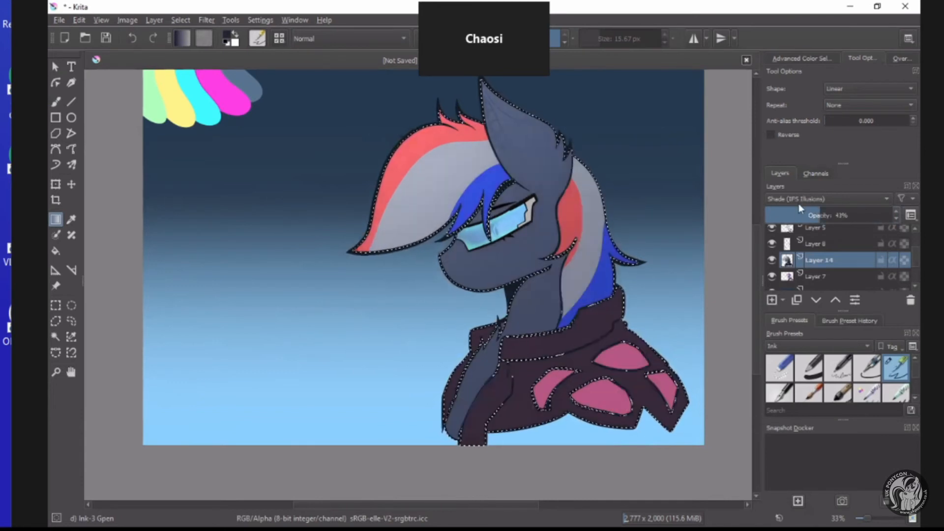
Try the Luminosity/Shine (SAI) and Burn blending modes on Layer 14, reducing its opacity to 9%.
{"action": "left_click", "coordinate": [791, 199]}
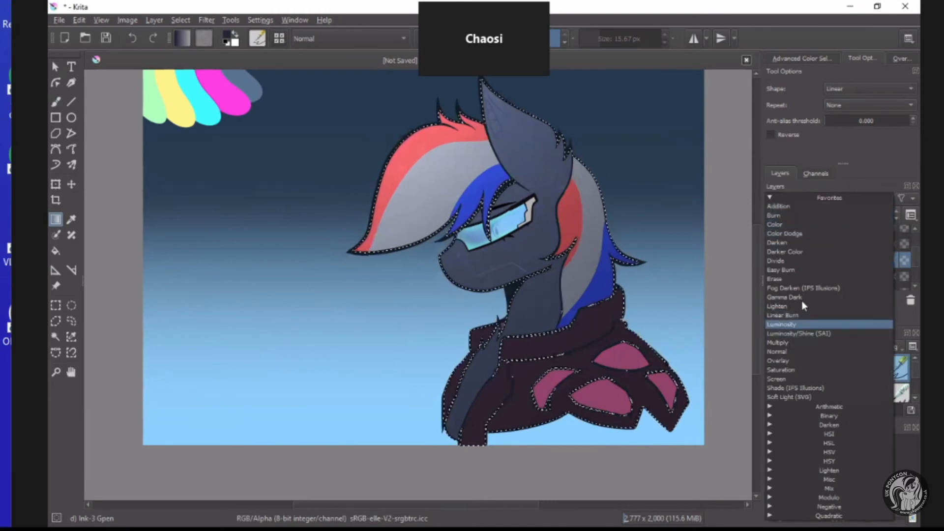
{"action": "left_click", "coordinate": [793, 334]}
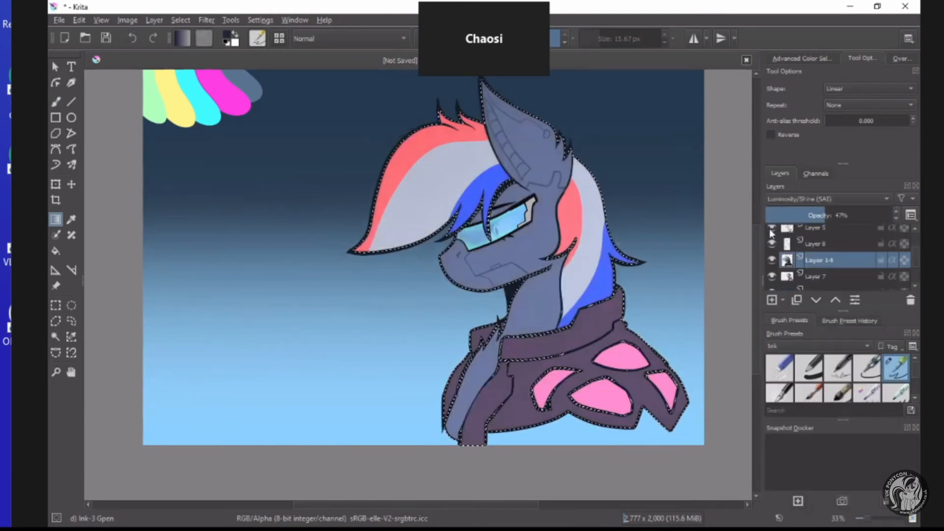
{"action": "left_click", "coordinate": [796, 199]}
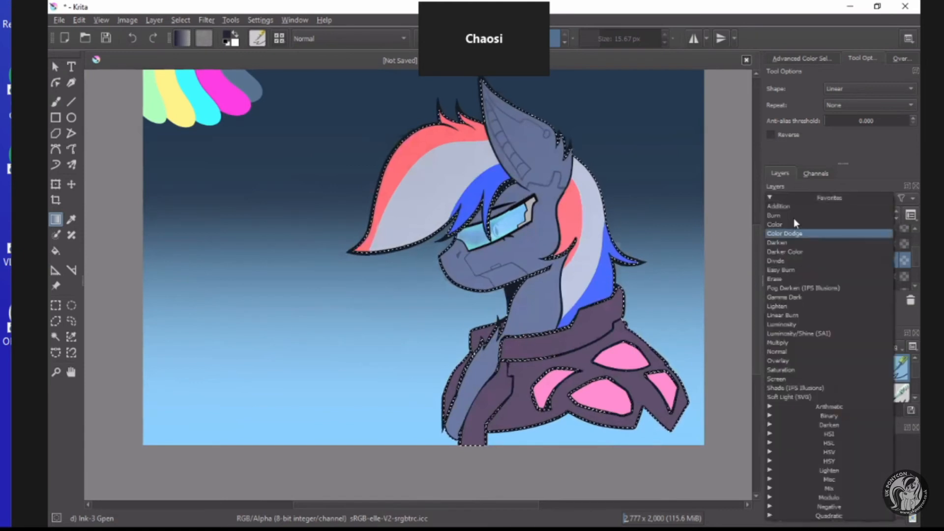
{"action": "left_click", "coordinate": [822, 213]}
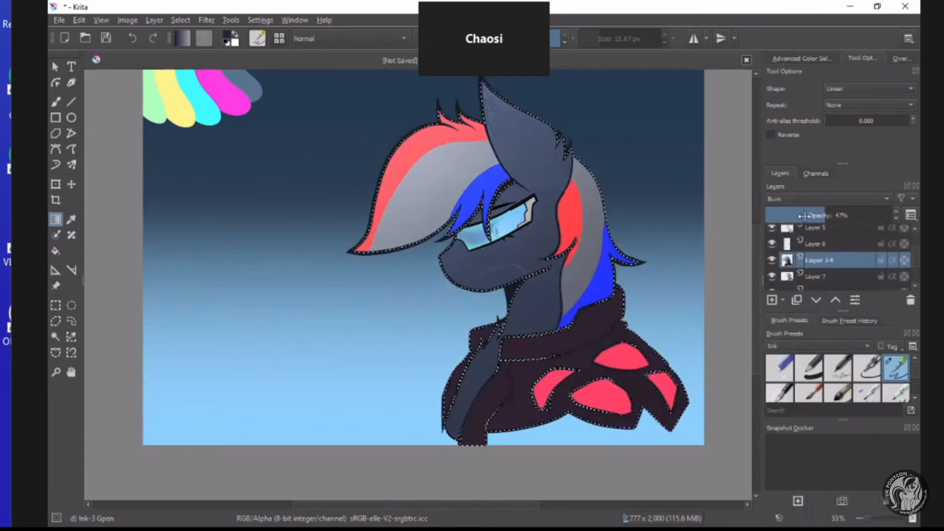
{"action": "left_click_drag", "start_coordinate": [782, 215], "coordinate": [779, 219]}
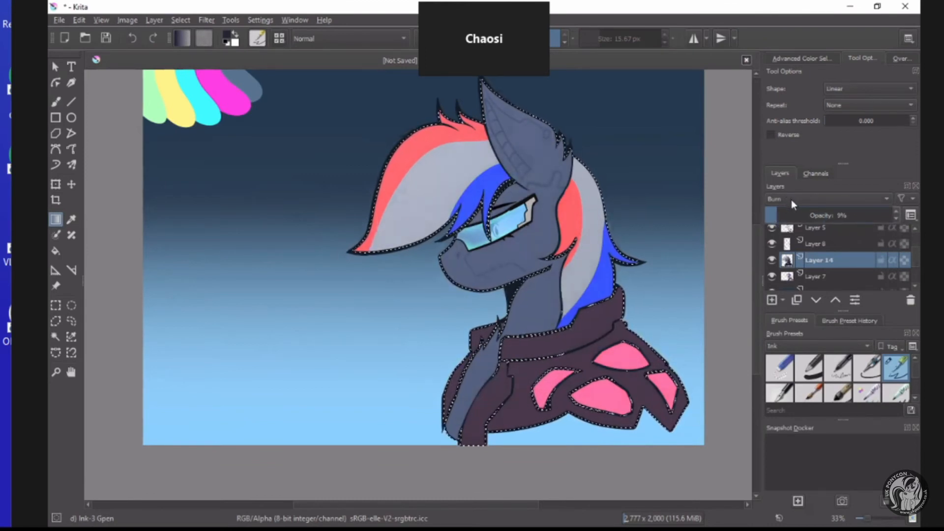
Set Layer 14 to the Overlay blending mode at 47% opacity.
{"action": "left_click", "coordinate": [791, 199]}
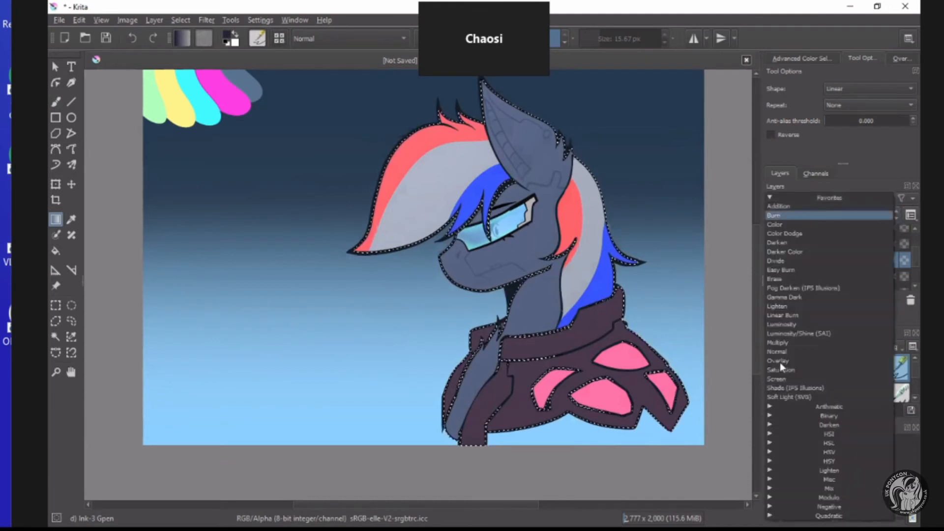
{"action": "left_click", "coordinate": [778, 361]}
{"action": "left_click_drag", "start_coordinate": [797, 215], "coordinate": [835, 215]}
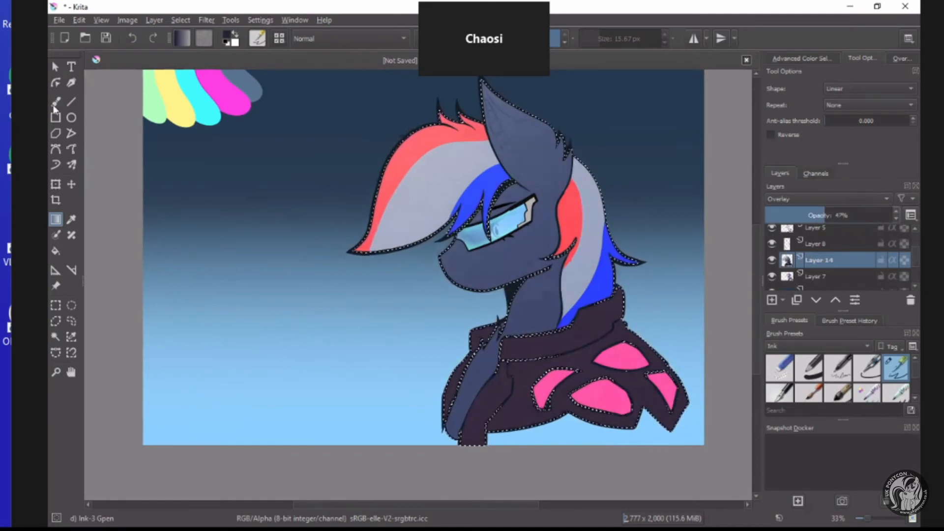
Set up the freehand brush with near-black #0e0f18 and the Bristles-2 Flat Rough paint preset at 74.65 px.
{"action": "key", "text": "b"}
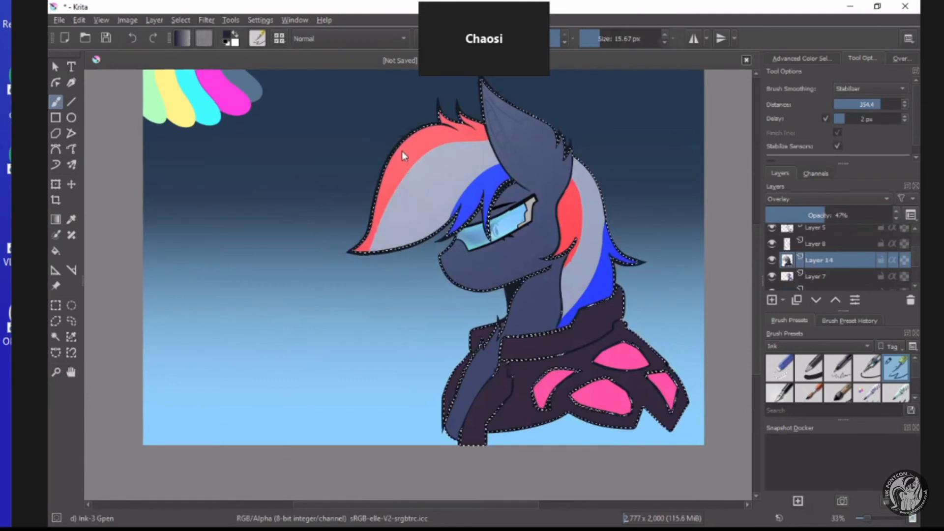
{"action": "left_click", "coordinate": [404, 152]}
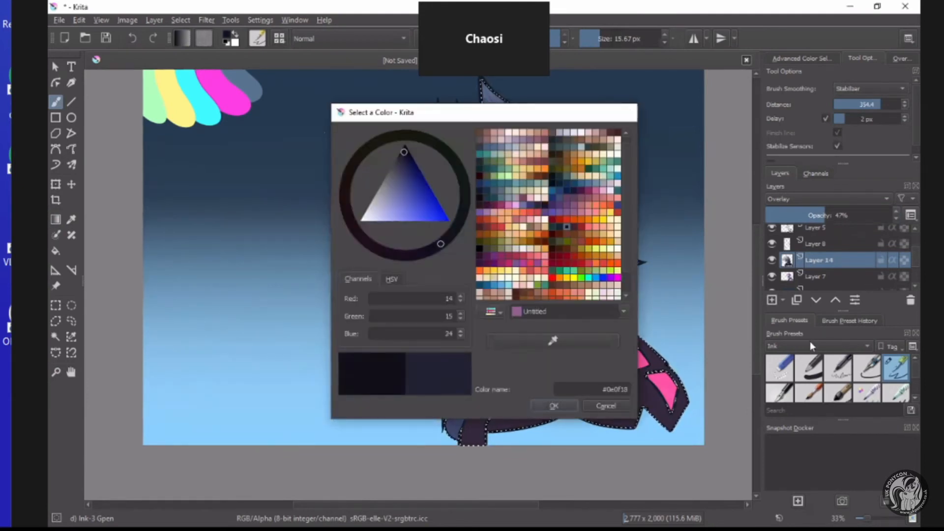
{"action": "left_click", "coordinate": [810, 344]}
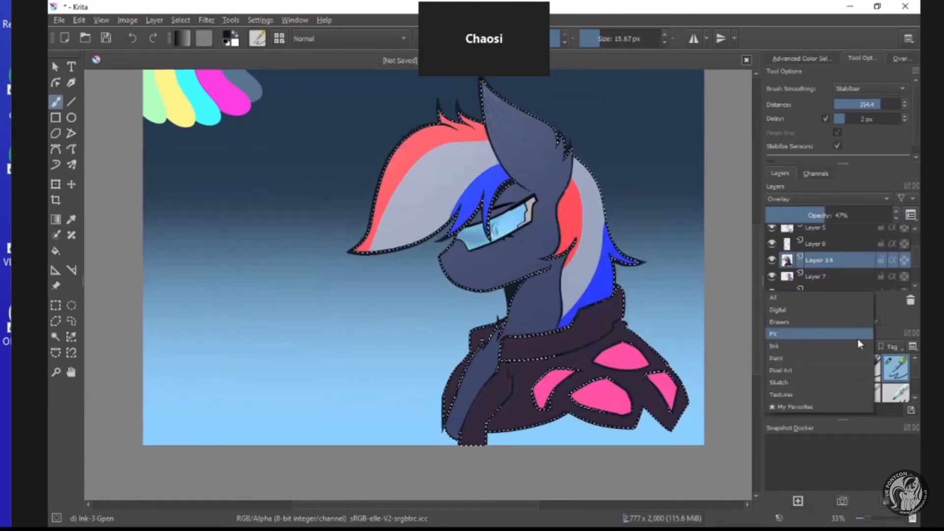
{"action": "left_click", "coordinate": [836, 358]}
{"action": "left_click", "coordinate": [867, 367]}
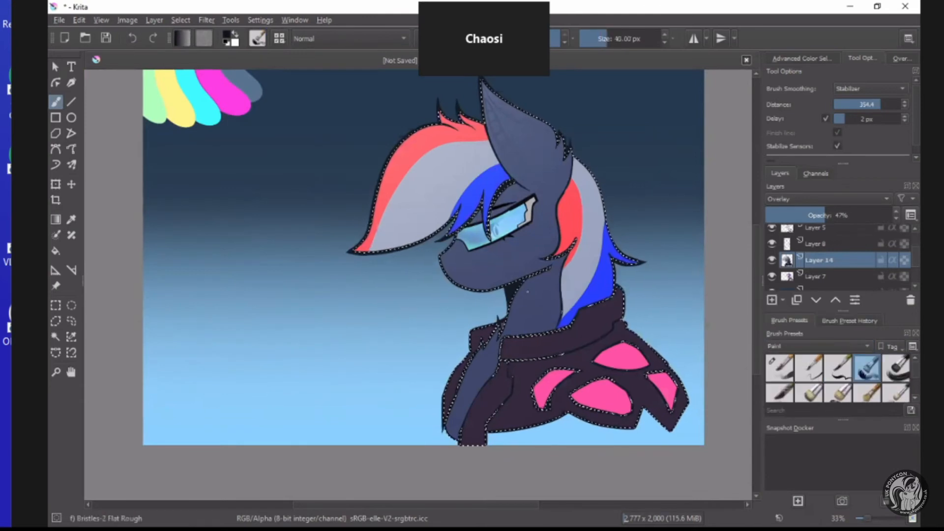
{"action": "left_click", "coordinate": [614, 39]}
Paint dark shadow strokes on Layer 14 down the neck beneath the jaw and on the brow under the fringe.
{"action": "scroll", "coordinate": [523, 302], "scroll_direction": "up", "scroll_amount": 2}
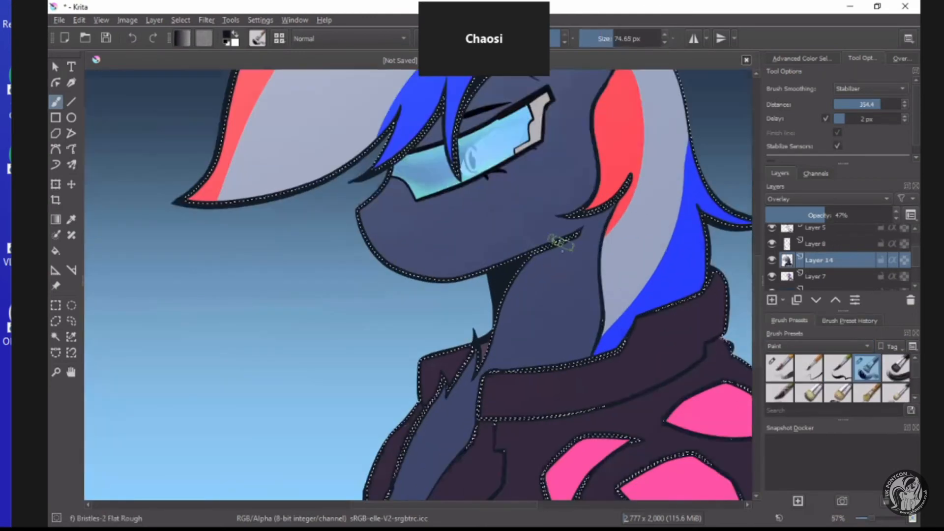
{"action": "mouse_move", "coordinate": [582, 240]}
{"action": "left_mouse_down"}
{"action": "mouse_move", "coordinate": [520, 261]}
{"action": "mouse_move", "coordinate": [484, 350]}
{"action": "left_mouse_up"}
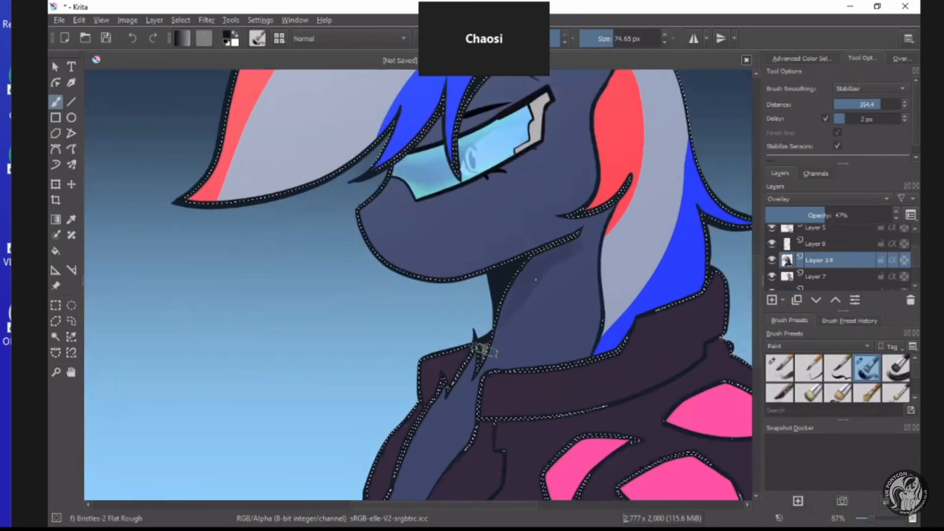
{"action": "scroll", "coordinate": [527, 259], "scroll_direction": "down", "scroll_amount": 1}
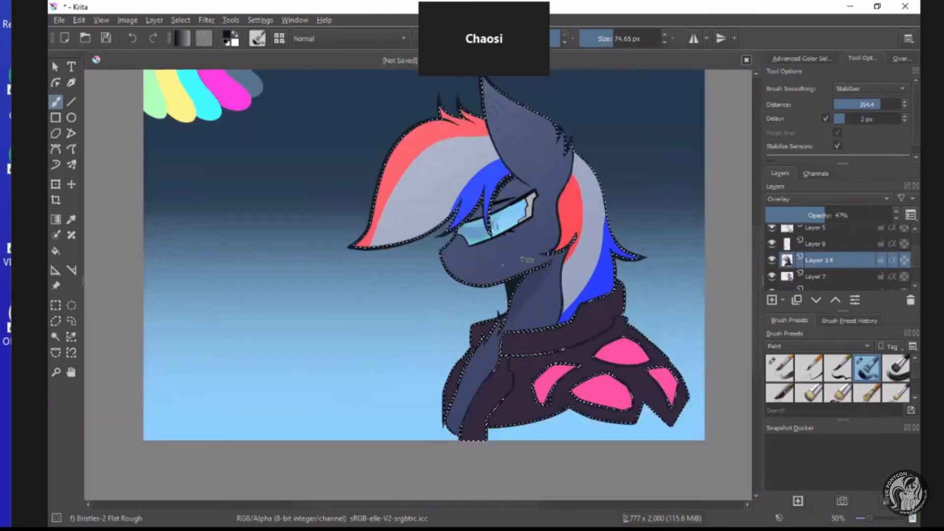
{"action": "scroll", "coordinate": [527, 259], "scroll_direction": "up", "scroll_amount": 1}
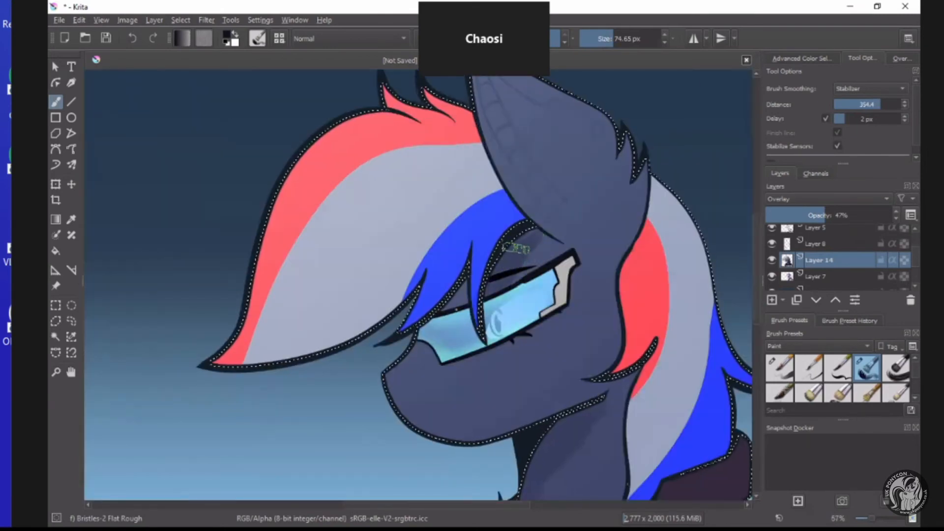
{"action": "scroll", "coordinate": [465, 323], "scroll_direction": "down", "scroll_amount": 1}
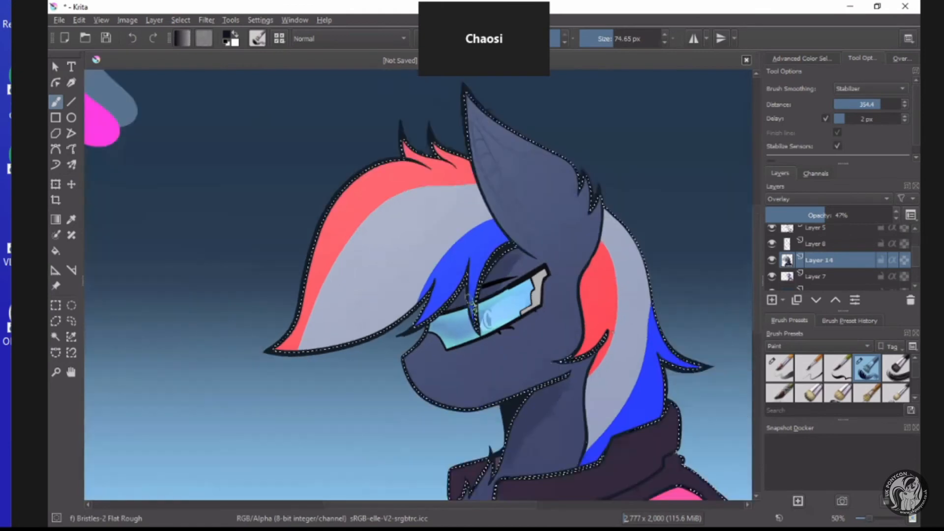
Paint shadows along the lower jaw and cheek, at the base of the ear, and on the mane behind it.
{"action": "scroll", "coordinate": [543, 421], "scroll_direction": "up", "scroll_amount": 1}
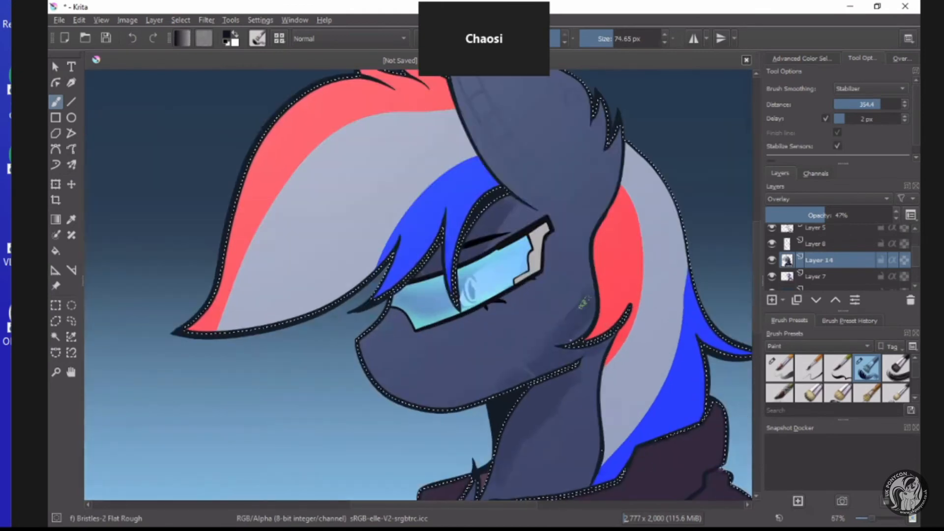
{"action": "left_click_drag", "start_coordinate": [483, 379], "coordinate": [520, 367]}
{"action": "left_click_drag", "start_coordinate": [616, 127], "coordinate": [580, 237]}
{"action": "left_click_drag", "start_coordinate": [628, 166], "coordinate": [614, 276]}
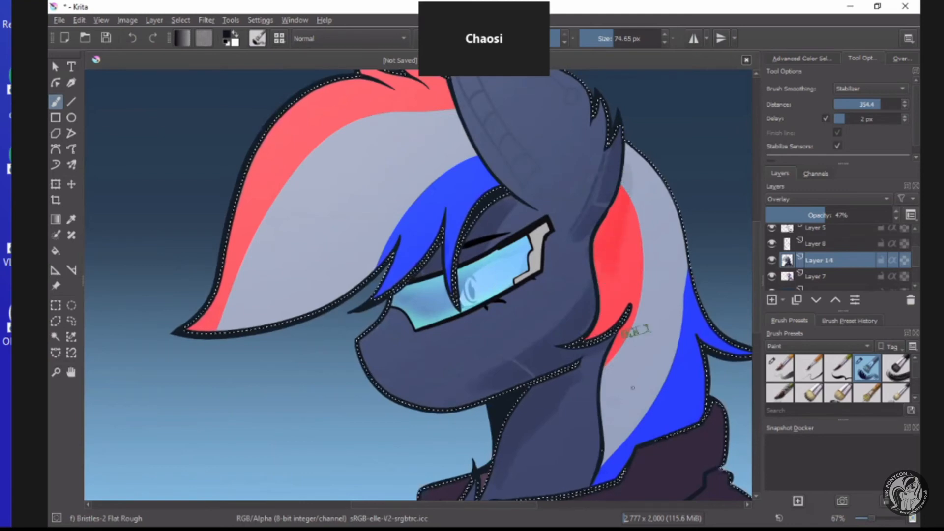
{"action": "scroll", "coordinate": [635, 333], "scroll_direction": "down", "scroll_amount": 2}
{"action": "scroll", "coordinate": [630, 393], "scroll_direction": "up", "scroll_amount": 2}
{"action": "scroll", "coordinate": [690, 340], "scroll_direction": "down", "scroll_amount": 4}
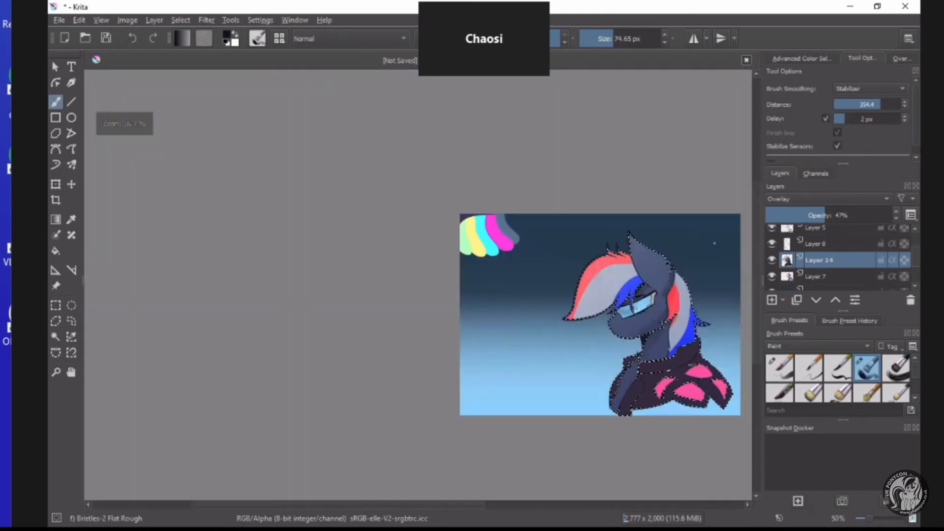
Shade the jacket beneath the collar and along its folds, and raise Layer 14's opacity to 61%.
{"action": "scroll", "coordinate": [669, 376], "scroll_direction": "up", "scroll_amount": 5}
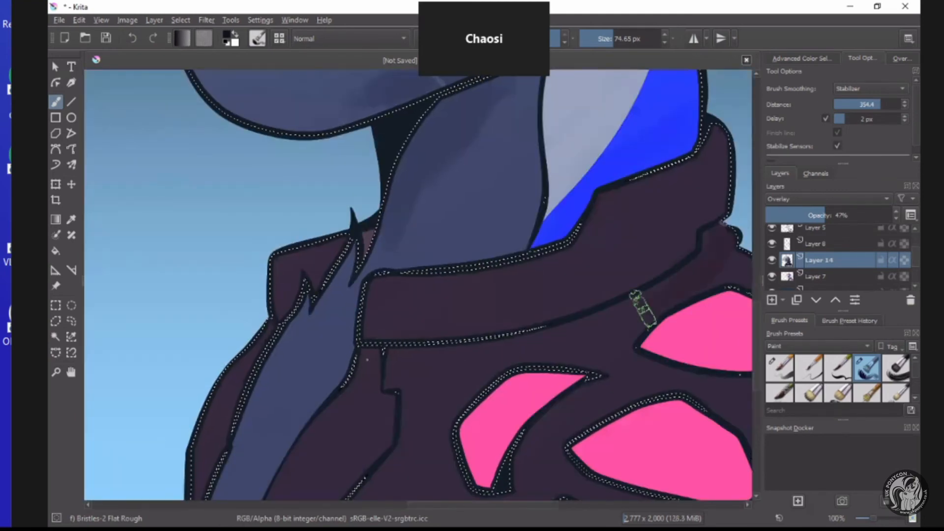
{"action": "left_click", "coordinate": [838, 215]}
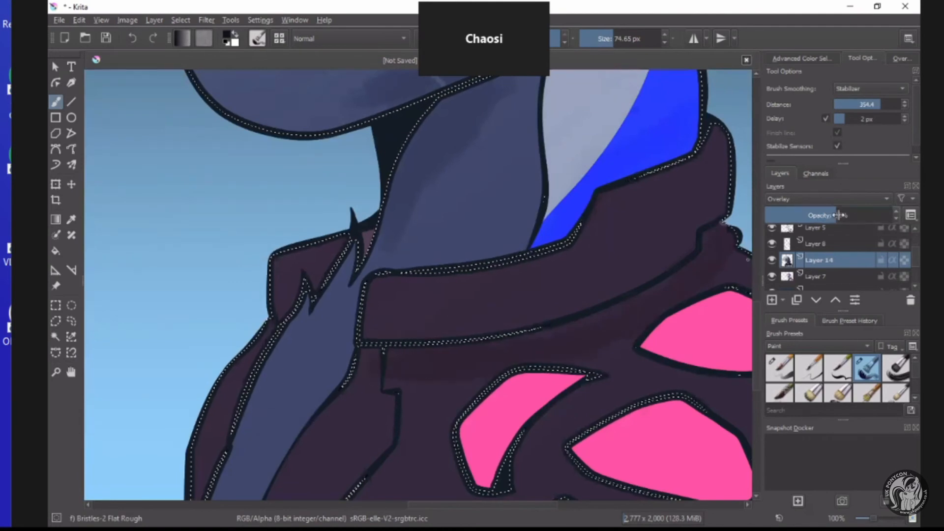
{"action": "left_click_drag", "start_coordinate": [838, 215], "coordinate": [842, 215]}
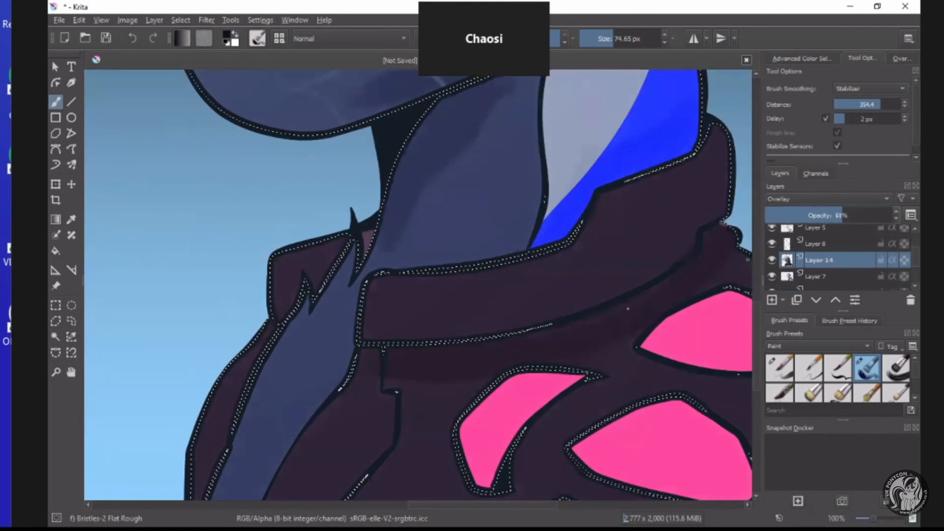
{"action": "scroll", "coordinate": [670, 291], "scroll_direction": "down", "scroll_amount": 3}
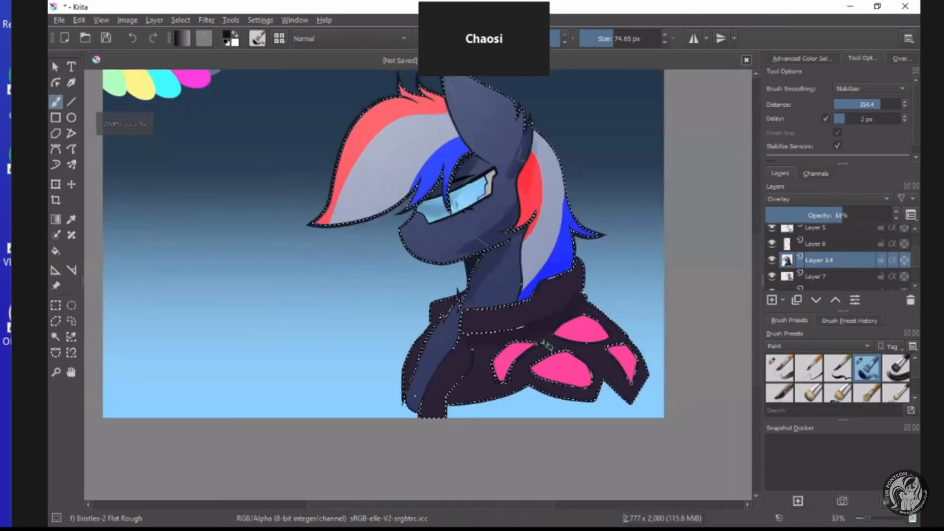
{"action": "scroll", "coordinate": [543, 350], "scroll_direction": "up", "scroll_amount": 2}
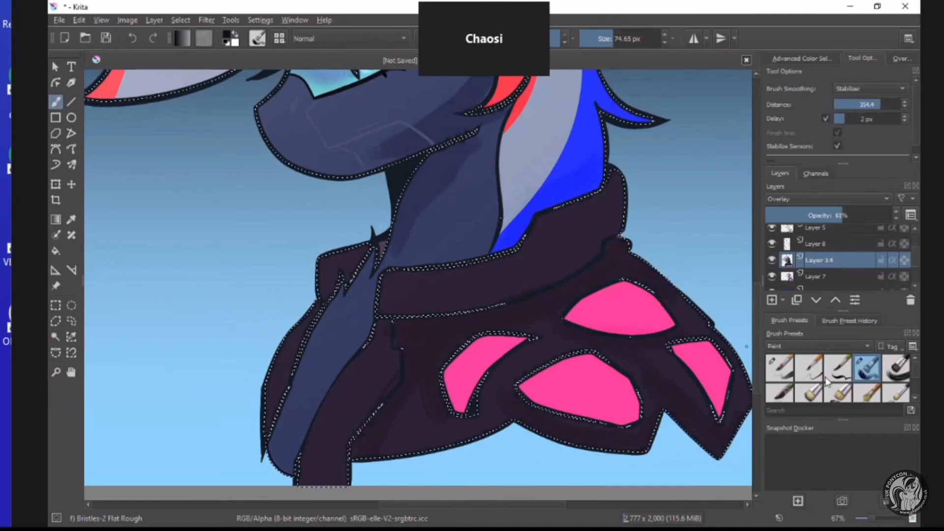
Choose the Blender Blur brush preset and set its size to 106.29 px.
{"action": "scroll", "coordinate": [891, 397], "scroll_direction": "down", "scroll_amount": 4}
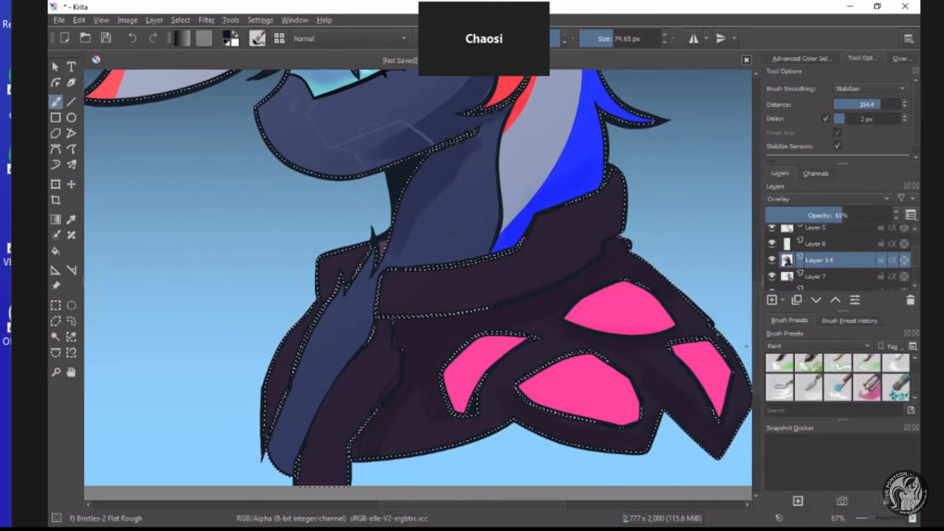
{"action": "left_click", "coordinate": [896, 365]}
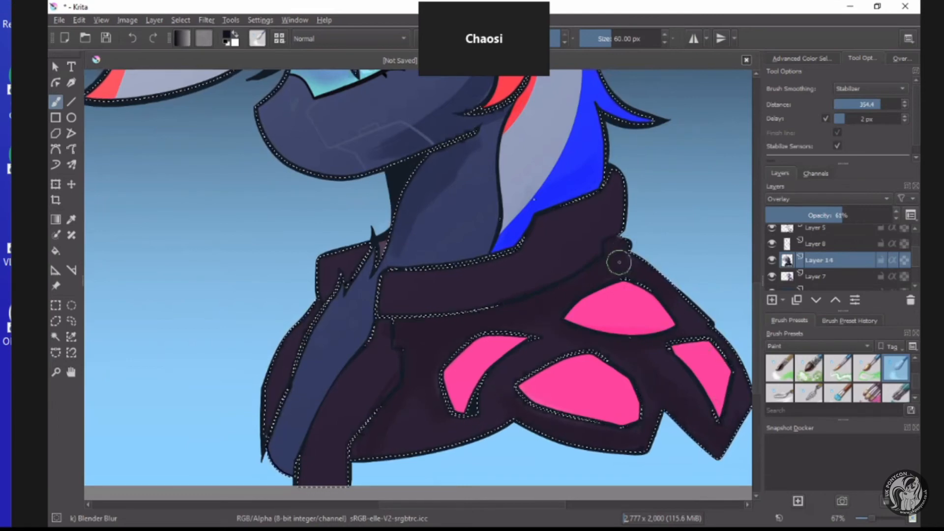
{"action": "scroll", "coordinate": [619, 262], "scroll_direction": "down", "scroll_amount": 2}
{"action": "left_click", "coordinate": [618, 40]}
Blend the Layer 14 shadows at the base of the ear, on the brow and along the lower jaw.
{"action": "scroll", "coordinate": [536, 177], "scroll_direction": "up", "scroll_amount": 2}
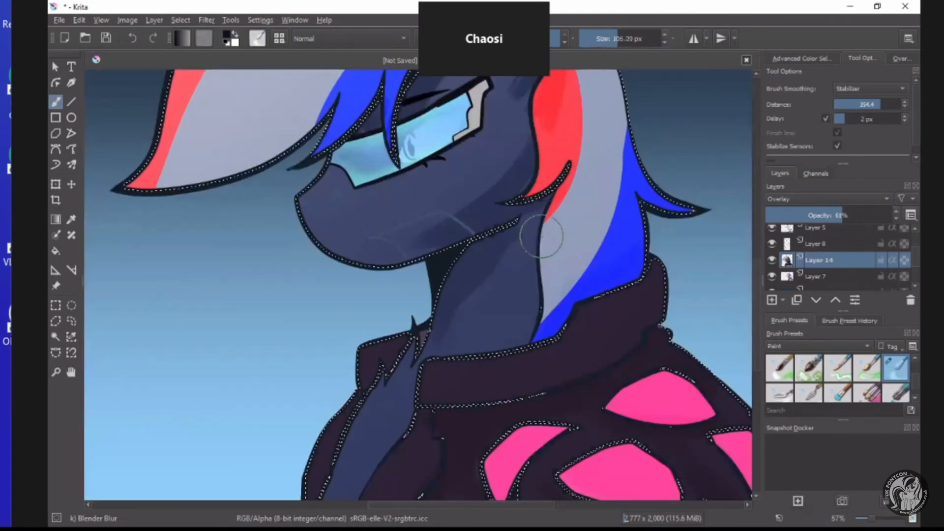
{"action": "scroll", "coordinate": [464, 183], "scroll_direction": "down", "scroll_amount": 1}
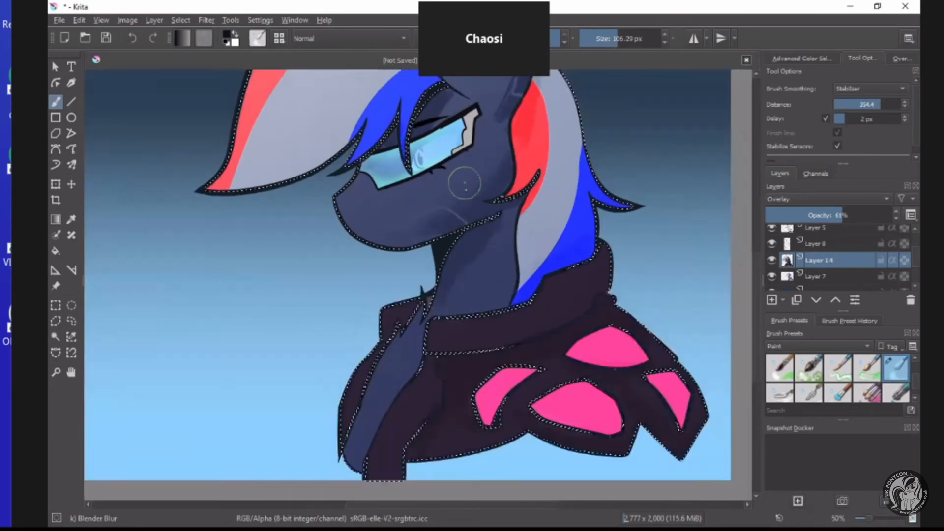
{"action": "scroll", "coordinate": [465, 184], "scroll_direction": "down", "scroll_amount": 1}
{"action": "scroll", "coordinate": [464, 184], "scroll_direction": "up", "scroll_amount": 1}
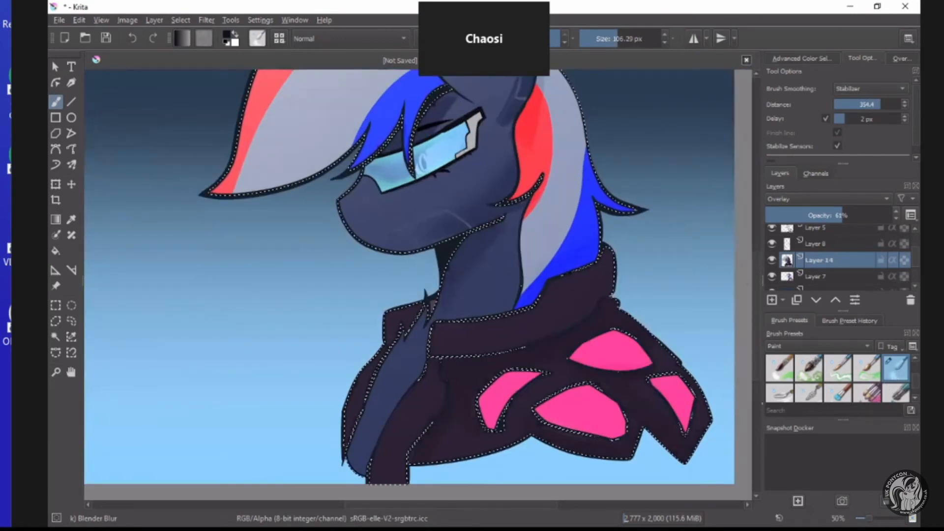
{"action": "scroll", "coordinate": [521, 224], "scroll_direction": "down", "scroll_amount": 2}
{"action": "scroll", "coordinate": [499, 141], "scroll_direction": "up", "scroll_amount": 3}
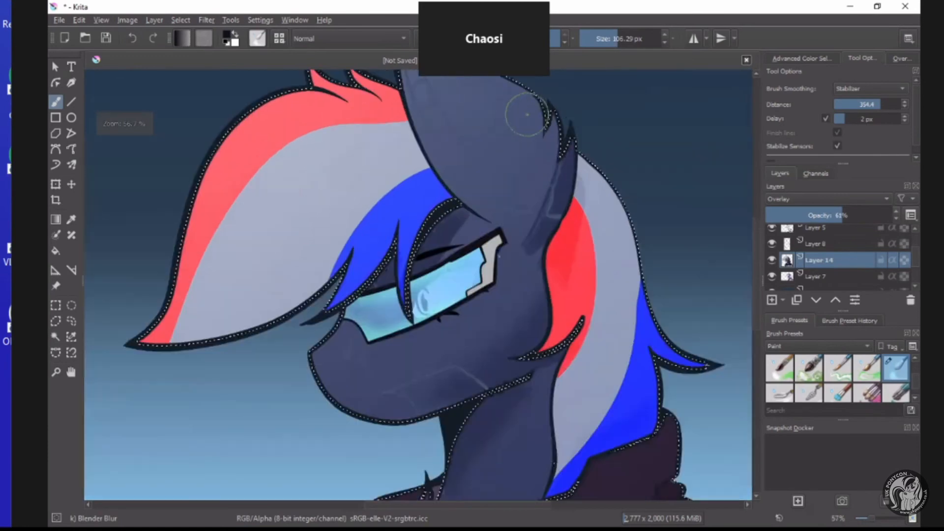
{"action": "left_click_drag", "start_coordinate": [554, 172], "coordinate": [506, 242]}
{"action": "left_click_drag", "start_coordinate": [472, 199], "coordinate": [445, 236]}
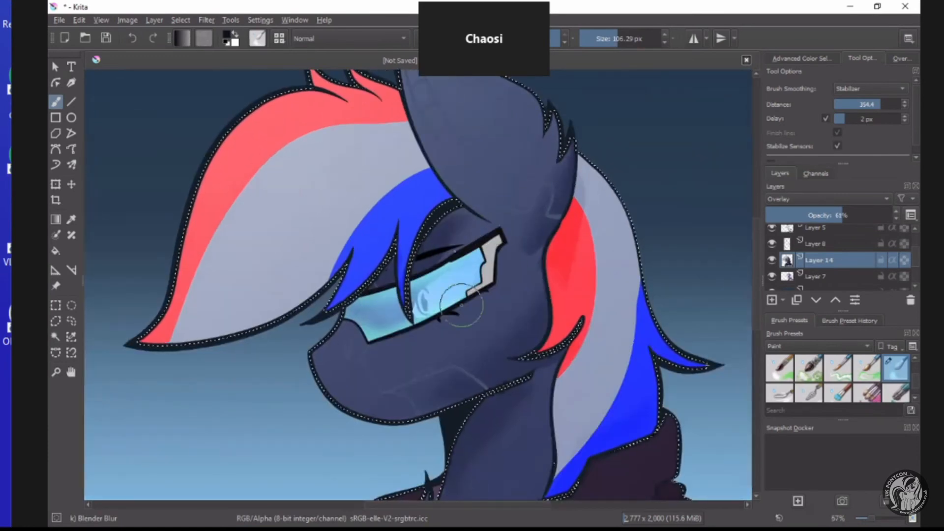
{"action": "left_click_drag", "start_coordinate": [447, 371], "coordinate": [398, 396]}
{"action": "scroll", "coordinate": [505, 345], "scroll_direction": "down", "scroll_amount": 1}
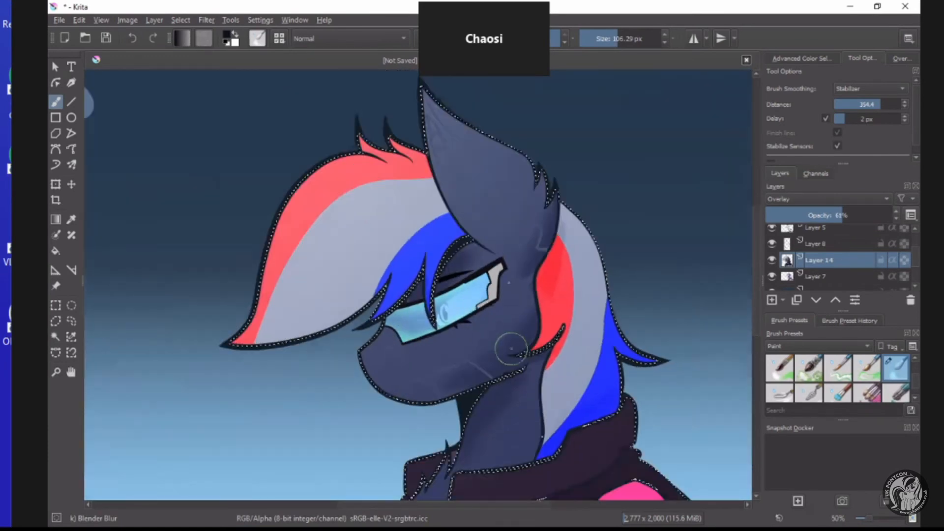
Soften the shadow edges on the neck behind the jaw and along the back of the cheek.
{"action": "scroll", "coordinate": [511, 349], "scroll_direction": "up", "scroll_amount": 1}
{"action": "scroll", "coordinate": [492, 280], "scroll_direction": "up", "scroll_amount": 3}
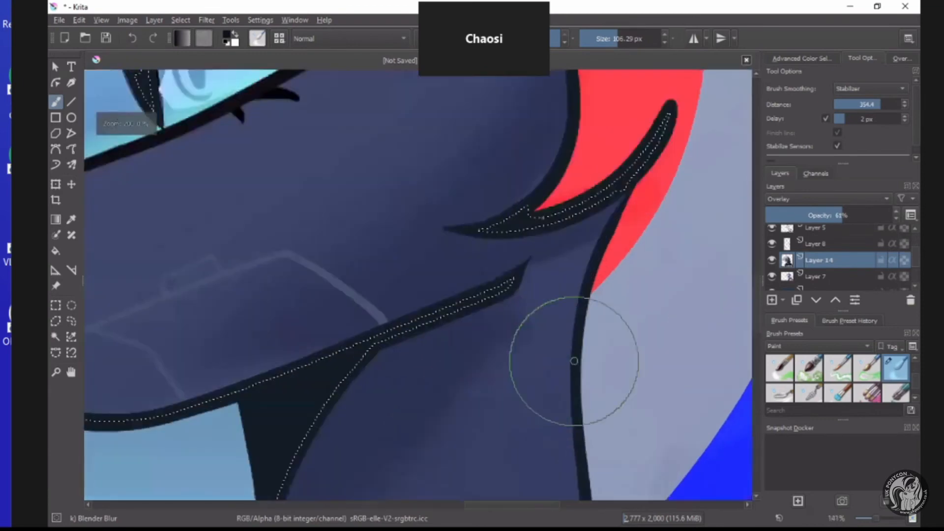
{"action": "scroll", "coordinate": [495, 232], "scroll_direction": "down", "scroll_amount": 1}
{"action": "scroll", "coordinate": [574, 231], "scroll_direction": "down", "scroll_amount": 1}
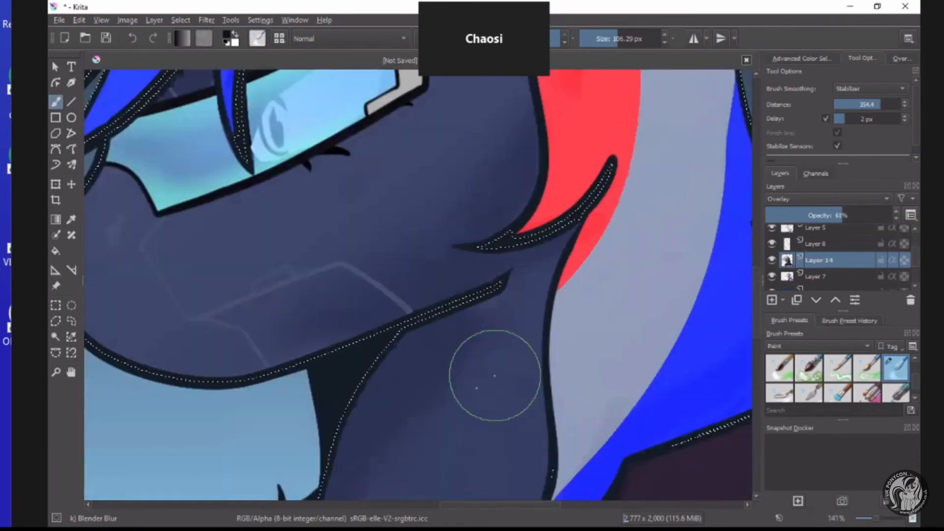
{"action": "scroll", "coordinate": [492, 374], "scroll_direction": "down", "scroll_amount": 6}
{"action": "scroll", "coordinate": [466, 435], "scroll_direction": "up", "scroll_amount": 1}
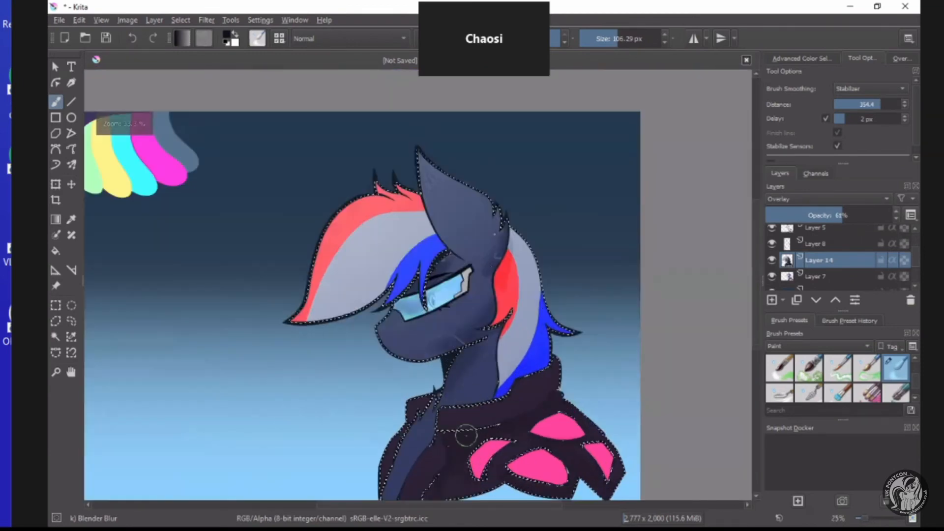
{"action": "scroll", "coordinate": [484, 236], "scroll_direction": "up", "scroll_amount": 2}
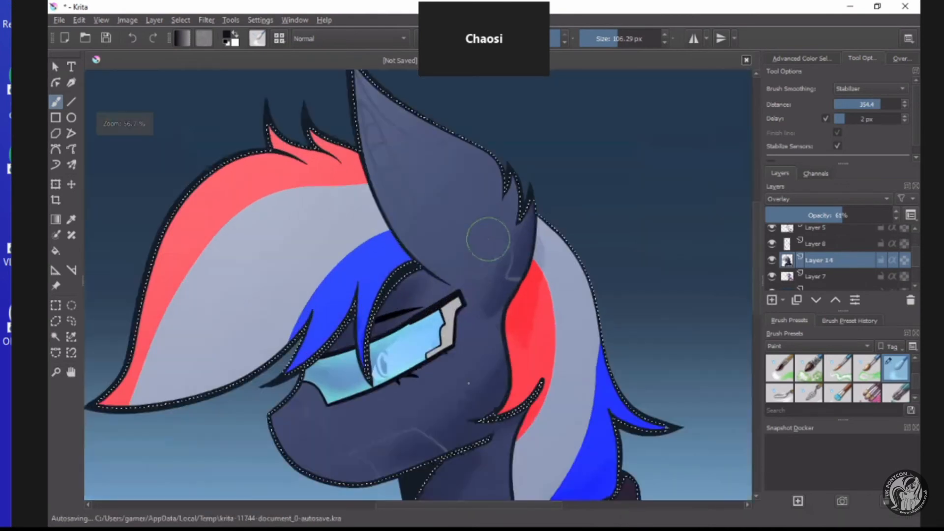
{"action": "scroll", "coordinate": [489, 239], "scroll_direction": "down", "scroll_amount": 1}
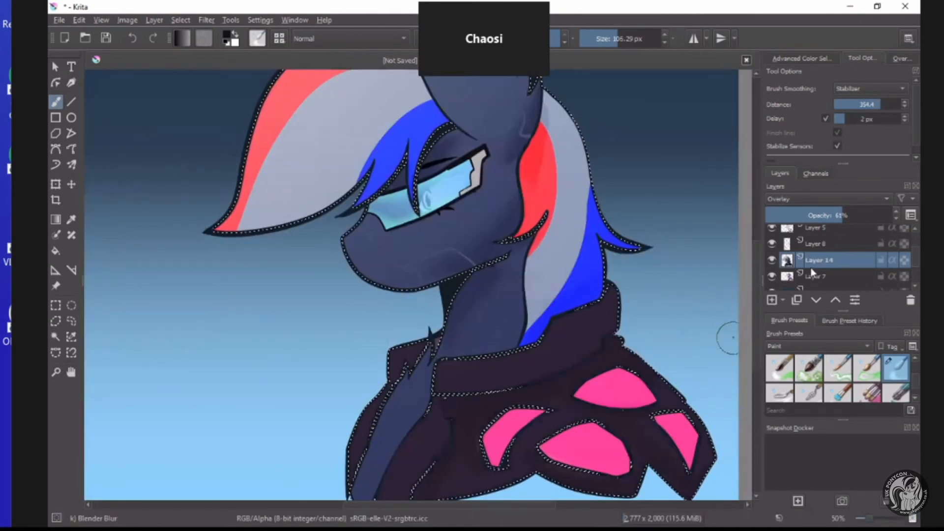
Add a new layer above Layer 14 and set the foreground colour to pink #ff7bb8.
{"action": "left_click", "coordinate": [772, 300]}
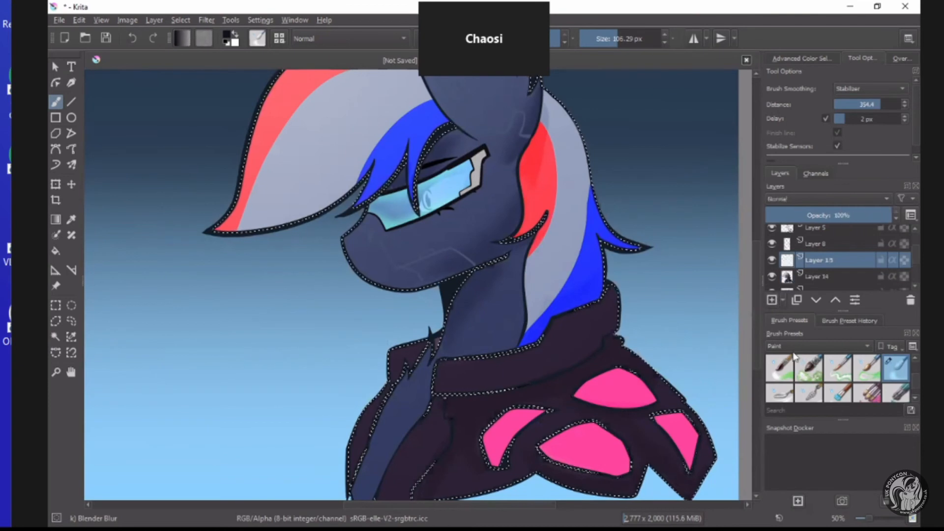
{"action": "left_click", "coordinate": [227, 35]}
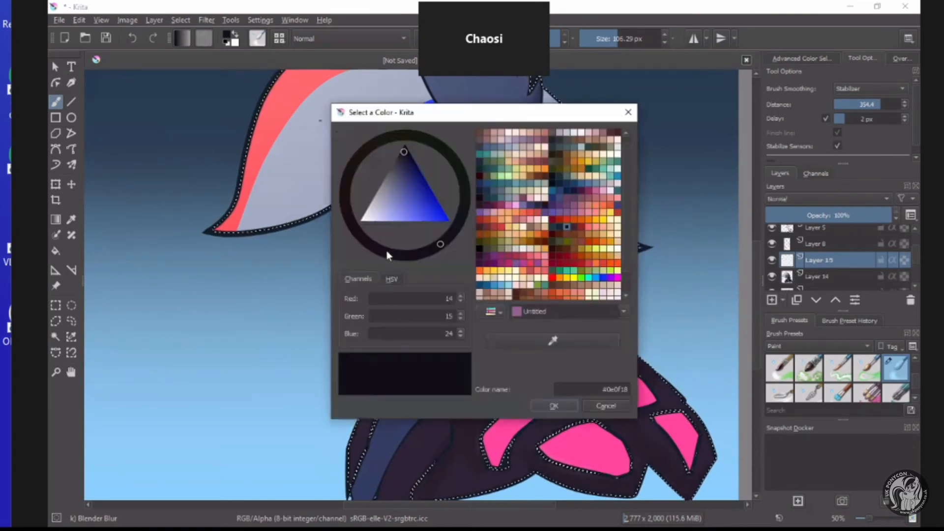
{"action": "left_click", "coordinate": [386, 251]}
{"action": "left_click", "coordinate": [352, 224]}
{"action": "left_click", "coordinate": [406, 219]}
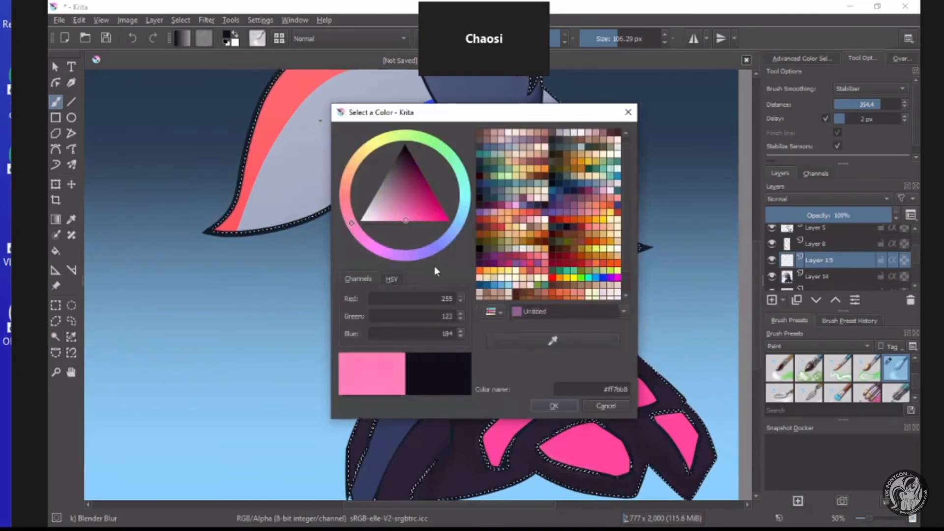
{"action": "left_click", "coordinate": [547, 405]}
Fill the selected pony with a linear pink gradient running from the front of the mane diagonally down to the back of the cheek.
{"action": "left_click", "coordinate": [56, 219]}
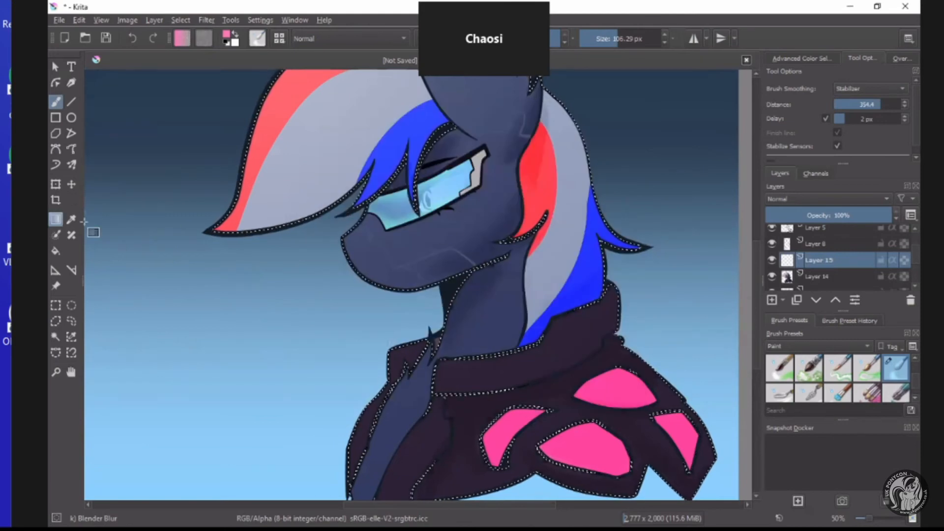
{"action": "scroll", "coordinate": [360, 243], "scroll_direction": "down", "scroll_amount": 1}
{"action": "scroll", "coordinate": [358, 225], "scroll_direction": "down", "scroll_amount": 2}
{"action": "scroll", "coordinate": [371, 201], "scroll_direction": "up", "scroll_amount": 2}
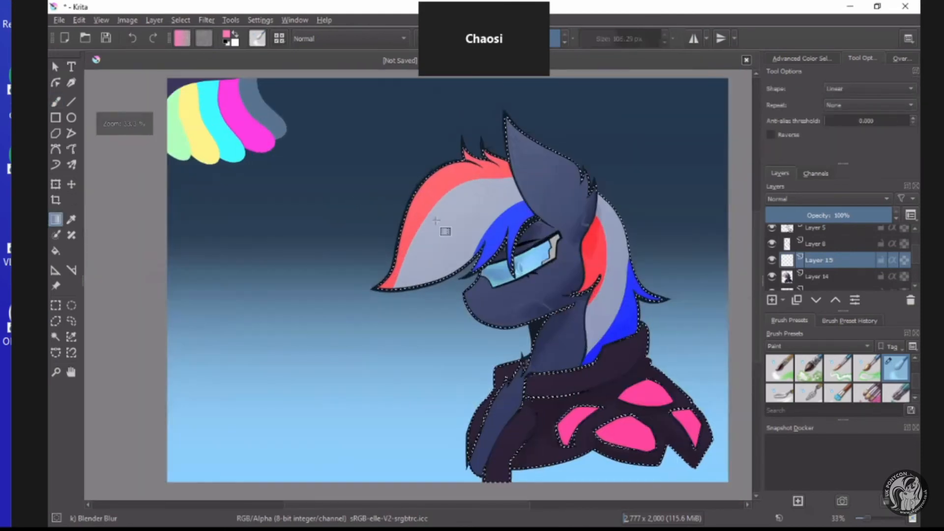
{"action": "left_click_drag", "start_coordinate": [364, 197], "coordinate": [586, 294]}
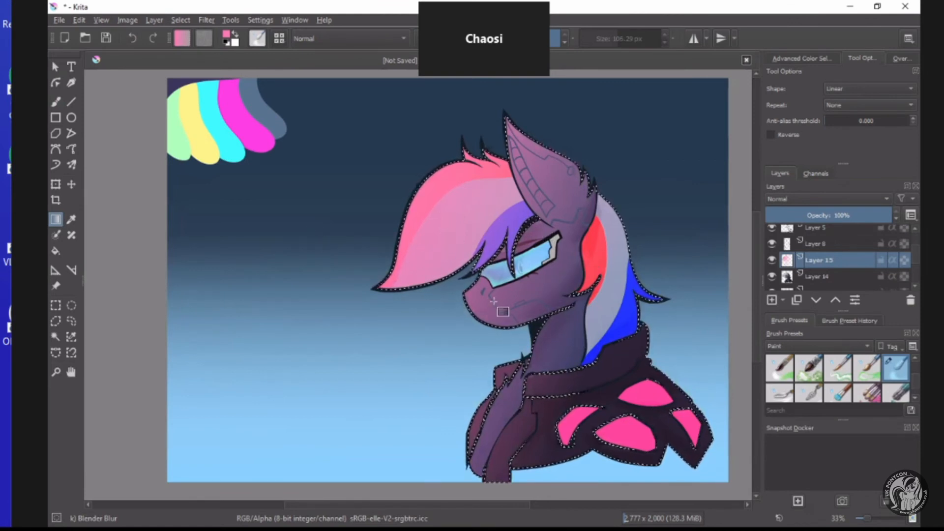
Try Overlay on the pink gradient layer, settle on the Color blending mode, and lower its opacity to about 80%.
{"action": "left_click", "coordinate": [781, 200]}
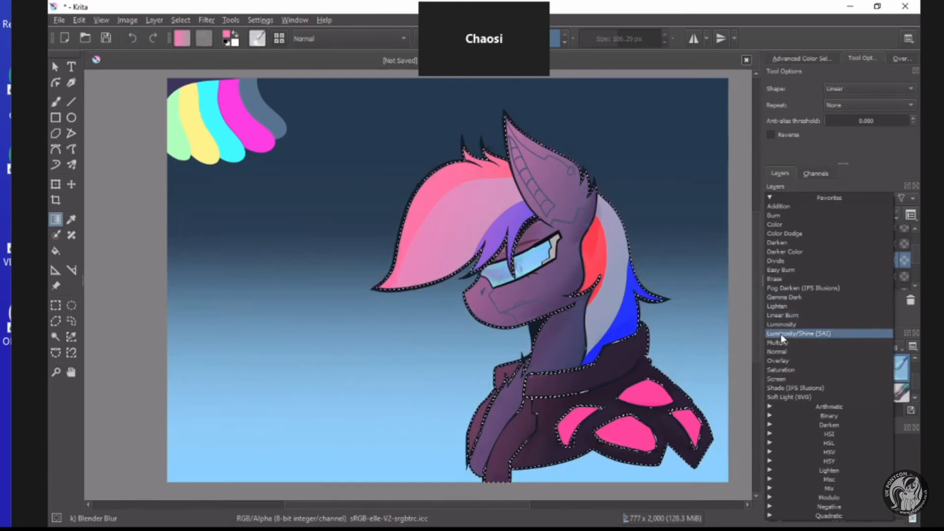
{"action": "left_click", "coordinate": [775, 361]}
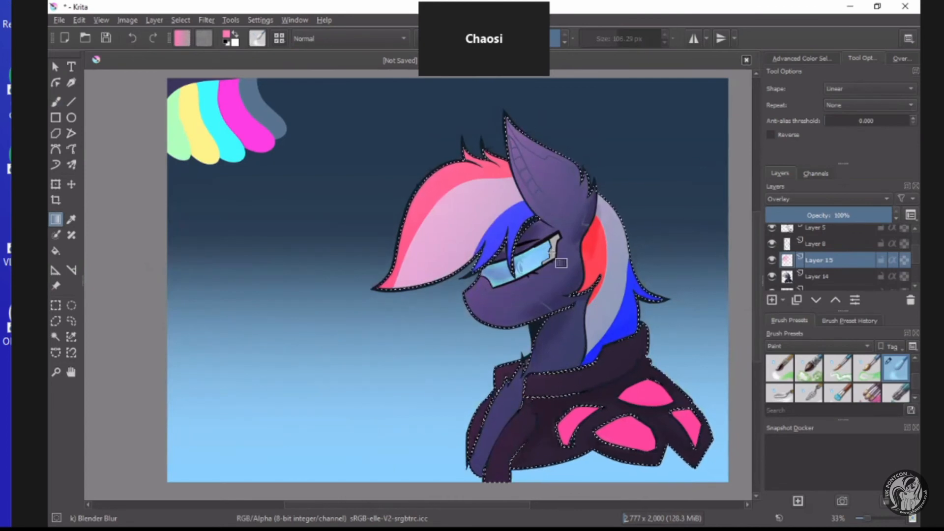
{"action": "left_click", "coordinate": [786, 202]}
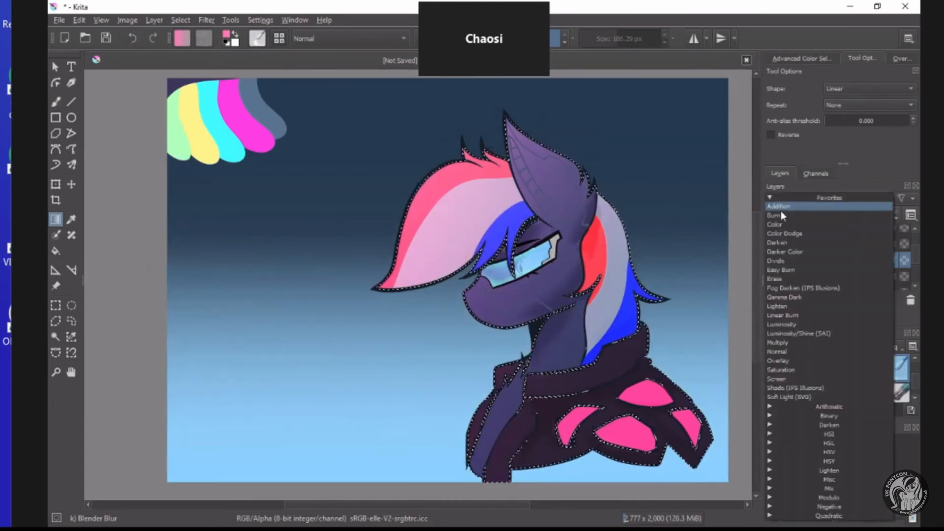
{"action": "left_click", "coordinate": [783, 226]}
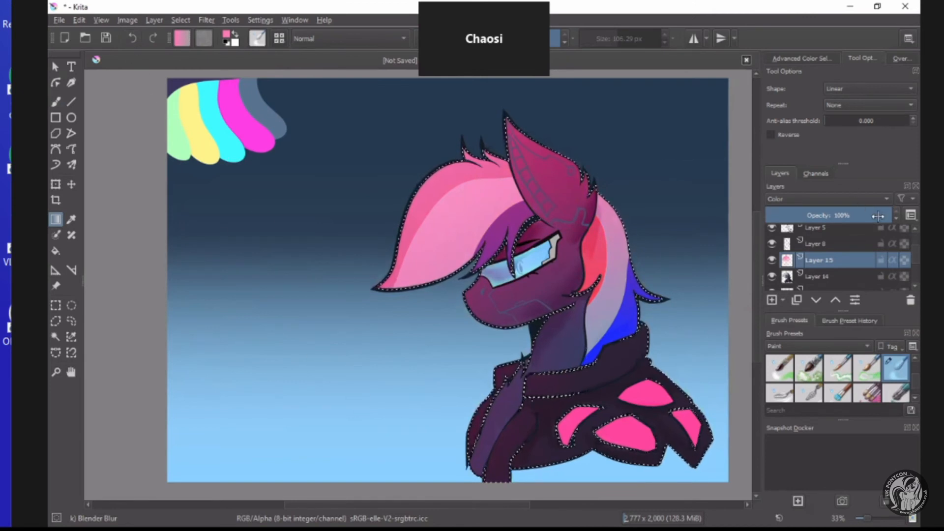
{"action": "left_click", "coordinate": [878, 215]}
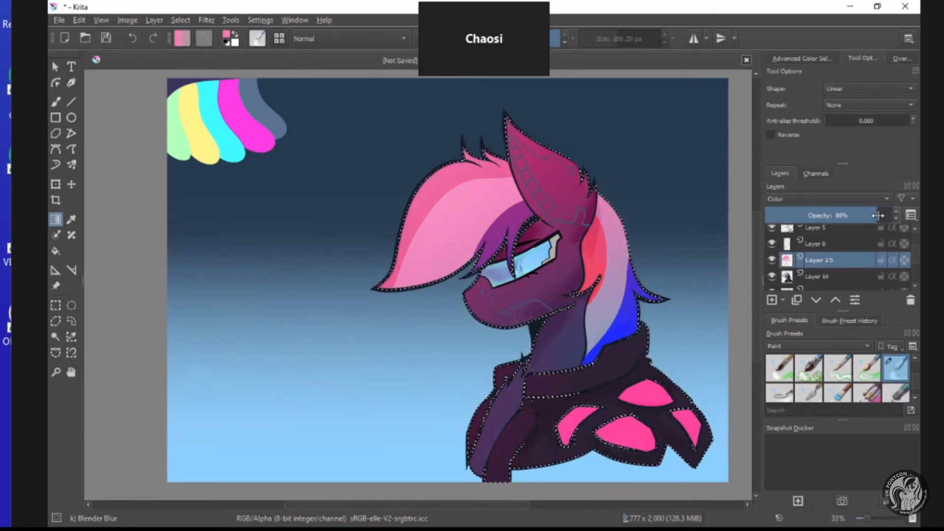
Add a new layer above the pink gradient layer and clear the selection around the pony.
{"action": "left_click", "coordinate": [771, 301]}
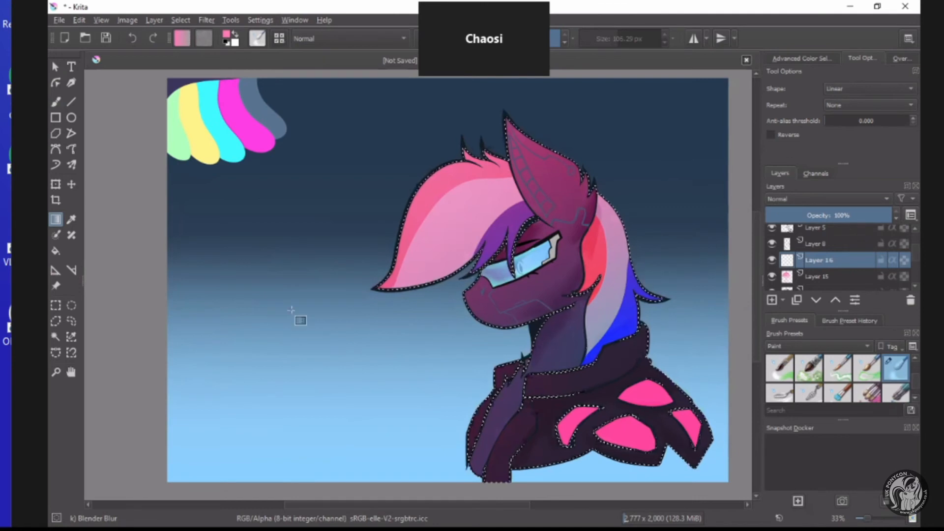
{"action": "left_click", "coordinate": [55, 307]}
{"action": "left_click", "coordinate": [267, 322]}
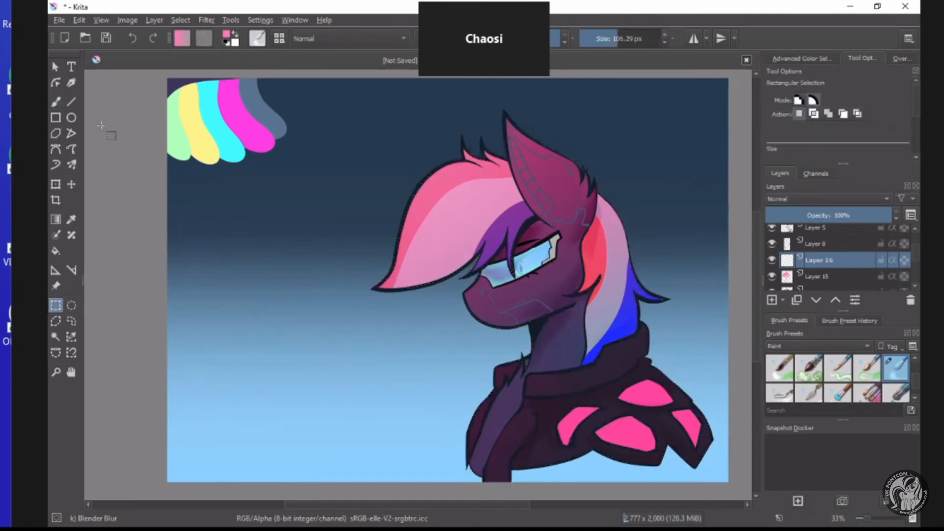
Choose the Basic-5 Size Opacity brush preset and set its size to 19.67 px.
{"action": "left_click", "coordinate": [55, 102]}
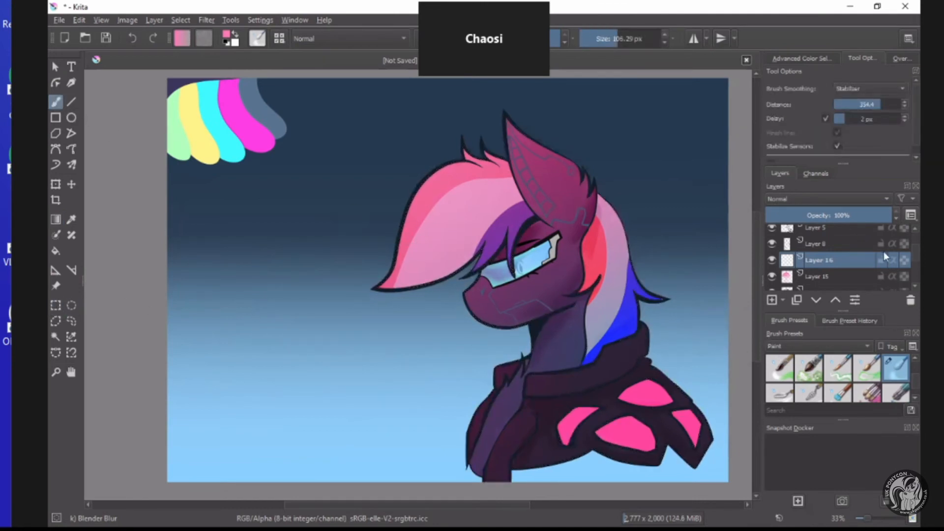
{"action": "left_click", "coordinate": [781, 346]}
{"action": "left_click", "coordinate": [785, 347]}
{"action": "left_click", "coordinate": [782, 370]}
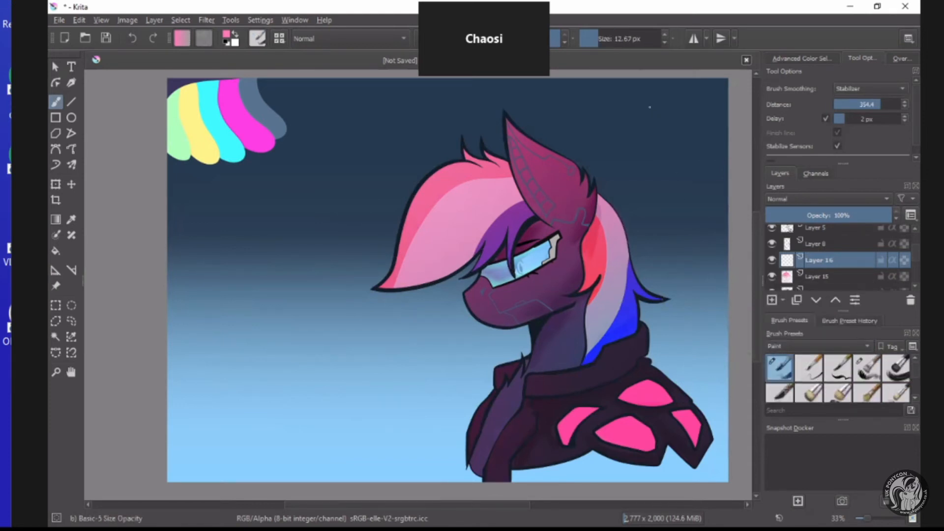
{"action": "double_click", "coordinate": [609, 44]}
{"action": "left_click", "coordinate": [664, 36]}
{"action": "left_click", "coordinate": [664, 35]}
{"action": "left_click", "coordinate": [664, 35]}
{"action": "left_click", "coordinate": [664, 35]}
{"action": "left_click", "coordinate": [664, 36]}
{"action": "left_click", "coordinate": [664, 35]}
{"action": "left_click", "coordinate": [664, 35]}
{"action": "scroll", "coordinate": [541, 378], "scroll_direction": "down", "scroll_amount": 1}
{"action": "scroll", "coordinate": [536, 361], "scroll_direction": "up", "scroll_amount": 2}
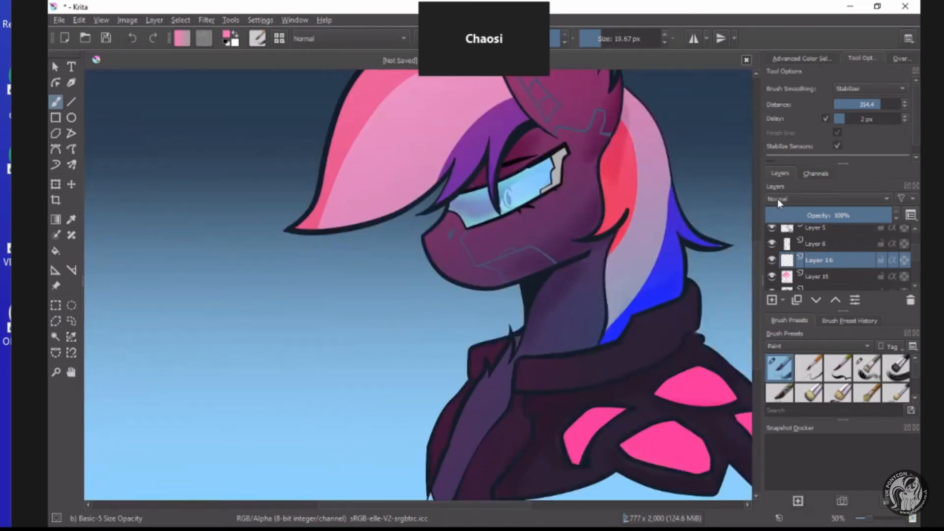
Set the new layer's blending mode to Luminosity/Shine (SAI), with a 63.29 px brush in light blue #68ceff.
{"action": "left_click", "coordinate": [778, 199]}
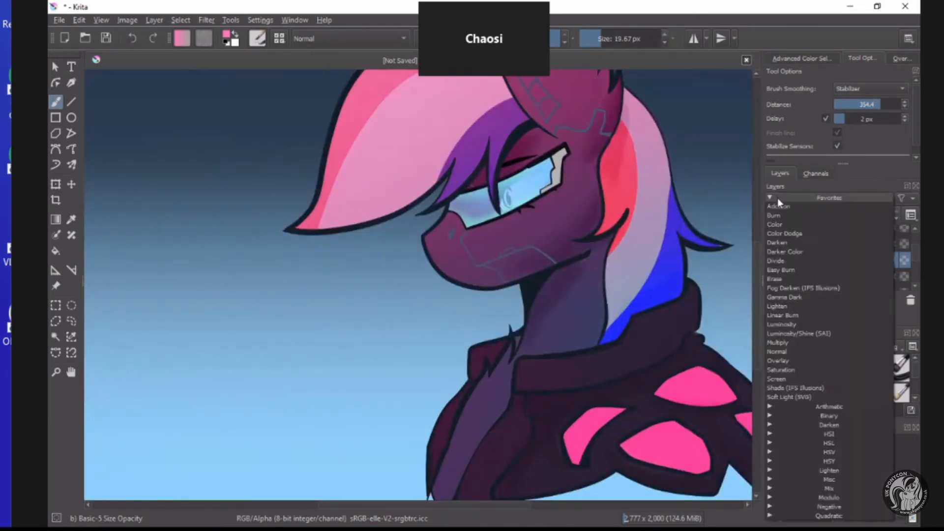
{"action": "left_click", "coordinate": [817, 334]}
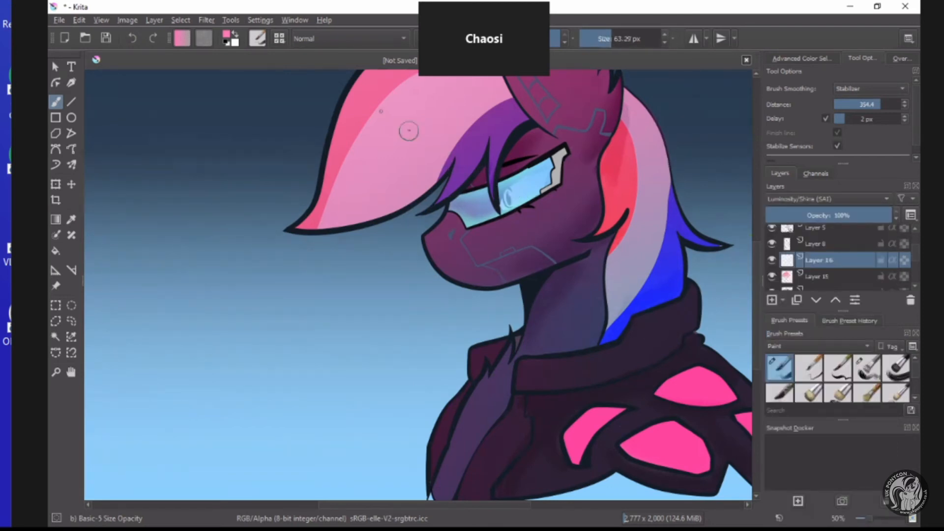
{"action": "left_click", "coordinate": [227, 38]}
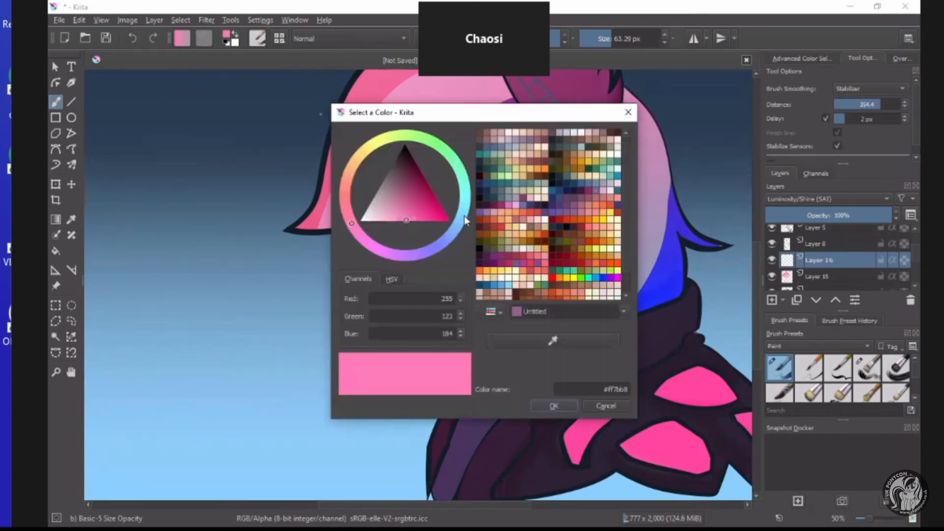
{"action": "left_click", "coordinate": [462, 216]}
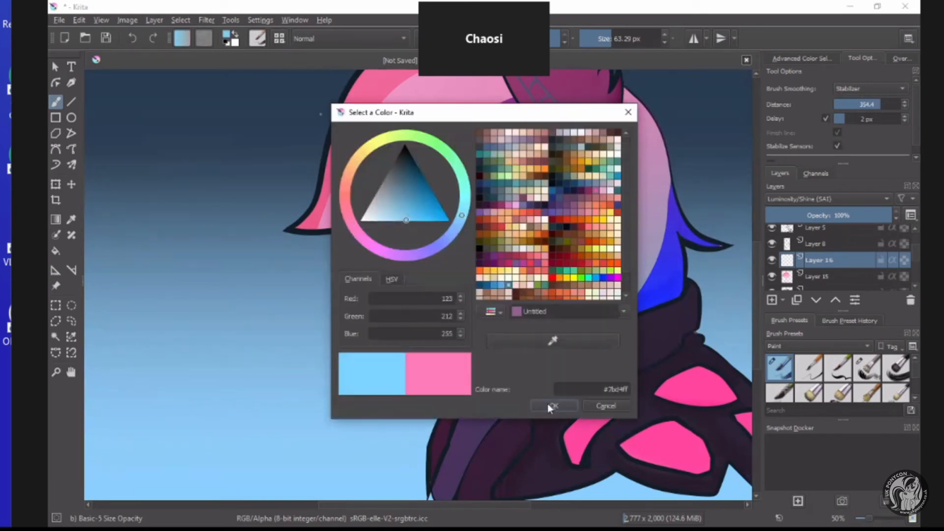
{"action": "left_click", "coordinate": [413, 234]}
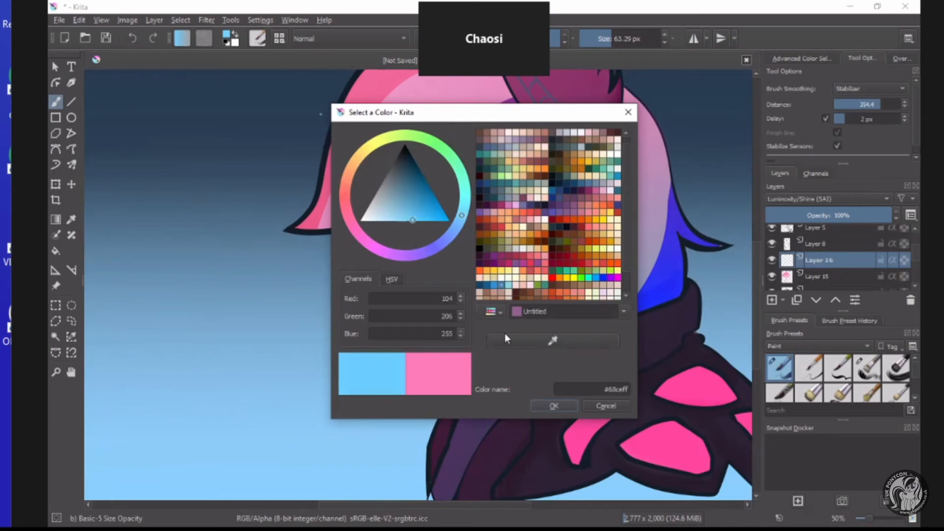
{"action": "left_click", "coordinate": [554, 406]}
Try a light blue glow stroke along the upper edge of the glasses on Layer 16, and undo it.
{"action": "scroll", "coordinate": [516, 170], "scroll_direction": "down", "scroll_amount": 2}
{"action": "scroll", "coordinate": [516, 160], "scroll_direction": "up", "scroll_amount": 3}
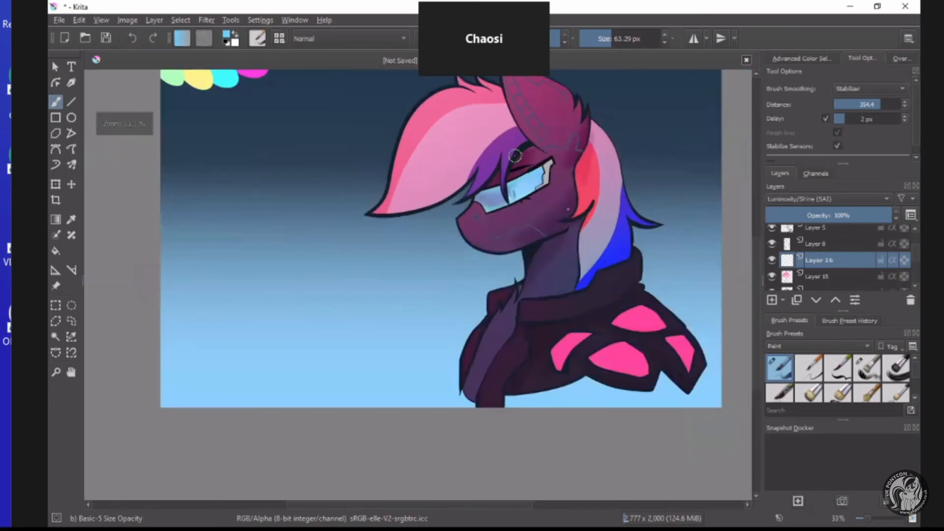
{"action": "scroll", "coordinate": [515, 157], "scroll_direction": "up", "scroll_amount": 2}
{"action": "mouse_move", "coordinate": [611, 170]}
{"action": "left_mouse_down"}
{"action": "mouse_move", "coordinate": [550, 201]}
{"action": "mouse_move", "coordinate": [515, 193]}
{"action": "left_mouse_up"}
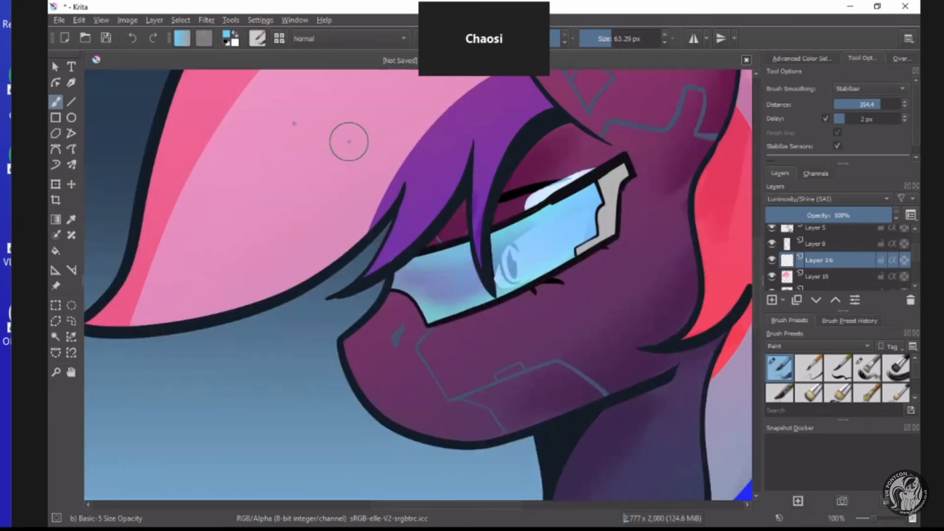
{"action": "left_click", "coordinate": [134, 38]}
Move Layer 16 up the layer stack to sit between Layer 10 and Layer 6.
{"action": "left_click", "coordinate": [835, 299]}
{"action": "left_click", "coordinate": [835, 300]}
{"action": "left_click", "coordinate": [836, 300]}
{"action": "scroll", "coordinate": [833, 288], "scroll_direction": "up", "scroll_amount": 1}
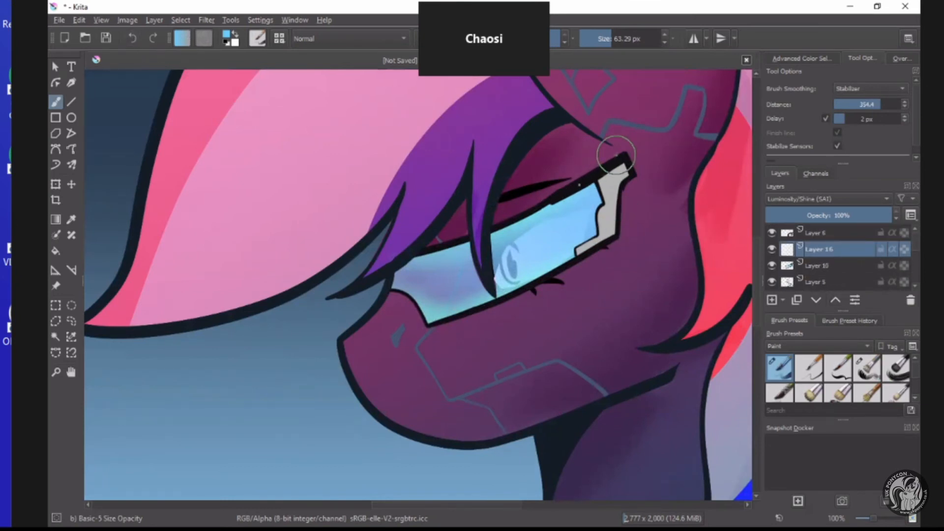
Paint light blue glow strokes on Layer 16 around the glasses, across the brow and cheek, and along the lens edges.
{"action": "mouse_move", "coordinate": [596, 173]}
{"action": "left_mouse_down"}
{"action": "mouse_move", "coordinate": [482, 240]}
{"action": "mouse_move", "coordinate": [520, 217]}
{"action": "mouse_move", "coordinate": [401, 259]}
{"action": "mouse_move", "coordinate": [403, 289]}
{"action": "mouse_move", "coordinate": [438, 317]}
{"action": "mouse_move", "coordinate": [527, 284]}
{"action": "mouse_move", "coordinate": [603, 231]}
{"action": "mouse_move", "coordinate": [596, 230]}
{"action": "mouse_move", "coordinate": [566, 260]}
{"action": "mouse_move", "coordinate": [574, 275]}
{"action": "mouse_move", "coordinate": [637, 250]}
{"action": "mouse_move", "coordinate": [487, 343]}
{"action": "mouse_move", "coordinate": [612, 290]}
{"action": "mouse_move", "coordinate": [602, 282]}
{"action": "mouse_move", "coordinate": [633, 268]}
{"action": "mouse_move", "coordinate": [637, 207]}
{"action": "mouse_move", "coordinate": [594, 192]}
{"action": "mouse_move", "coordinate": [654, 241]}
{"action": "mouse_move", "coordinate": [651, 252]}
{"action": "mouse_move", "coordinate": [583, 268]}
{"action": "left_mouse_up"}
{"action": "scroll", "coordinate": [638, 207], "scroll_direction": "down", "scroll_amount": 5}
{"action": "scroll", "coordinate": [639, 207], "scroll_direction": "up", "scroll_amount": 4}
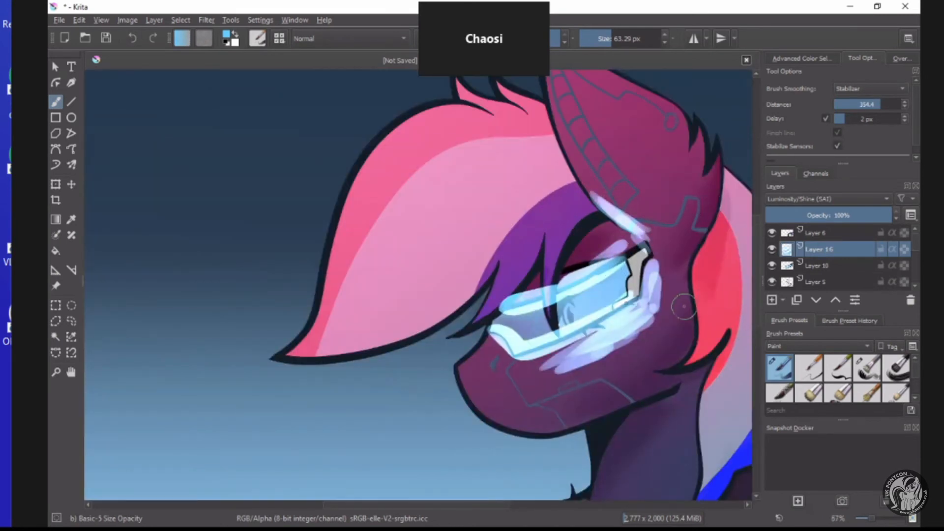
{"action": "scroll", "coordinate": [602, 309], "scroll_direction": "down", "scroll_amount": 1}
{"action": "scroll", "coordinate": [635, 312], "scroll_direction": "up", "scroll_amount": 1}
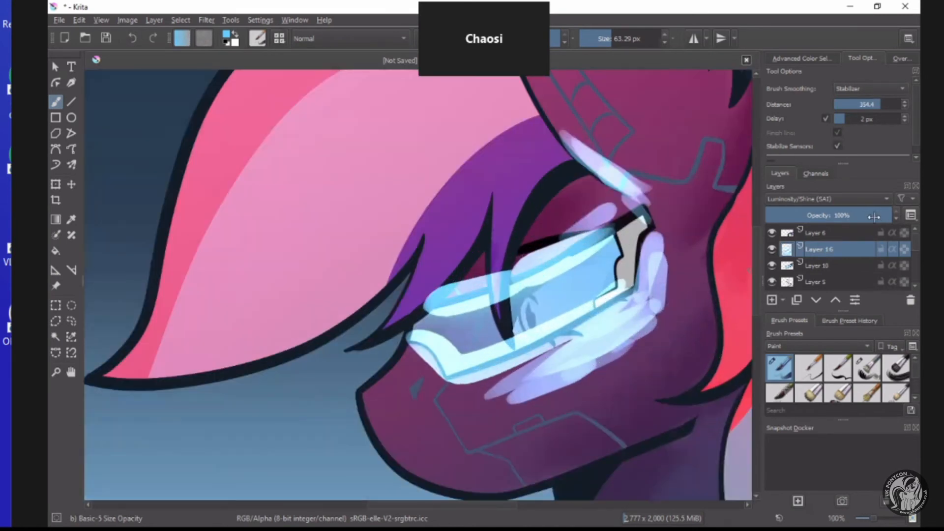
Lower Layer 16's opacity to 81% and smooth the light blue strokes into a soft glow with the Blender Blur brush preset.
{"action": "left_click", "coordinate": [868, 215]}
{"action": "scroll", "coordinate": [846, 379], "scroll_direction": "down", "scroll_amount": 2}
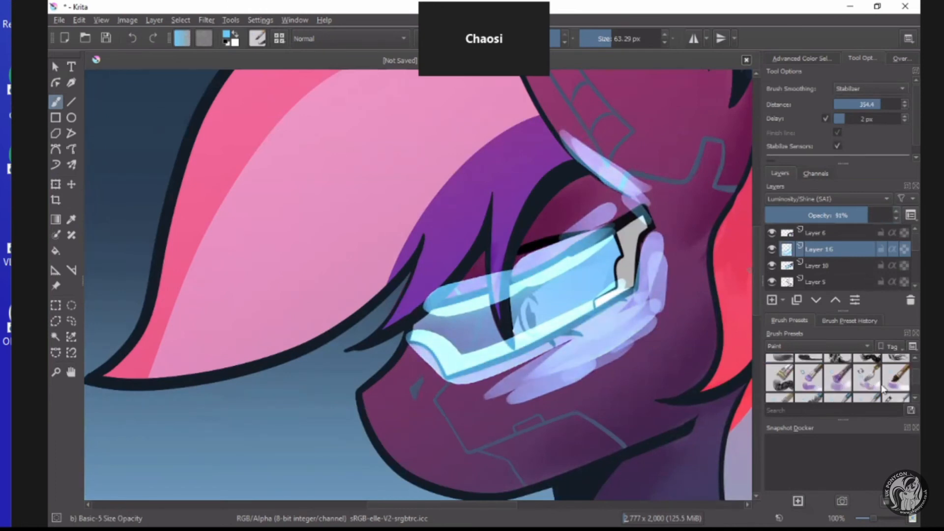
{"action": "left_click", "coordinate": [895, 398]}
{"action": "mouse_move", "coordinate": [630, 304]}
{"action": "left_mouse_down"}
{"action": "mouse_move", "coordinate": [674, 271]}
{"action": "mouse_move", "coordinate": [648, 334]}
{"action": "mouse_move", "coordinate": [473, 396]}
{"action": "mouse_move", "coordinate": [491, 396]}
{"action": "mouse_move", "coordinate": [480, 347]}
{"action": "mouse_move", "coordinate": [649, 263]}
{"action": "mouse_move", "coordinate": [494, 342]}
{"action": "mouse_move", "coordinate": [511, 310]}
{"action": "mouse_move", "coordinate": [617, 253]}
{"action": "mouse_move", "coordinate": [596, 272]}
{"action": "mouse_move", "coordinate": [439, 299]}
{"action": "mouse_move", "coordinate": [430, 284]}
{"action": "mouse_move", "coordinate": [600, 184]}
{"action": "mouse_move", "coordinate": [550, 134]}
{"action": "mouse_move", "coordinate": [564, 124]}
{"action": "mouse_move", "coordinate": [597, 143]}
{"action": "mouse_move", "coordinate": [650, 204]}
{"action": "mouse_move", "coordinate": [682, 276]}
{"action": "mouse_move", "coordinate": [643, 333]}
{"action": "mouse_move", "coordinate": [657, 325]}
{"action": "mouse_move", "coordinate": [606, 360]}
{"action": "mouse_move", "coordinate": [376, 331]}
{"action": "mouse_move", "coordinate": [507, 366]}
{"action": "left_mouse_up"}
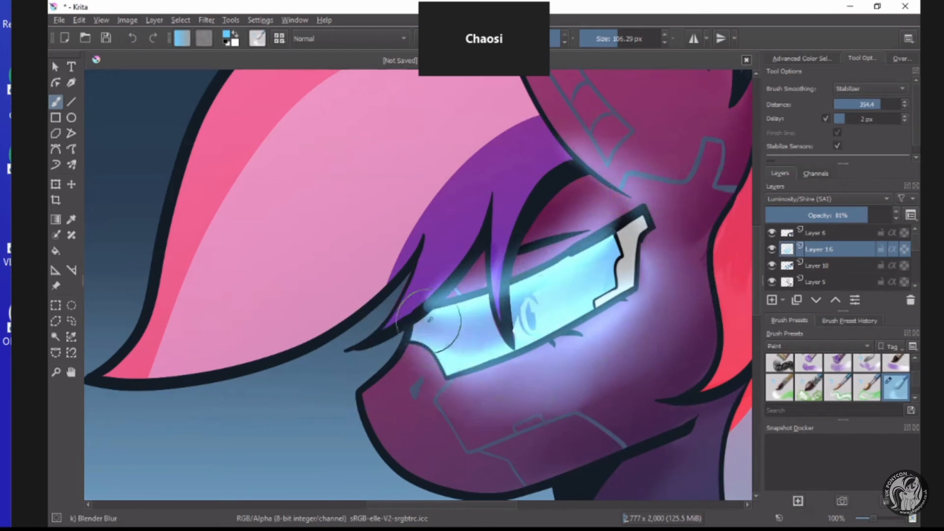
Add light blue strokes inside the glasses lens with the Basic-5 Size Opacity preset, and soften them with Blender Blur.
{"action": "scroll", "coordinate": [781, 369], "scroll_direction": "up", "scroll_amount": 3}
{"action": "left_click", "coordinate": [782, 370]}
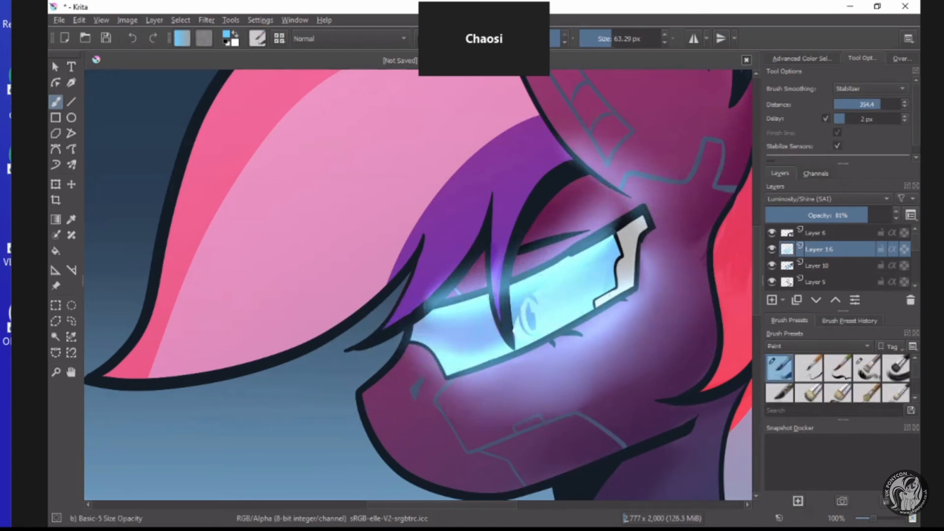
{"action": "mouse_move", "coordinate": [481, 332]}
{"action": "left_mouse_down"}
{"action": "mouse_move", "coordinate": [625, 255]}
{"action": "mouse_move", "coordinate": [437, 339]}
{"action": "mouse_move", "coordinate": [466, 340]}
{"action": "mouse_move", "coordinate": [636, 287]}
{"action": "left_mouse_up"}
{"action": "scroll", "coordinate": [897, 387], "scroll_direction": "down", "scroll_amount": 3}
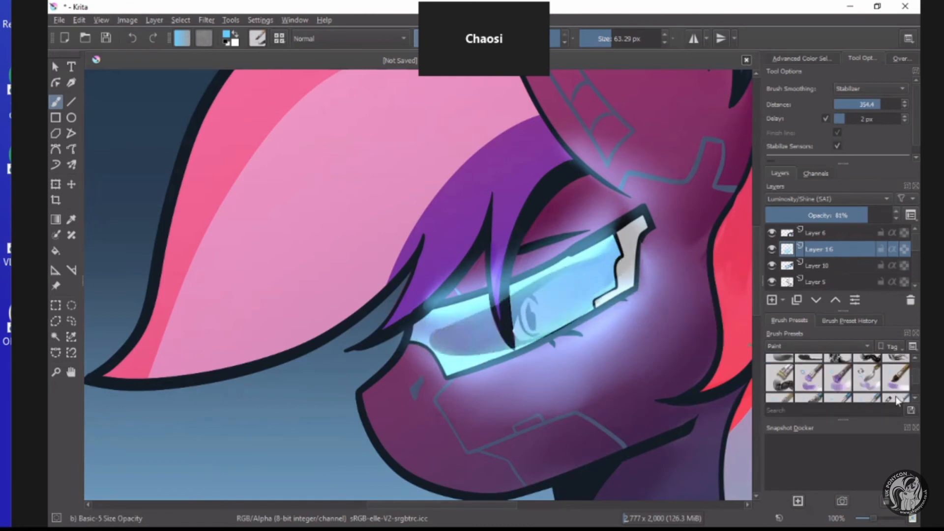
{"action": "left_click", "coordinate": [896, 389]}
{"action": "mouse_move", "coordinate": [537, 331]}
{"action": "left_mouse_down"}
{"action": "mouse_move", "coordinate": [428, 331]}
{"action": "mouse_move", "coordinate": [457, 339]}
{"action": "mouse_move", "coordinate": [584, 280]}
{"action": "mouse_move", "coordinate": [558, 298]}
{"action": "mouse_move", "coordinate": [621, 248]}
{"action": "left_mouse_up"}
{"action": "scroll", "coordinate": [580, 376], "scroll_direction": "down", "scroll_amount": 5}
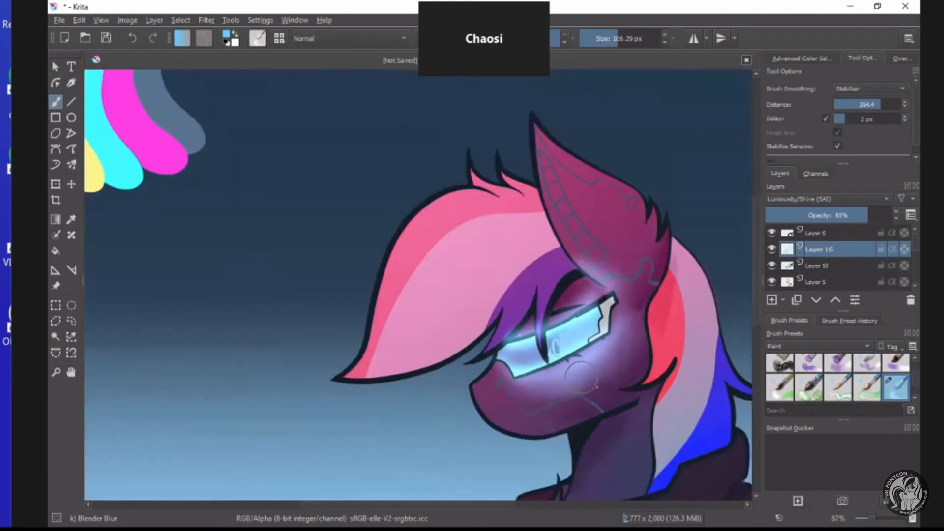
{"action": "scroll", "coordinate": [533, 330], "scroll_direction": "up", "scroll_amount": 2}
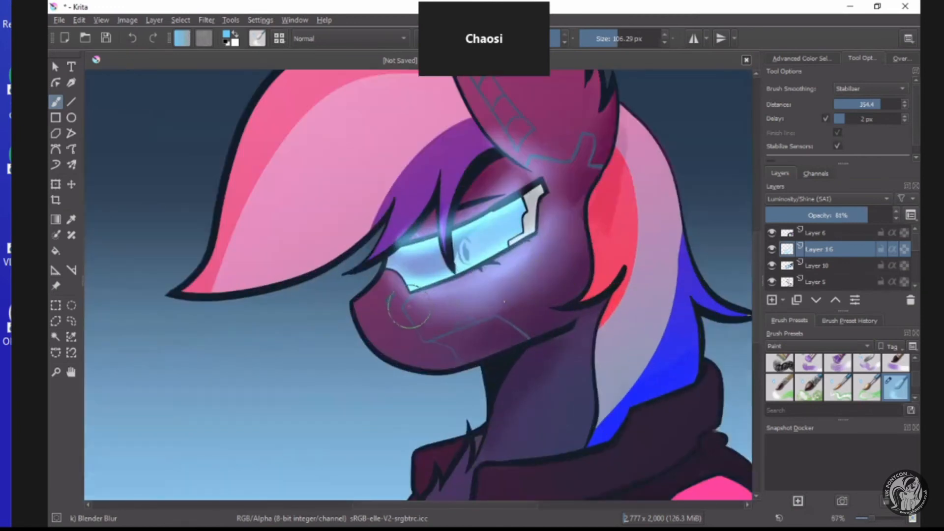
Switch back to the Basic-5 Size Opacity preset, try a light blue stroke down the front of the muzzle, and undo it.
{"action": "scroll", "coordinate": [790, 373], "scroll_direction": "up", "scroll_amount": 3}
{"action": "left_click", "coordinate": [782, 367]}
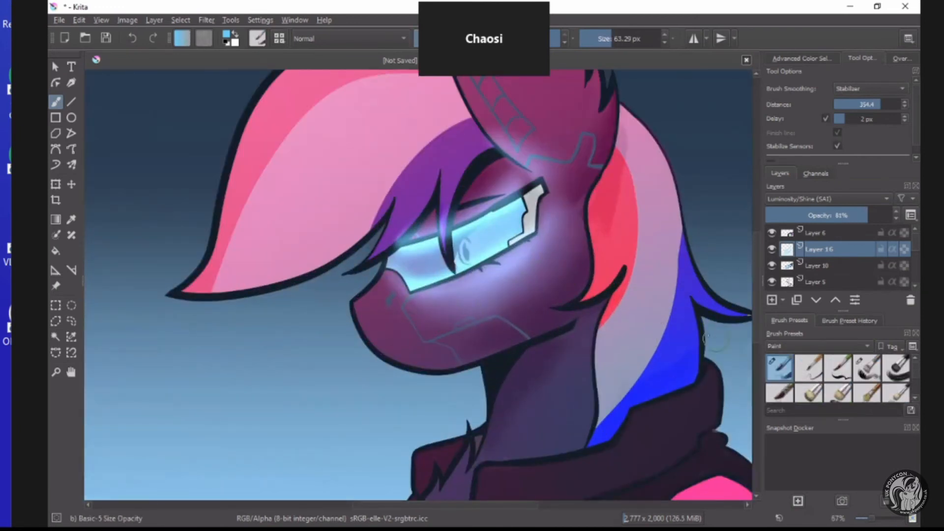
{"action": "scroll", "coordinate": [401, 285], "scroll_direction": "up", "scroll_amount": 2}
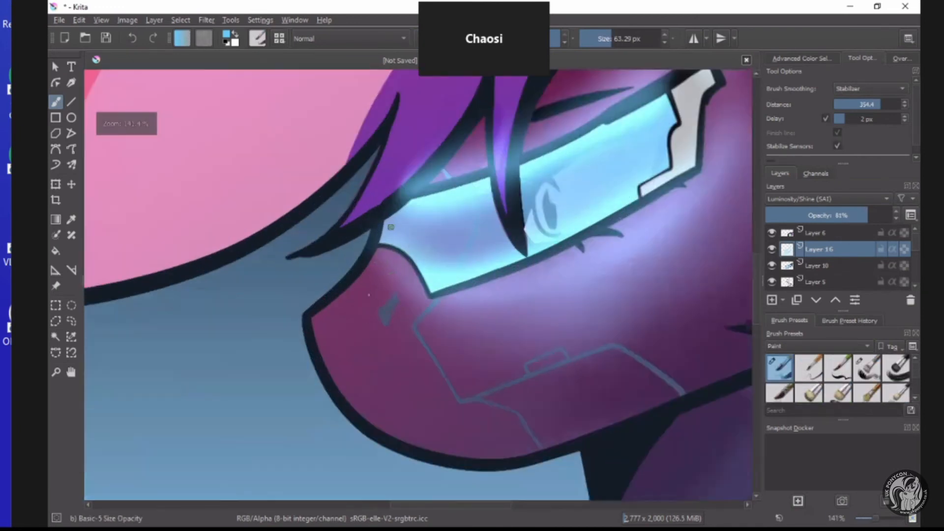
{"action": "mouse_move", "coordinate": [387, 230]}
{"action": "left_mouse_down"}
{"action": "mouse_move", "coordinate": [355, 306]}
{"action": "mouse_move", "coordinate": [329, 324]}
{"action": "mouse_move", "coordinate": [367, 369]}
{"action": "left_mouse_up"}
{"action": "left_click", "coordinate": [134, 39]}
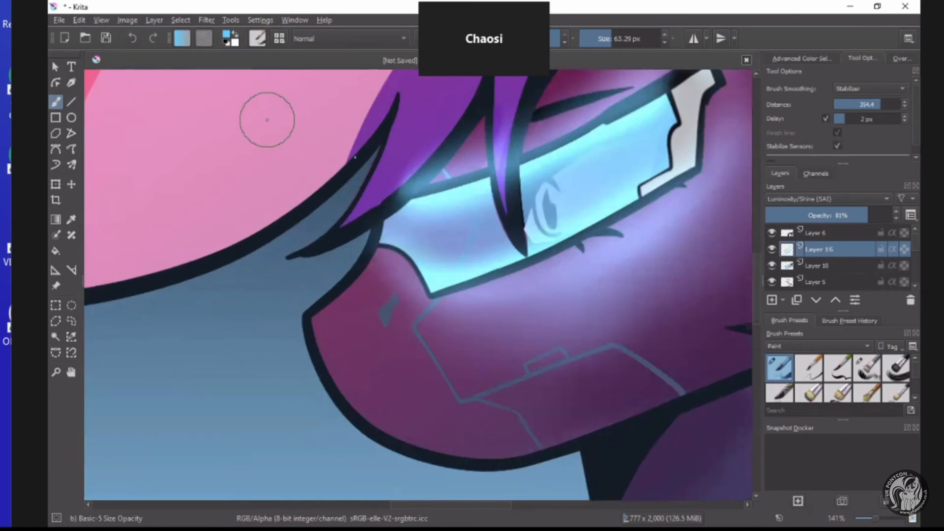
Paint a light blue highlight along the purple hair strand hanging over the glasses, and blend it with Blender Blur.
{"action": "scroll", "coordinate": [258, 115], "scroll_direction": "down", "scroll_amount": 1}
{"action": "scroll", "coordinate": [305, 137], "scroll_direction": "down", "scroll_amount": 3}
{"action": "scroll", "coordinate": [384, 123], "scroll_direction": "up", "scroll_amount": 5}
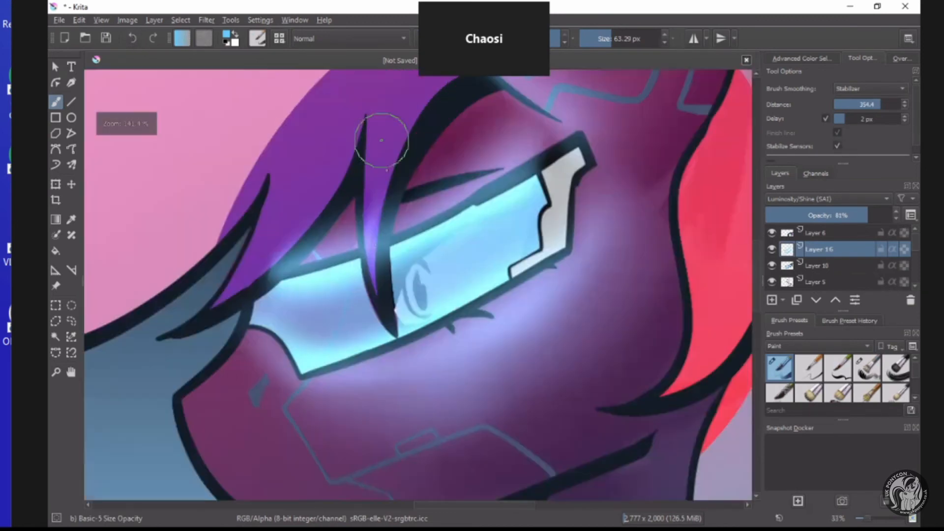
{"action": "left_click_drag", "start_coordinate": [433, 97], "coordinate": [396, 315]}
{"action": "scroll", "coordinate": [866, 379], "scroll_direction": "down", "scroll_amount": 2}
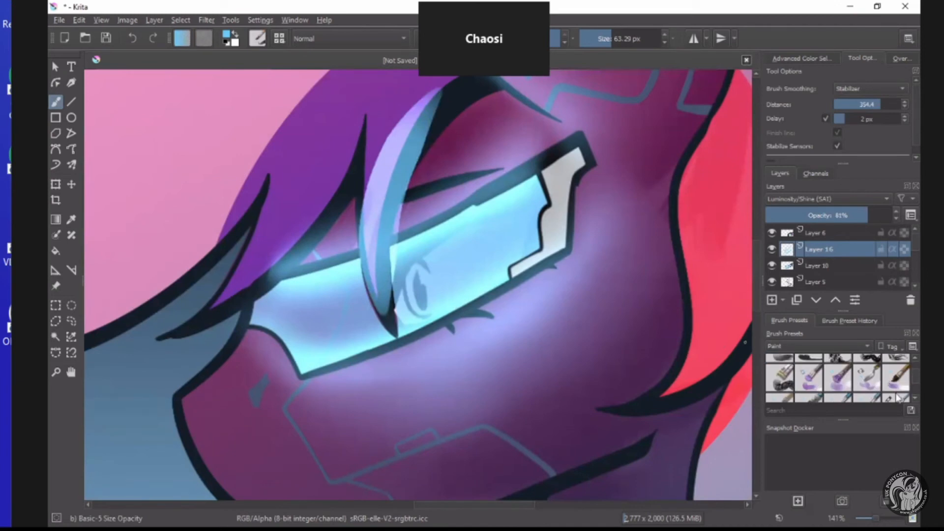
{"action": "left_click", "coordinate": [895, 378]}
{"action": "left_click", "coordinate": [899, 402]}
{"action": "mouse_move", "coordinate": [413, 94]}
{"action": "left_mouse_down"}
{"action": "mouse_move", "coordinate": [362, 181]}
{"action": "mouse_move", "coordinate": [367, 273]}
{"action": "left_mouse_up"}
{"action": "scroll", "coordinate": [449, 155], "scroll_direction": "down", "scroll_amount": 4}
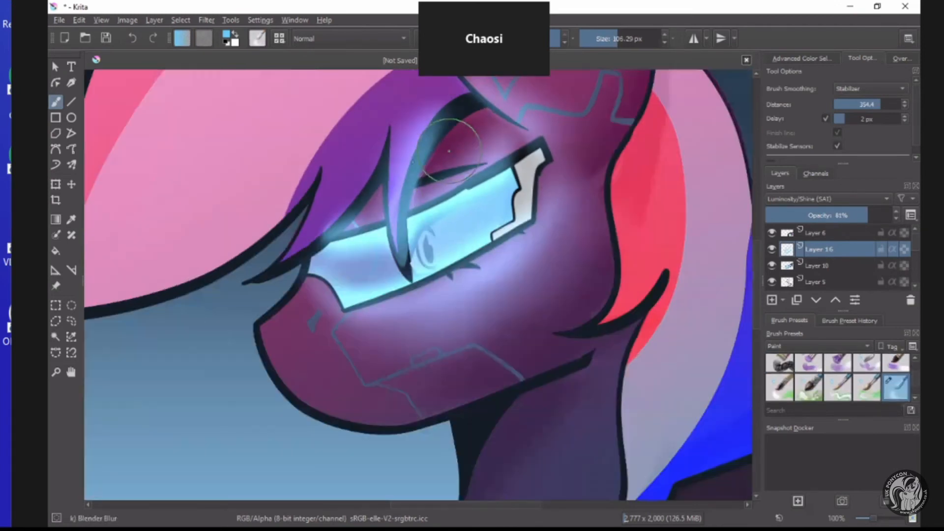
{"action": "scroll", "coordinate": [379, 265], "scroll_direction": "up", "scroll_amount": 4}
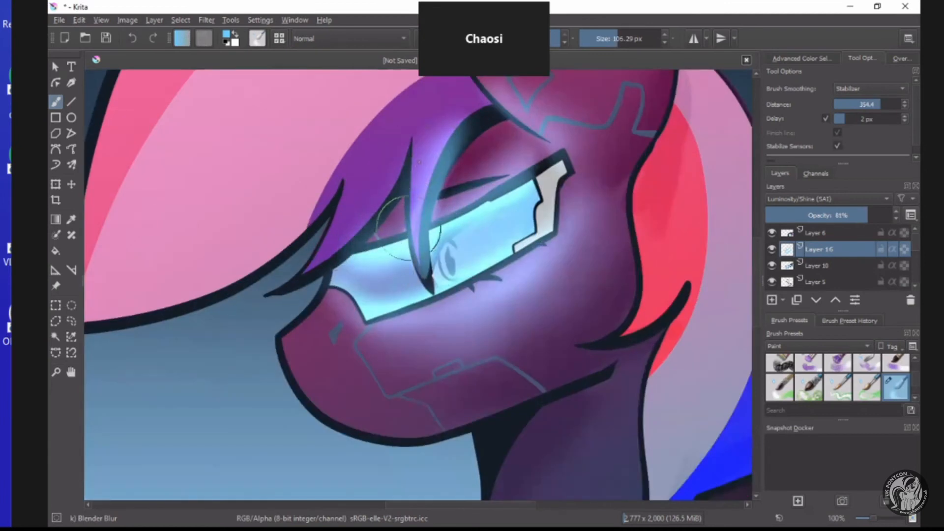
{"action": "scroll", "coordinate": [408, 165], "scroll_direction": "down", "scroll_amount": 2}
{"action": "scroll", "coordinate": [412, 163], "scroll_direction": "up", "scroll_amount": 2}
Choose the Basic-5 Size Opacity preset and set the foreground colour to pink #ff74cd.
{"action": "scroll", "coordinate": [759, 364], "scroll_direction": "up", "scroll_amount": 3}
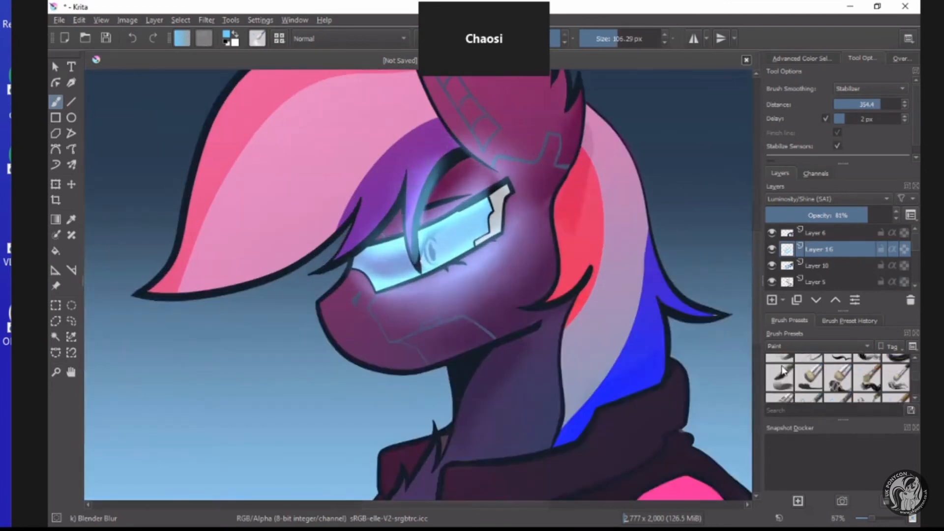
{"action": "left_click", "coordinate": [778, 367]}
{"action": "scroll", "coordinate": [652, 340], "scroll_direction": "down", "scroll_amount": 4}
{"action": "scroll", "coordinate": [656, 373], "scroll_direction": "up", "scroll_amount": 3}
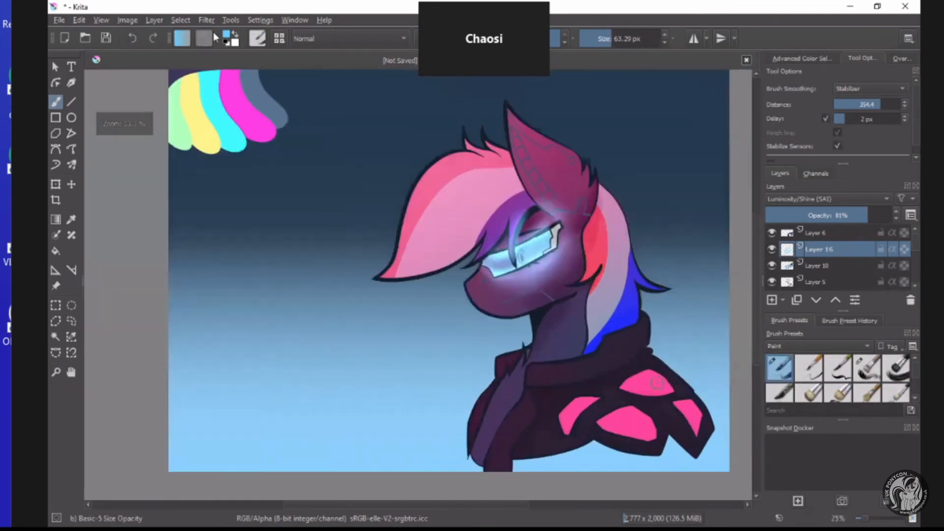
{"action": "left_click", "coordinate": [228, 40]}
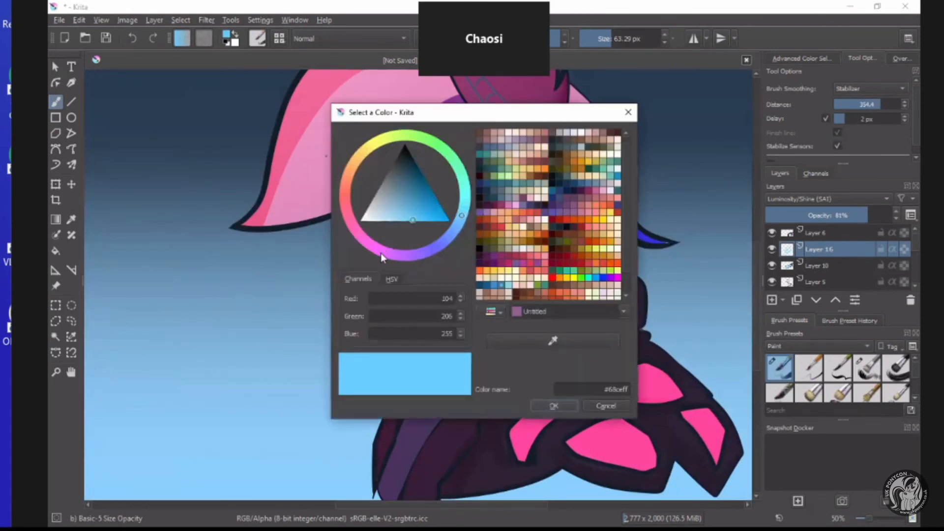
{"action": "left_click", "coordinate": [380, 252]}
{"action": "left_click", "coordinate": [358, 233]}
{"action": "left_click", "coordinate": [407, 230]}
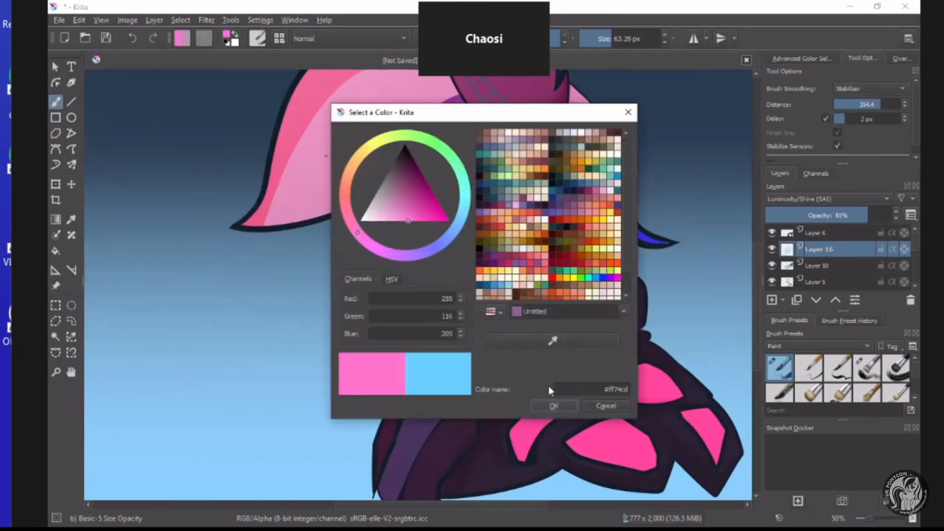
{"action": "left_click", "coordinate": [553, 406]}
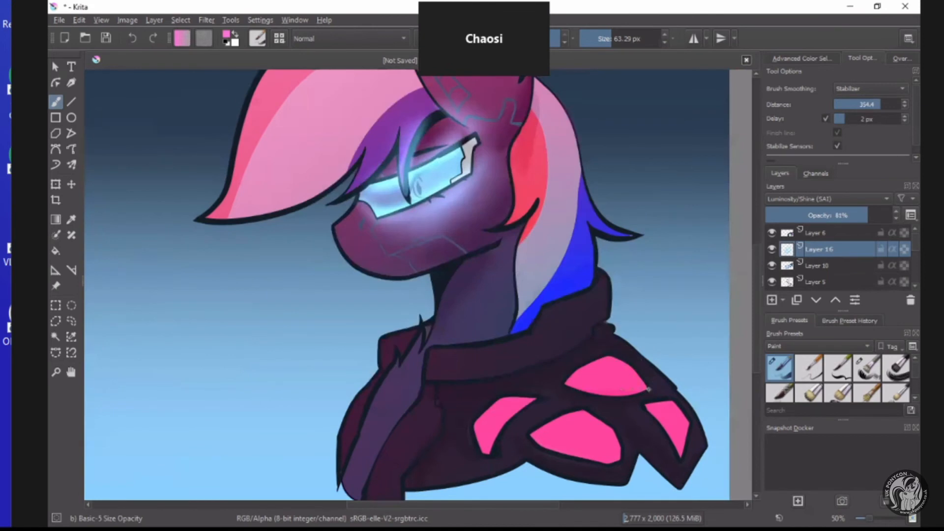
Paint pink strokes over the upper edges of the four pink jacket patches, and blur them into a glow with Blender Blur.
{"action": "mouse_move", "coordinate": [647, 388]}
{"action": "left_mouse_down"}
{"action": "mouse_move", "coordinate": [609, 353]}
{"action": "mouse_move", "coordinate": [561, 382]}
{"action": "mouse_move", "coordinate": [572, 387]}
{"action": "mouse_move", "coordinate": [566, 366]}
{"action": "mouse_move", "coordinate": [583, 351]}
{"action": "mouse_move", "coordinate": [611, 346]}
{"action": "mouse_move", "coordinate": [662, 398]}
{"action": "mouse_move", "coordinate": [647, 404]}
{"action": "mouse_move", "coordinate": [677, 405]}
{"action": "mouse_move", "coordinate": [691, 435]}
{"action": "mouse_move", "coordinate": [684, 413]}
{"action": "mouse_move", "coordinate": [683, 458]}
{"action": "mouse_move", "coordinate": [674, 408]}
{"action": "mouse_move", "coordinate": [600, 416]}
{"action": "mouse_move", "coordinate": [577, 409]}
{"action": "mouse_move", "coordinate": [536, 432]}
{"action": "mouse_move", "coordinate": [606, 428]}
{"action": "mouse_move", "coordinate": [516, 393]}
{"action": "mouse_move", "coordinate": [480, 410]}
{"action": "mouse_move", "coordinate": [472, 452]}
{"action": "mouse_move", "coordinate": [510, 401]}
{"action": "left_mouse_up"}
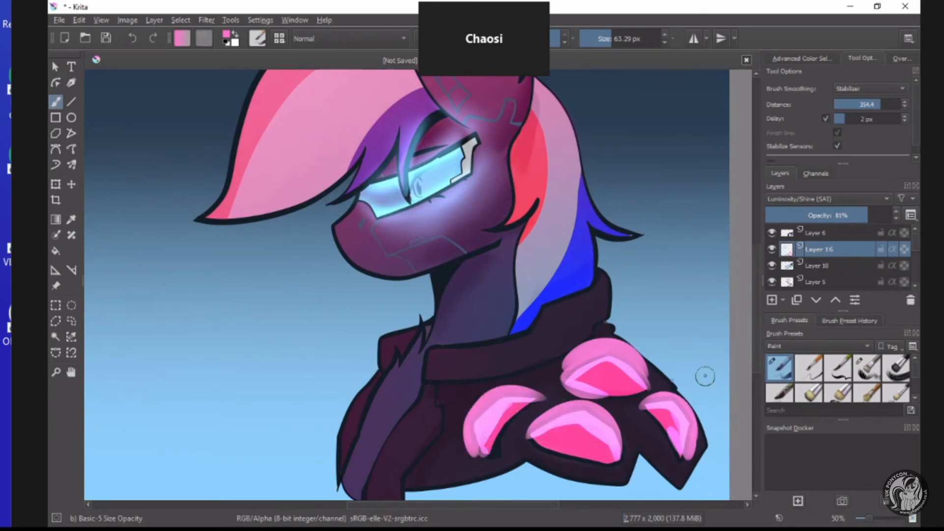
{"action": "scroll", "coordinate": [848, 393], "scroll_direction": "down", "scroll_amount": 5}
{"action": "left_click", "coordinate": [895, 367]}
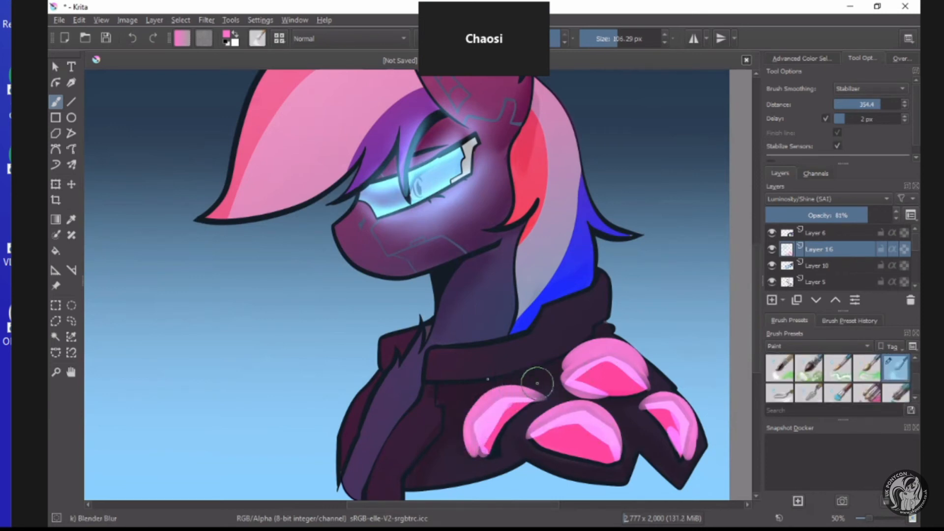
{"action": "mouse_move", "coordinate": [537, 383]}
{"action": "left_mouse_down"}
{"action": "mouse_move", "coordinate": [507, 381]}
{"action": "mouse_move", "coordinate": [461, 420]}
{"action": "mouse_move", "coordinate": [473, 461]}
{"action": "mouse_move", "coordinate": [479, 406]}
{"action": "mouse_move", "coordinate": [521, 385]}
{"action": "mouse_move", "coordinate": [567, 388]}
{"action": "mouse_move", "coordinate": [565, 374]}
{"action": "mouse_move", "coordinate": [593, 337]}
{"action": "mouse_move", "coordinate": [643, 367]}
{"action": "mouse_move", "coordinate": [629, 348]}
{"action": "mouse_move", "coordinate": [642, 355]}
{"action": "mouse_move", "coordinate": [633, 389]}
{"action": "mouse_move", "coordinate": [599, 386]}
{"action": "mouse_move", "coordinate": [619, 371]}
{"action": "mouse_move", "coordinate": [647, 409]}
{"action": "mouse_move", "coordinate": [667, 414]}
{"action": "mouse_move", "coordinate": [658, 390]}
{"action": "mouse_move", "coordinate": [668, 390]}
{"action": "mouse_move", "coordinate": [680, 456]}
{"action": "mouse_move", "coordinate": [627, 440]}
{"action": "mouse_move", "coordinate": [635, 433]}
{"action": "mouse_move", "coordinate": [600, 410]}
{"action": "mouse_move", "coordinate": [521, 434]}
{"action": "mouse_move", "coordinate": [594, 426]}
{"action": "mouse_move", "coordinate": [597, 416]}
{"action": "mouse_move", "coordinate": [596, 458]}
{"action": "mouse_move", "coordinate": [590, 427]}
{"action": "mouse_move", "coordinate": [548, 433]}
{"action": "mouse_move", "coordinate": [592, 435]}
{"action": "mouse_move", "coordinate": [522, 406]}
{"action": "mouse_move", "coordinate": [497, 444]}
{"action": "mouse_move", "coordinate": [510, 408]}
{"action": "left_mouse_up"}
{"action": "scroll", "coordinate": [510, 408], "scroll_direction": "down", "scroll_amount": 3}
{"action": "scroll", "coordinate": [510, 408], "scroll_direction": "up", "scroll_amount": 4}
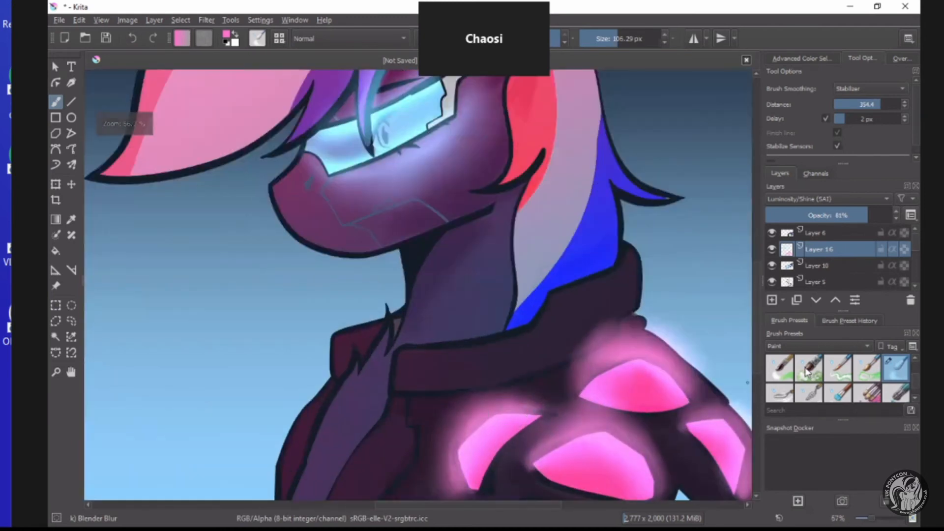
Select the pony's whole silhouette from Layer 14 with the Contiguous Selection tool.
{"action": "scroll", "coordinate": [806, 371], "scroll_direction": "down", "scroll_amount": 3}
{"action": "scroll", "coordinate": [819, 268], "scroll_direction": "down", "scroll_amount": 3}
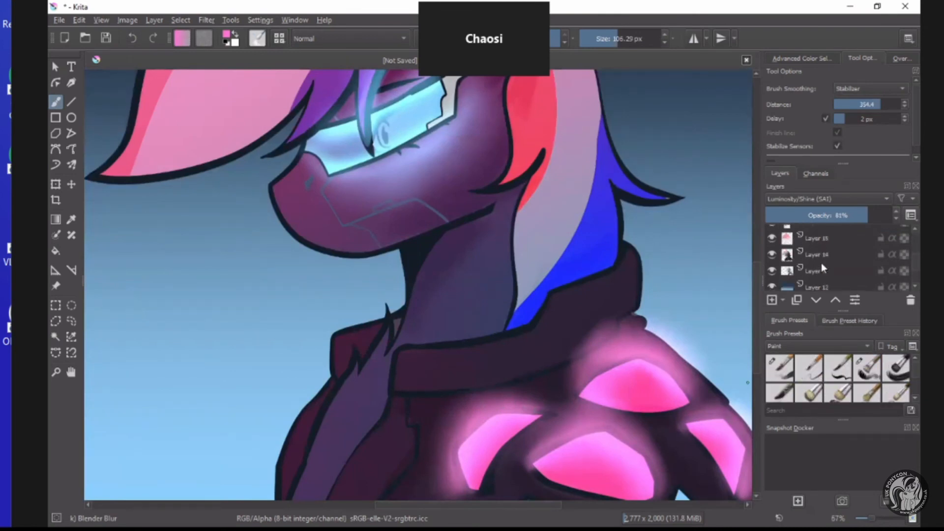
{"action": "left_click", "coordinate": [825, 261]}
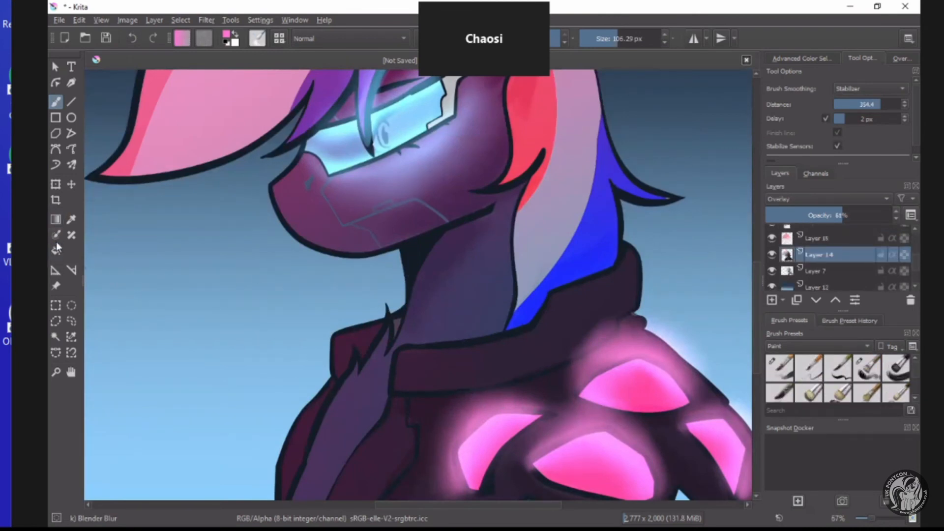
{"action": "left_click", "coordinate": [56, 336]}
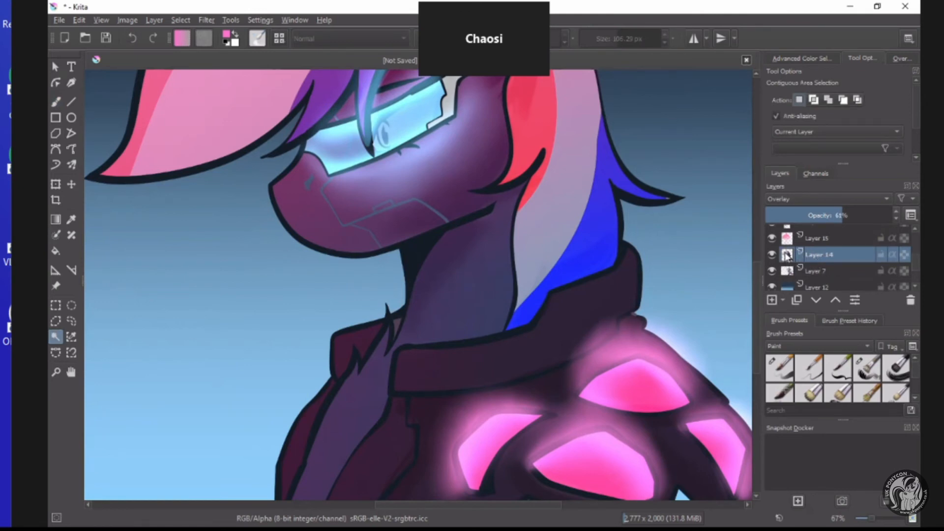
{"action": "left_click", "coordinate": [771, 255]}
{"action": "left_click", "coordinate": [771, 254]}
{"action": "scroll", "coordinate": [569, 320], "scroll_direction": "down", "scroll_amount": 1}
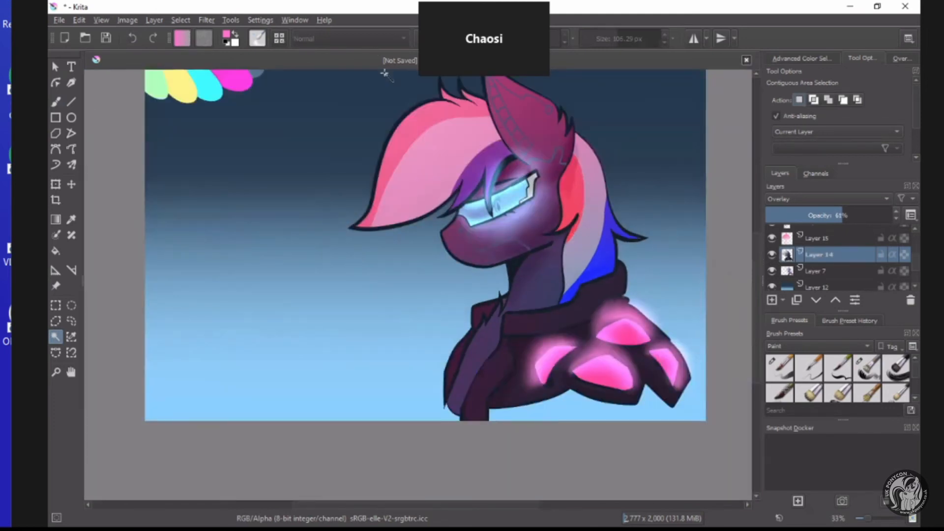
{"action": "scroll", "coordinate": [569, 304], "scroll_direction": "up", "scroll_amount": 1}
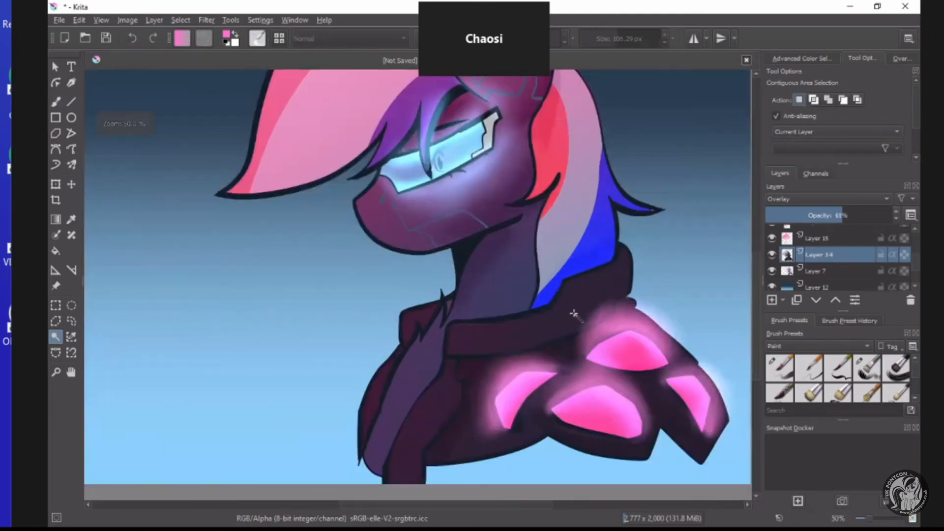
{"action": "scroll", "coordinate": [574, 313], "scroll_direction": "down", "scroll_amount": 1}
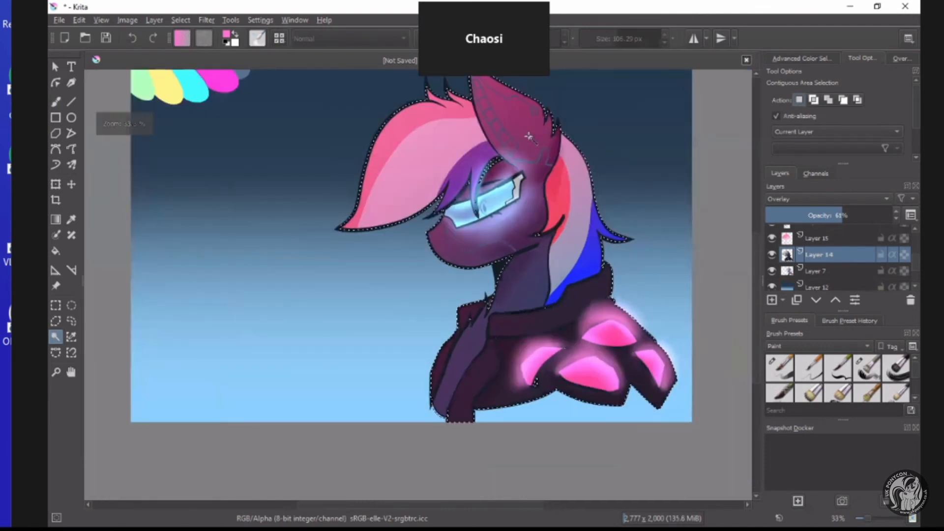
Add a new paint layer directly above Layer 16, keeping the silhouette selection active.
{"action": "left_click", "coordinate": [788, 254], "text": "ctrl"}
{"action": "left_click", "coordinate": [818, 239]}
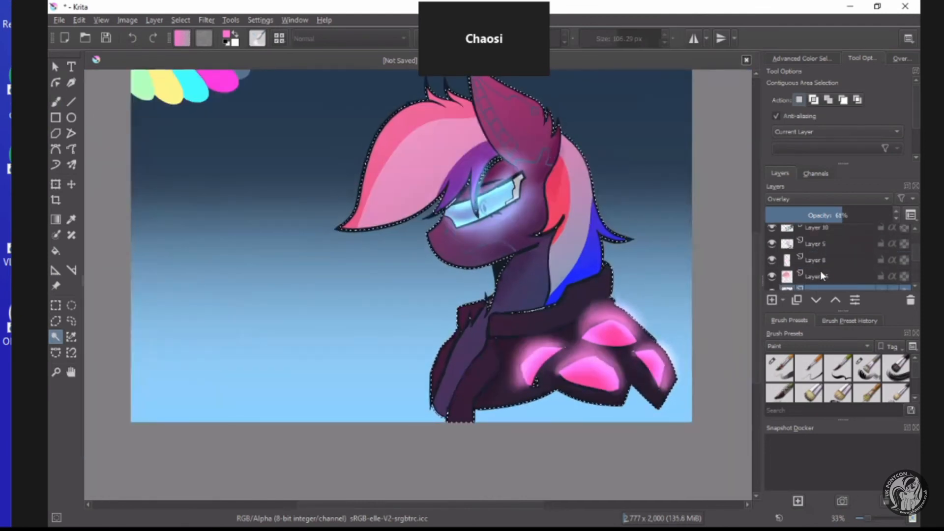
{"action": "scroll", "coordinate": [820, 270], "scroll_direction": "up", "scroll_amount": 1}
{"action": "scroll", "coordinate": [814, 259], "scroll_direction": "up", "scroll_amount": 1}
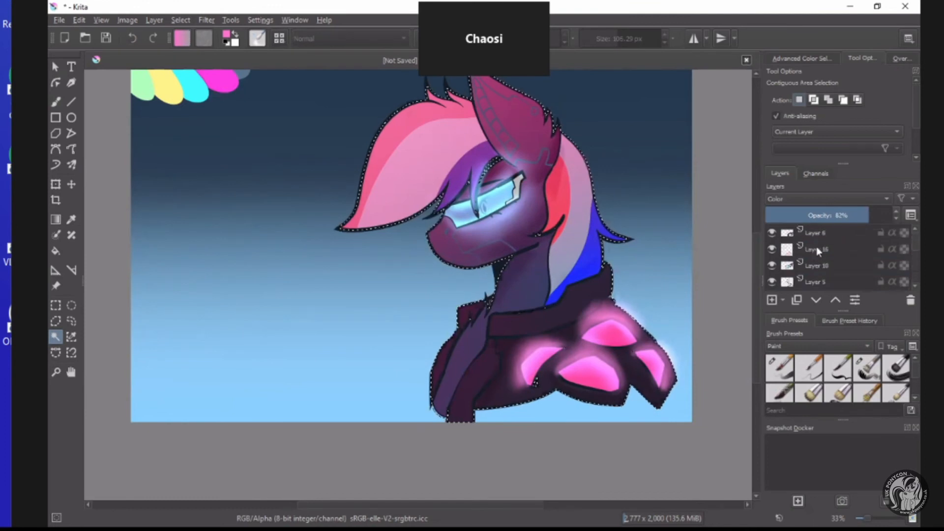
{"action": "left_click", "coordinate": [816, 247]}
{"action": "left_click", "coordinate": [772, 300]}
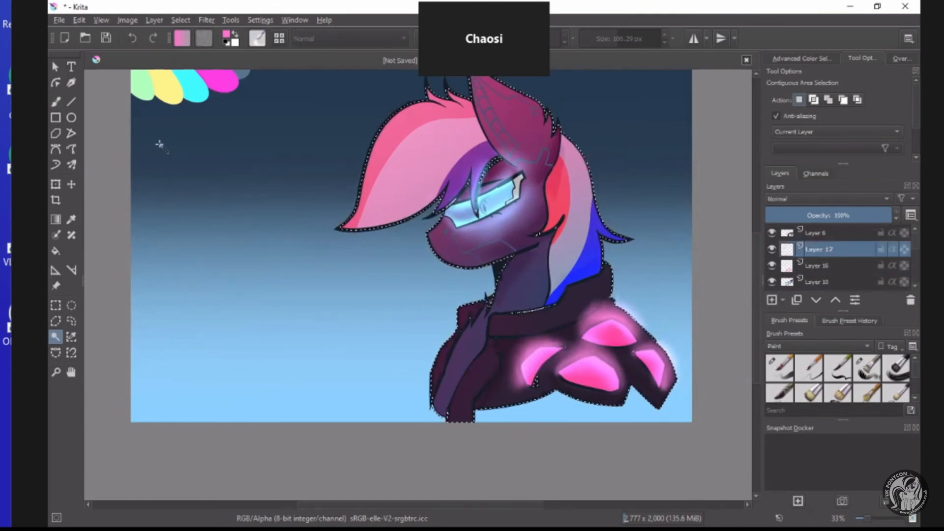
Show the Digital brush presets and choose Airbrush Soft.
{"action": "left_click", "coordinate": [818, 346]}
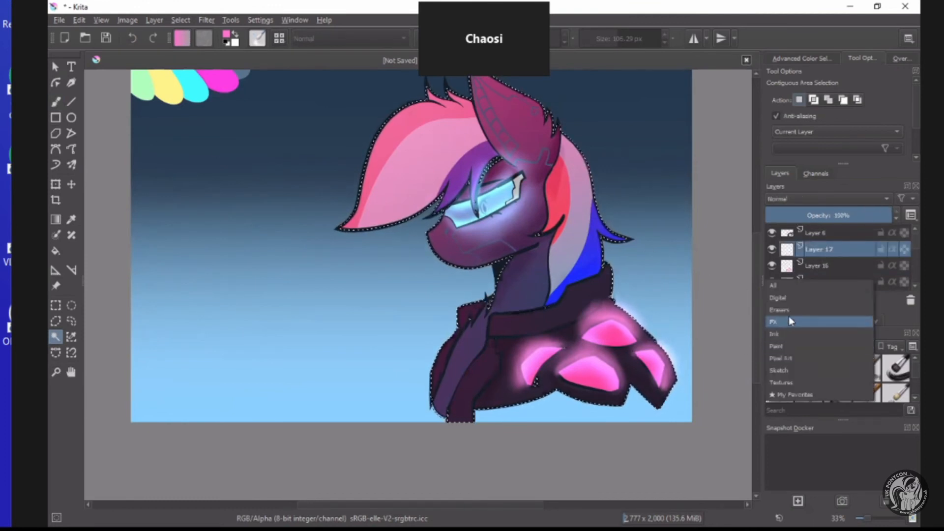
{"action": "left_click", "coordinate": [790, 298]}
{"action": "left_click", "coordinate": [838, 368]}
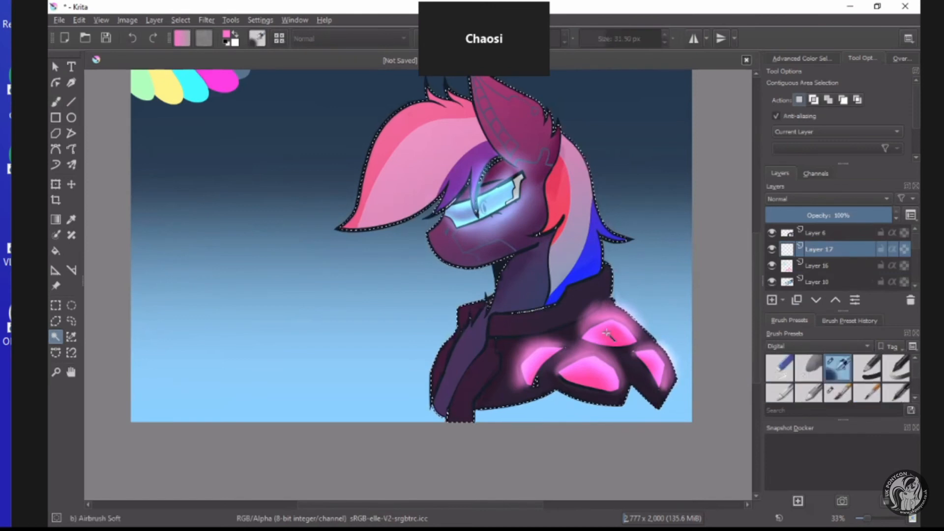
{"action": "scroll", "coordinate": [614, 341], "scroll_direction": "up", "scroll_amount": 2}
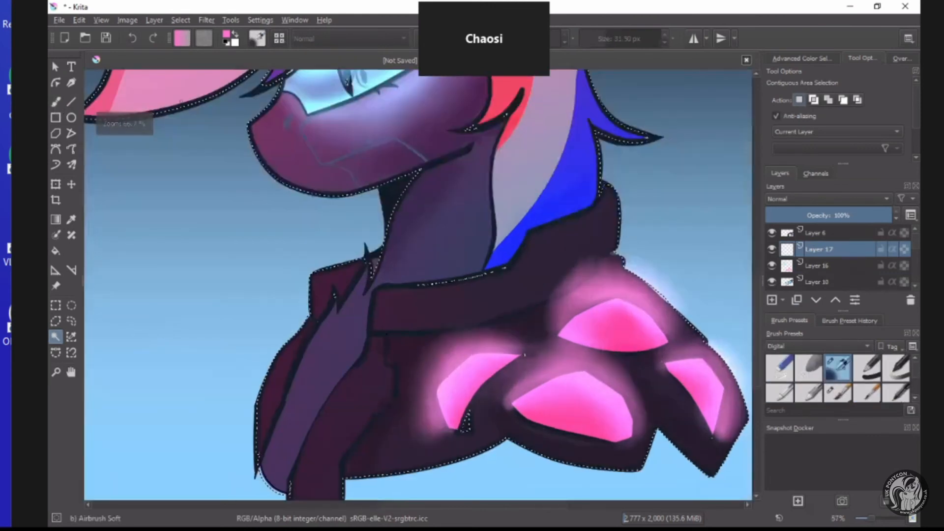
Set Layer 17 to Luminosity/Shine (SAI) and airbrush a soft pink glow over the jacket, neck and back mane at 201.71 px.
{"action": "key", "text": "b"}
{"action": "mouse_move", "coordinate": [606, 42]}
{"action": "left_mouse_down"}
{"action": "mouse_move", "coordinate": [613, 69]}
{"action": "mouse_move", "coordinate": [626, 71]}
{"action": "left_mouse_up"}
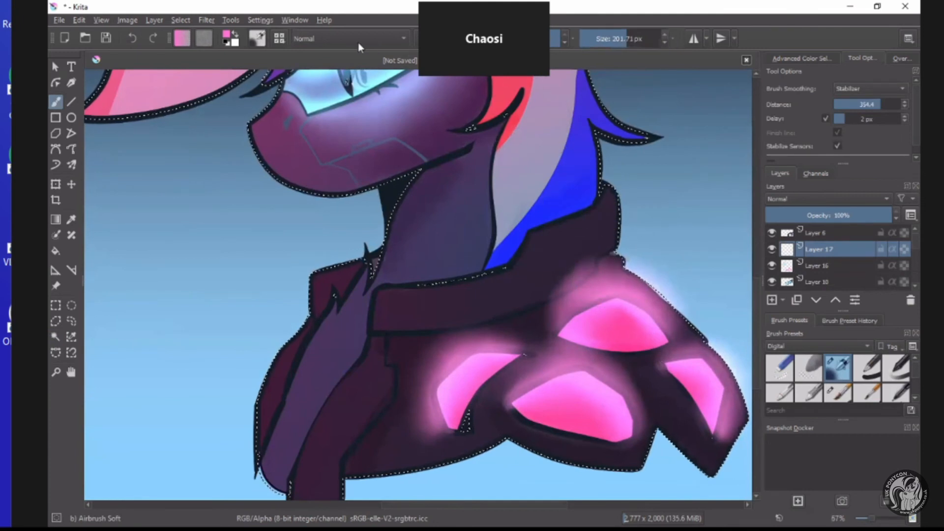
{"action": "left_click", "coordinate": [826, 199]}
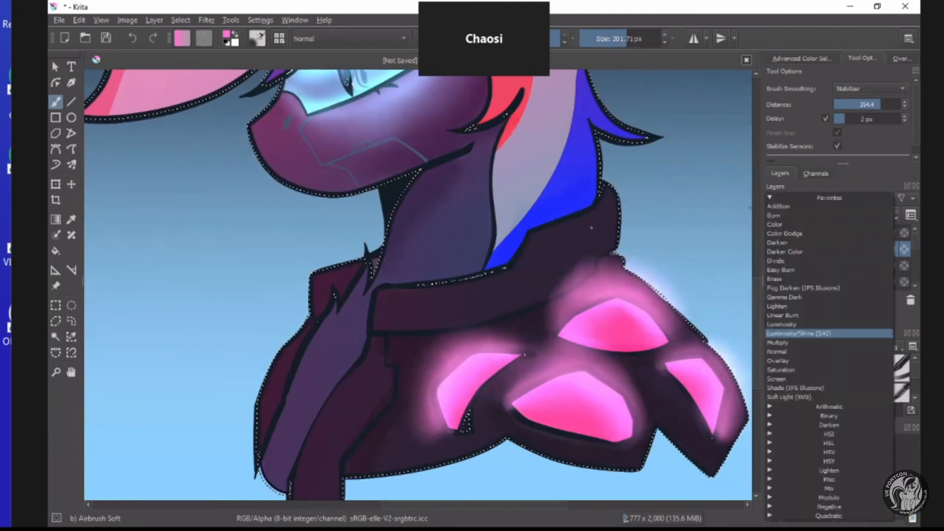
{"action": "left_click", "coordinate": [806, 331]}
{"action": "mouse_move", "coordinate": [575, 231]}
{"action": "left_mouse_down"}
{"action": "mouse_move", "coordinate": [562, 267]}
{"action": "mouse_move", "coordinate": [609, 231]}
{"action": "mouse_move", "coordinate": [581, 263]}
{"action": "mouse_move", "coordinate": [380, 337]}
{"action": "mouse_move", "coordinate": [635, 285]}
{"action": "mouse_move", "coordinate": [706, 341]}
{"action": "mouse_move", "coordinate": [640, 378]}
{"action": "mouse_move", "coordinate": [660, 424]}
{"action": "mouse_move", "coordinate": [530, 371]}
{"action": "mouse_move", "coordinate": [393, 428]}
{"action": "mouse_move", "coordinate": [428, 334]}
{"action": "mouse_move", "coordinate": [576, 190]}
{"action": "mouse_move", "coordinate": [504, 267]}
{"action": "mouse_move", "coordinate": [560, 174]}
{"action": "mouse_move", "coordinate": [546, 169]}
{"action": "mouse_move", "coordinate": [533, 197]}
{"action": "mouse_move", "coordinate": [573, 131]}
{"action": "mouse_move", "coordinate": [583, 134]}
{"action": "mouse_move", "coordinate": [551, 185]}
{"action": "mouse_move", "coordinate": [393, 330]}
{"action": "mouse_move", "coordinate": [371, 367]}
{"action": "left_mouse_up"}
{"action": "scroll", "coordinate": [548, 132], "scroll_direction": "down", "scroll_amount": 4}
{"action": "scroll", "coordinate": [561, 132], "scroll_direction": "up", "scroll_amount": 4}
{"action": "scroll", "coordinate": [372, 367], "scroll_direction": "down", "scroll_amount": 1}
{"action": "scroll", "coordinate": [356, 404], "scroll_direction": "down", "scroll_amount": 2}
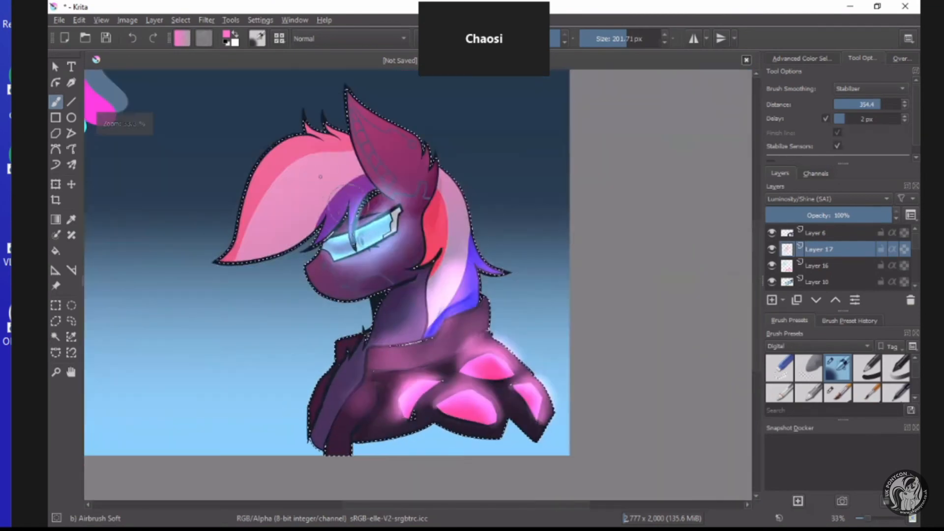
Airbrush a soft pink glow along the front mane, muzzle and ear within the silhouette selection on Layer 17.
{"action": "scroll", "coordinate": [261, 187], "scroll_direction": "up", "scroll_amount": 2}
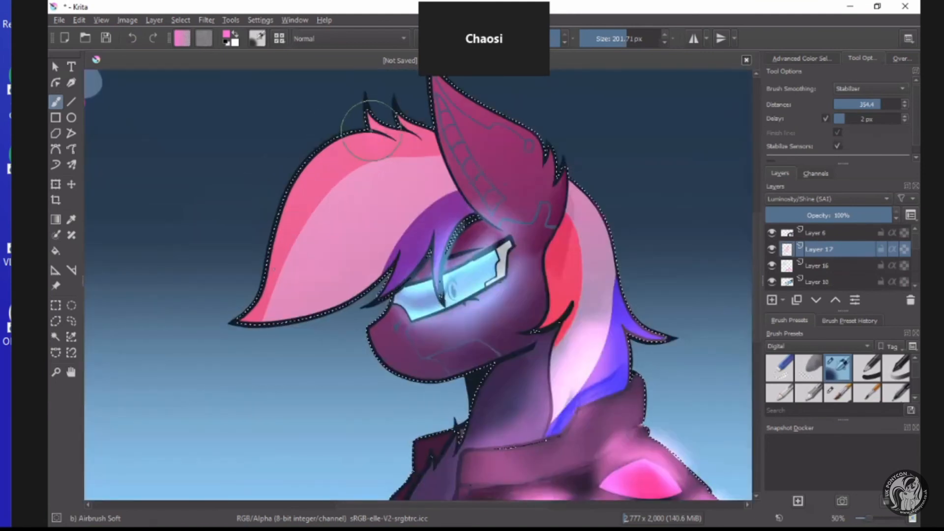
{"action": "mouse_move", "coordinate": [329, 166]}
{"action": "left_mouse_down"}
{"action": "mouse_move", "coordinate": [280, 274]}
{"action": "mouse_move", "coordinate": [287, 303]}
{"action": "mouse_move", "coordinate": [370, 340]}
{"action": "mouse_move", "coordinate": [397, 370]}
{"action": "mouse_move", "coordinate": [441, 378]}
{"action": "left_mouse_up"}
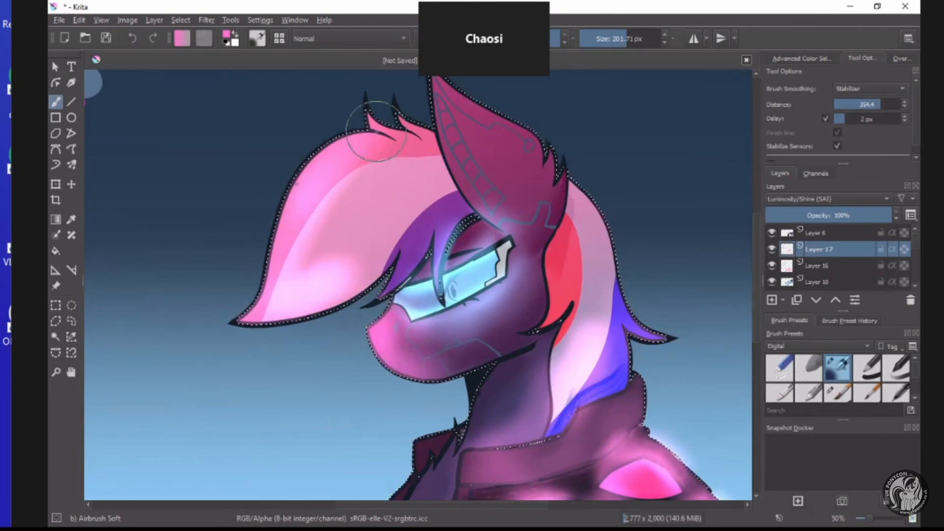
{"action": "scroll", "coordinate": [416, 130], "scroll_direction": "down", "scroll_amount": 2}
{"action": "scroll", "coordinate": [409, 120], "scroll_direction": "up", "scroll_amount": 3}
{"action": "scroll", "coordinate": [453, 108], "scroll_direction": "down", "scroll_amount": 2}
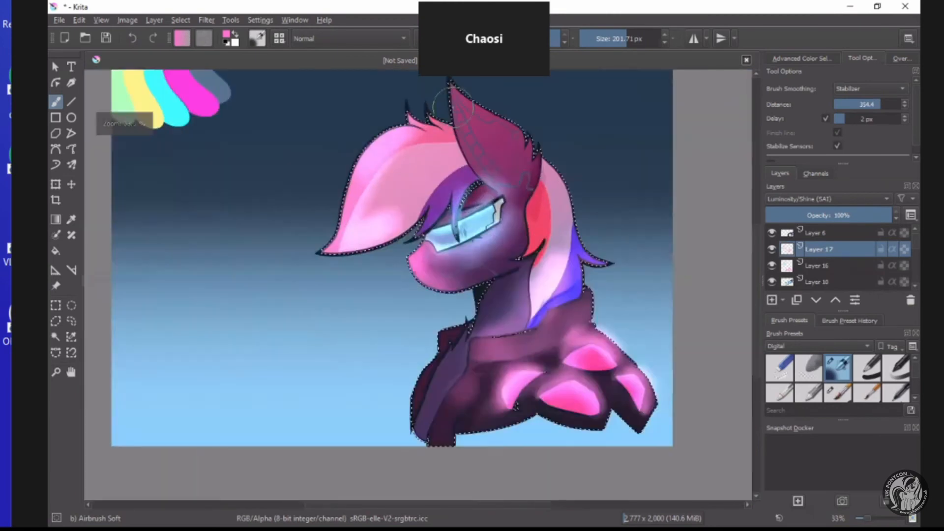
{"action": "scroll", "coordinate": [452, 106], "scroll_direction": "up", "scroll_amount": 1}
{"action": "scroll", "coordinate": [454, 113], "scroll_direction": "down", "scroll_amount": 1}
{"action": "scroll", "coordinate": [460, 128], "scroll_direction": "up", "scroll_amount": 1}
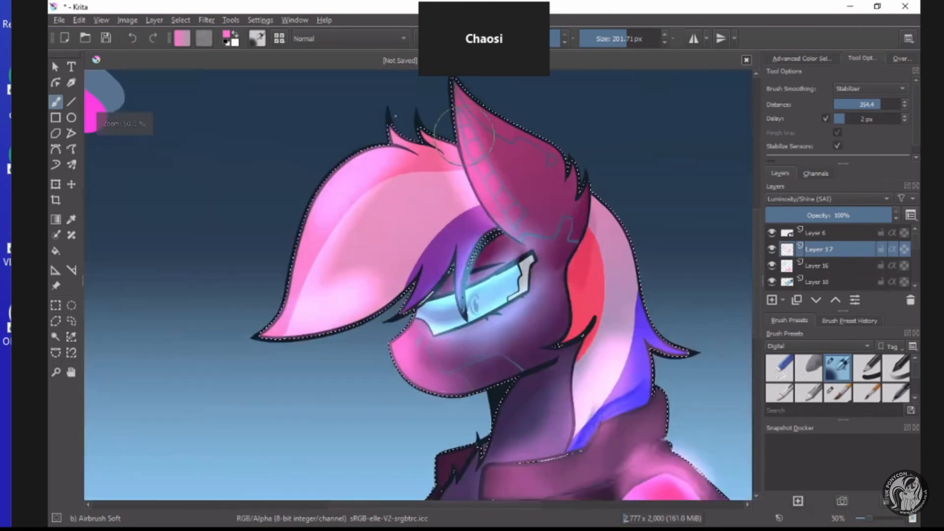
{"action": "scroll", "coordinate": [462, 131], "scroll_direction": "down", "scroll_amount": 2}
{"action": "scroll", "coordinate": [442, 148], "scroll_direction": "up", "scroll_amount": 1}
{"action": "scroll", "coordinate": [443, 147], "scroll_direction": "down", "scroll_amount": 1}
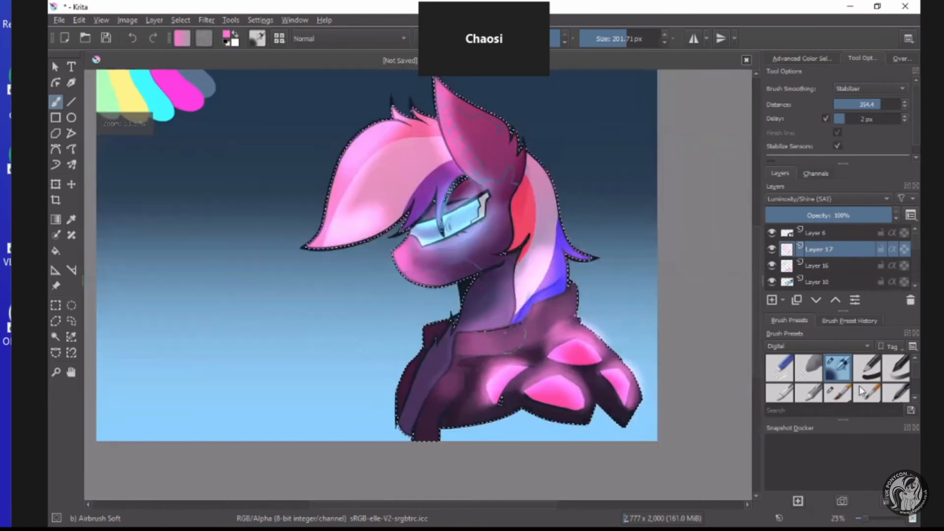
Soften the pink glow on Layer 17 with Blender Blur at a brush size of 201.71 px.
{"action": "scroll", "coordinate": [892, 388], "scroll_direction": "down", "scroll_amount": 1}
{"action": "left_click", "coordinate": [781, 397]}
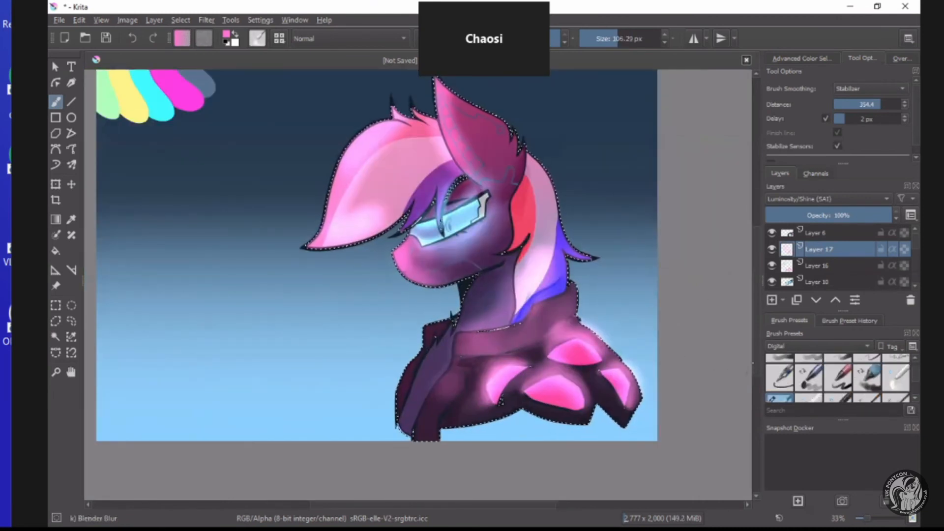
{"action": "left_click", "coordinate": [624, 38]}
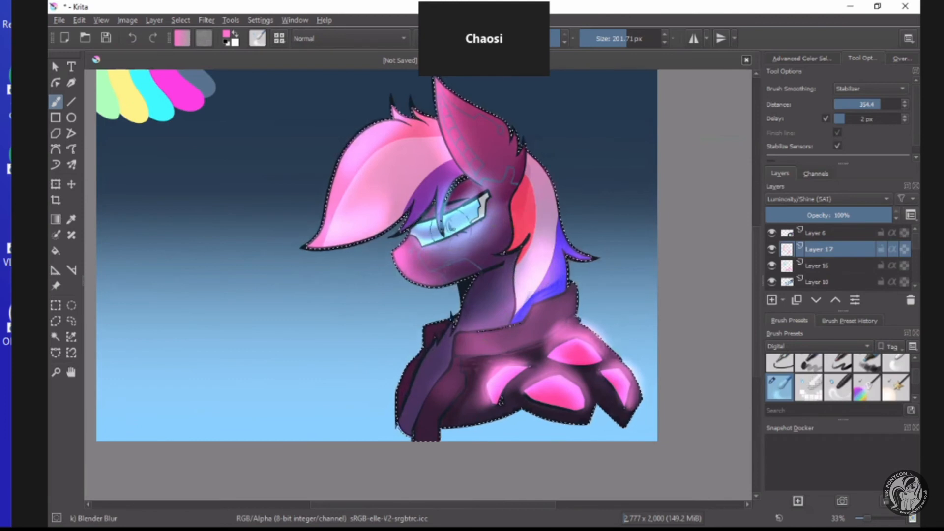
Reduce the opacity of Layer 16, which holds the pink jacket glow, to 81%.
{"action": "left_click", "coordinate": [833, 266]}
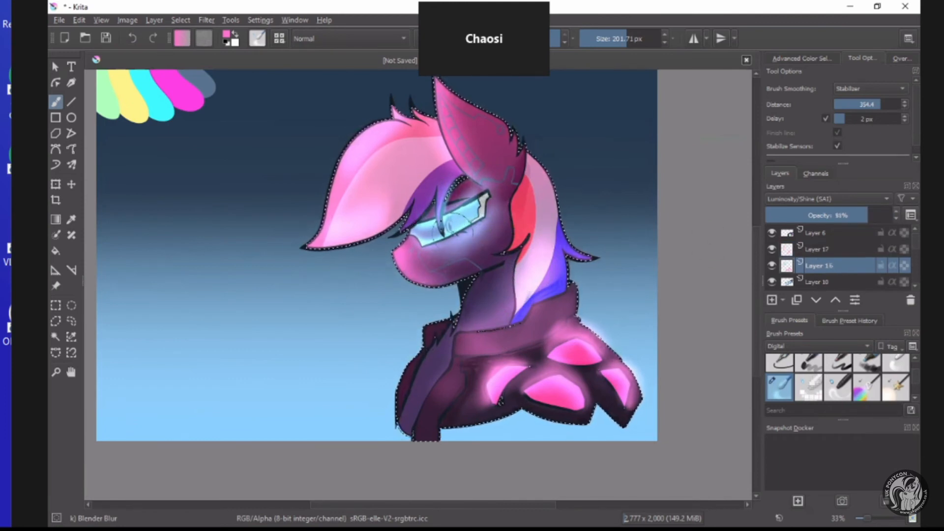
{"action": "scroll", "coordinate": [462, 221], "scroll_direction": "down", "scroll_amount": 3}
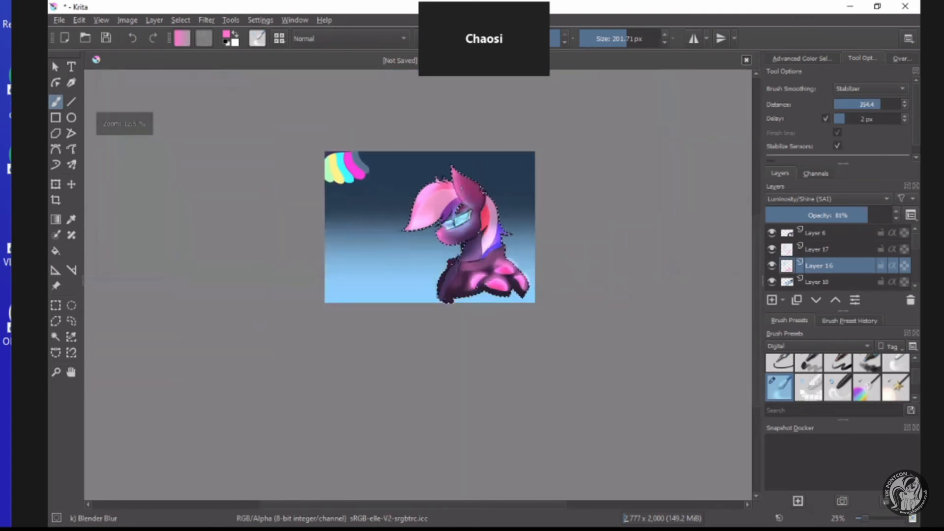
{"action": "scroll", "coordinate": [461, 194], "scroll_direction": "up", "scroll_amount": 3}
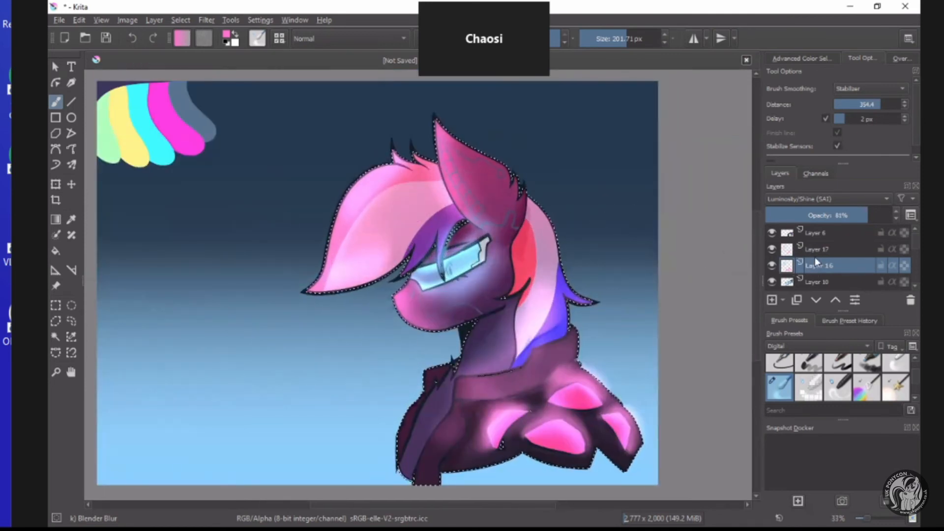
Make the background gradient layer active and clear the silhouette selection using the Rectangular Selection tool.
{"action": "scroll", "coordinate": [816, 260], "scroll_direction": "down", "scroll_amount": 3}
{"action": "left_click", "coordinate": [826, 250]}
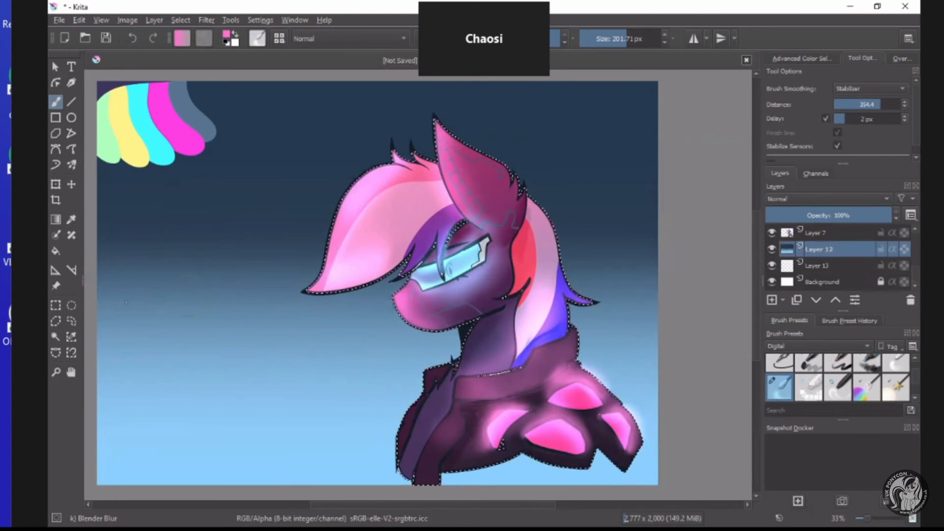
{"action": "left_click", "coordinate": [55, 305]}
{"action": "left_click", "coordinate": [341, 325]}
{"action": "scroll", "coordinate": [339, 312], "scroll_direction": "down", "scroll_amount": 2}
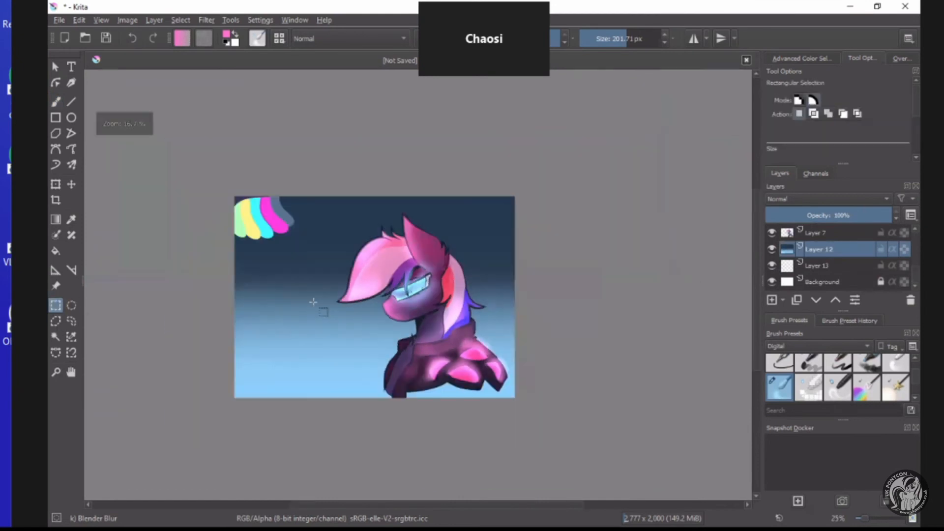
{"action": "scroll", "coordinate": [297, 314], "scroll_direction": "up", "scroll_amount": 3}
{"action": "scroll", "coordinate": [516, 265], "scroll_direction": "down", "scroll_amount": 2}
{"action": "scroll", "coordinate": [583, 236], "scroll_direction": "up", "scroll_amount": 1}
{"action": "scroll", "coordinate": [583, 236], "scroll_direction": "up", "scroll_amount": 1}
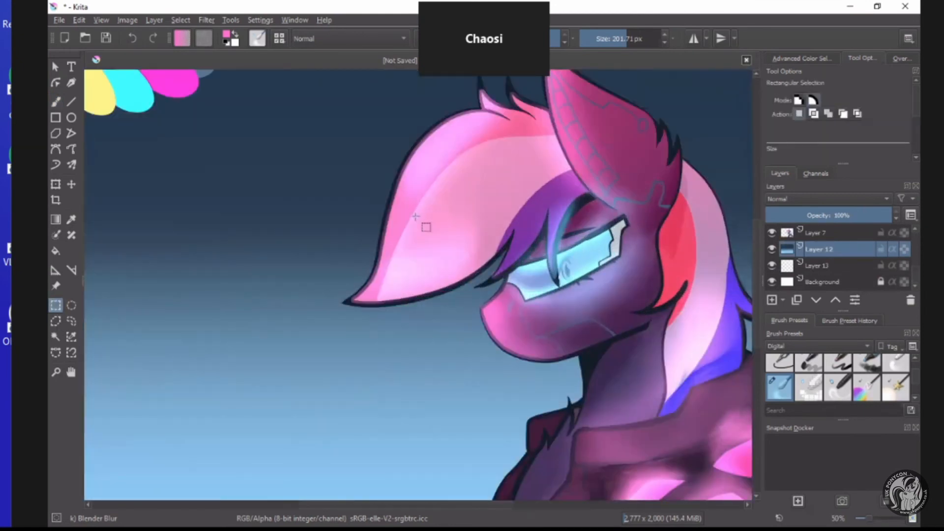
Move the line art on Layer 5 up the stack to directly above Layer 17.
{"action": "scroll", "coordinate": [812, 246], "scroll_direction": "up", "scroll_amount": 4}
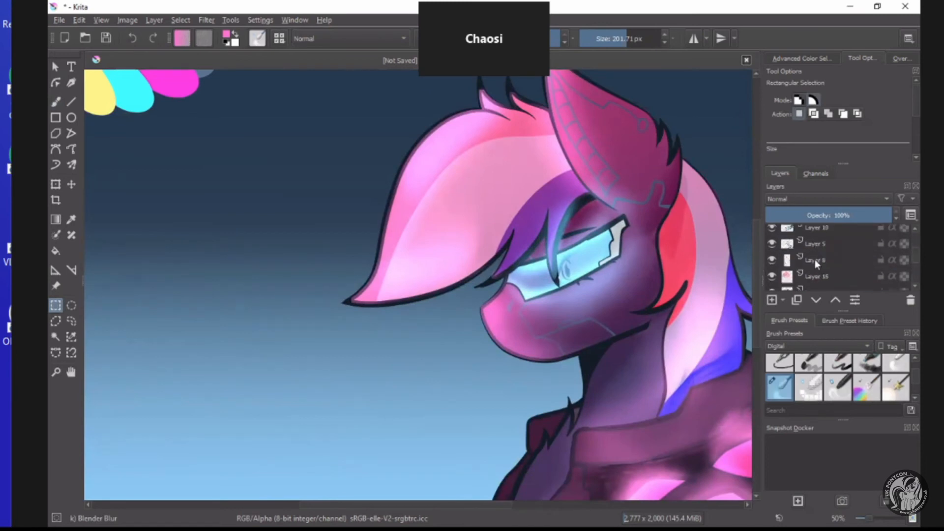
{"action": "left_click", "coordinate": [817, 243]}
{"action": "left_click", "coordinate": [836, 301]}
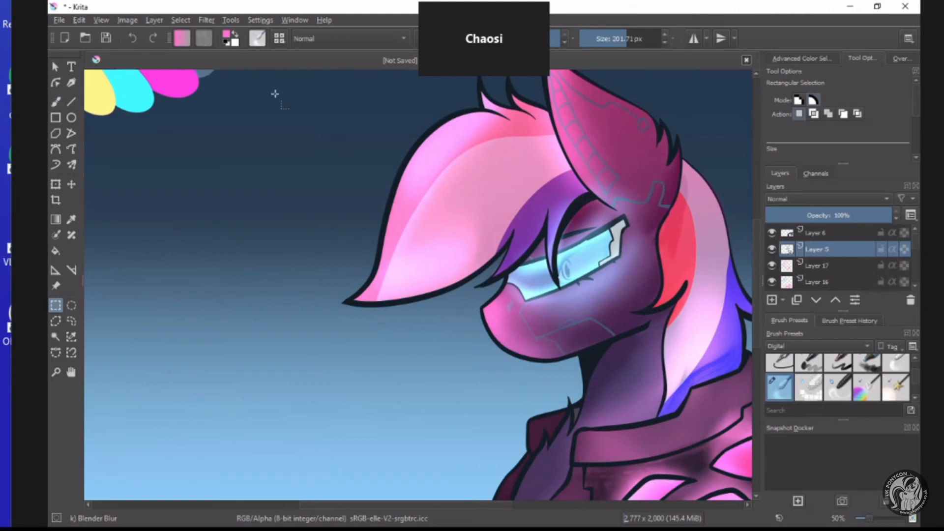
Duplicate the line art Layer 5 by copying it and pasting the copy directly above it.
{"action": "left_click", "coordinate": [180, 20]}
{"action": "left_click", "coordinate": [177, 20]}
{"action": "left_click", "coordinate": [153, 19]}
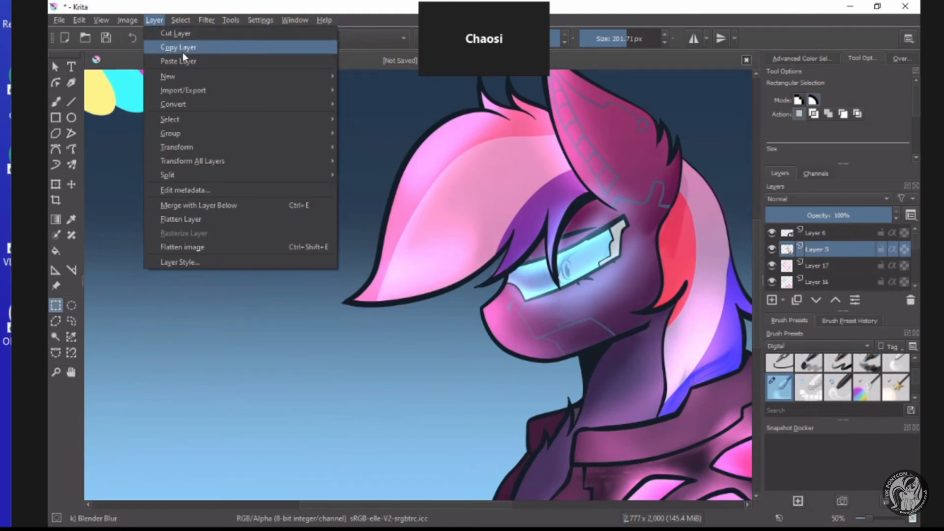
{"action": "left_click", "coordinate": [162, 48]}
{"action": "left_click", "coordinate": [152, 20]}
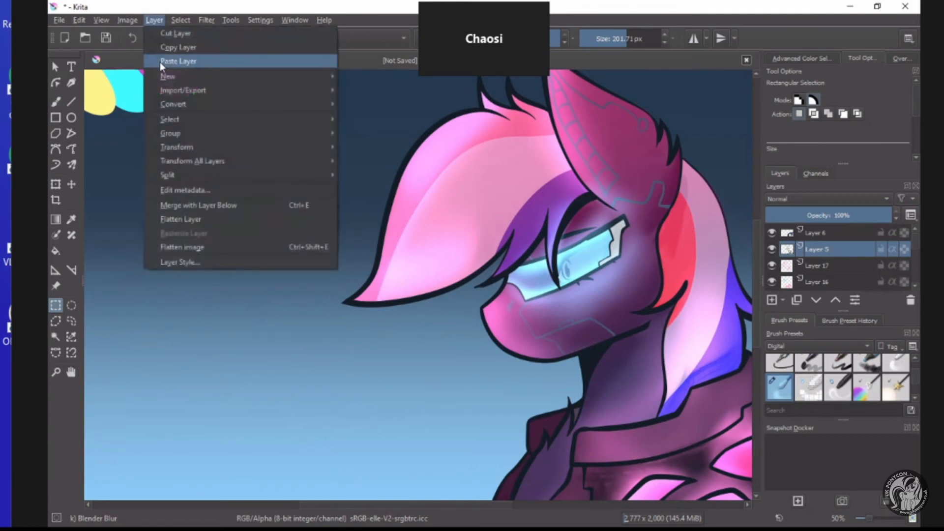
{"action": "left_click", "coordinate": [162, 61]}
Colorize the copied line art pink with HSV Adjustment, using hue 324, saturation 83 and lightness 65.
{"action": "left_click", "coordinate": [202, 19]}
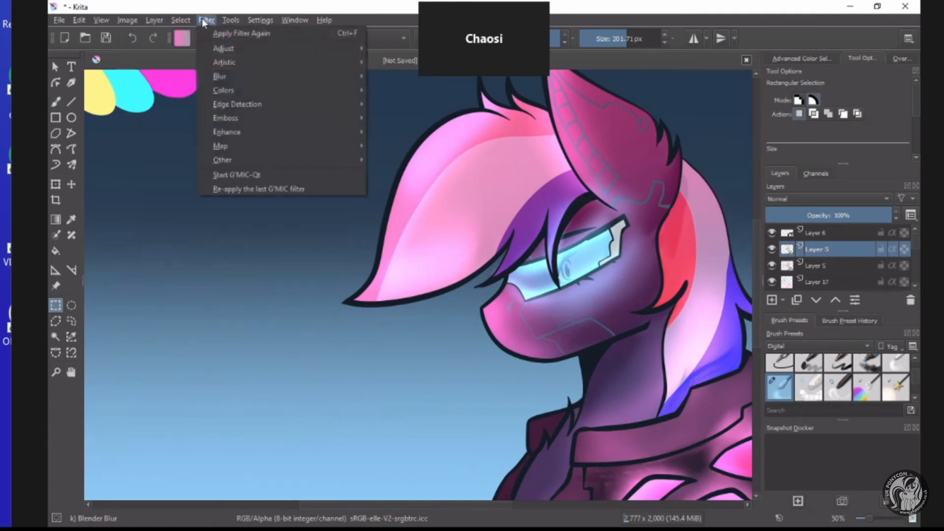
{"action": "mouse_move", "coordinate": [229, 47]}
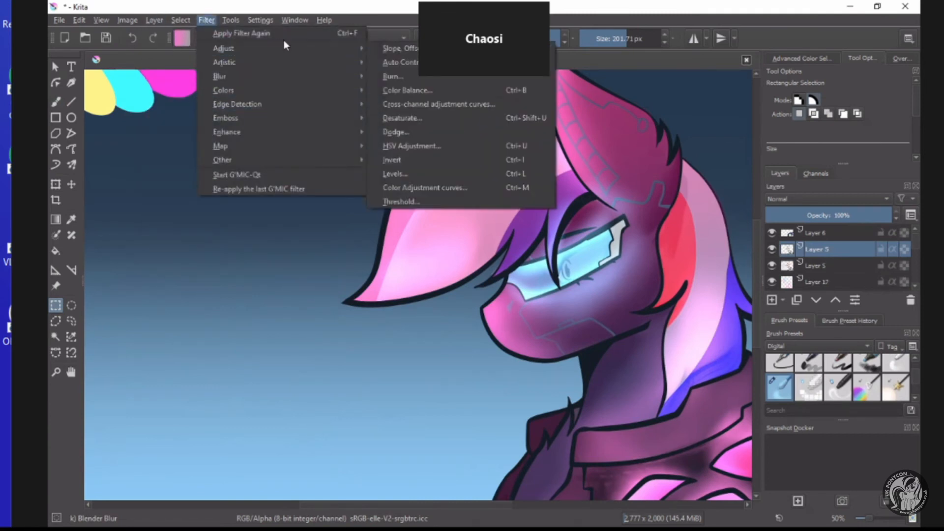
{"action": "left_click", "coordinate": [409, 146]}
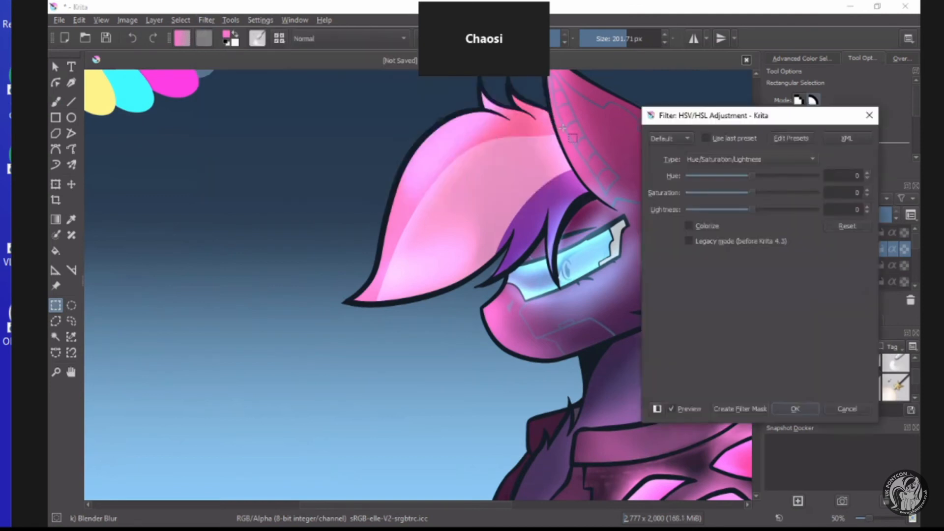
{"action": "left_click_drag", "start_coordinate": [660, 119], "coordinate": [150, 90]}
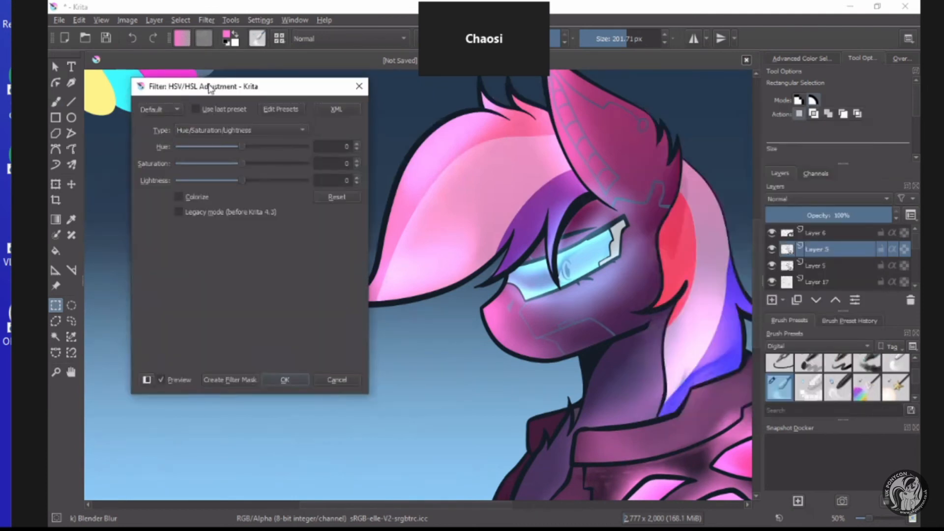
{"action": "left_click_drag", "start_coordinate": [208, 88], "coordinate": [179, 83]}
{"action": "left_click", "coordinate": [149, 191]}
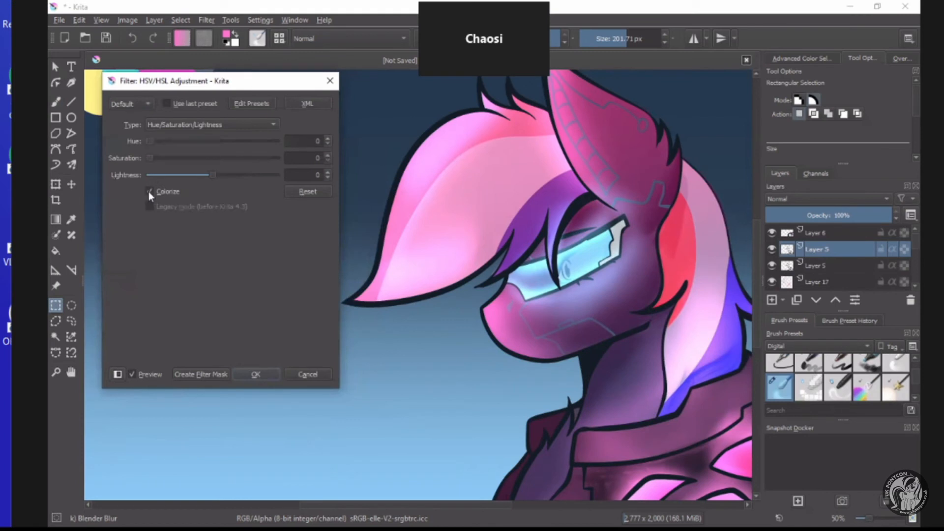
{"action": "left_click_drag", "start_coordinate": [216, 175], "coordinate": [237, 175]}
{"action": "left_click_drag", "start_coordinate": [151, 157], "coordinate": [237, 157]}
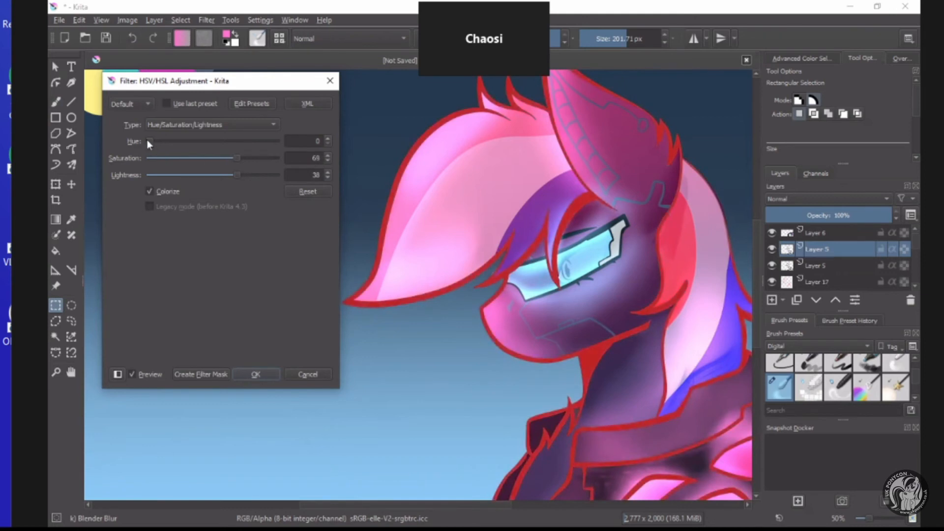
{"action": "left_click_drag", "start_coordinate": [148, 141], "coordinate": [261, 141]}
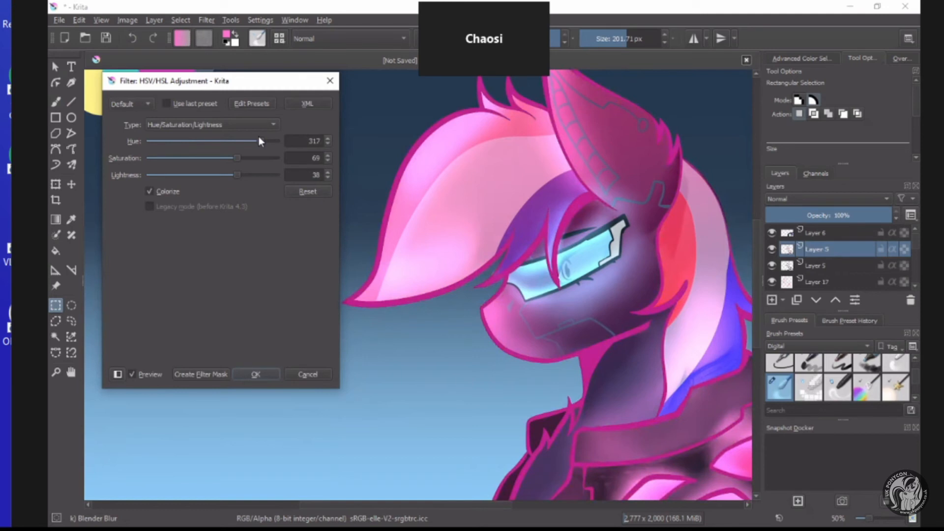
{"action": "mouse_move", "coordinate": [261, 141]}
{"action": "left_mouse_down"}
{"action": "mouse_move", "coordinate": [239, 163]}
{"action": "mouse_move", "coordinate": [254, 158]}
{"action": "left_mouse_up"}
{"action": "left_click_drag", "start_coordinate": [238, 175], "coordinate": [253, 175]}
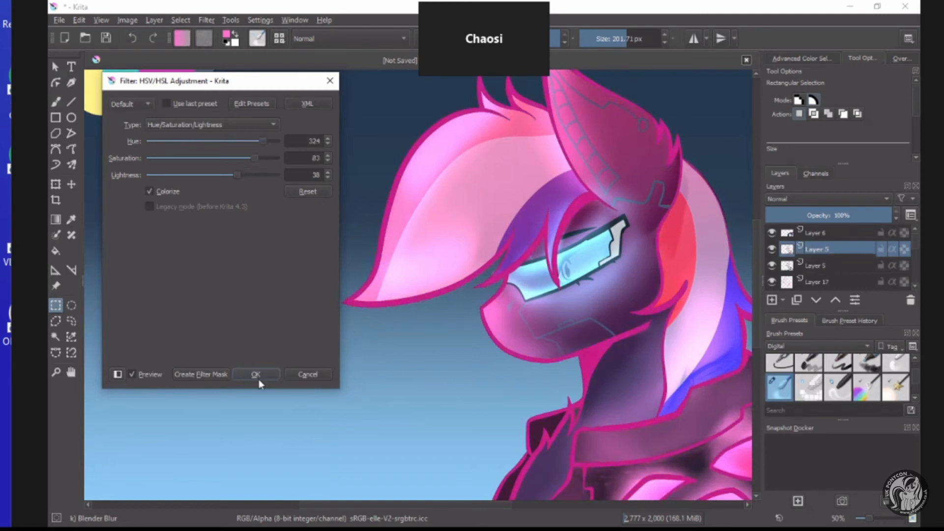
{"action": "key", "text": "Return"}
Fade the copied pink line art out over the back mane and jacket with a linear gradient, keeping it along the front of the head.
{"action": "left_click", "coordinate": [56, 219]}
{"action": "scroll", "coordinate": [454, 172], "scroll_direction": "down", "scroll_amount": 2}
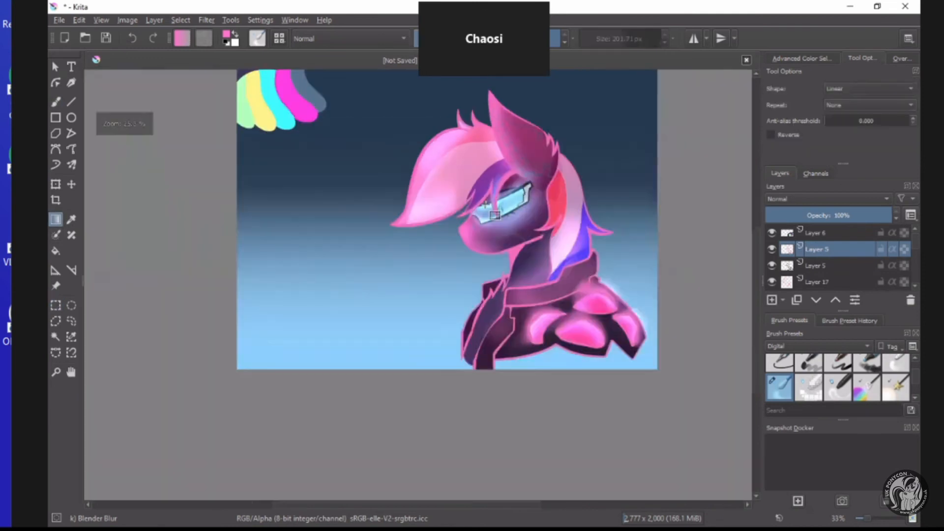
{"action": "scroll", "coordinate": [392, 193], "scroll_direction": "up", "scroll_amount": 1}
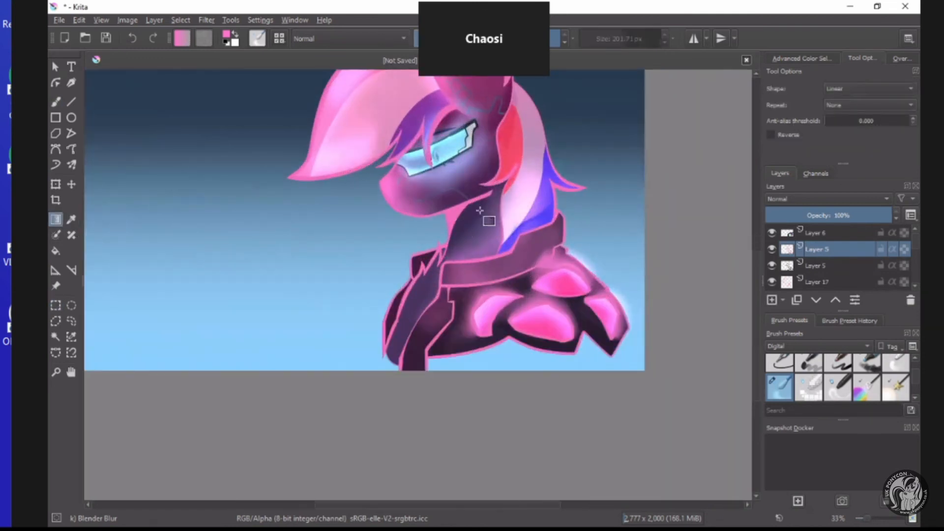
{"action": "scroll", "coordinate": [485, 217], "scroll_direction": "down", "scroll_amount": 1}
{"action": "scroll", "coordinate": [459, 156], "scroll_direction": "up", "scroll_amount": 1}
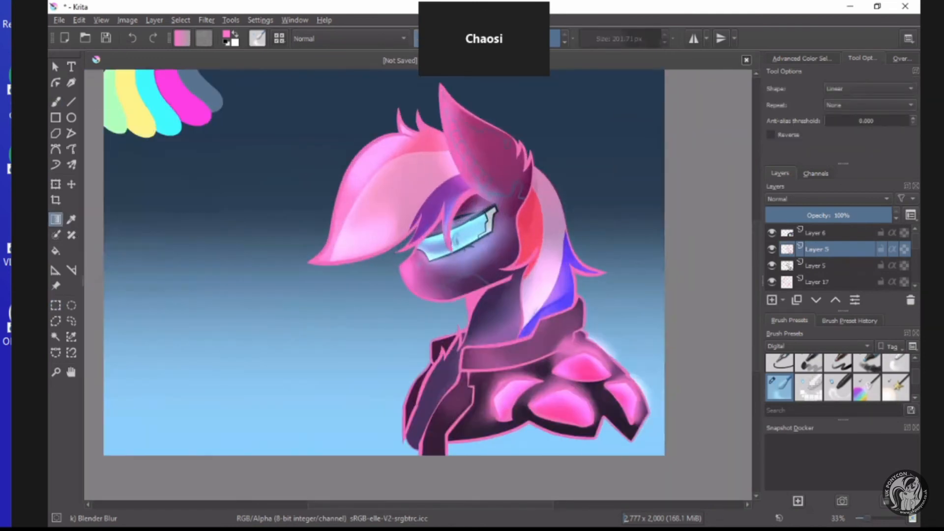
{"action": "scroll", "coordinate": [605, 302], "scroll_direction": "down", "scroll_amount": 1}
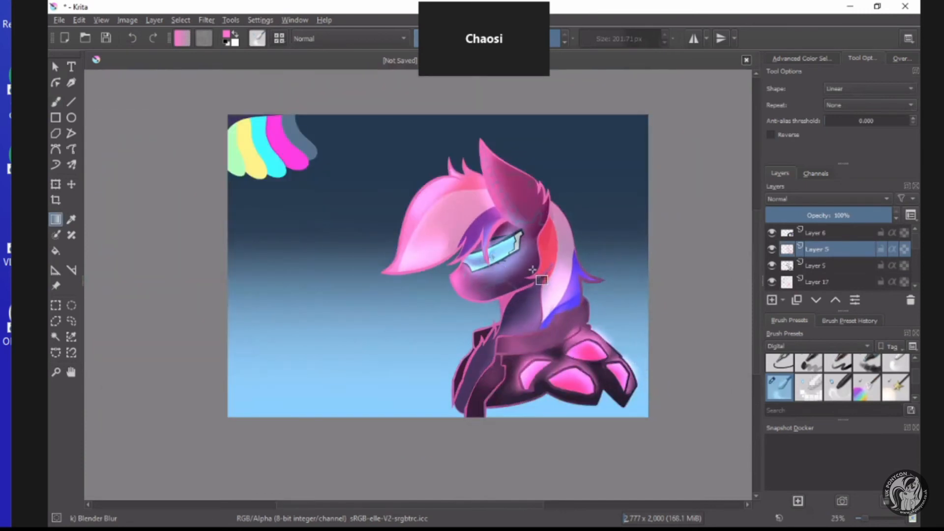
{"action": "key", "text": "ctrl+z"}
{"action": "key", "text": "ctrl+z"}
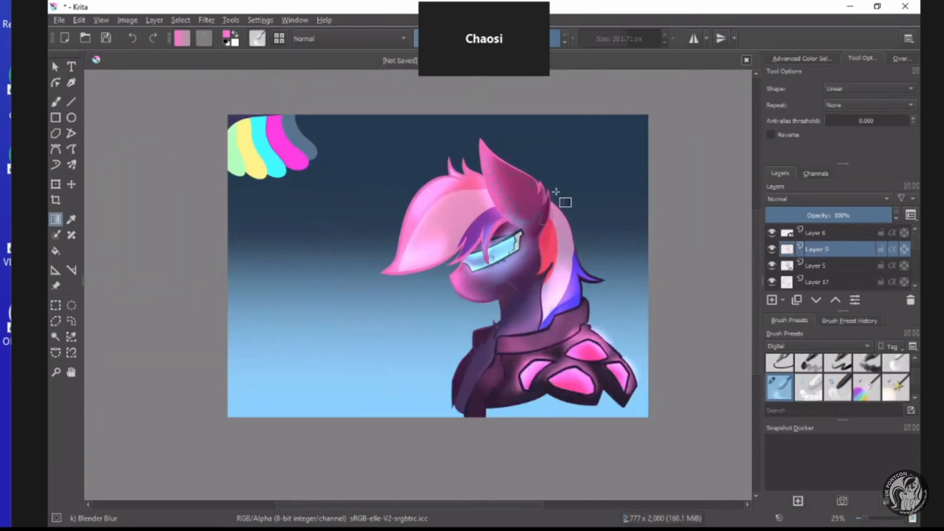
Set the blending mode of the copied pink line art layer to Color and inspect the head and jacket outlines.
{"action": "scroll", "coordinate": [490, 237], "scroll_direction": "up", "scroll_amount": 1}
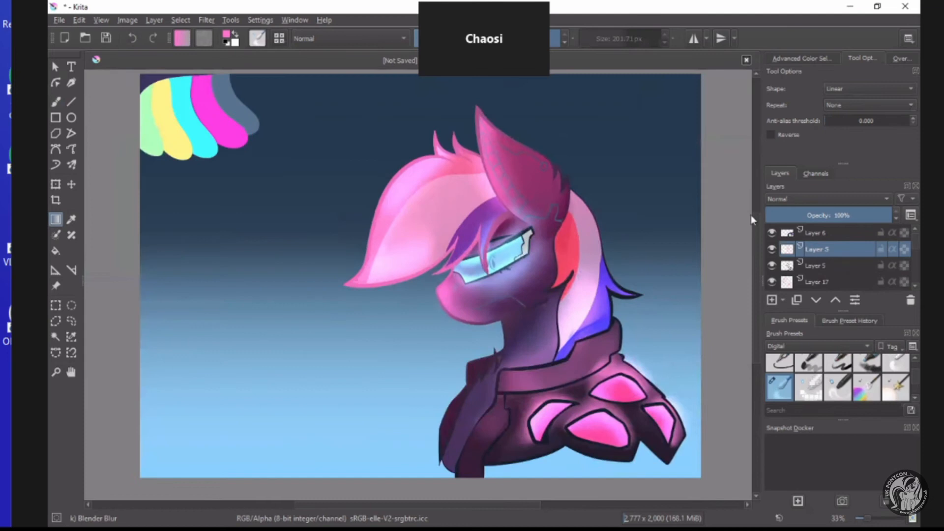
{"action": "left_click", "coordinate": [780, 195]}
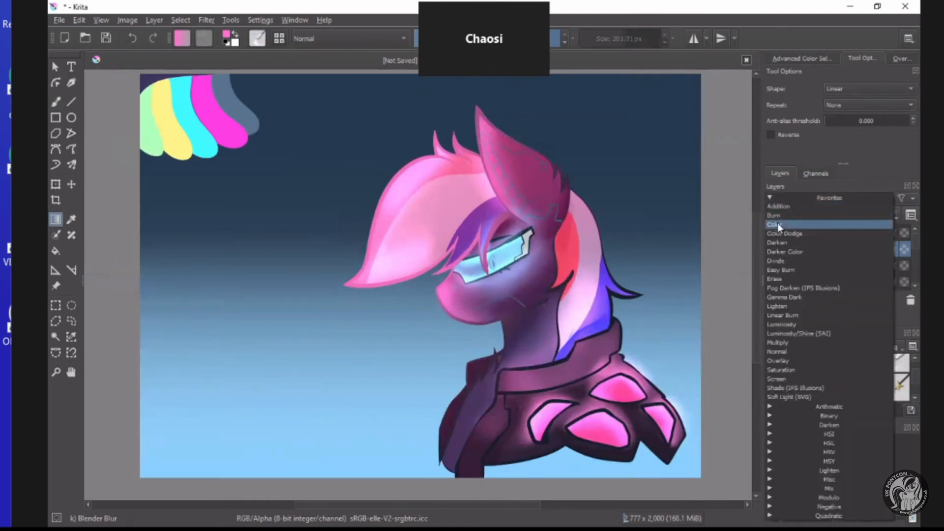
{"action": "left_click", "coordinate": [778, 224]}
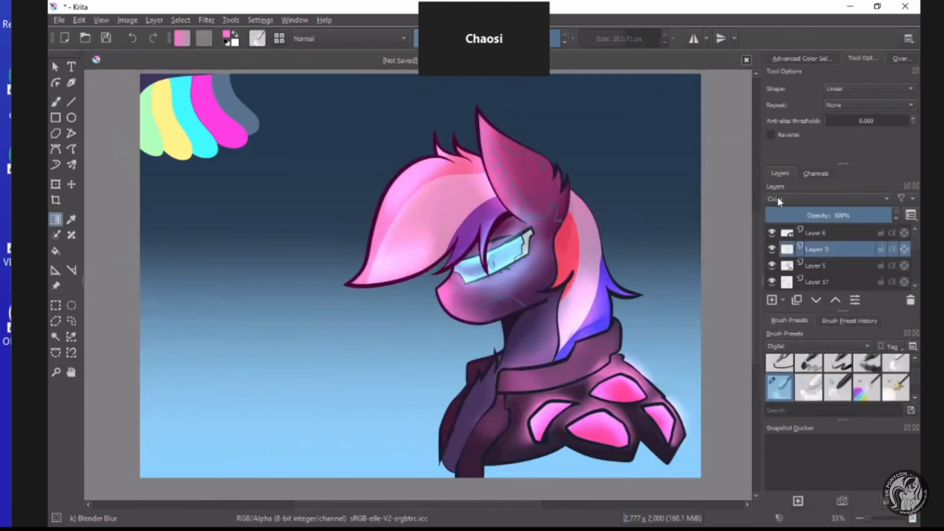
{"action": "scroll", "coordinate": [280, 257], "scroll_direction": "up", "scroll_amount": 2}
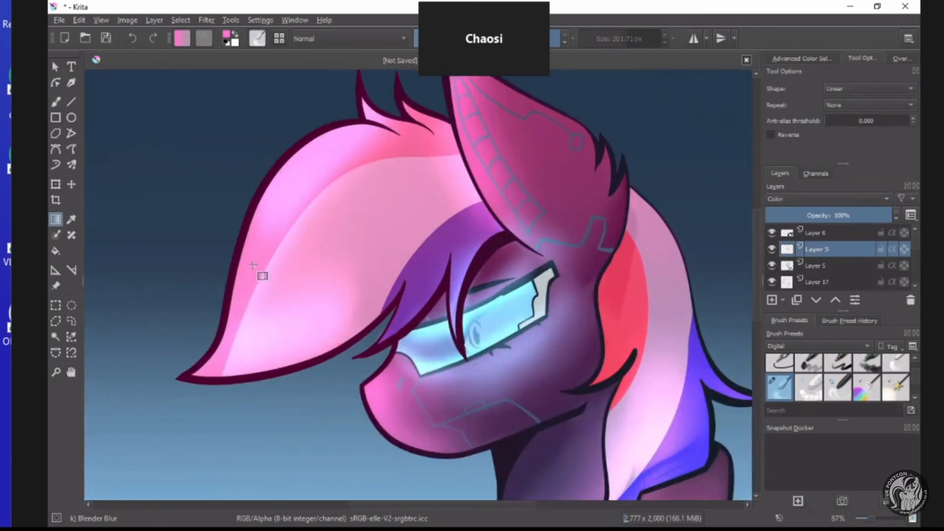
{"action": "scroll", "coordinate": [412, 390], "scroll_direction": "down", "scroll_amount": 1}
{"action": "scroll", "coordinate": [412, 390], "scroll_direction": "down", "scroll_amount": 2}
{"action": "scroll", "coordinate": [432, 301], "scroll_direction": "up", "scroll_amount": 5}
{"action": "scroll", "coordinate": [452, 246], "scroll_direction": "down", "scroll_amount": 5}
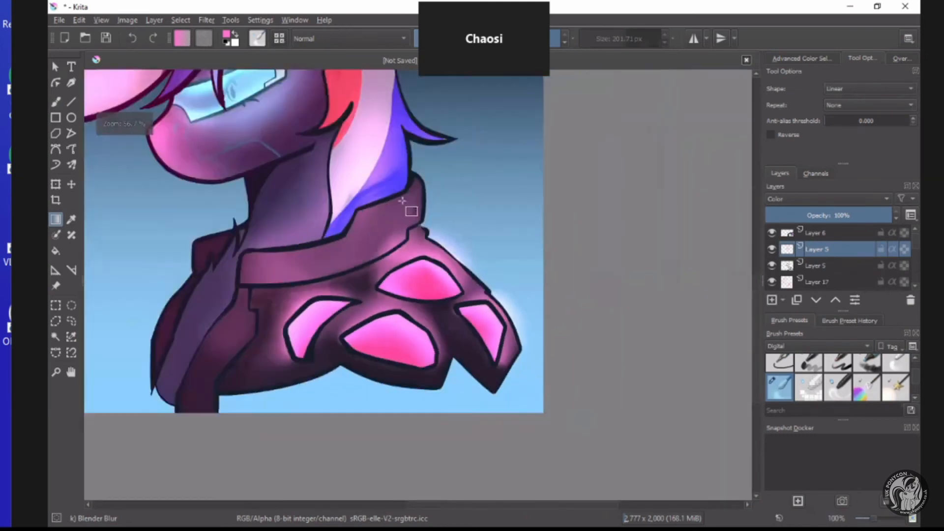
{"action": "scroll", "coordinate": [481, 220], "scroll_direction": "up", "scroll_amount": 1}
{"action": "scroll", "coordinate": [481, 220], "scroll_direction": "up", "scroll_amount": 3}
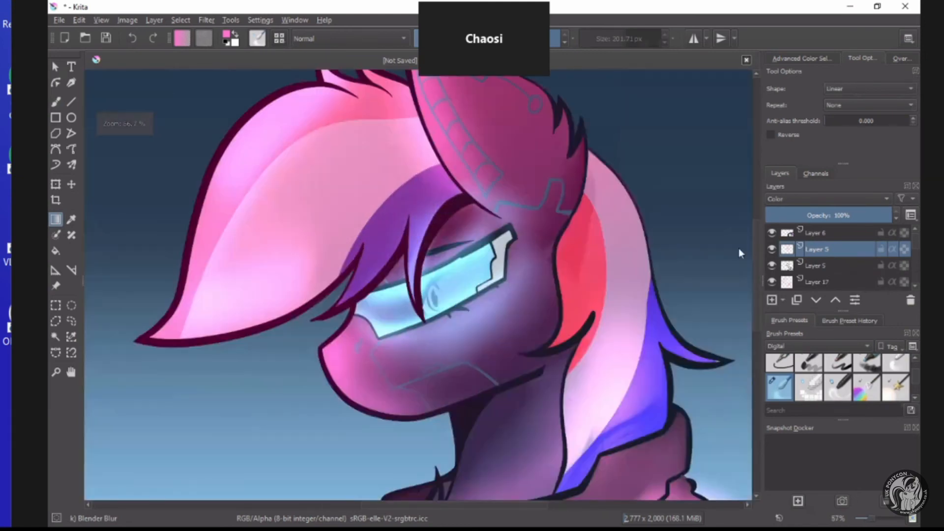
Try the Luminosity/Shine (SAI) and Overlay blending modes on the pink line art layer, returning it to Color.
{"action": "left_click", "coordinate": [790, 201]}
{"action": "left_click", "coordinate": [787, 334]}
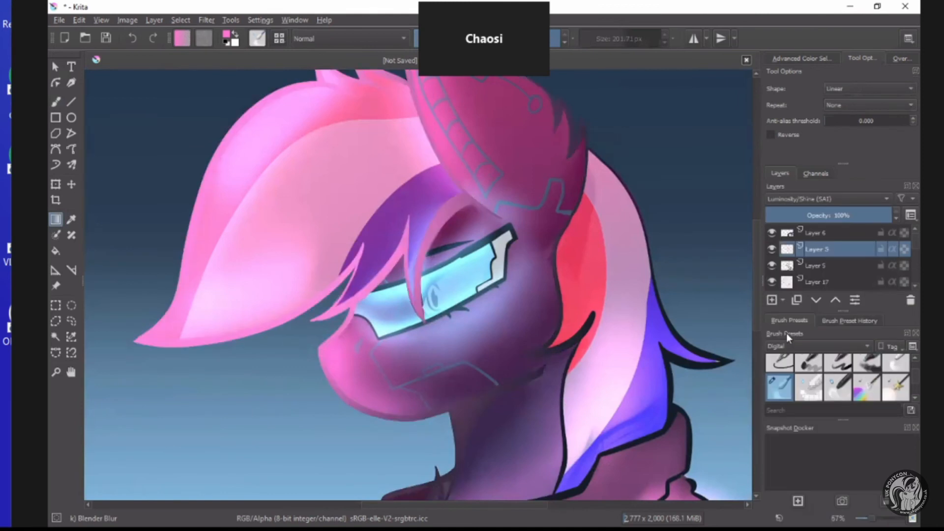
{"action": "scroll", "coordinate": [491, 251], "scroll_direction": "down", "scroll_amount": 4}
{"action": "scroll", "coordinate": [463, 245], "scroll_direction": "up", "scroll_amount": 2}
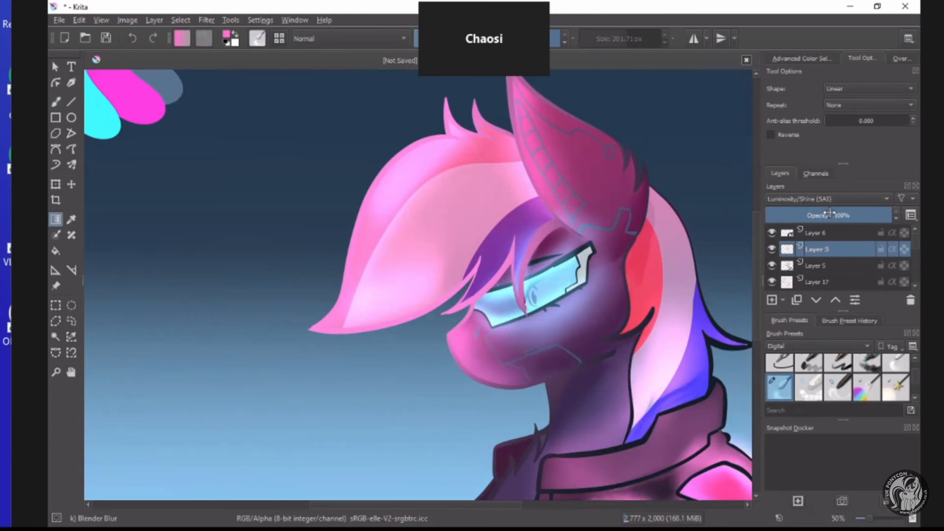
{"action": "left_click", "coordinate": [806, 198]}
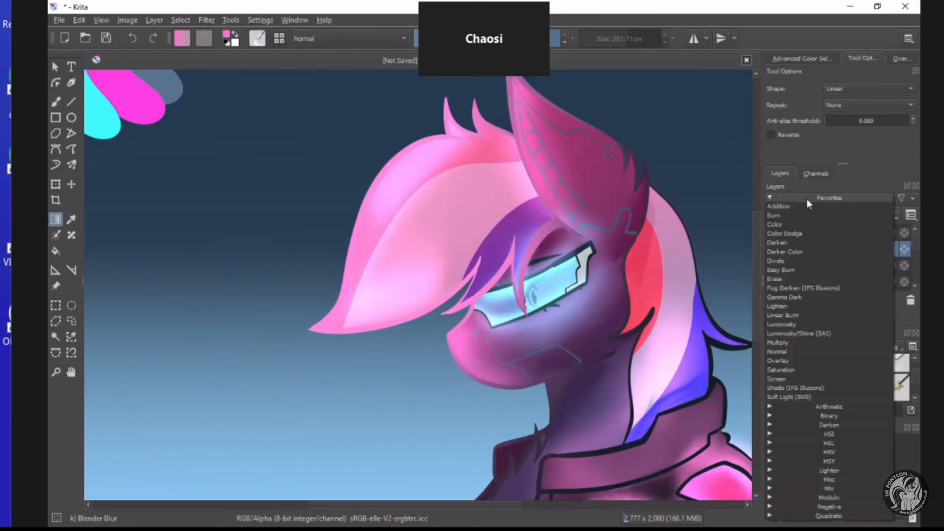
{"action": "left_click", "coordinate": [778, 362]}
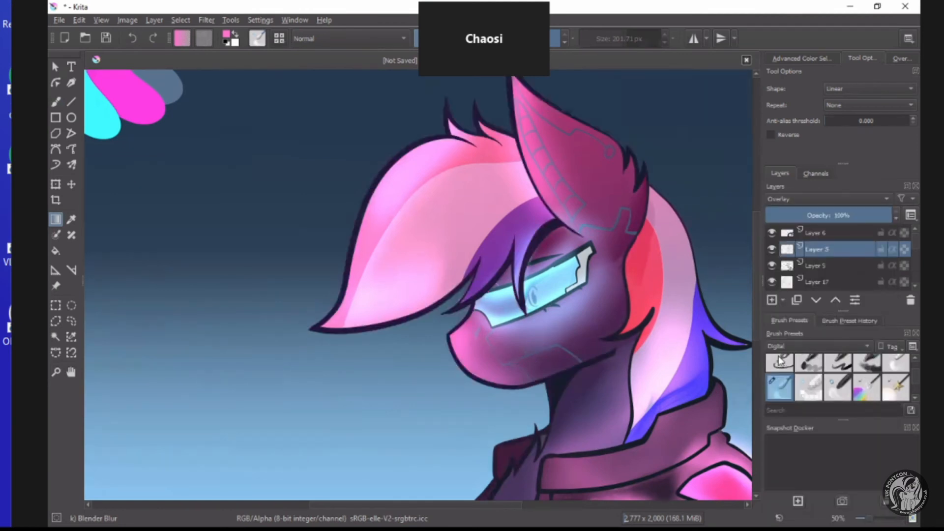
{"action": "left_click", "coordinate": [806, 198]}
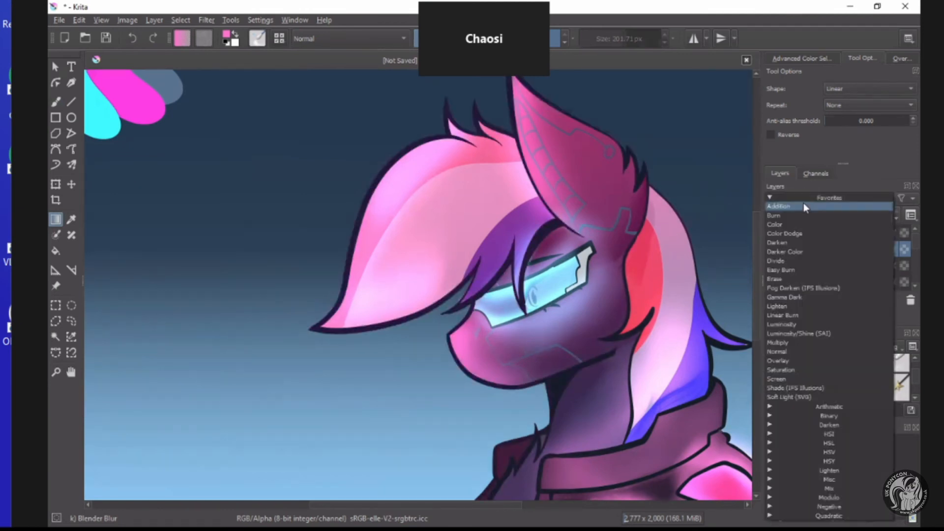
{"action": "left_click", "coordinate": [789, 226]}
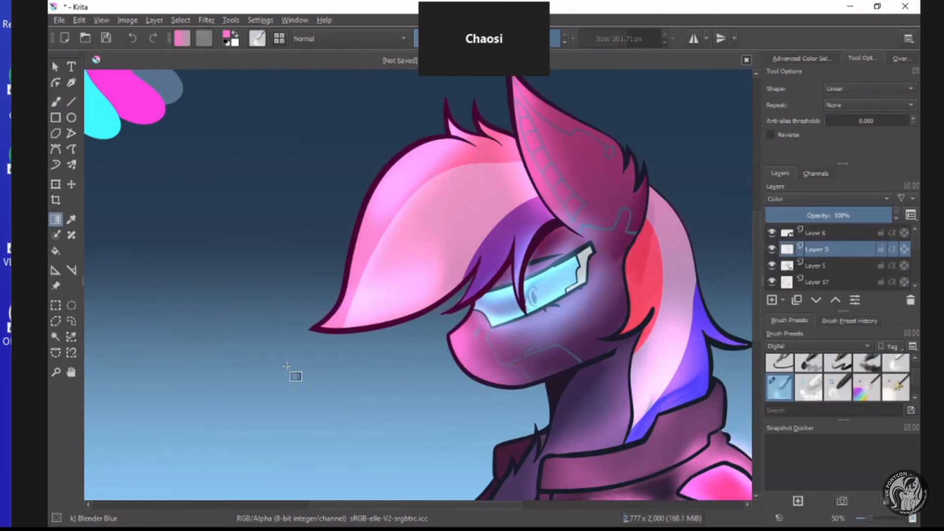
Recolour the background gradient on Layer 12 with HSV Adjustment, using hue 119, saturation 30 and lightness -15.
{"action": "left_click", "coordinate": [55, 307]}
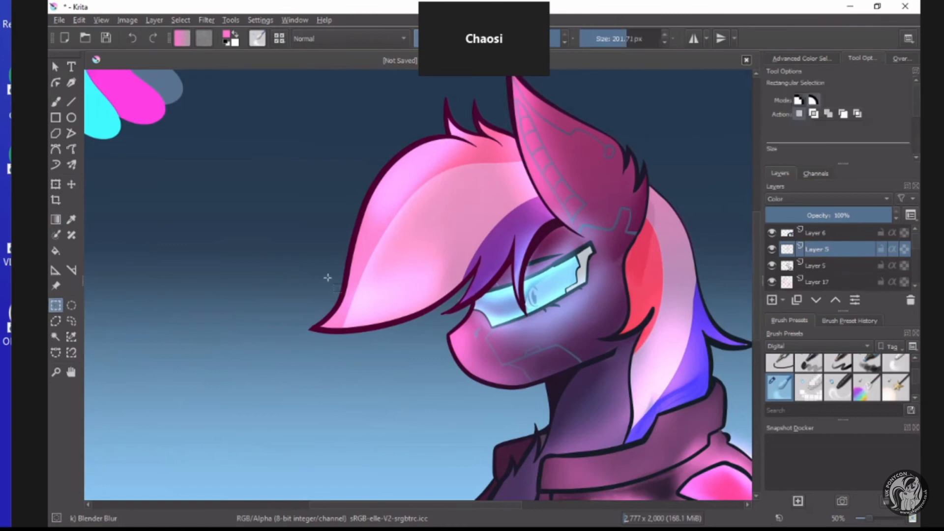
{"action": "scroll", "coordinate": [330, 276], "scroll_direction": "down", "scroll_amount": 3}
{"action": "scroll", "coordinate": [330, 276], "scroll_direction": "up", "scroll_amount": 2}
{"action": "scroll", "coordinate": [822, 257], "scroll_direction": "down", "scroll_amount": 3}
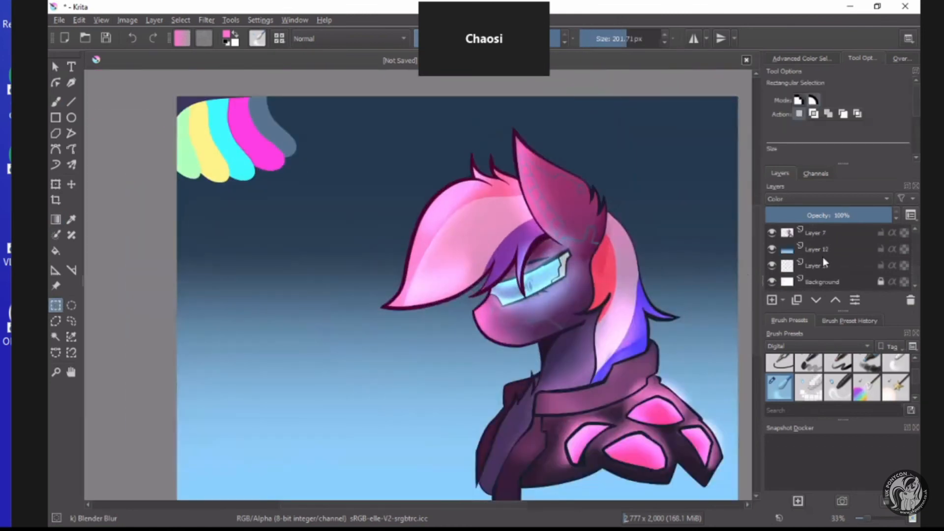
{"action": "left_click", "coordinate": [794, 249]}
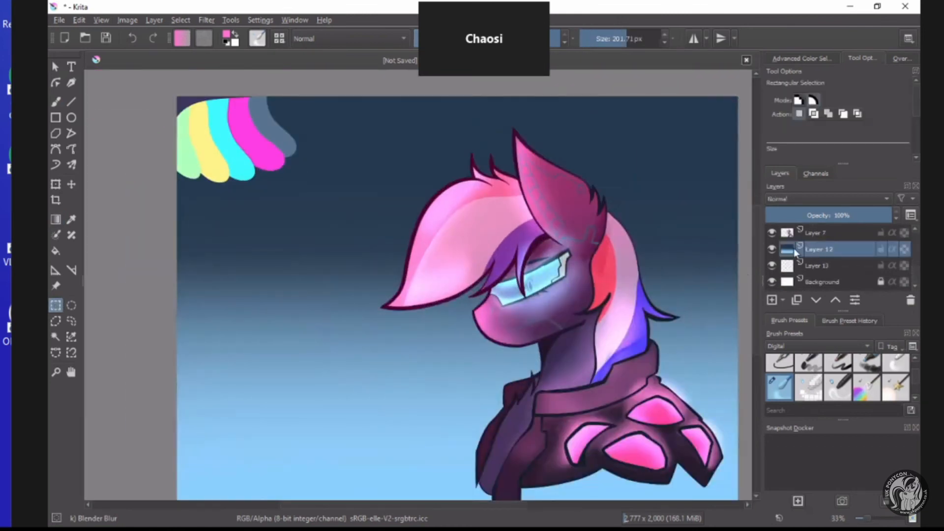
{"action": "left_click", "coordinate": [196, 18]}
{"action": "mouse_move", "coordinate": [223, 47]}
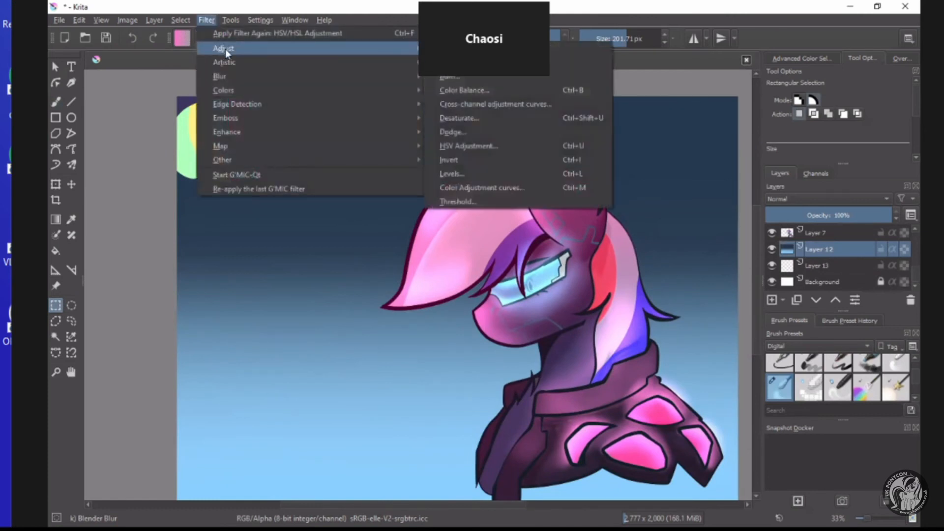
{"action": "left_click", "coordinate": [450, 145]}
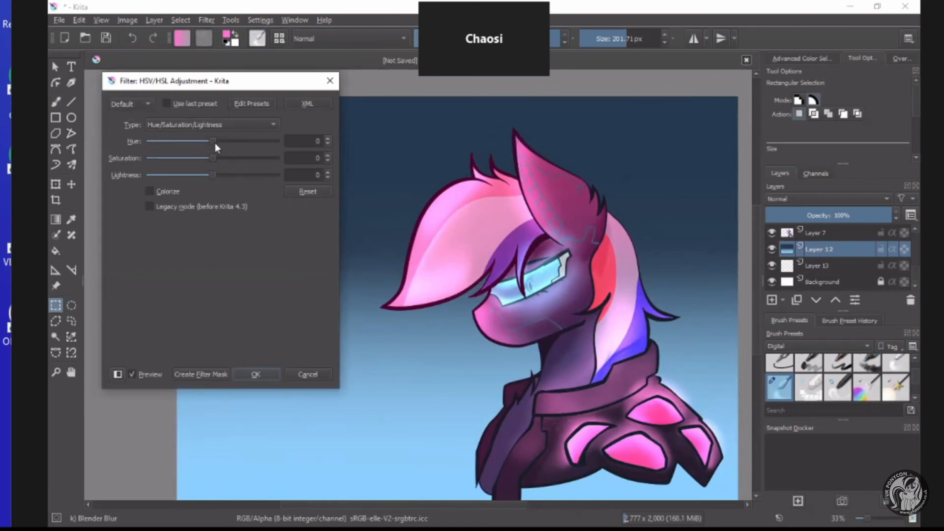
{"action": "left_click_drag", "start_coordinate": [212, 141], "coordinate": [255, 141]}
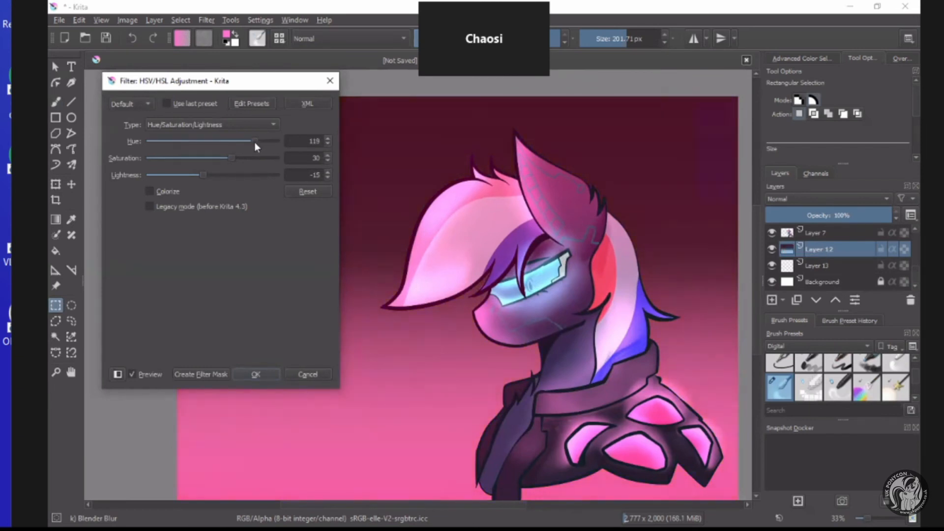
{"action": "left_click", "coordinate": [254, 374]}
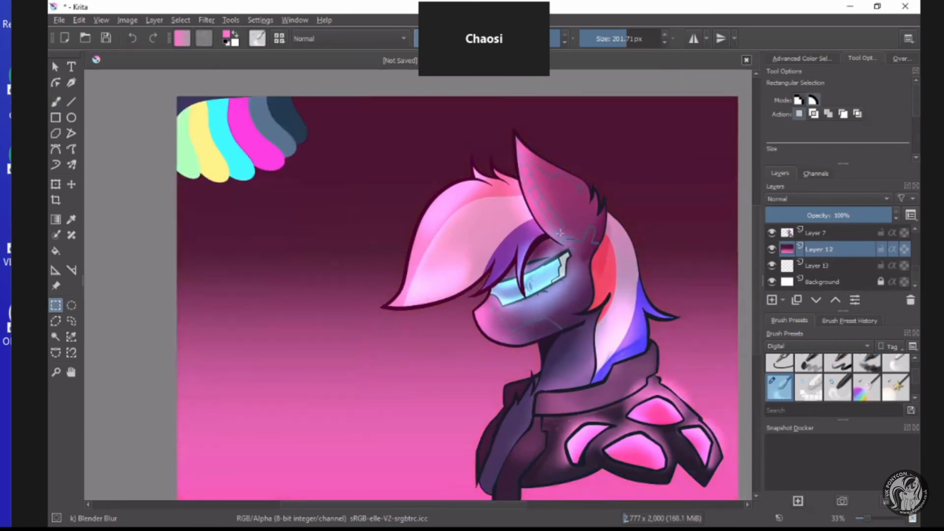
Sample the pink swatch as the foreground colour and hide the colour swatches on Layer 6.
{"action": "scroll", "coordinate": [807, 251], "scroll_direction": "up", "scroll_amount": 3}
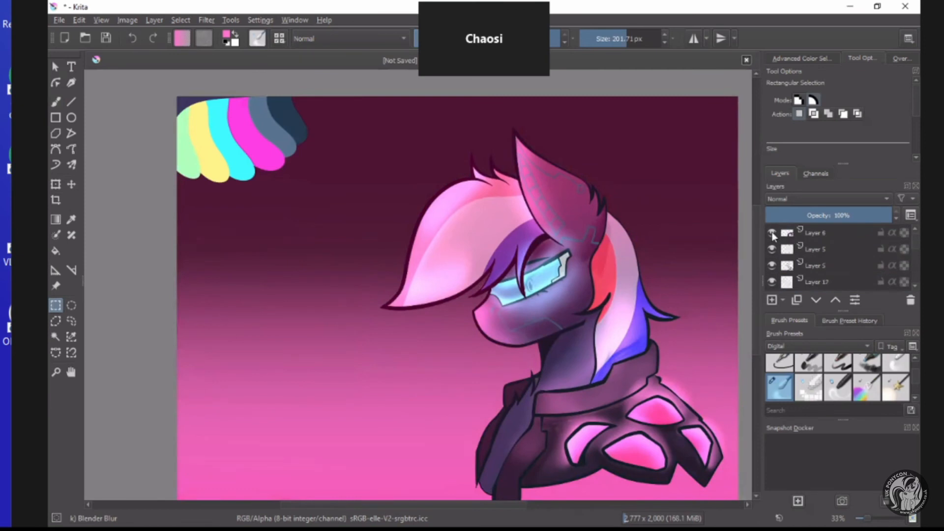
{"action": "left_click", "coordinate": [71, 219]}
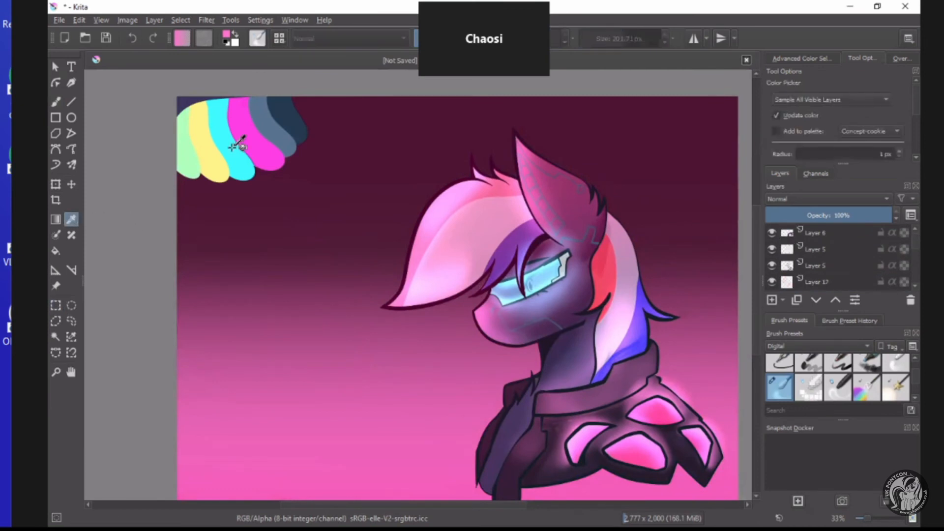
{"action": "left_click", "coordinate": [772, 233]}
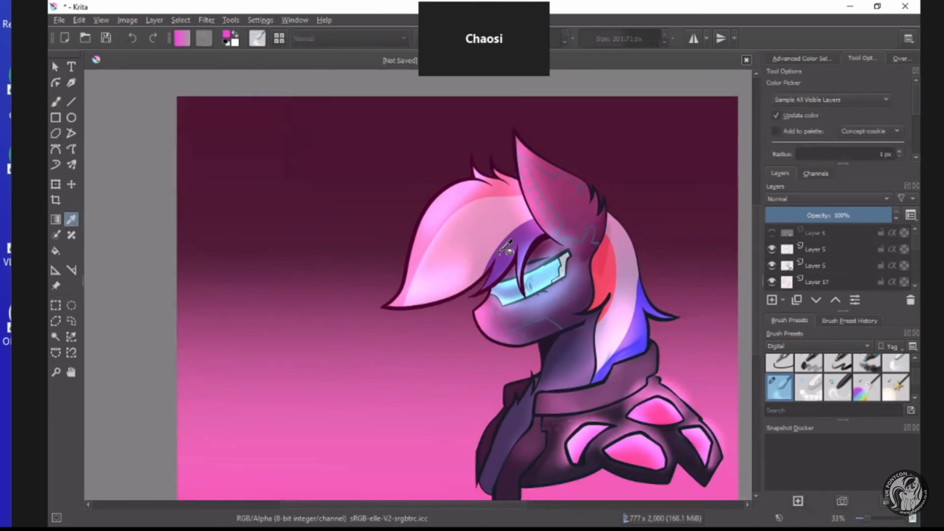
{"action": "scroll", "coordinate": [423, 243], "scroll_direction": "down", "scroll_amount": 3}
{"action": "scroll", "coordinate": [457, 315], "scroll_direction": "up", "scroll_amount": 2}
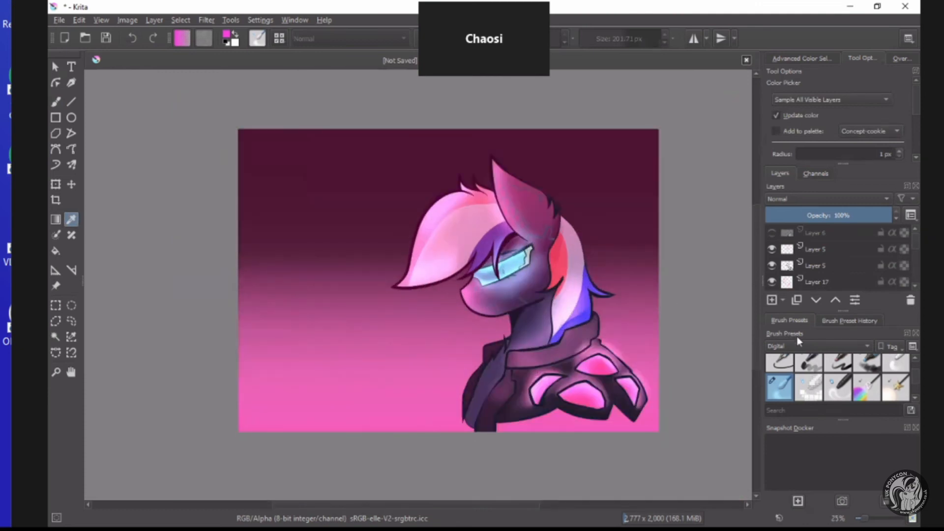
Add a new paint layer directly above the background gradient on Layer 12.
{"action": "scroll", "coordinate": [817, 255], "scroll_direction": "down", "scroll_amount": 2}
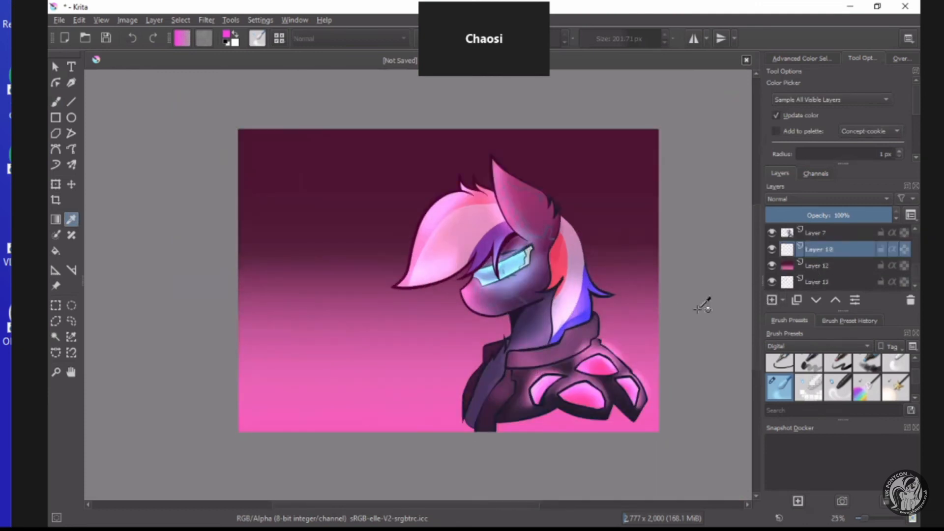
{"action": "scroll", "coordinate": [429, 301], "scroll_direction": "down", "scroll_amount": 1}
{"action": "scroll", "coordinate": [512, 219], "scroll_direction": "up", "scroll_amount": 2}
{"action": "scroll", "coordinate": [570, 246], "scroll_direction": "up", "scroll_amount": 1}
{"action": "scroll", "coordinate": [644, 212], "scroll_direction": "down", "scroll_amount": 3}
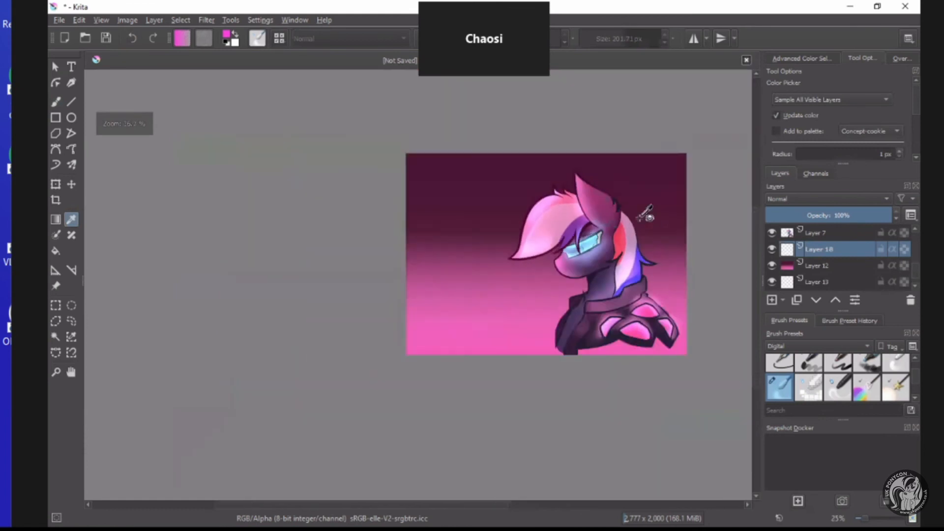
{"action": "scroll", "coordinate": [644, 211], "scroll_direction": "up", "scroll_amount": 2}
Choose the Rectangular Selection tool and set the foreground colour to dark purple #452641.
{"action": "left_click", "coordinate": [55, 306]}
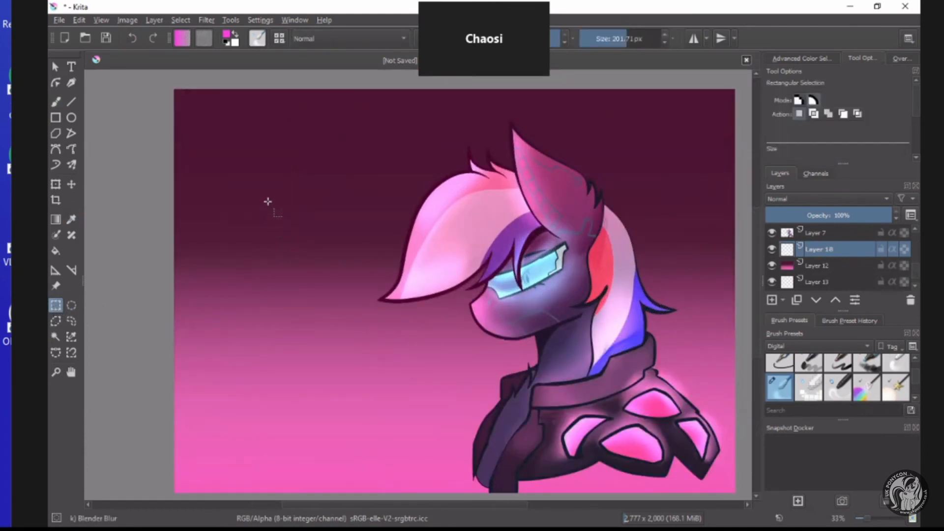
{"action": "left_click", "coordinate": [403, 167]}
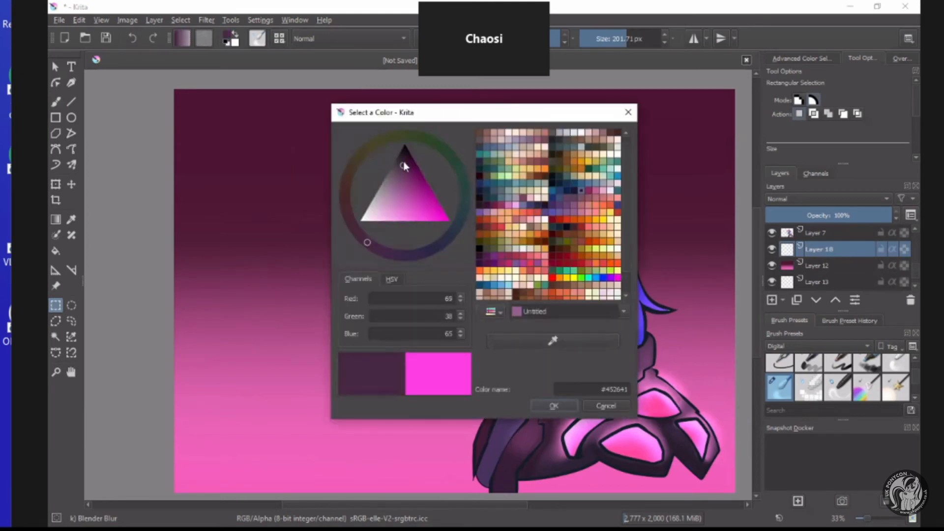
{"action": "left_click", "coordinate": [551, 405]}
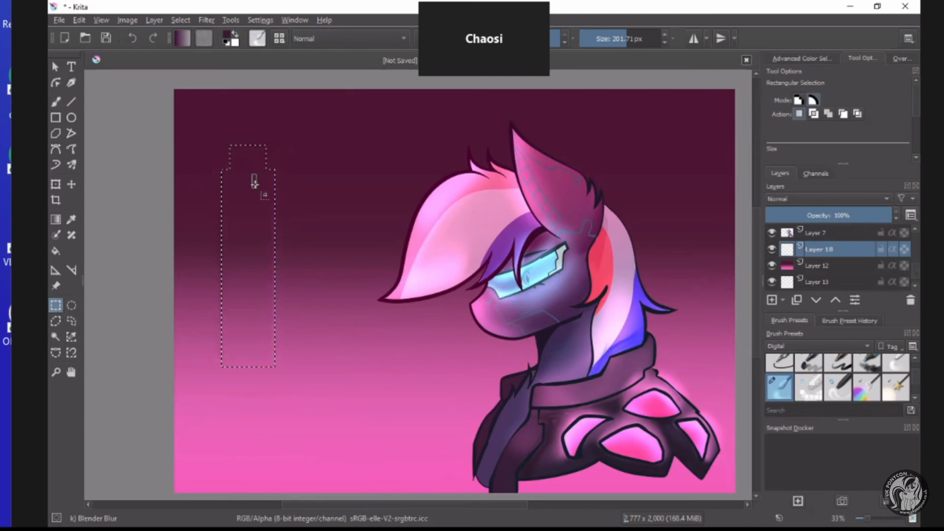
Build a city skyline selection in front of the pony from added rectangles: a spired tower, tall blocks, connecting bridges and a wide base.
{"action": "left_click_drag", "start_coordinate": [255, 122], "coordinate": [257, 106]}
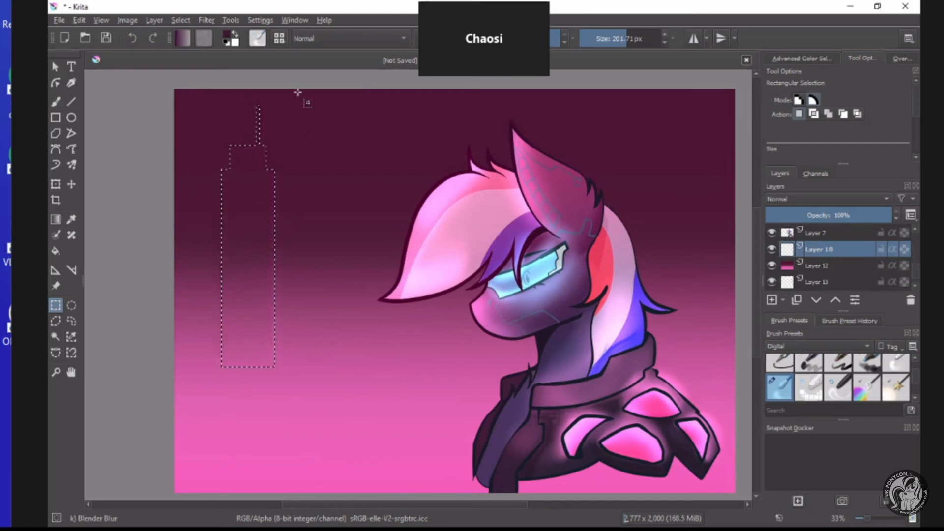
{"action": "left_click_drag", "start_coordinate": [296, 86], "coordinate": [340, 362]}
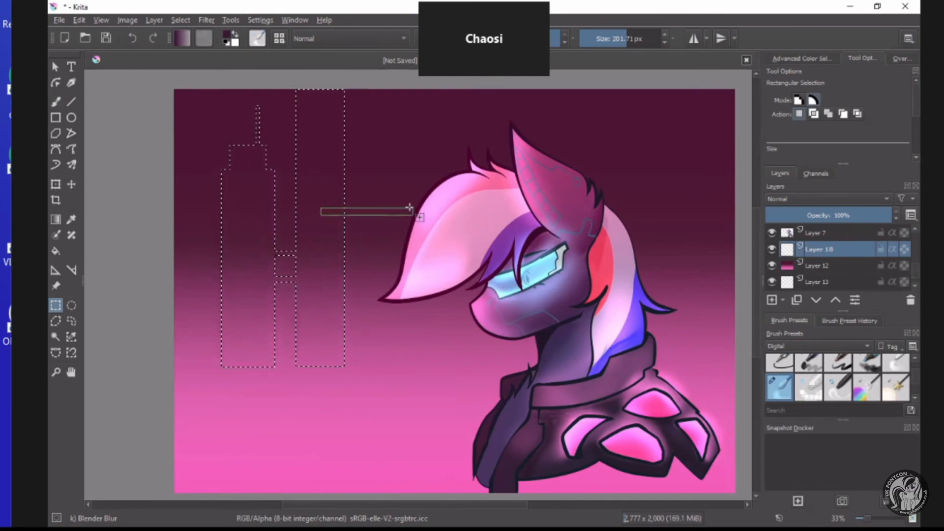
{"action": "left_click_drag", "start_coordinate": [409, 117], "coordinate": [466, 355]}
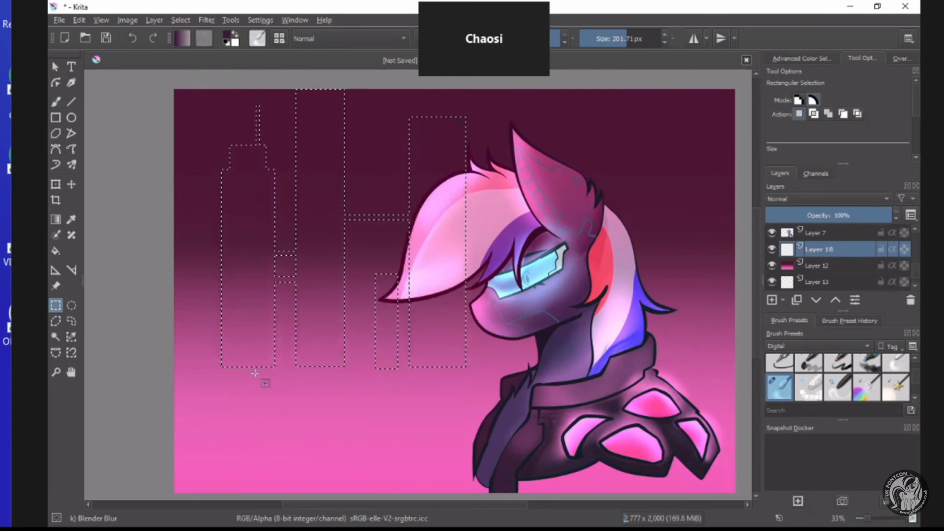
{"action": "left_click_drag", "start_coordinate": [412, 390], "coordinate": [611, 426]}
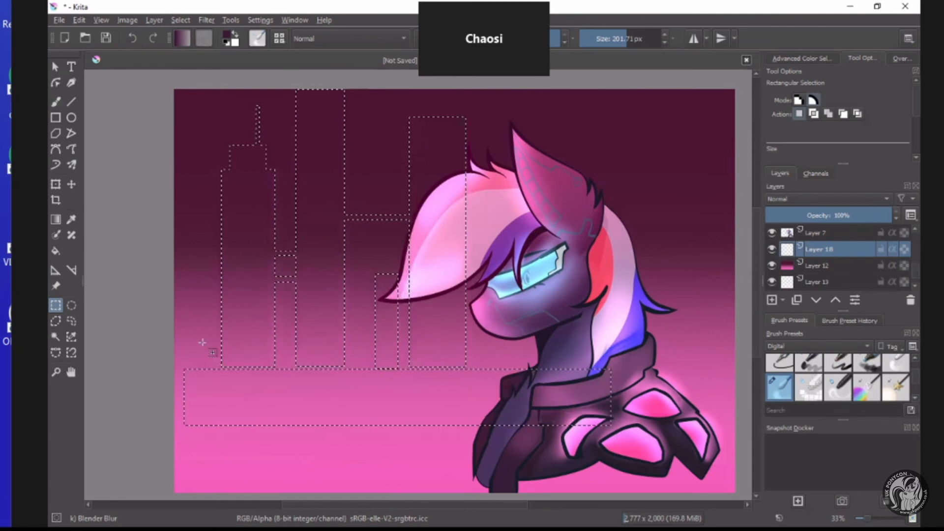
{"action": "left_click_drag", "start_coordinate": [185, 386], "coordinate": [520, 345]}
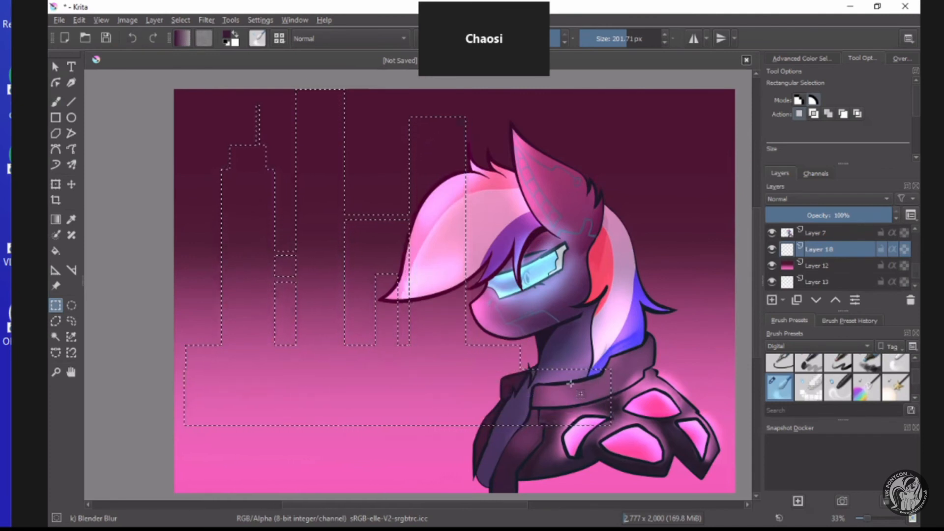
Extend the skyline selection behind the head to the canvas's right edge with rectangular buildings and a thin spire.
{"action": "left_click_drag", "start_coordinate": [567, 379], "coordinate": [735, 272]}
{"action": "left_click_drag", "start_coordinate": [633, 253], "coordinate": [745, 291]}
{"action": "left_click_drag", "start_coordinate": [669, 274], "coordinate": [687, 167]}
{"action": "left_click_drag", "start_coordinate": [691, 205], "coordinate": [635, 275]}
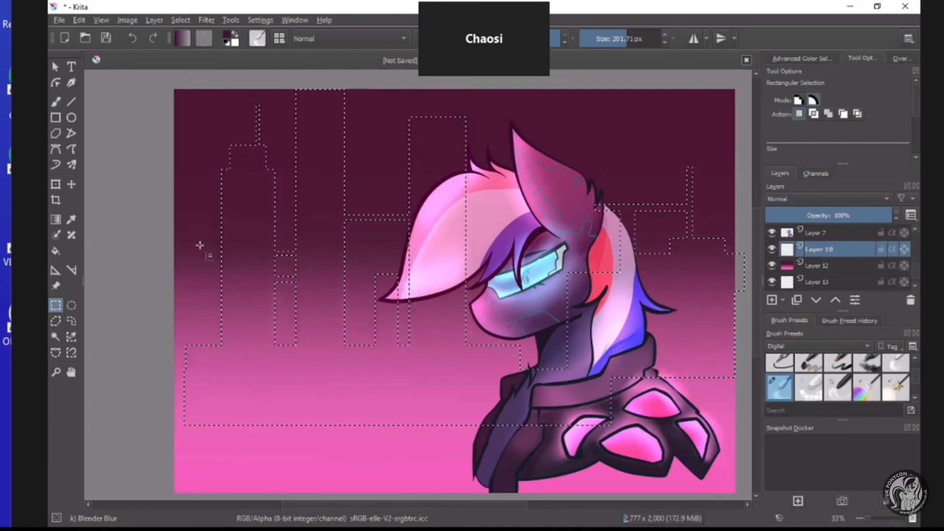
Choose the Ink-3 Gpen preset and fill the skyline selection with a linear gradient of dark purple fading out downwards.
{"action": "left_click", "coordinate": [55, 221]}
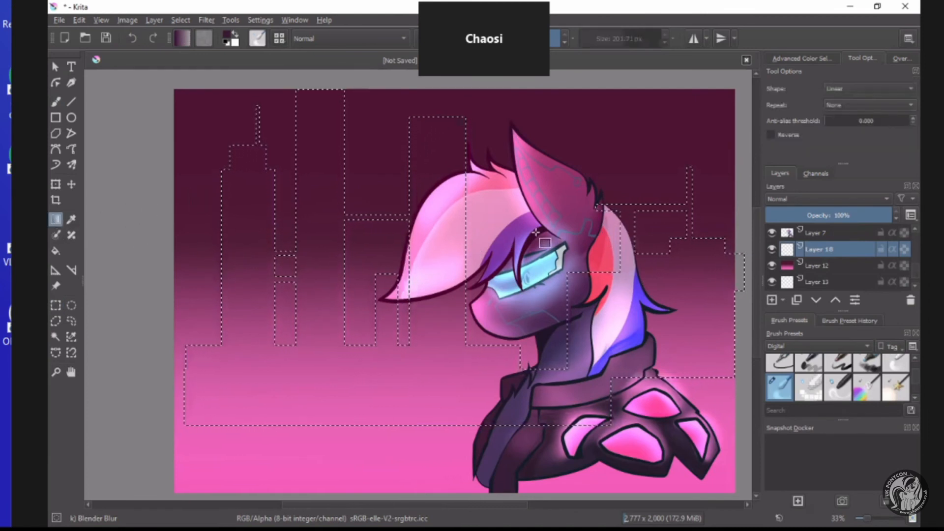
{"action": "scroll", "coordinate": [399, 163], "scroll_direction": "down", "scroll_amount": 5}
{"action": "scroll", "coordinate": [398, 164], "scroll_direction": "up", "scroll_amount": 5}
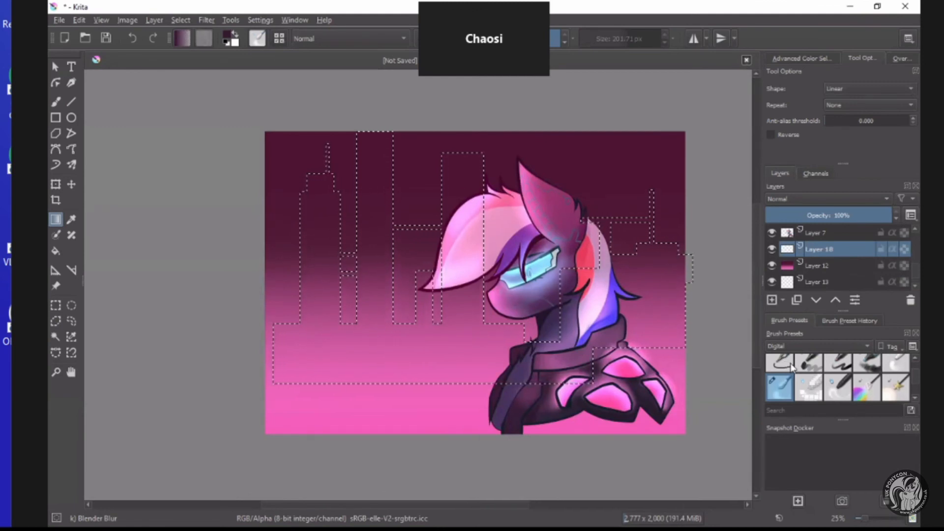
{"action": "scroll", "coordinate": [793, 381], "scroll_direction": "down", "scroll_amount": 3}
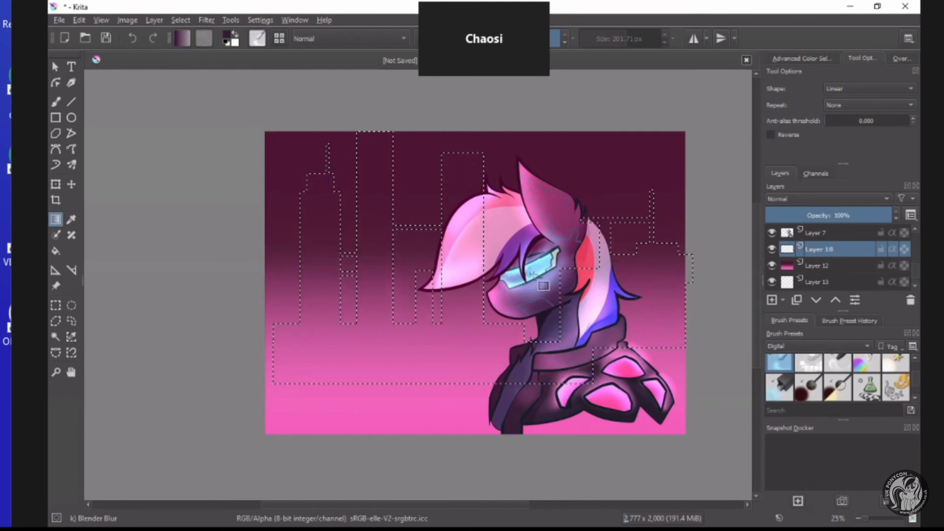
{"action": "left_click", "coordinate": [783, 346]}
{"action": "left_click", "coordinate": [786, 382]}
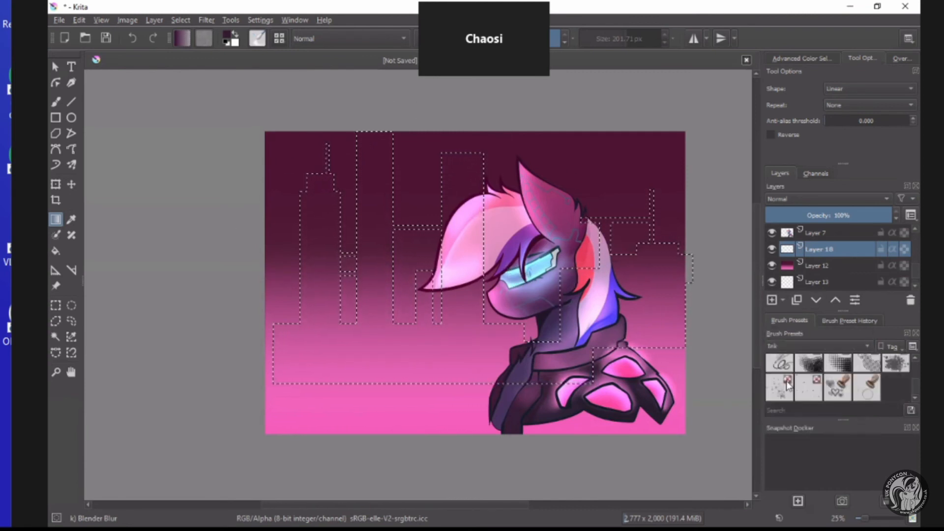
{"action": "left_click", "coordinate": [893, 369]}
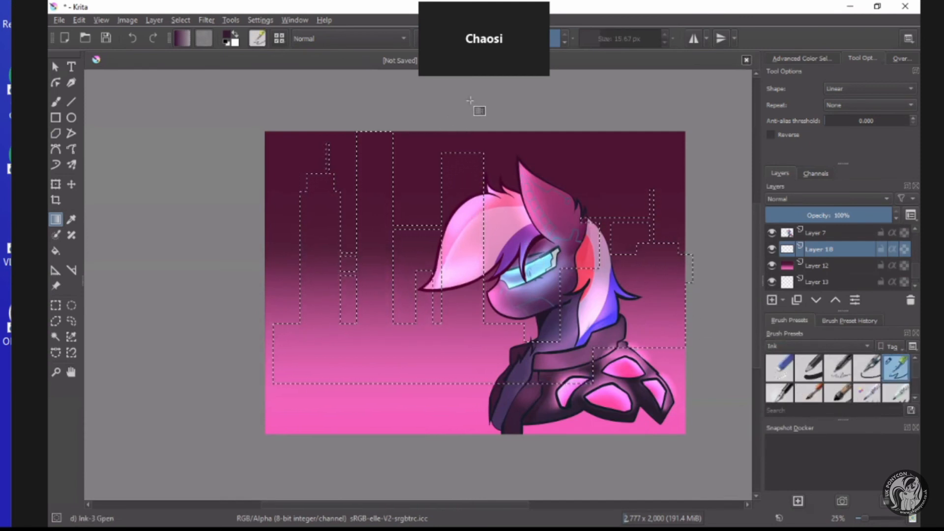
{"action": "left_click_drag", "start_coordinate": [487, 369], "coordinate": [485, 443]}
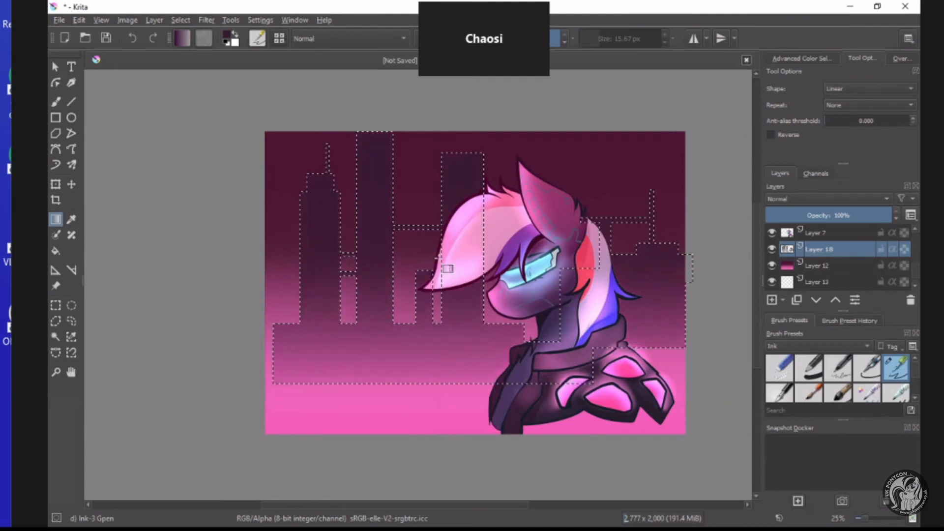
Cut thin horizontal bands, small windows and narrow vertical slits out of the skyline buildings using rectangular selections, and clear the selection.
{"action": "scroll", "coordinate": [485, 163], "scroll_direction": "up", "scroll_amount": 1}
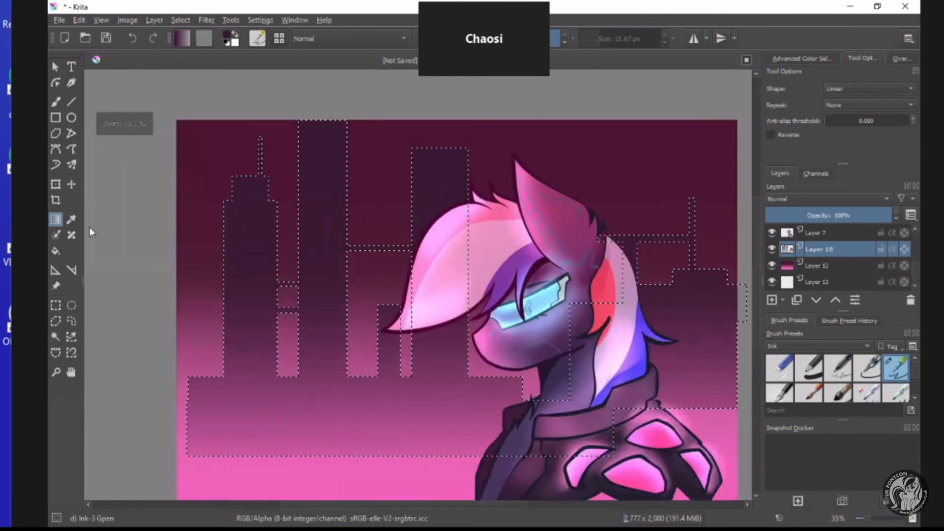
{"action": "left_click", "coordinate": [55, 305]}
{"action": "left_click", "coordinate": [156, 273]}
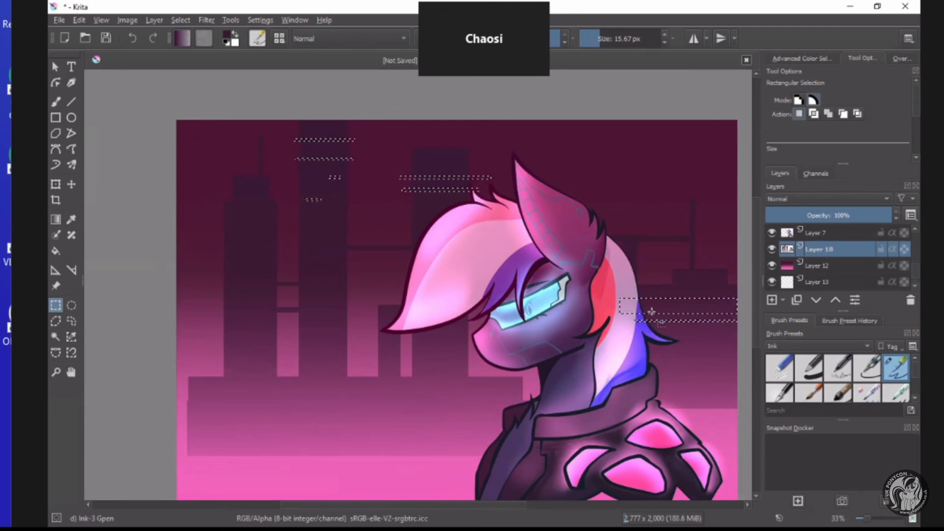
{"action": "left_click_drag", "start_coordinate": [232, 212], "coordinate": [233, 351]}
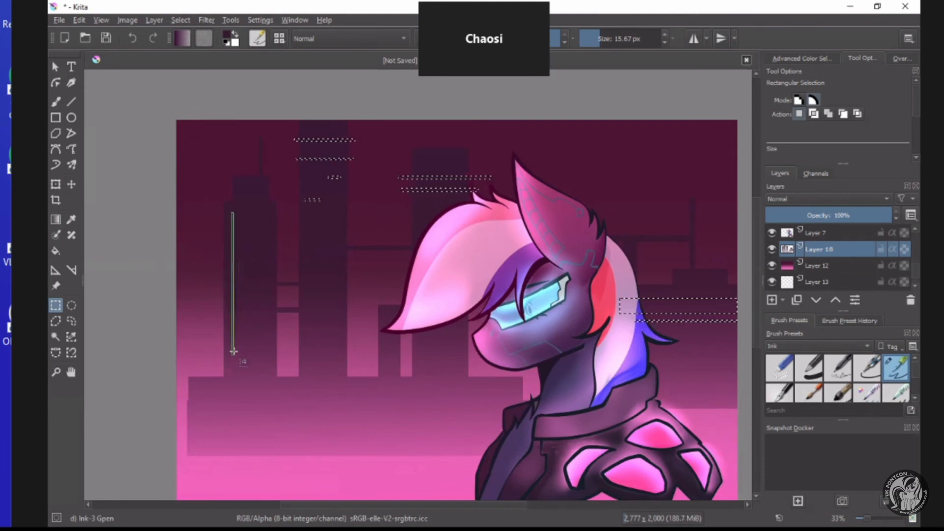
{"action": "left_click_drag", "start_coordinate": [266, 212], "coordinate": [276, 361]}
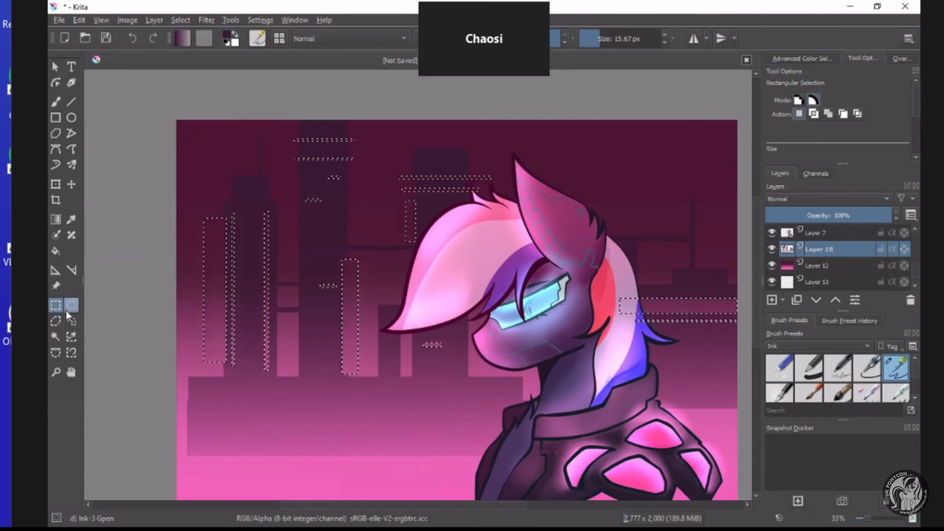
{"action": "left_click", "coordinate": [182, 311]}
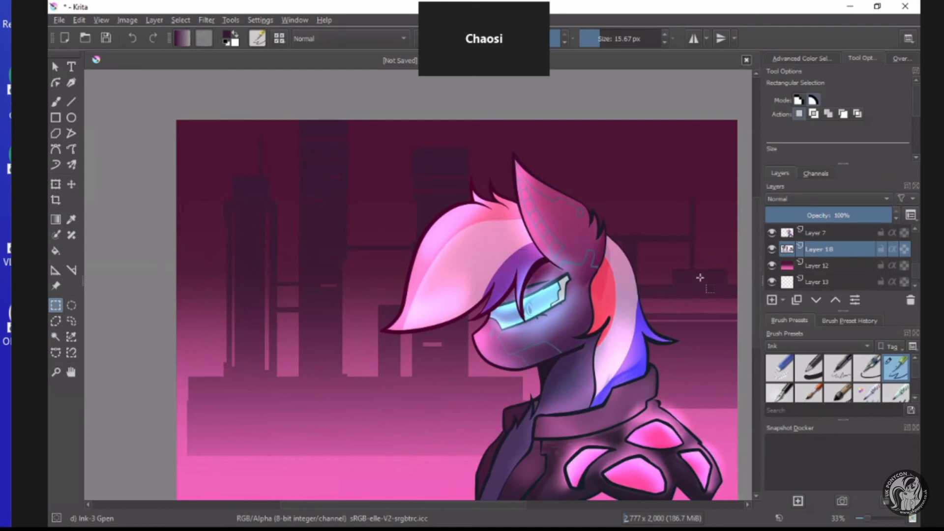
Set the skyline layer's blending mode to Shade (IFS Illusions) and its opacity to 71%.
{"action": "left_click", "coordinate": [812, 199]}
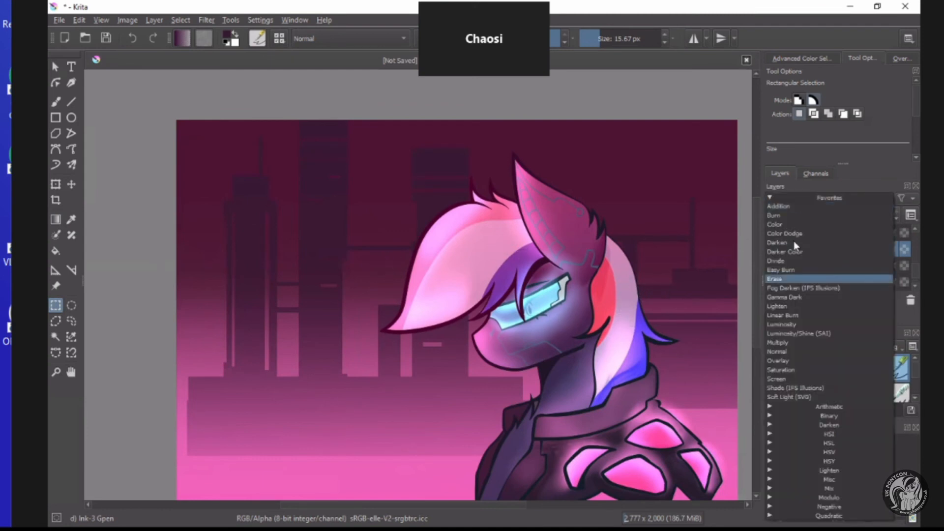
{"action": "left_click", "coordinate": [777, 387]}
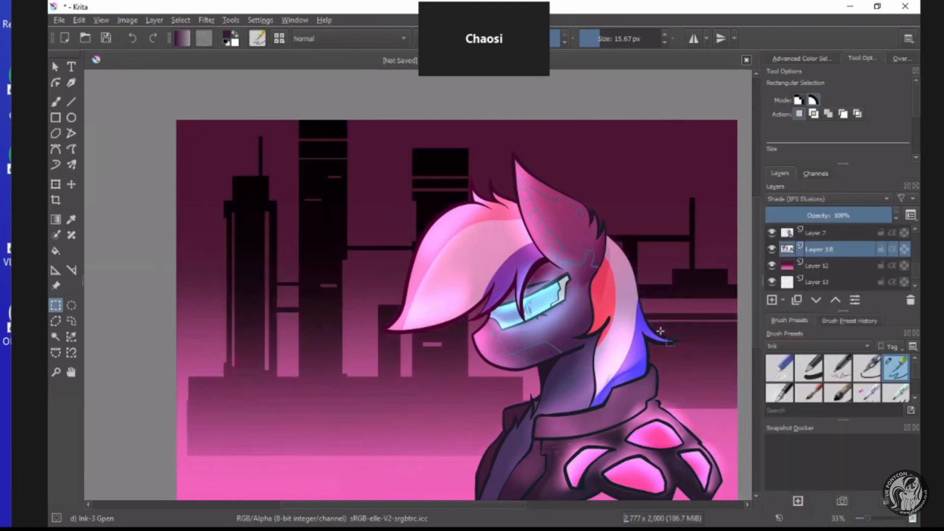
{"action": "left_click", "coordinate": [801, 199]}
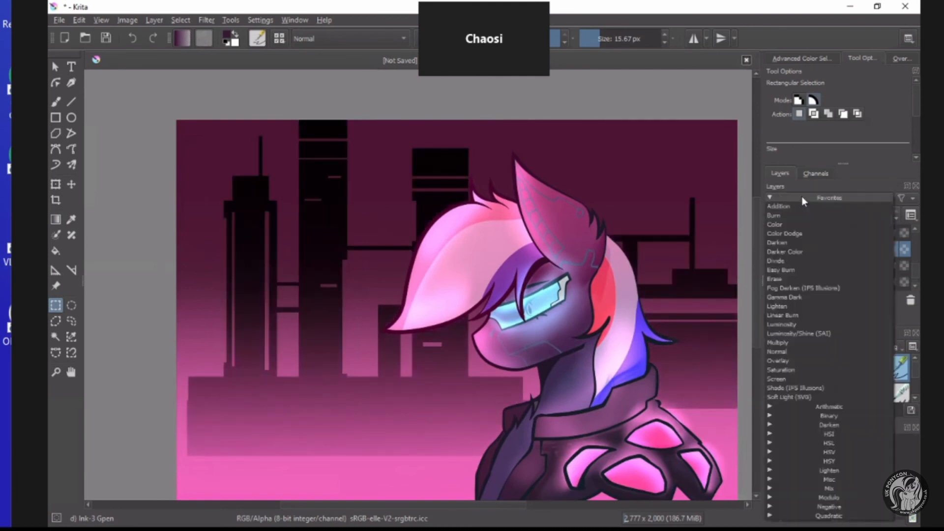
{"action": "left_click", "coordinate": [826, 184]}
{"action": "left_click", "coordinate": [853, 225]}
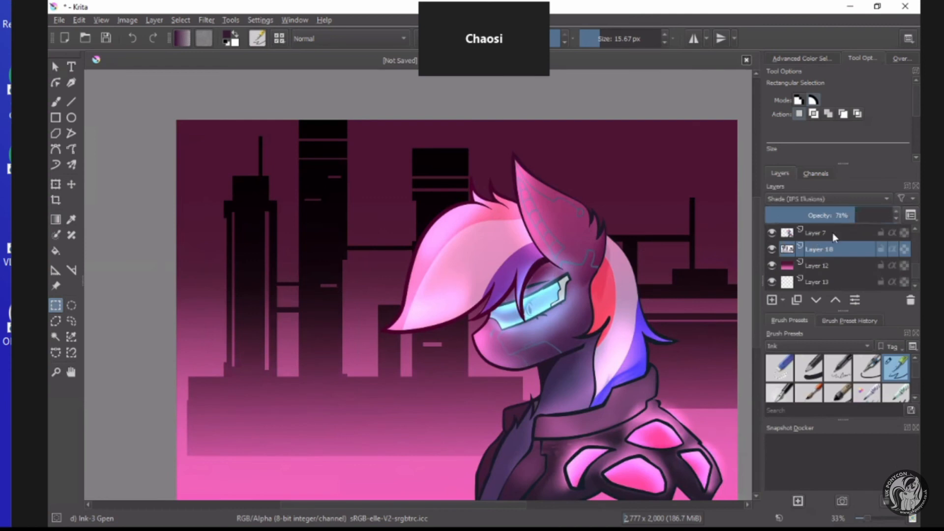
Redraw the background gradient on Layer 12 with a darker purple as the foreground colour.
{"action": "left_click", "coordinate": [819, 266]}
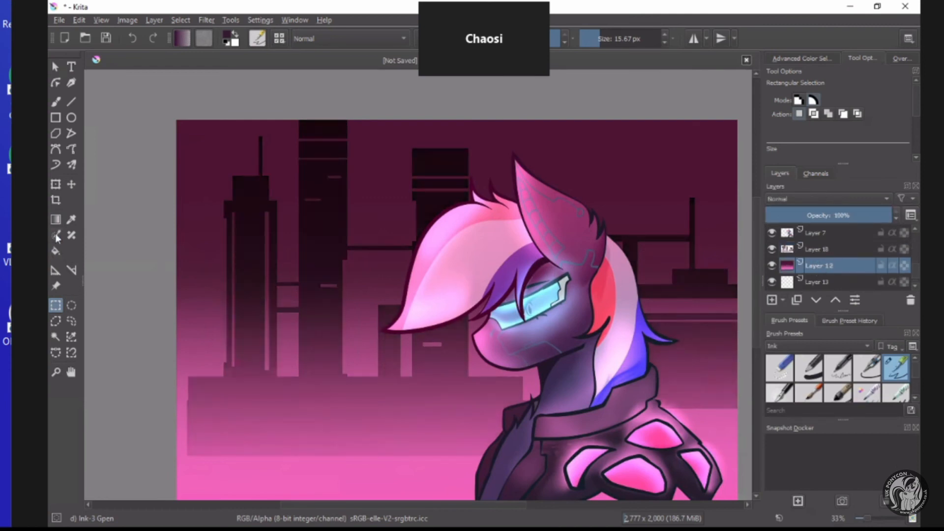
{"action": "left_click", "coordinate": [56, 219]}
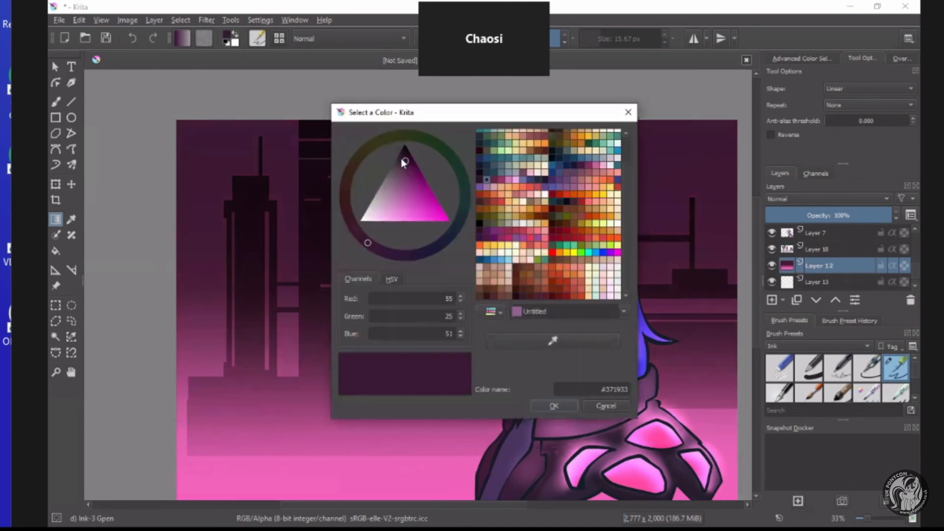
{"action": "left_click", "coordinate": [553, 406]}
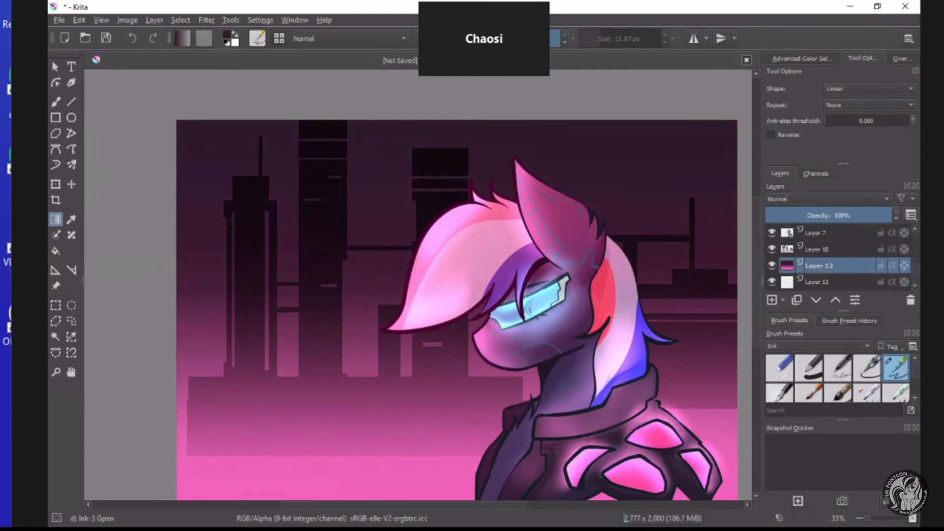
{"action": "left_click", "coordinate": [199, 527]}
{"action": "left_click", "coordinate": [357, 312]}
Add a paint layer directly above the skyline on Layer 18 and set its blending mode to Luminosity/Shine (SAI).
{"action": "left_click", "coordinate": [822, 251]}
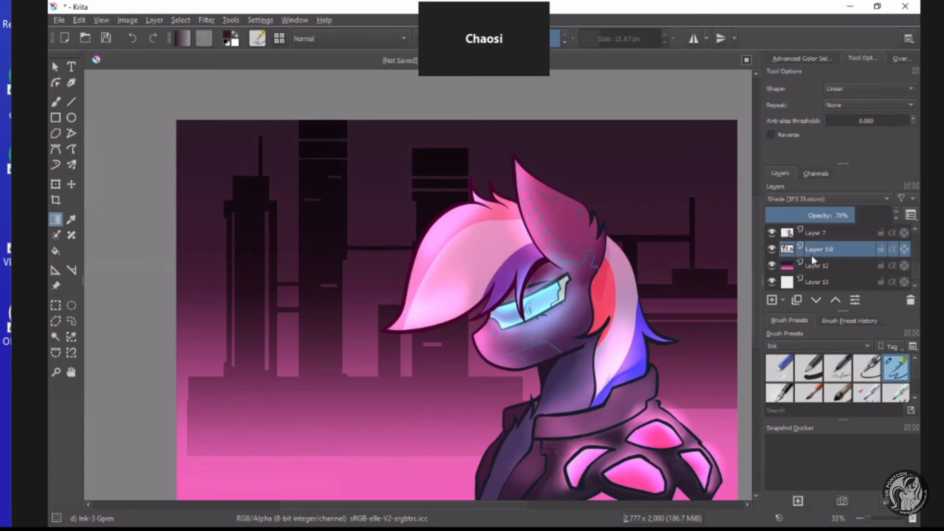
{"action": "left_click", "coordinate": [771, 299]}
{"action": "left_click", "coordinate": [786, 198]}
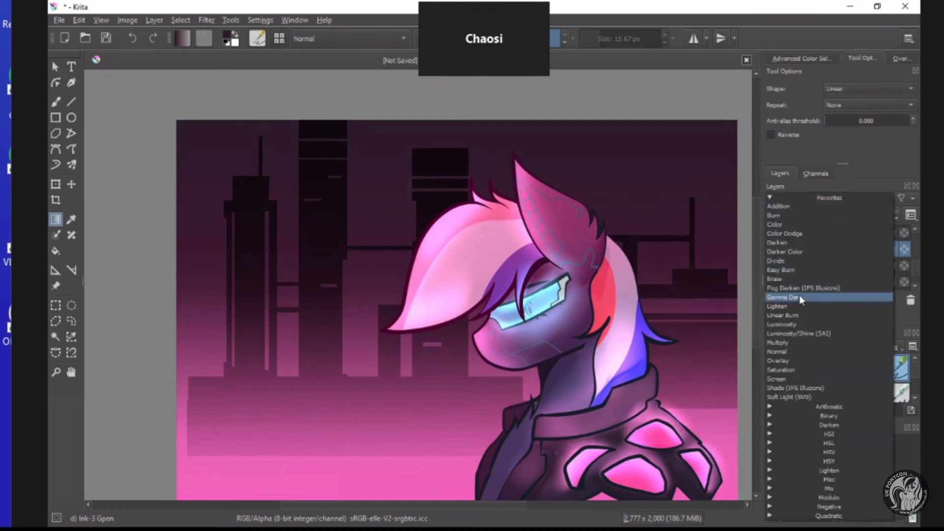
{"action": "left_click", "coordinate": [797, 334]}
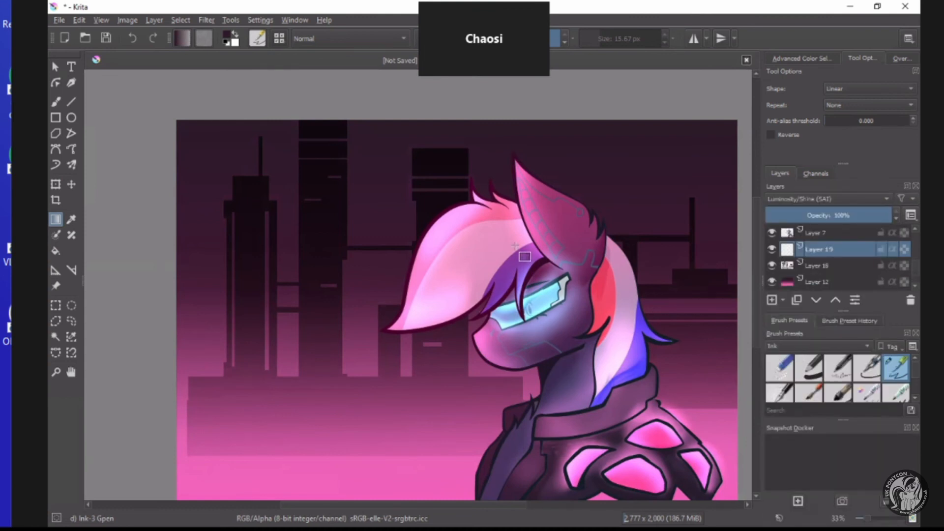
Activate the Freehand Brush and set the foreground colour to bright pink #ff6fea.
{"action": "key", "text": "b"}
{"action": "left_click", "coordinate": [229, 41]}
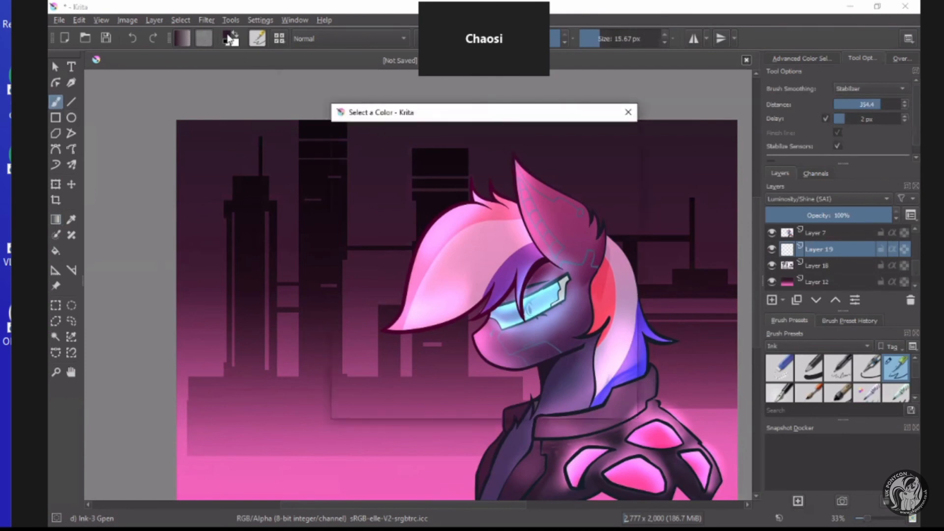
{"action": "left_click_drag", "start_coordinate": [406, 214], "coordinate": [399, 239]}
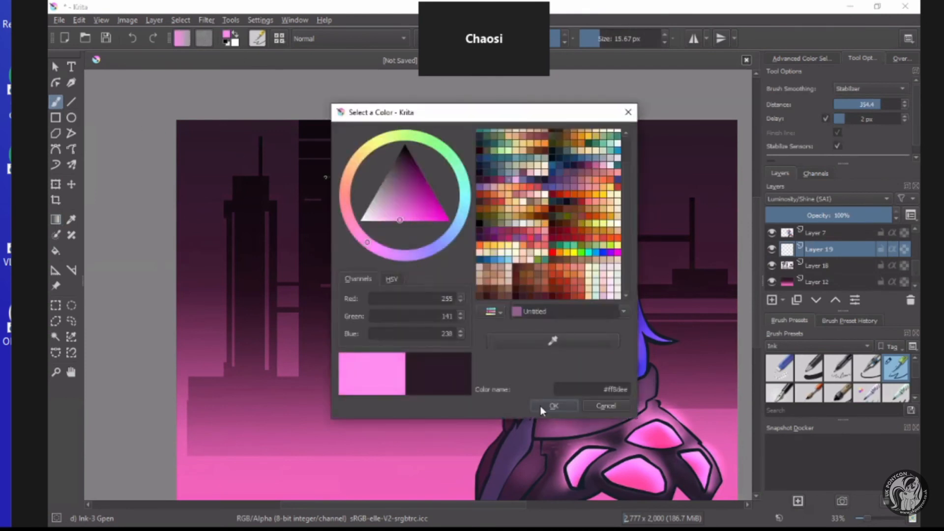
{"action": "left_click", "coordinate": [412, 222]}
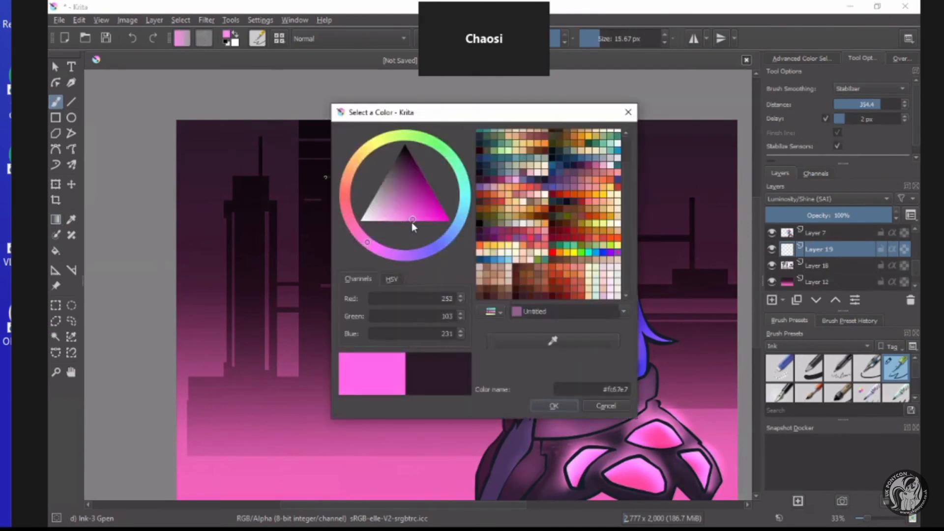
{"action": "left_click", "coordinate": [544, 405]}
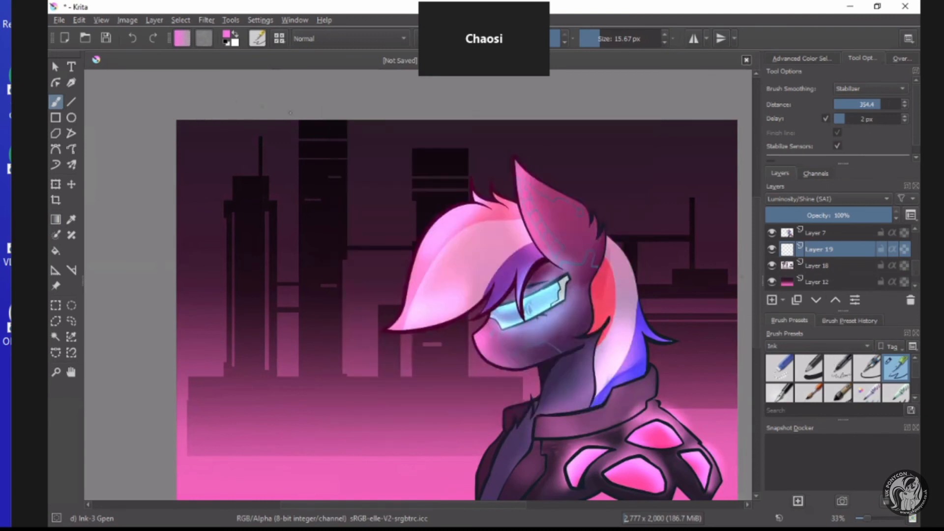
Choose the Airbrush Soft preset from the Digital brushes and set its size to 32.22 px.
{"action": "left_click", "coordinate": [799, 346]}
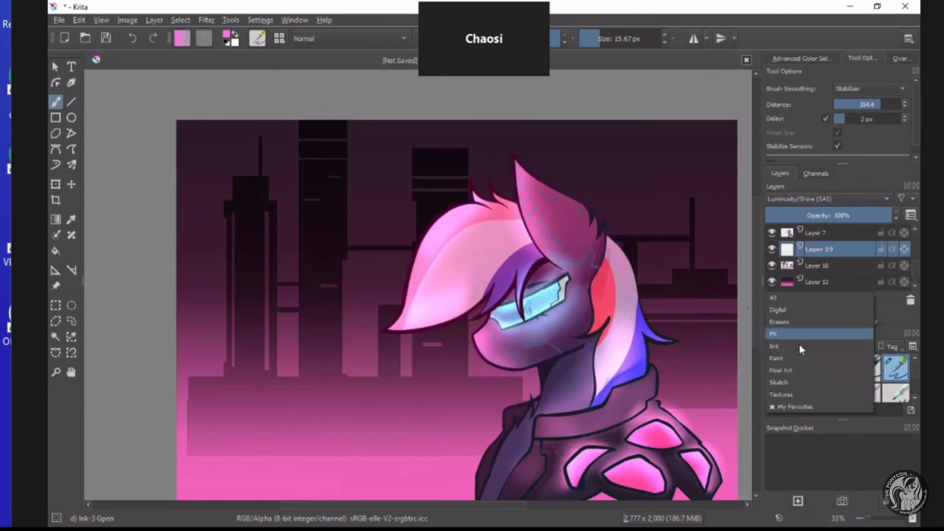
{"action": "left_click", "coordinate": [793, 312]}
{"action": "left_click", "coordinate": [839, 376]}
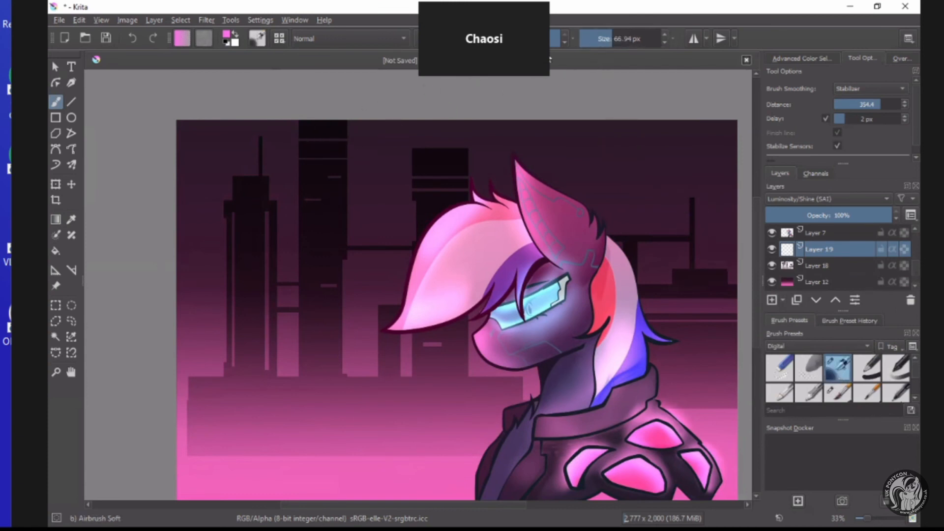
{"action": "left_click", "coordinate": [604, 41]}
Draw an unfilled pink rectangle about 322 px wide around the upper band of the tallest tower with the Rectangle tool.
{"action": "scroll", "coordinate": [300, 140], "scroll_direction": "up", "scroll_amount": 2}
{"action": "left_click", "coordinate": [56, 118]}
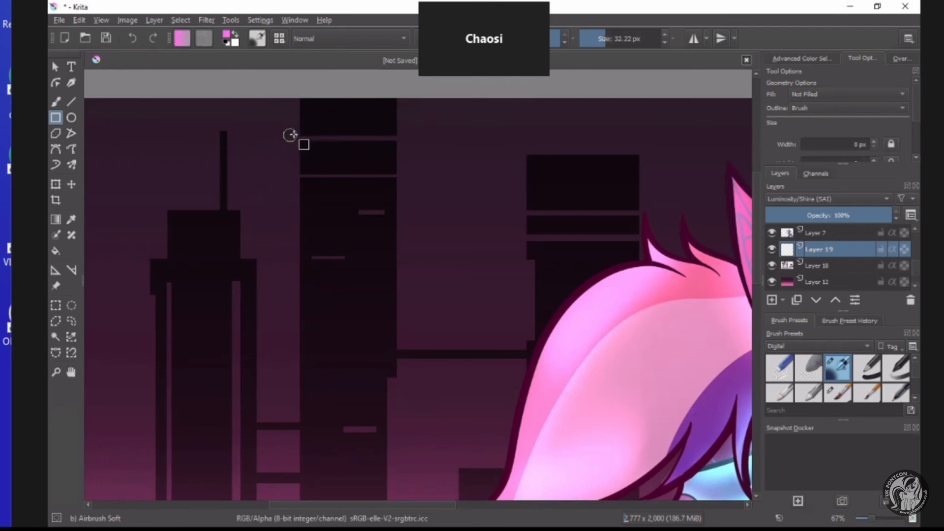
{"action": "left_click_drag", "start_coordinate": [284, 137], "coordinate": [415, 175]}
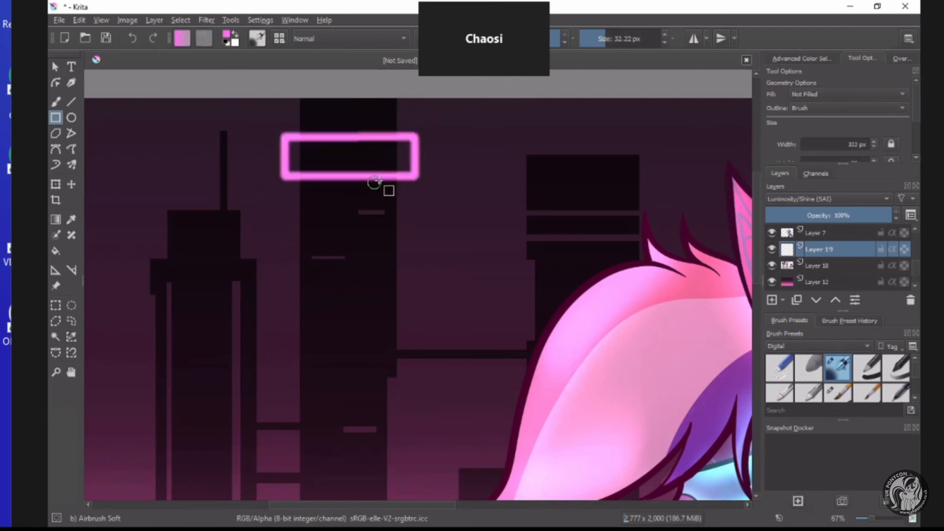
{"action": "scroll", "coordinate": [354, 185], "scroll_direction": "down", "scroll_amount": 3}
{"action": "scroll", "coordinate": [325, 223], "scroll_direction": "up", "scroll_amount": 3}
{"action": "scroll", "coordinate": [258, 243], "scroll_direction": "down", "scroll_amount": 3}
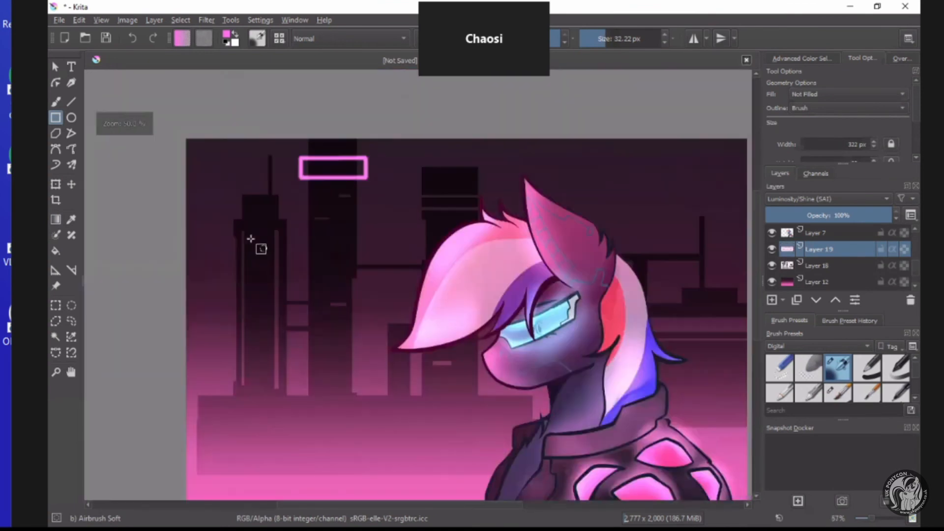
Set the brush size to 42.22 px and redraw the tallest tower's glowing rectangle about 325 px wide.
{"action": "scroll", "coordinate": [223, 278], "scroll_direction": "up", "scroll_amount": 2}
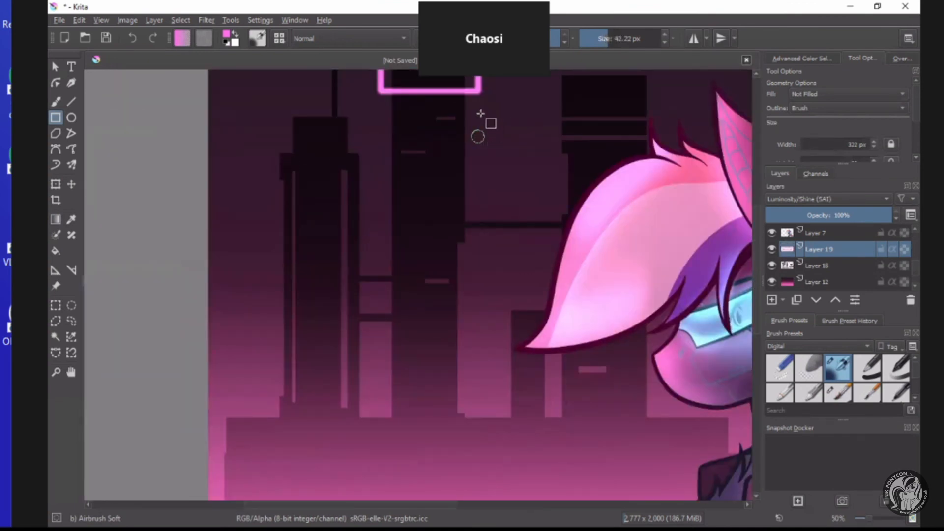
{"action": "scroll", "coordinate": [559, 252], "scroll_direction": "down", "scroll_amount": 2}
{"action": "scroll", "coordinate": [536, 394], "scroll_direction": "up", "scroll_amount": 5}
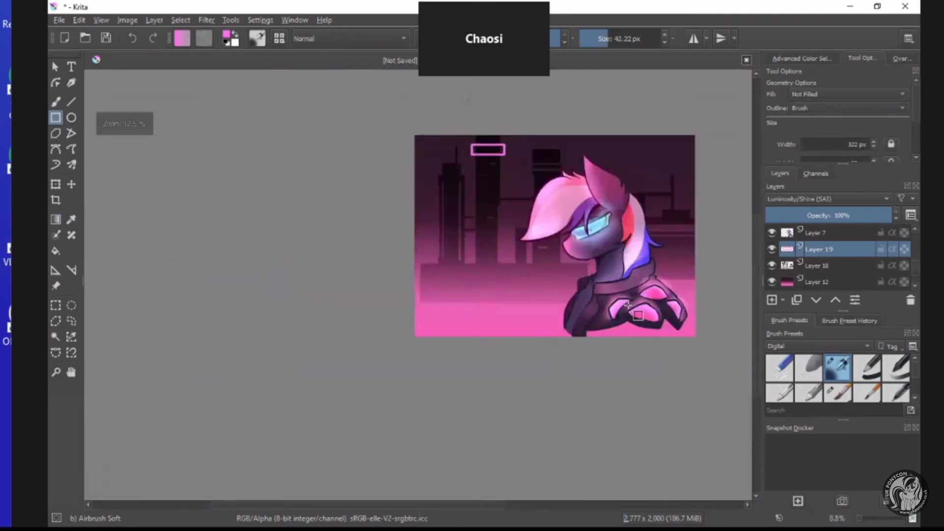
{"action": "scroll", "coordinate": [477, 287], "scroll_direction": "down", "scroll_amount": 2}
{"action": "scroll", "coordinate": [418, 157], "scroll_direction": "up", "scroll_amount": 1}
{"action": "scroll", "coordinate": [408, 112], "scroll_direction": "up", "scroll_amount": 1}
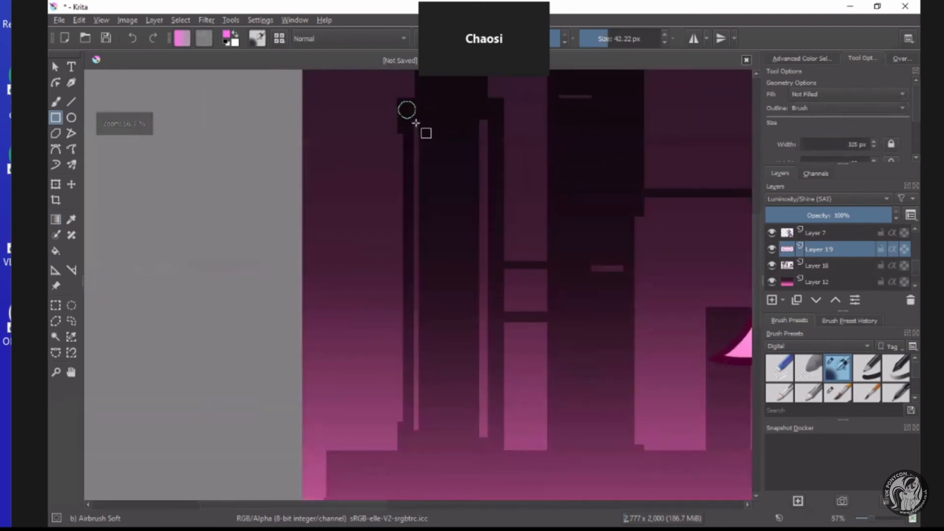
Draw a tall glowing pink rectangle about 173 px wide along the vertical slits of the spired tower.
{"action": "left_click_drag", "start_coordinate": [410, 111], "coordinate": [476, 431]}
{"action": "scroll", "coordinate": [507, 350], "scroll_direction": "down", "scroll_amount": 2}
{"action": "scroll", "coordinate": [500, 344], "scroll_direction": "up", "scroll_amount": 2}
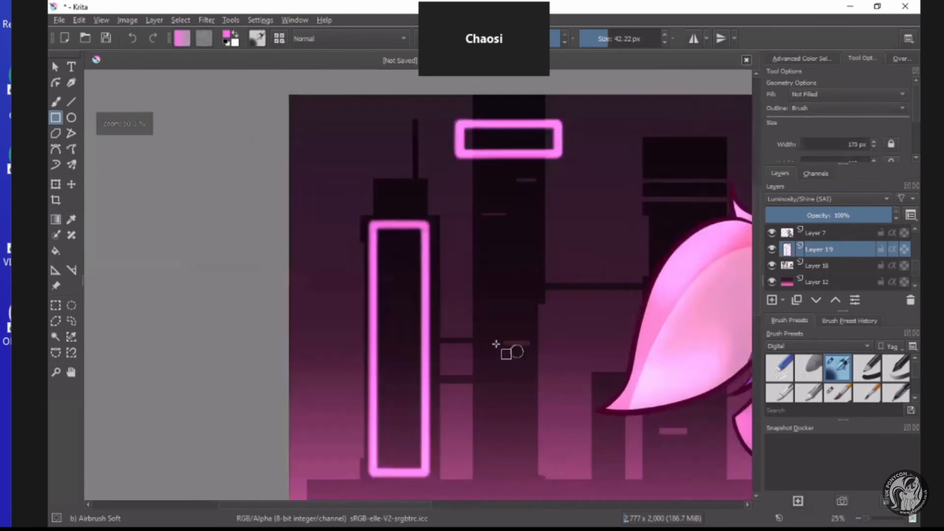
Draw short pink window lights on the tallest tower and a rectangle about 286 px wide along the neighbouring block's upper stripes.
{"action": "left_click_drag", "start_coordinate": [501, 342], "coordinate": [538, 344]}
{"action": "left_click_drag", "start_coordinate": [467, 170], "coordinate": [504, 170]}
{"action": "mouse_move", "coordinate": [511, 122]}
{"action": "left_mouse_down"}
{"action": "mouse_move", "coordinate": [551, 123]}
{"action": "mouse_move", "coordinate": [645, 156]}
{"action": "left_mouse_up"}
{"action": "scroll", "coordinate": [611, 148], "scroll_direction": "down", "scroll_amount": 3}
{"action": "scroll", "coordinate": [605, 141], "scroll_direction": "up", "scroll_amount": 3}
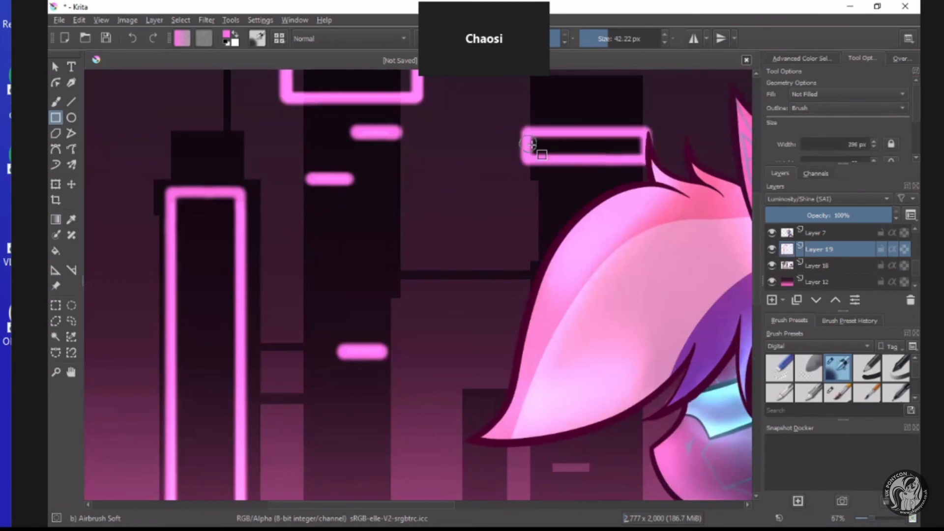
Draw another pink rectangle over the neighbouring block's upper band, extending slightly past its left edge.
{"action": "left_click_drag", "start_coordinate": [517, 133], "coordinate": [647, 159]}
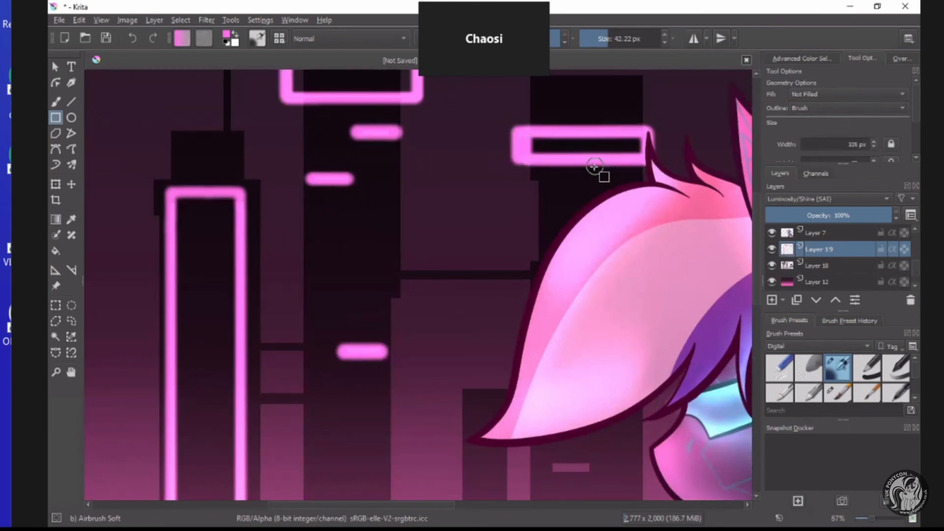
{"action": "scroll", "coordinate": [708, 256], "scroll_direction": "down", "scroll_amount": 4}
{"action": "scroll", "coordinate": [698, 245], "scroll_direction": "up", "scroll_amount": 2}
{"action": "scroll", "coordinate": [316, 236], "scroll_direction": "down", "scroll_amount": 2}
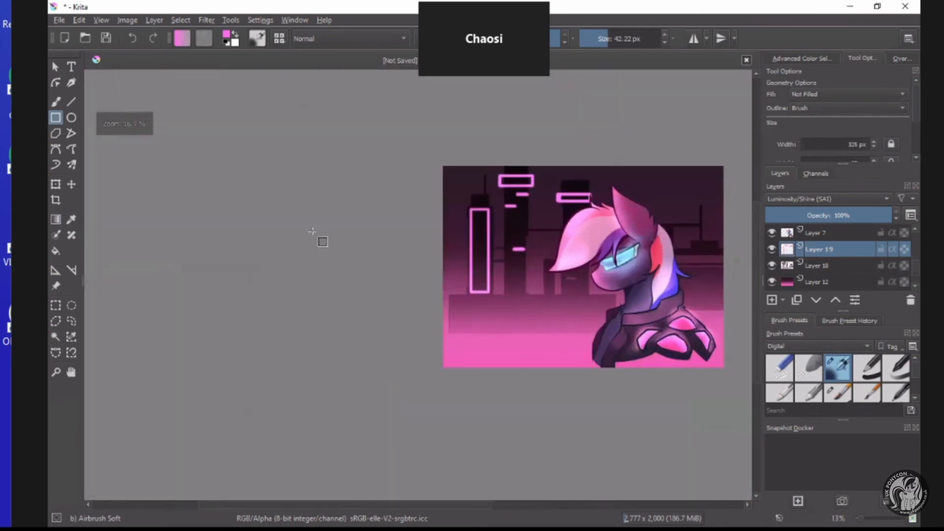
{"action": "scroll", "coordinate": [590, 259], "scroll_direction": "up", "scroll_amount": 5}
{"action": "left_click_drag", "start_coordinate": [312, 230], "coordinate": [651, 273]}
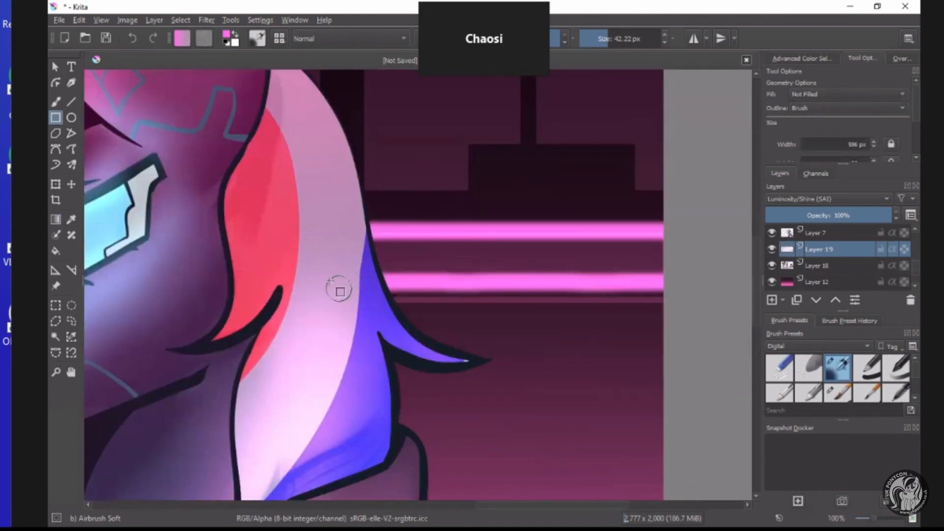
{"action": "key", "text": "ctrl+z"}
Draw nested glowing pink rectangles along the low building behind the mane and fill their gap with a bar about 499 px wide.
{"action": "left_click_drag", "start_coordinate": [331, 230], "coordinate": [659, 305]}
{"action": "left_click_drag", "start_coordinate": [364, 243], "coordinate": [654, 270]}
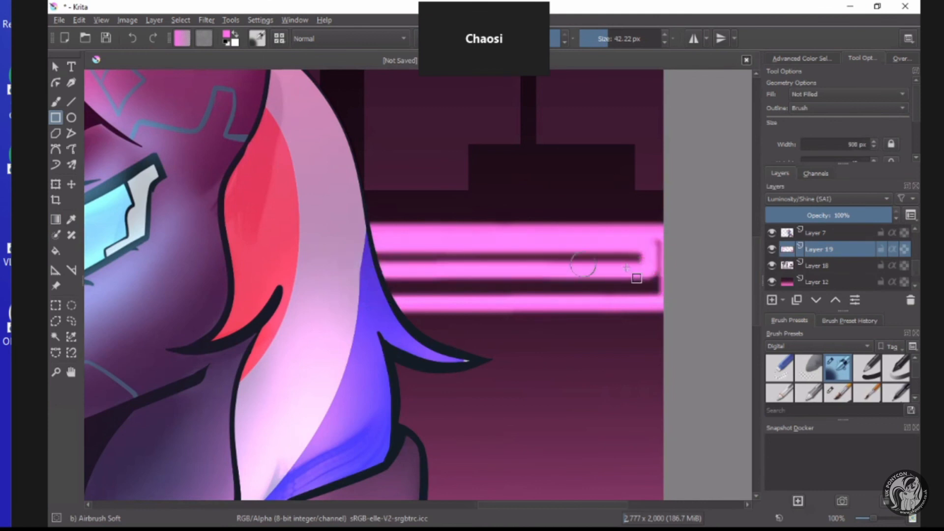
{"action": "left_click_drag", "start_coordinate": [375, 256], "coordinate": [671, 257]}
{"action": "scroll", "coordinate": [517, 261], "scroll_direction": "down", "scroll_amount": 3}
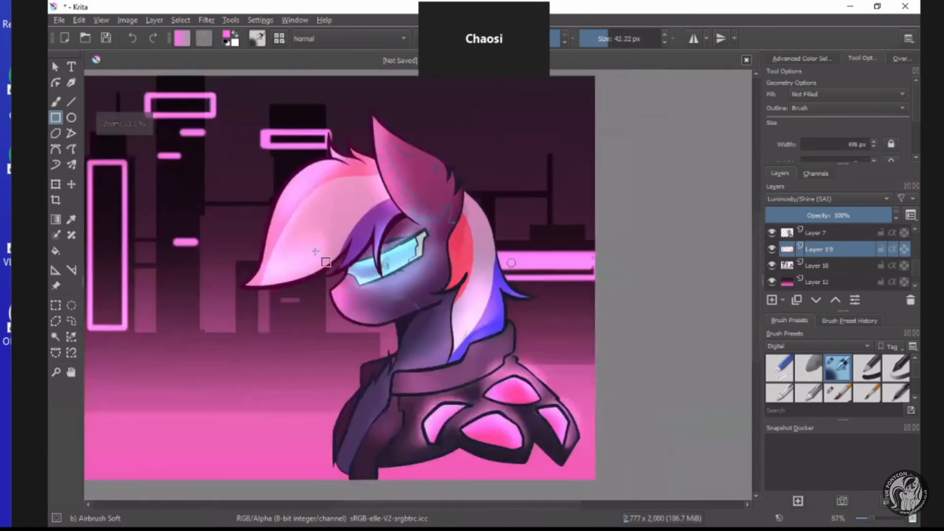
With the Blender Blur brush at 82.94 px, soften the tallest tower's lower window light and the spired tower's right neon line.
{"action": "scroll", "coordinate": [484, 255], "scroll_direction": "up", "scroll_amount": 2}
{"action": "scroll", "coordinate": [836, 377], "scroll_direction": "down", "scroll_amount": 2}
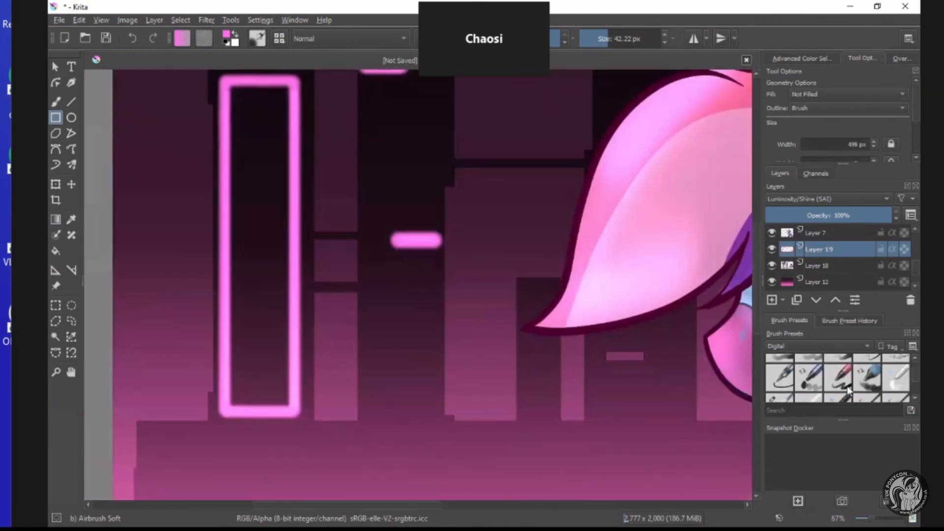
{"action": "left_click", "coordinate": [893, 386]}
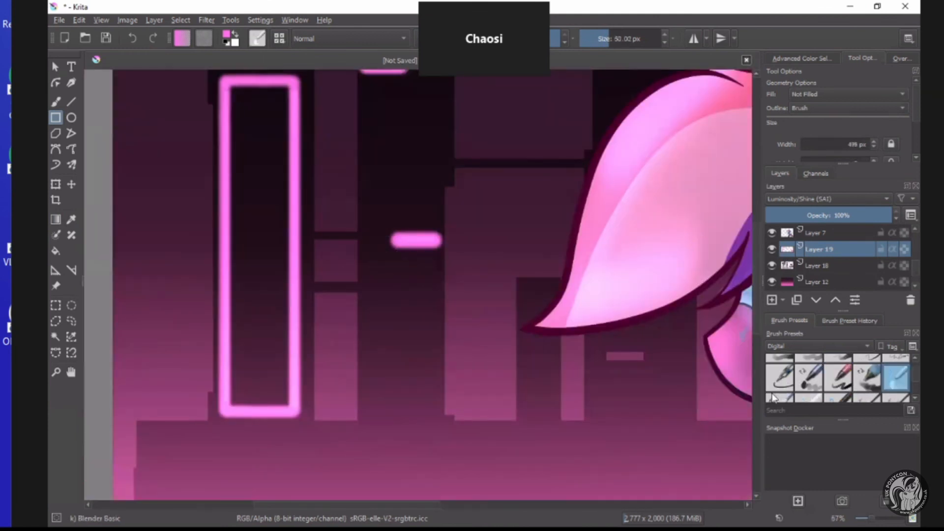
{"action": "left_click", "coordinate": [614, 43]}
{"action": "left_click", "coordinate": [56, 102]}
{"action": "left_click_drag", "start_coordinate": [384, 227], "coordinate": [424, 229]}
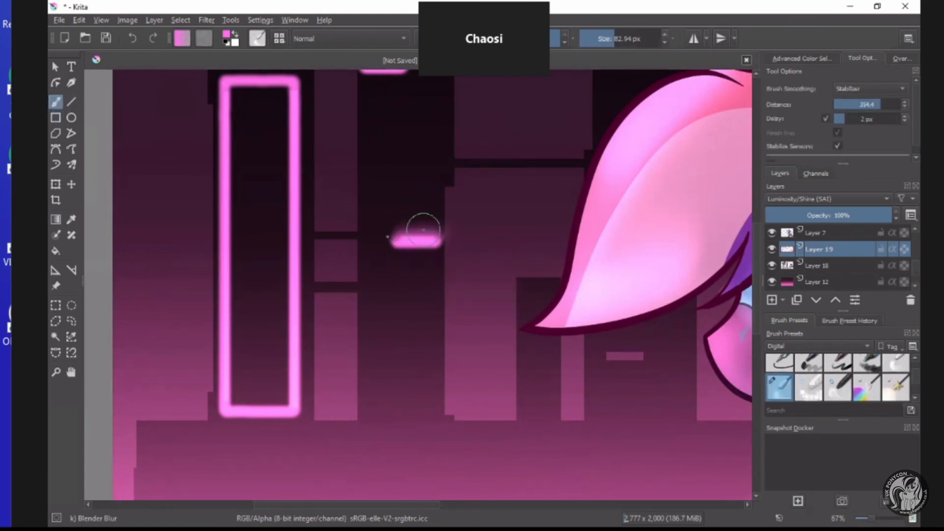
{"action": "left_click_drag", "start_coordinate": [378, 249], "coordinate": [438, 251]}
{"action": "scroll", "coordinate": [438, 251], "scroll_direction": "down", "scroll_amount": 1}
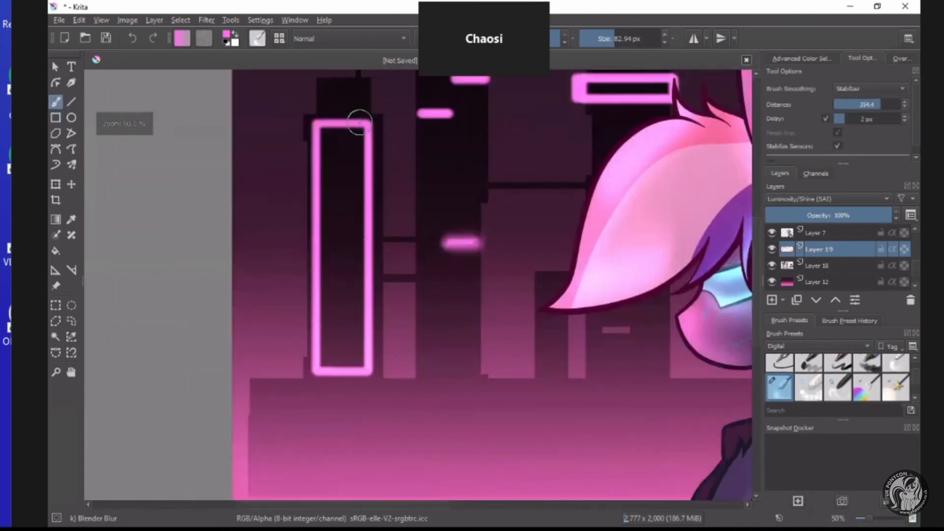
{"action": "mouse_move", "coordinate": [360, 122]}
{"action": "left_mouse_down"}
{"action": "mouse_move", "coordinate": [369, 385]}
{"action": "mouse_move", "coordinate": [374, 283]}
{"action": "mouse_move", "coordinate": [380, 318]}
{"action": "left_mouse_up"}
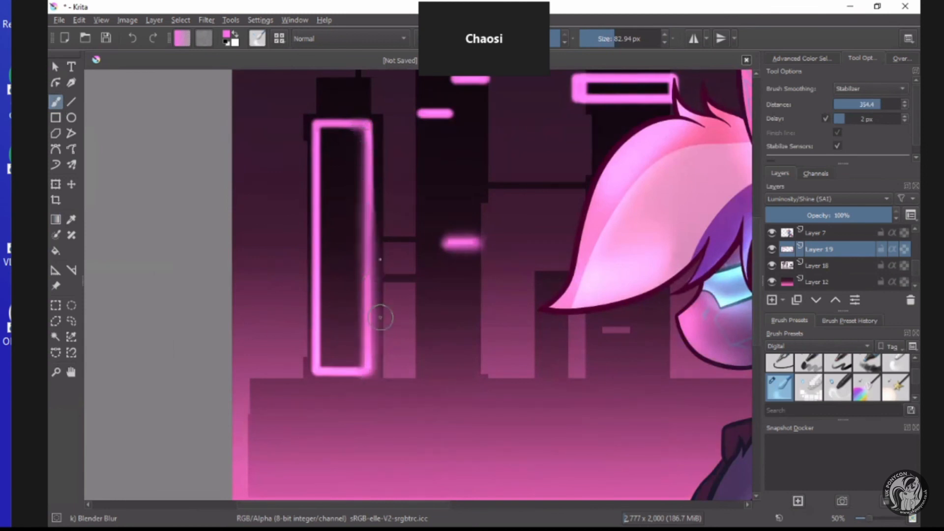
Select and delete the top and bottom bars of the spired tower's neon rectangle, keeping only the vertical lines.
{"action": "left_click", "coordinate": [56, 305]}
{"action": "left_click_drag", "start_coordinate": [320, 106], "coordinate": [364, 164]}
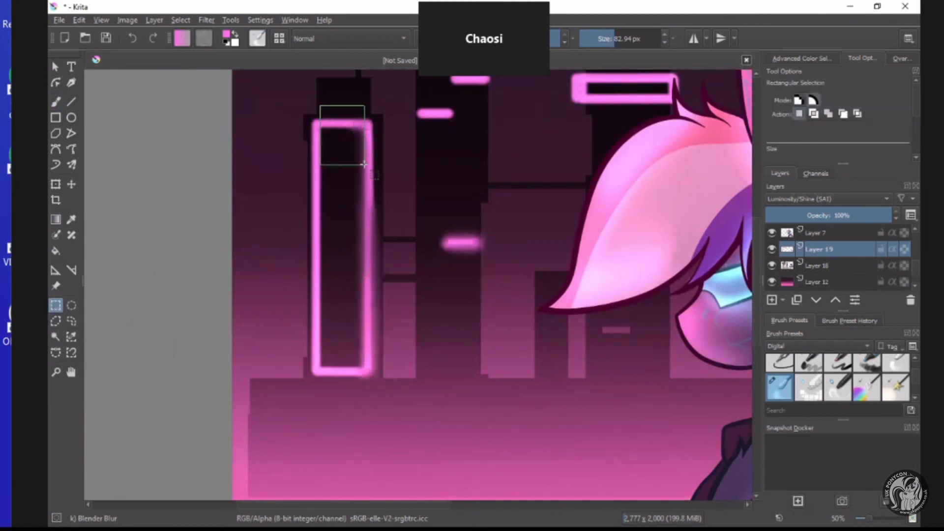
{"action": "key", "text": "Delete"}
{"action": "left_click_drag", "start_coordinate": [322, 359], "coordinate": [357, 404]}
{"action": "key", "text": "Delete"}
Delete the middle section of the neighbouring block's neon rectangle, leaving two horizontal stripes.
{"action": "scroll", "coordinate": [615, 227], "scroll_direction": "down", "scroll_amount": 3}
{"action": "scroll", "coordinate": [443, 138], "scroll_direction": "up", "scroll_amount": 4}
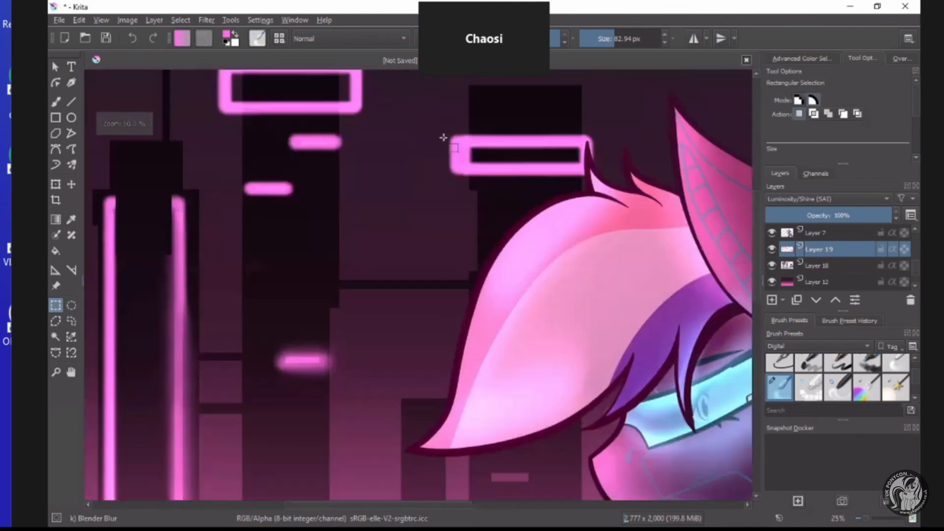
{"action": "mouse_move", "coordinate": [432, 117]}
{"action": "left_mouse_down"}
{"action": "mouse_move", "coordinate": [460, 202]}
{"action": "mouse_move", "coordinate": [438, 149]}
{"action": "left_mouse_up"}
{"action": "mouse_move", "coordinate": [551, 136]}
{"action": "left_mouse_down"}
{"action": "mouse_move", "coordinate": [563, 168]}
{"action": "mouse_move", "coordinate": [406, 151]}
{"action": "mouse_move", "coordinate": [600, 163]}
{"action": "left_mouse_up"}
{"action": "left_click", "coordinate": [433, 159]}
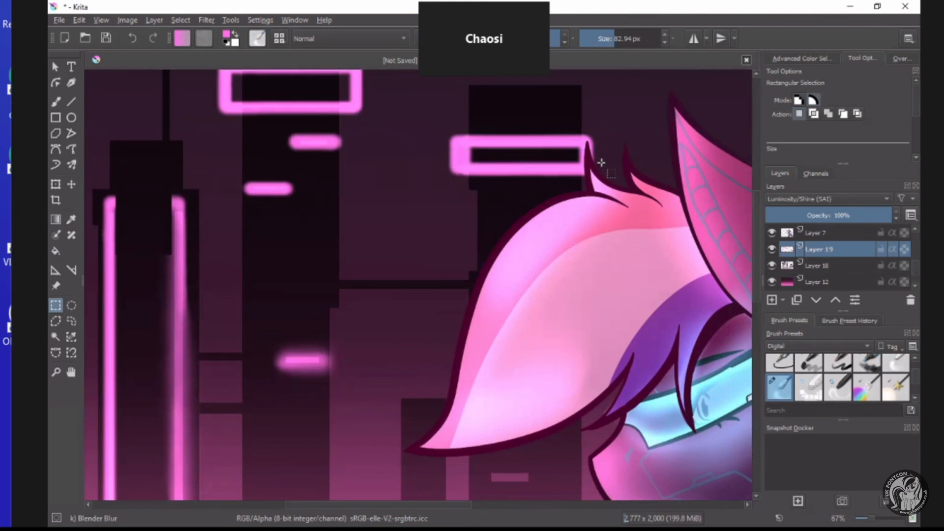
{"action": "key", "text": "Delete"}
Cut out the middle band of the tallest tower's neon rectangle and clear the selection.
{"action": "scroll", "coordinate": [362, 122], "scroll_direction": "down", "scroll_amount": 3}
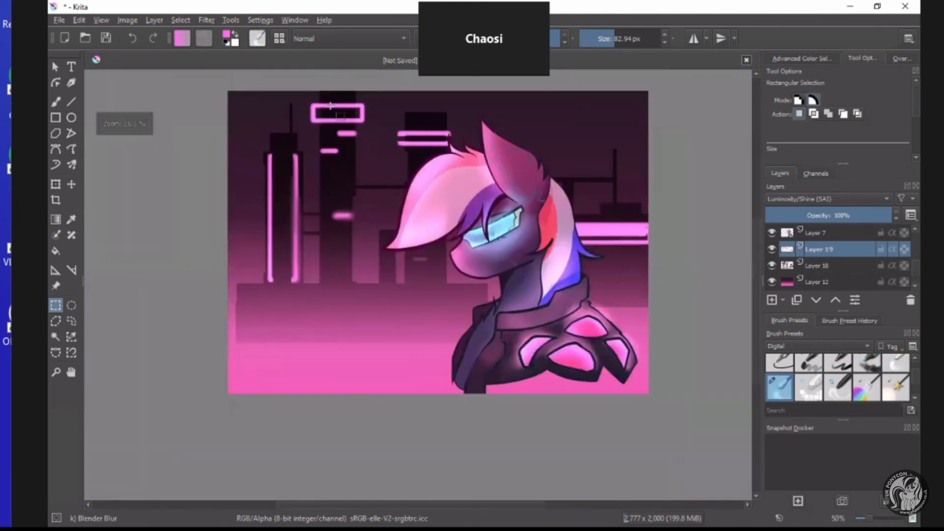
{"action": "scroll", "coordinate": [334, 101], "scroll_direction": "up", "scroll_amount": 3}
{"action": "left_click_drag", "start_coordinate": [413, 140], "coordinate": [423, 148]}
{"action": "key", "text": "Delete"}
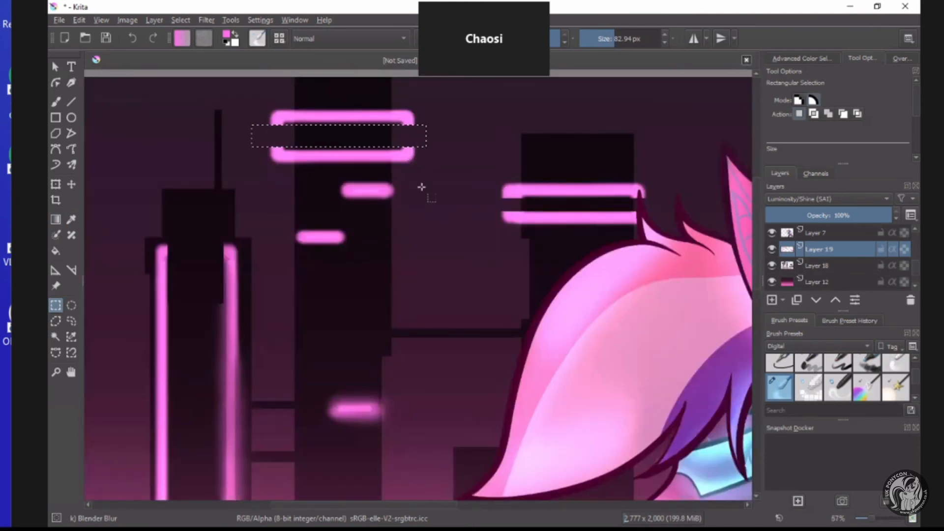
{"action": "key", "text": "ctrl+shift+a"}
Soften both vertical neon lines of the spired tower along their full length with the Blender Blur brush.
{"action": "scroll", "coordinate": [382, 277], "scroll_direction": "down", "scroll_amount": 2}
{"action": "scroll", "coordinate": [382, 277], "scroll_direction": "down", "scroll_amount": 3}
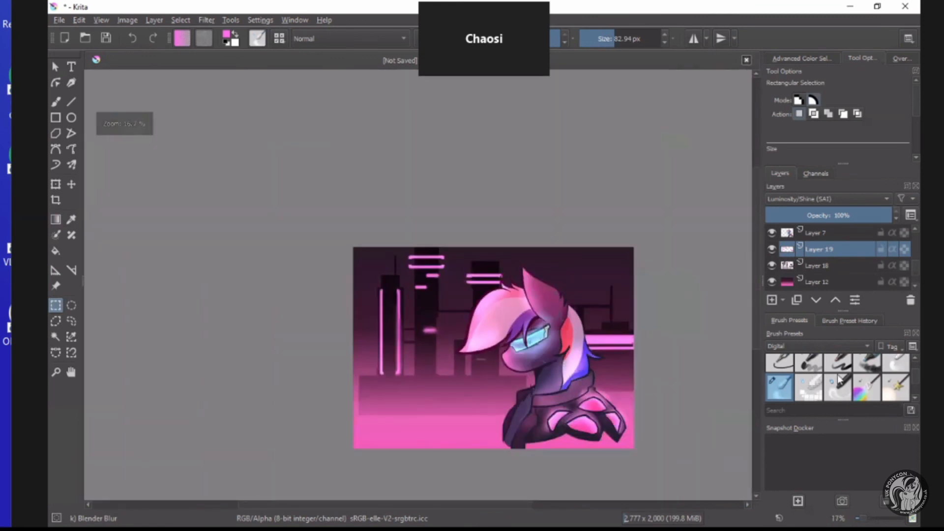
{"action": "left_click", "coordinate": [55, 102]}
{"action": "scroll", "coordinate": [401, 314], "scroll_direction": "up", "scroll_amount": 4}
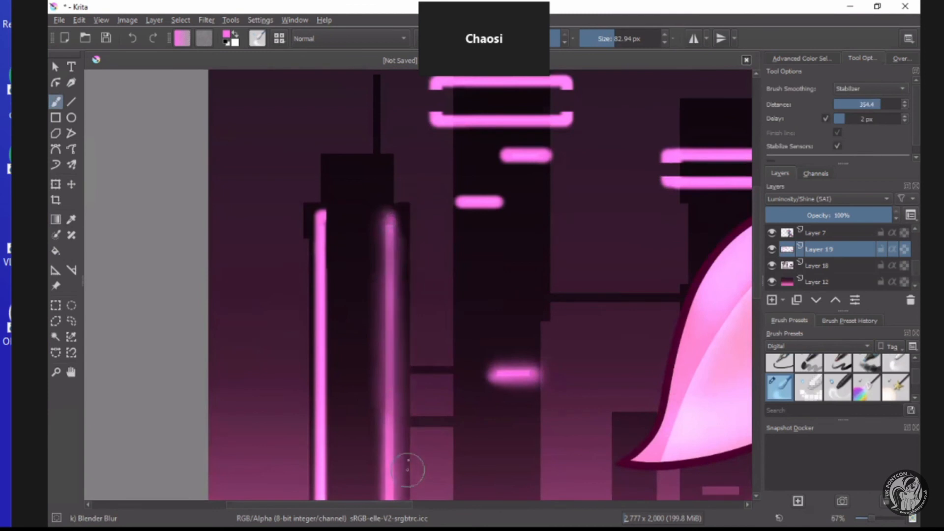
{"action": "scroll", "coordinate": [401, 437], "scroll_direction": "down", "scroll_amount": 4}
{"action": "scroll", "coordinate": [401, 436], "scroll_direction": "up", "scroll_amount": 3}
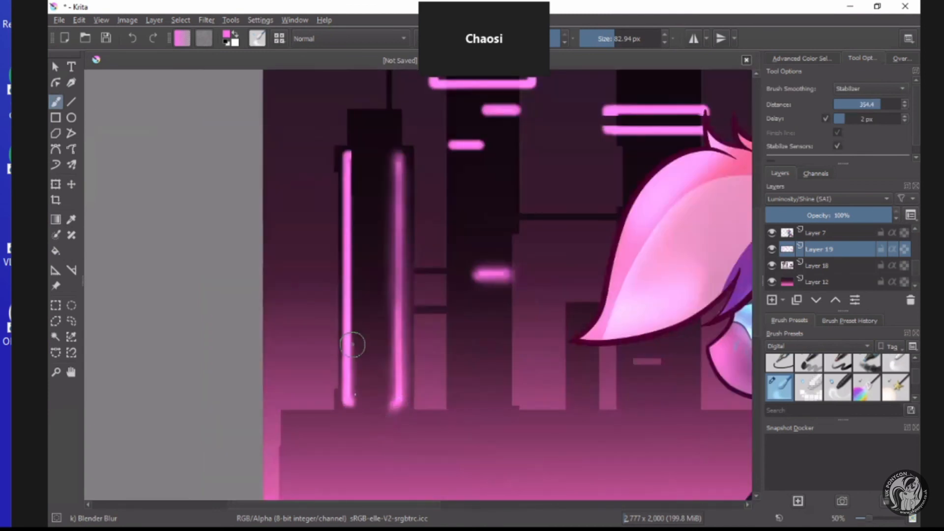
{"action": "mouse_move", "coordinate": [353, 167]}
{"action": "left_mouse_down"}
{"action": "mouse_move", "coordinate": [347, 143]}
{"action": "mouse_move", "coordinate": [337, 161]}
{"action": "mouse_move", "coordinate": [333, 293]}
{"action": "mouse_move", "coordinate": [380, 426]}
{"action": "left_mouse_up"}
{"action": "scroll", "coordinate": [367, 411], "scroll_direction": "down", "scroll_amount": 3}
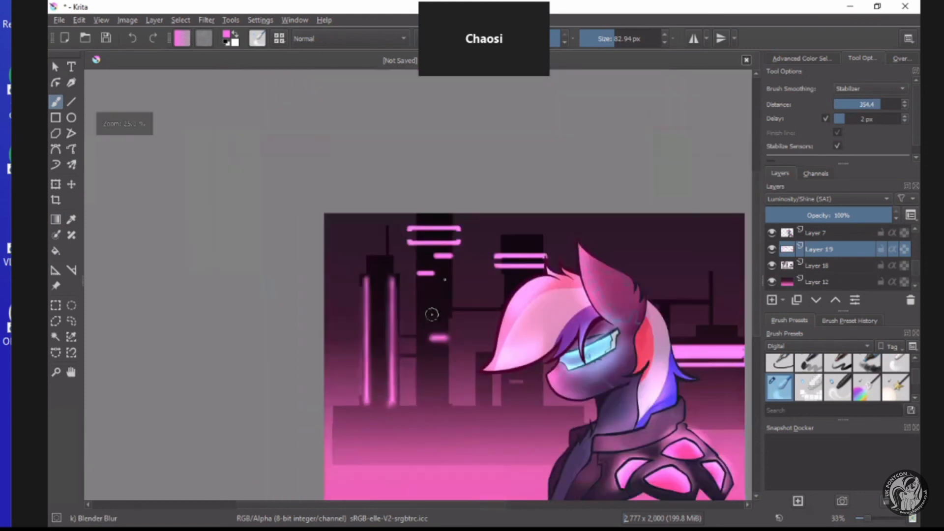
Blur the edges of the tallest tower's short window lights.
{"action": "scroll", "coordinate": [432, 316], "scroll_direction": "up", "scroll_amount": 3}
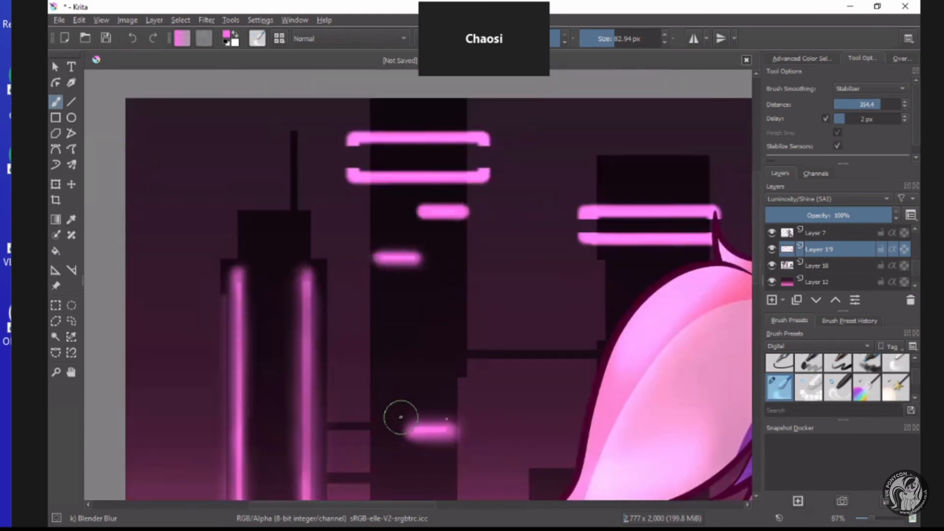
{"action": "mouse_move", "coordinate": [401, 417]}
{"action": "left_mouse_down"}
{"action": "mouse_move", "coordinate": [476, 430]}
{"action": "mouse_move", "coordinate": [444, 445]}
{"action": "left_mouse_up"}
{"action": "scroll", "coordinate": [424, 343], "scroll_direction": "down", "scroll_amount": 3}
{"action": "scroll", "coordinate": [429, 398], "scroll_direction": "up", "scroll_amount": 3}
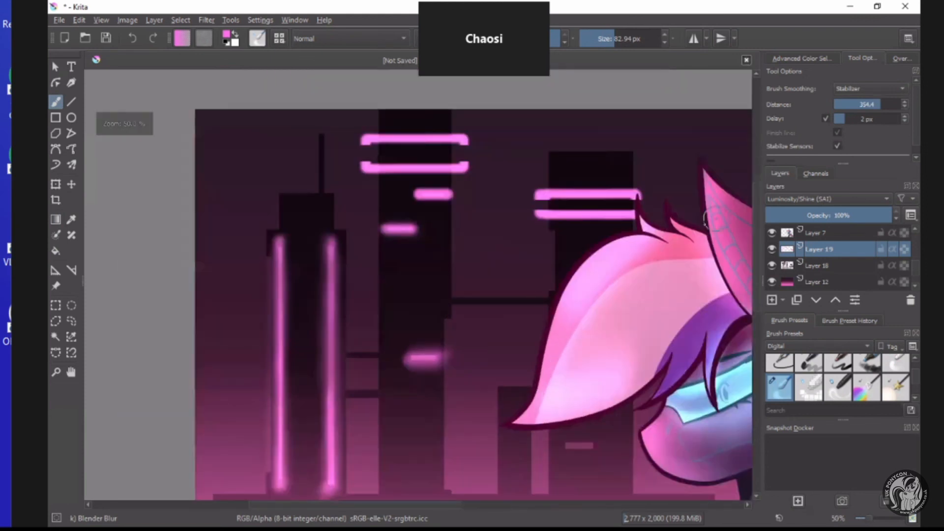
Blur the upper neon stripes on the tallest tower and on the neighbouring block into a soft glow.
{"action": "scroll", "coordinate": [429, 398], "scroll_direction": "down", "scroll_amount": 4}
{"action": "scroll", "coordinate": [457, 385], "scroll_direction": "up", "scroll_amount": 4}
{"action": "scroll", "coordinate": [457, 385], "scroll_direction": "down", "scroll_amount": 4}
{"action": "scroll", "coordinate": [472, 213], "scroll_direction": "up", "scroll_amount": 4}
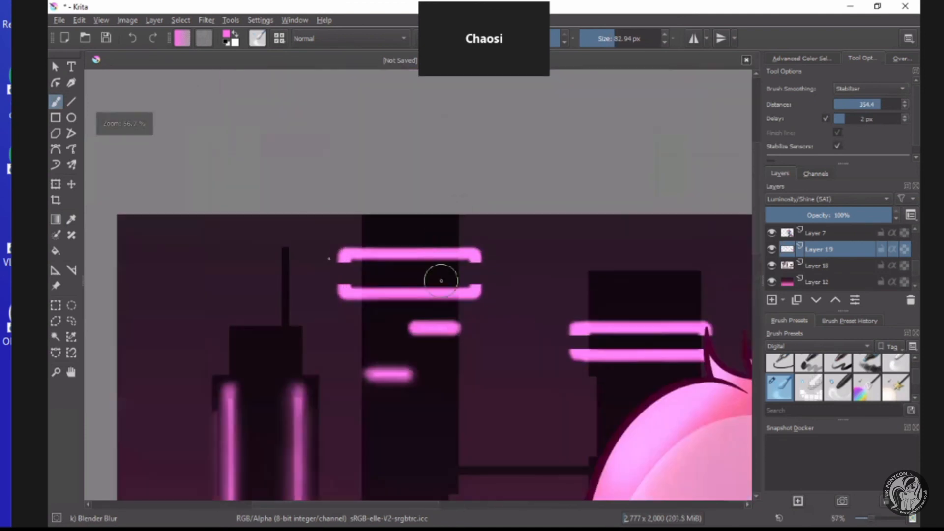
{"action": "mouse_move", "coordinate": [438, 276]}
{"action": "left_mouse_down"}
{"action": "mouse_move", "coordinate": [397, 264]}
{"action": "mouse_move", "coordinate": [336, 268]}
{"action": "mouse_move", "coordinate": [492, 267]}
{"action": "mouse_move", "coordinate": [458, 256]}
{"action": "mouse_move", "coordinate": [486, 240]}
{"action": "mouse_move", "coordinate": [319, 252]}
{"action": "mouse_move", "coordinate": [331, 251]}
{"action": "mouse_move", "coordinate": [327, 301]}
{"action": "mouse_move", "coordinate": [461, 306]}
{"action": "mouse_move", "coordinate": [488, 284]}
{"action": "mouse_move", "coordinate": [325, 285]}
{"action": "mouse_move", "coordinate": [365, 281]}
{"action": "mouse_move", "coordinate": [399, 330]}
{"action": "mouse_move", "coordinate": [490, 333]}
{"action": "left_mouse_up"}
{"action": "scroll", "coordinate": [557, 336], "scroll_direction": "down", "scroll_amount": 4}
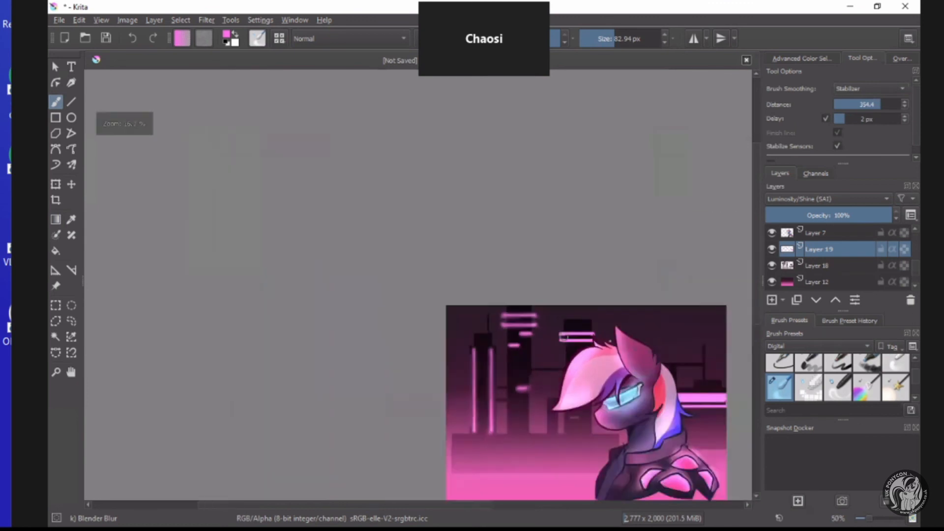
{"action": "scroll", "coordinate": [597, 339], "scroll_direction": "up", "scroll_amount": 4}
{"action": "mouse_move", "coordinate": [598, 327]}
{"action": "left_mouse_down"}
{"action": "mouse_move", "coordinate": [437, 331]}
{"action": "mouse_move", "coordinate": [606, 342]}
{"action": "mouse_move", "coordinate": [603, 355]}
{"action": "mouse_move", "coordinate": [582, 358]}
{"action": "mouse_move", "coordinate": [447, 361]}
{"action": "left_mouse_up"}
{"action": "left_click_drag", "start_coordinate": [446, 303], "coordinate": [603, 316]}
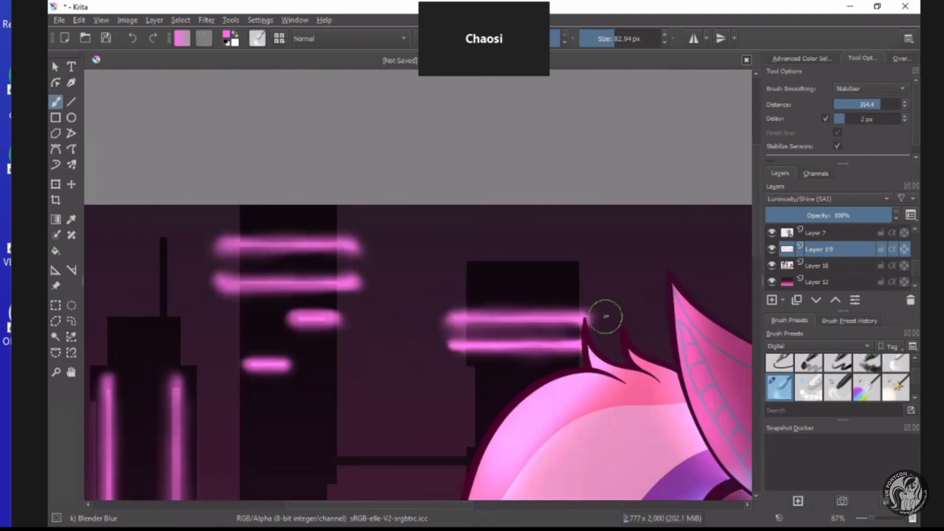
Enlarge the blur brush to 165.36 px and soften the wide neon bars behind the pony's mane.
{"action": "scroll", "coordinate": [604, 327], "scroll_direction": "down", "scroll_amount": 8}
{"action": "scroll", "coordinate": [677, 377], "scroll_direction": "up", "scroll_amount": 8}
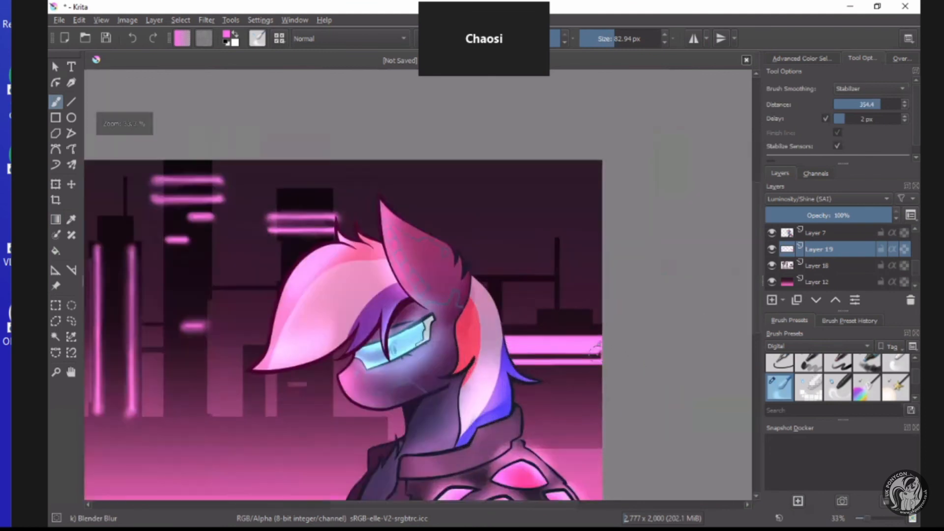
{"action": "left_click_drag", "start_coordinate": [595, 51], "coordinate": [622, 55]}
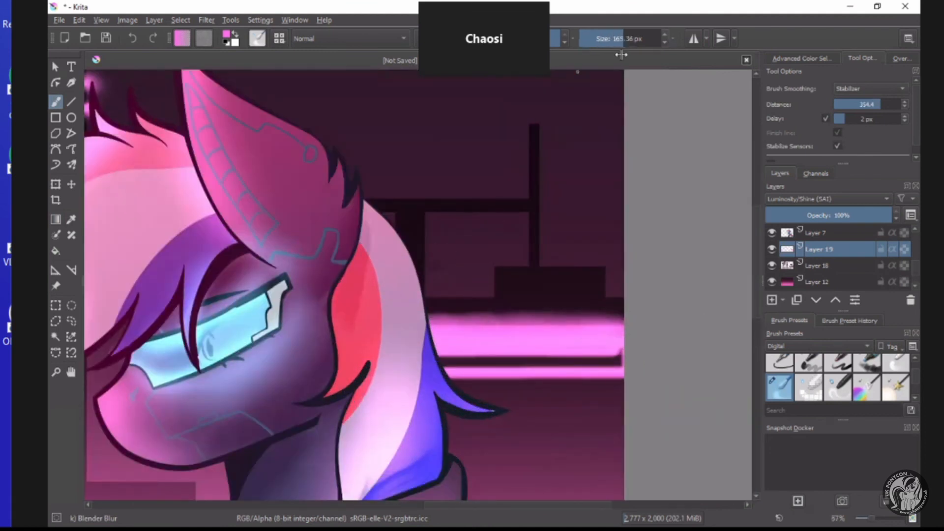
{"action": "left_click_drag", "start_coordinate": [401, 362], "coordinate": [621, 364]}
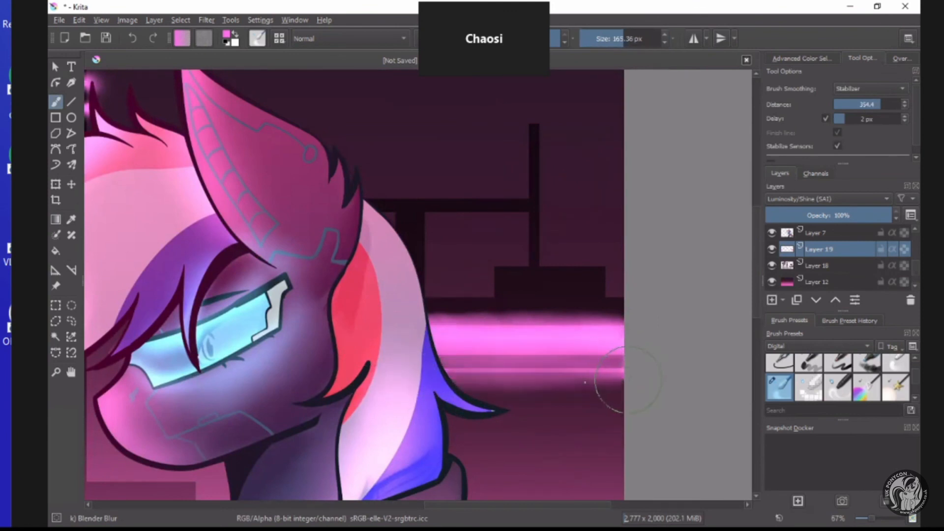
{"action": "left_click_drag", "start_coordinate": [395, 317], "coordinate": [627, 333]}
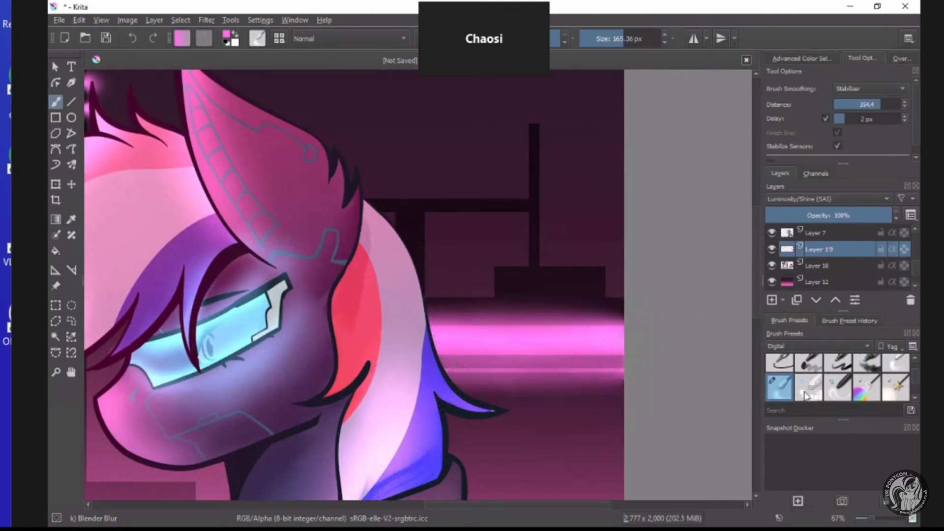
{"action": "scroll", "coordinate": [497, 334], "scroll_direction": "down", "scroll_amount": 4}
{"action": "scroll", "coordinate": [364, 384], "scroll_direction": "up", "scroll_amount": 2}
{"action": "scroll", "coordinate": [340, 372], "scroll_direction": "down", "scroll_amount": 2}
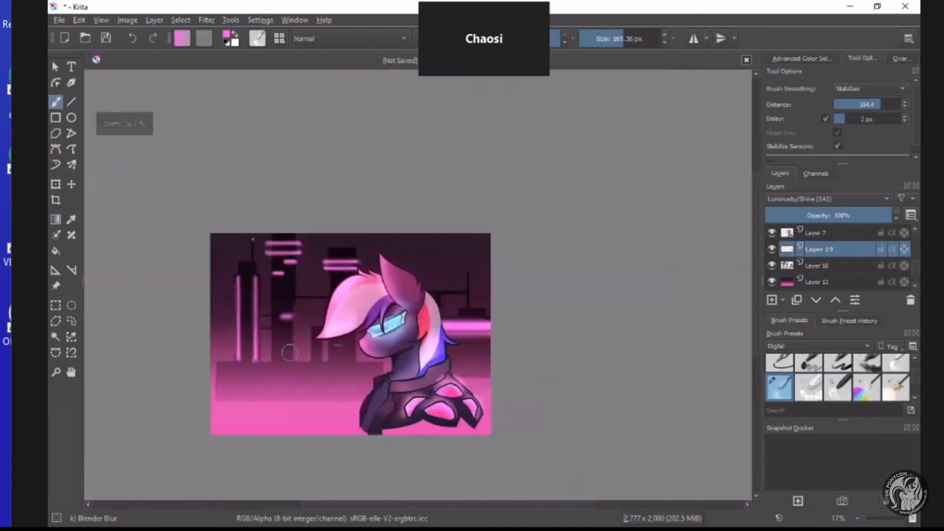
{"action": "scroll", "coordinate": [291, 354], "scroll_direction": "up", "scroll_amount": 3}
{"action": "scroll", "coordinate": [291, 355], "scroll_direction": "down", "scroll_amount": 2}
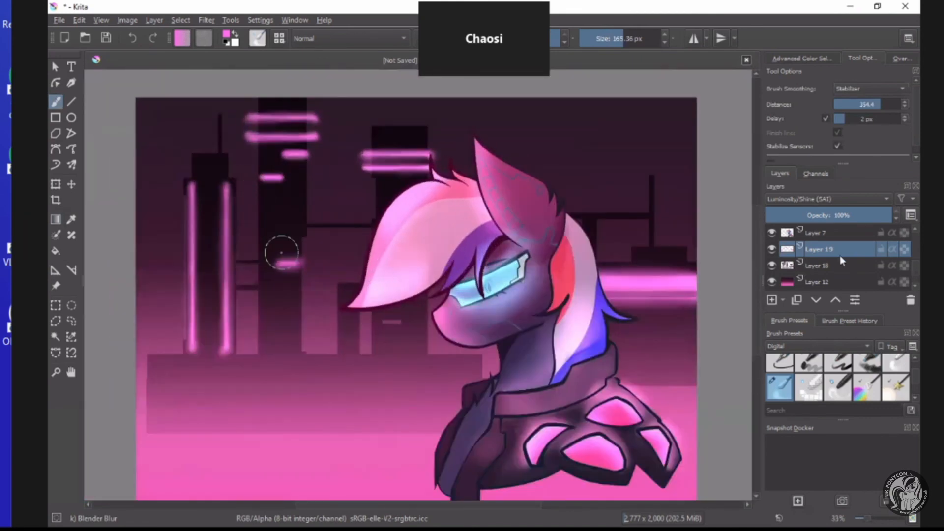
{"action": "scroll", "coordinate": [326, 274], "scroll_direction": "down", "scroll_amount": 1}
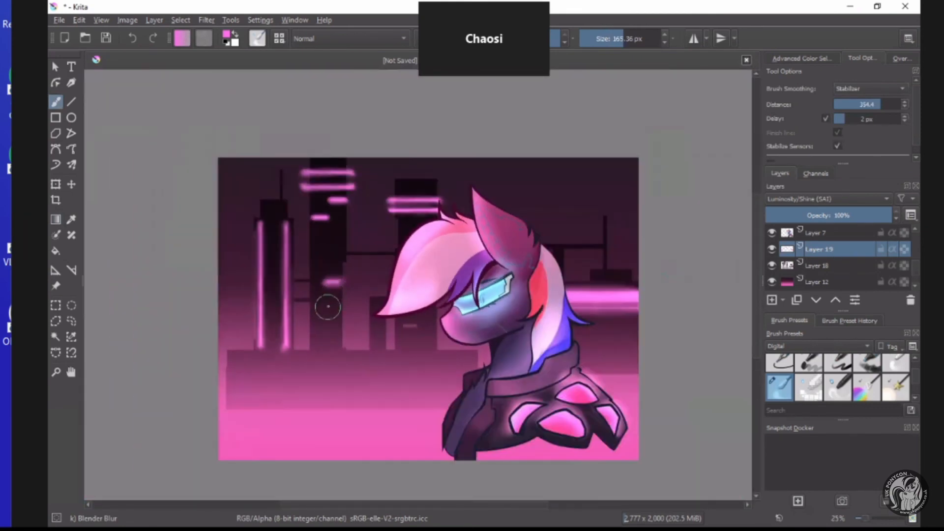
Add a new layer directly above the Layer 5 that uses Color blending.
{"action": "scroll", "coordinate": [833, 240], "scroll_direction": "down", "scroll_amount": 3}
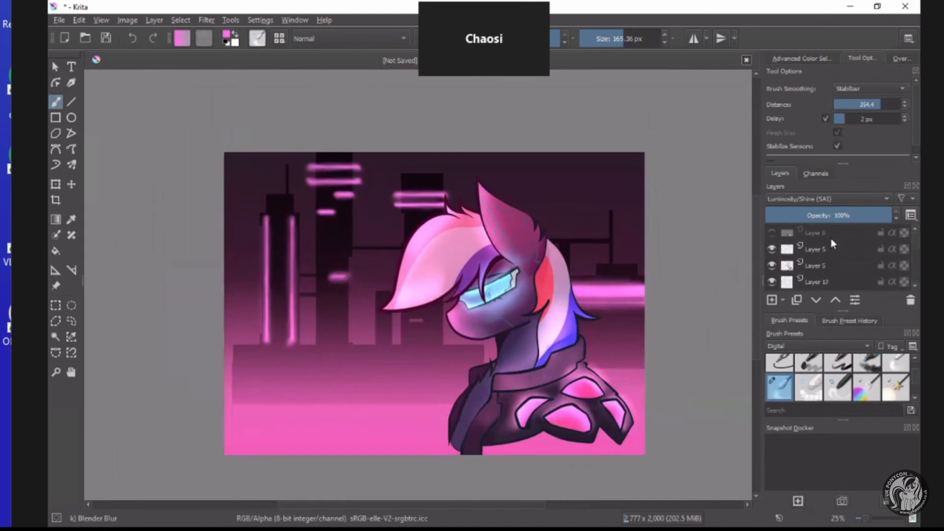
{"action": "left_click", "coordinate": [834, 247]}
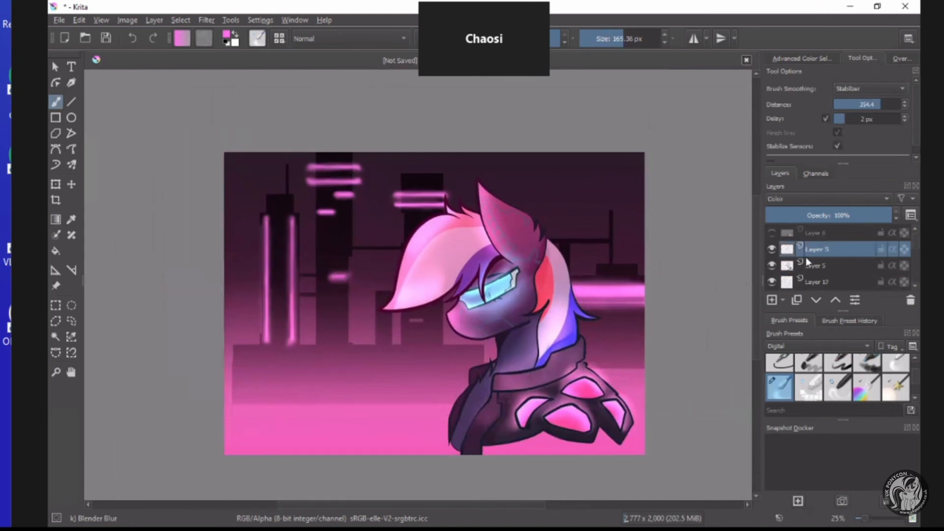
{"action": "left_click", "coordinate": [770, 301]}
Fade a slightly more saturated pink gradient from the picture's lower part up to the pony's face on the new layer.
{"action": "left_click", "coordinate": [60, 222]}
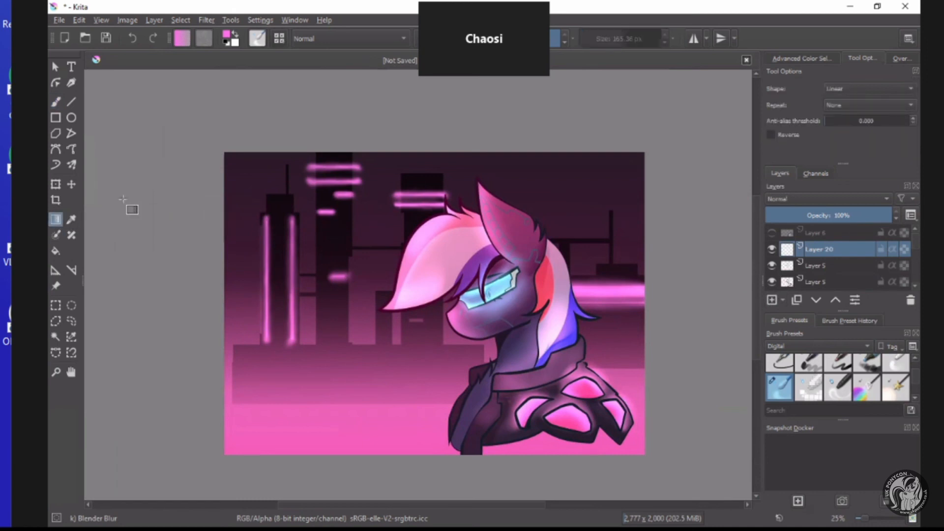
{"action": "left_click", "coordinate": [227, 38]}
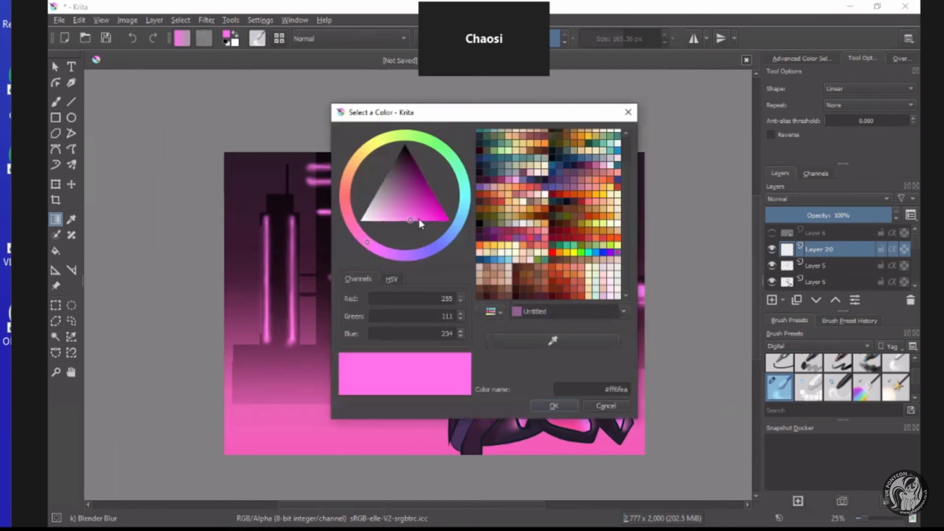
{"action": "left_click", "coordinate": [415, 219]}
{"action": "left_click", "coordinate": [542, 406]}
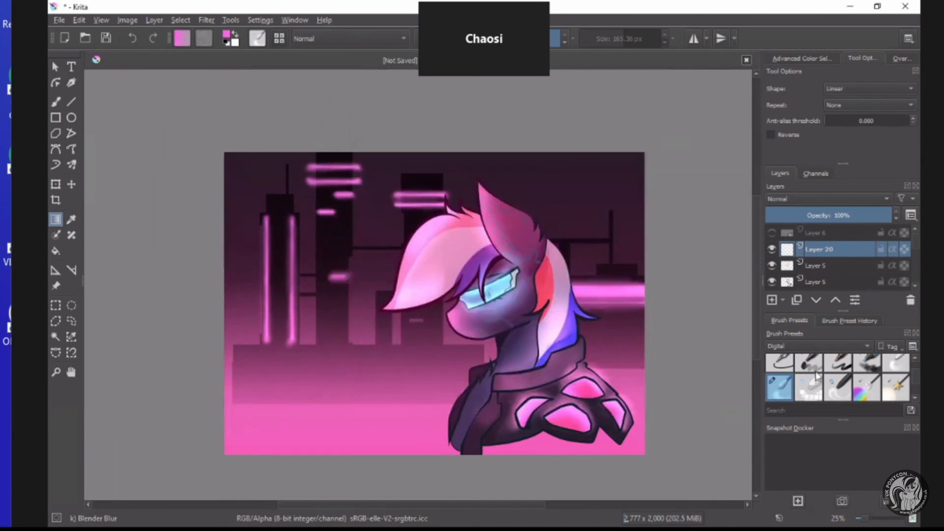
{"action": "scroll", "coordinate": [822, 368], "scroll_direction": "down", "scroll_amount": 2}
{"action": "left_click", "coordinate": [878, 373]}
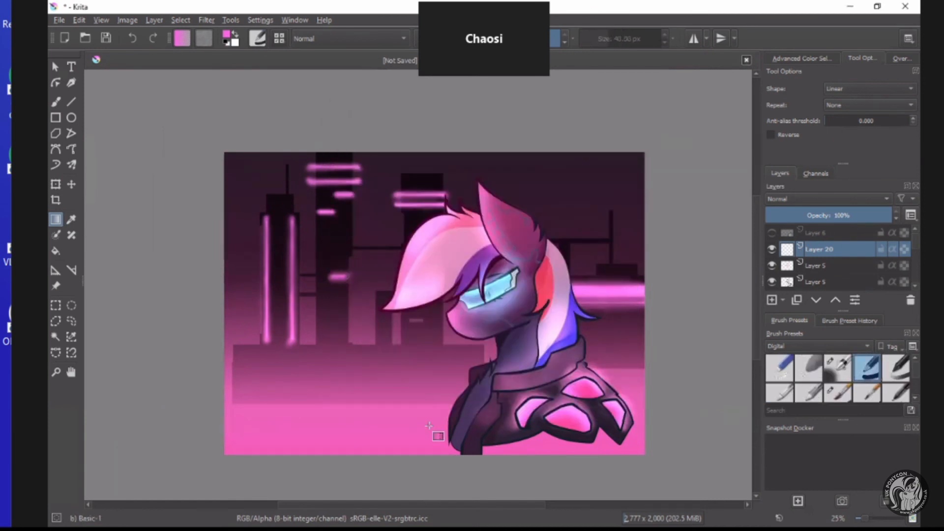
{"action": "left_click_drag", "start_coordinate": [429, 425], "coordinate": [436, 279]}
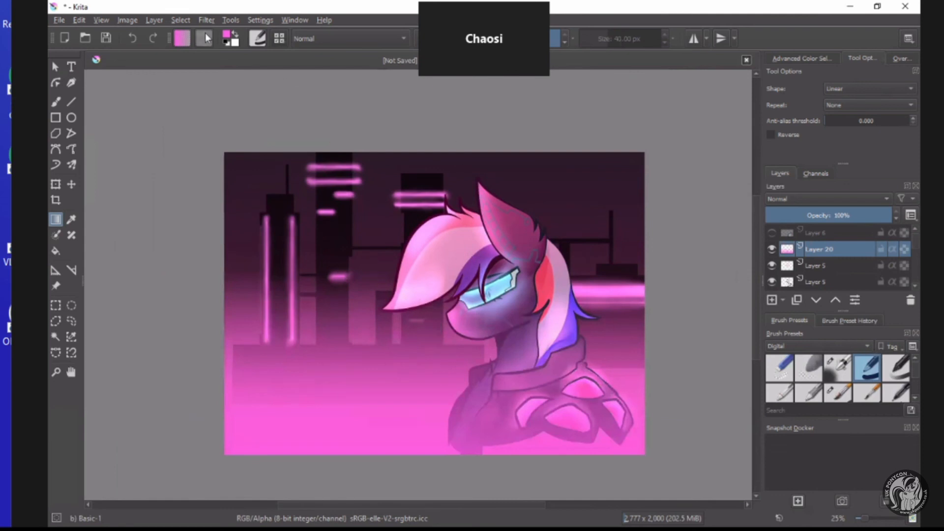
Fade a dark purple #37002f gradient down from the picture's upper edge and set the gradient layer's blending to Overlay.
{"action": "left_click", "coordinate": [230, 39]}
{"action": "left_click", "coordinate": [414, 160]}
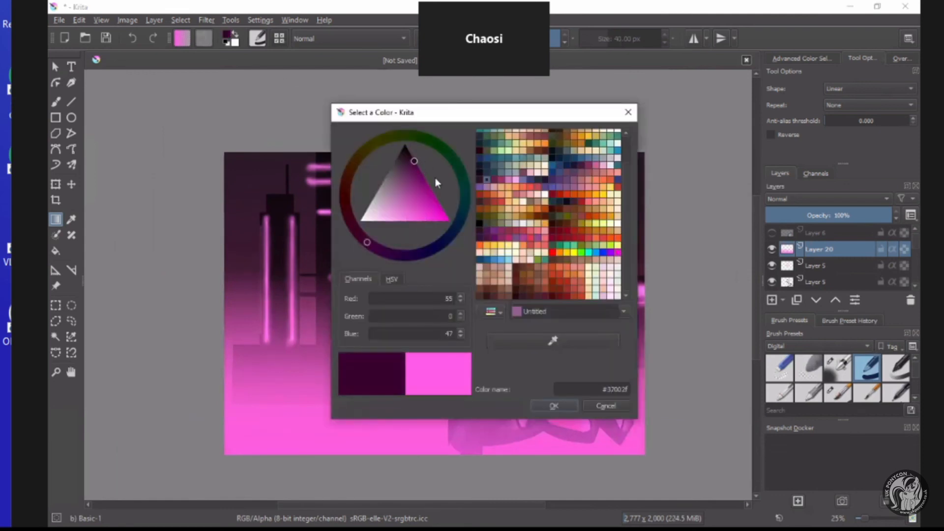
{"action": "left_click", "coordinate": [553, 406]}
{"action": "left_click", "coordinate": [802, 199]}
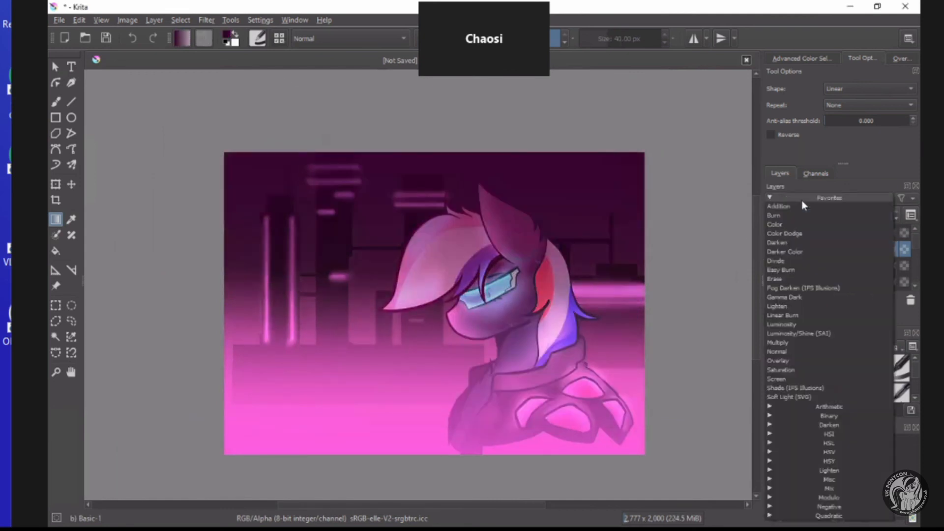
{"action": "left_click", "coordinate": [776, 360]}
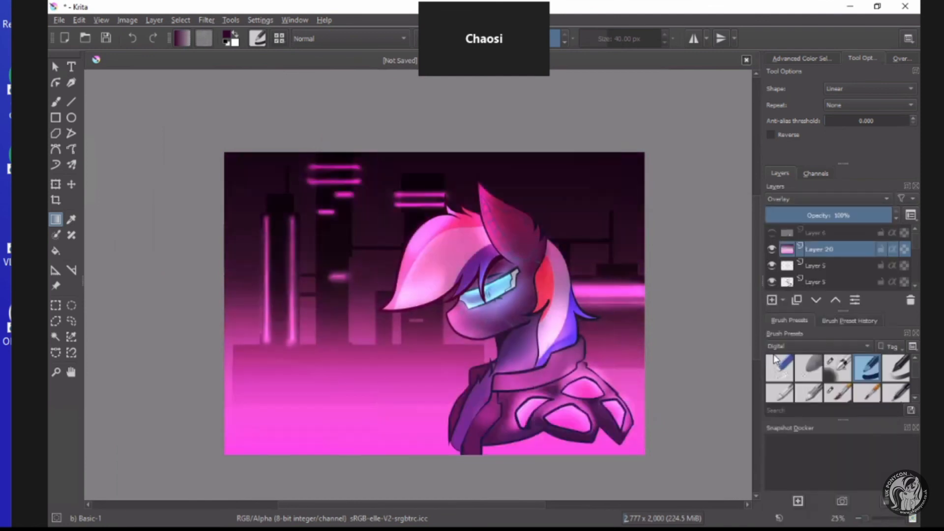
{"action": "scroll", "coordinate": [356, 317], "scroll_direction": "up", "scroll_amount": 1}
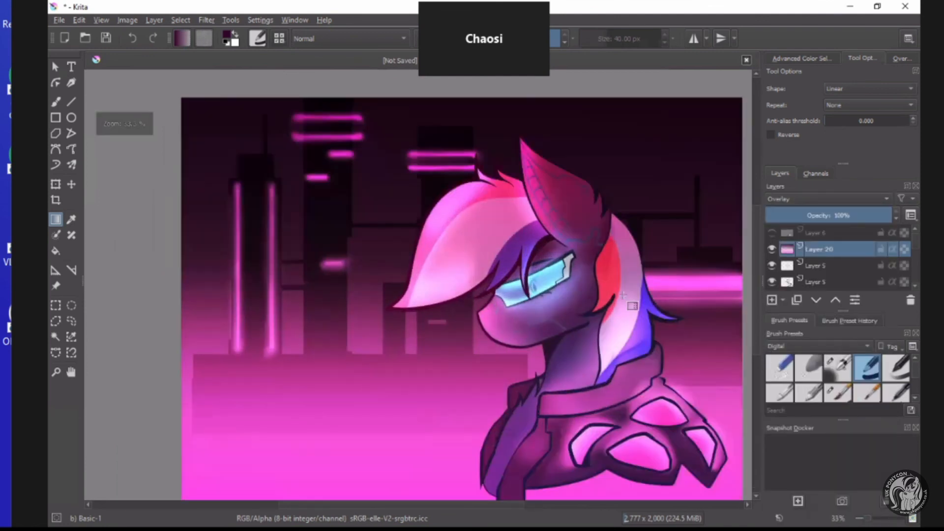
{"action": "scroll", "coordinate": [425, 340], "scroll_direction": "down", "scroll_amount": 1}
On a new layer, fill a vertical bar near the left edge, a wide bottom band and a thin rail above it with black.
{"action": "left_click", "coordinate": [773, 300]}
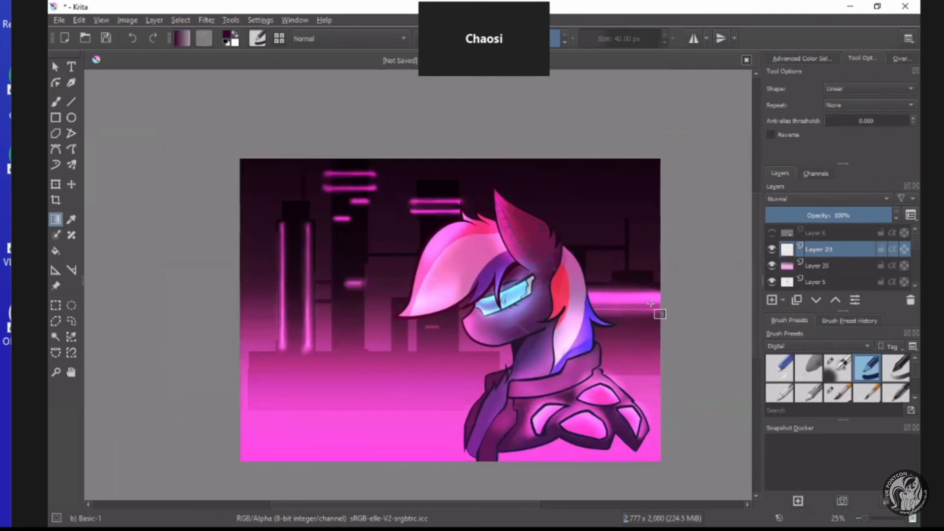
{"action": "left_click", "coordinate": [52, 306]}
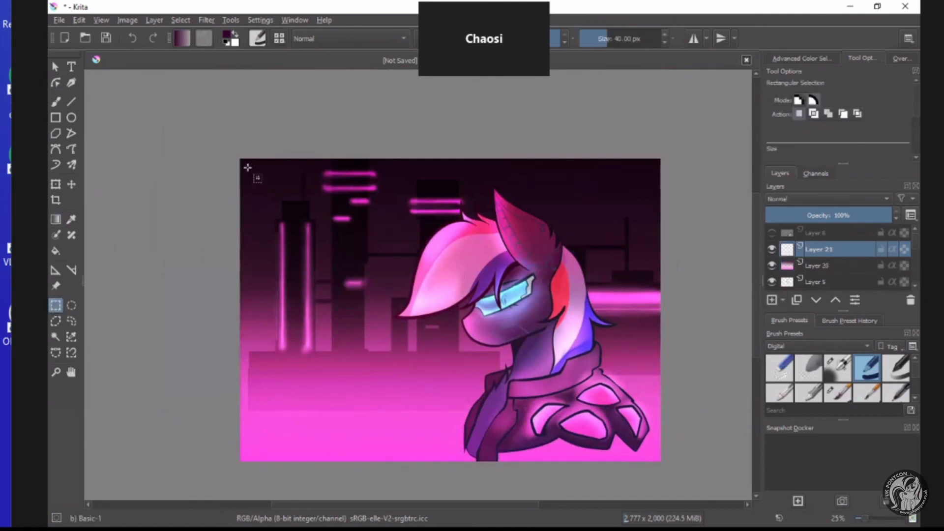
{"action": "left_click_drag", "start_coordinate": [248, 168], "coordinate": [268, 453]}
{"action": "left_click_drag", "start_coordinate": [246, 141], "coordinate": [269, 462]}
{"action": "left_click_drag", "start_coordinate": [226, 435], "coordinate": [661, 462]}
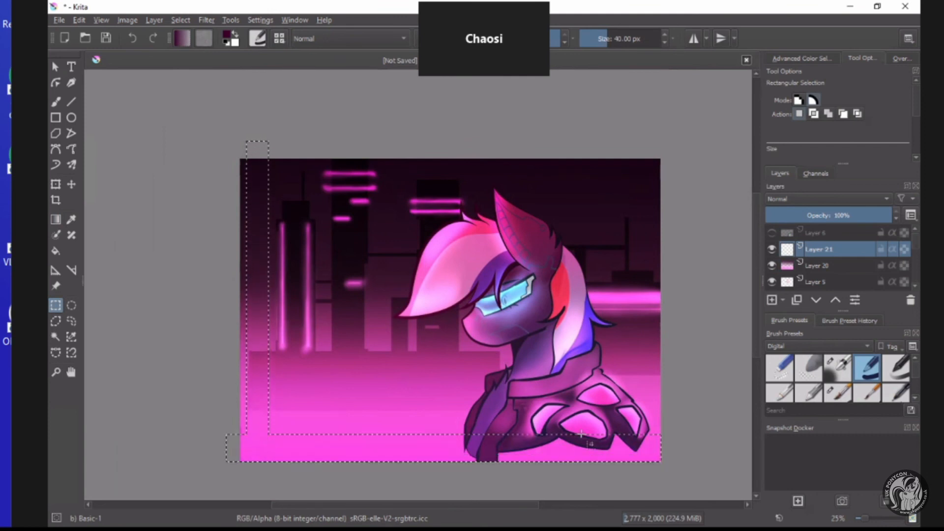
{"action": "left_click_drag", "start_coordinate": [222, 417], "coordinate": [680, 425]}
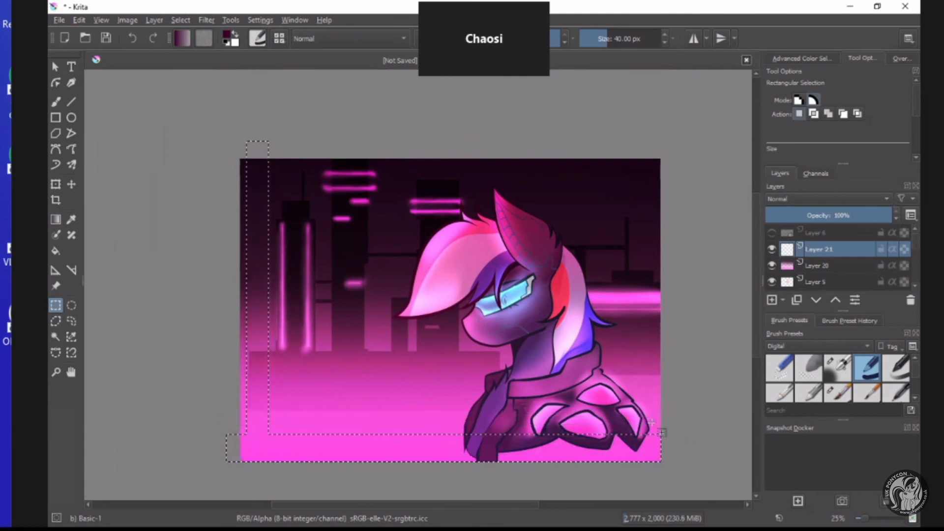
{"action": "key", "text": "f"}
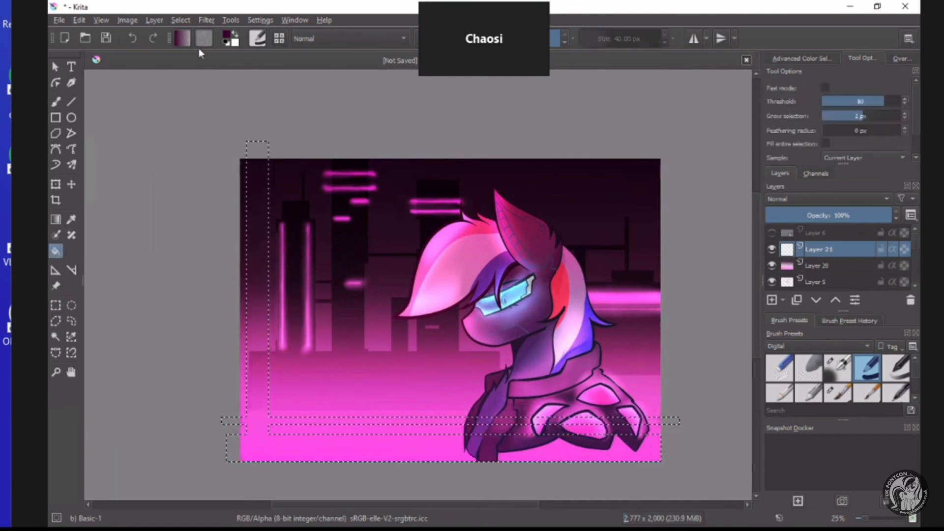
{"action": "left_click", "coordinate": [279, 456]}
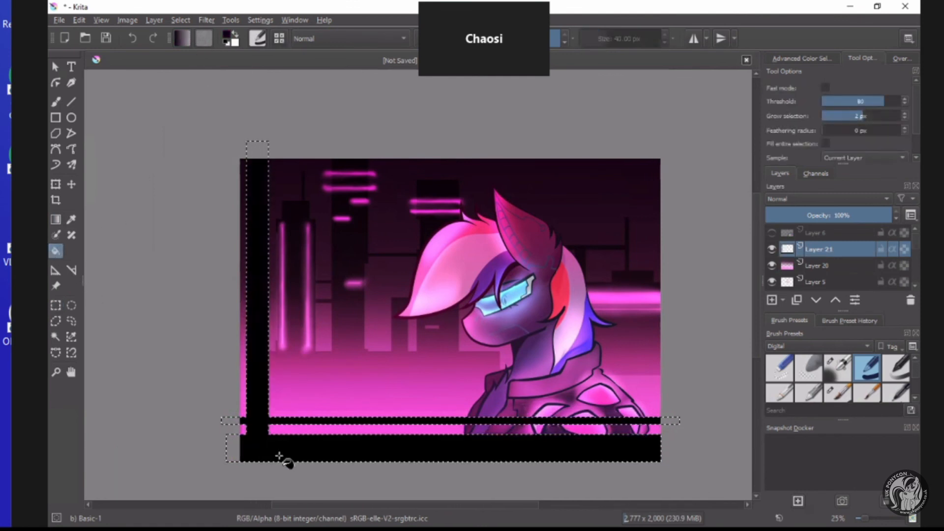
{"action": "key", "text": "ctrl+r"}
{"action": "key", "text": "ctrl+shift+a"}
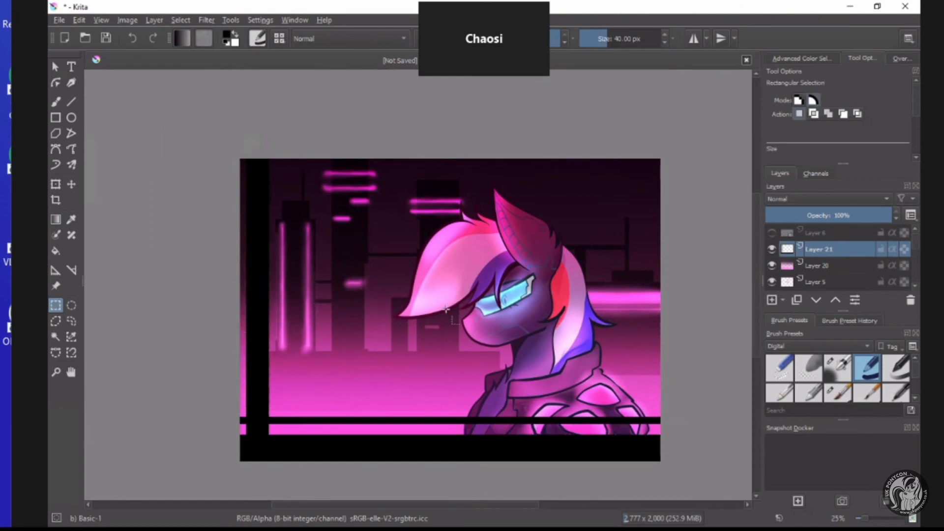
Cut shallow notches into the black band's upper edge and narrow gaps into the thin rail, left of the pony.
{"action": "scroll", "coordinate": [446, 310], "scroll_direction": "up", "scroll_amount": 1}
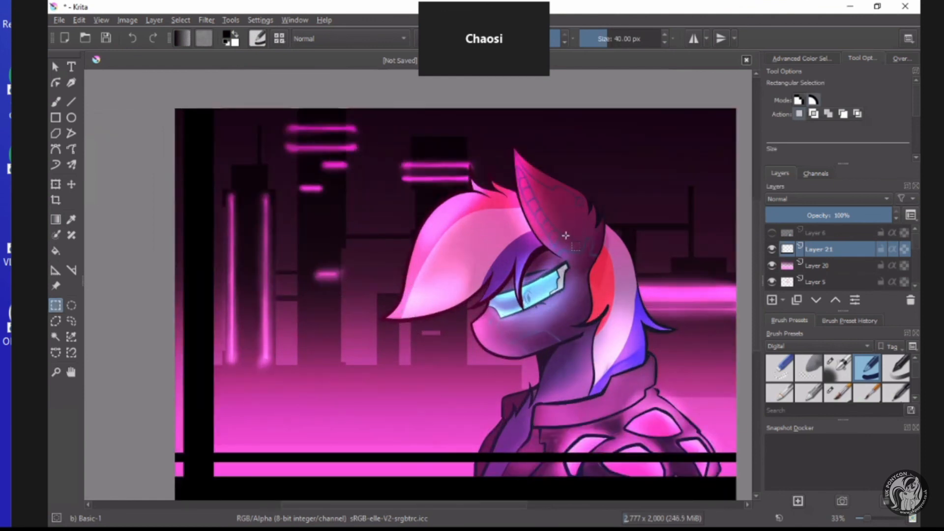
{"action": "scroll", "coordinate": [565, 236], "scroll_direction": "down", "scroll_amount": 1}
{"action": "scroll", "coordinate": [595, 228], "scroll_direction": "up", "scroll_amount": 1}
{"action": "scroll", "coordinate": [283, 411], "scroll_direction": "down", "scroll_amount": 1}
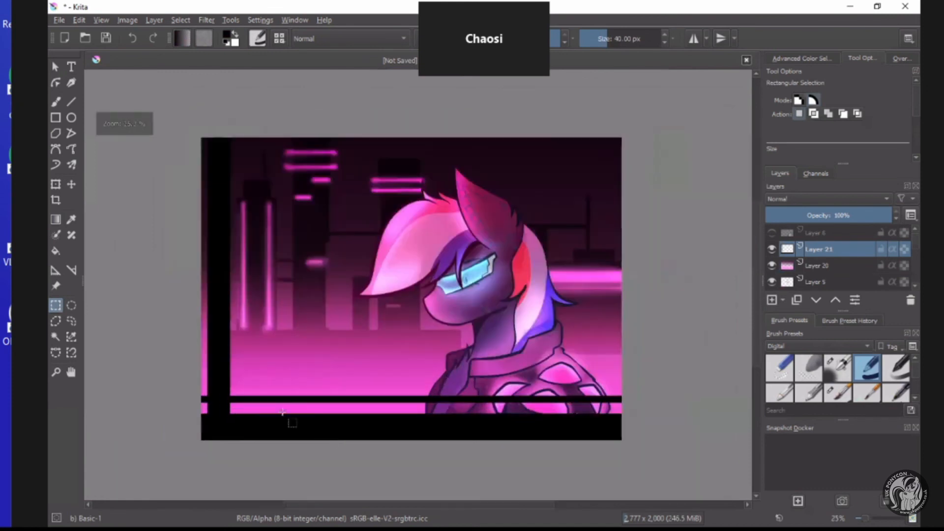
{"action": "scroll", "coordinate": [283, 411], "scroll_direction": "up", "scroll_amount": 1}
{"action": "left_click_drag", "start_coordinate": [223, 395], "coordinate": [318, 407]}
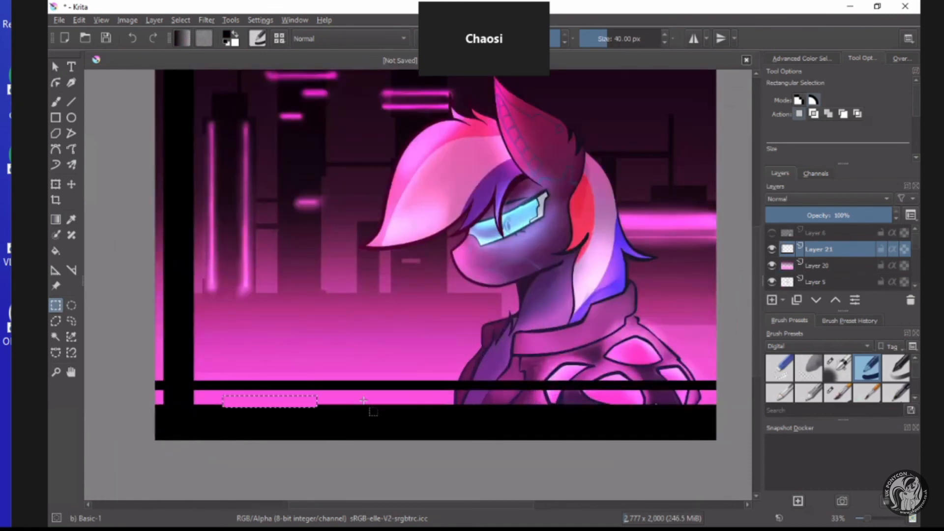
{"action": "left_click_drag", "start_coordinate": [394, 399], "coordinate": [458, 413]}
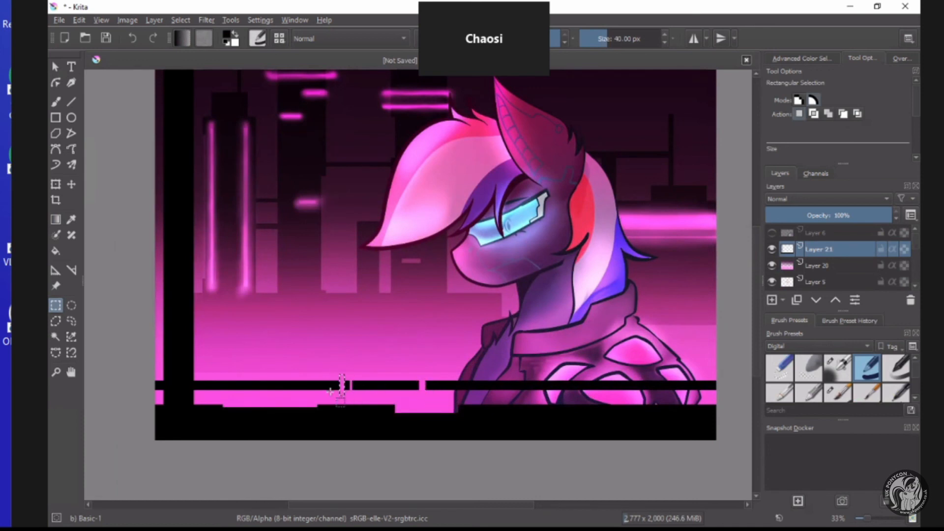
Cut notches into both edges of the black vertical bar and a thin horizontal slit across its upper part.
{"action": "left_click_drag", "start_coordinate": [241, 330], "coordinate": [192, 300]}
{"action": "left_click_drag", "start_coordinate": [204, 249], "coordinate": [154, 215]}
{"action": "left_click_drag", "start_coordinate": [201, 250], "coordinate": [192, 212]}
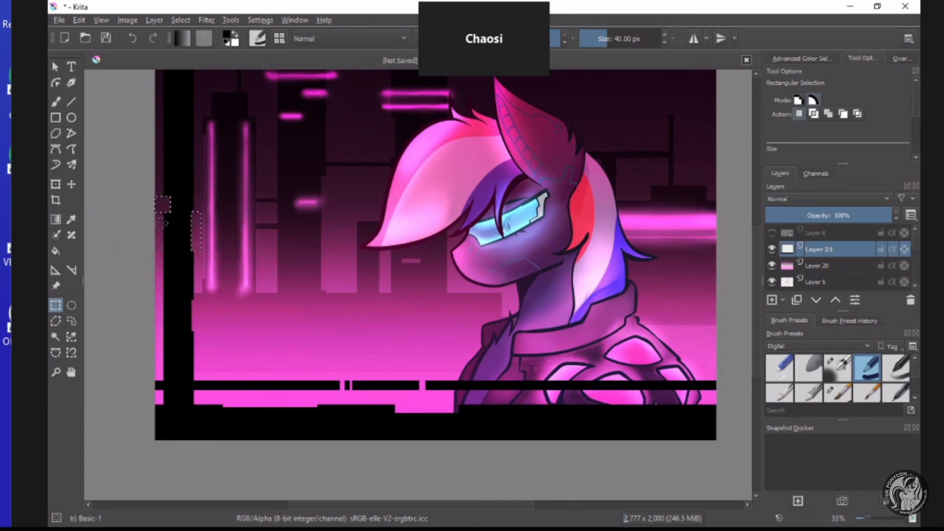
{"action": "scroll", "coordinate": [213, 154], "scroll_direction": "down", "scroll_amount": 2}
{"action": "scroll", "coordinate": [213, 152], "scroll_direction": "up", "scroll_amount": 3}
{"action": "left_click_drag", "start_coordinate": [180, 218], "coordinate": [254, 223]}
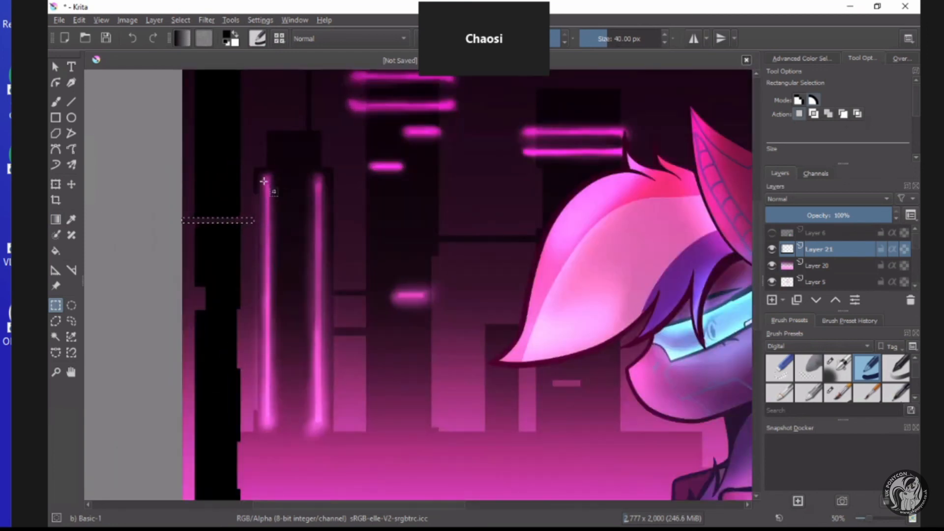
{"action": "mouse_move", "coordinate": [264, 182]}
{"action": "left_mouse_down"}
{"action": "mouse_move", "coordinate": [329, 251]}
{"action": "mouse_move", "coordinate": [301, 291]}
{"action": "left_mouse_up"}
{"action": "left_click_drag", "start_coordinate": [315, 303], "coordinate": [343, 312]}
{"action": "left_click_drag", "start_coordinate": [378, 283], "coordinate": [375, 263]}
{"action": "left_click_drag", "start_coordinate": [370, 231], "coordinate": [352, 206]}
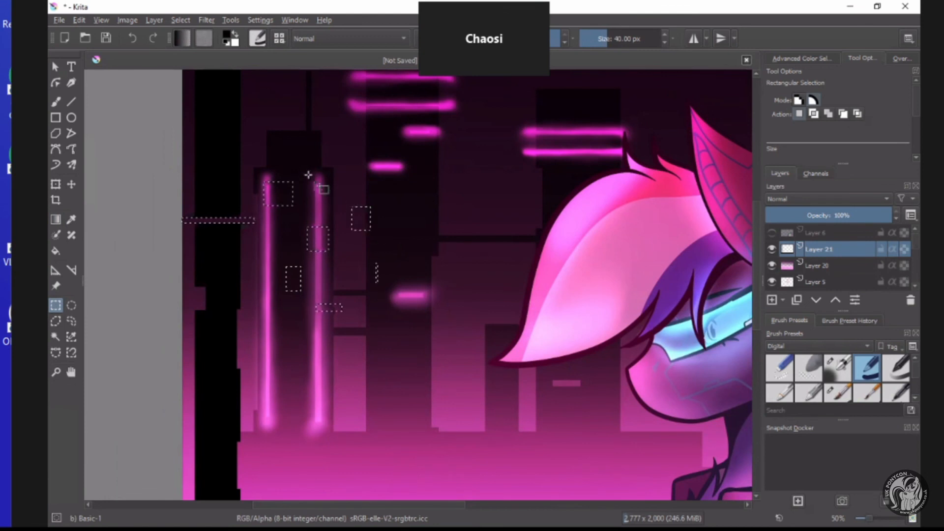
{"action": "left_click_drag", "start_coordinate": [309, 176], "coordinate": [329, 193]}
{"action": "left_click_drag", "start_coordinate": [343, 153], "coordinate": [364, 162]}
{"action": "left_click_drag", "start_coordinate": [401, 197], "coordinate": [411, 212]}
{"action": "left_click_drag", "start_coordinate": [414, 268], "coordinate": [418, 286]}
{"action": "left_click_drag", "start_coordinate": [298, 151], "coordinate": [305, 157]}
Cut a second thin slit across the vertical bar and a wide shallow notch into the black band below the pony's jacket.
{"action": "left_click_drag", "start_coordinate": [246, 163], "coordinate": [182, 169]}
{"action": "scroll", "coordinate": [283, 212], "scroll_direction": "down", "scroll_amount": 3}
{"action": "scroll", "coordinate": [414, 312], "scroll_direction": "up", "scroll_amount": 3}
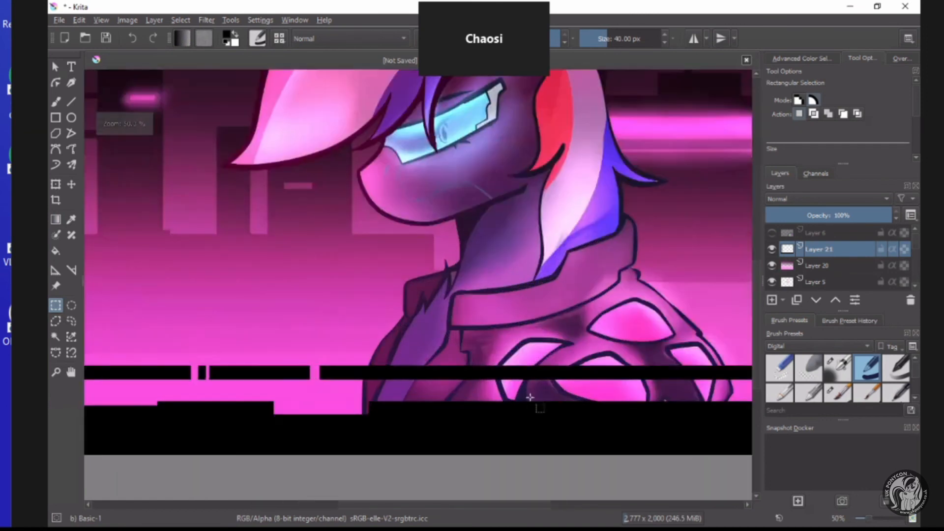
{"action": "left_click_drag", "start_coordinate": [503, 395], "coordinate": [686, 410]}
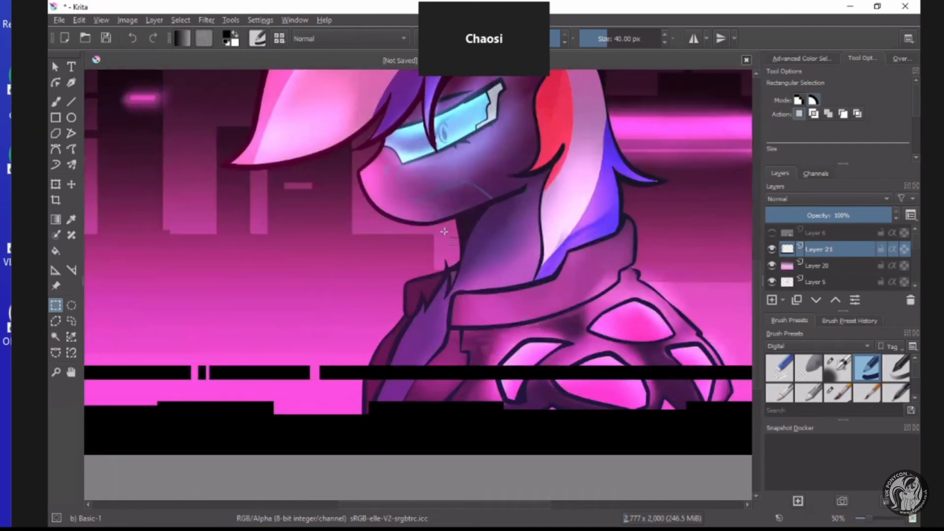
Cut narrow gaps into the thin black rail where it crosses the pony's jacket.
{"action": "scroll", "coordinate": [444, 232], "scroll_direction": "down", "scroll_amount": 4}
{"action": "scroll", "coordinate": [499, 324], "scroll_direction": "up", "scroll_amount": 3}
{"action": "left_click_drag", "start_coordinate": [602, 426], "coordinate": [608, 458]}
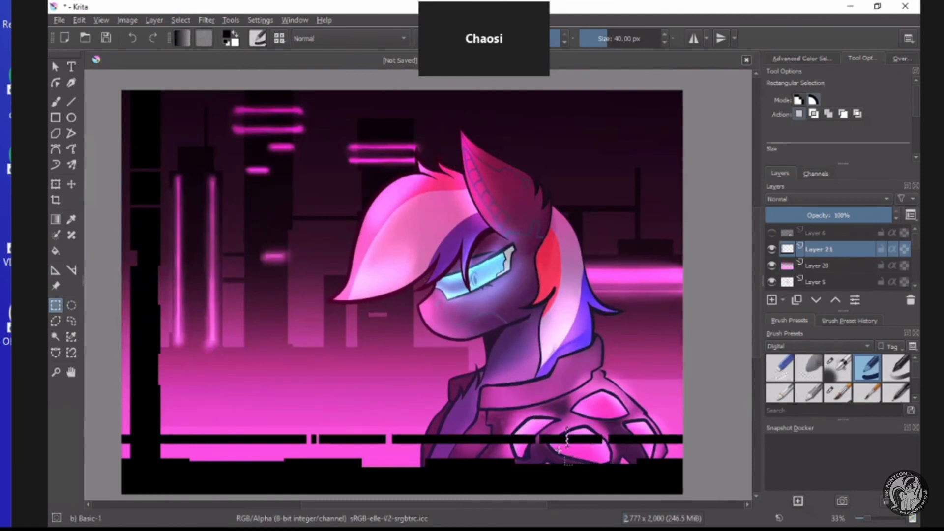
{"action": "scroll", "coordinate": [702, 302], "scroll_direction": "down", "scroll_amount": 3}
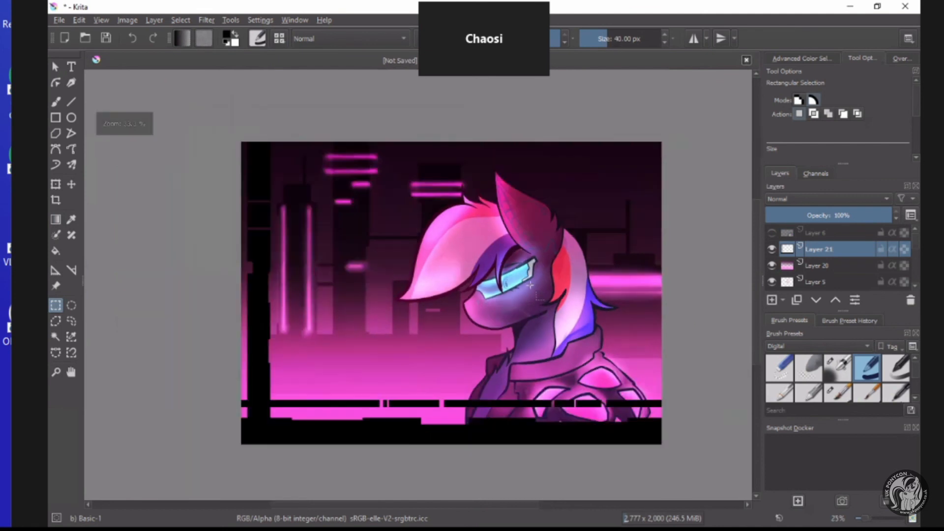
{"action": "scroll", "coordinate": [701, 302], "scroll_direction": "up", "scroll_amount": 3}
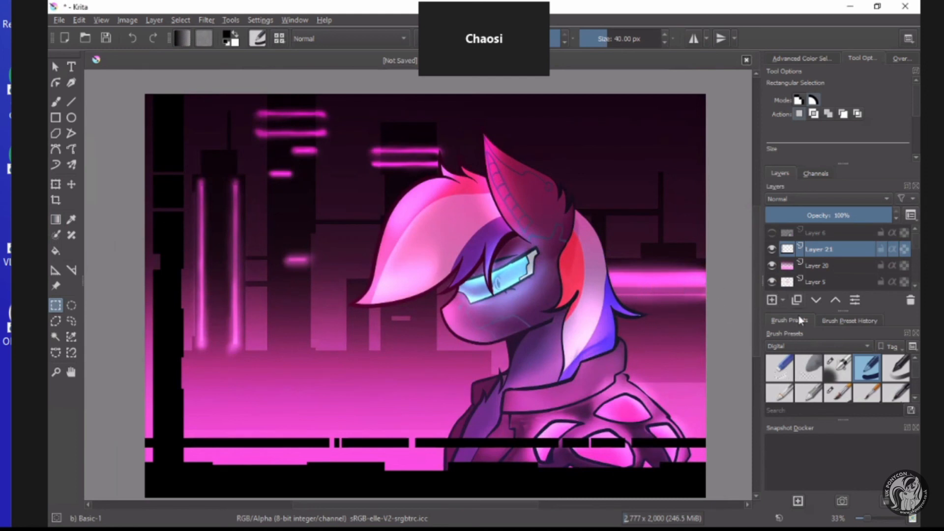
Add a new paint layer directly above Layer 20 and choose the Texture Big preset from the Textures brushes.
{"action": "left_click", "coordinate": [818, 266]}
{"action": "left_click", "coordinate": [771, 300]}
{"action": "left_click", "coordinate": [811, 346]}
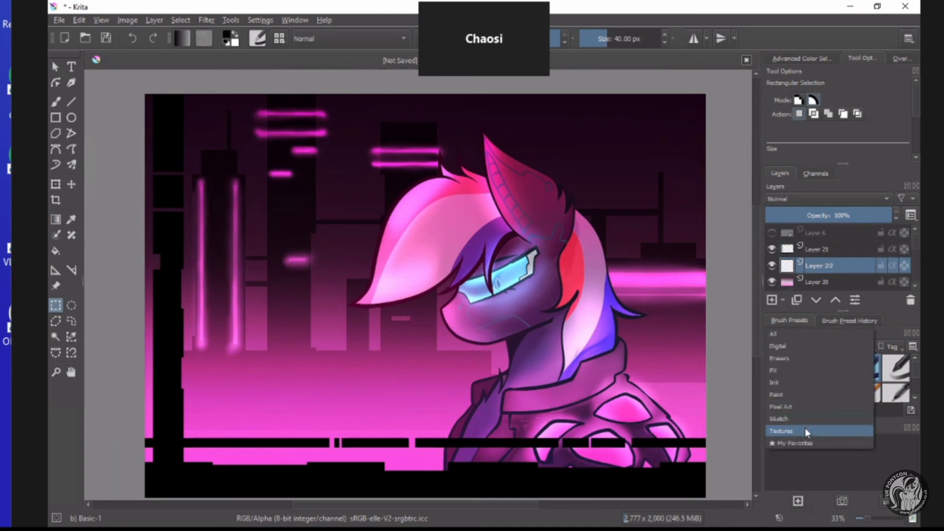
{"action": "left_click", "coordinate": [805, 430]}
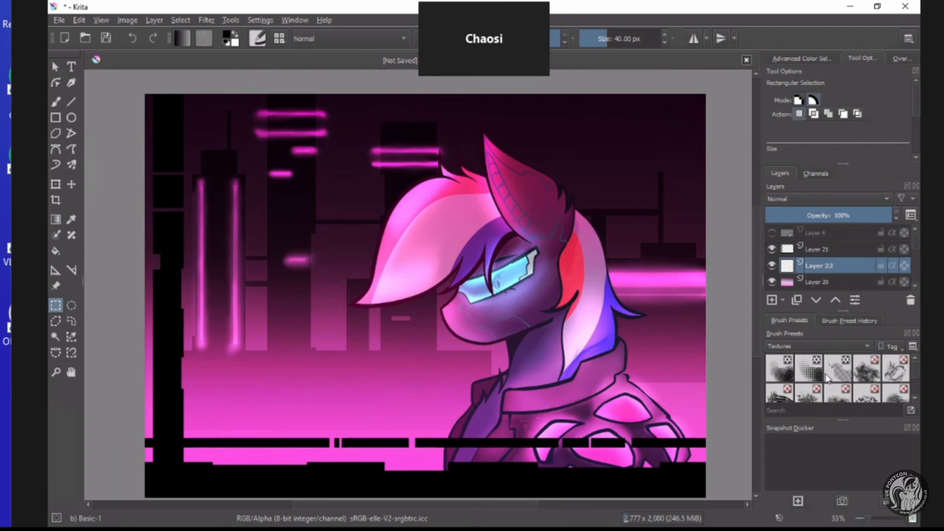
{"action": "left_click", "coordinate": [868, 378]}
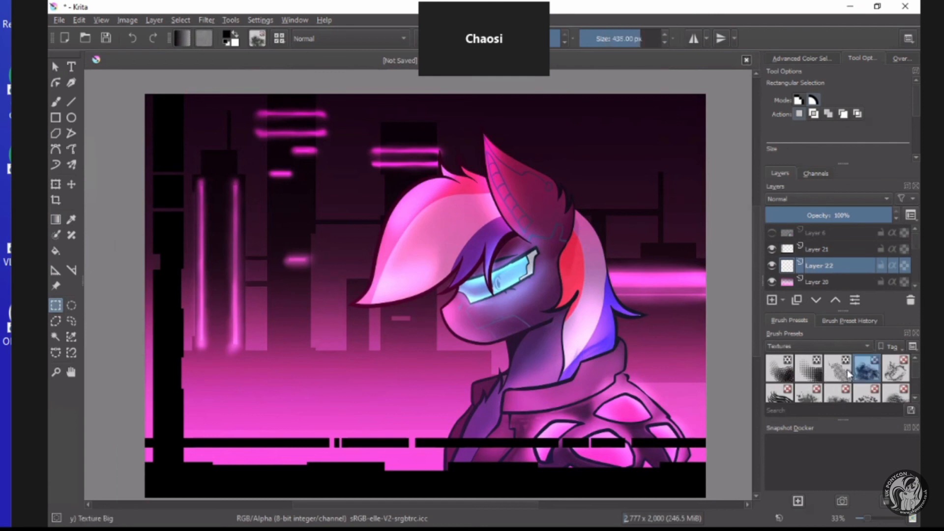
{"action": "scroll", "coordinate": [831, 379], "scroll_direction": "down", "scroll_amount": 2}
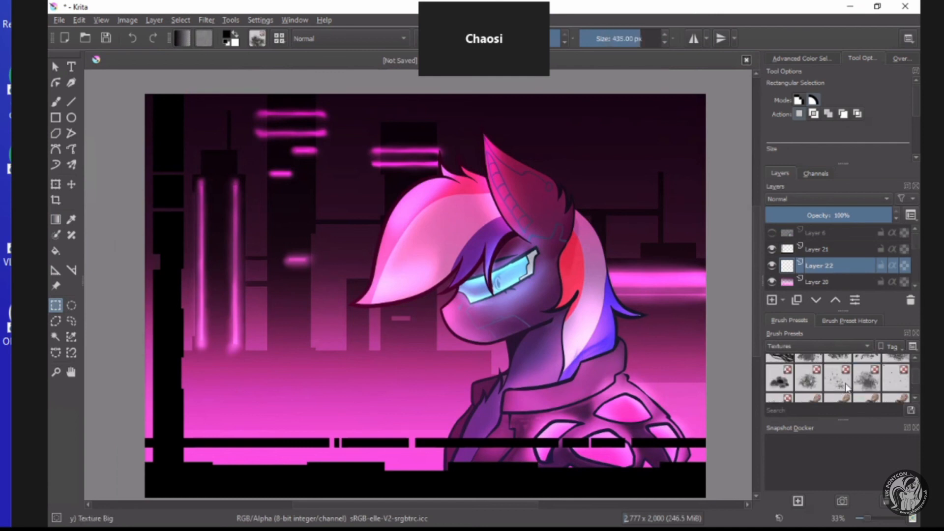
{"action": "scroll", "coordinate": [847, 386], "scroll_direction": "down", "scroll_amount": 1}
{"action": "scroll", "coordinate": [866, 384], "scroll_direction": "down", "scroll_amount": 1}
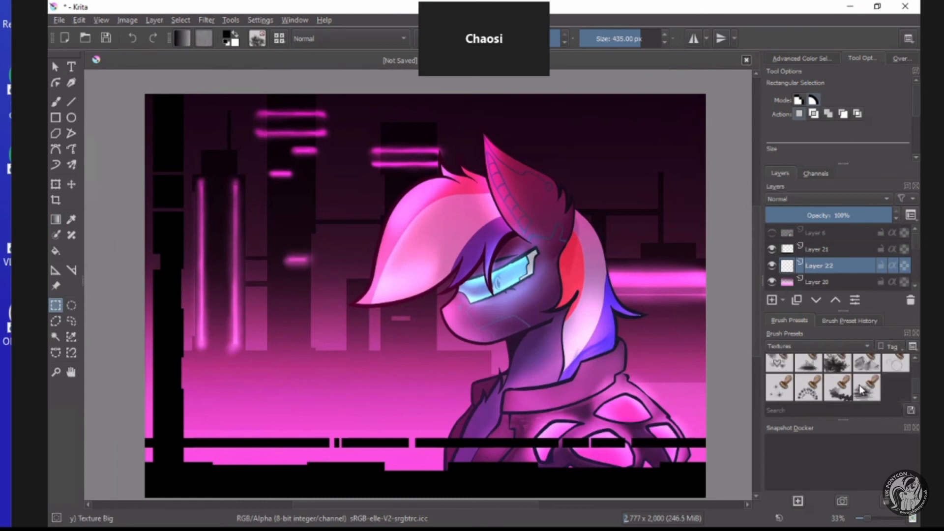
{"action": "scroll", "coordinate": [859, 389], "scroll_direction": "up", "scroll_amount": 2}
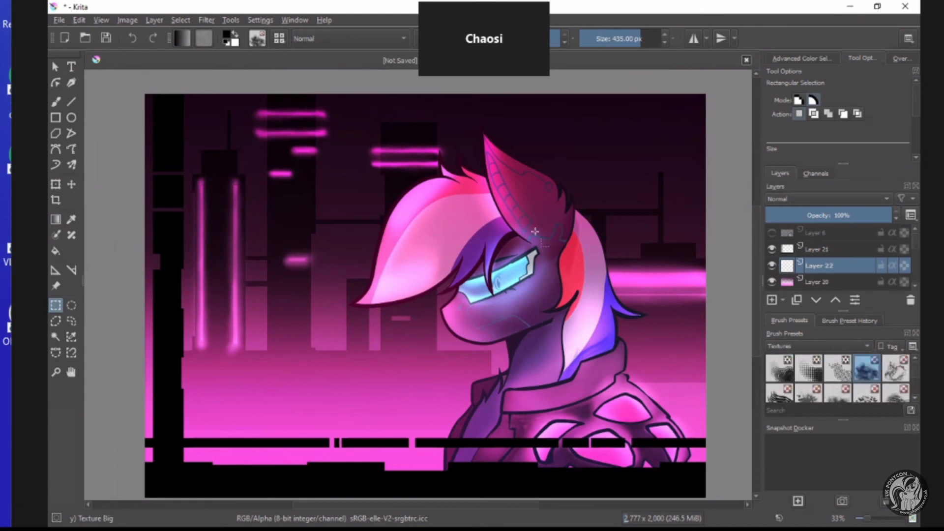
Set up the freehand brush with dark blue #32457d at a size of 535.45 px.
{"action": "left_click", "coordinate": [56, 102]}
{"action": "left_click", "coordinate": [230, 39]}
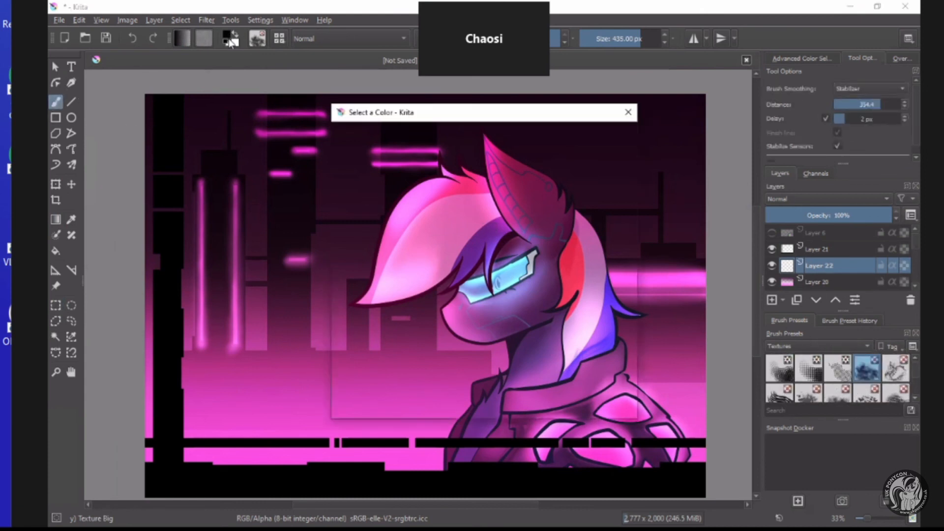
{"action": "left_click", "coordinate": [410, 214]}
{"action": "mouse_move", "coordinate": [427, 250]}
{"action": "left_mouse_down"}
{"action": "mouse_move", "coordinate": [452, 236]}
{"action": "mouse_move", "coordinate": [399, 190]}
{"action": "mouse_move", "coordinate": [408, 182]}
{"action": "left_mouse_up"}
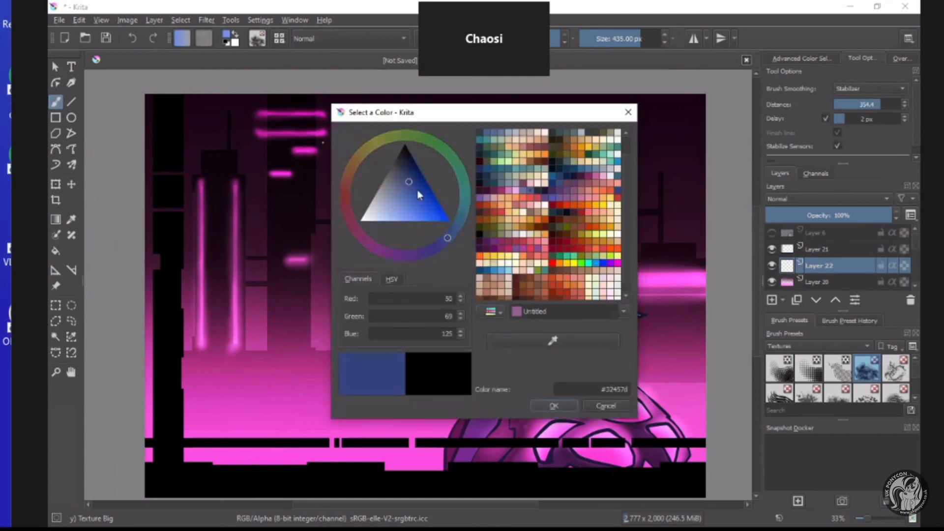
{"action": "left_click", "coordinate": [541, 406]}
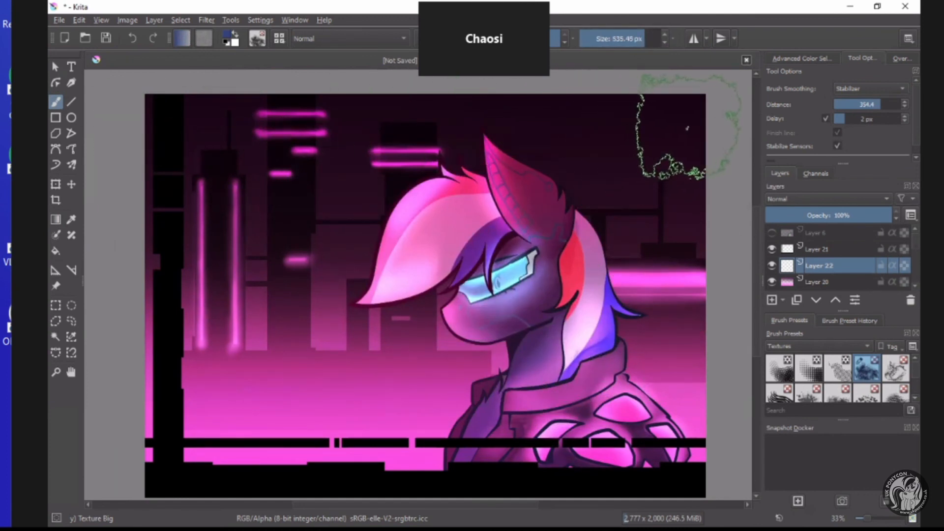
Paint dark blue textured smoke over the pony and the city background on the new layer.
{"action": "mouse_move", "coordinate": [687, 128]}
{"action": "left_mouse_down"}
{"action": "mouse_move", "coordinate": [590, 207]}
{"action": "mouse_move", "coordinate": [401, 406]}
{"action": "left_mouse_up"}
{"action": "mouse_move", "coordinate": [687, 189]}
{"action": "left_mouse_down"}
{"action": "mouse_move", "coordinate": [564, 312]}
{"action": "mouse_move", "coordinate": [454, 438]}
{"action": "left_mouse_up"}
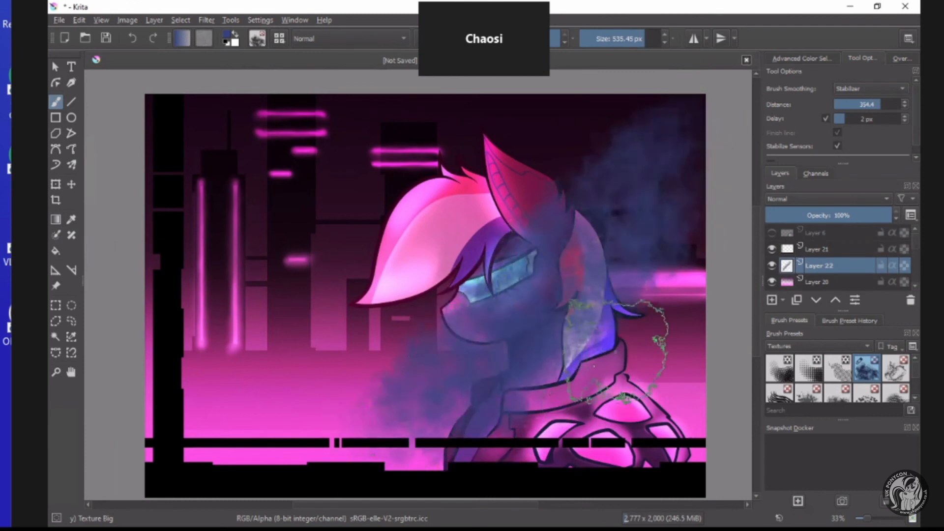
{"action": "left_click_drag", "start_coordinate": [728, 256], "coordinate": [573, 445]}
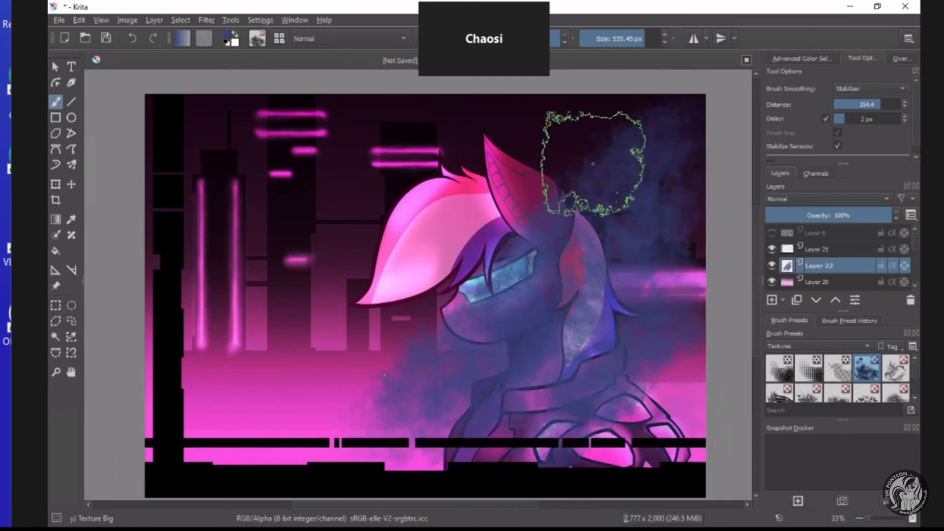
{"action": "left_click_drag", "start_coordinate": [593, 164], "coordinate": [432, 275]}
{"action": "mouse_move", "coordinate": [514, 153]}
{"action": "left_mouse_down"}
{"action": "mouse_move", "coordinate": [223, 447]}
{"action": "mouse_move", "coordinate": [230, 424]}
{"action": "mouse_move", "coordinate": [410, 428]}
{"action": "left_mouse_up"}
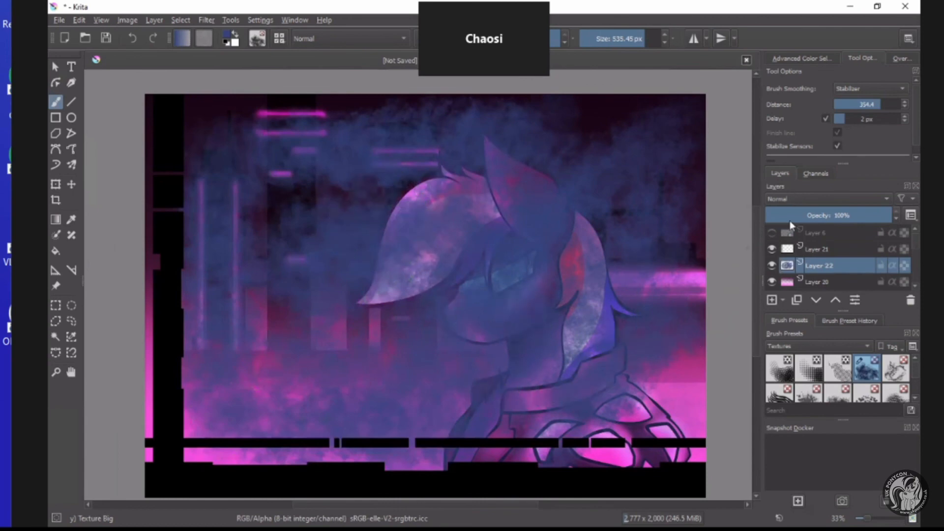
Set the smoke layer's blending mode to Overlay and check the whole picture.
{"action": "left_click", "coordinate": [789, 198]}
{"action": "left_click", "coordinate": [784, 361]}
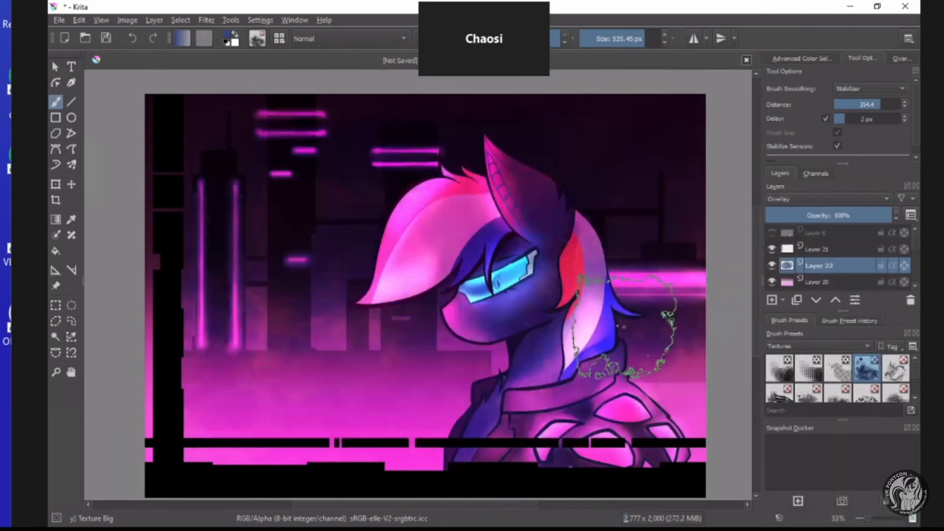
{"action": "scroll", "coordinate": [540, 301], "scroll_direction": "down", "scroll_amount": 1}
{"action": "scroll", "coordinate": [535, 290], "scroll_direction": "down", "scroll_amount": 1}
{"action": "scroll", "coordinate": [538, 291], "scroll_direction": "up", "scroll_amount": 3}
{"action": "scroll", "coordinate": [553, 304], "scroll_direction": "down", "scroll_amount": 2}
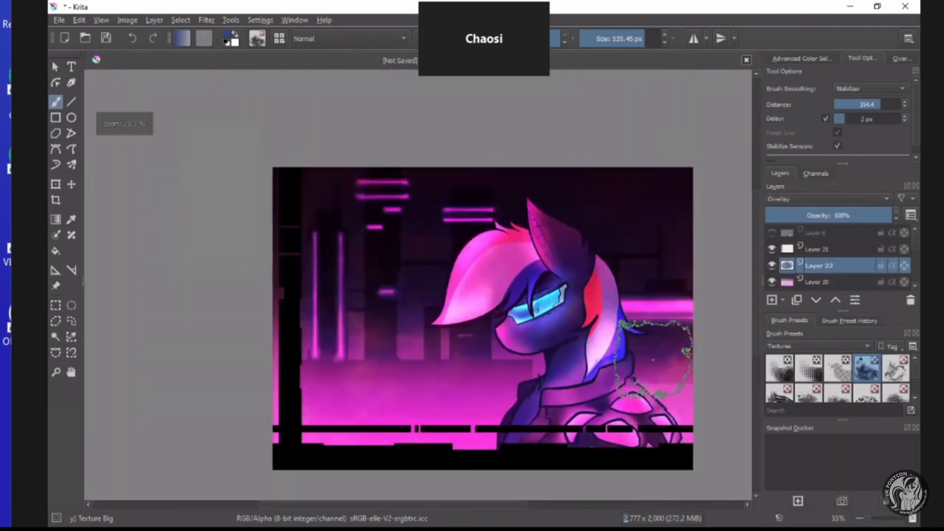
{"action": "scroll", "coordinate": [665, 351], "scroll_direction": "up", "scroll_amount": 1}
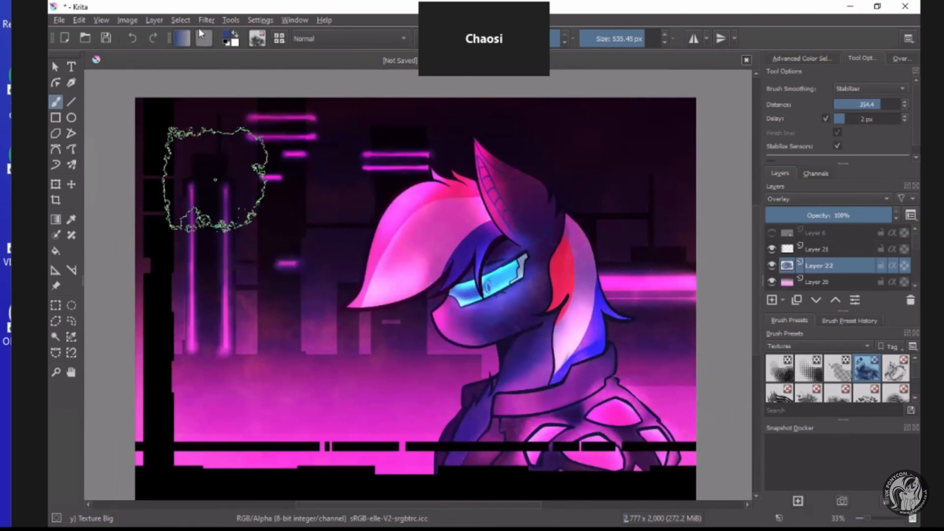
Paint light blue #b2c6ff mist over the pony's face and neck and along the foot of the skyline.
{"action": "left_click", "coordinate": [228, 39]}
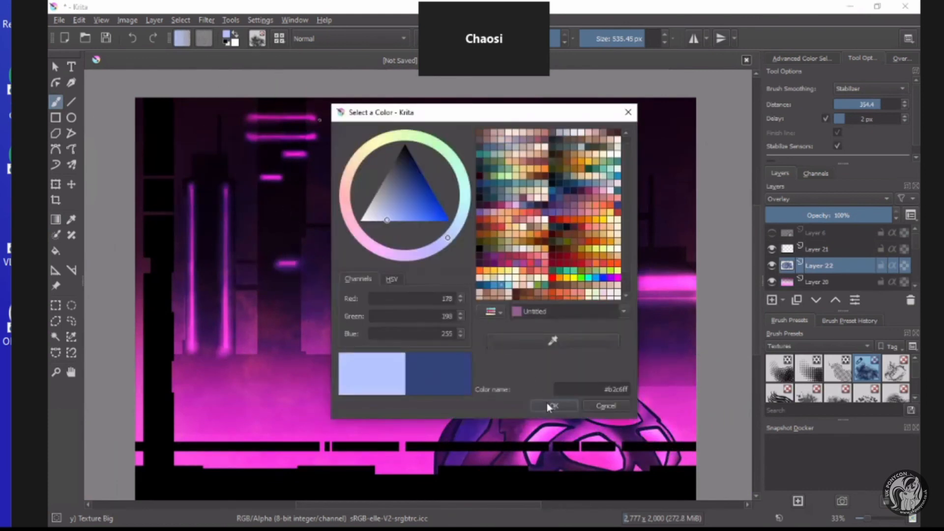
{"action": "left_click", "coordinate": [549, 405]}
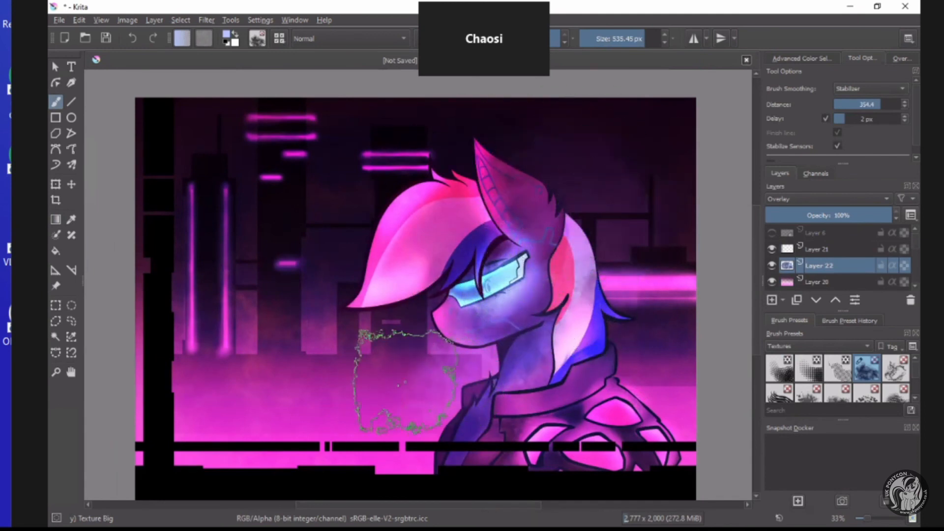
{"action": "mouse_move", "coordinate": [406, 381]}
{"action": "left_mouse_down"}
{"action": "mouse_move", "coordinate": [304, 377]}
{"action": "mouse_move", "coordinate": [344, 350]}
{"action": "mouse_move", "coordinate": [222, 402]}
{"action": "mouse_move", "coordinate": [353, 353]}
{"action": "mouse_move", "coordinate": [354, 342]}
{"action": "mouse_move", "coordinate": [241, 351]}
{"action": "mouse_move", "coordinate": [215, 326]}
{"action": "mouse_move", "coordinate": [203, 410]}
{"action": "mouse_move", "coordinate": [325, 315]}
{"action": "left_mouse_up"}
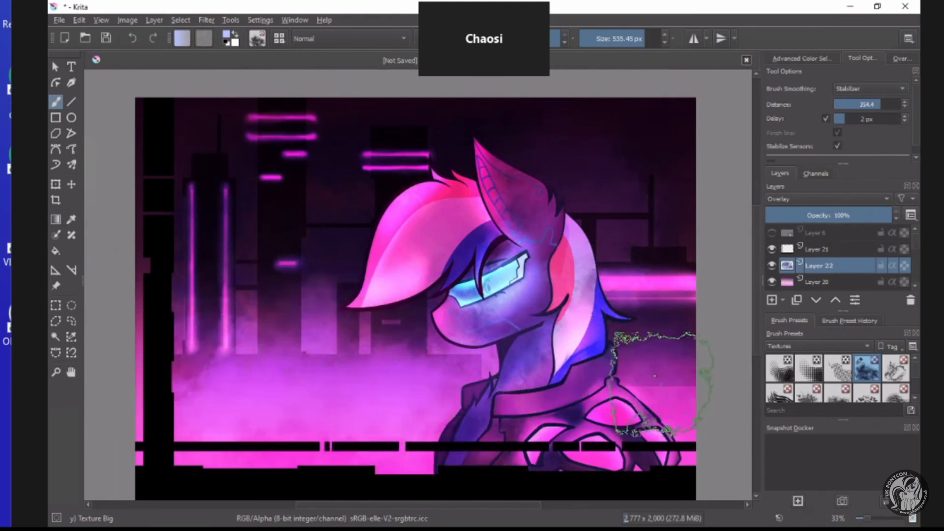
Add a new layer beneath Layer 18 and try splattering dots behind the ear with the Texture Splat brush at 492.05 px.
{"action": "scroll", "coordinate": [836, 272], "scroll_direction": "down", "scroll_amount": 5}
{"action": "scroll", "coordinate": [855, 382], "scroll_direction": "down", "scroll_amount": 2}
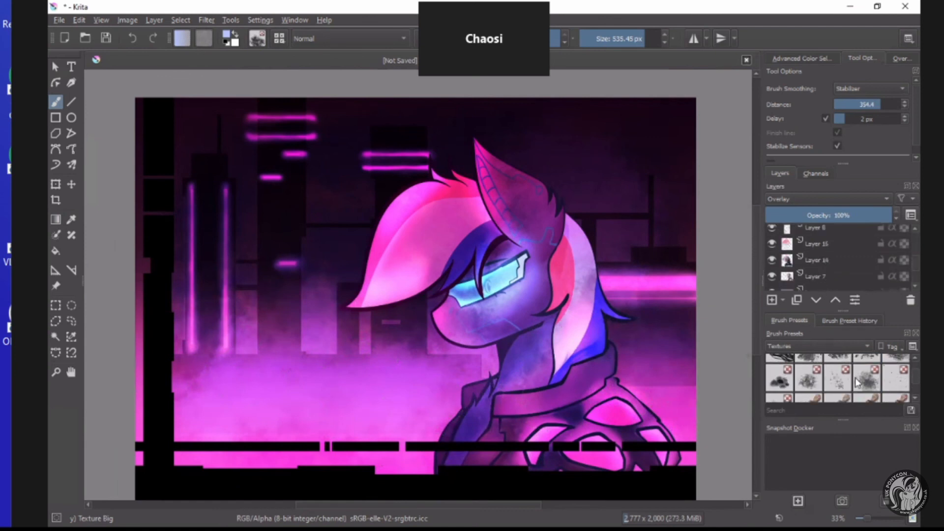
{"action": "left_click", "coordinate": [839, 379]}
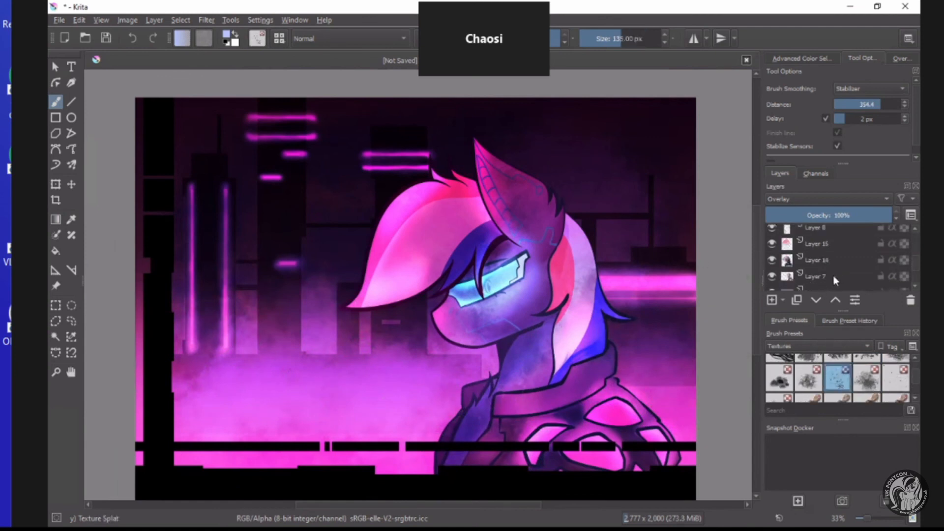
{"action": "left_click", "coordinate": [772, 300]}
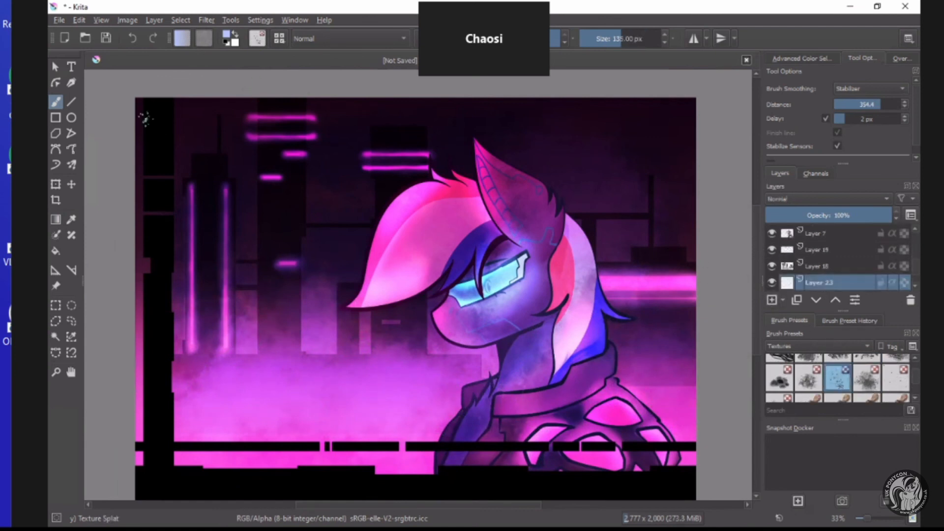
{"action": "left_click_drag", "start_coordinate": [612, 38], "coordinate": [634, 42]}
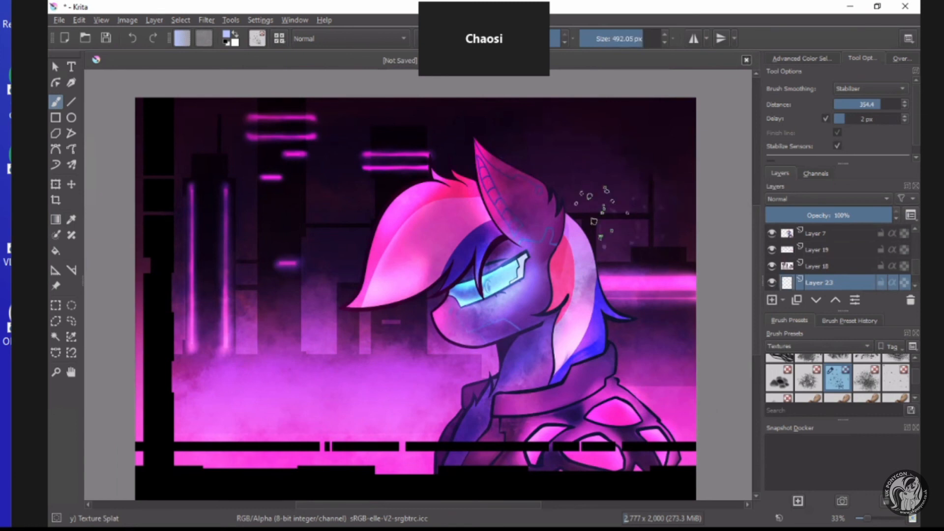
{"action": "mouse_move", "coordinate": [602, 212]}
{"action": "left_mouse_down"}
{"action": "mouse_move", "coordinate": [615, 187]}
{"action": "mouse_move", "coordinate": [604, 153]}
{"action": "left_mouse_up"}
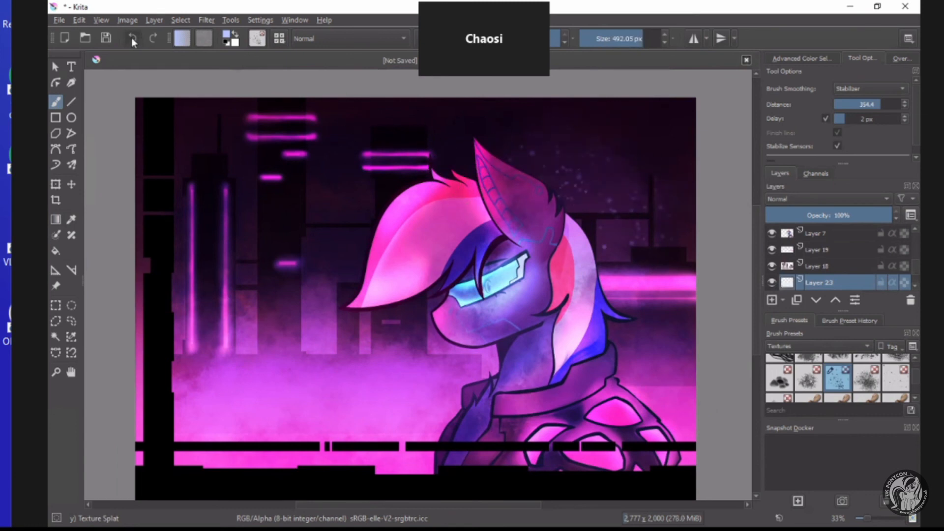
Scatter tiny stars across the dark sky on the new layer with the Texture Starfield brush at 250 px.
{"action": "left_click", "coordinate": [885, 381]}
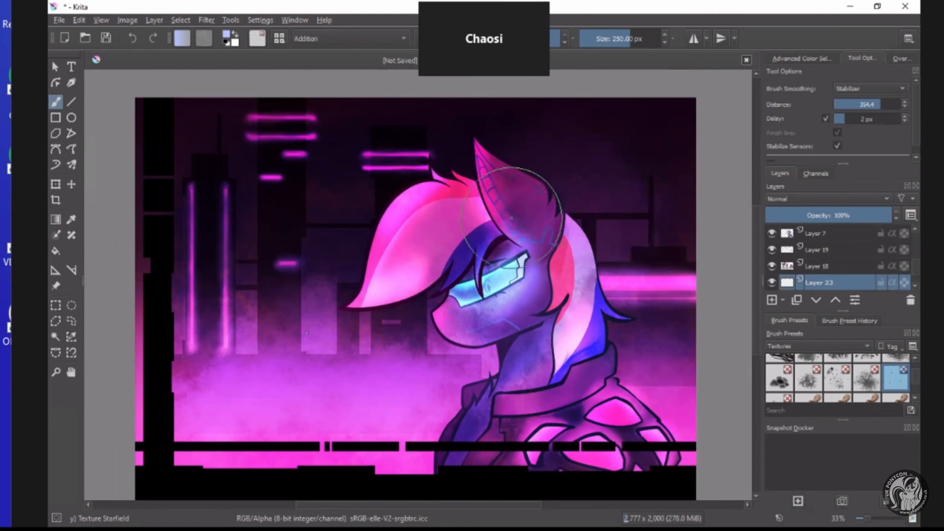
{"action": "mouse_move", "coordinate": [580, 200]}
{"action": "left_mouse_down"}
{"action": "mouse_move", "coordinate": [639, 218]}
{"action": "mouse_move", "coordinate": [660, 200]}
{"action": "mouse_move", "coordinate": [654, 186]}
{"action": "mouse_move", "coordinate": [600, 168]}
{"action": "mouse_move", "coordinate": [323, 155]}
{"action": "mouse_move", "coordinate": [302, 167]}
{"action": "mouse_move", "coordinate": [299, 189]}
{"action": "mouse_move", "coordinate": [347, 291]}
{"action": "mouse_move", "coordinate": [341, 311]}
{"action": "mouse_move", "coordinate": [305, 312]}
{"action": "mouse_move", "coordinate": [262, 271]}
{"action": "mouse_move", "coordinate": [225, 173]}
{"action": "mouse_move", "coordinate": [229, 145]}
{"action": "mouse_move", "coordinate": [269, 140]}
{"action": "left_mouse_up"}
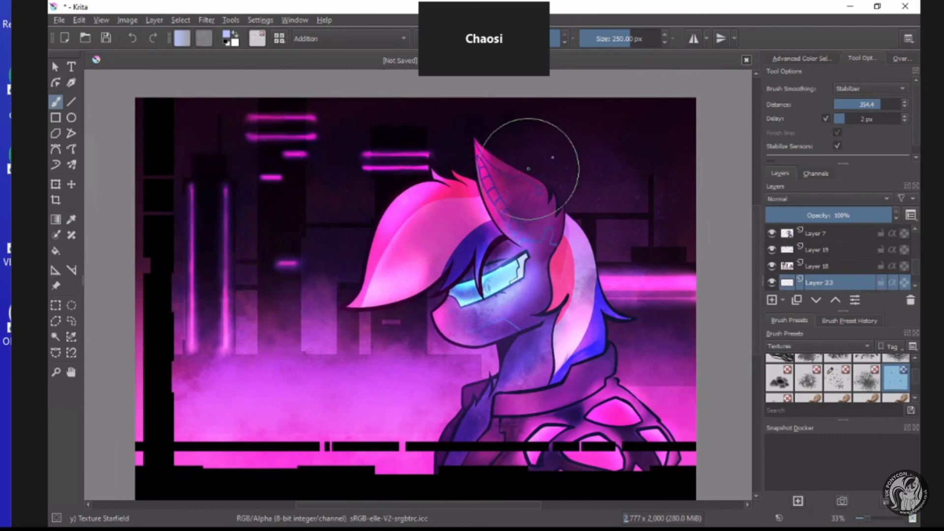
{"action": "scroll", "coordinate": [572, 150], "scroll_direction": "up", "scroll_amount": 3}
{"action": "scroll", "coordinate": [551, 202], "scroll_direction": "down", "scroll_amount": 3}
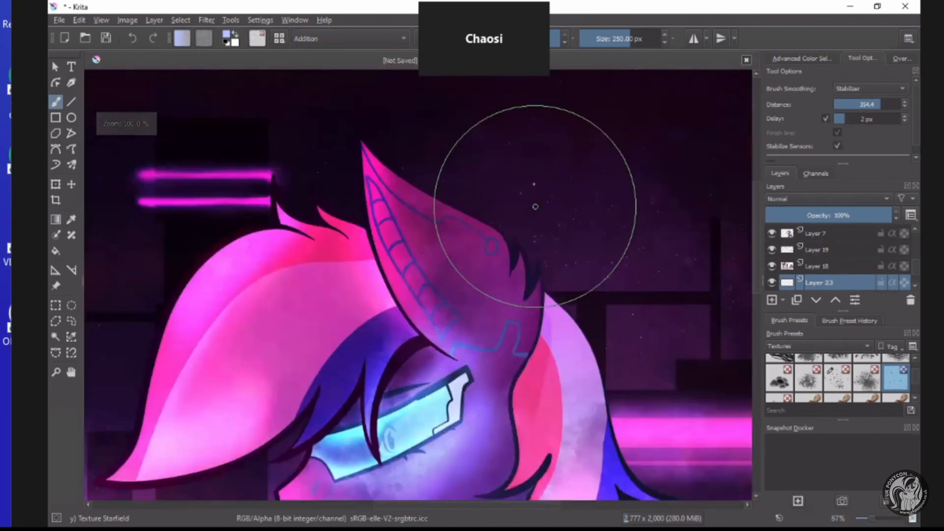
{"action": "scroll", "coordinate": [533, 185], "scroll_direction": "up", "scroll_amount": 4}
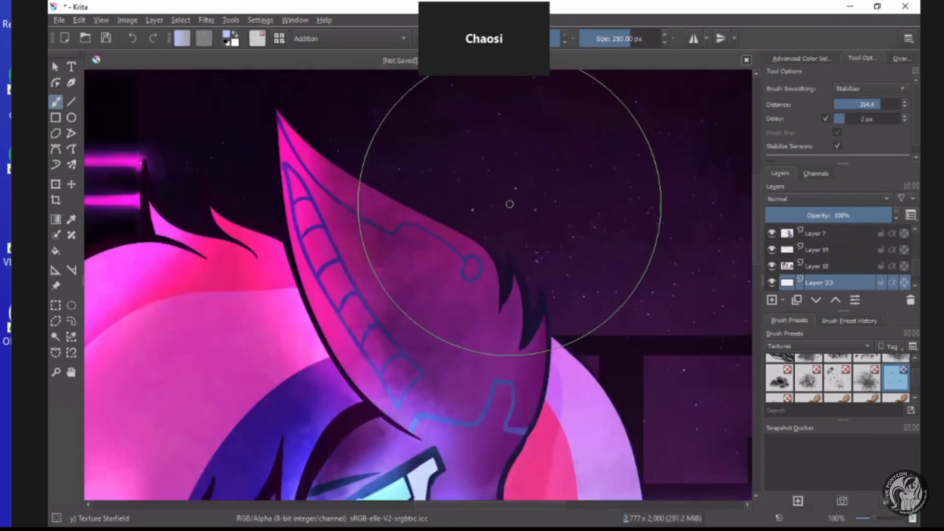
{"action": "scroll", "coordinate": [502, 201], "scroll_direction": "down", "scroll_amount": 4}
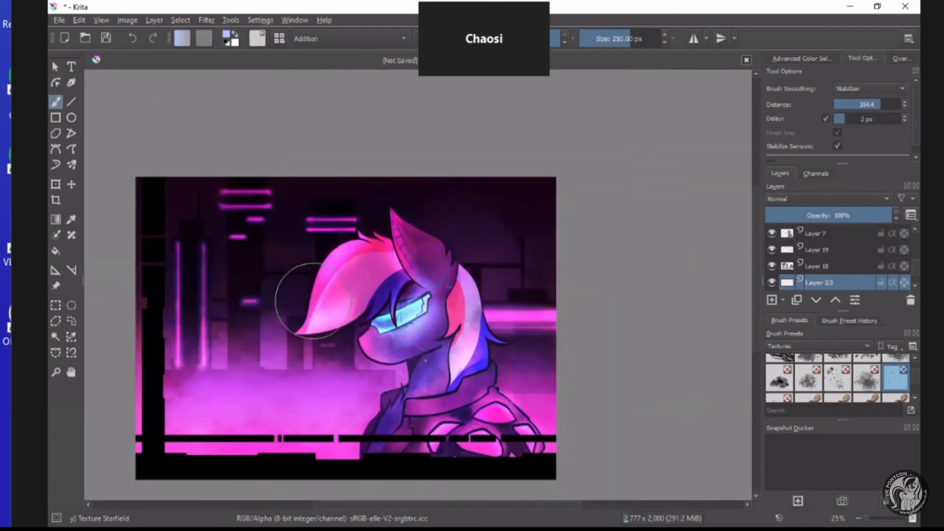
{"action": "scroll", "coordinate": [295, 275], "scroll_direction": "down", "scroll_amount": 1}
{"action": "scroll", "coordinate": [344, 354], "scroll_direction": "up", "scroll_amount": 2}
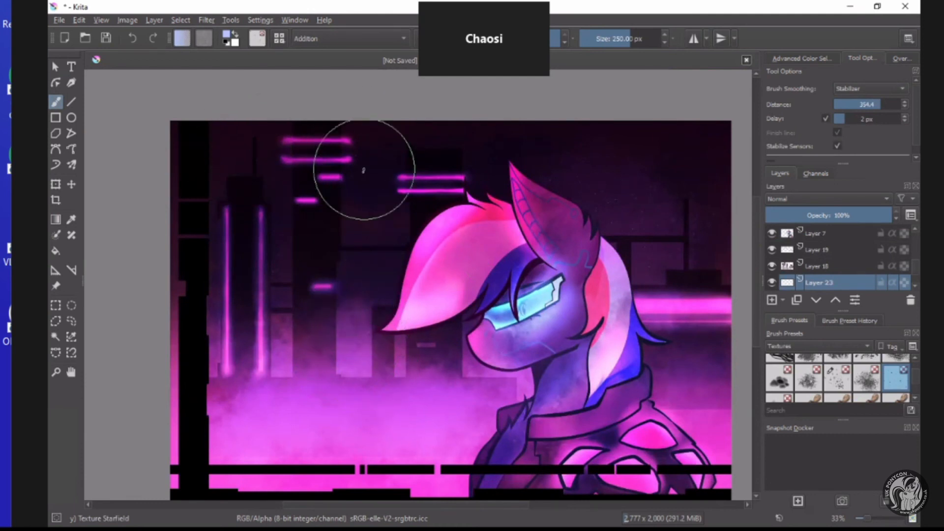
{"action": "scroll", "coordinate": [379, 195], "scroll_direction": "down", "scroll_amount": 1}
{"action": "scroll", "coordinate": [452, 266], "scroll_direction": "up", "scroll_amount": 1}
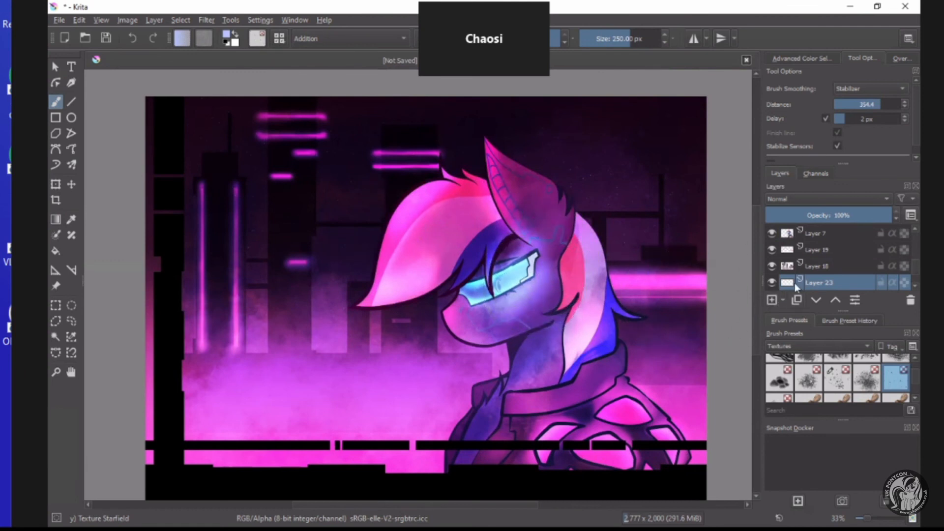
Paint light mist over the lower parts of the buildings on Layer 18 with the Texture Big brush at about 270 px.
{"action": "left_click", "coordinate": [812, 266]}
{"action": "scroll", "coordinate": [866, 388], "scroll_direction": "down", "scroll_amount": 1}
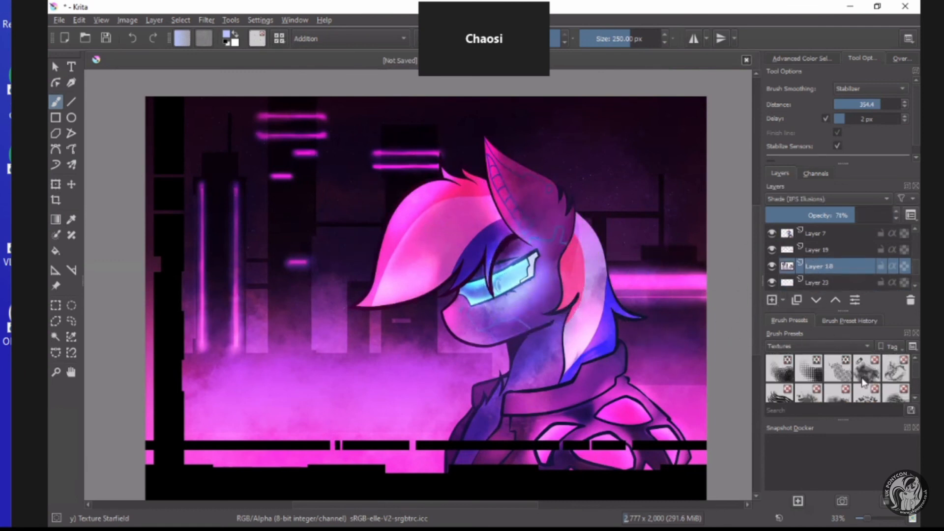
{"action": "left_click", "coordinate": [860, 370]}
{"action": "mouse_move", "coordinate": [580, 148]}
{"action": "left_mouse_down"}
{"action": "mouse_move", "coordinate": [489, 150]}
{"action": "mouse_move", "coordinate": [268, 96]}
{"action": "left_mouse_up"}
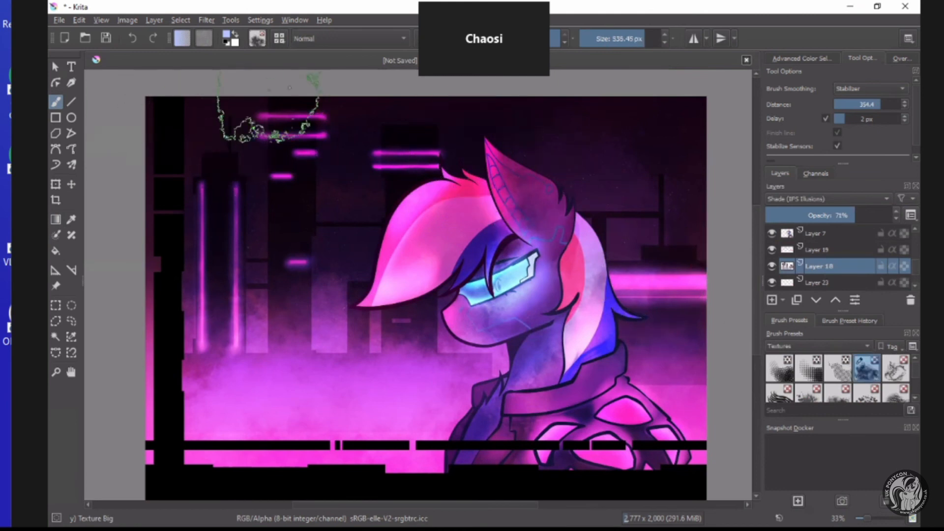
{"action": "left_click", "coordinate": [623, 39]}
{"action": "left_click", "coordinate": [631, 38]}
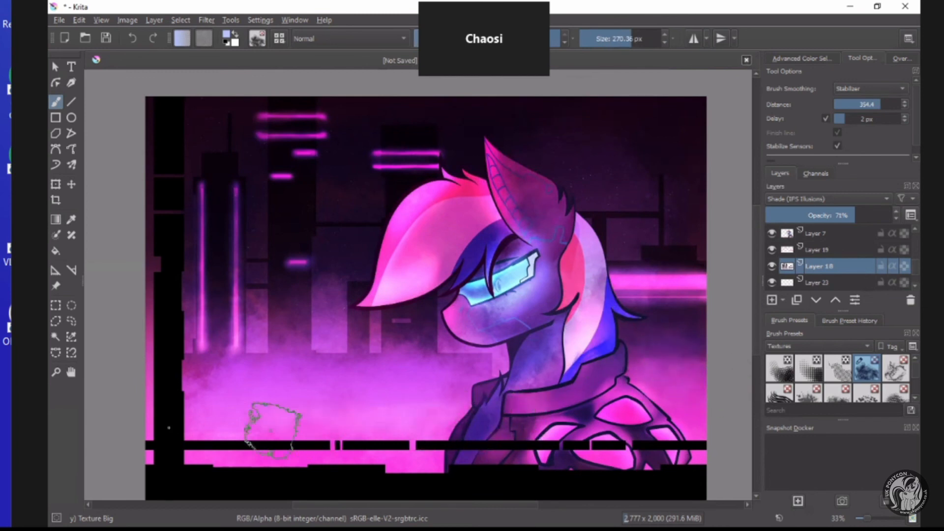
{"action": "left_click_drag", "start_coordinate": [185, 418], "coordinate": [512, 412]}
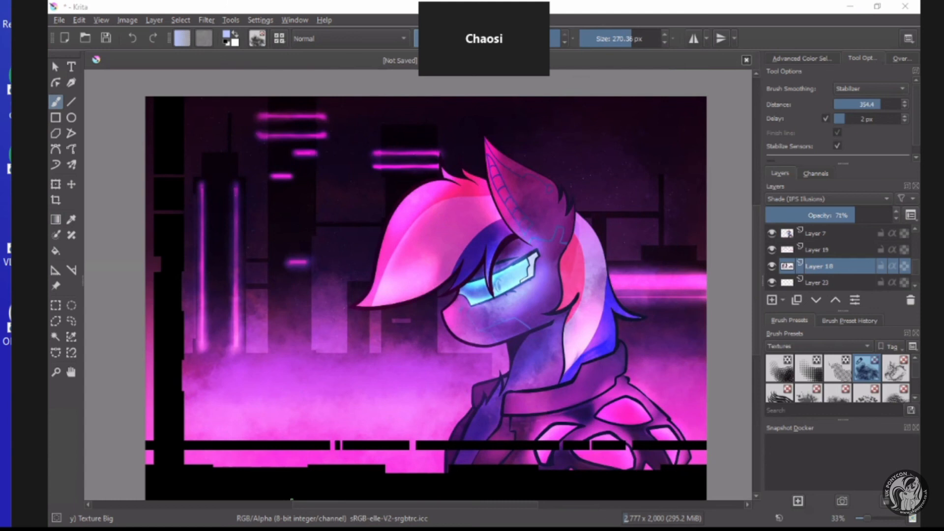
{"action": "left_click", "coordinate": [353, 375]}
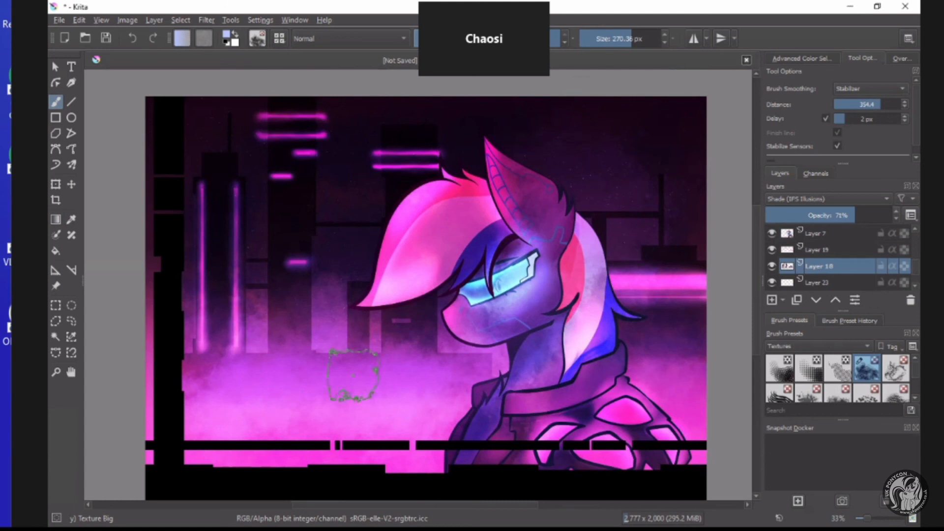